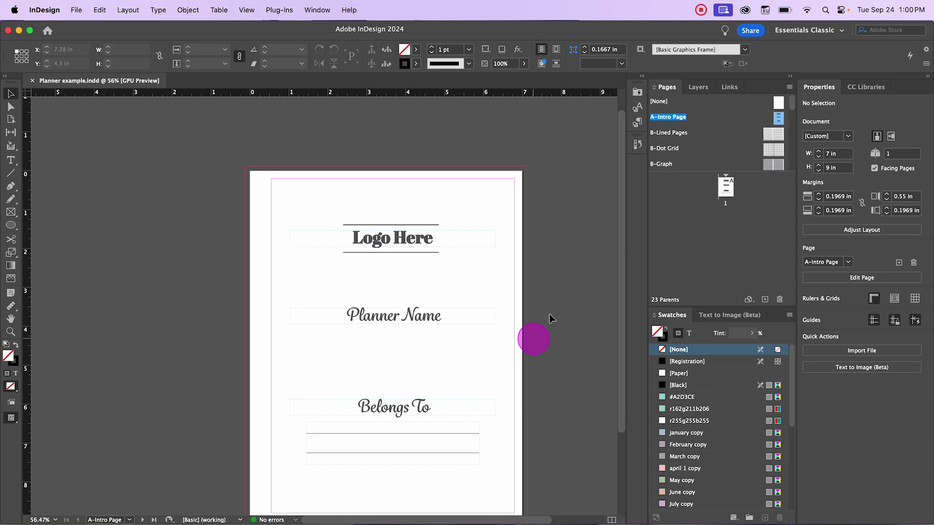
Step: Switch to the Essentials workspace and browse its Properties, Pages, CC Libraries and Layers panels
click(803, 32)
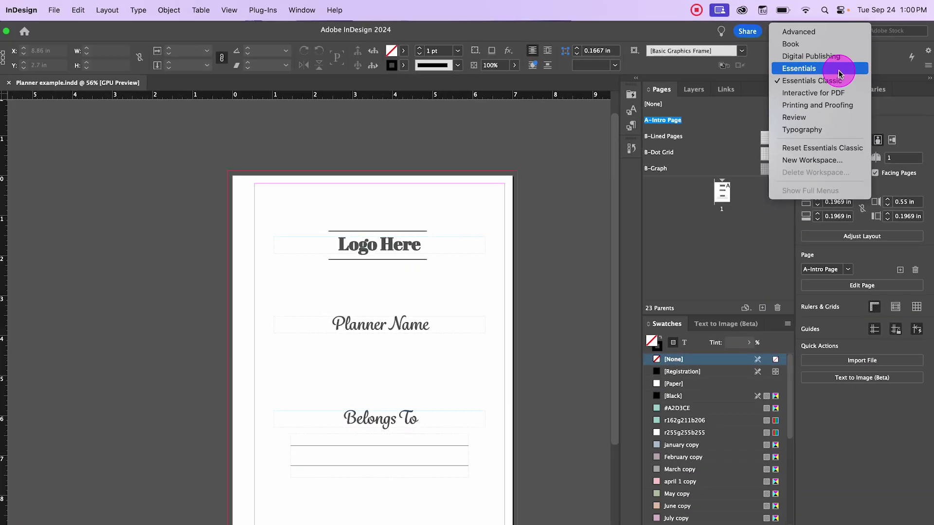
click(819, 127)
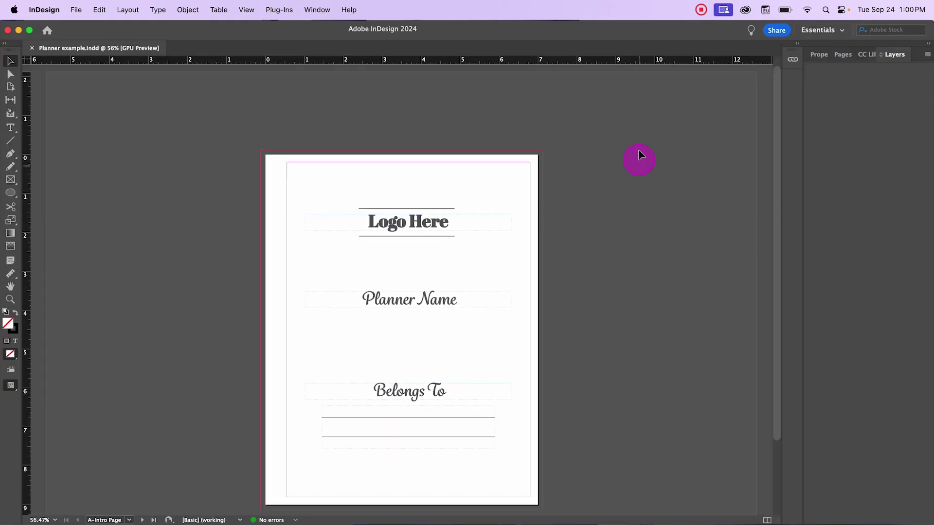
scroll(638, 150, up, 1)
click(816, 54)
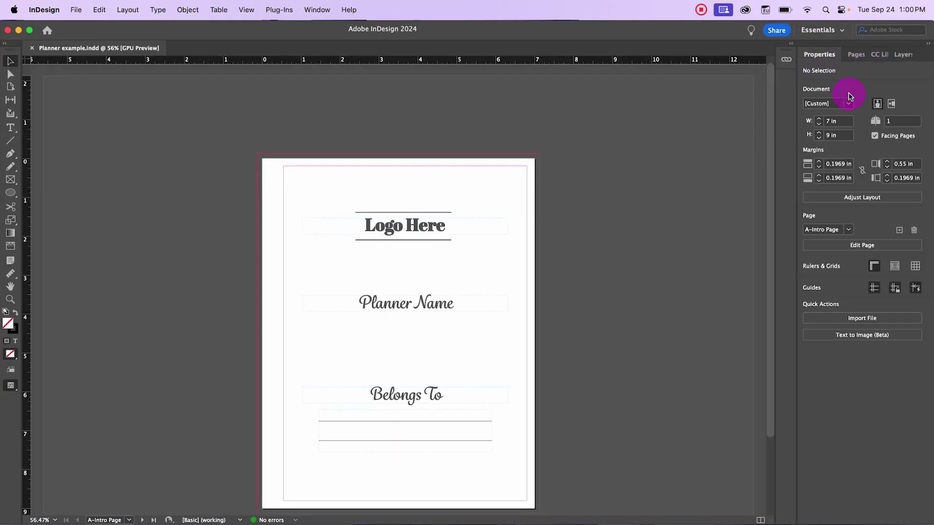
click(855, 54)
click(875, 55)
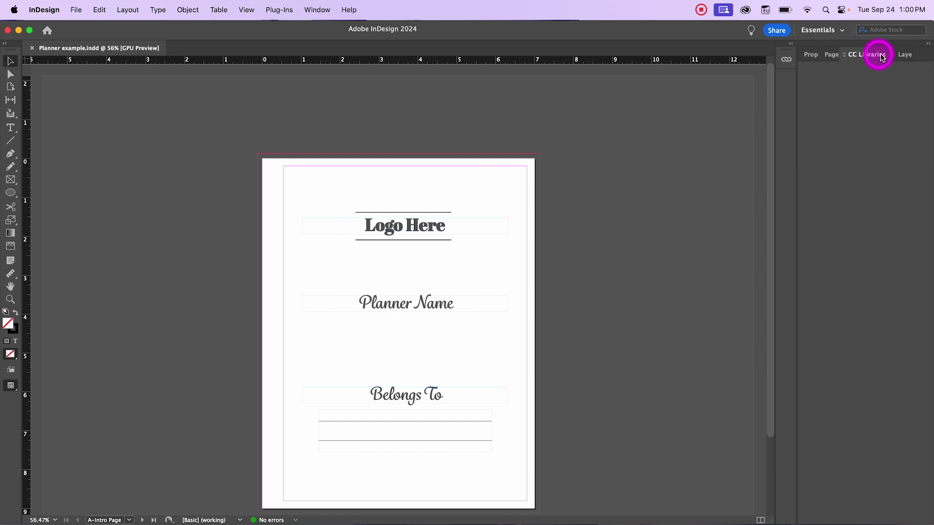
click(903, 55)
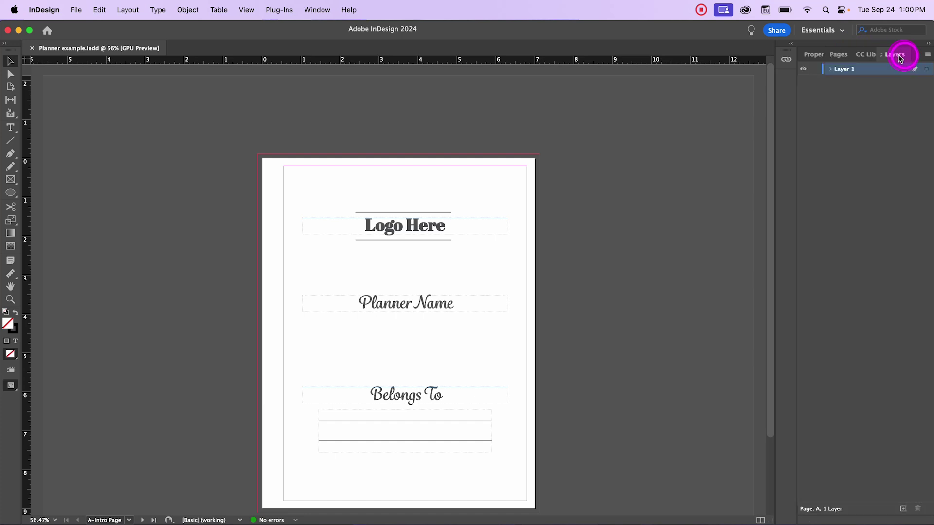
click(821, 56)
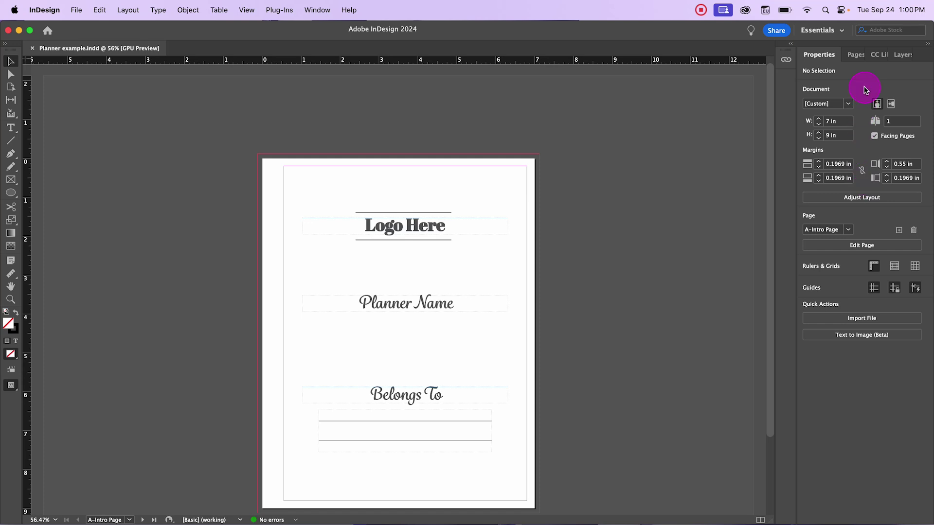
Step: Expand and collapse the linked files list, then return to the Essentials Classic workspace
click(792, 46)
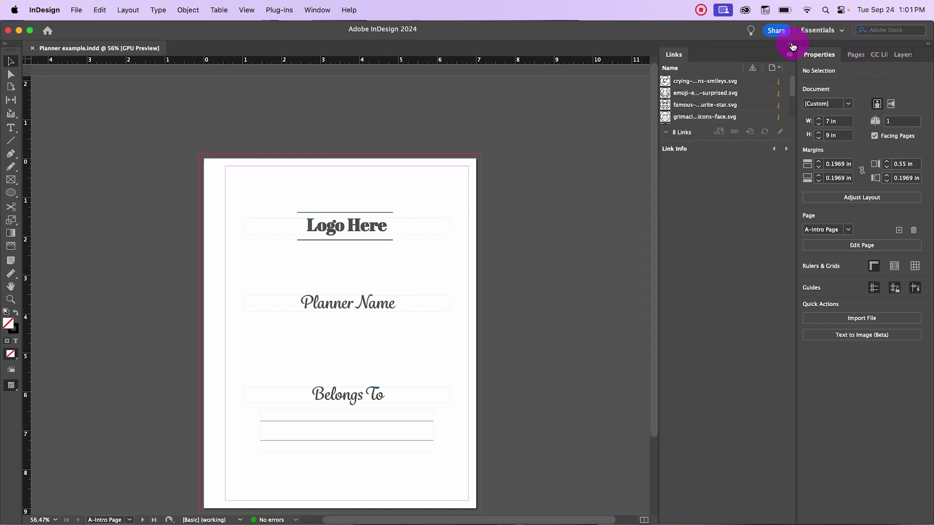
click(793, 47)
click(821, 30)
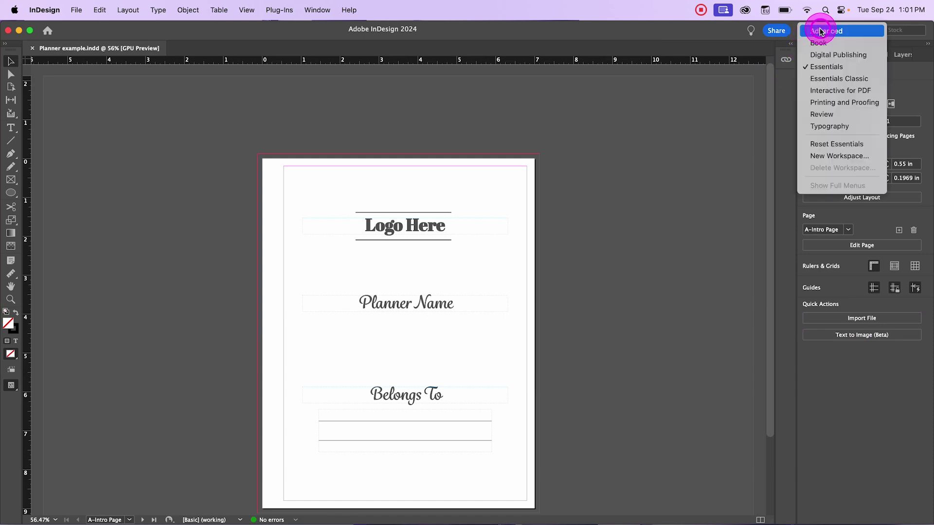
click(838, 77)
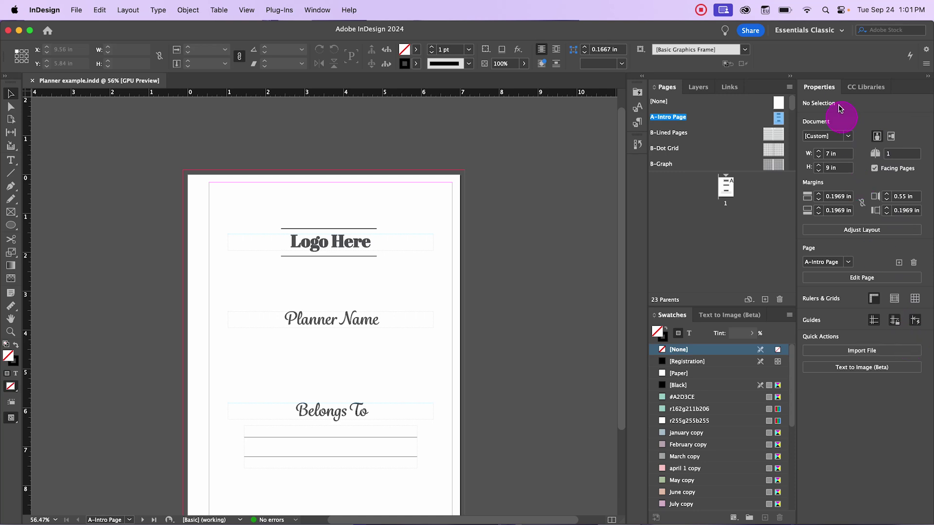
Step: Enlarge the Pages panel by lowering the Swatches divider, then review the Layers, Links and Pages panels
click(792, 77)
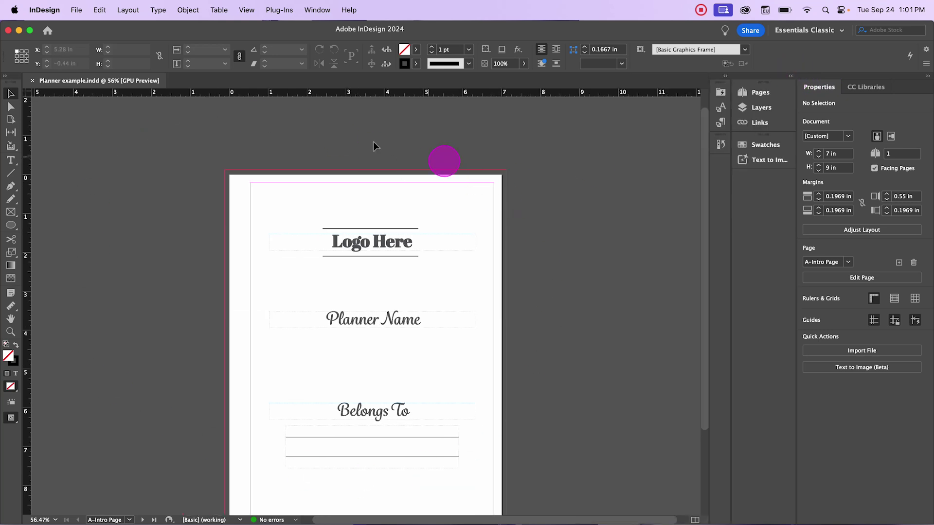
click(792, 77)
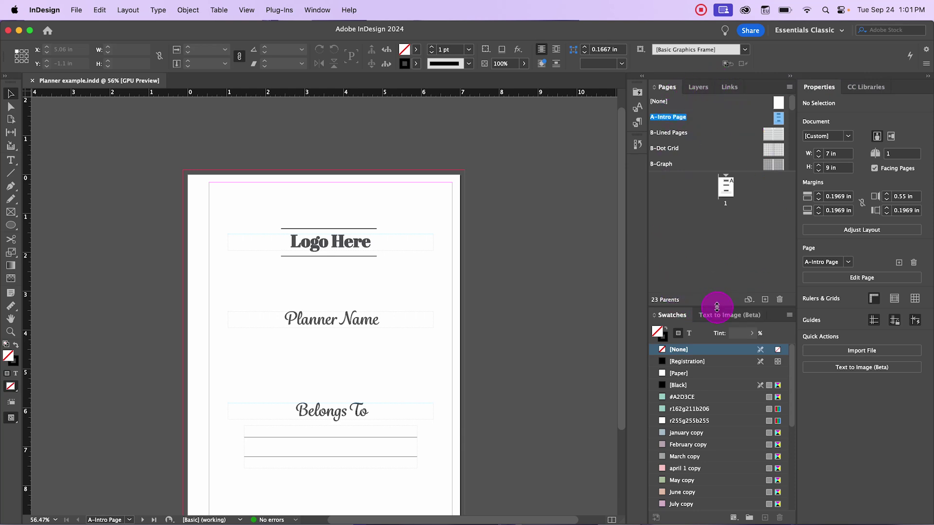
drag(716, 307, 716, 339)
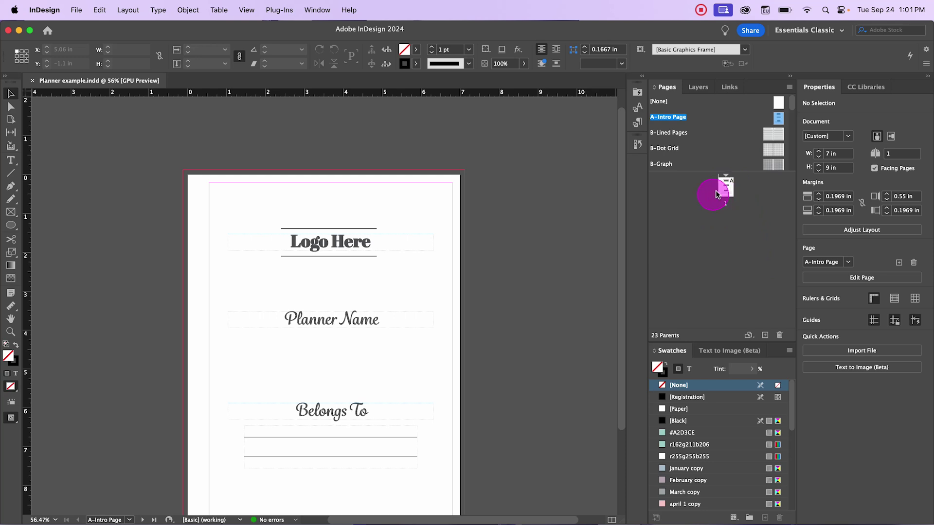
click(709, 93)
click(681, 101)
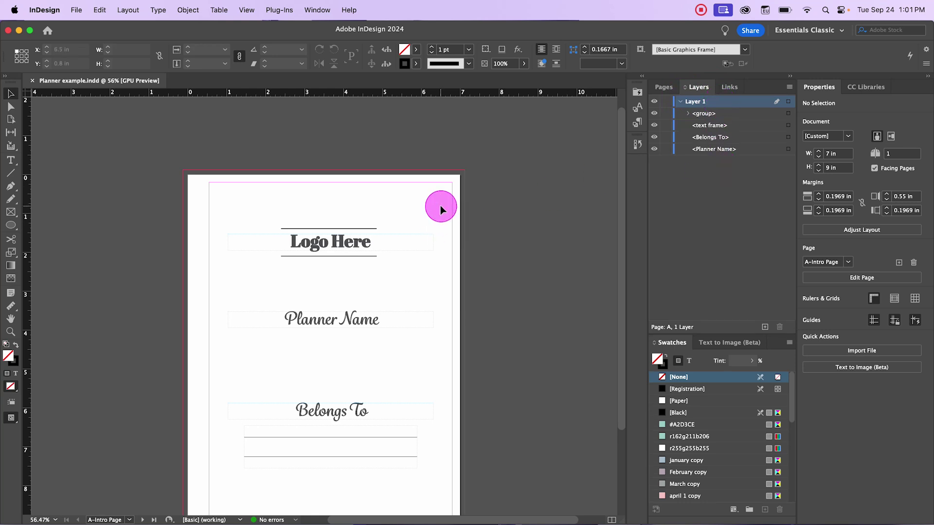
click(733, 88)
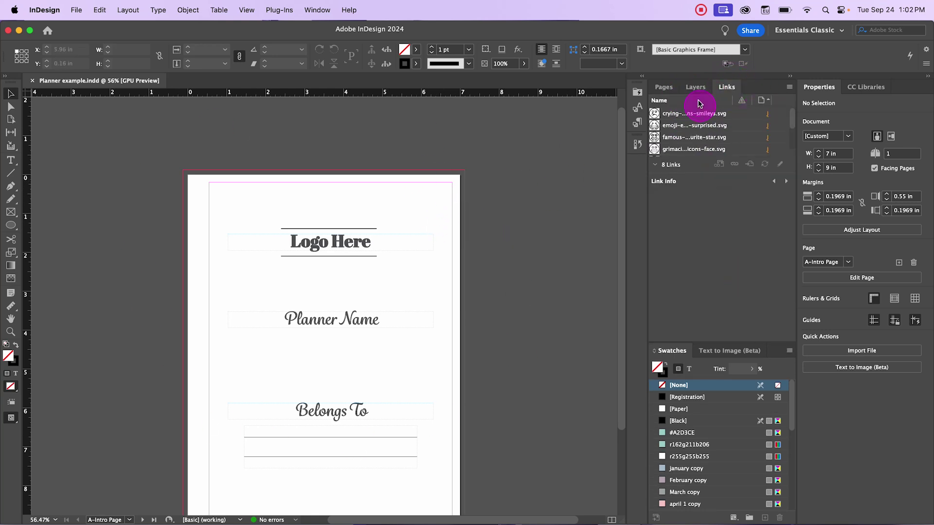
click(673, 89)
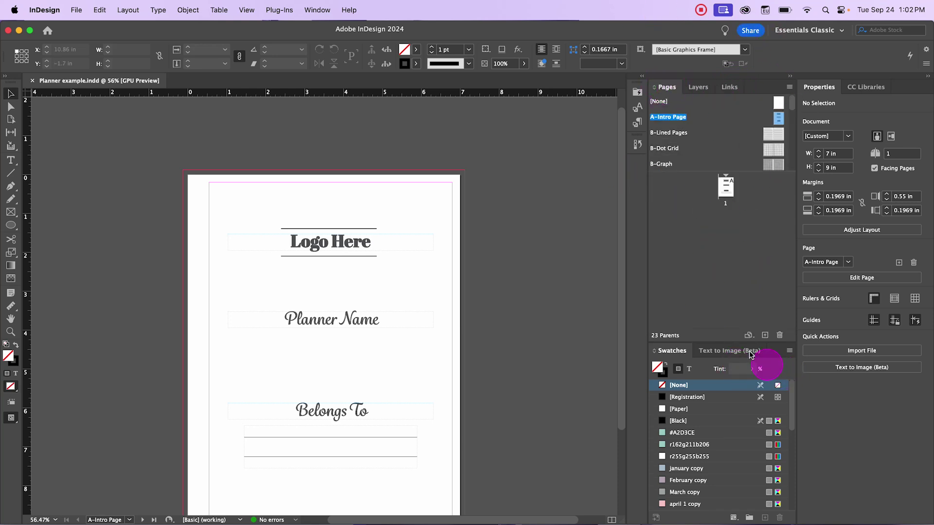
Step: Close the Text to Image panel from its context menu
click(727, 354)
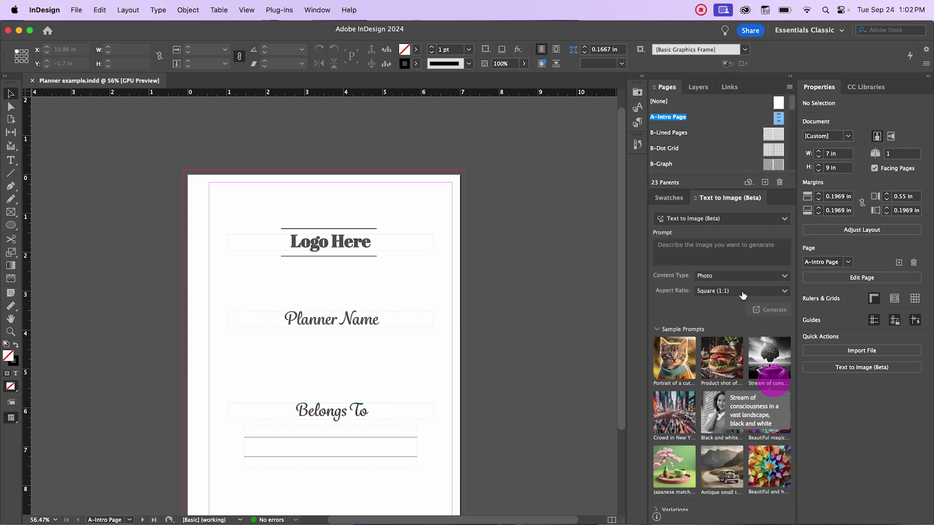
right_click(725, 198)
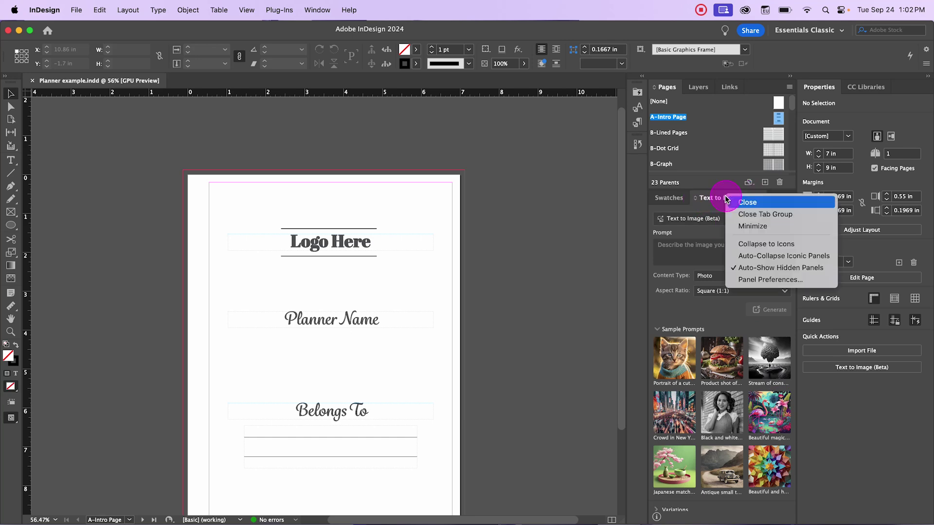
click(749, 202)
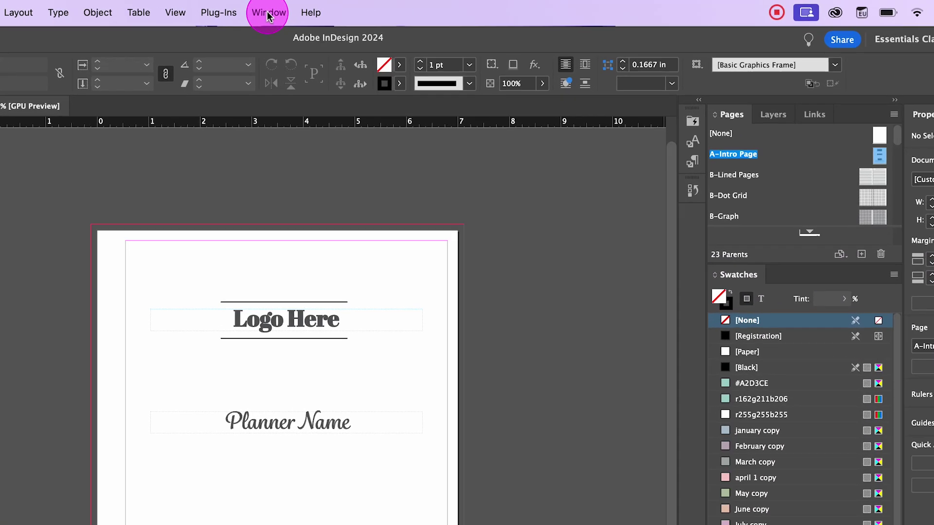
Step: Open the Effects panel from the Window menu and dock it in the Swatches panel group
click(317, 10)
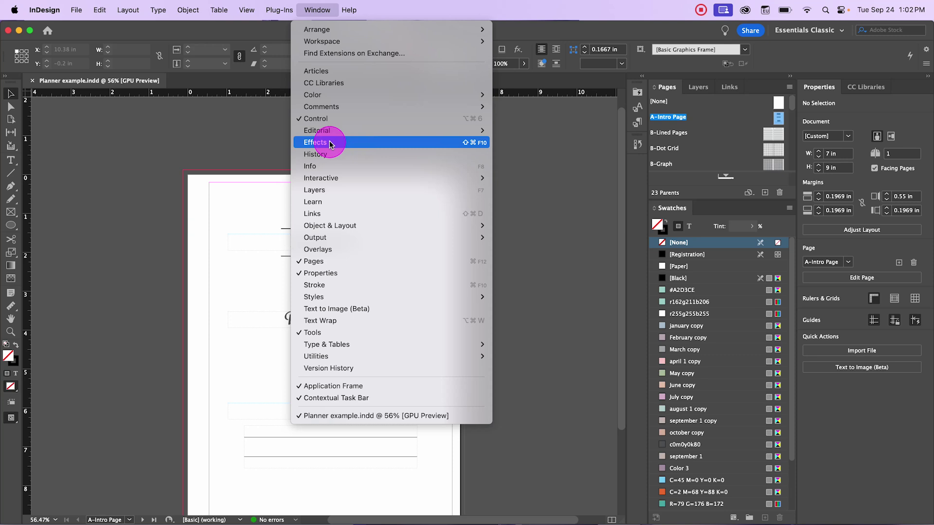
click(330, 144)
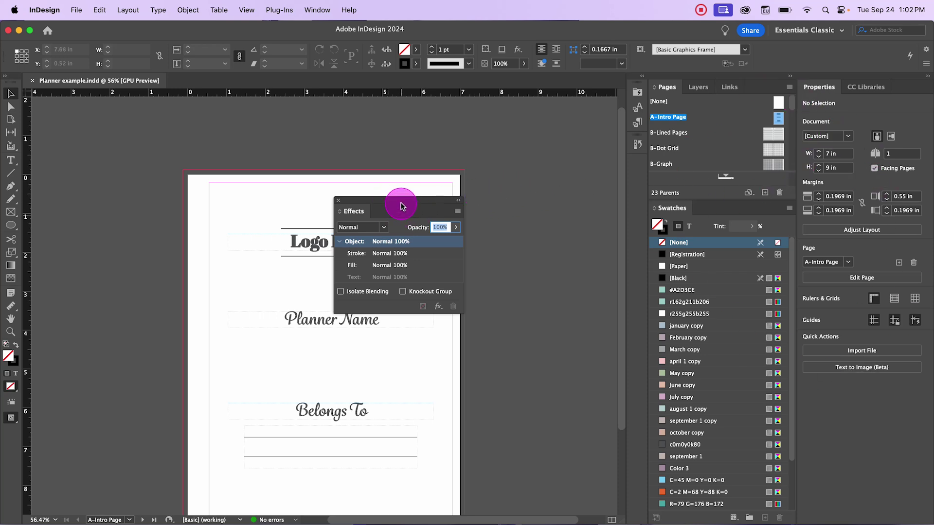
drag(401, 201, 747, 212)
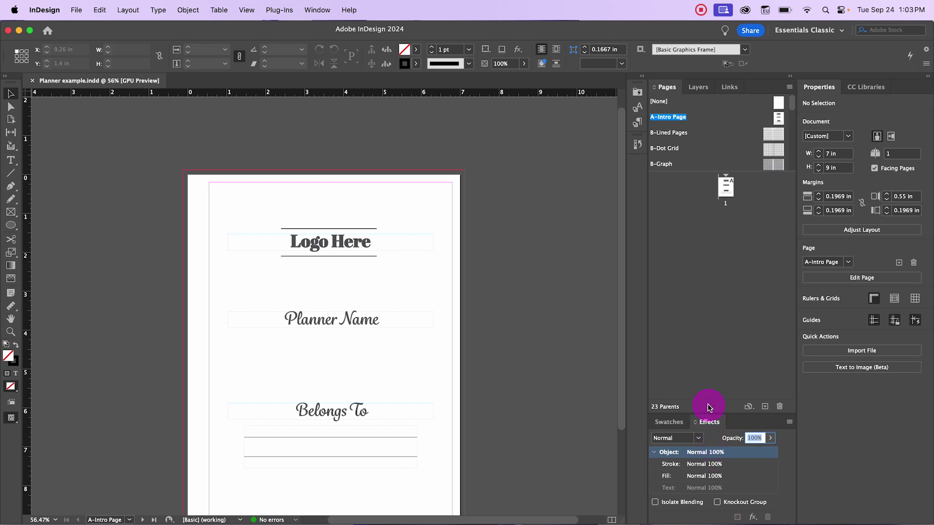
click(675, 422)
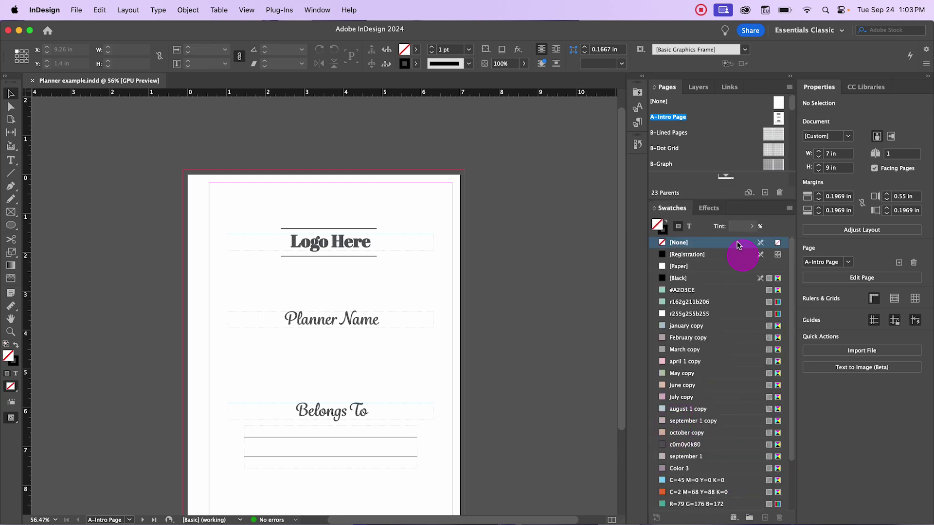
click(710, 208)
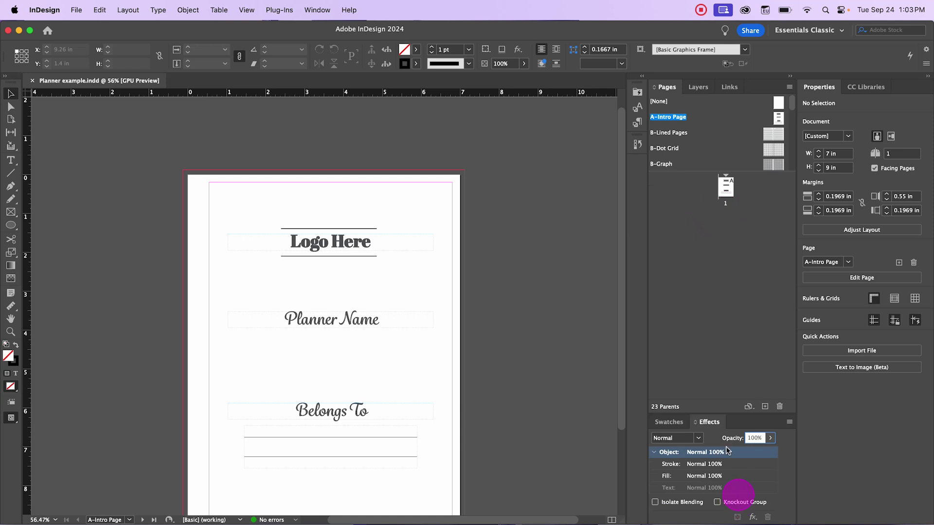
click(674, 422)
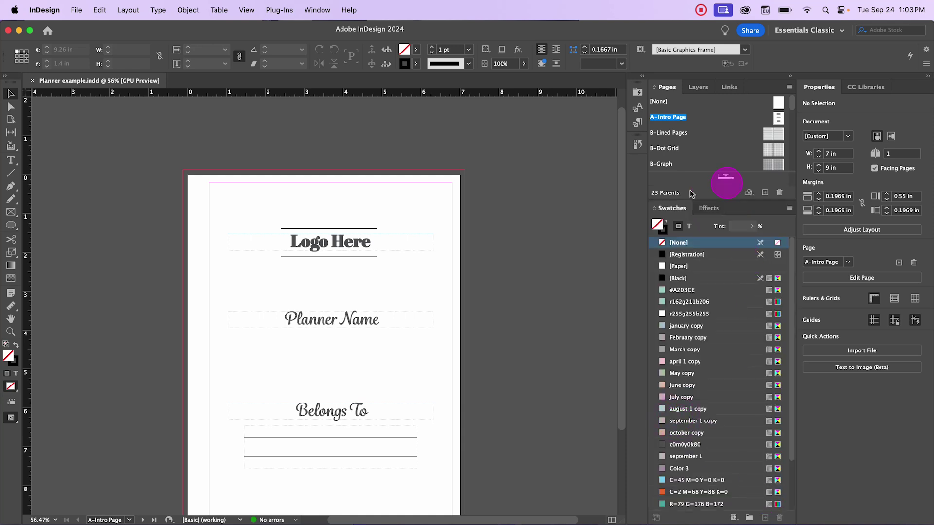
click(310, 11)
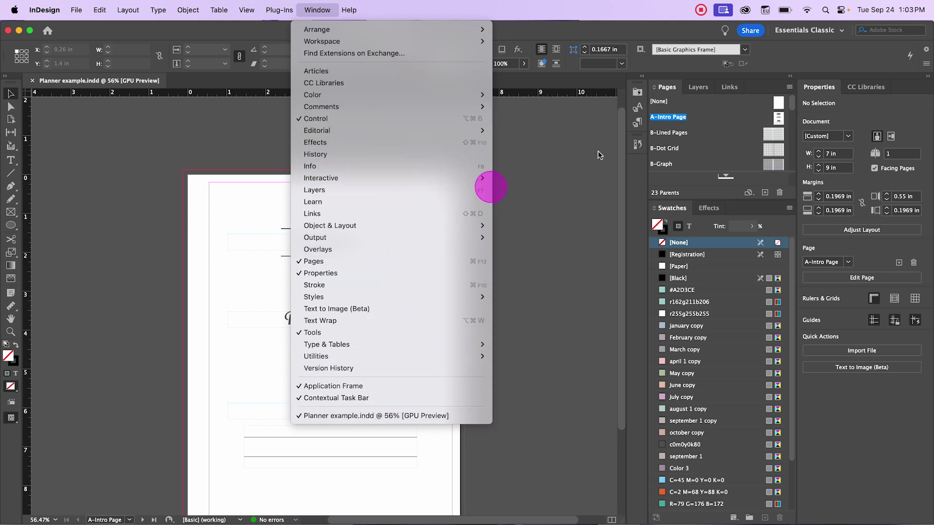
Step: Save the current panel layout as a new workspace named 'test workspace'
click(812, 30)
click(838, 31)
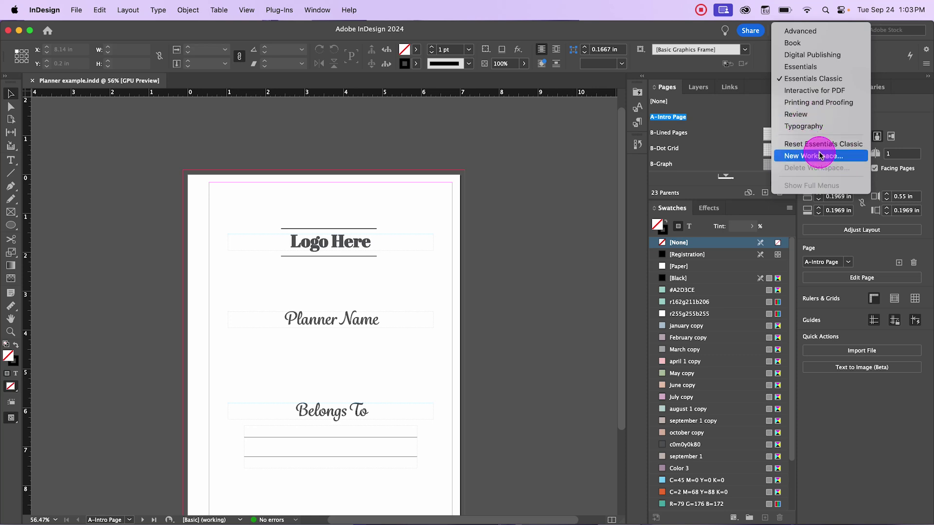
click(820, 155)
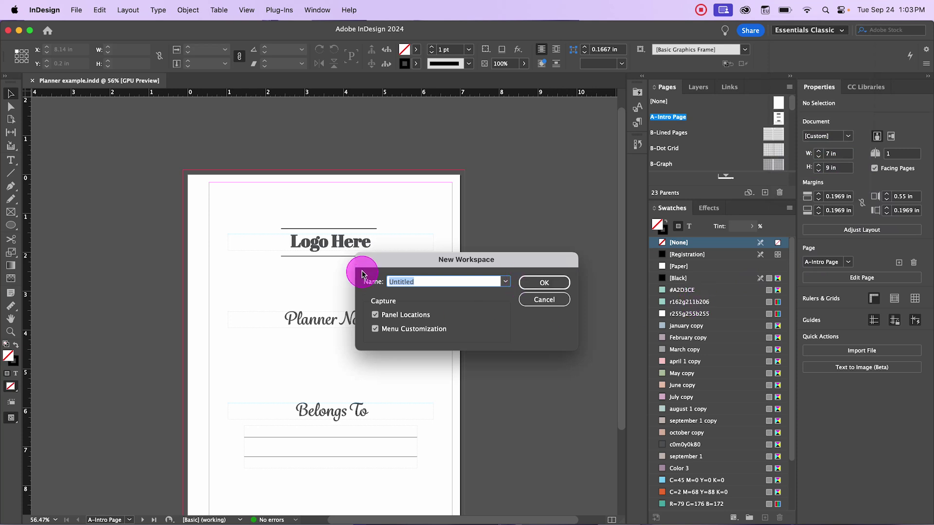
click(527, 299)
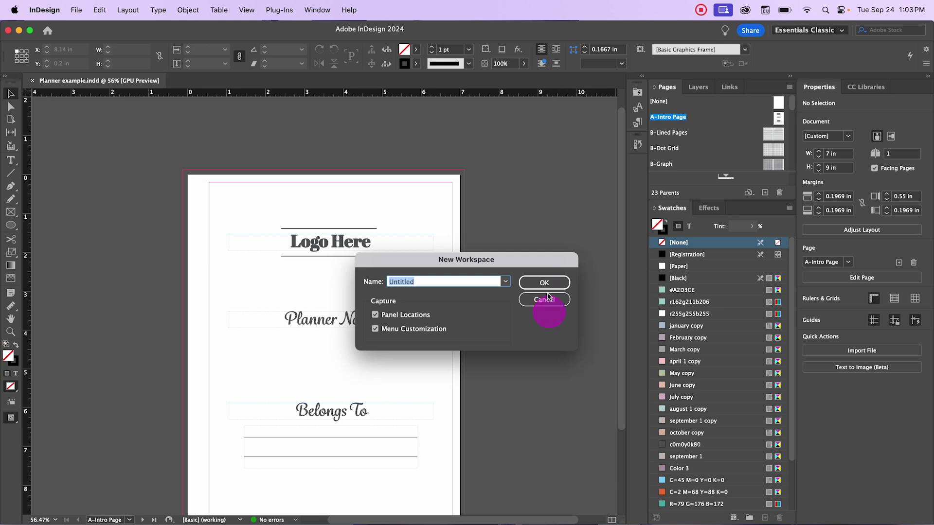
text(t)
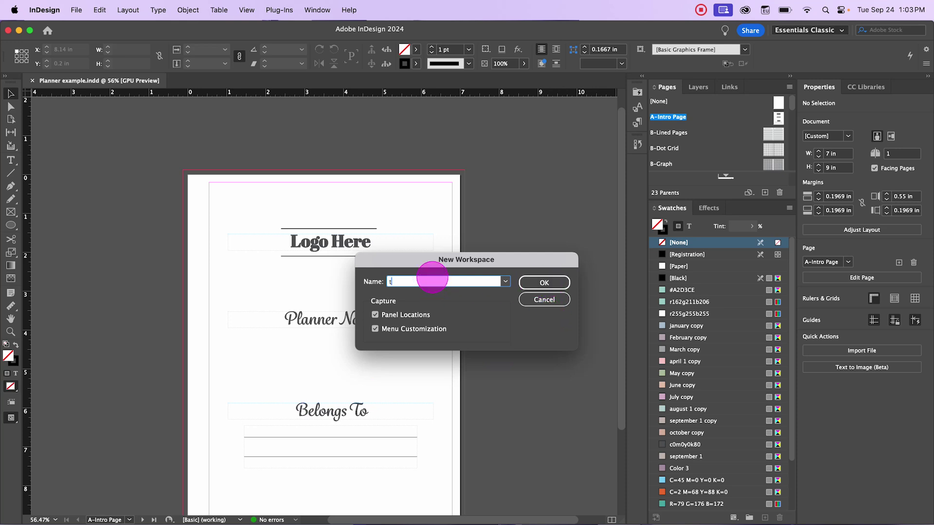
text(est workspace)
click(535, 283)
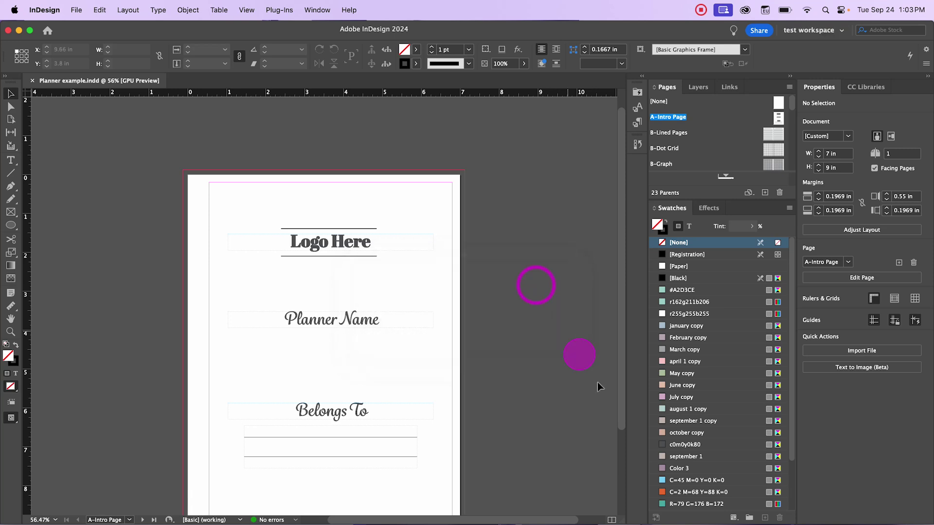
Step: Try the Essentials Classic workspace, then switch back to 'test workspace'
click(812, 30)
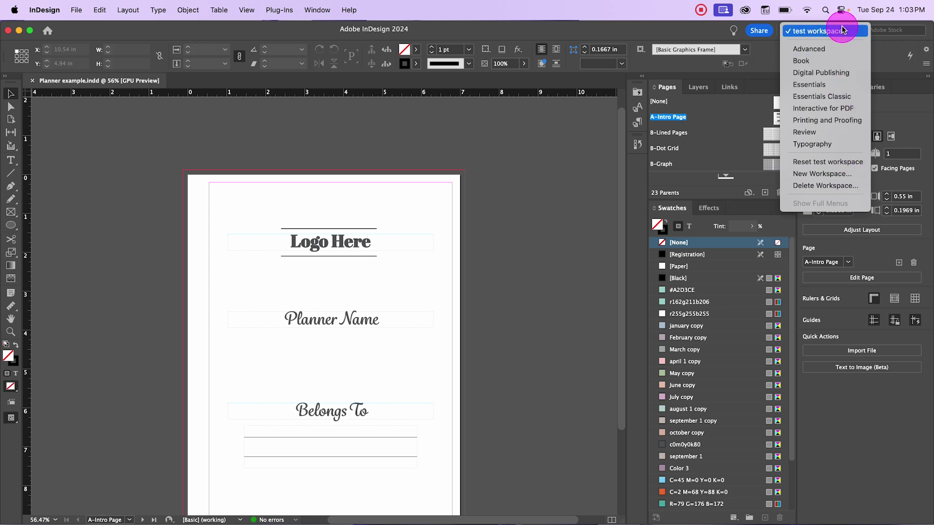
click(846, 96)
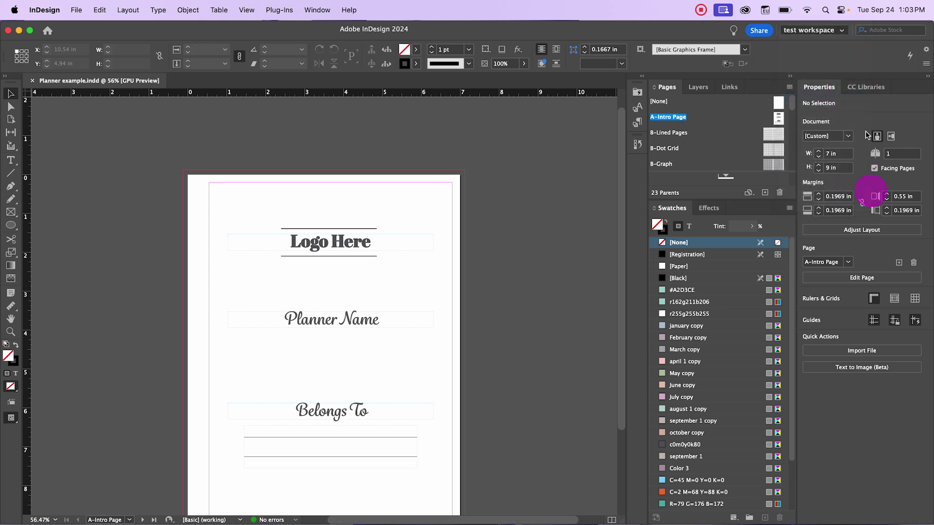
click(840, 32)
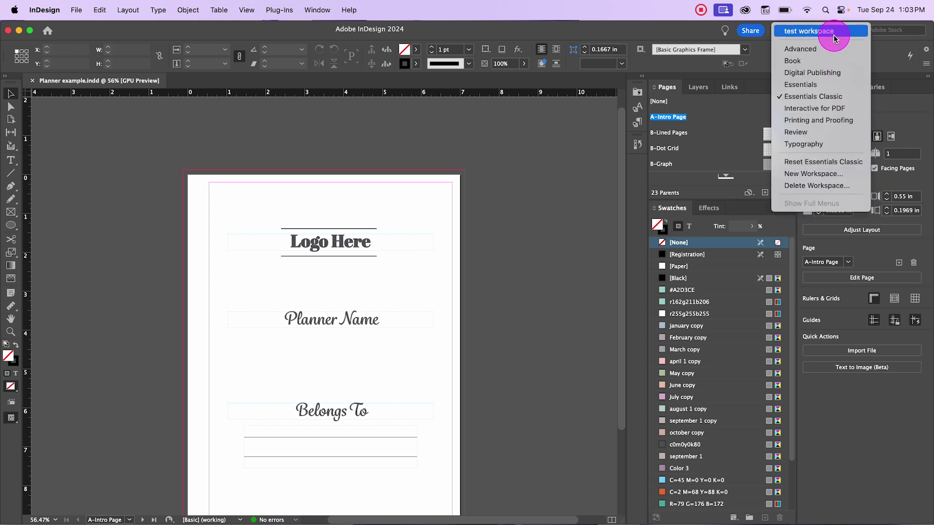
click(833, 32)
click(822, 32)
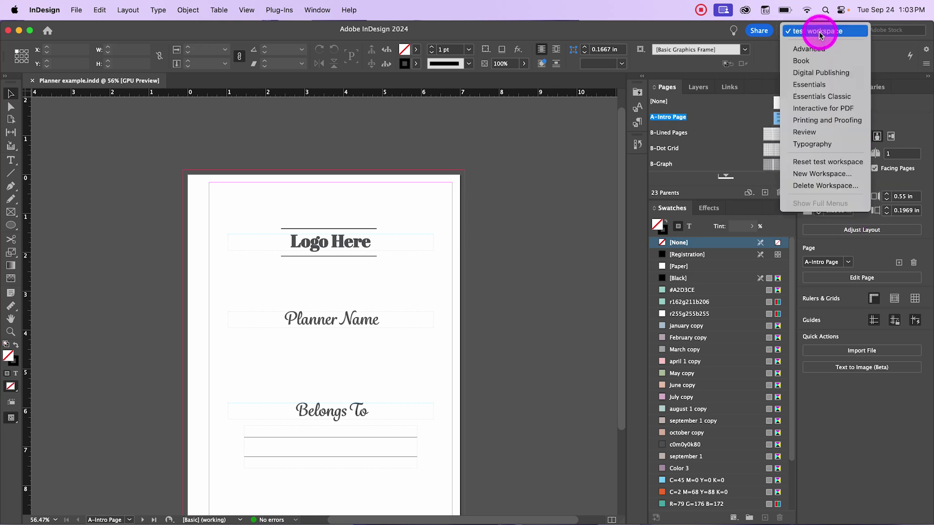
click(821, 32)
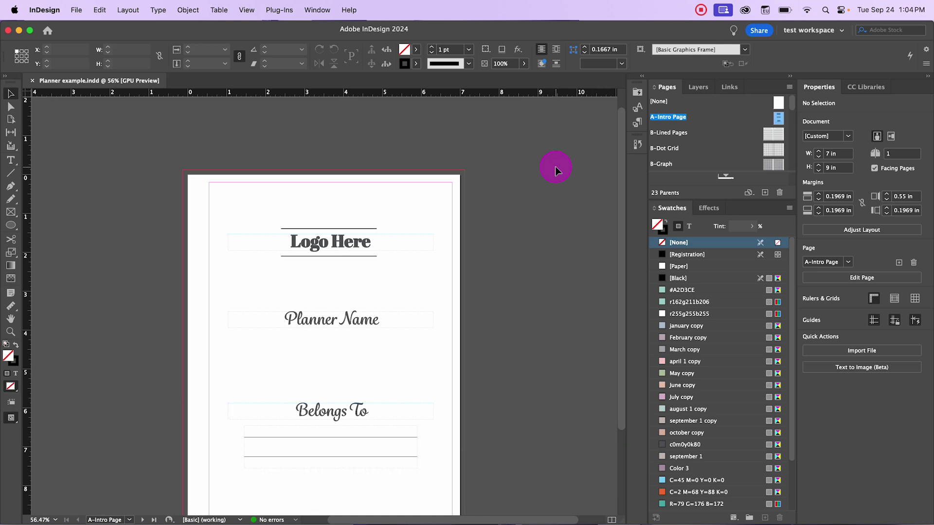
Step: Show the B-Lined Pages parent spread and centre its two ruled pages in the window
scroll(535, 204, down, 1)
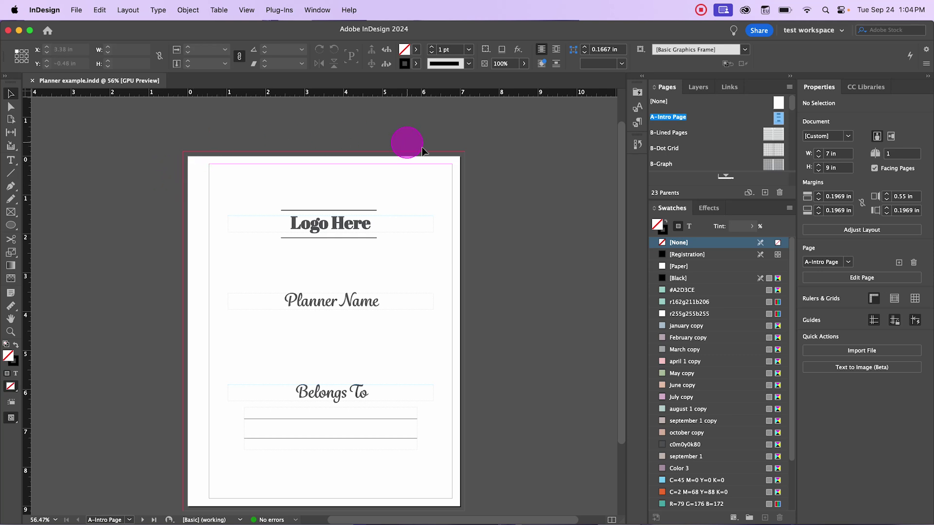
scroll(506, 460, down, 3)
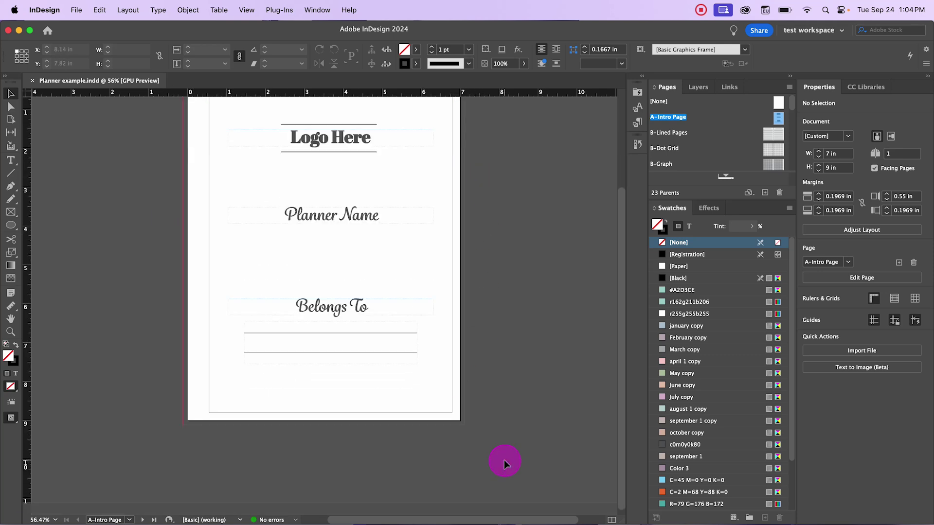
scroll(709, 141, down, 1)
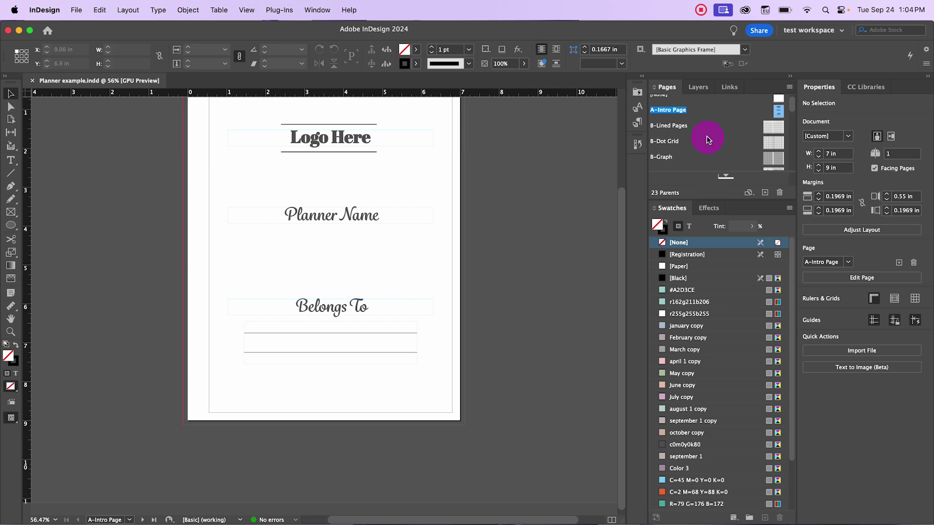
double_click(765, 125)
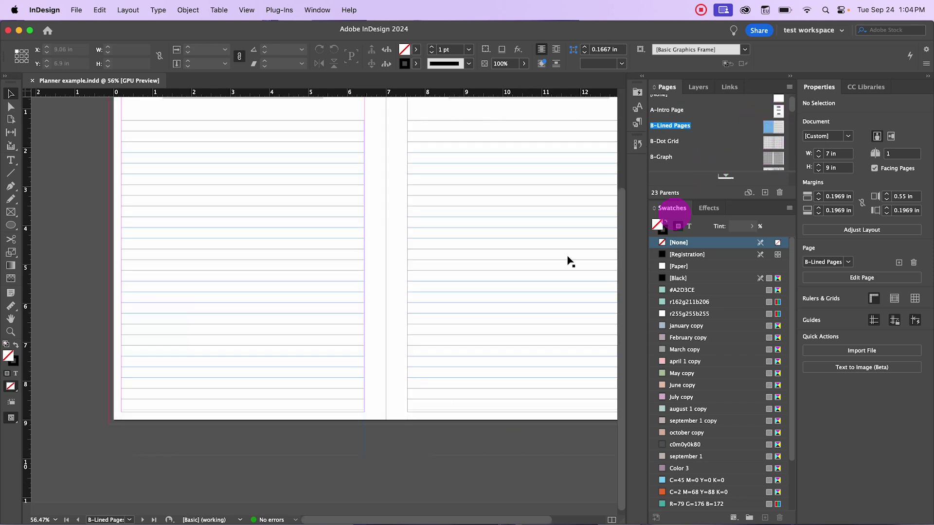
scroll(535, 282, up, 1)
click(372, 520)
drag(371, 520, 395, 519)
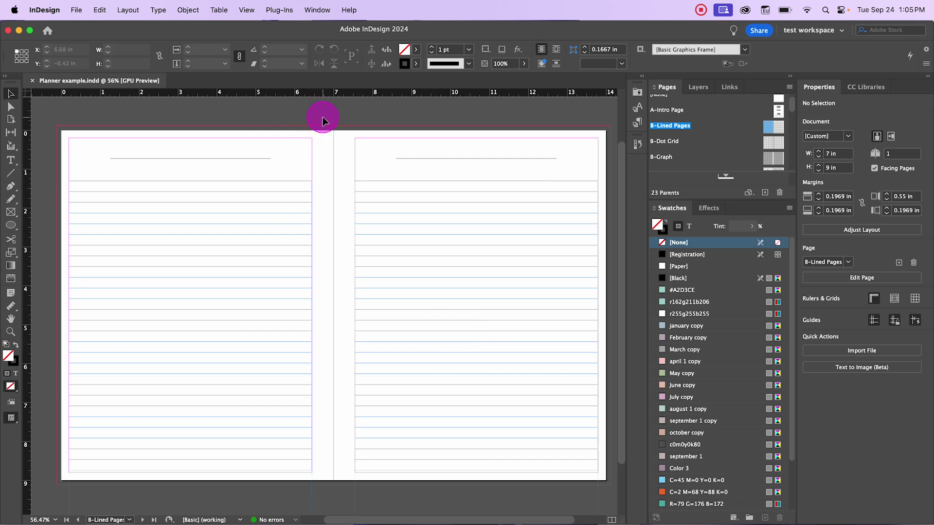
click(352, 118)
scroll(773, 141, down, 1)
scroll(773, 141, down, 3)
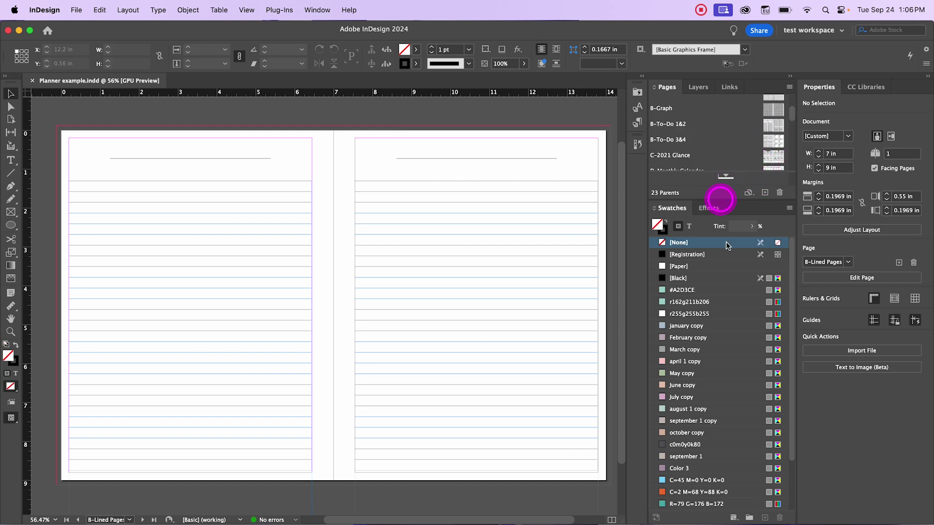
Step: Insert 2 pages based on B-Lined Pages and zoom out to see the new 2–3 spread
click(719, 198)
click(568, 297)
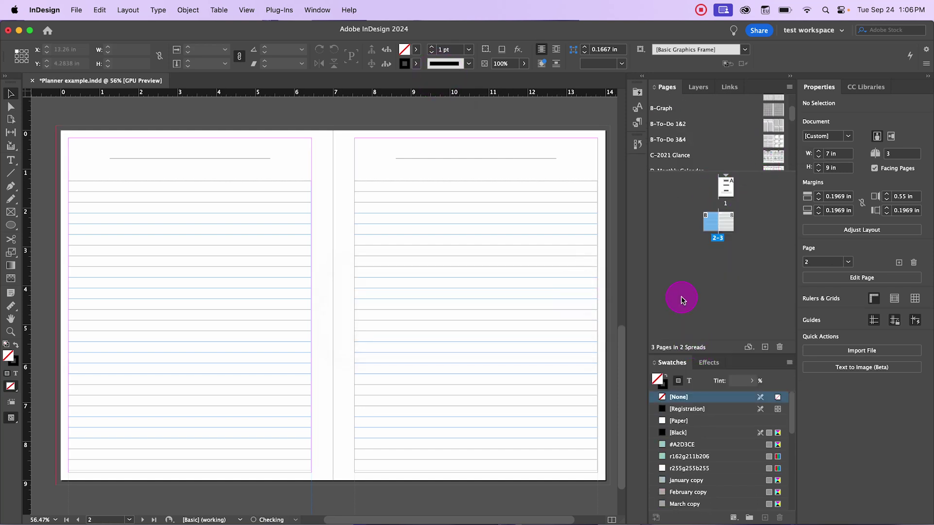
double_click(716, 221)
scroll(452, 287, up, 2)
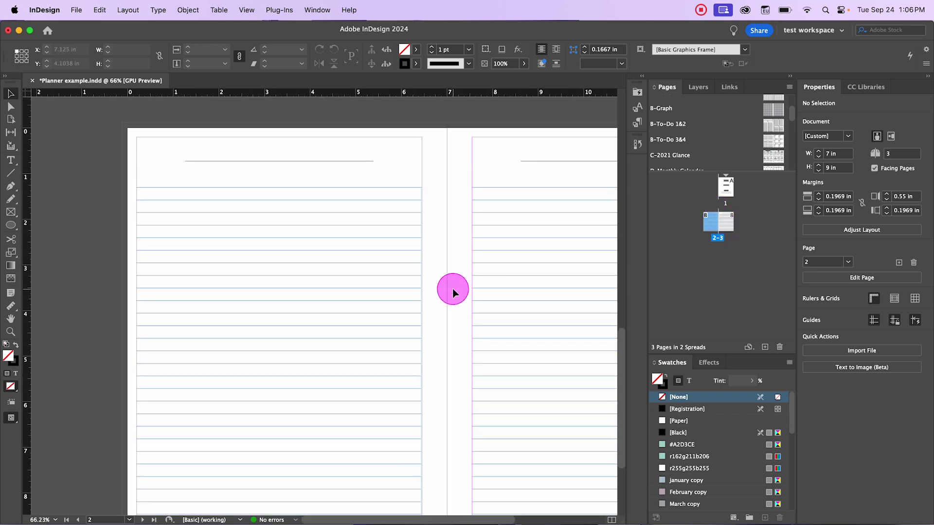
key(super+minus)
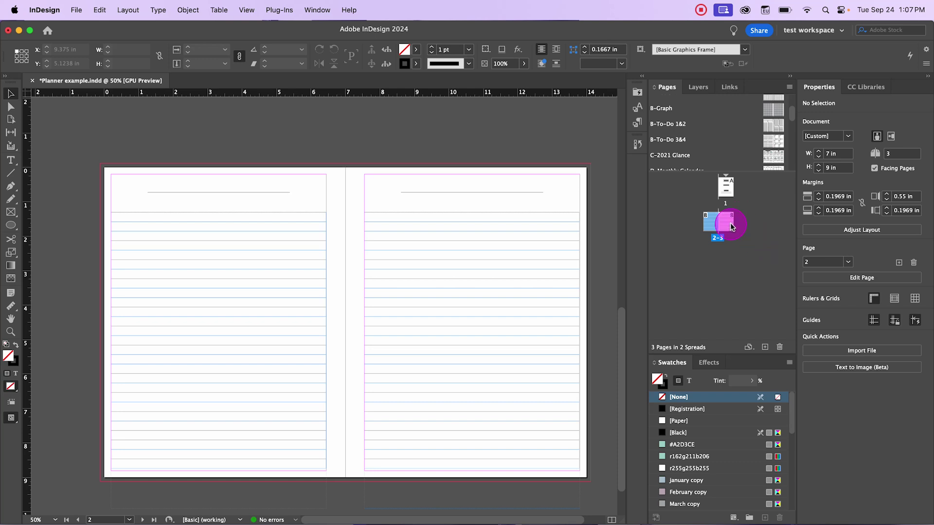
right_click(731, 223)
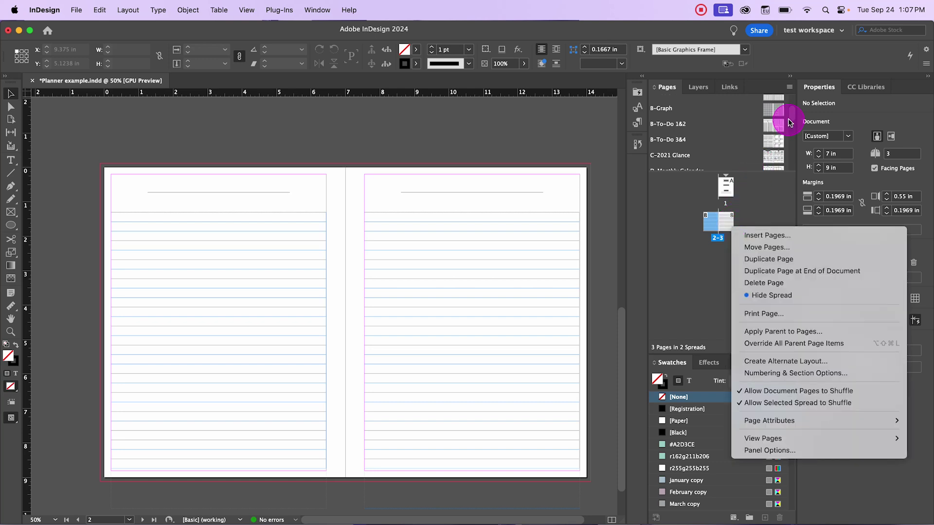
Step: Turn off Allow Document Pages to Shuffle from the 2–3 spread's context menu
right_click(719, 225)
right_click(724, 223)
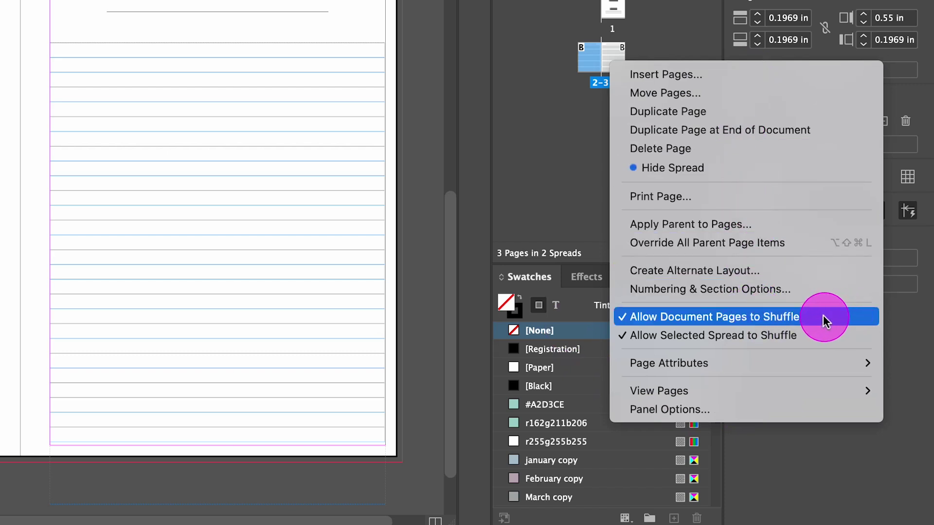
click(647, 322)
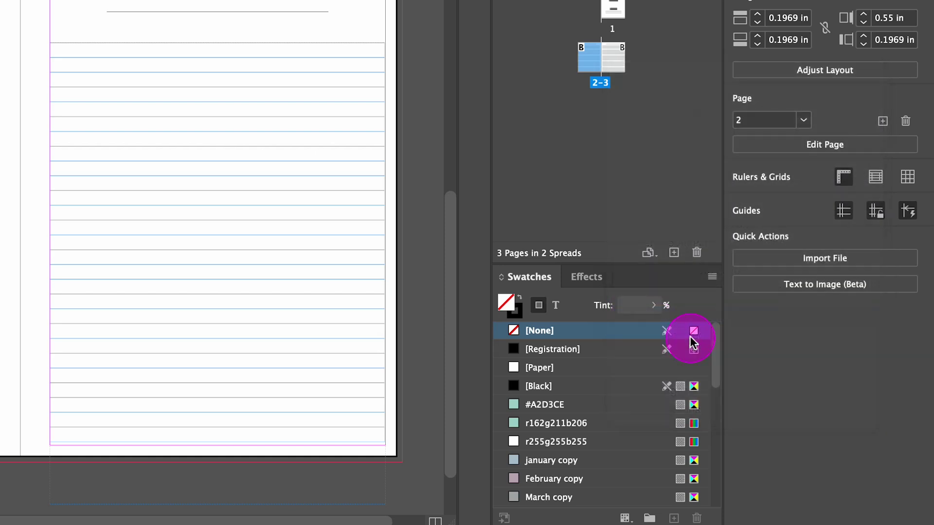
right_click(621, 56)
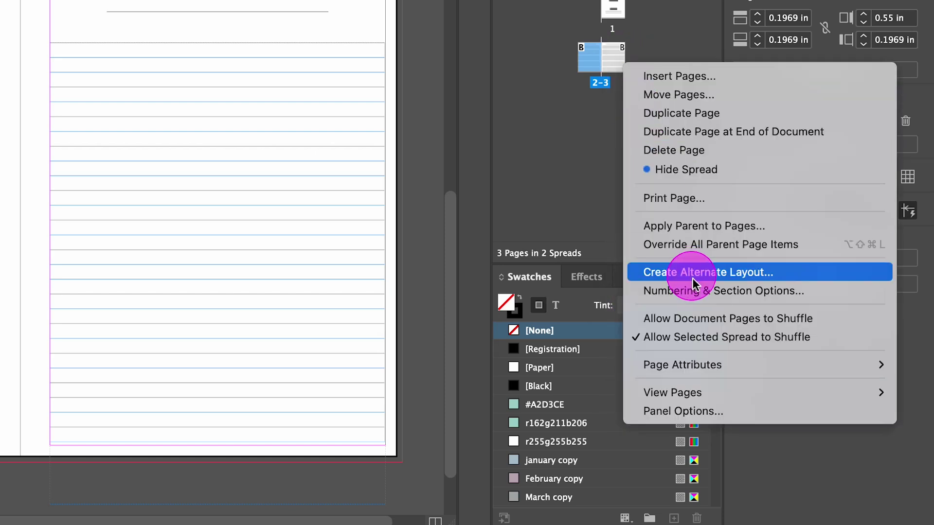
click(634, 319)
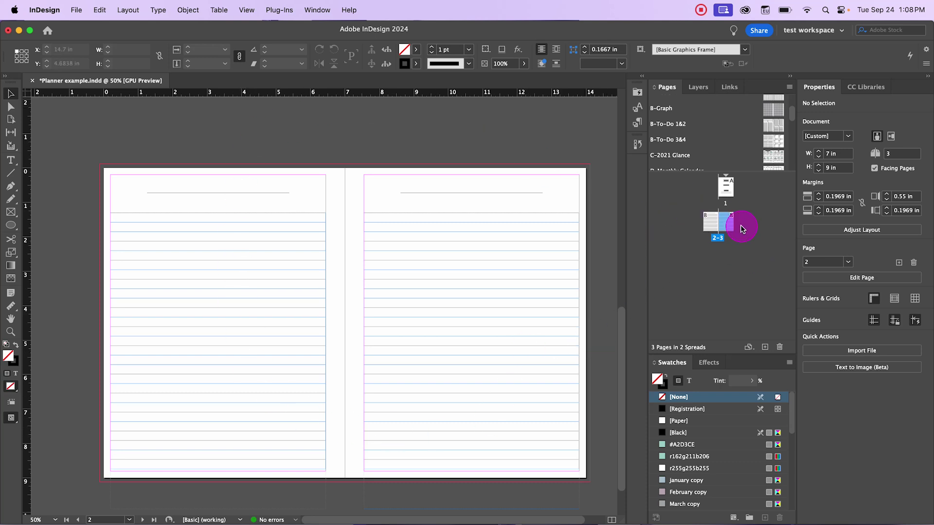
Step: Apply B-Lined Pages to spread 2–3 and move page 3 onto its own single-page spread
drag(729, 226, 729, 226)
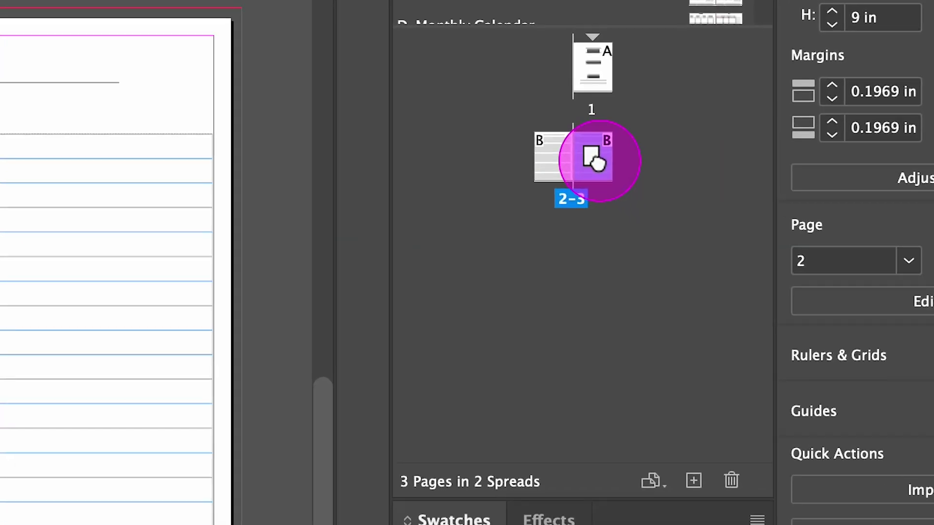
drag(594, 160, 630, 153)
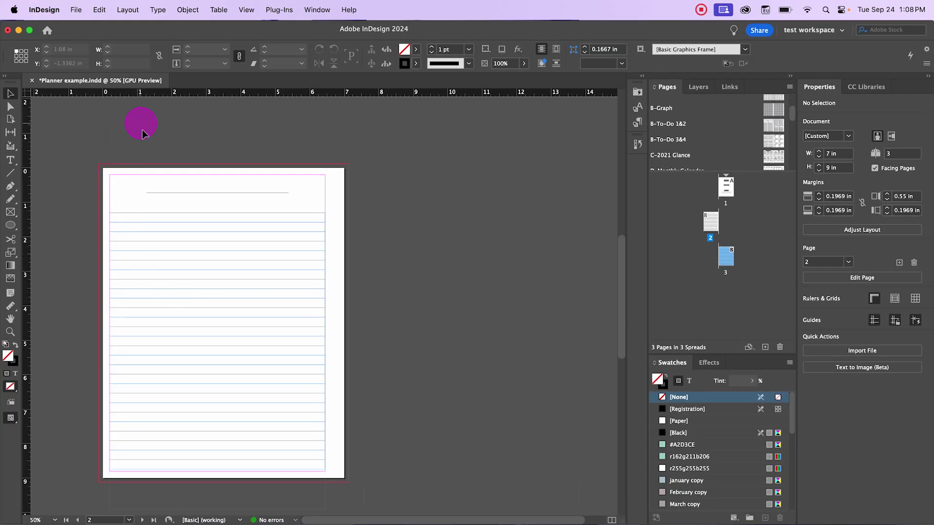
scroll(326, 268, down, 5)
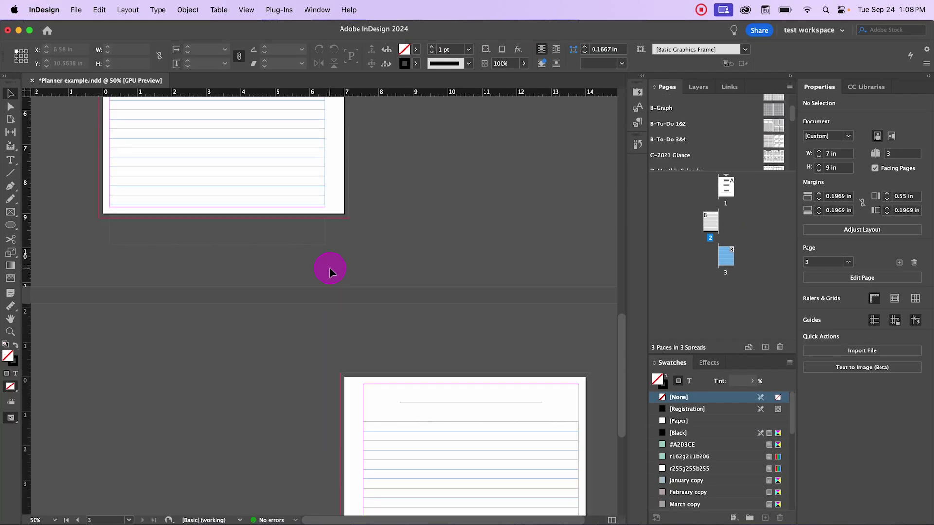
scroll(381, 238, up, 10)
scroll(393, 334, down, 6)
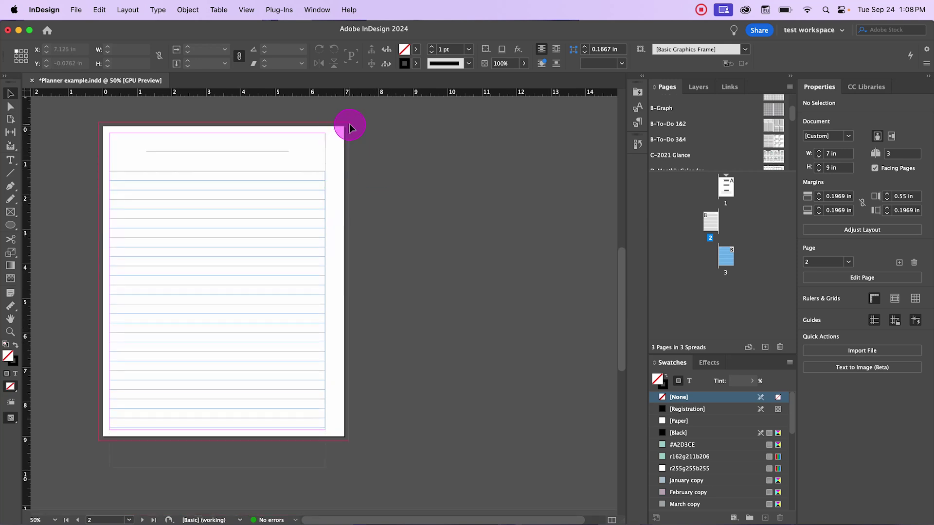
scroll(340, 301, up, 1)
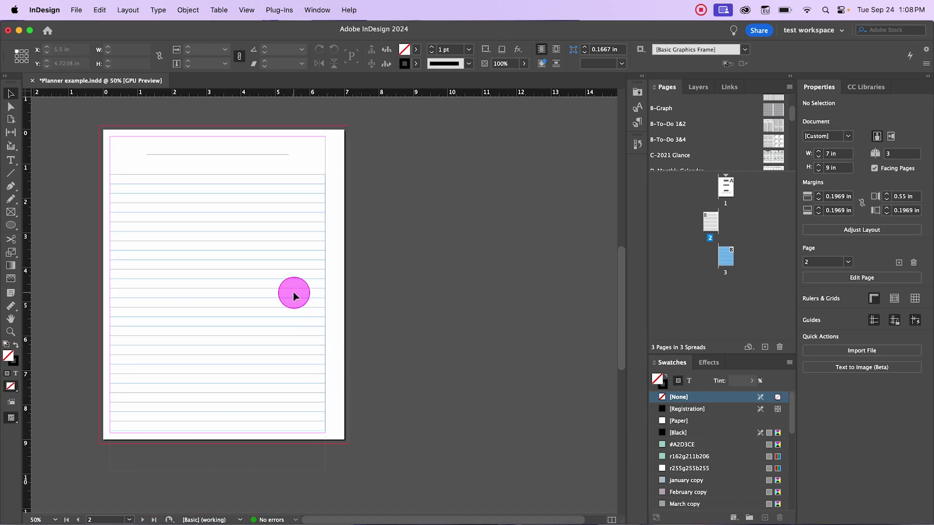
alt+scroll(292, 293, up, 3)
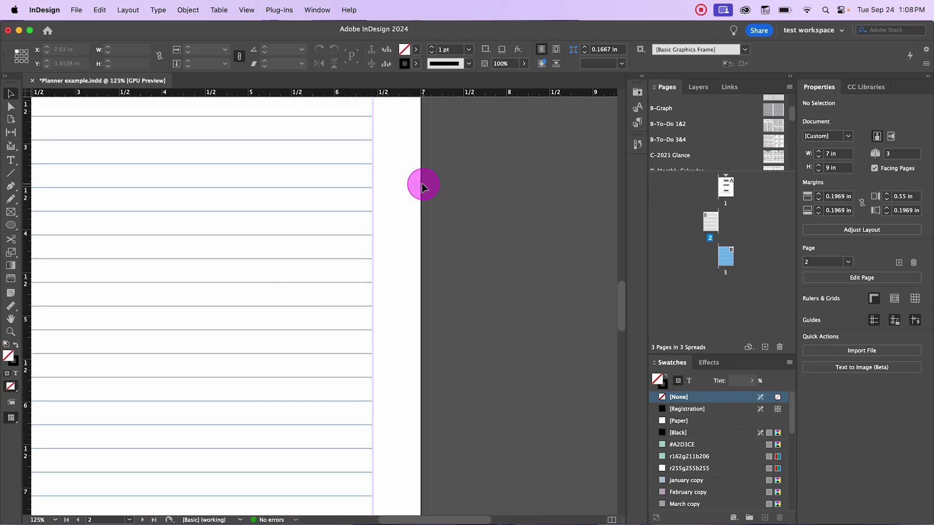
alt+scroll(427, 274, down, 2)
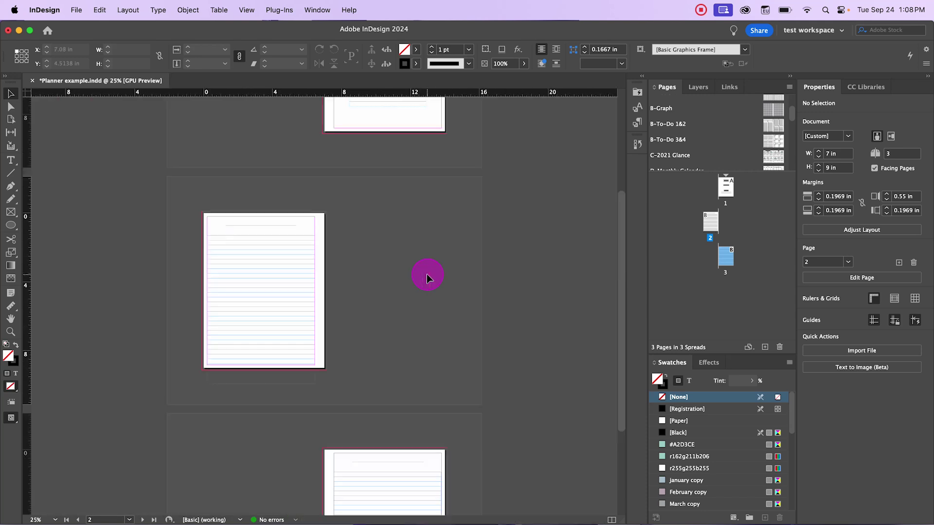
alt+scroll(427, 277, down, 1)
scroll(369, 243, down, 5)
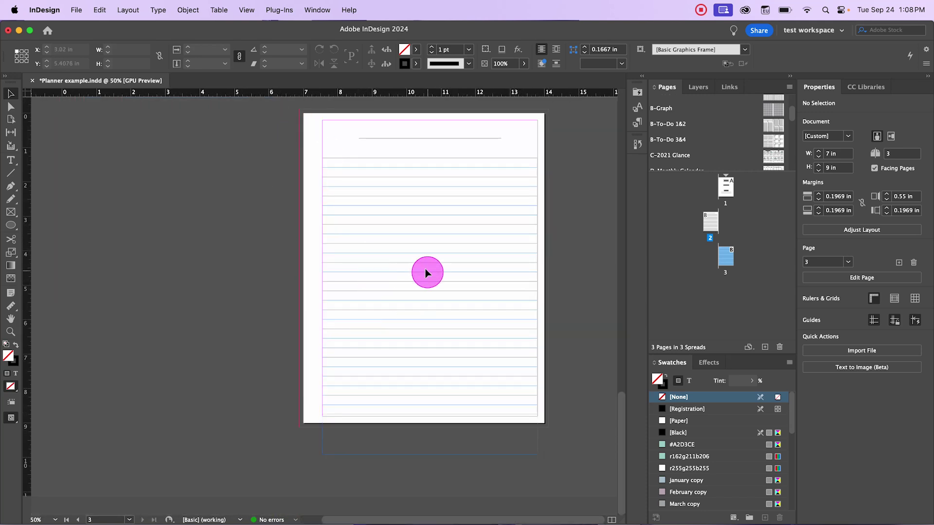
scroll(425, 271, up, 3)
scroll(327, 300, up, 4)
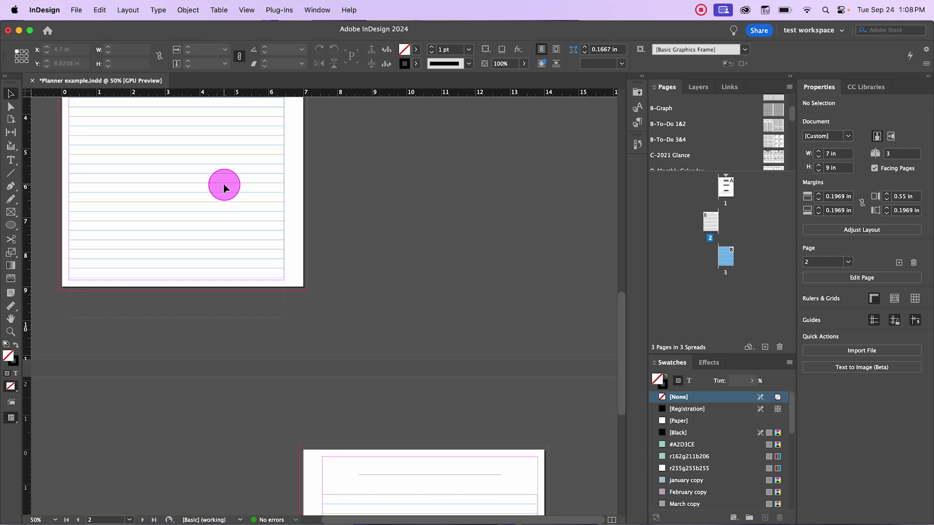
drag(256, 267, 358, 474)
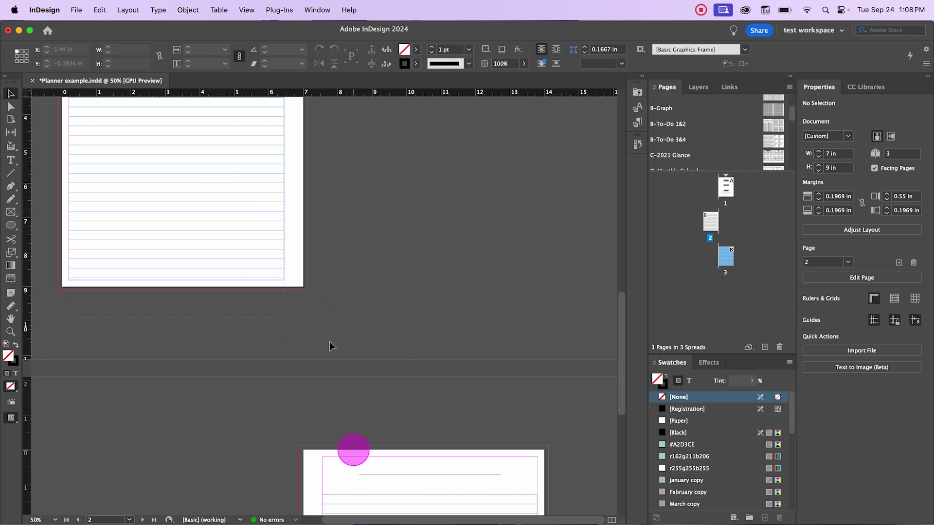
scroll(286, 400, down, 5)
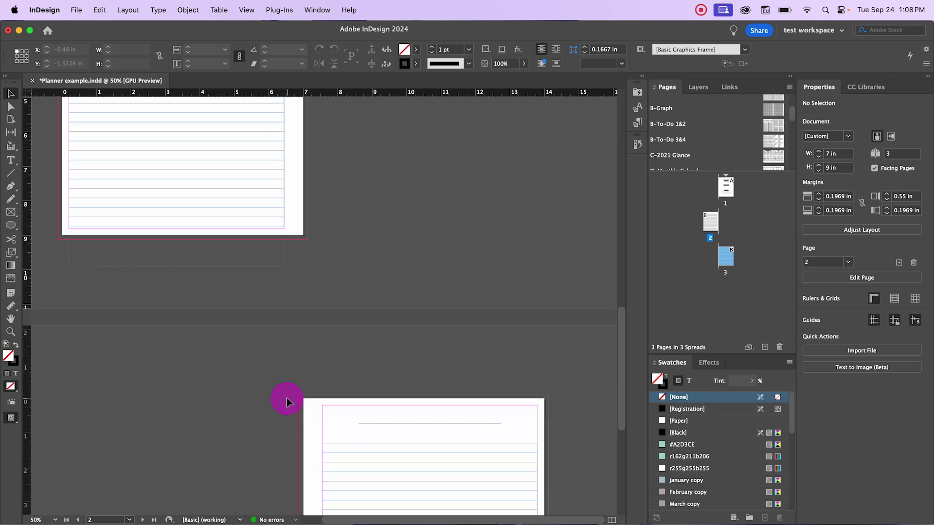
scroll(314, 417, up, 1)
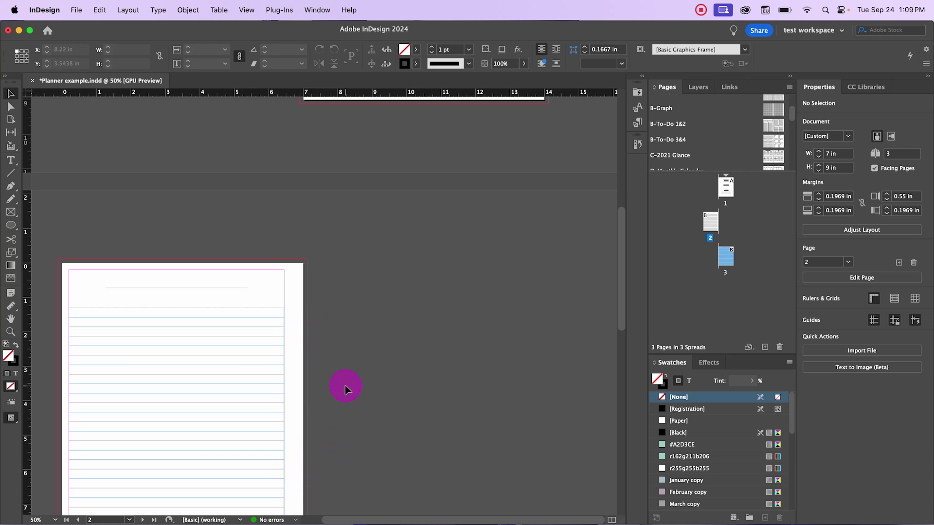
Step: Discard the inserted lined pages by returning to the last saved version
scroll(335, 380, up, 5)
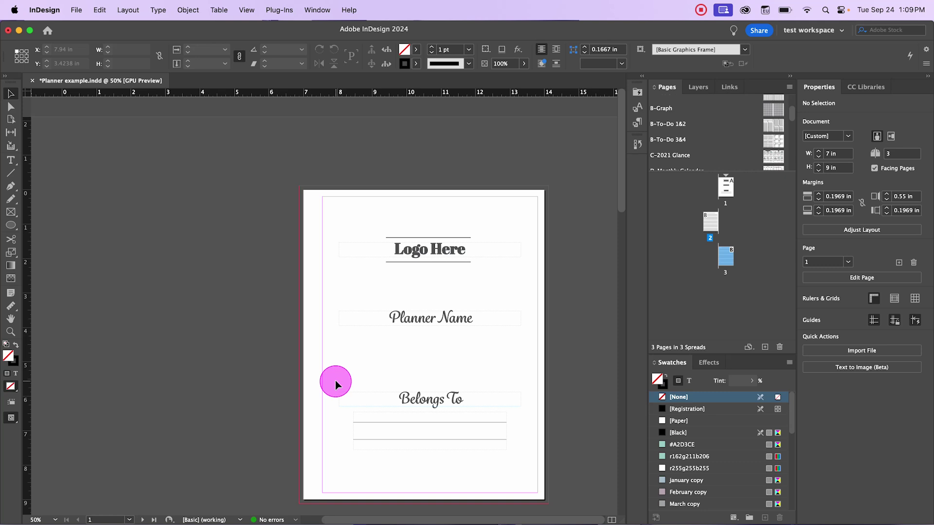
scroll(336, 384, down, 4)
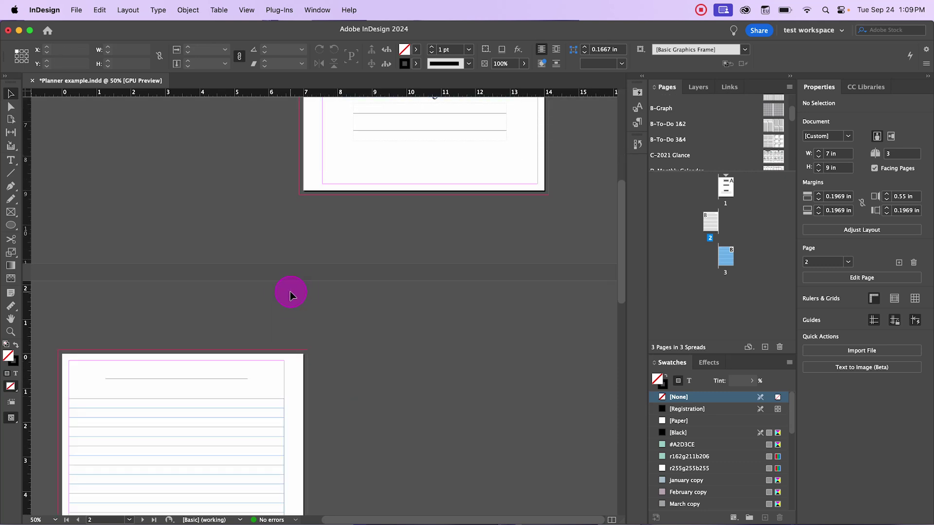
key(super+z)
key(super+z)
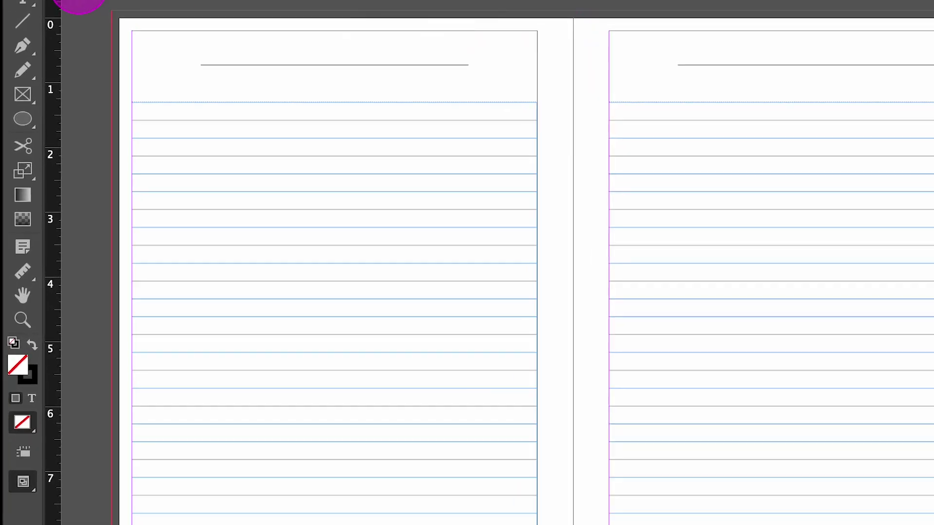
Step: Select the left page's lined frame and display the B-To-Do 1&2 parent spread
click(129, 302)
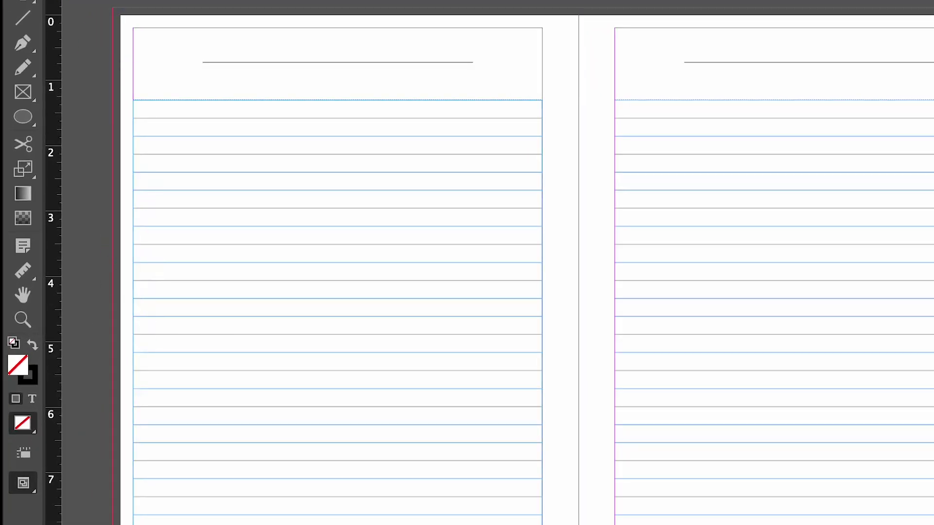
click(496, 195)
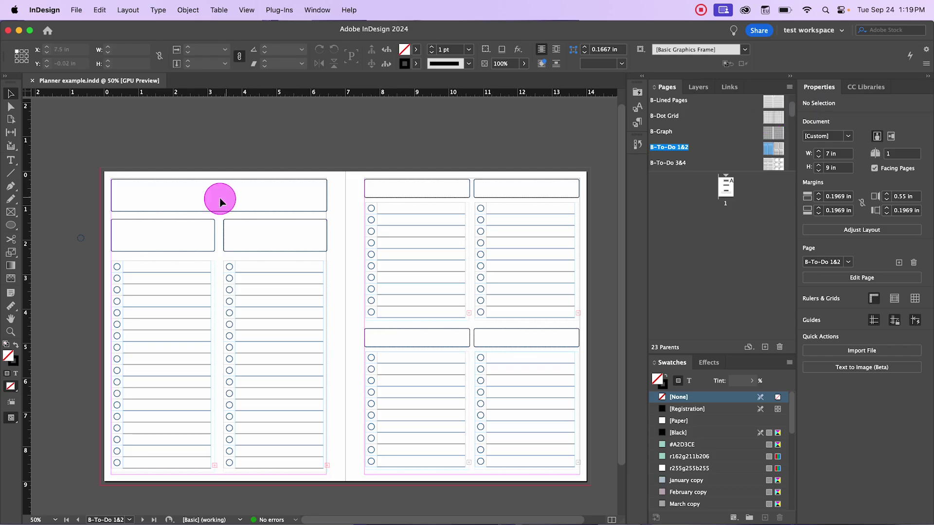
Step: Start a new Print document and set its units to inches
click(77, 10)
mouse_move(78, 30)
click(245, 29)
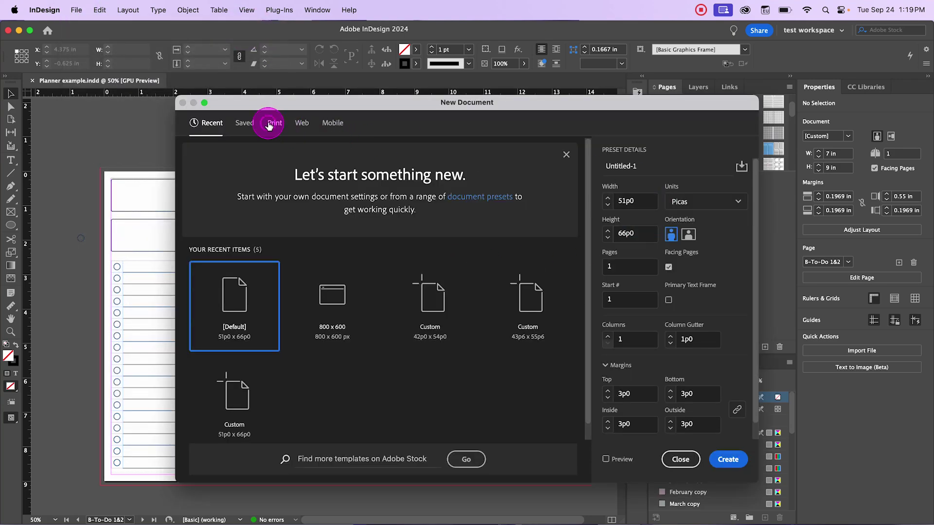
click(275, 122)
click(710, 202)
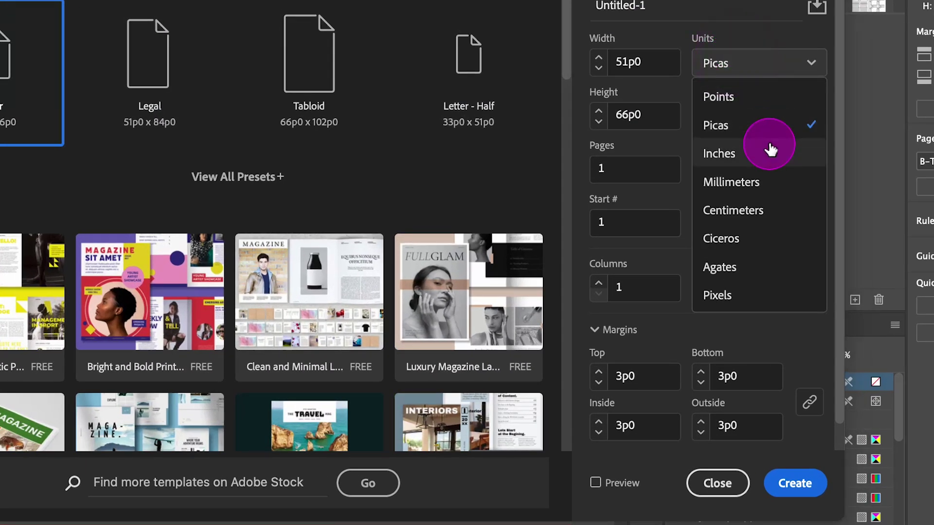
click(771, 152)
Step: Set the page size to 7 in wide by 9 in high
drag(656, 58, 599, 62)
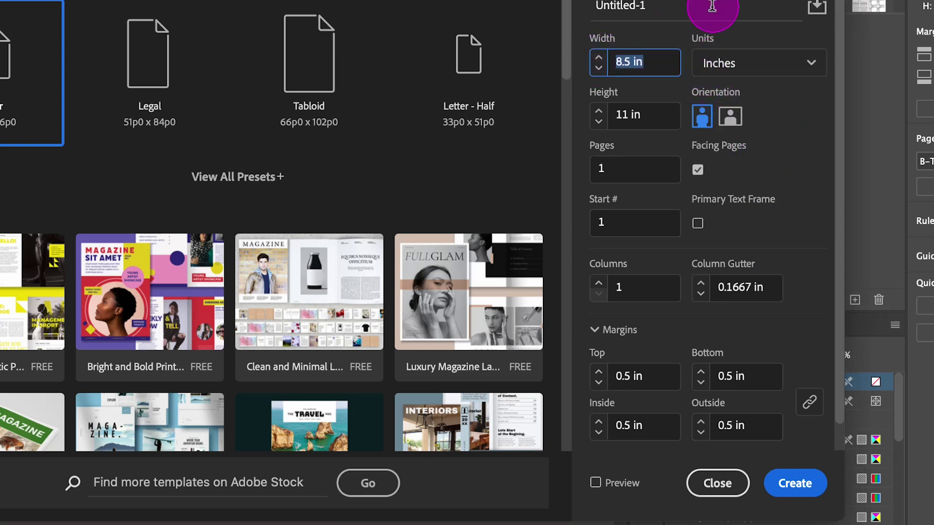
text(7)
key(Tab)
key(Tab)
text(9)
key(Tab)
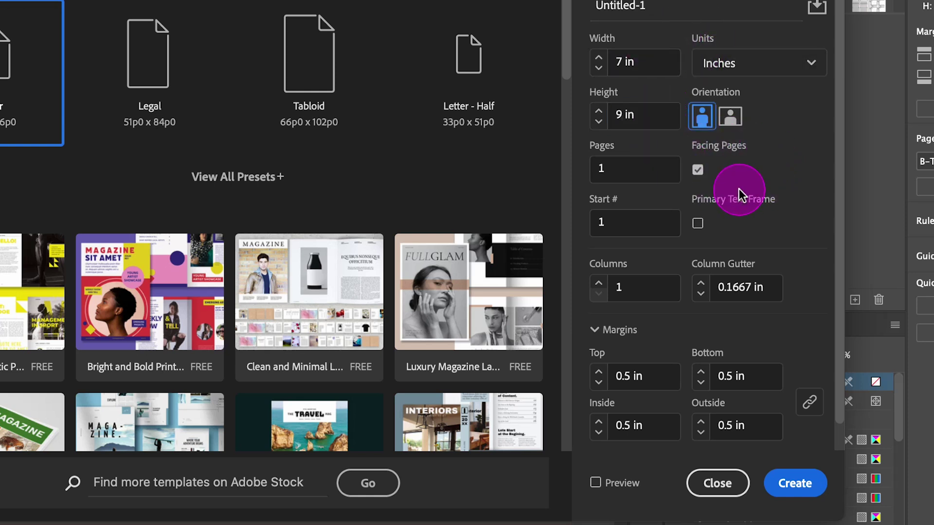
scroll(739, 193, down, 2)
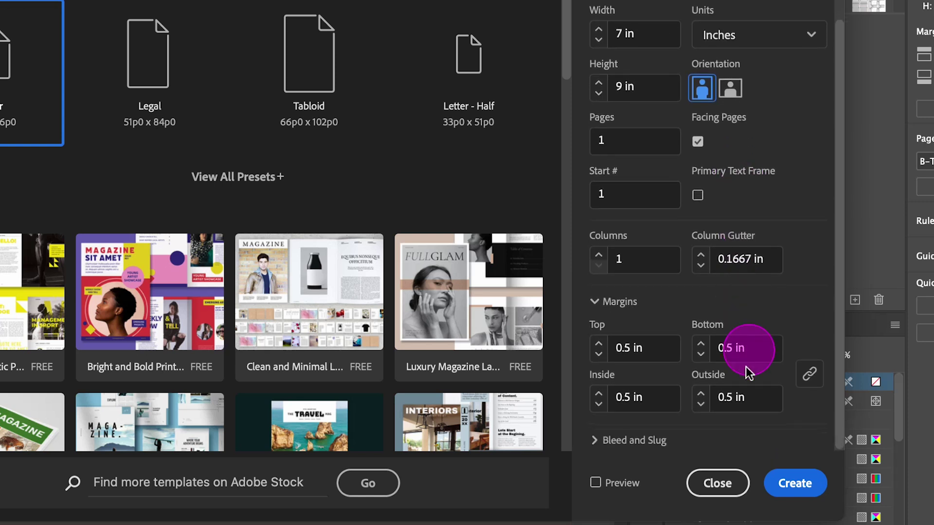
Step: Set all margins to 0.25 in, then unlink them and make the inside margin 0.5 in
click(627, 349)
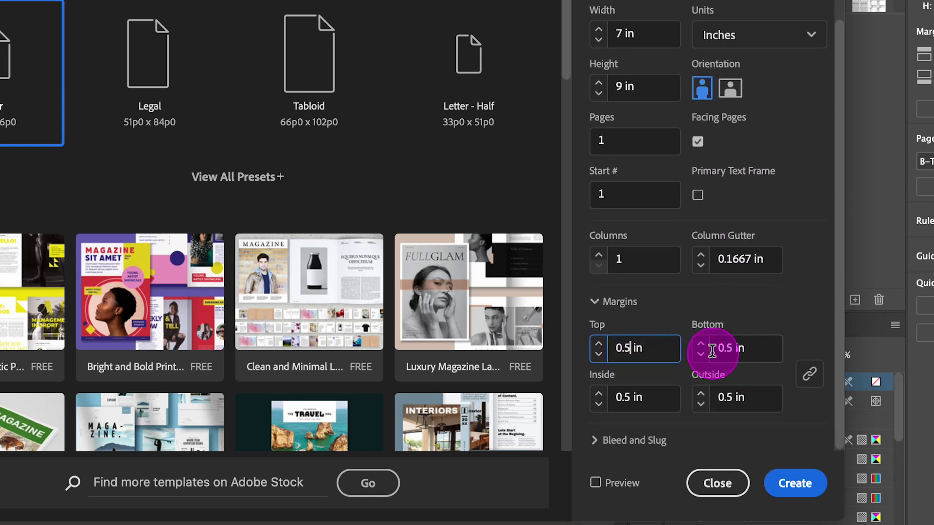
text(2)
key(Tab)
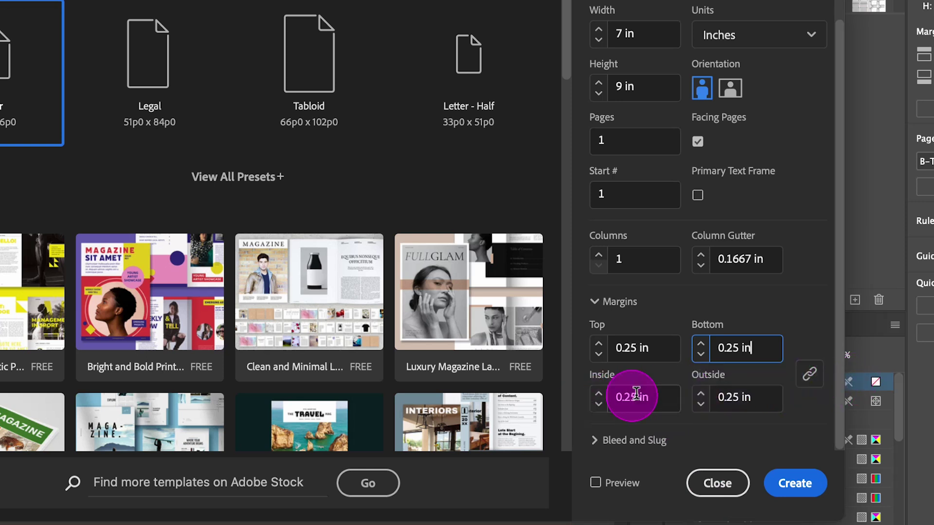
click(810, 375)
click(631, 398)
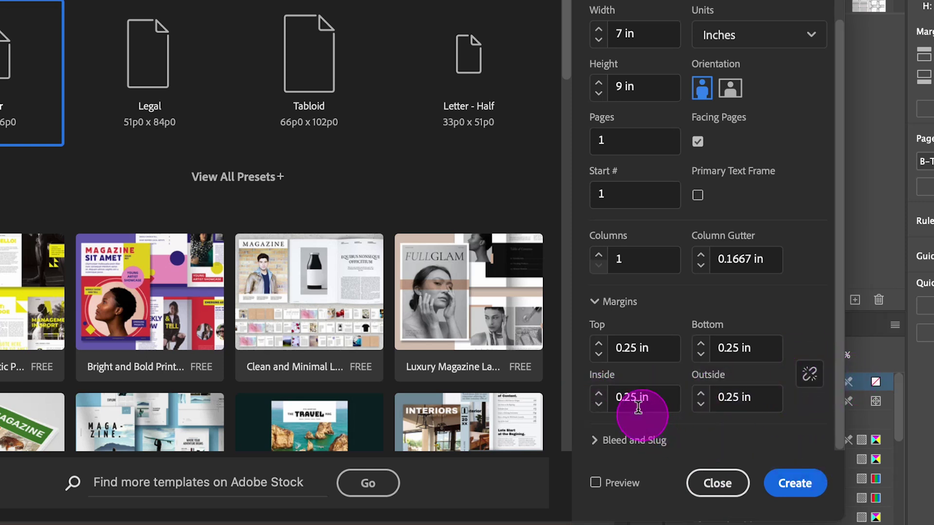
key(BackSpace)
key(BackSpace)
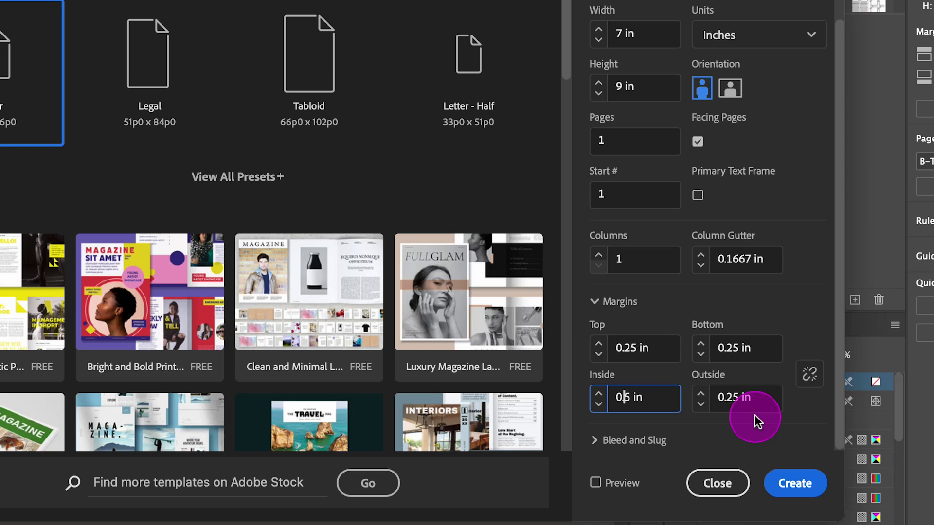
text(.)
key(Tab)
click(778, 305)
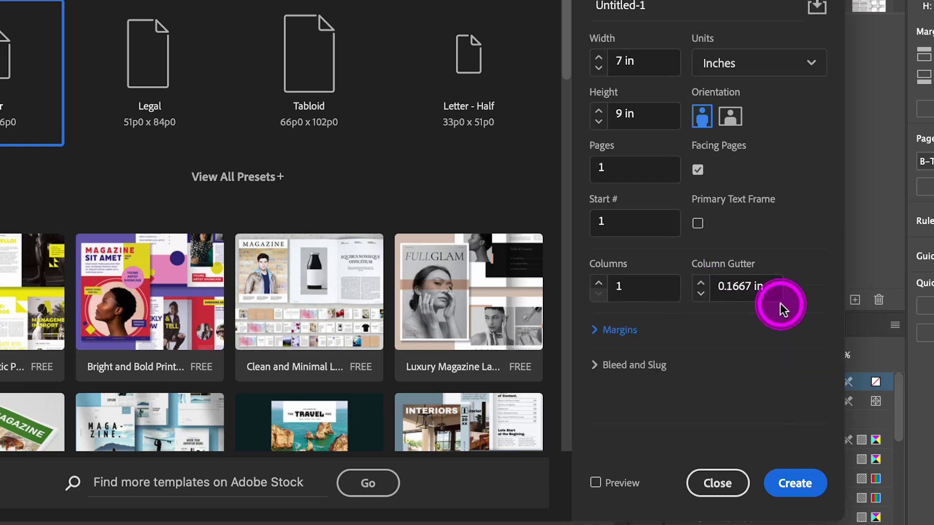
click(600, 340)
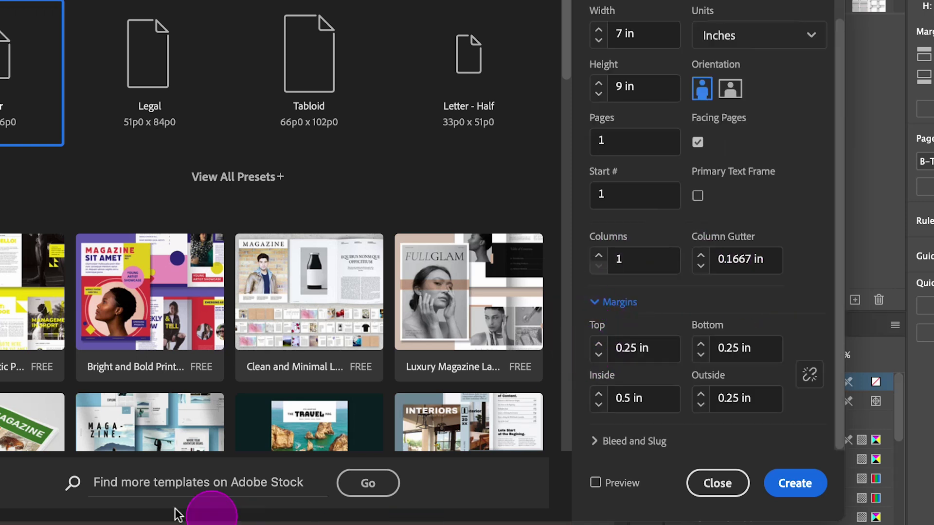
click(442, 496)
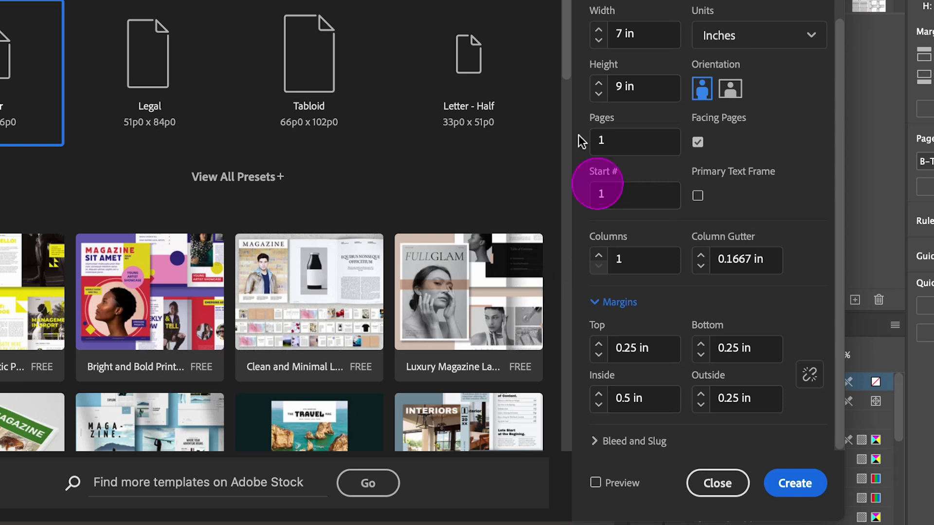
click(623, 32)
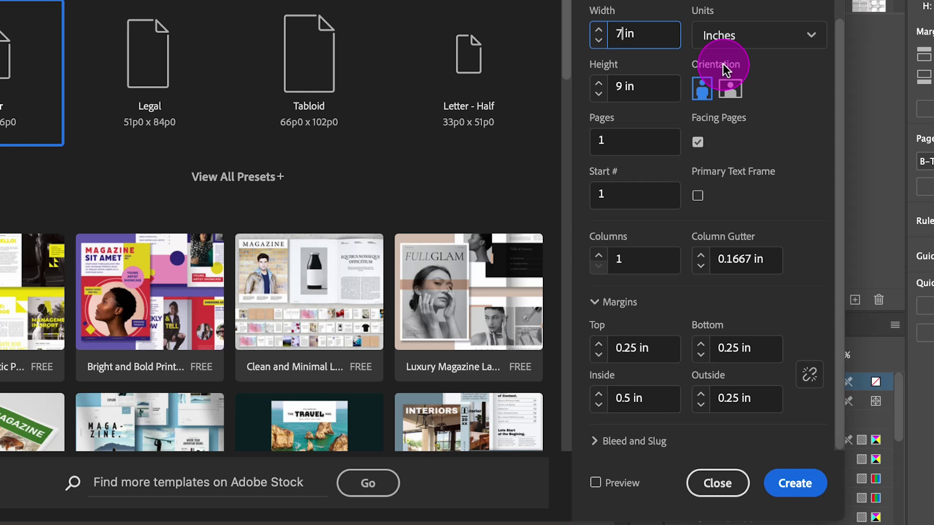
Step: Set the page size to 7.25 in wide by 9.25 in high
text(.25)
click(625, 86)
text(9.25)
key(Tab)
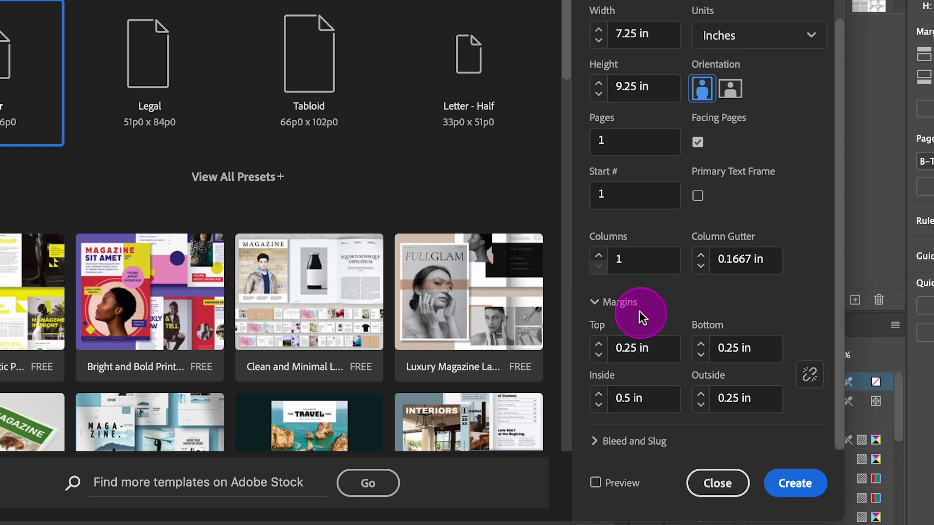
Step: Set the top, bottom and outside margins to 0.375 in
click(630, 347)
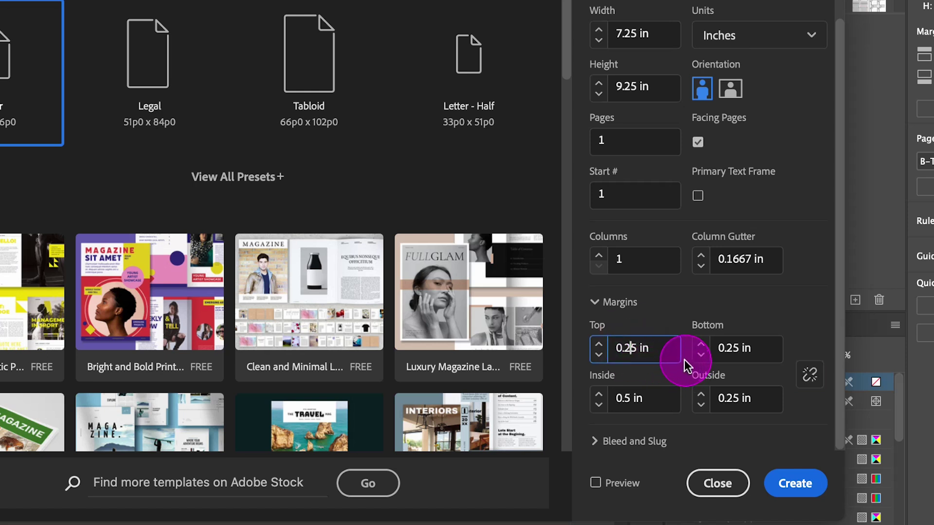
double_click(632, 346)
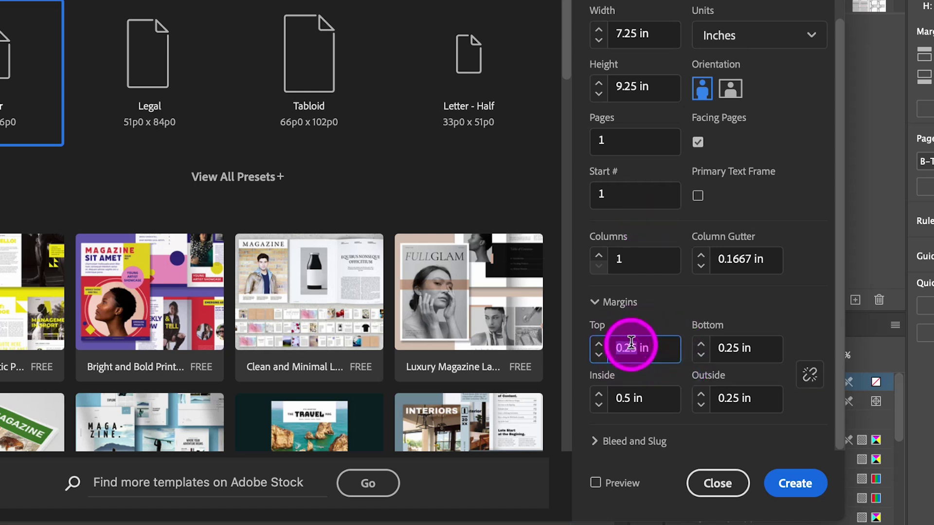
key(BackSpace)
text(.375)
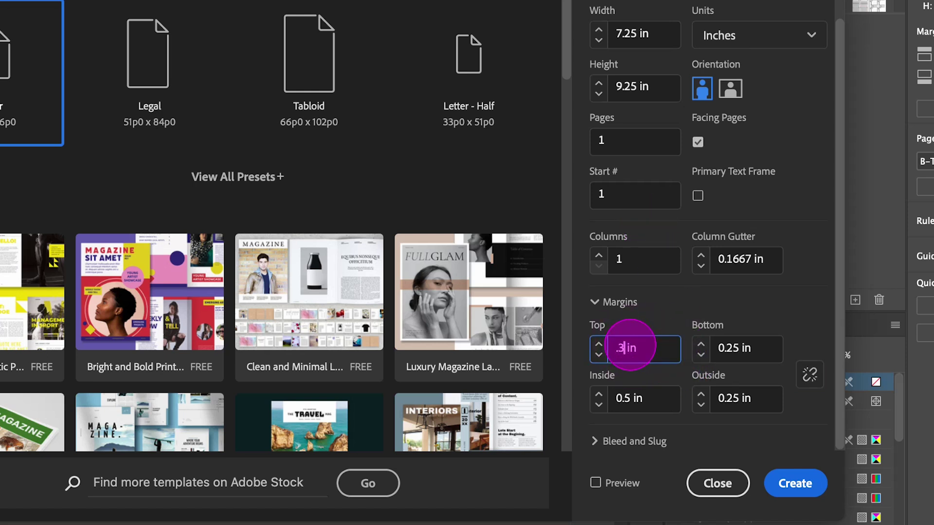
key(Tab)
text(.375)
key(Tab)
text(.375)
key(Tab)
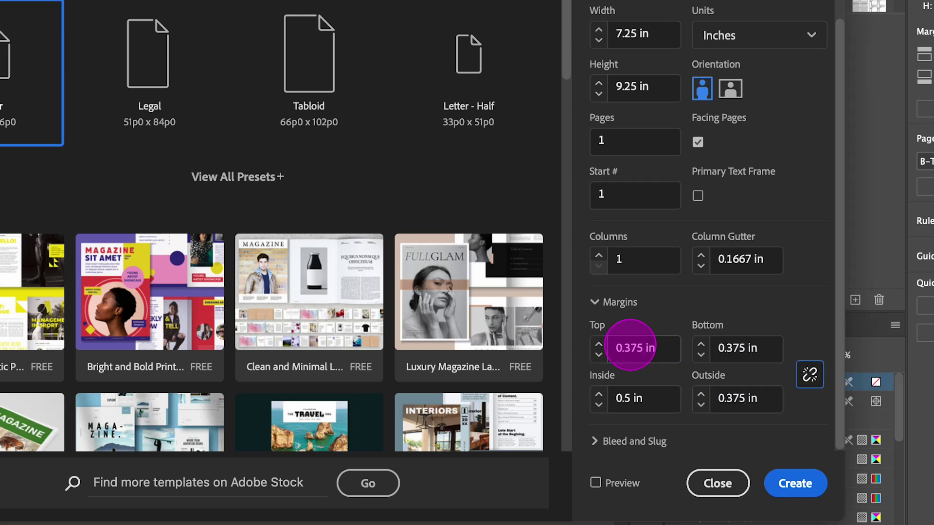
Step: Set the inside margin to 0.625 in and create the document
double_click(631, 409)
text(0)
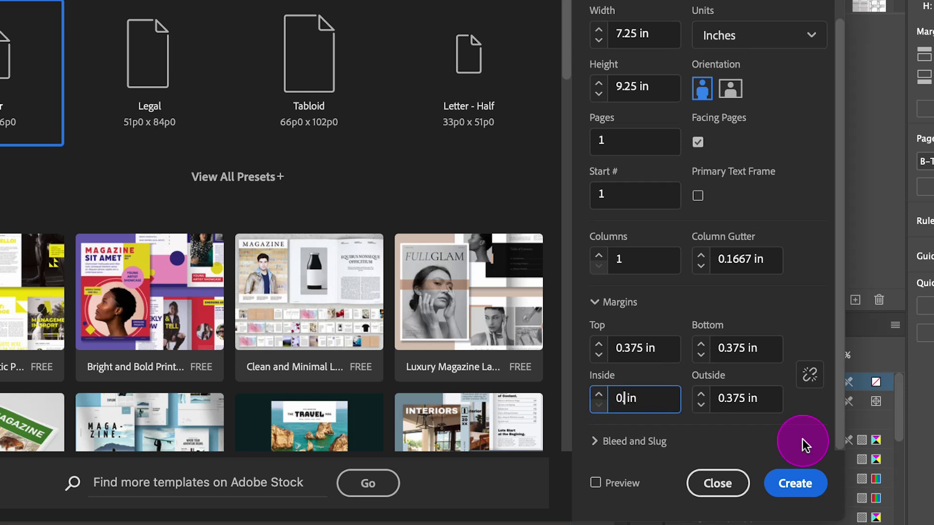
key(BackSpace)
text(.625)
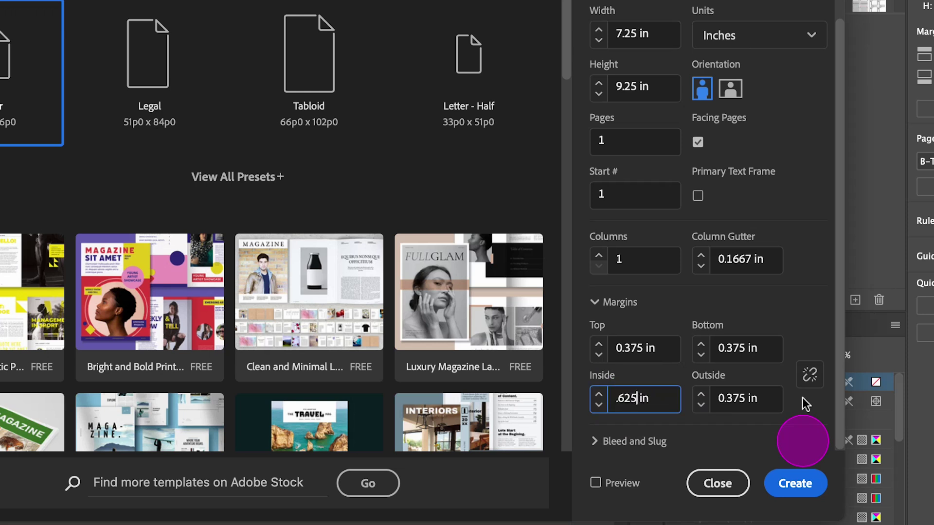
key(Tab)
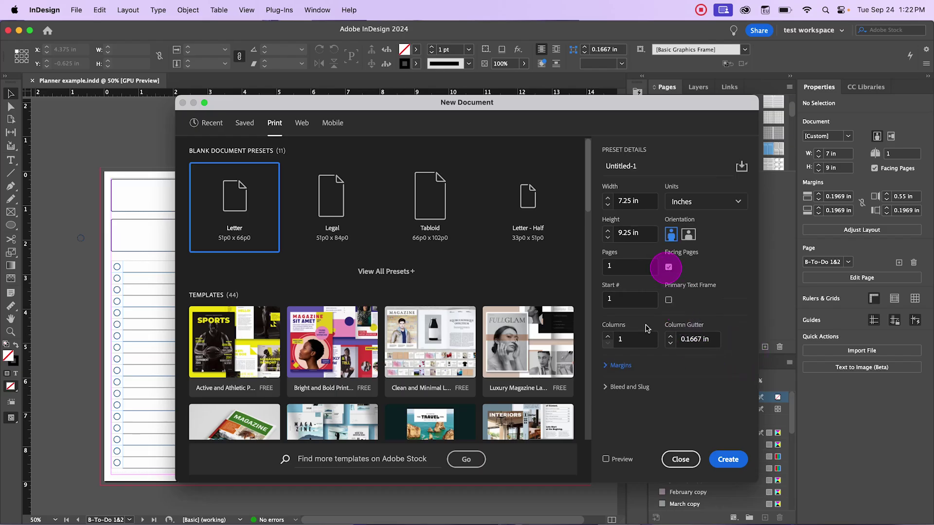
click(601, 303)
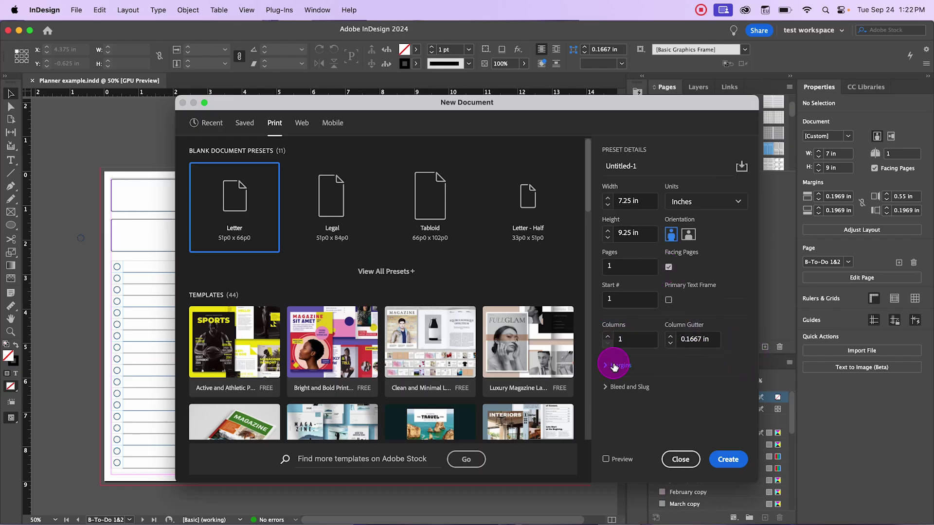
click(612, 365)
click(728, 459)
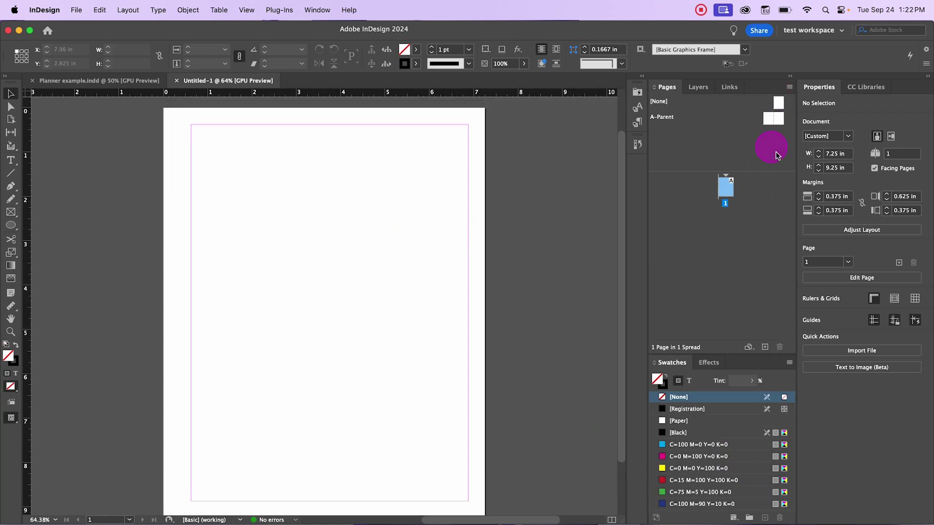
Step: Open the A-Parent spread centred at 50%, checking the Planner file before returning to Untitled-1
double_click(773, 118)
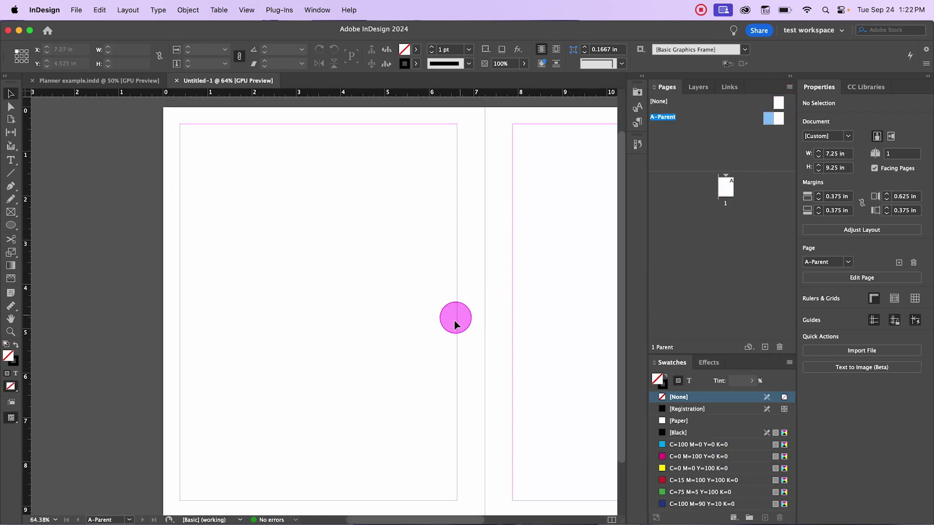
key(super+minus)
drag(528, 299, 389, 284)
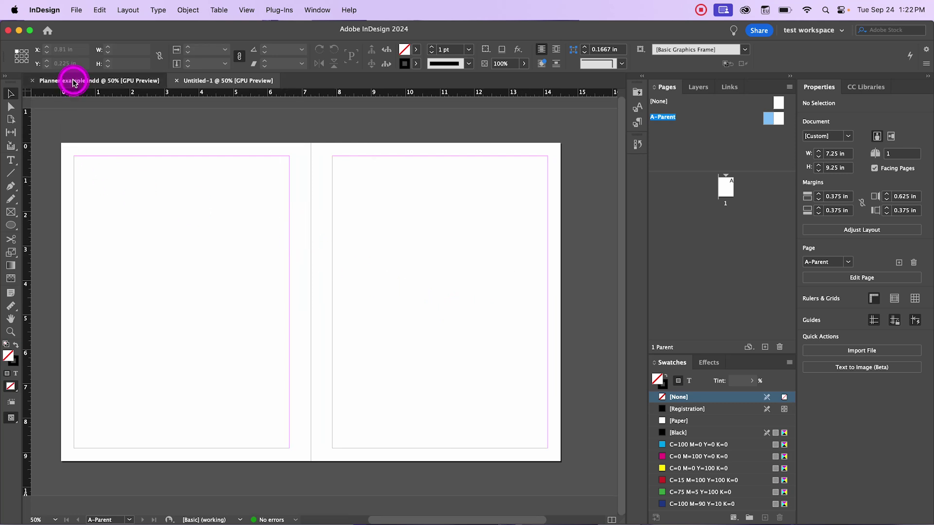
click(73, 80)
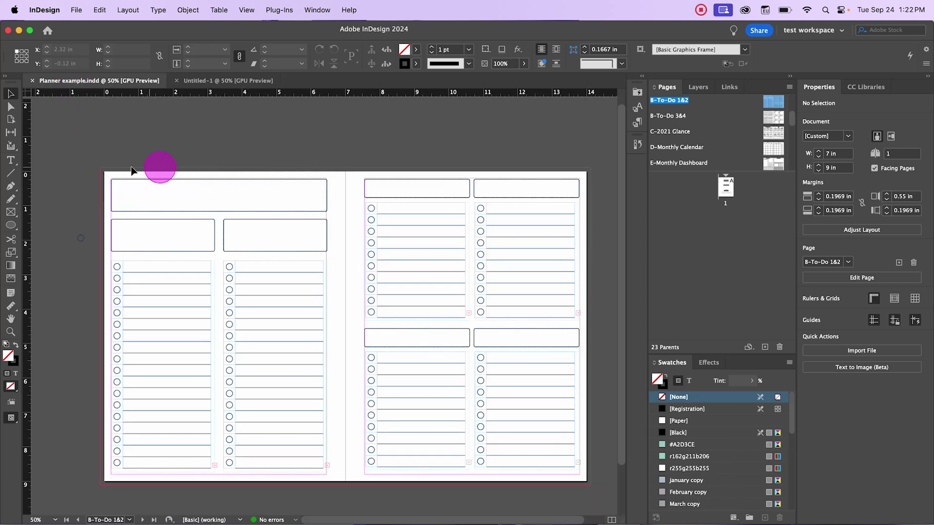
click(248, 80)
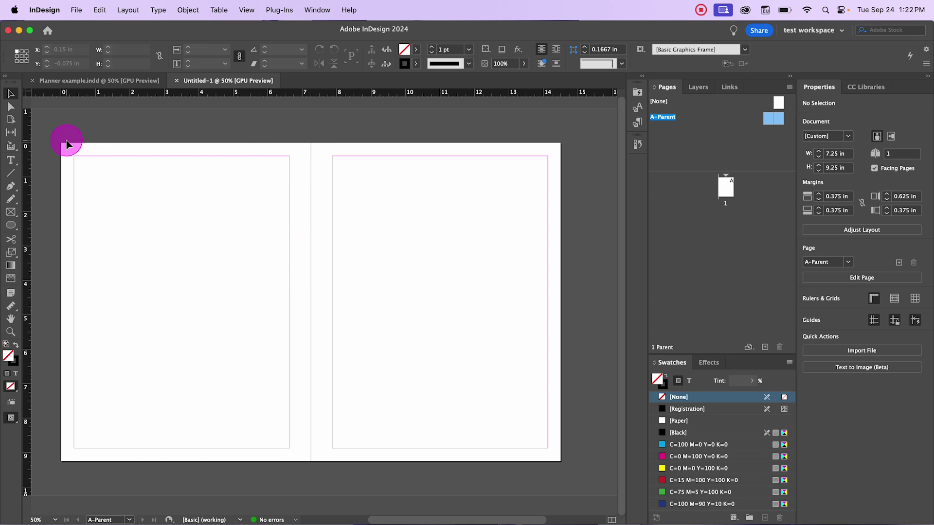
scroll(273, 418, up, 1)
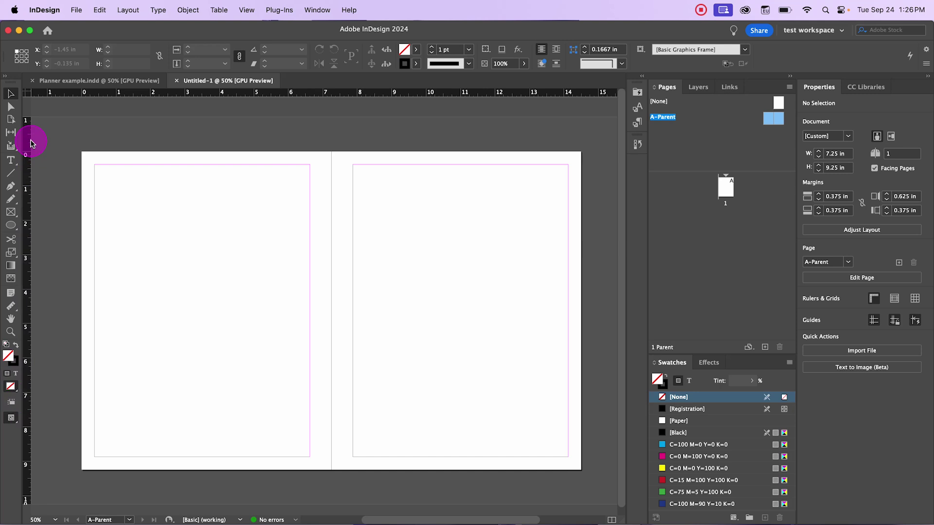
Step: Scroll the Untitled-1 view to show the blank facing-page spread
scroll(39, 141, down, 2)
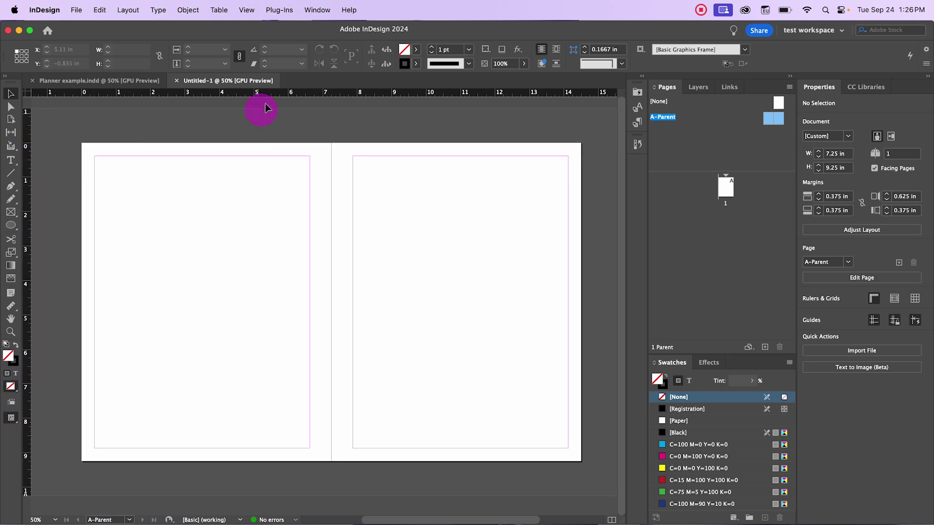
click(246, 12)
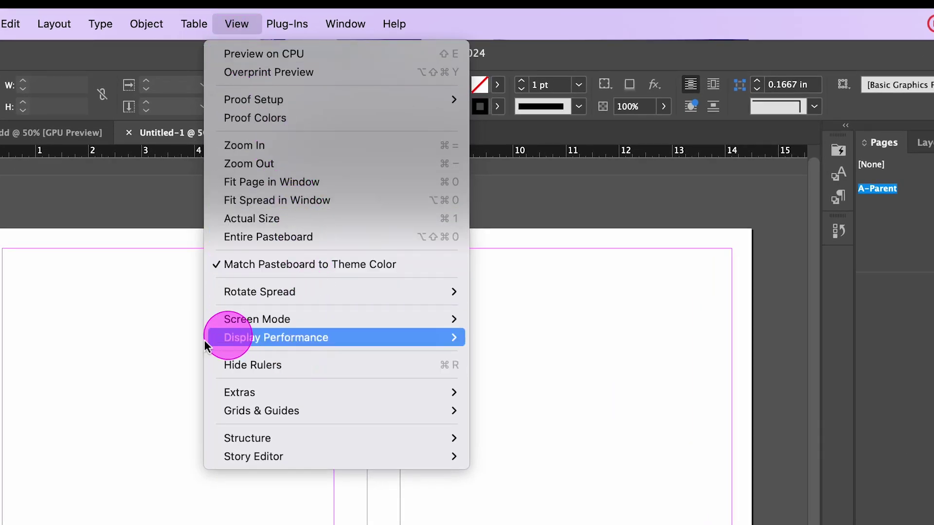
click(292, 373)
click(237, 25)
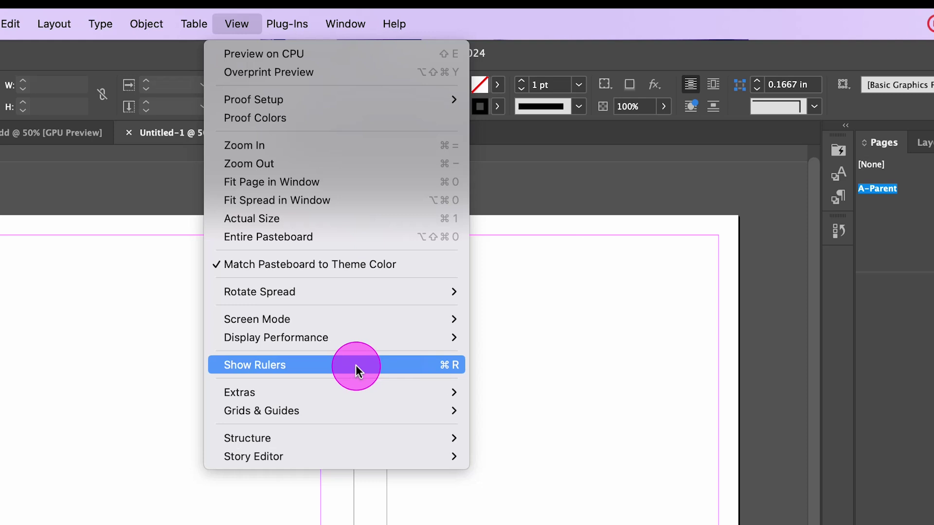
click(355, 365)
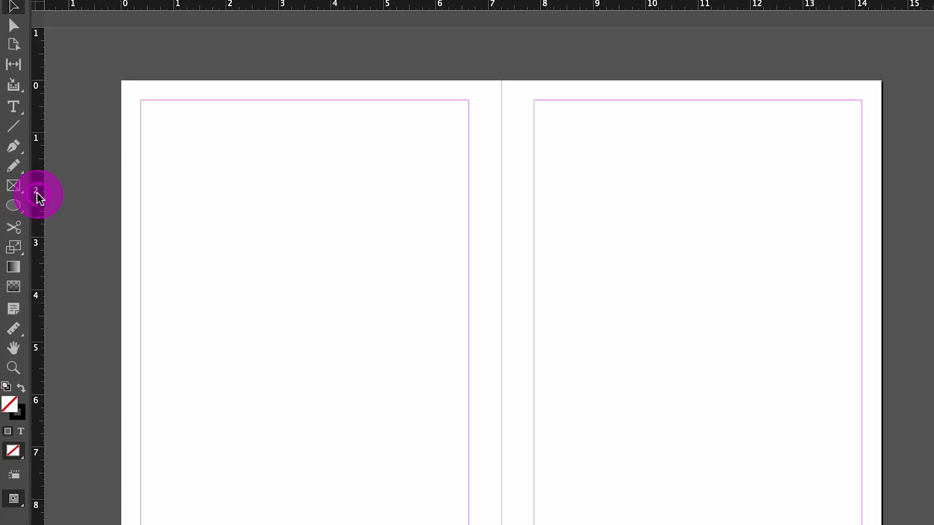
Step: Add trial vertical and horizontal guides on the left page, then delete them
drag(38, 196, 233, 203)
drag(340, 11, 341, 11)
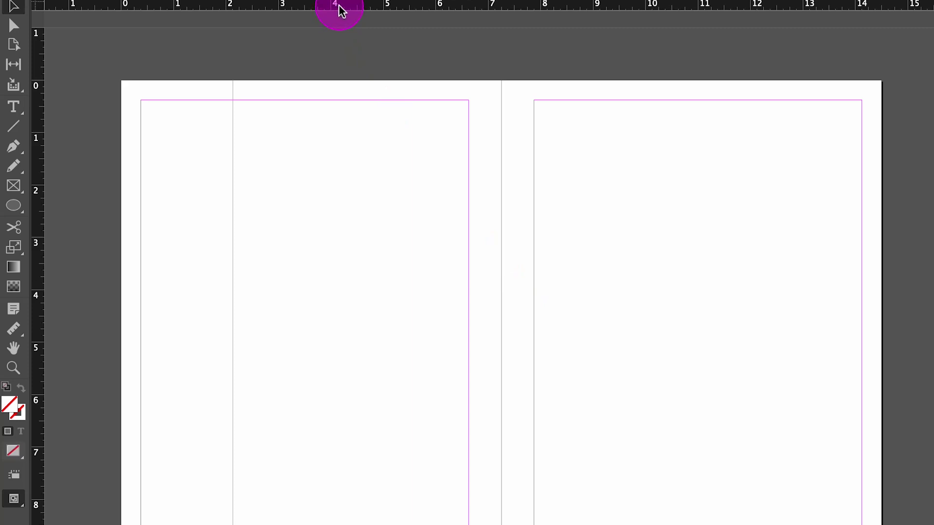
drag(341, 11, 375, 173)
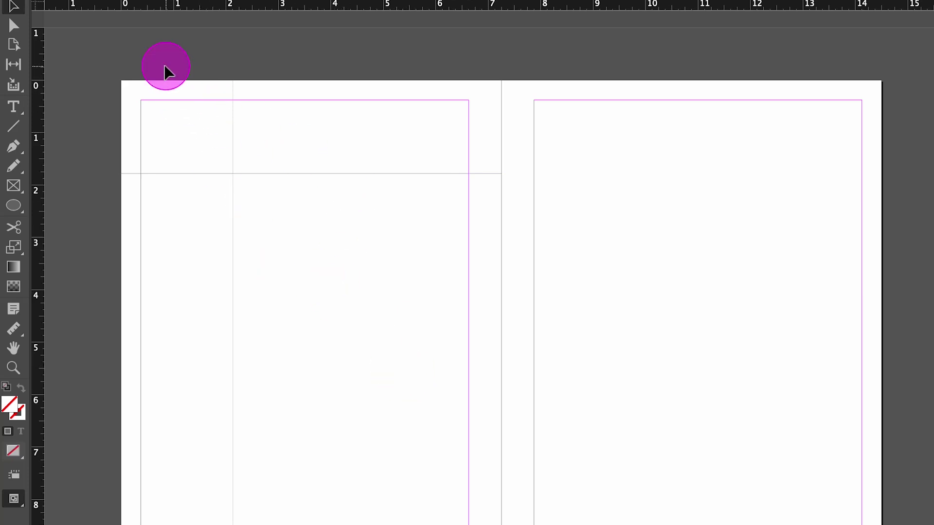
drag(163, 61, 280, 264)
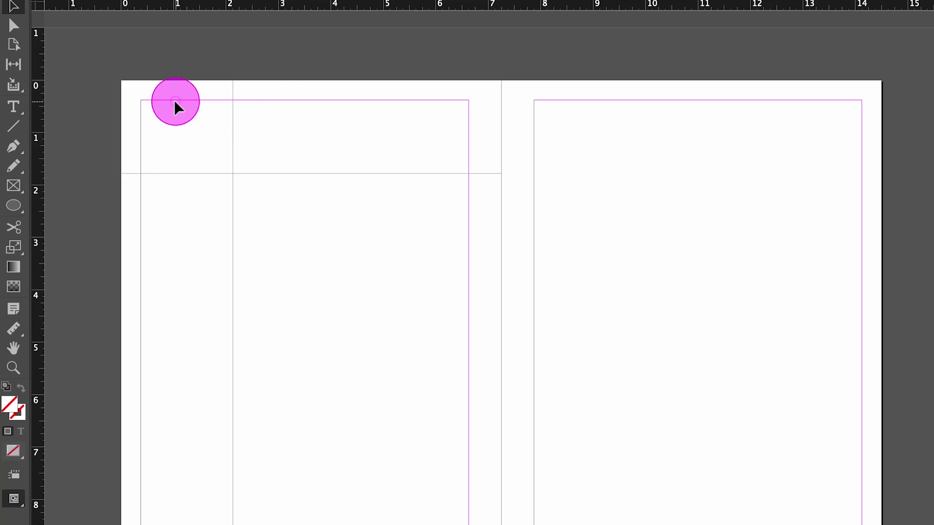
drag(160, 97, 337, 296)
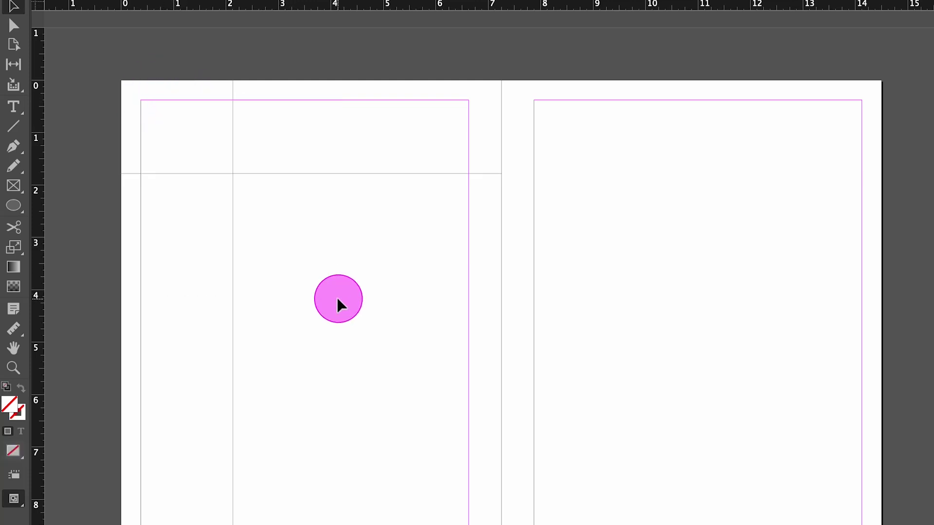
click(337, 295)
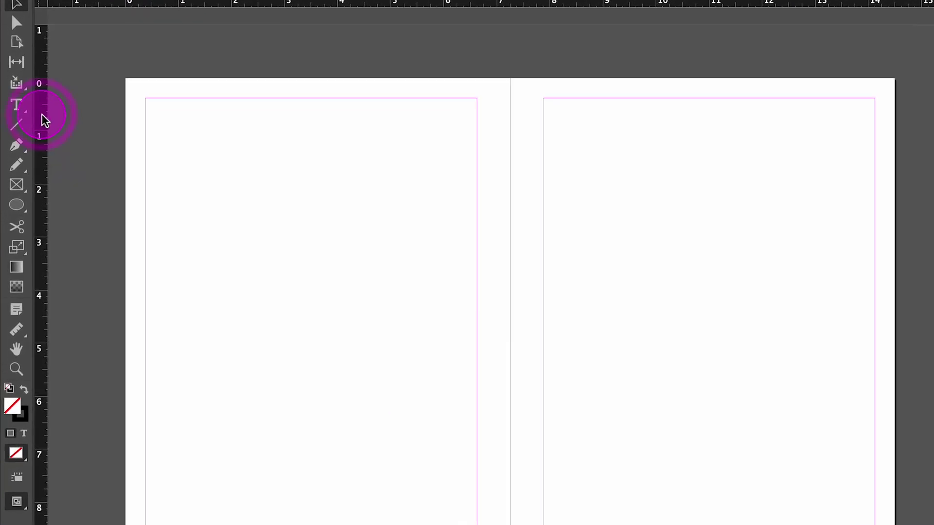
Step: Place a vertical guide at X 0.125 in and select it
drag(45, 119, 131, 116)
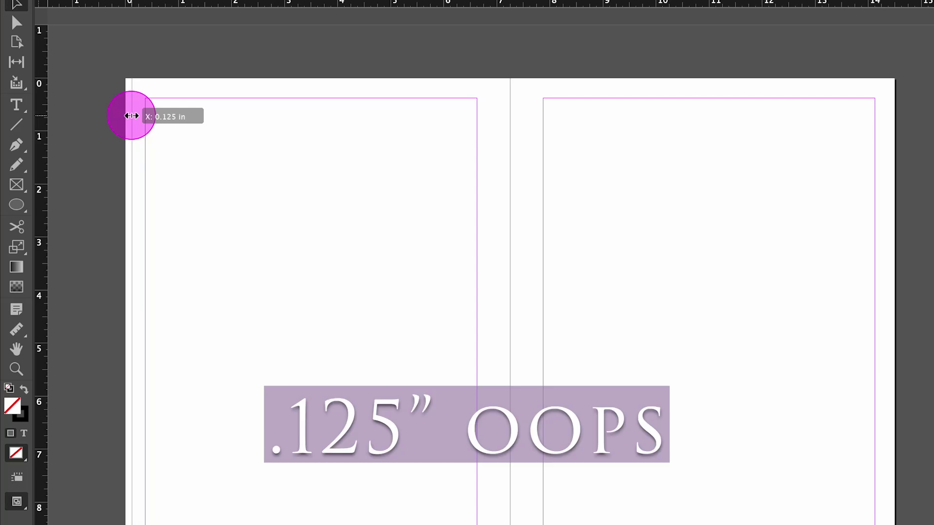
drag(132, 116, 132, 117)
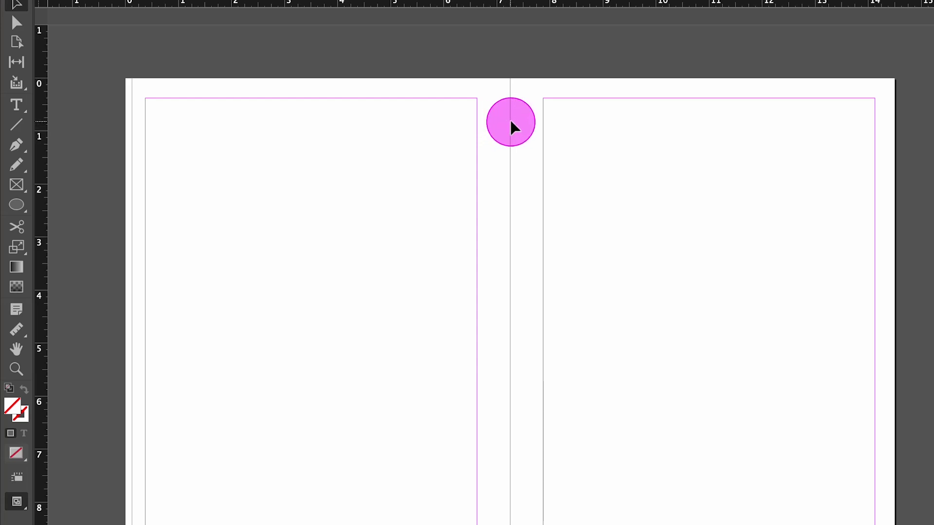
drag(131, 102, 136, 92)
drag(112, 163, 156, 191)
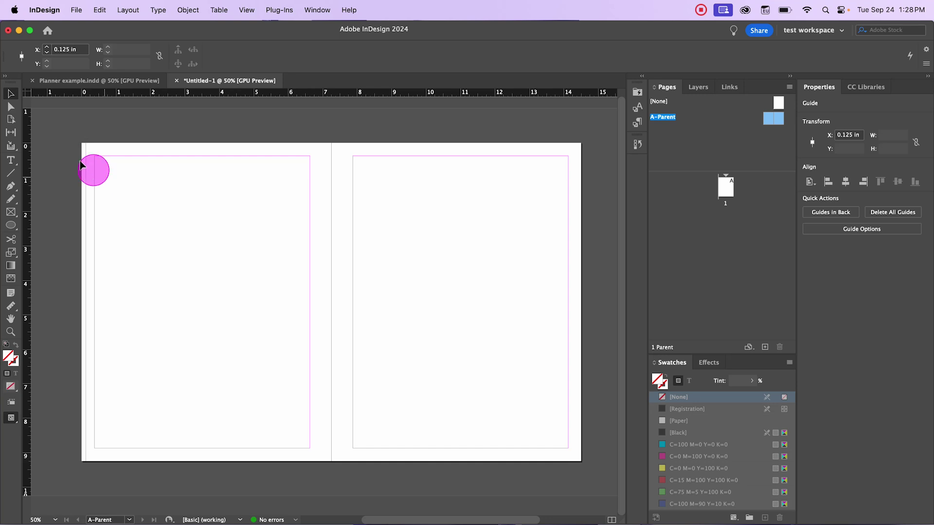
drag(141, 114, 79, 74)
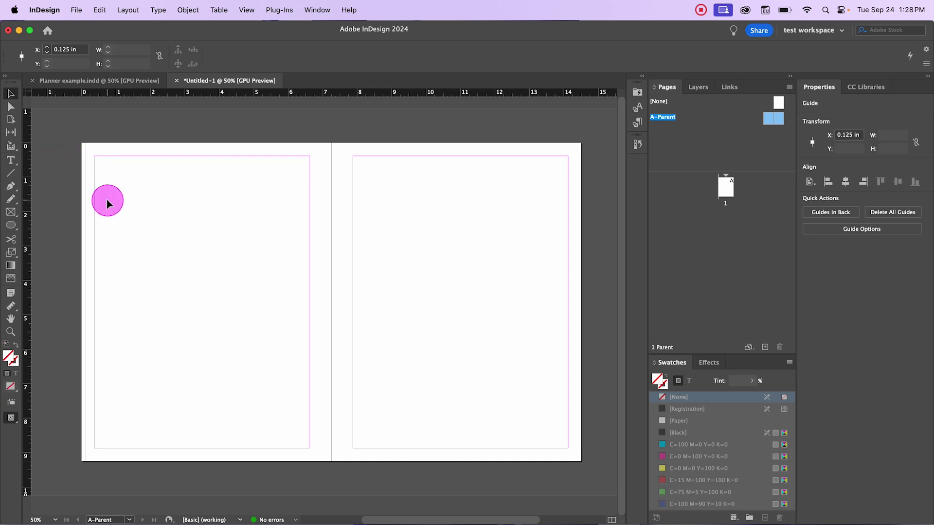
mouse_move(108, 202)
mouse_down()
mouse_move(46, 161)
mouse_move(82, 168)
mouse_up()
drag(57, 137, 133, 202)
Step: Copy the 0.125 in guide 7 in horizontally to X 7.125 in using Object > Transform > Move
click(188, 10)
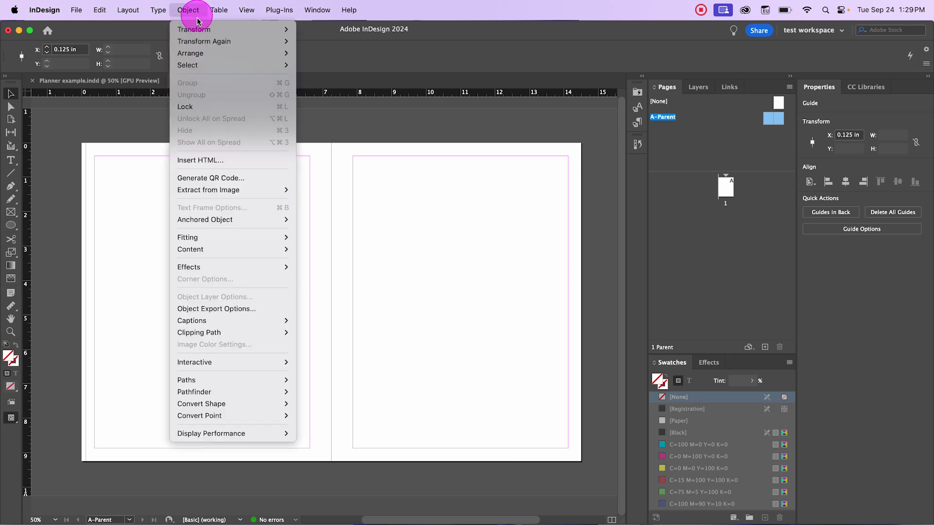
mouse_move(200, 29)
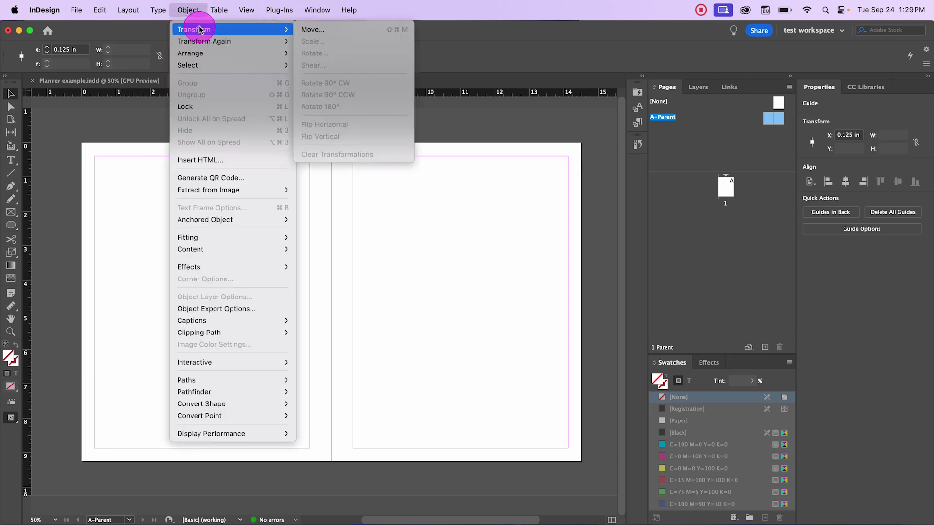
click(306, 29)
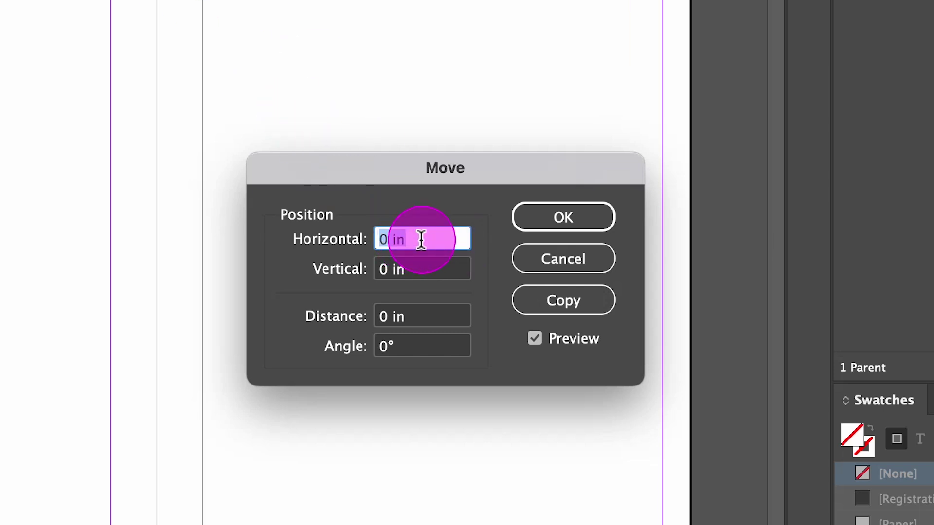
text(7)
key(Tab)
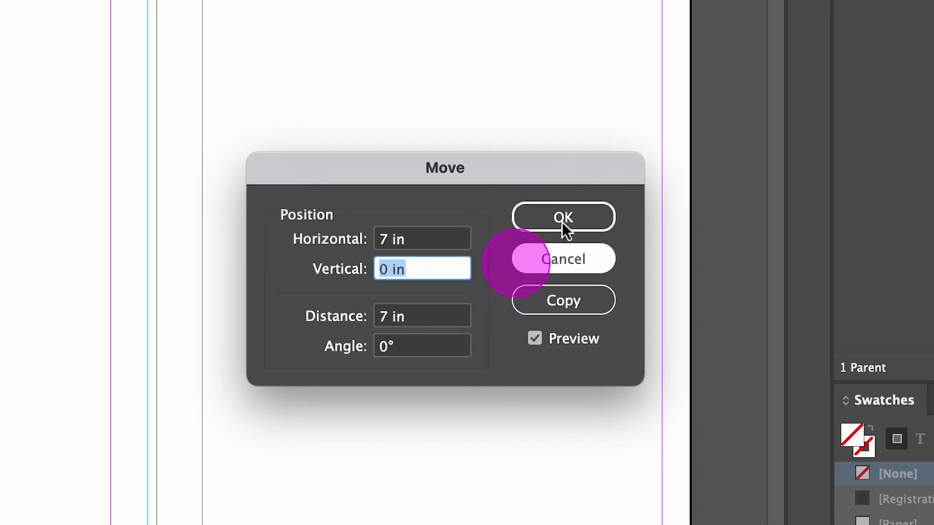
click(580, 214)
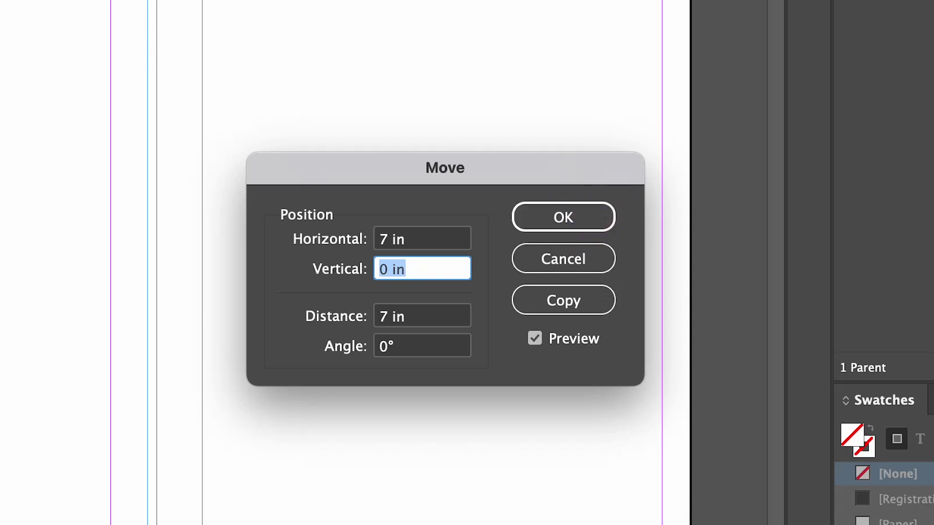
click(548, 300)
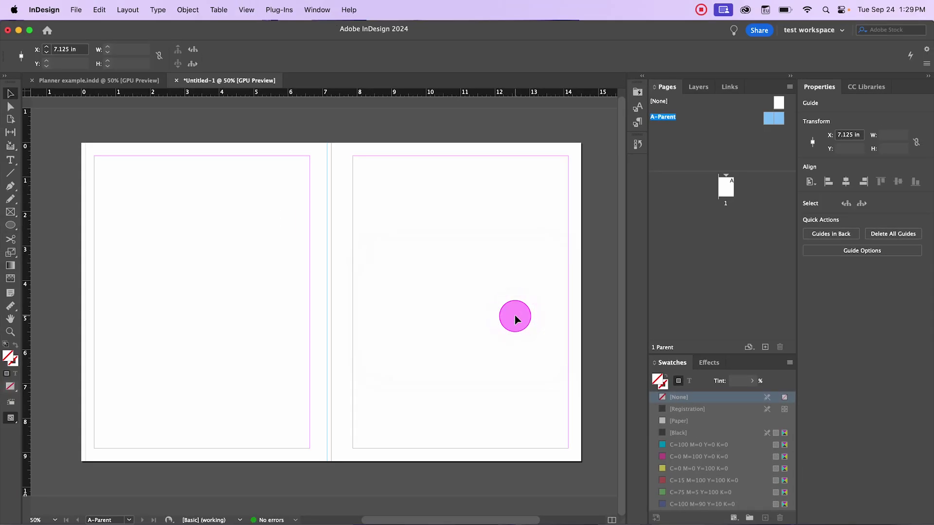
drag(24, 182, 138, 230)
Step: Add a horizontal guide from the top ruler at Y 0 in along the page's top edge
scroll(269, 184, up, 1)
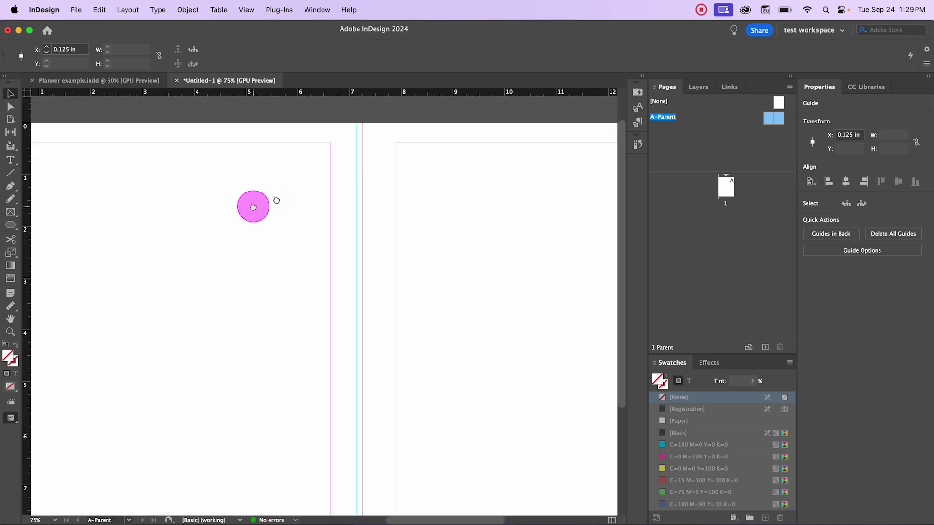
drag(252, 205, 346, 193)
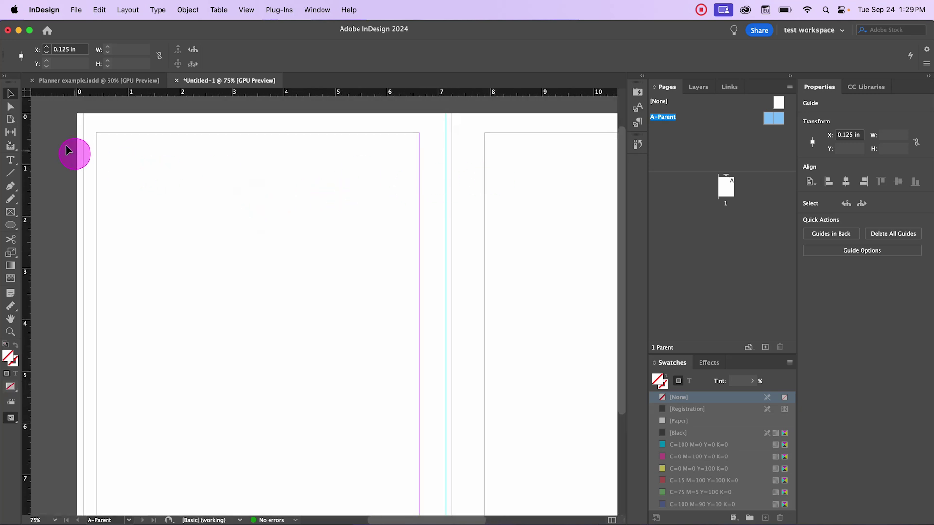
drag(58, 141, 501, 273)
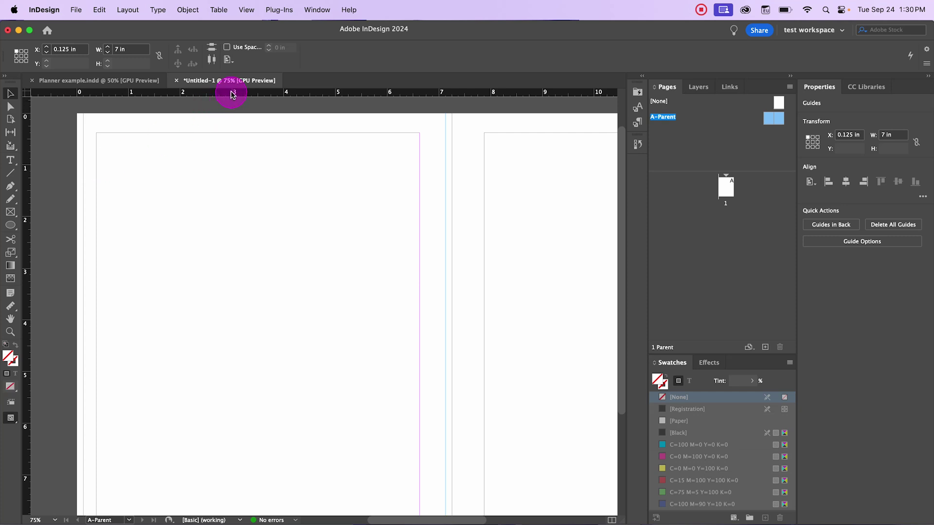
drag(233, 93, 236, 112)
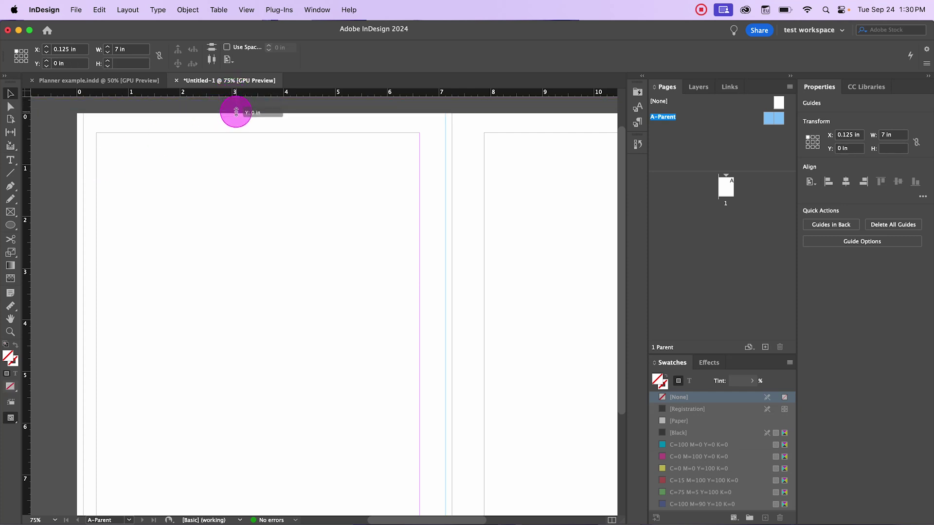
drag(236, 112, 248, 144)
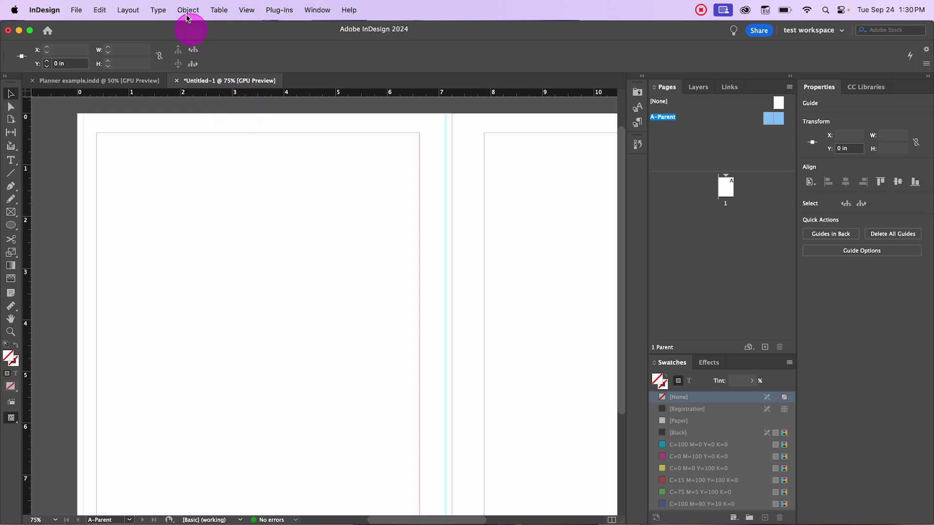
Step: Move the horizontal guide down 0.125 in to Y 0.125 in
click(187, 9)
mouse_move(218, 29)
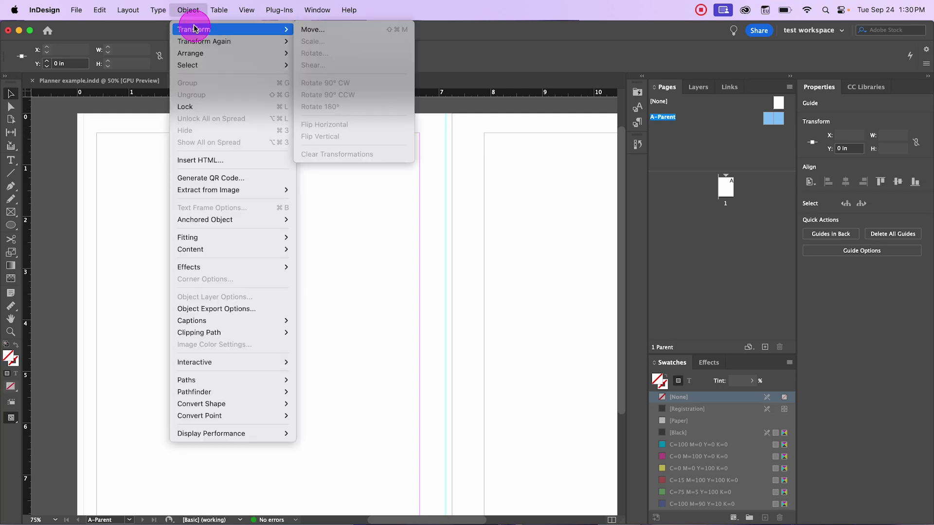
click(316, 31)
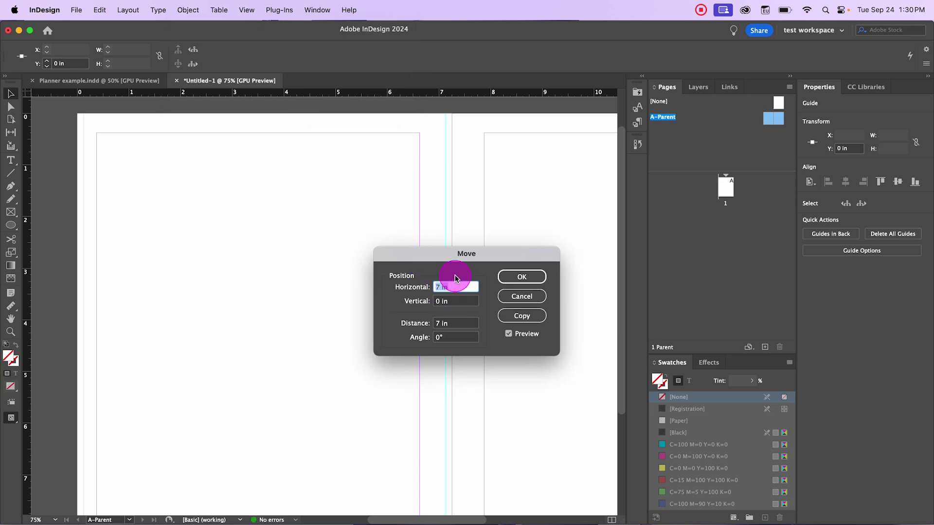
text(0)
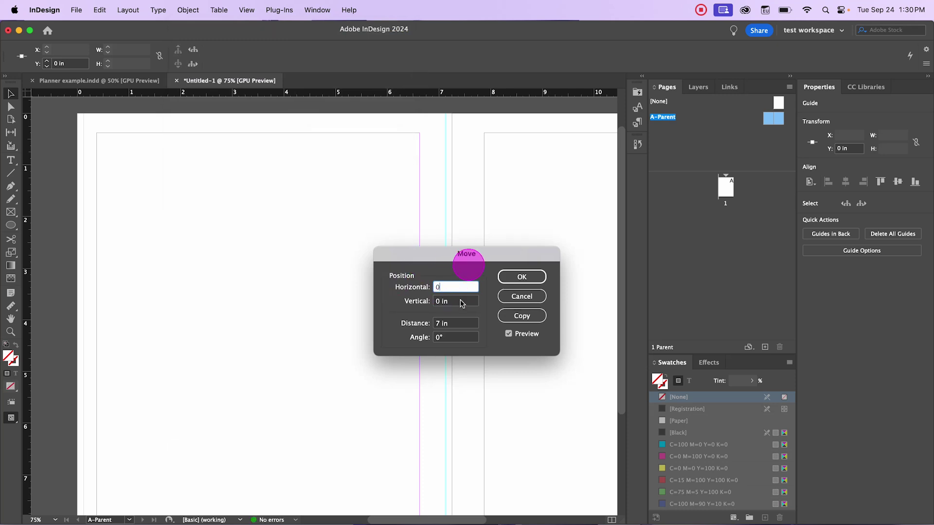
key(Tab)
text(.125)
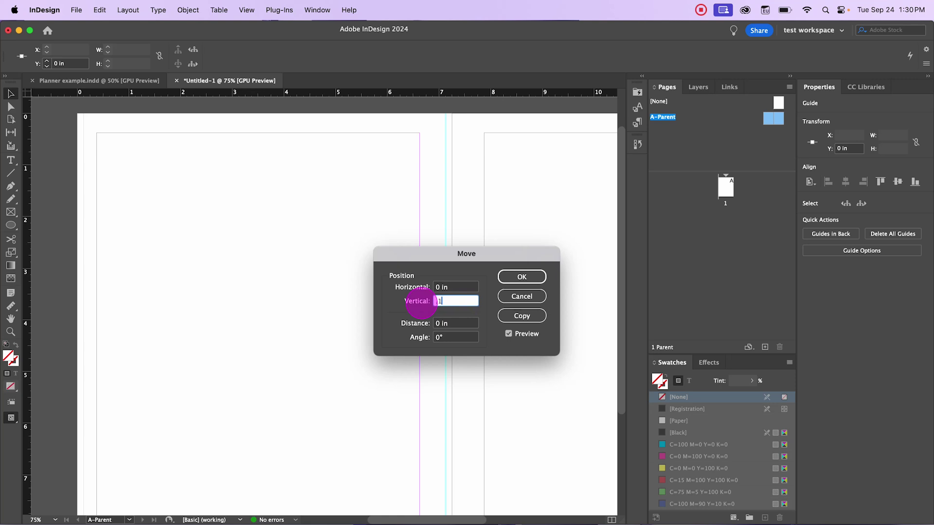
click(539, 280)
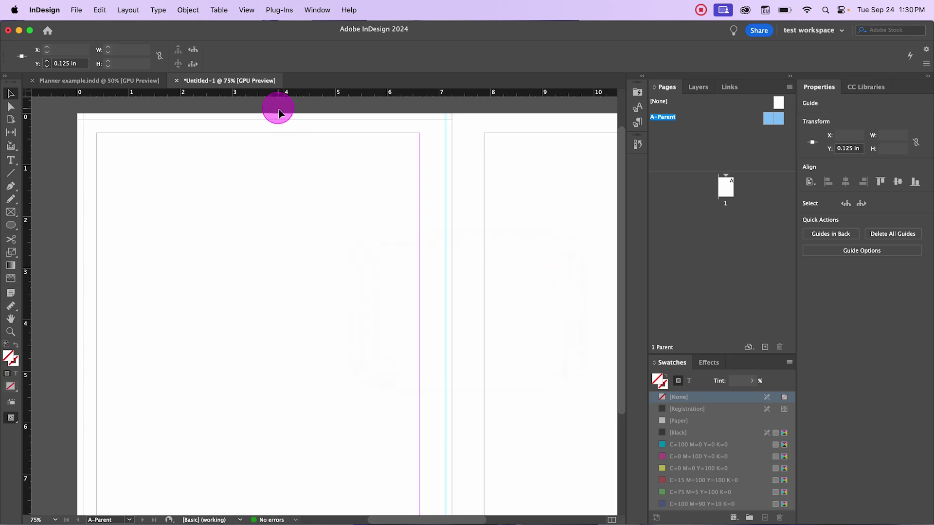
Step: Copy the horizontal guide 9 in lower to Y 9.125 in and zoom out to 50%
click(187, 10)
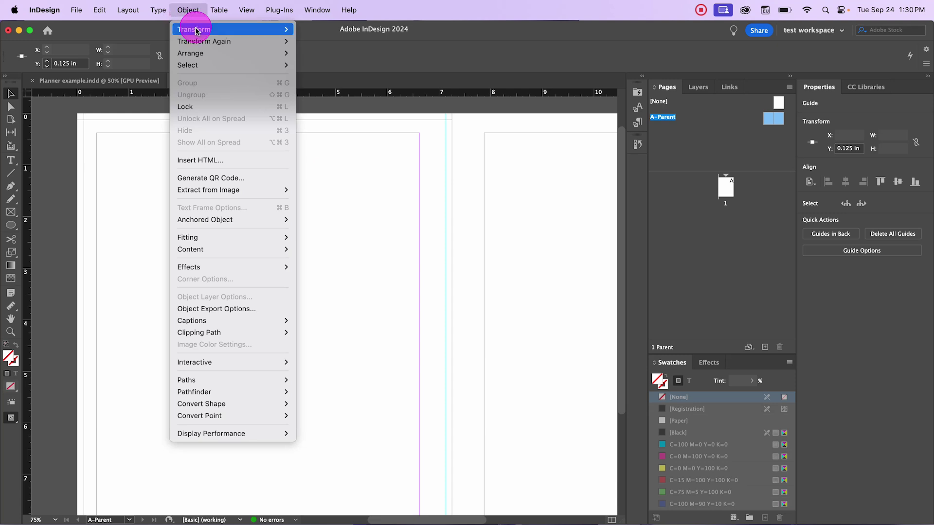
mouse_move(235, 31)
click(321, 30)
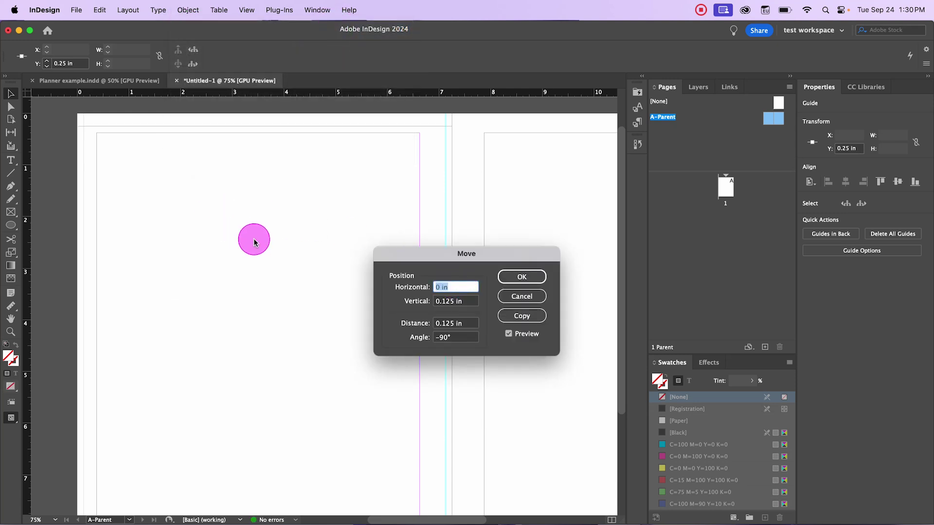
triple_click(462, 301)
drag(464, 301, 426, 301)
text(9)
key(Tab)
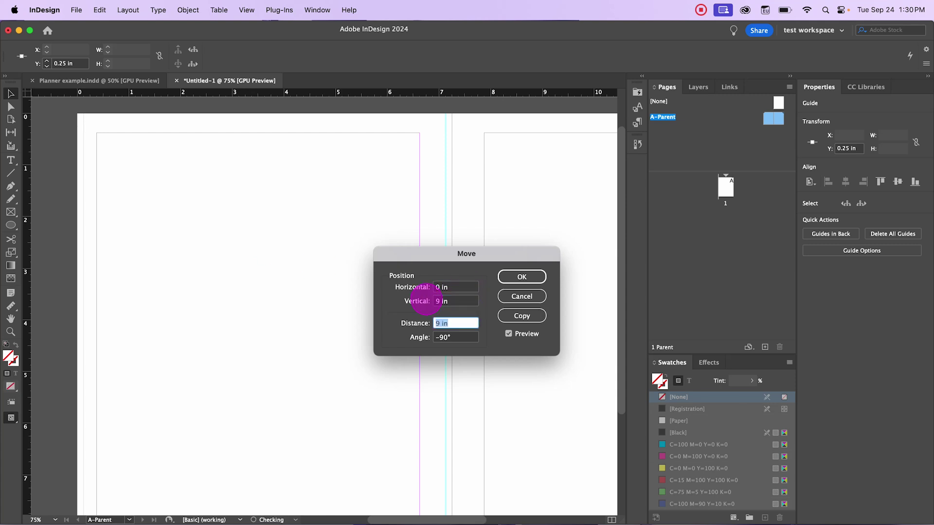
click(532, 319)
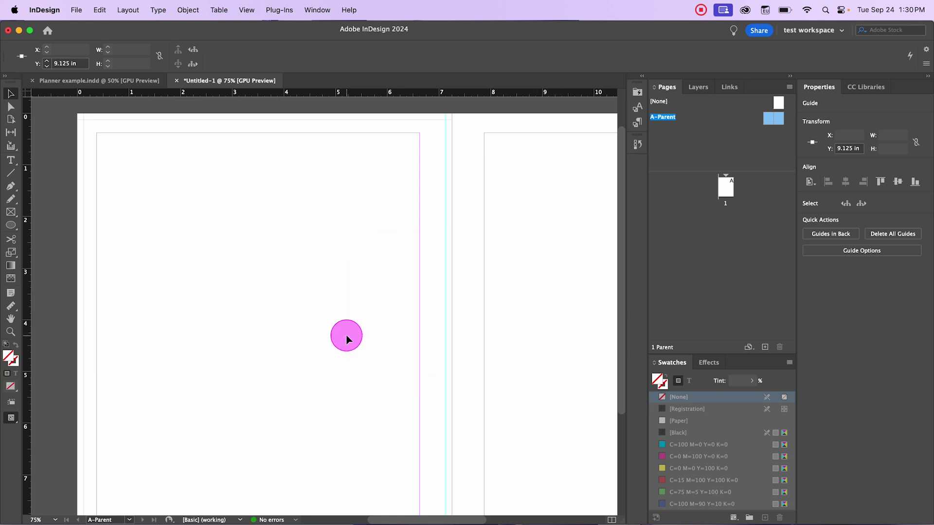
key(super+minus)
drag(118, 127, 379, 454)
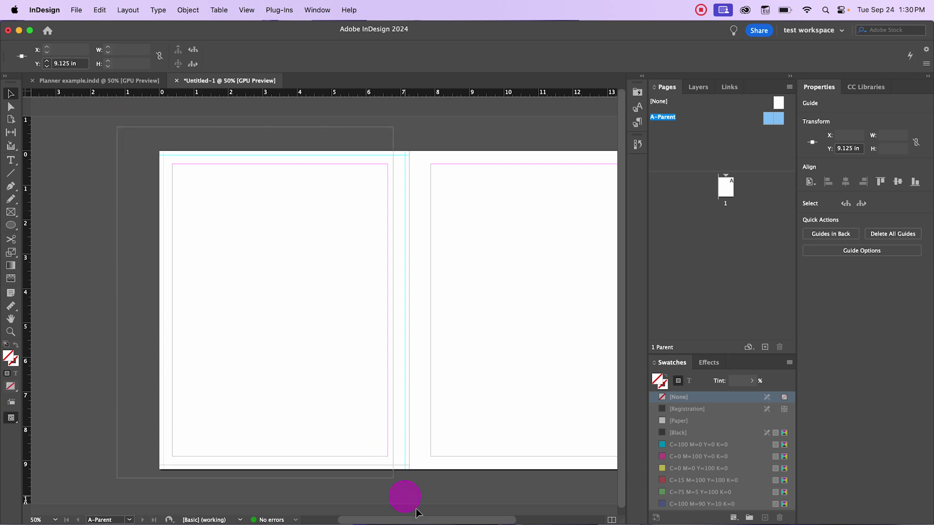
Step: Try dragging the top guide, undo the move, then bring up View > Grids & Guides
drag(410, 507, 419, 510)
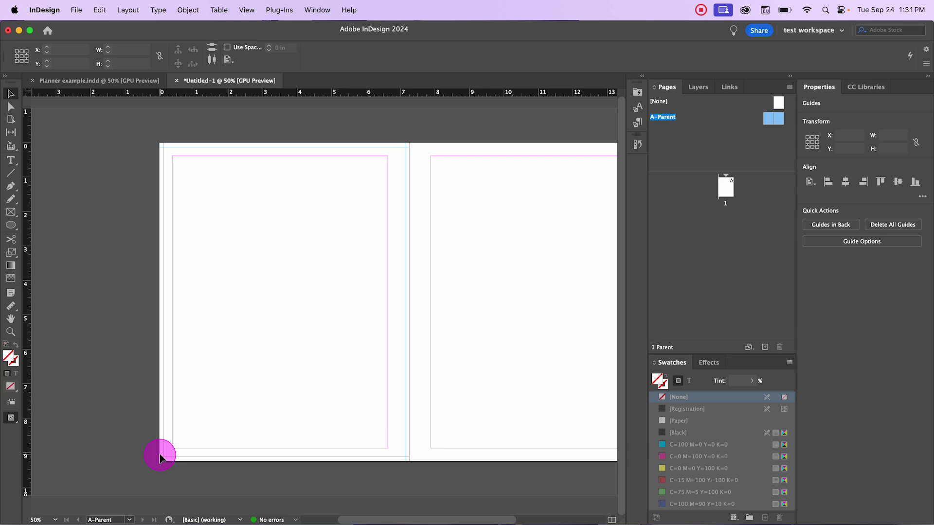
click(400, 173)
drag(427, 123, 324, 124)
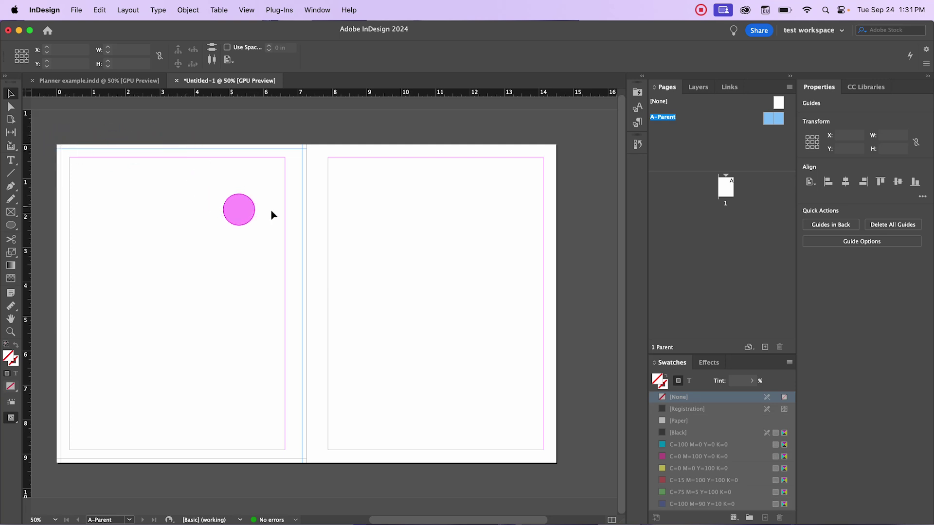
click(392, 138)
drag(389, 133, 253, 186)
key(super+z)
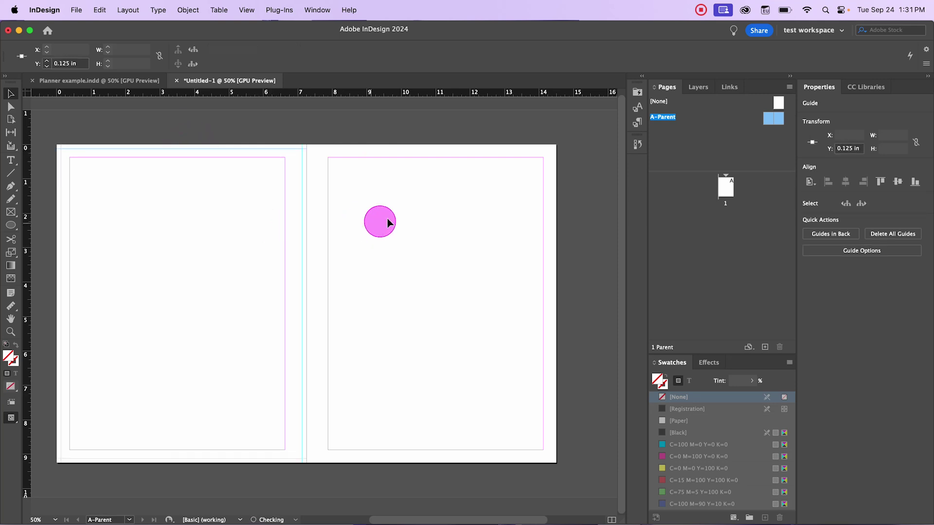
click(145, 167)
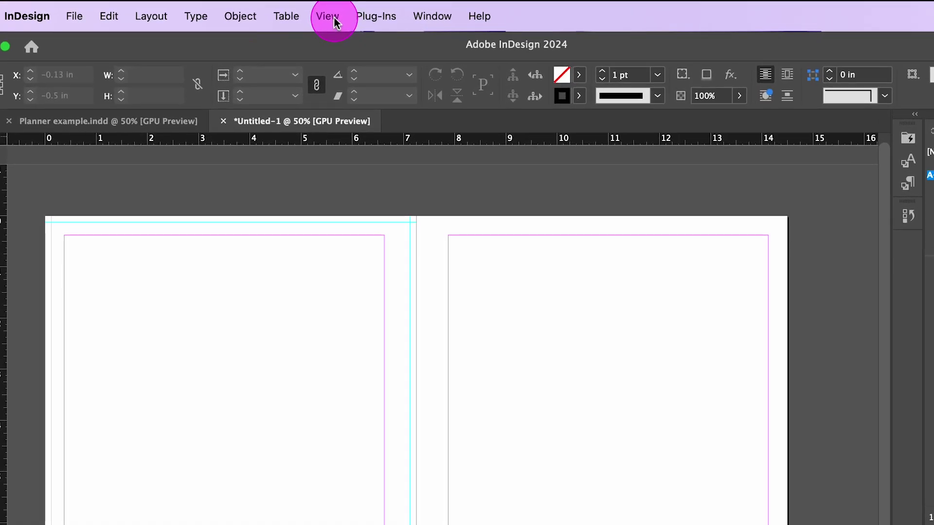
click(334, 23)
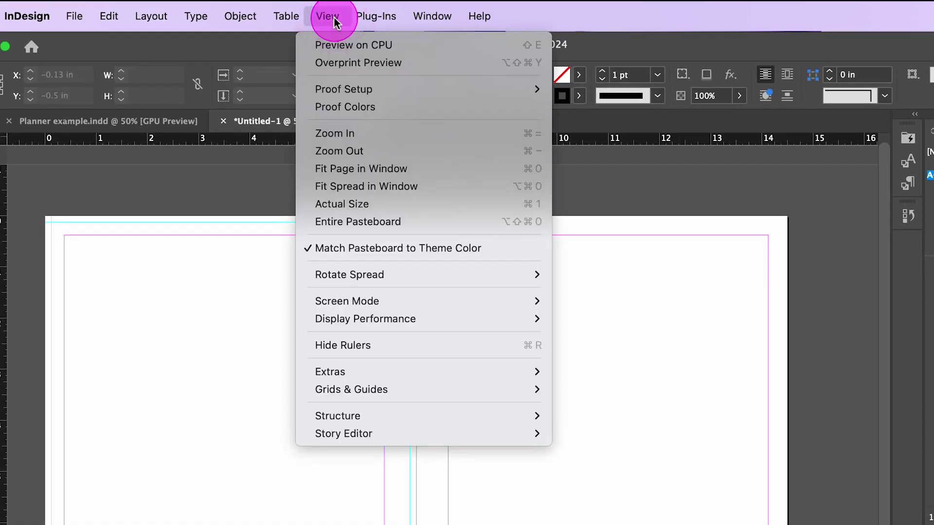
mouse_move(404, 389)
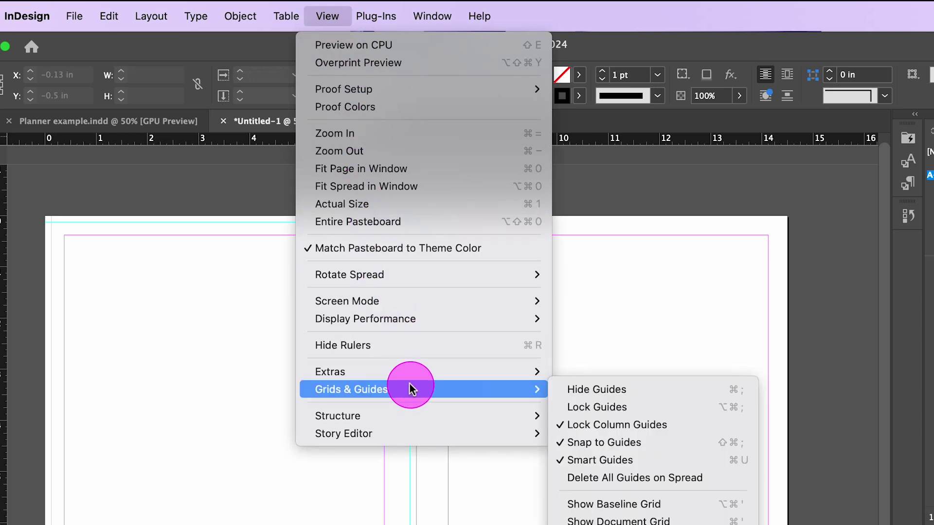
Step: Lock the ruler guides with View > Grids & Guides > Lock Guides
click(667, 414)
click(298, 310)
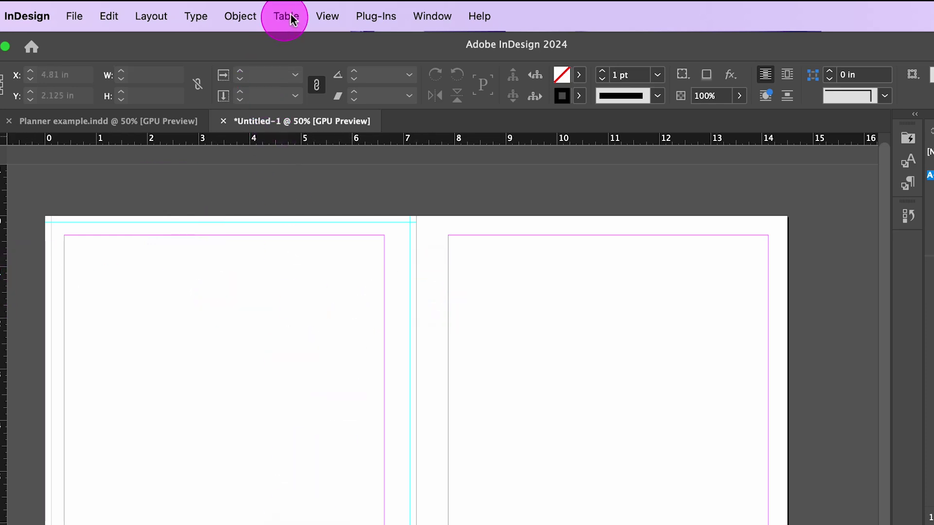
click(322, 18)
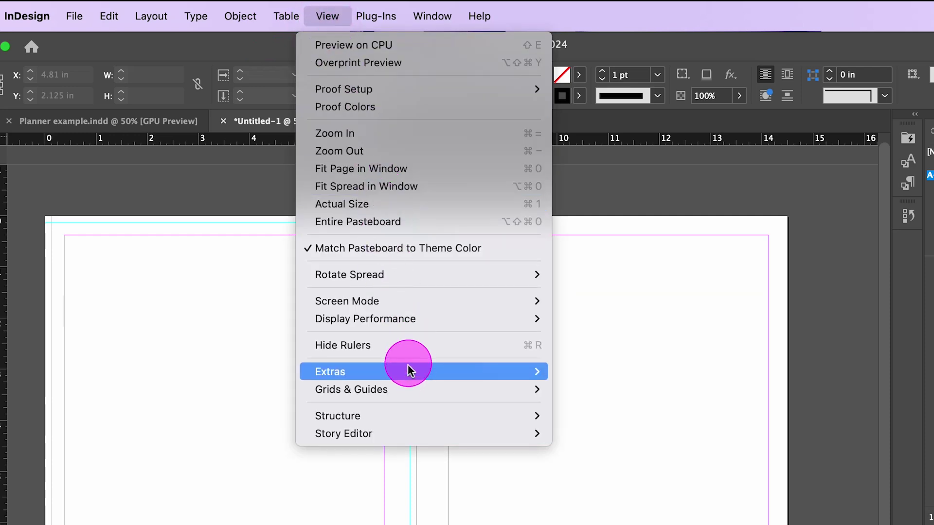
mouse_move(407, 389)
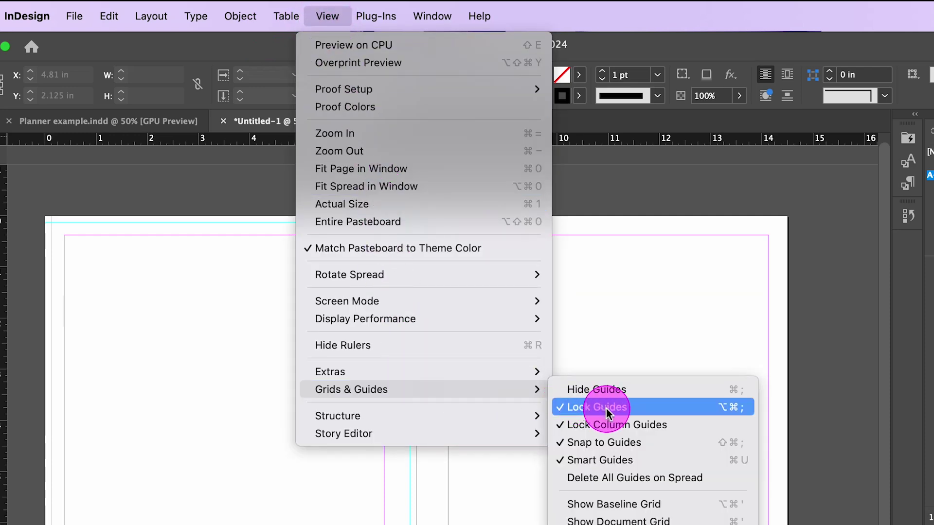
click(175, 194)
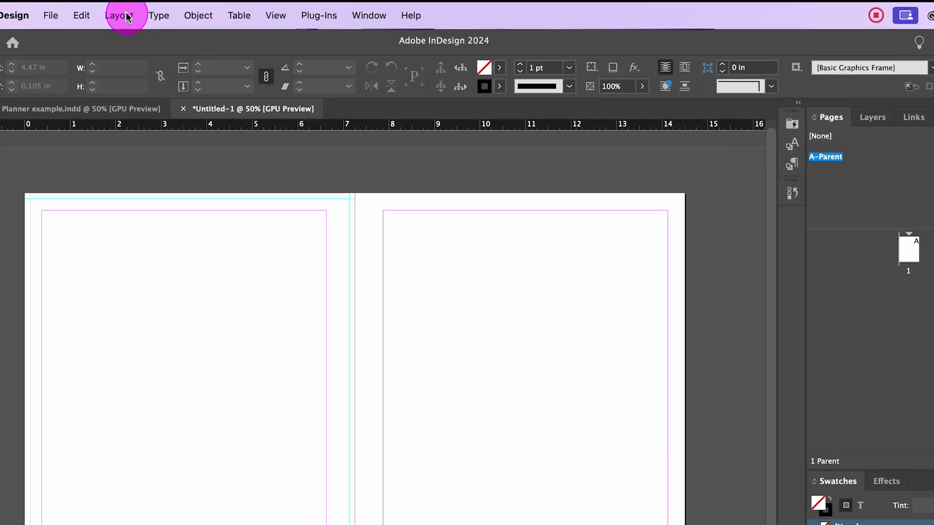
click(126, 16)
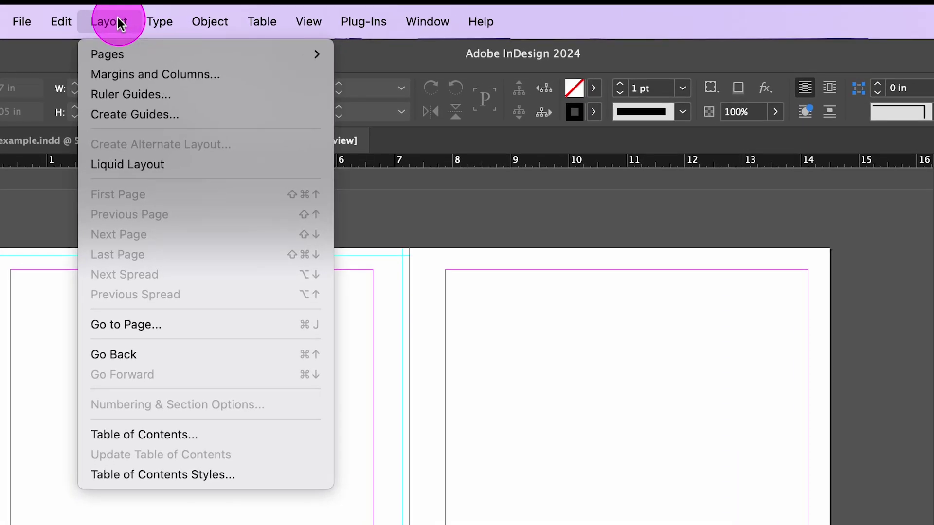
Step: Set the Ruler Guides colour to Black in Layout > Ruler Guides
click(135, 89)
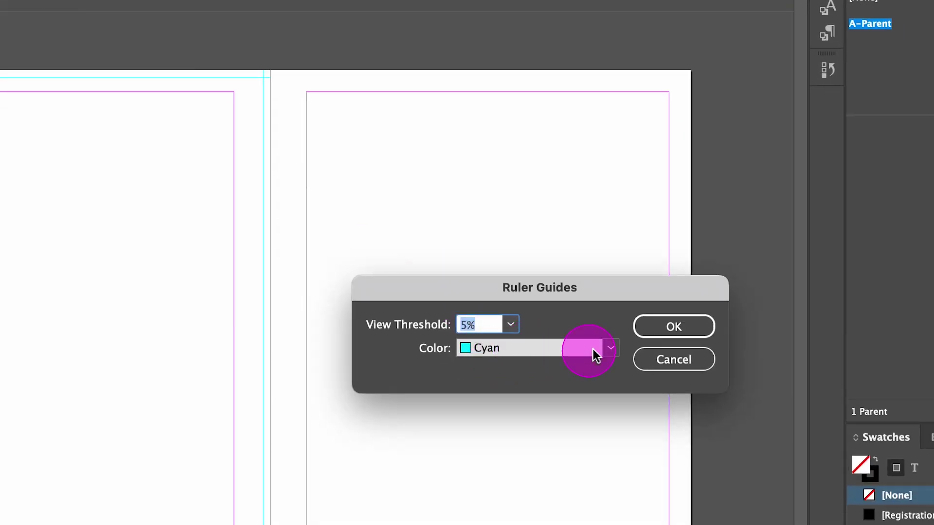
click(610, 348)
click(549, 25)
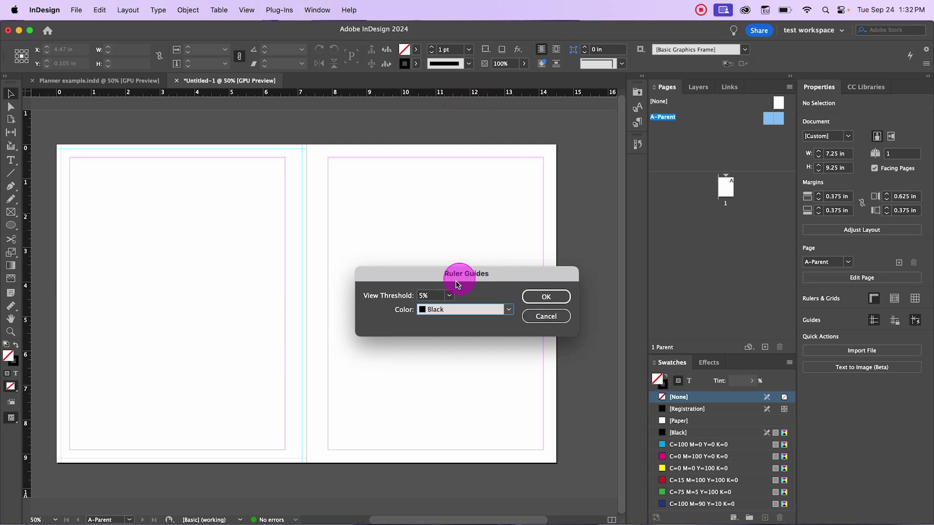
click(545, 297)
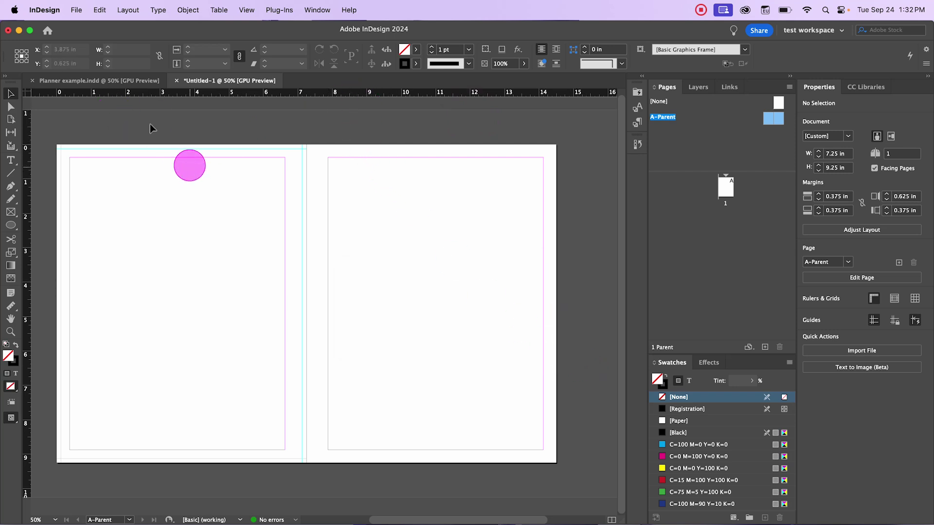
Step: Add a horizontal guide across the right page and unlock the ruler guides
drag(410, 92, 430, 185)
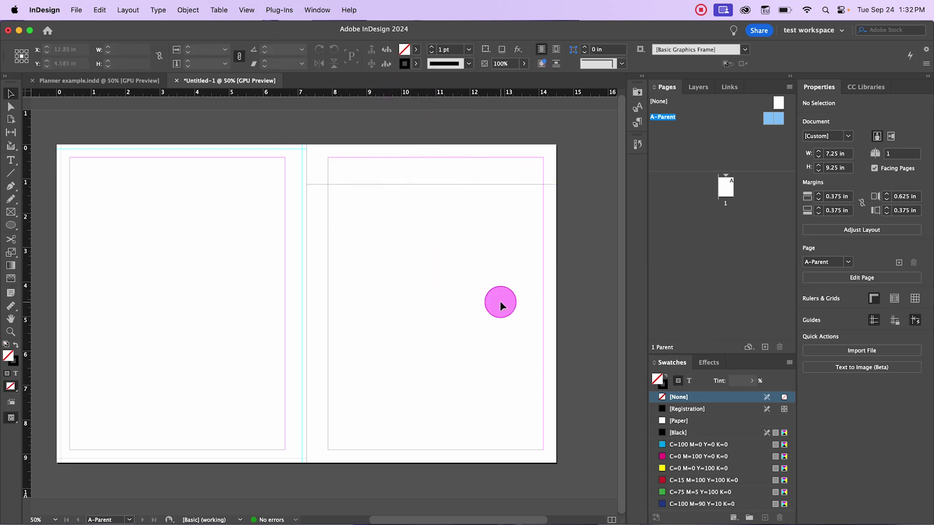
click(220, 9)
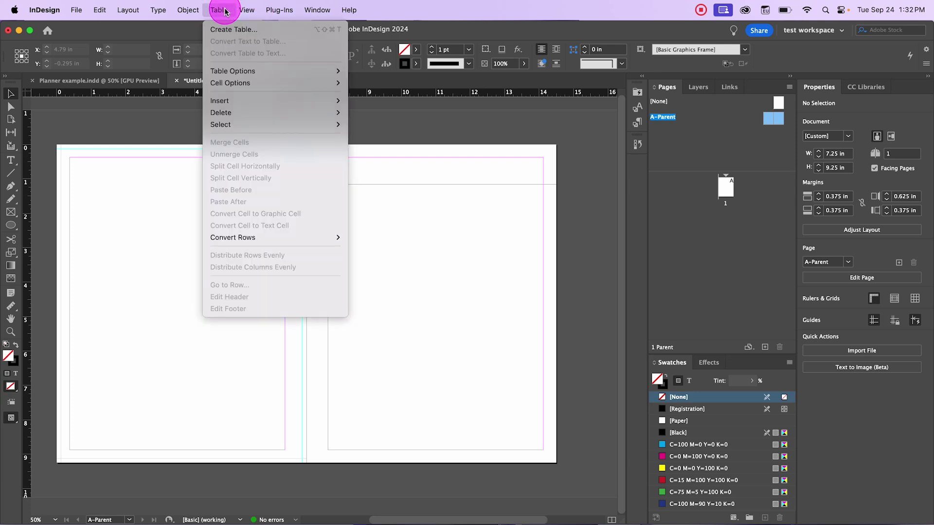
mouse_move(193, 11)
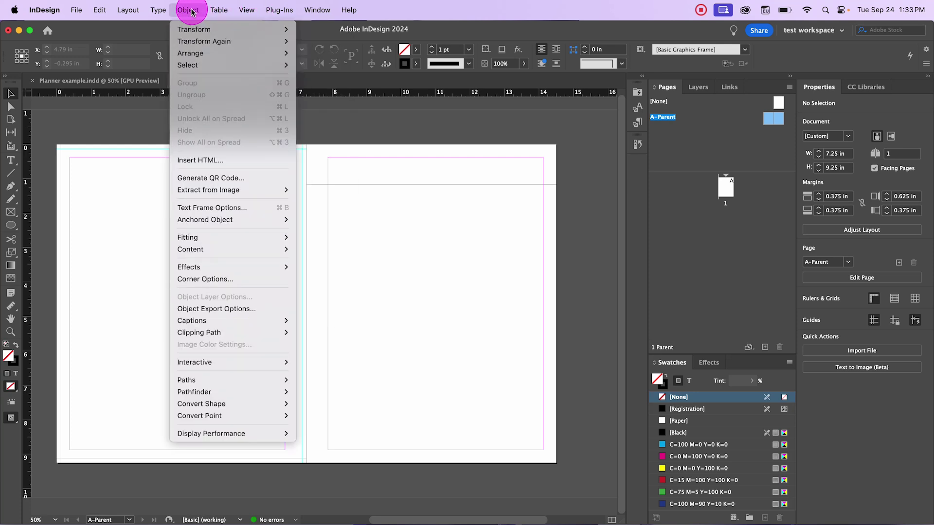
mouse_move(248, 10)
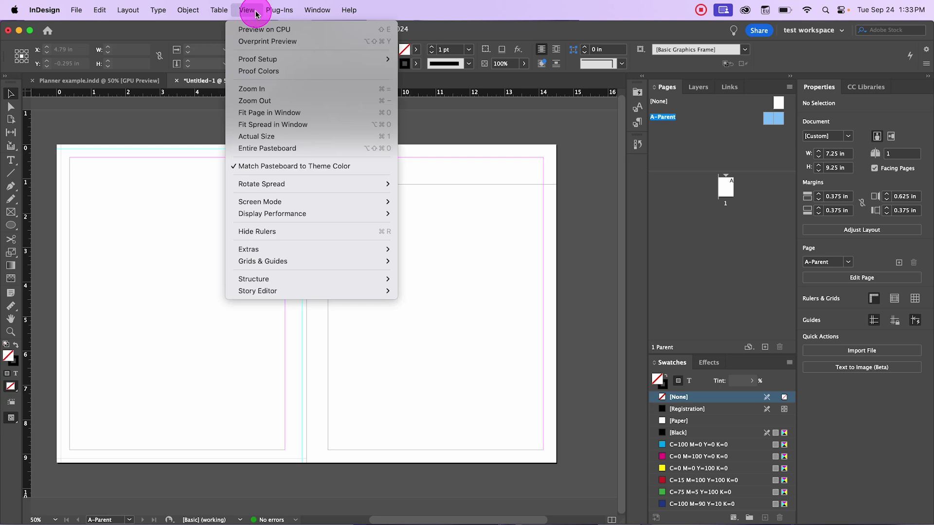
mouse_move(304, 261)
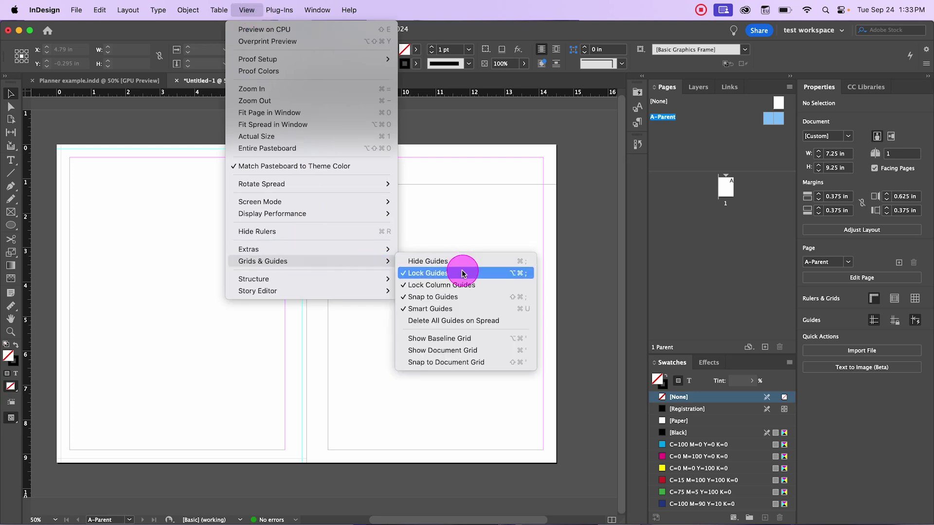
click(461, 271)
Step: Select all guides on the spread and set their Ruler Guides colour to Black
drag(43, 123, 306, 479)
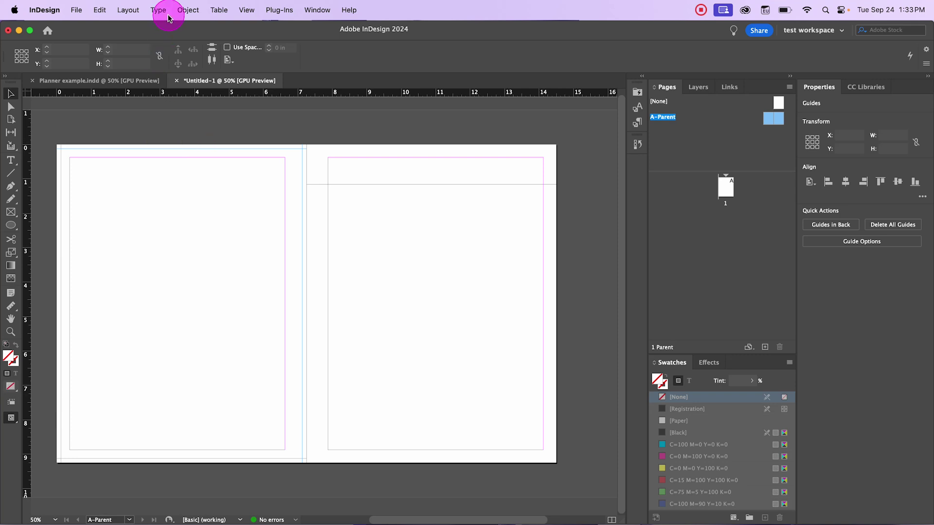
click(127, 9)
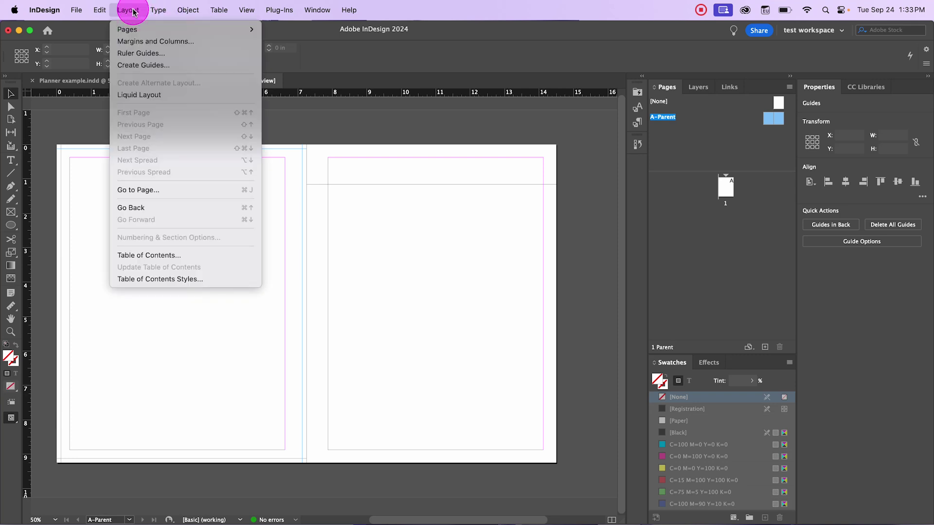
click(146, 53)
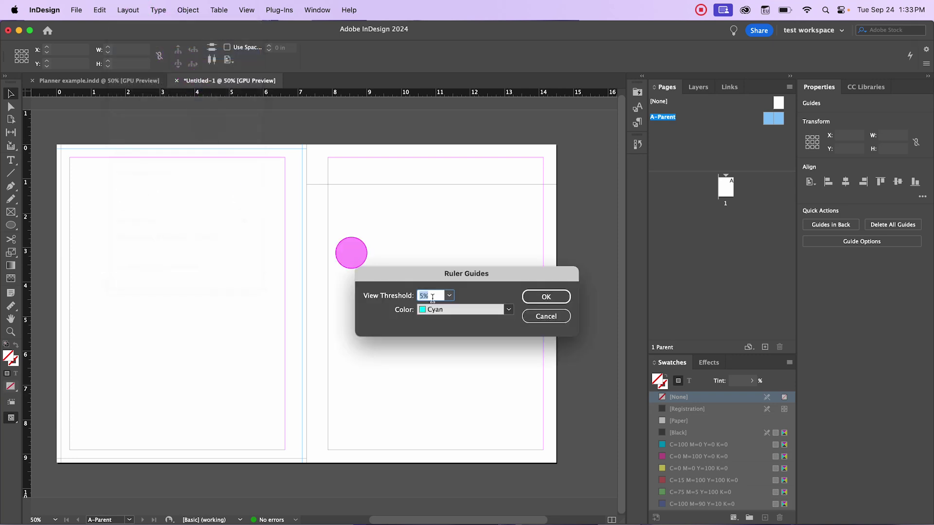
click(508, 309)
click(446, 115)
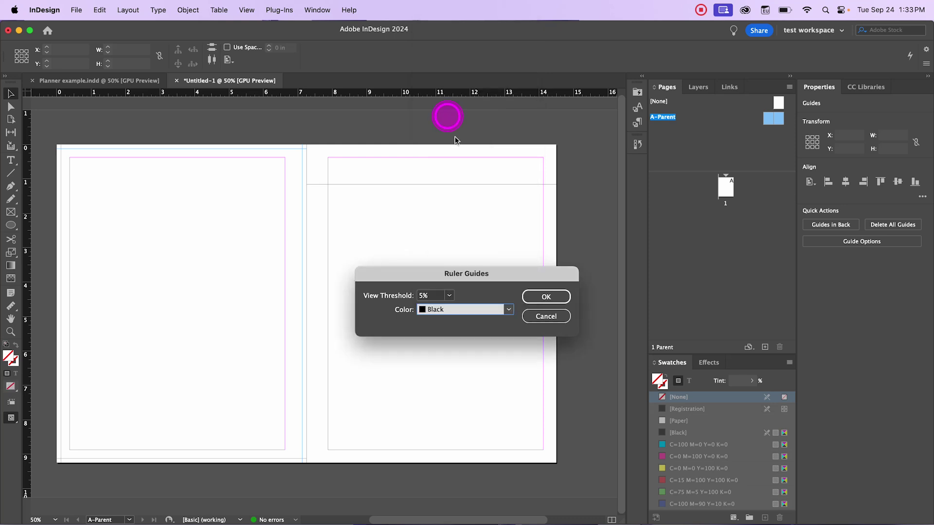
click(547, 297)
click(202, 214)
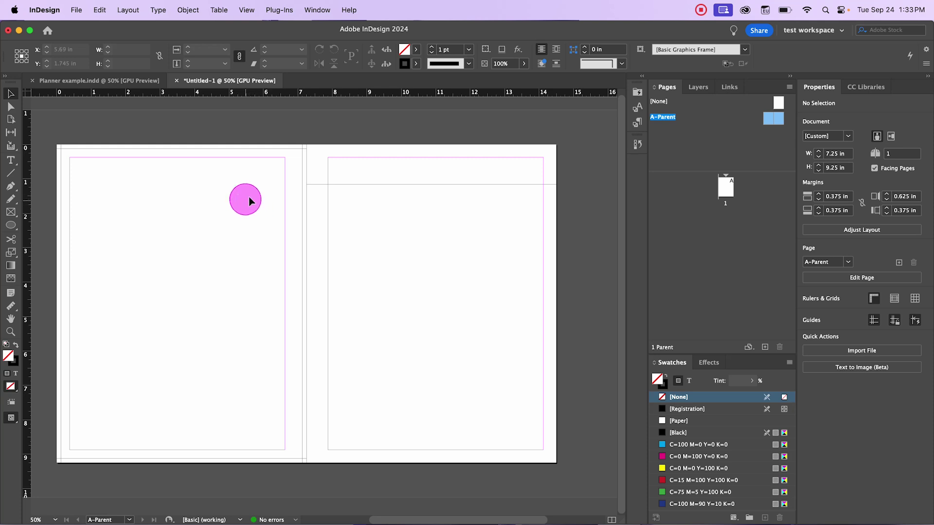
Step: Close Untitled-1 to return to the Planner example.indd cover and select the left page's contents
click(197, 136)
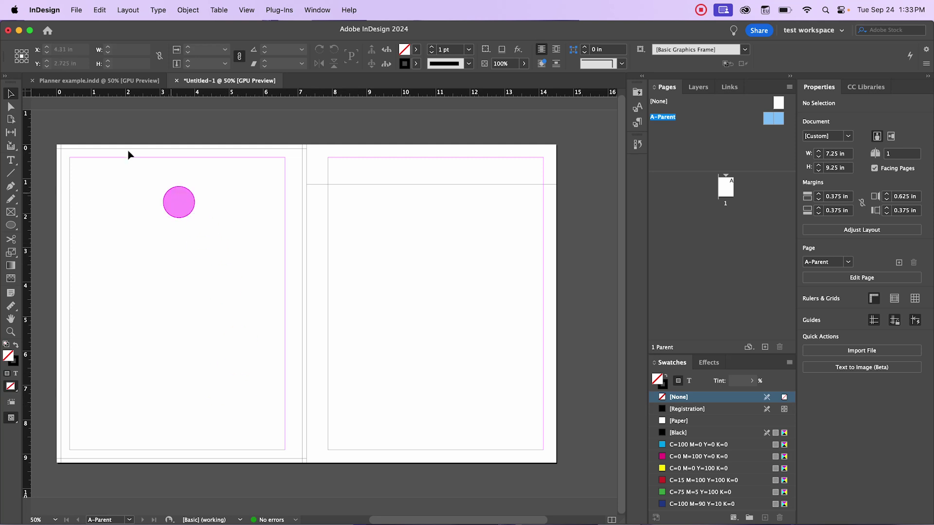
click(352, 121)
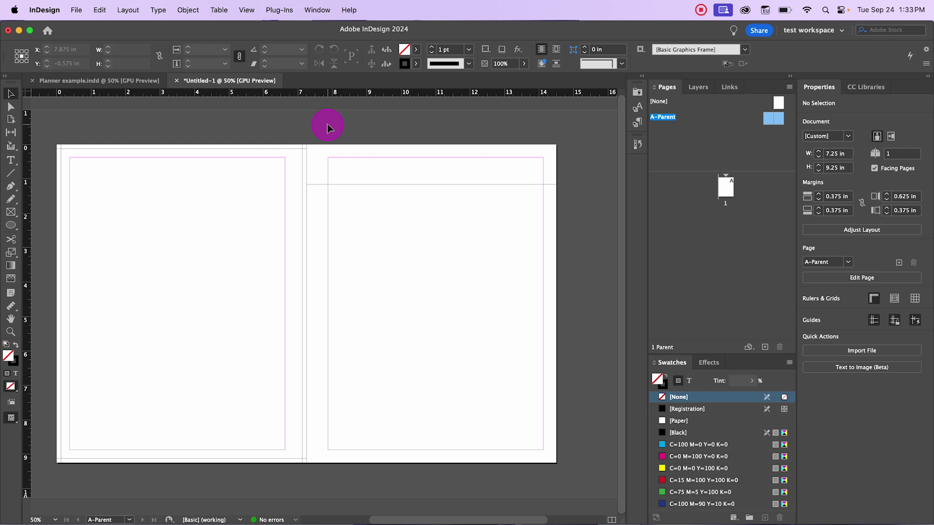
drag(48, 128, 569, 474)
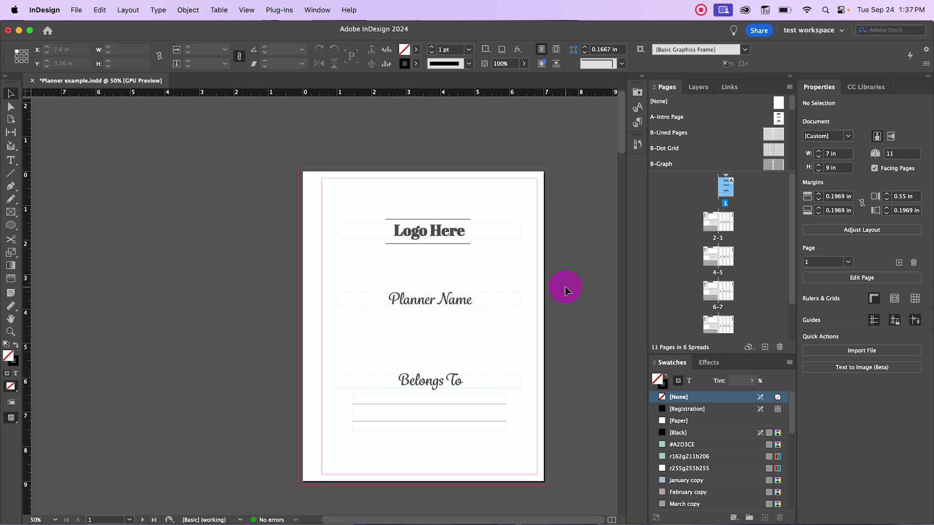
click(317, 10)
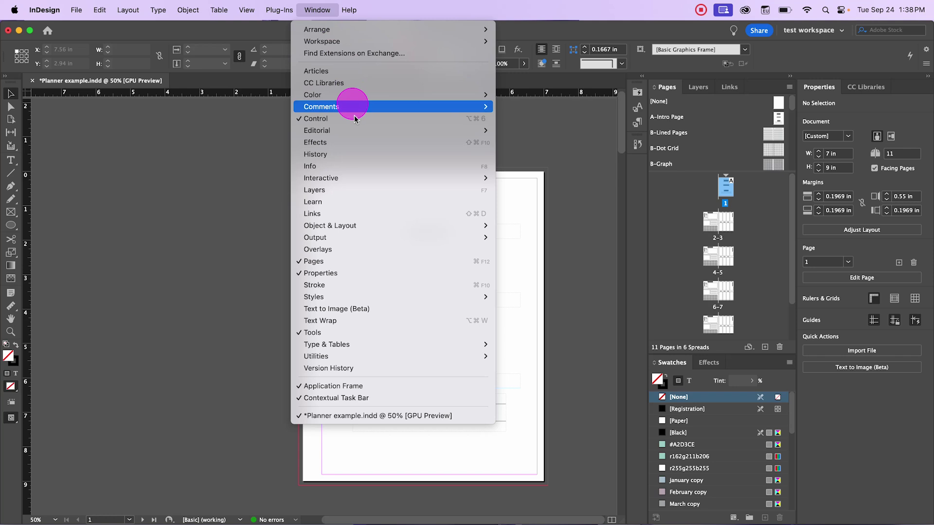
Step: Show the Window > Interactive > Bookmarks panel and enlarge it by shrinking the Pages panel
mouse_move(357, 179)
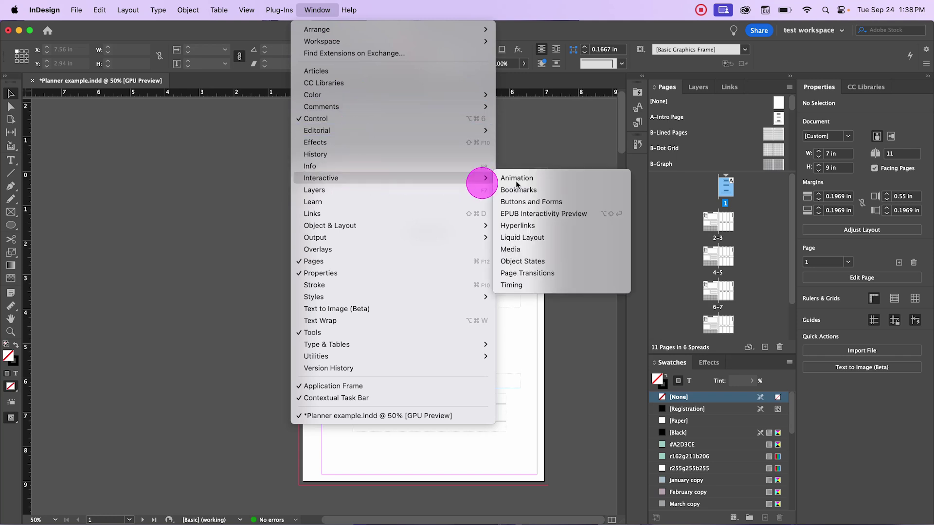
click(540, 190)
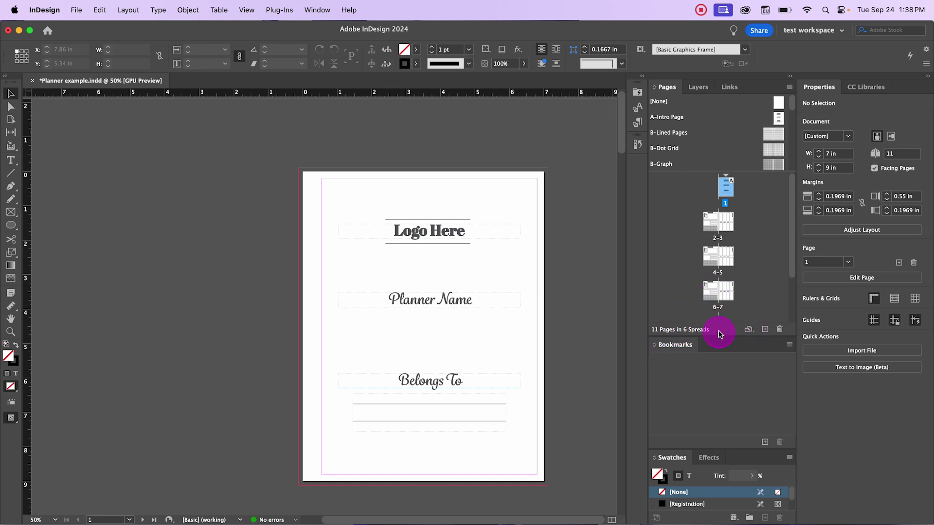
drag(720, 335, 734, 278)
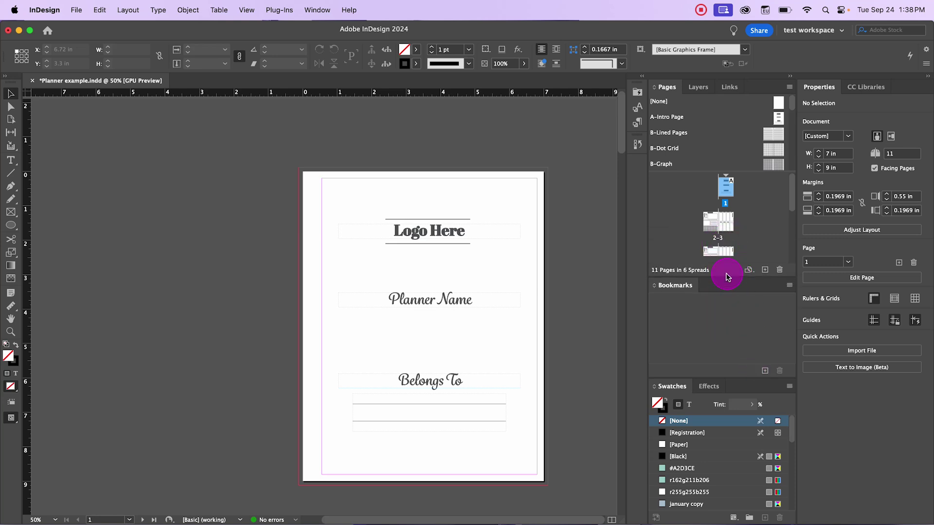
Step: Go to page 3 and create a bookmark named January
scroll(720, 209, down, 1)
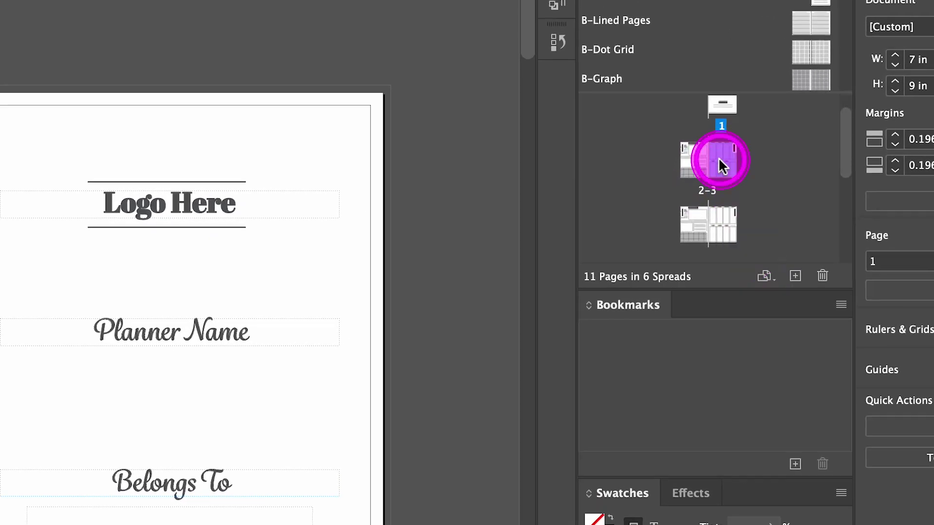
double_click(719, 158)
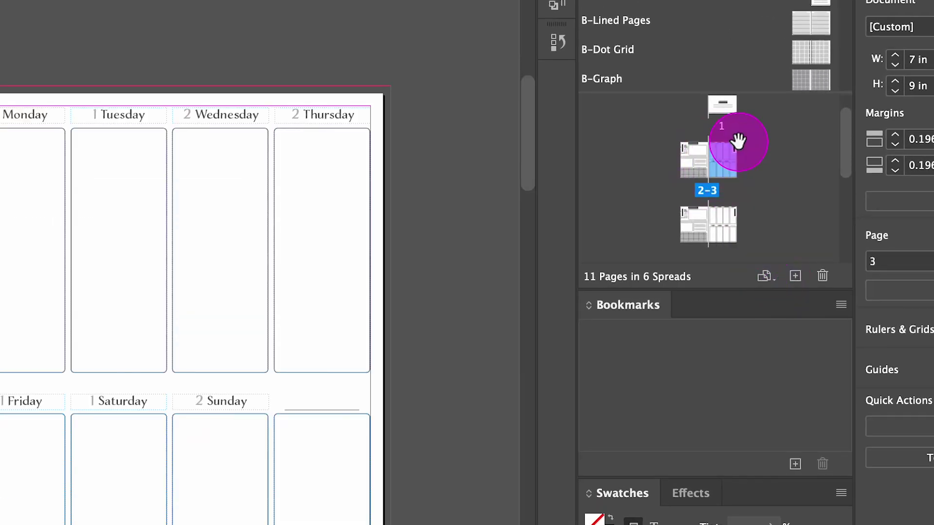
double_click(730, 155)
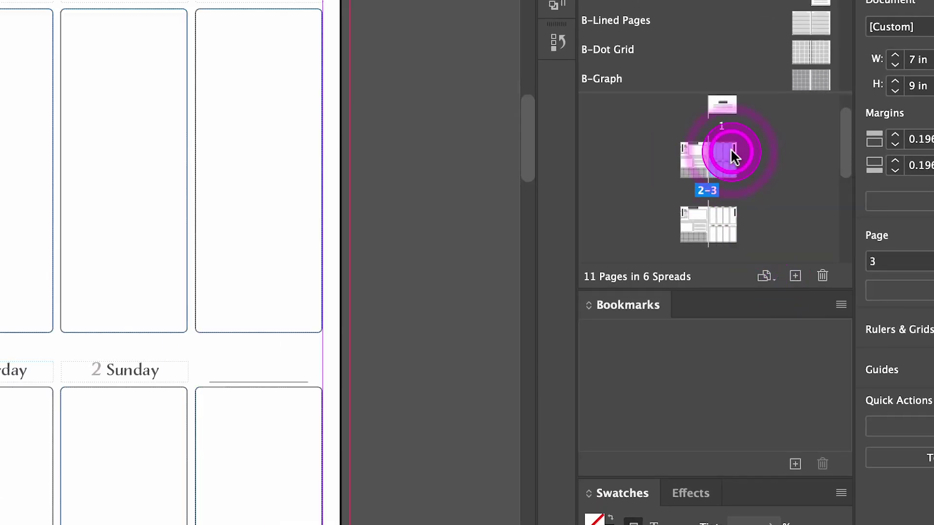
click(251, 249)
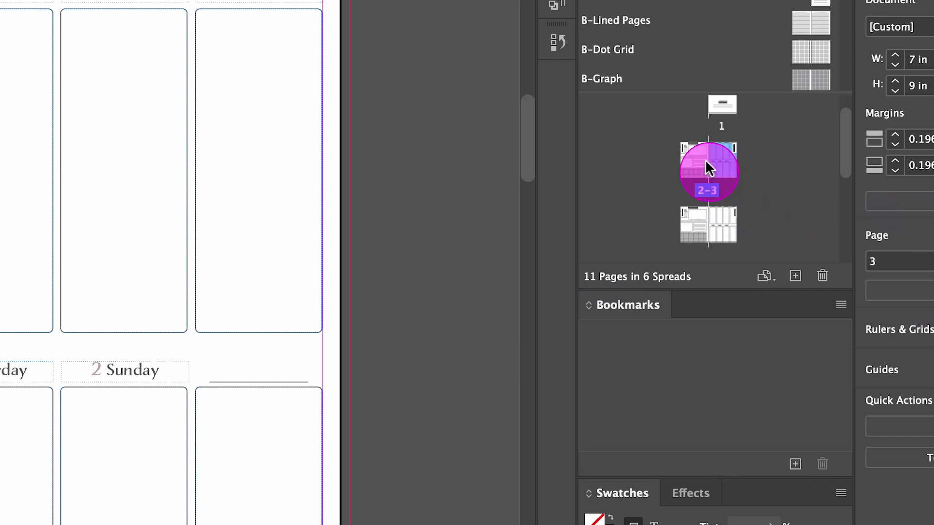
click(795, 466)
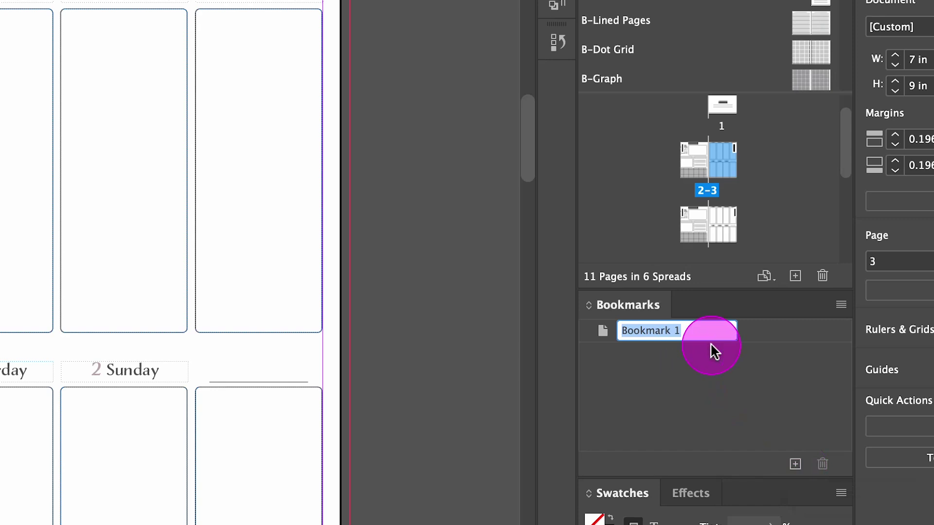
text(Jan)
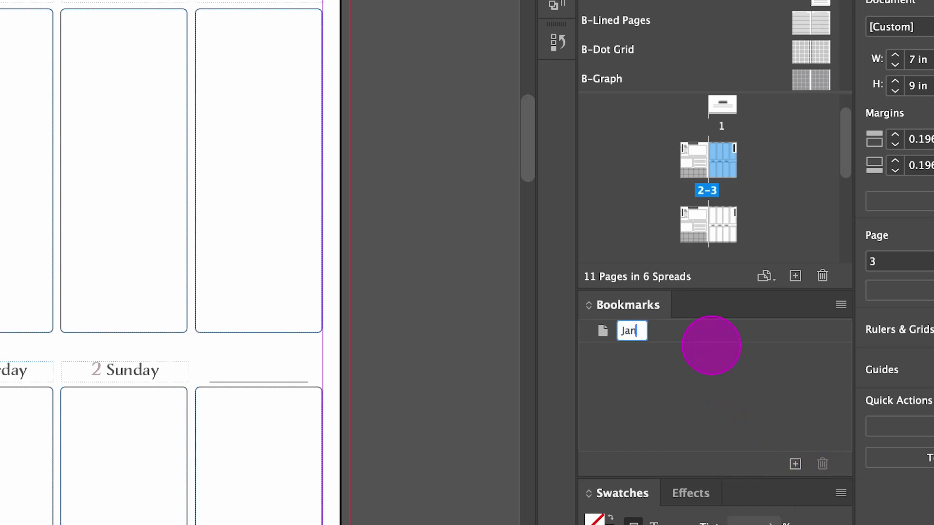
text(uary)
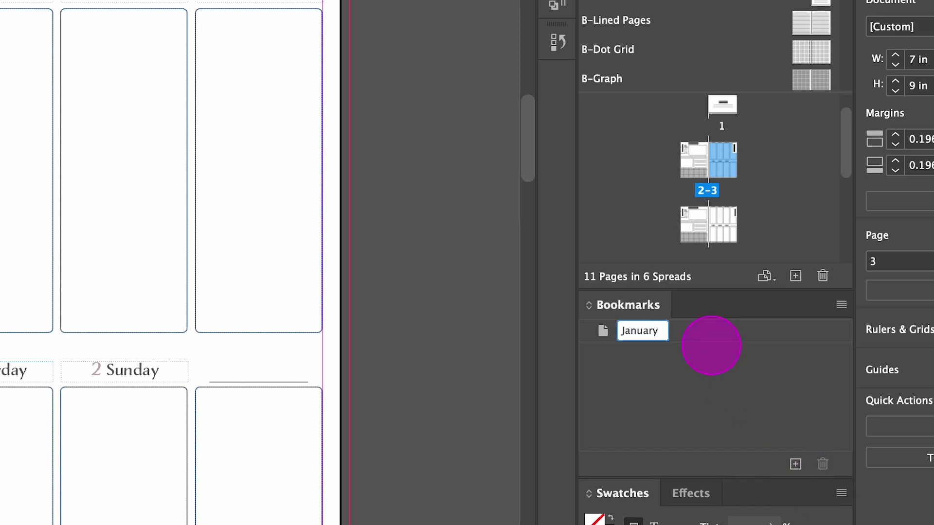
click(708, 359)
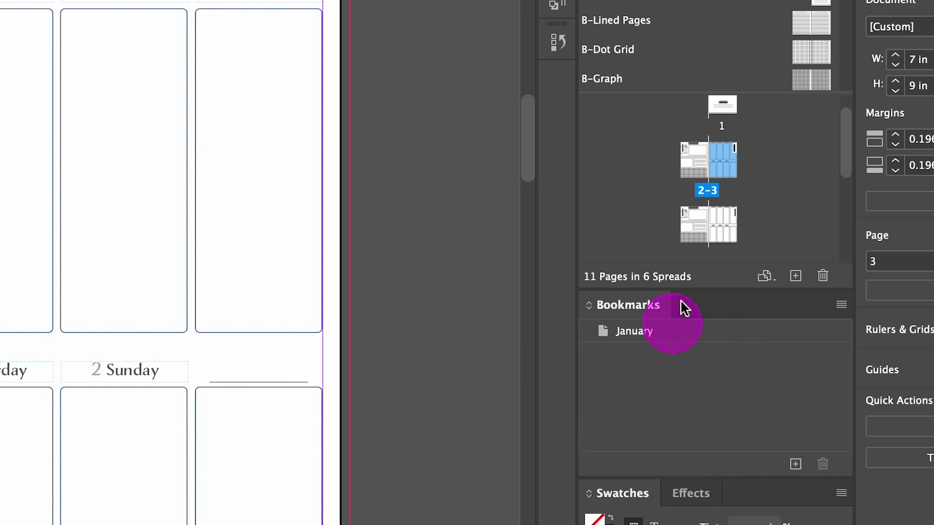
Step: Go to the pages 4–5 spread and create a bookmark named February for page 5
scroll(725, 190, down, 3)
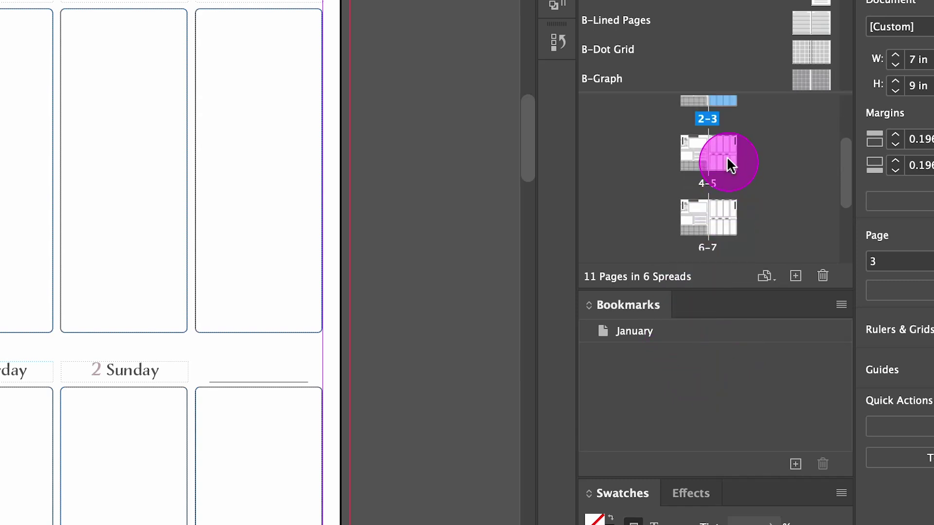
double_click(728, 158)
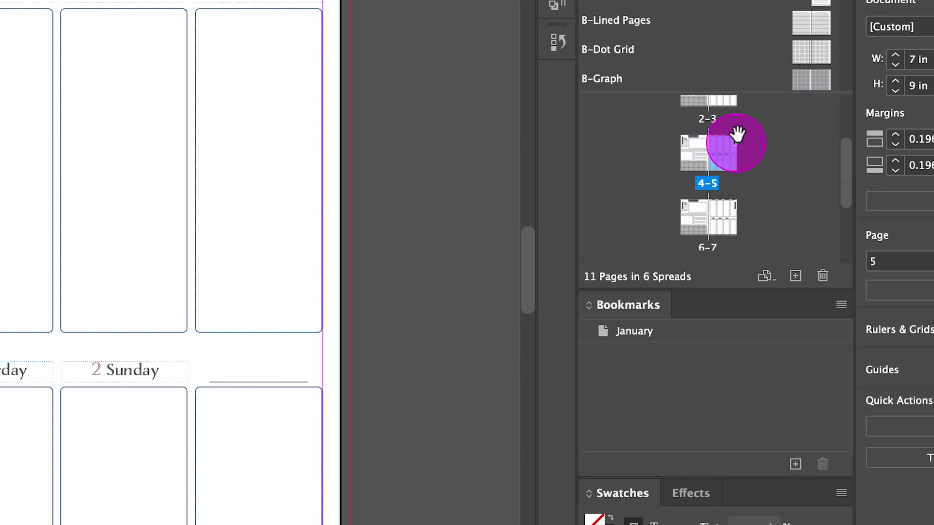
click(795, 464)
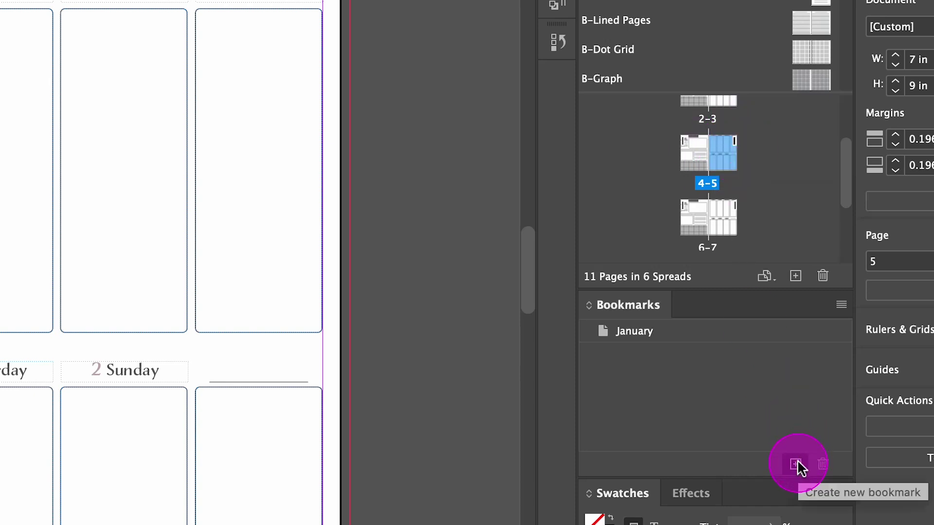
text(Fe)
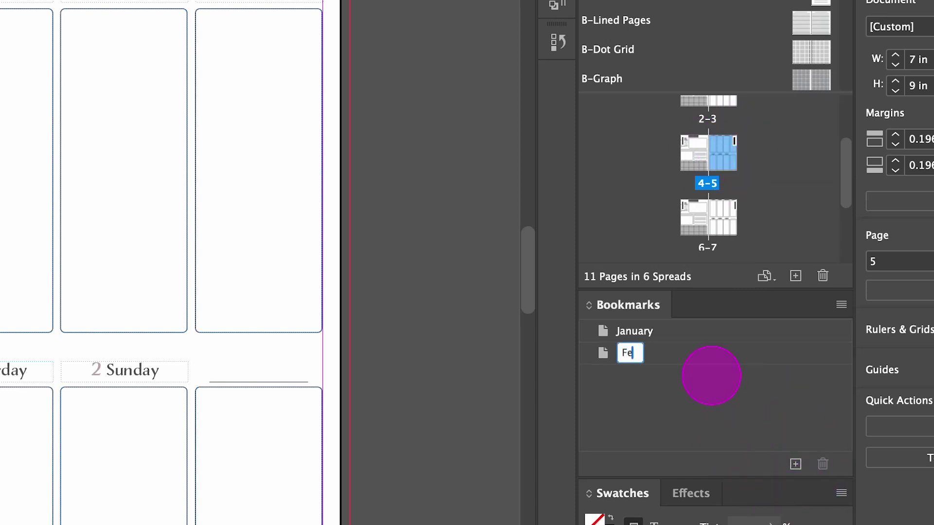
text(bruary)
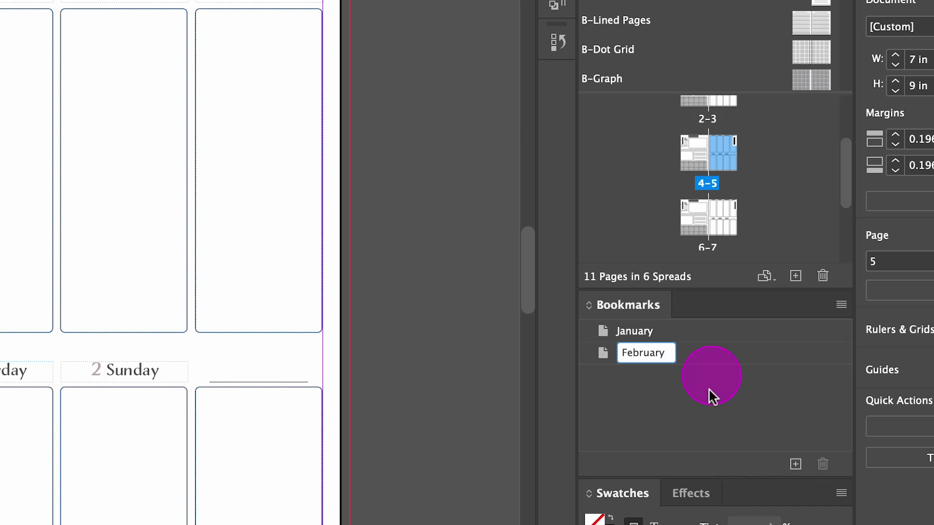
click(711, 376)
Step: Check page 5's master page, then jump to the January bookmark's spread
click(700, 240)
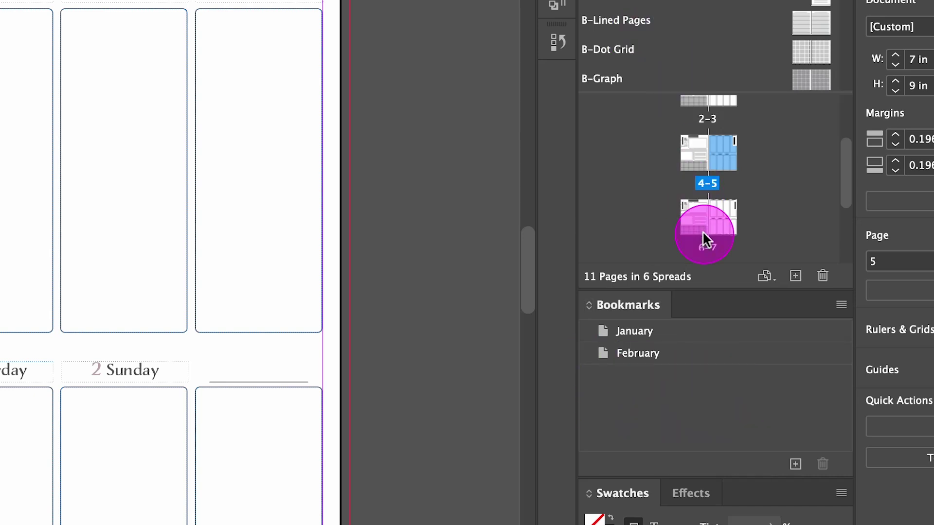
alt+click(734, 160)
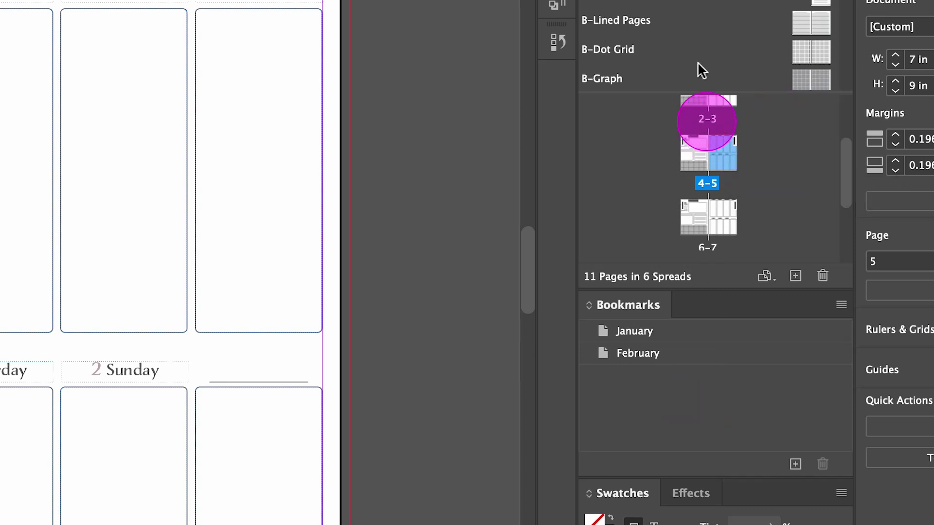
double_click(646, 338)
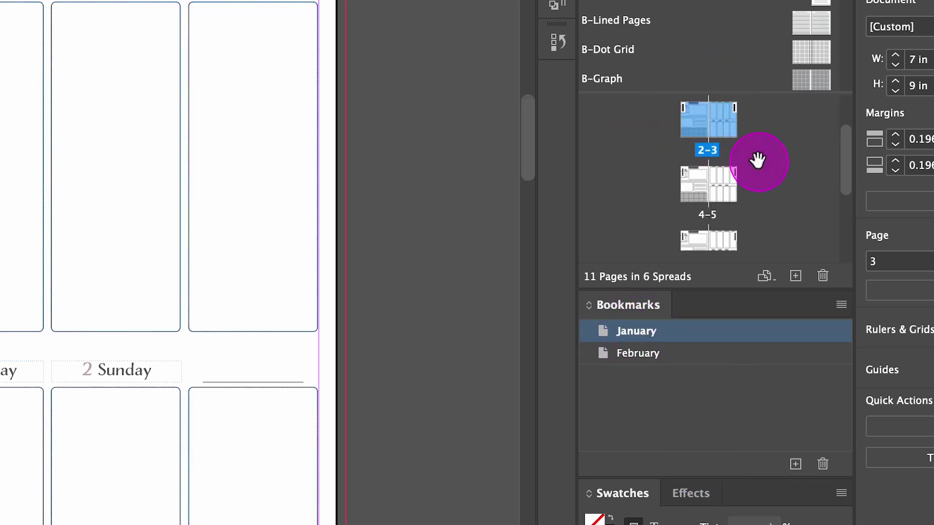
scroll(757, 161, down, 4)
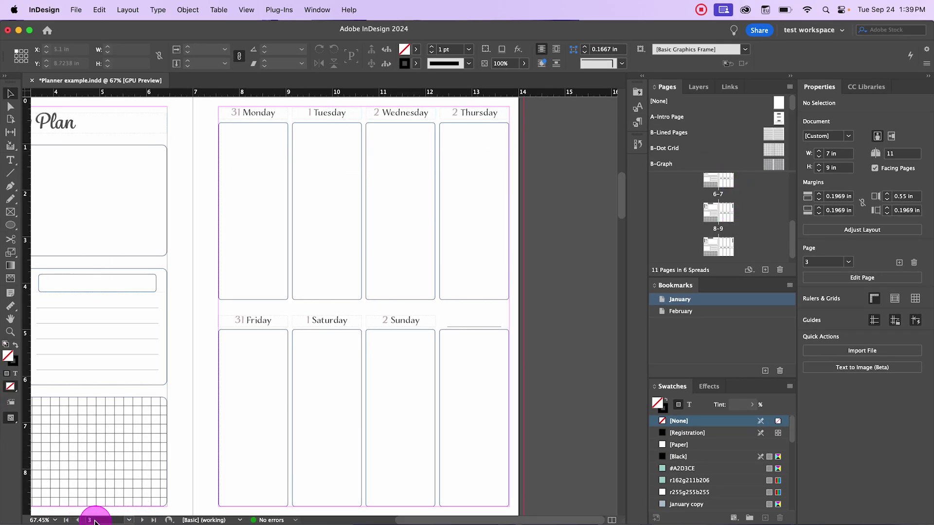
mouse_move(719, 212)
mouse_down()
mouse_move(719, 200)
mouse_move(716, 225)
mouse_up()
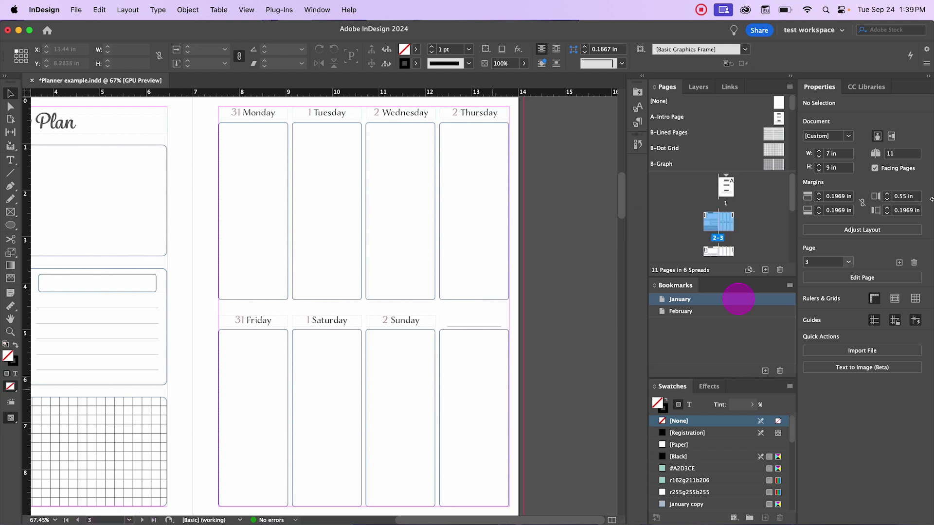
drag(726, 192, 723, 205)
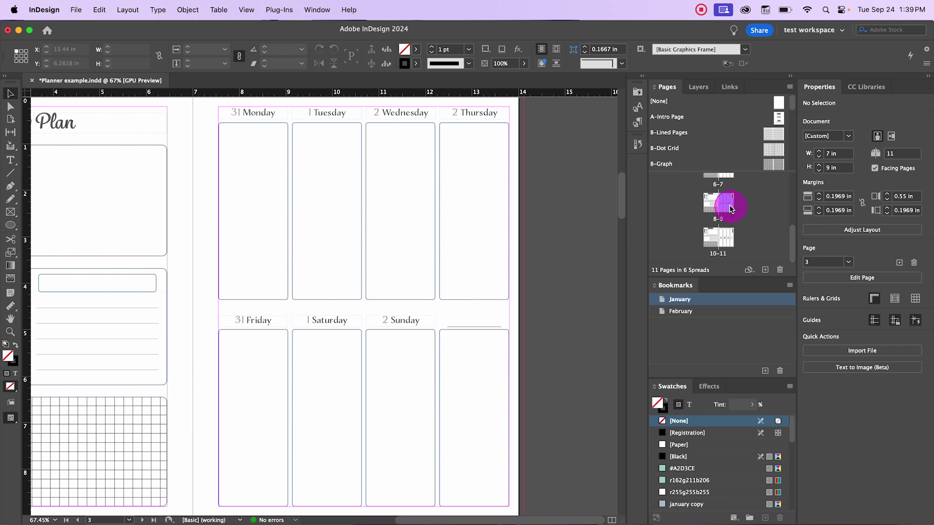
Step: Replace page 11 with 1 in the status-bar page box to reach the cover, then open the fill Color Picker
click(721, 241)
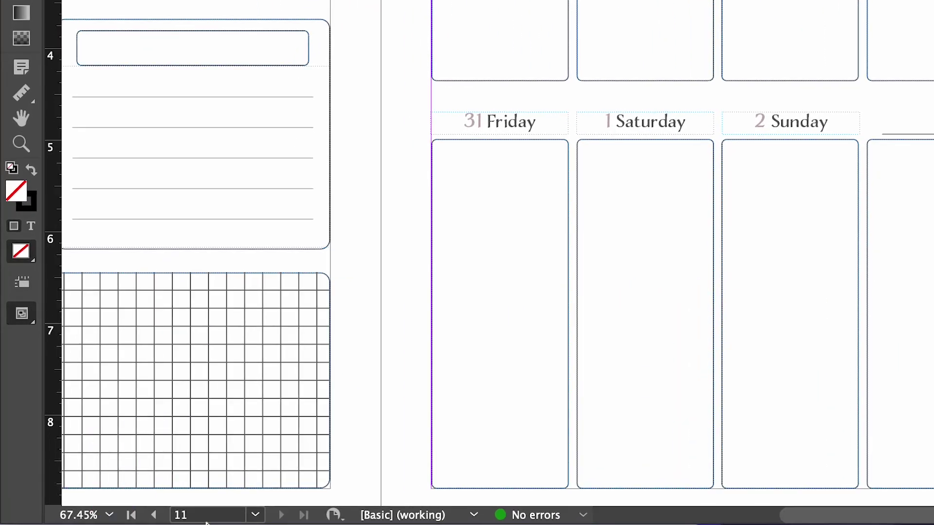
click(120, 519)
drag(204, 515, 134, 494)
text(1)
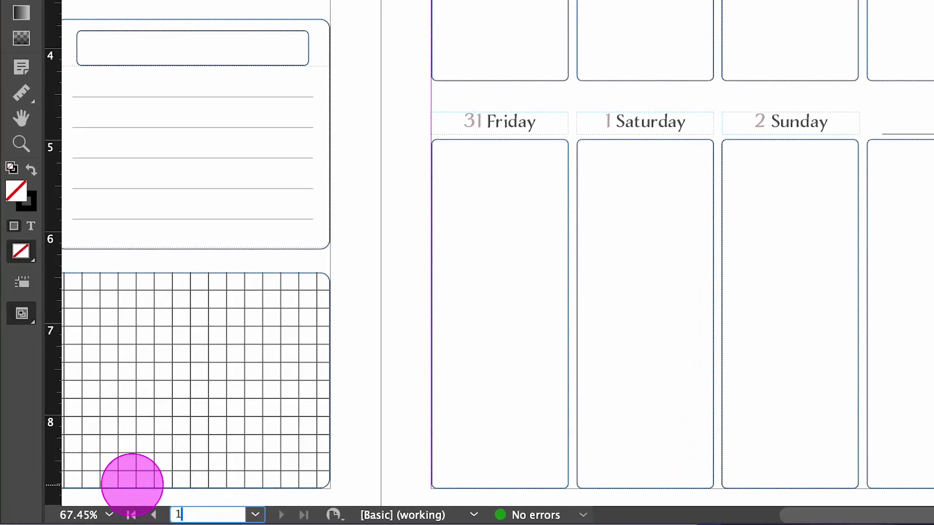
key(Return)
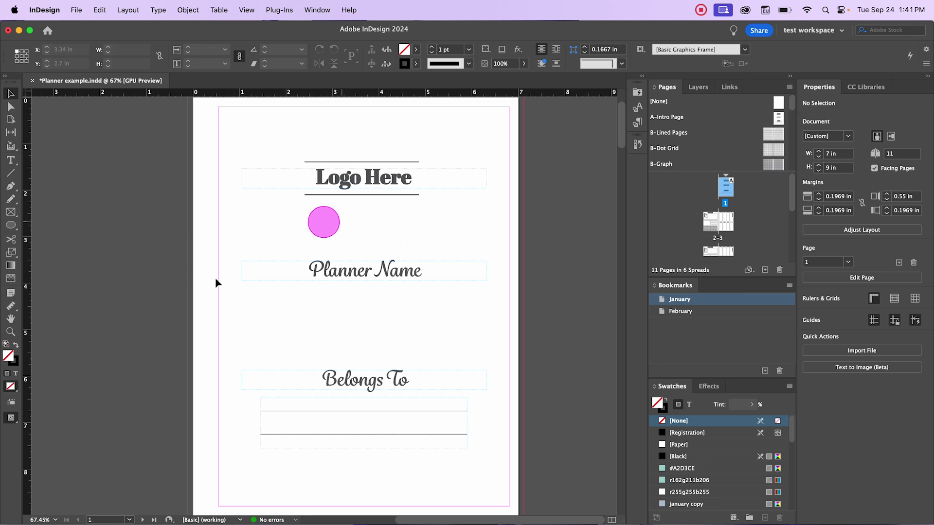
double_click(10, 357)
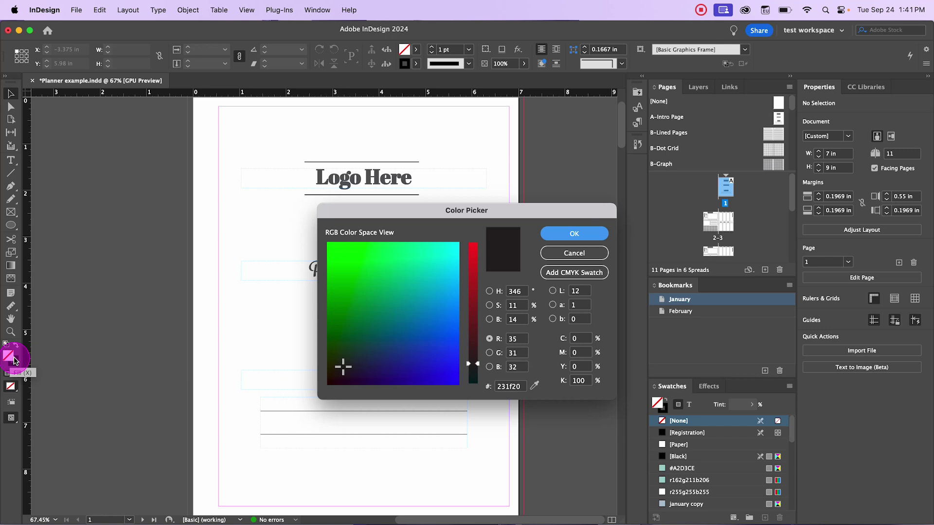
click(434, 302)
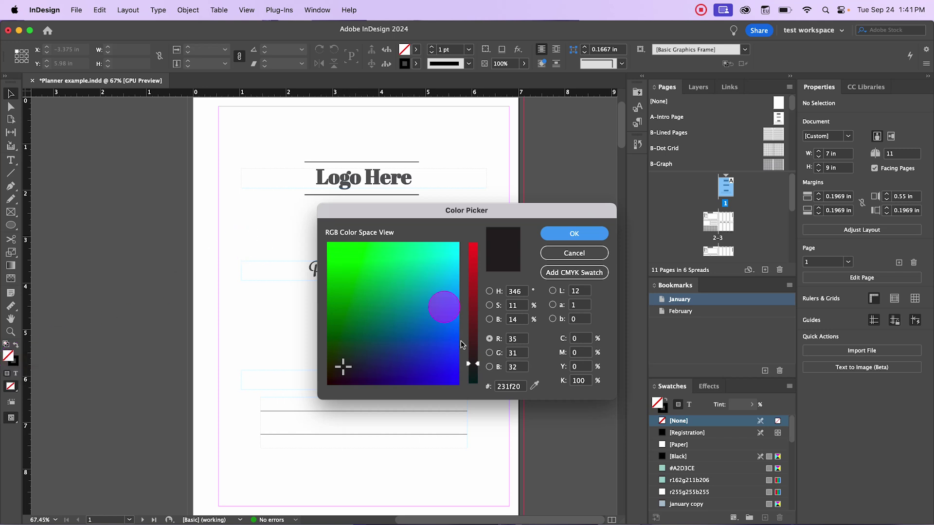
click(473, 279)
click(413, 265)
click(381, 288)
click(399, 319)
drag(473, 285, 473, 269)
click(421, 301)
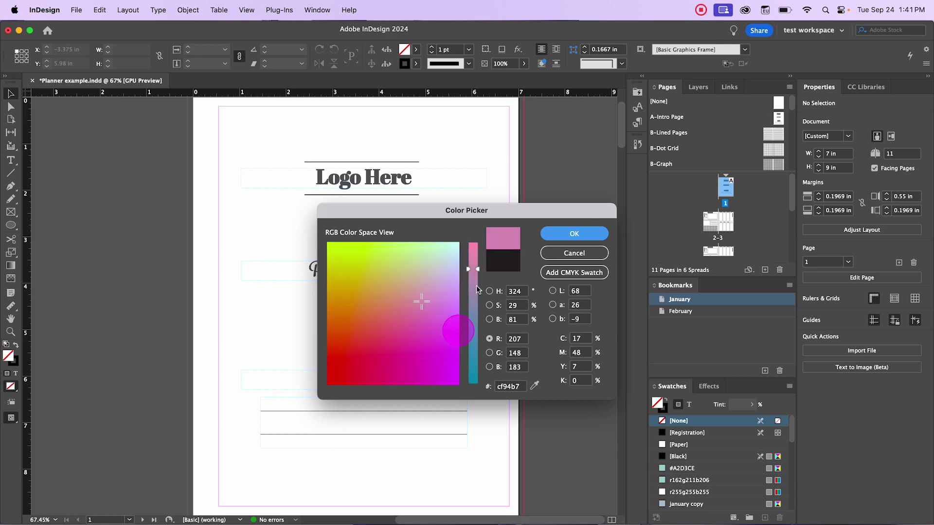
double_click(507, 387)
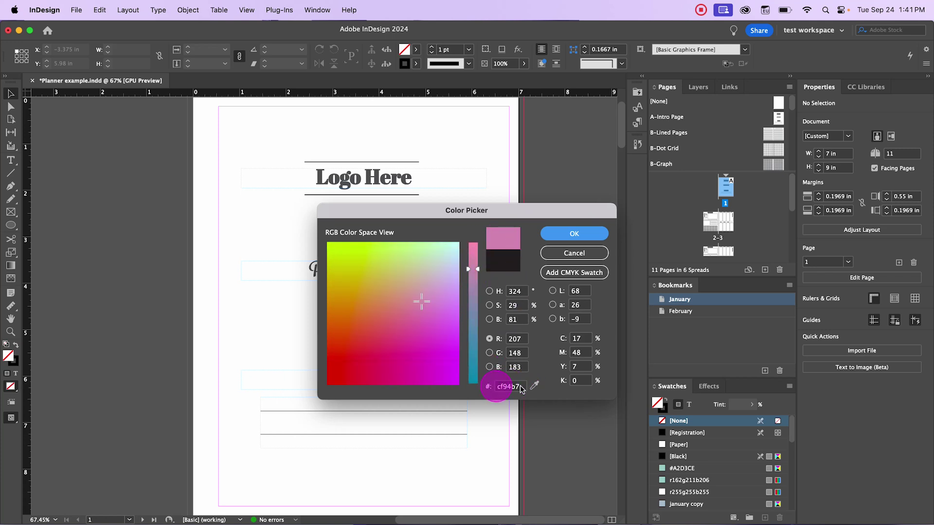
drag(509, 387, 491, 387)
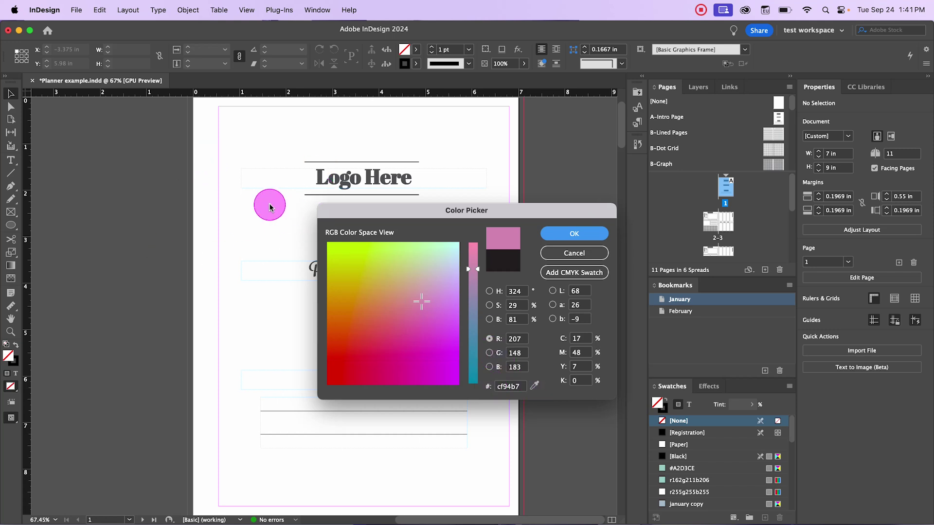
key(Escape)
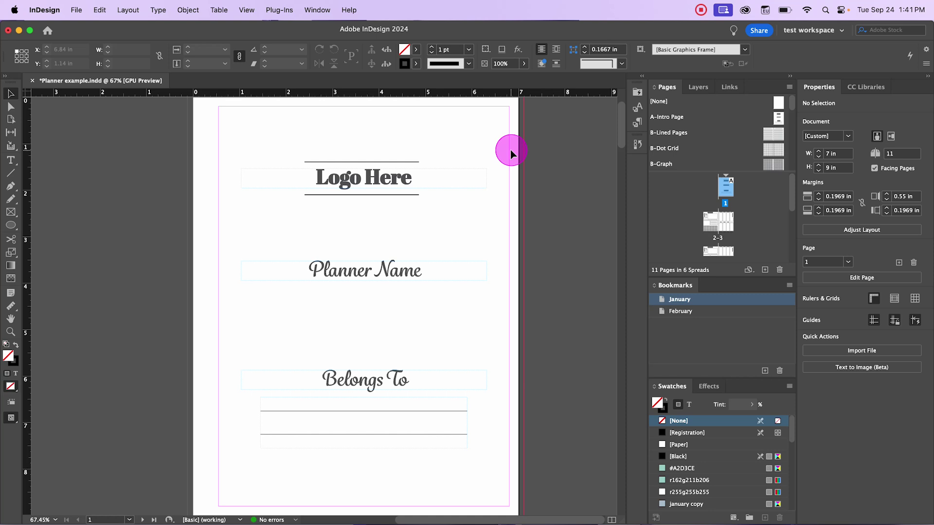
double_click(10, 358)
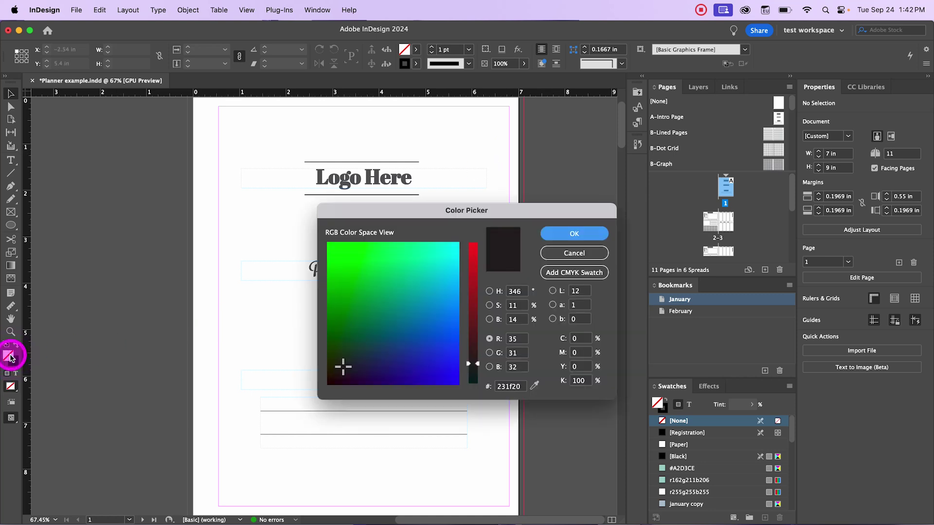
Step: Pick light pink ec97b6 and add it as a C=3 M=50 Y=6 K=0 CMYK swatch
click(412, 264)
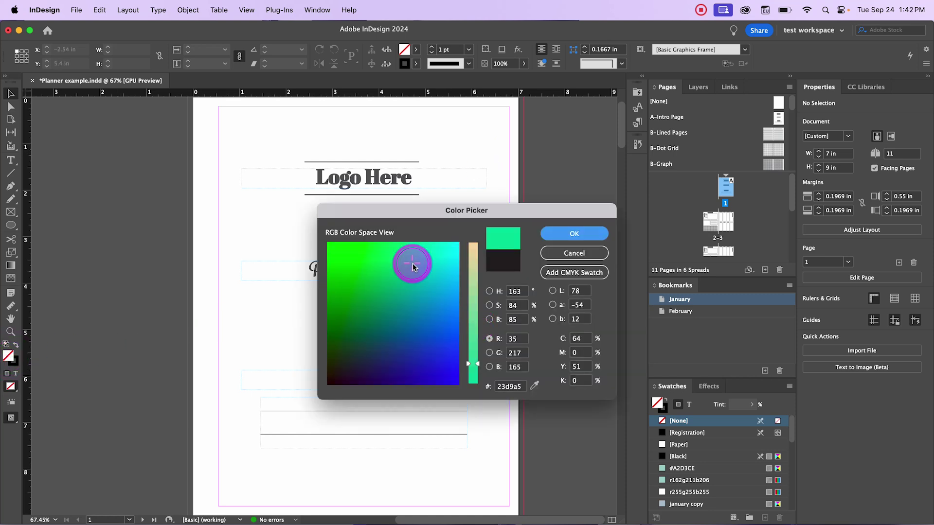
click(473, 254)
click(420, 300)
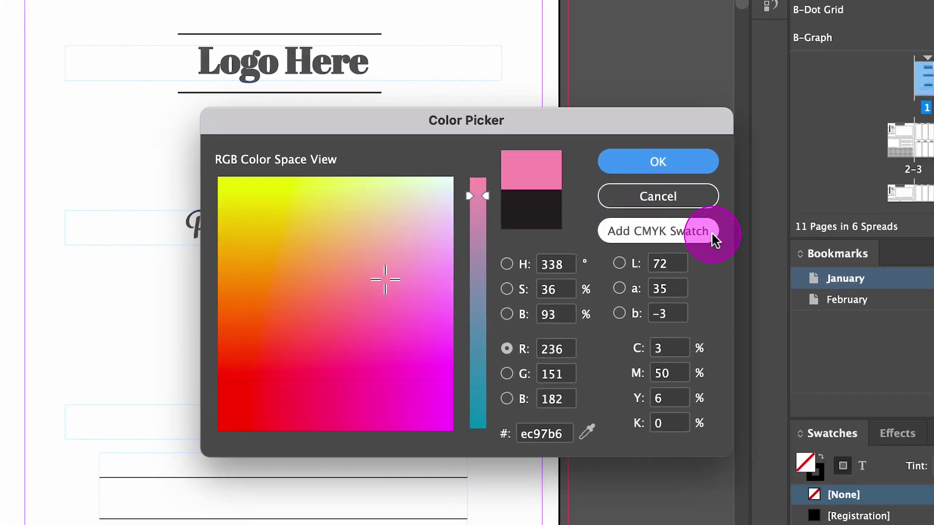
click(679, 225)
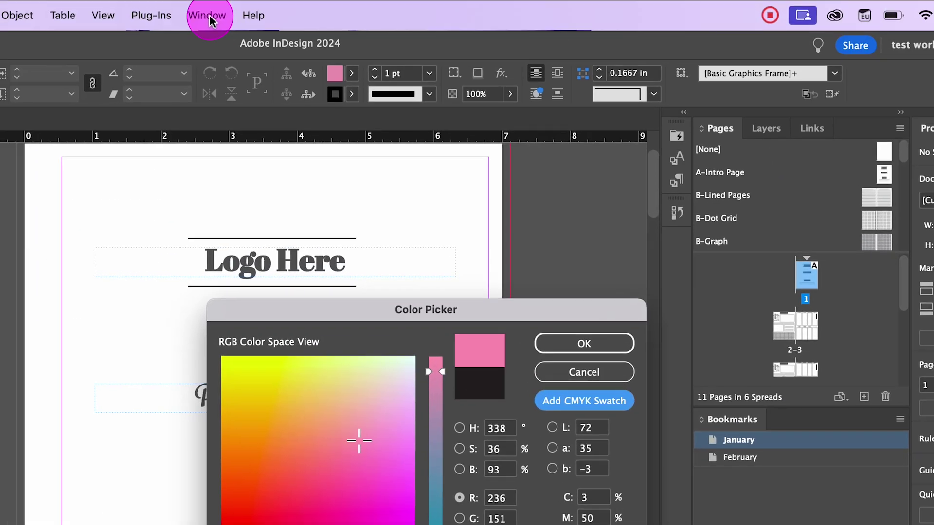
click(207, 15)
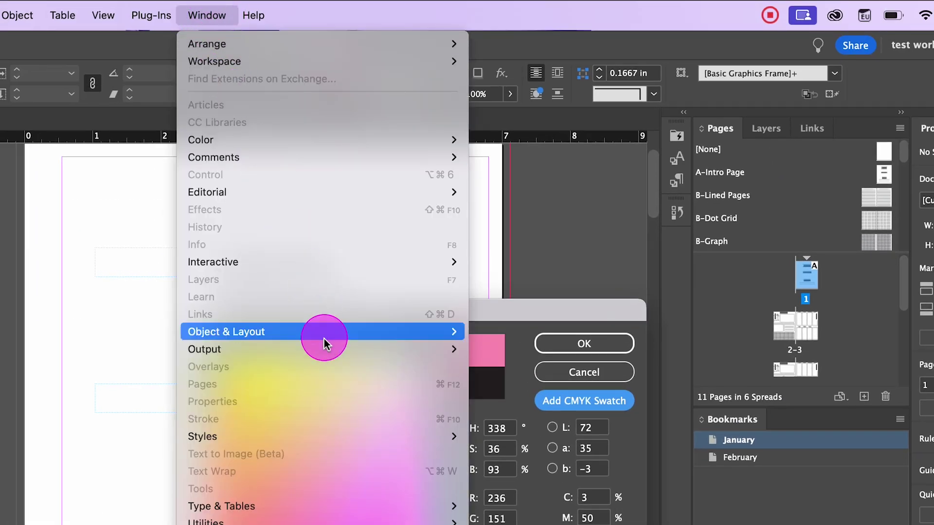
mouse_move(325, 349)
mouse_move(245, 149)
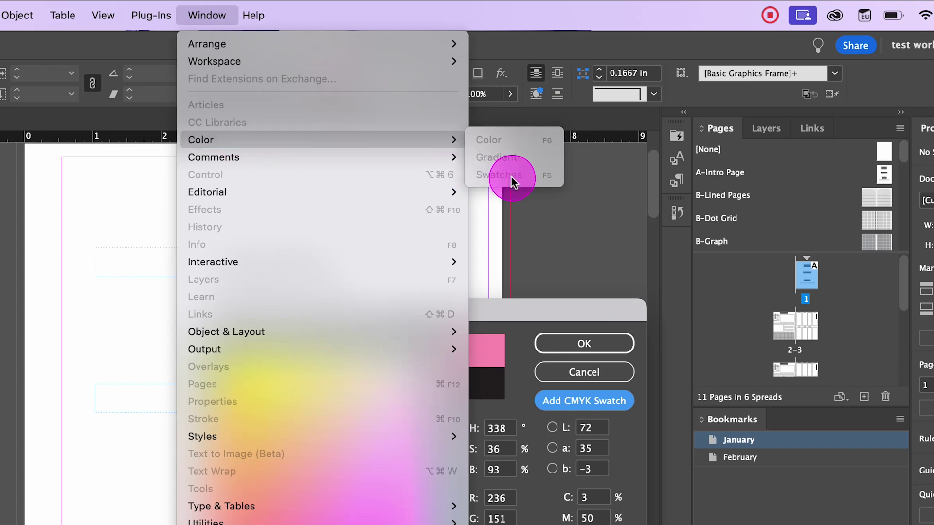
click(567, 306)
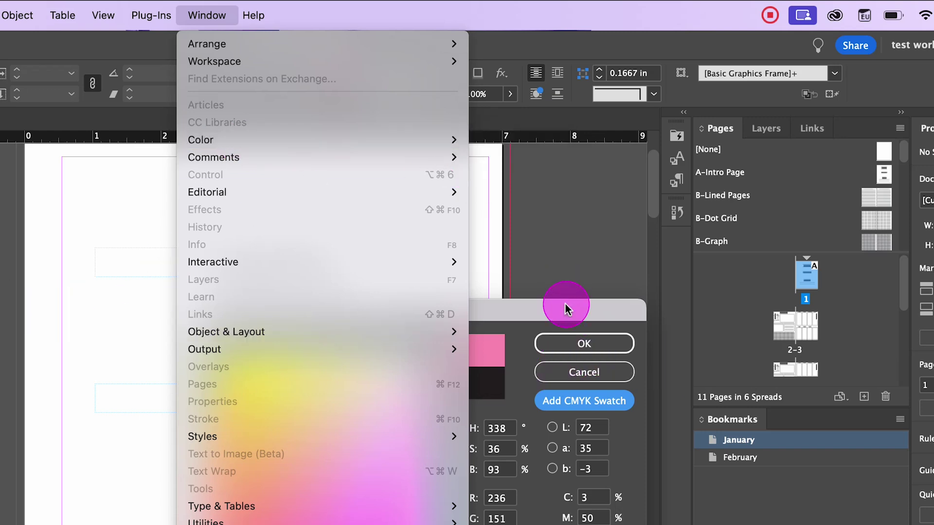
click(584, 401)
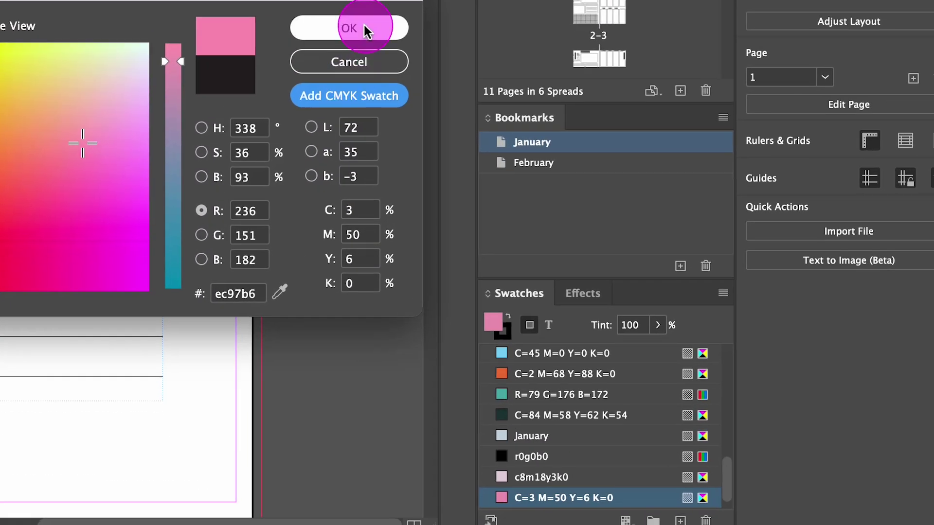
click(365, 30)
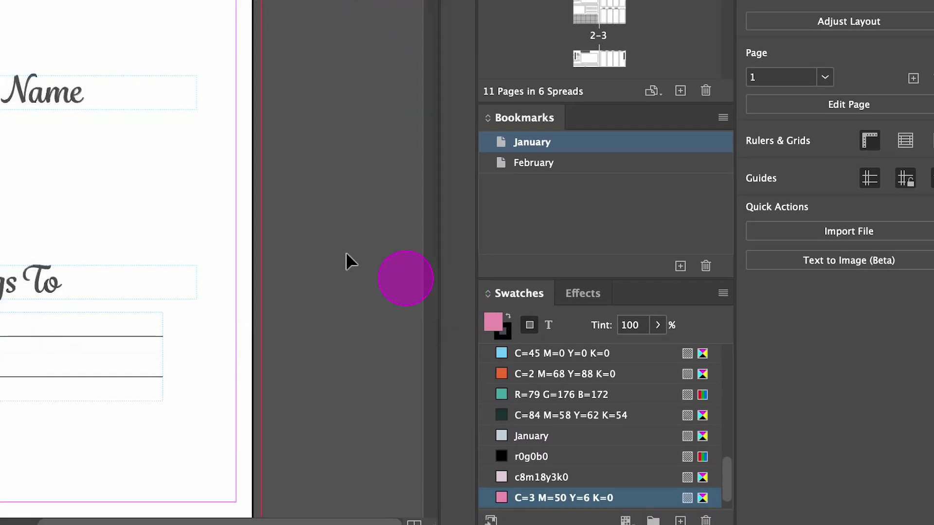
click(590, 498)
Step: Rename the C=3 M=50 Y=6 K=0 swatch to Pink and set it as the fill colour
scroll(590, 498, down, 1)
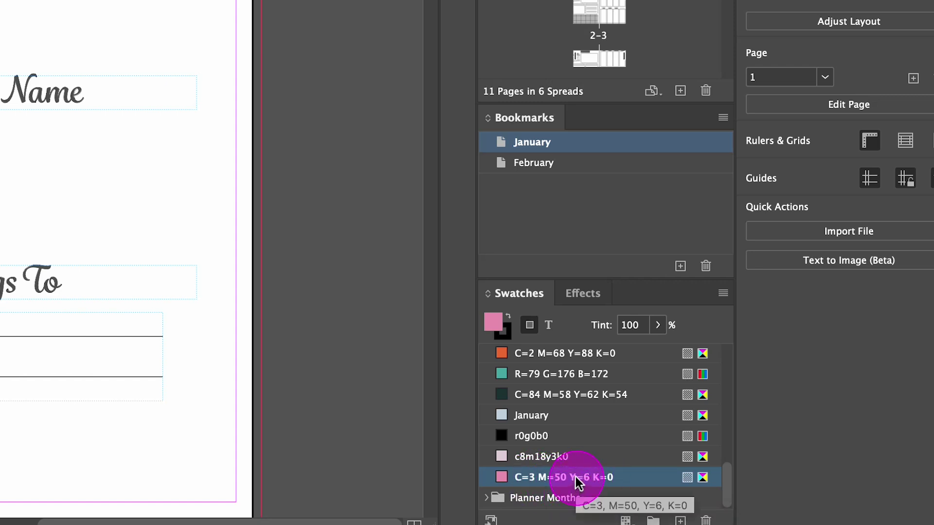
double_click(602, 479)
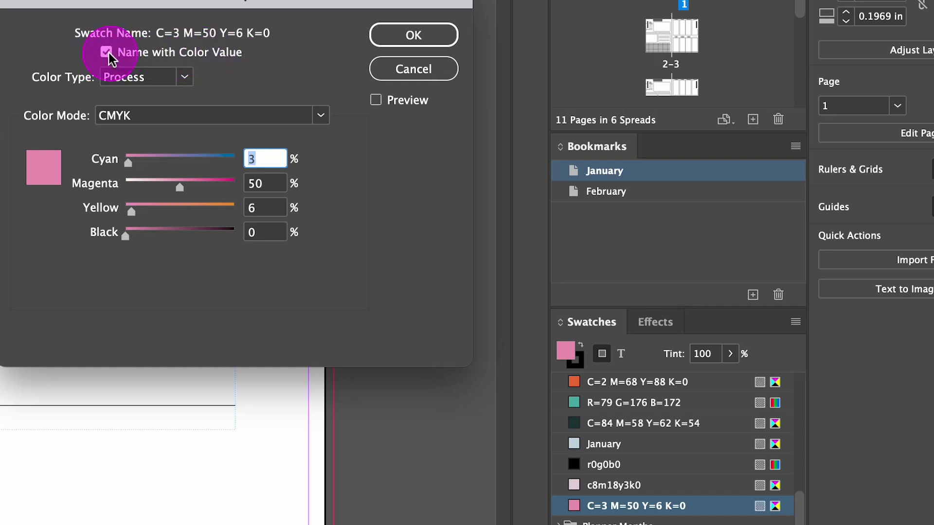
click(108, 53)
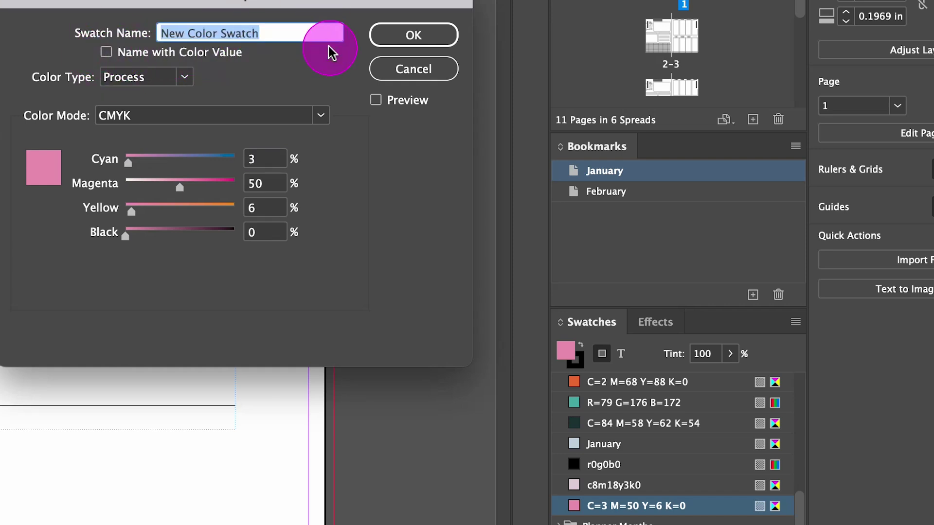
text(Pink)
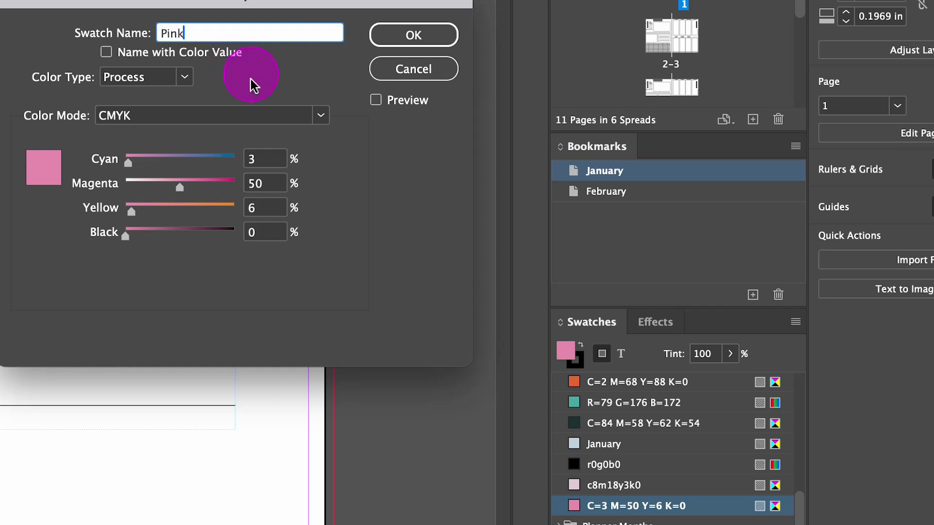
click(427, 37)
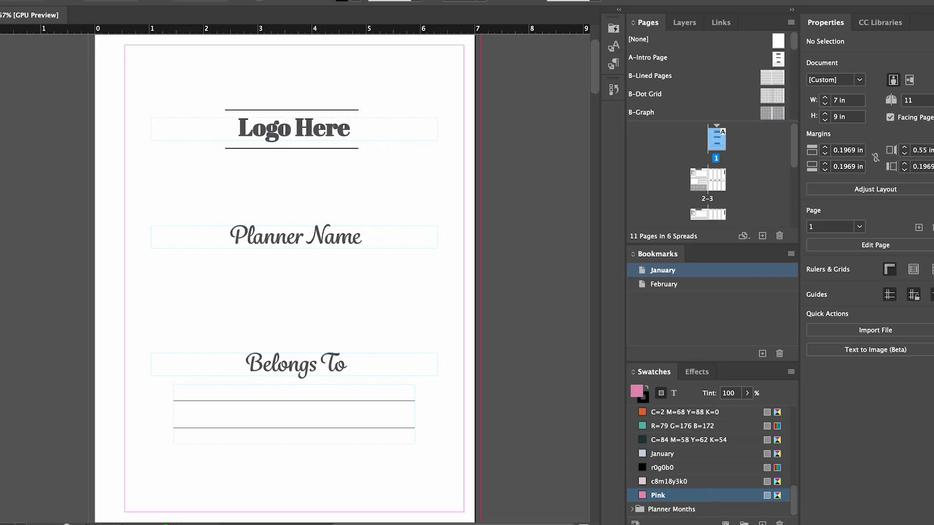
click(417, 46)
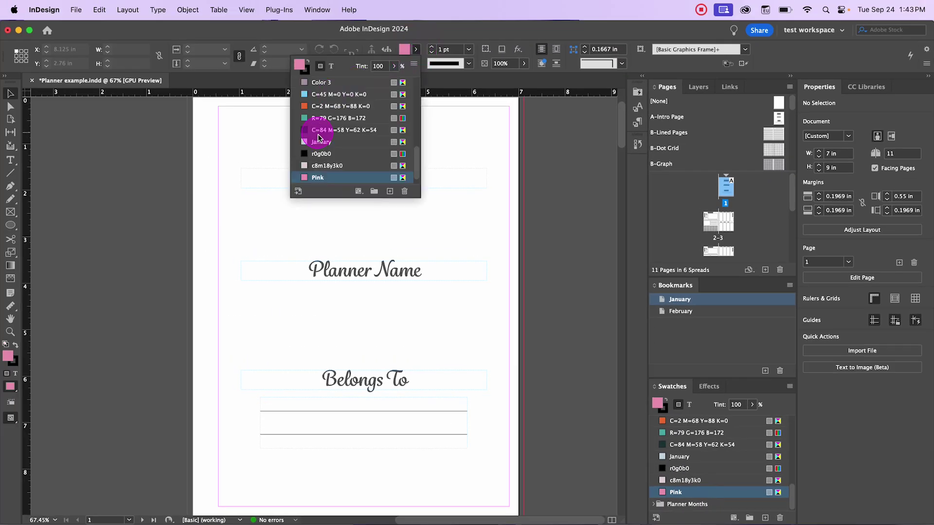
click(327, 175)
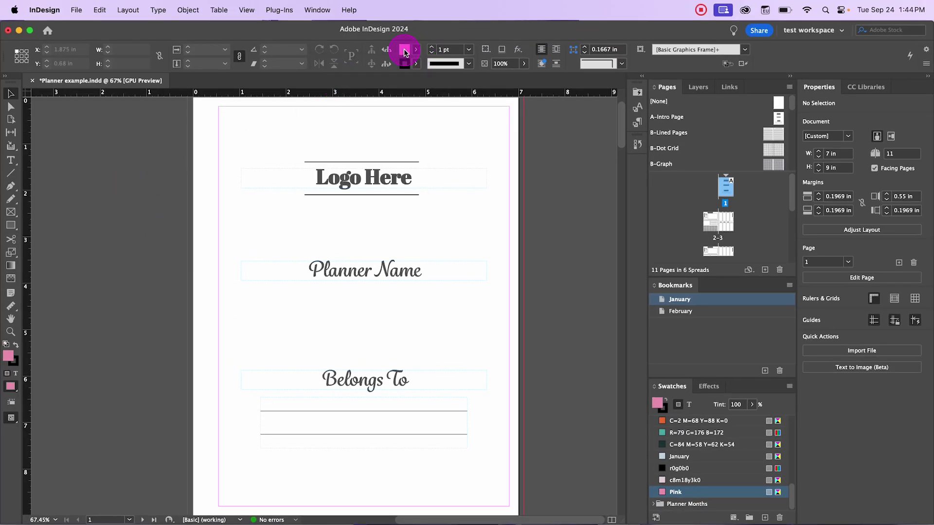
Step: Draw two Pink-filled 1.04 × 1 in squares side by side above Planner Name, and select the right one
click(418, 50)
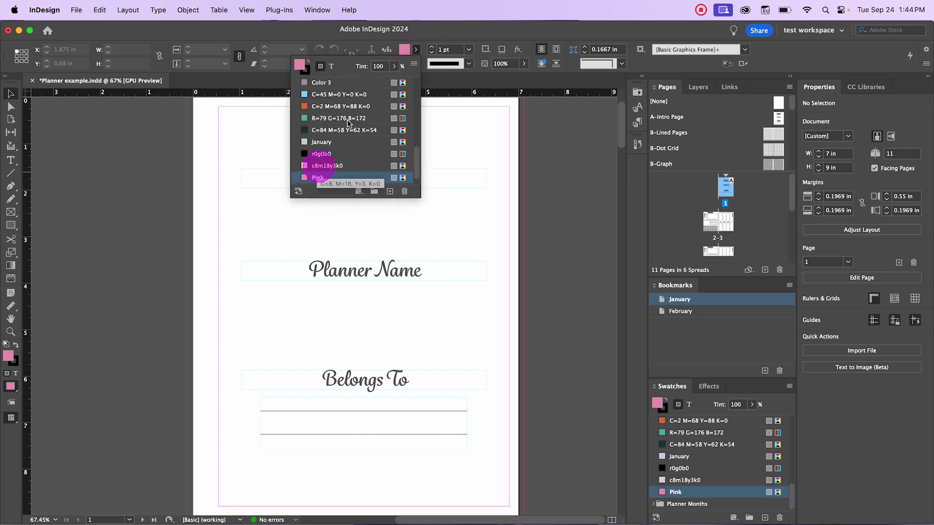
click(231, 176)
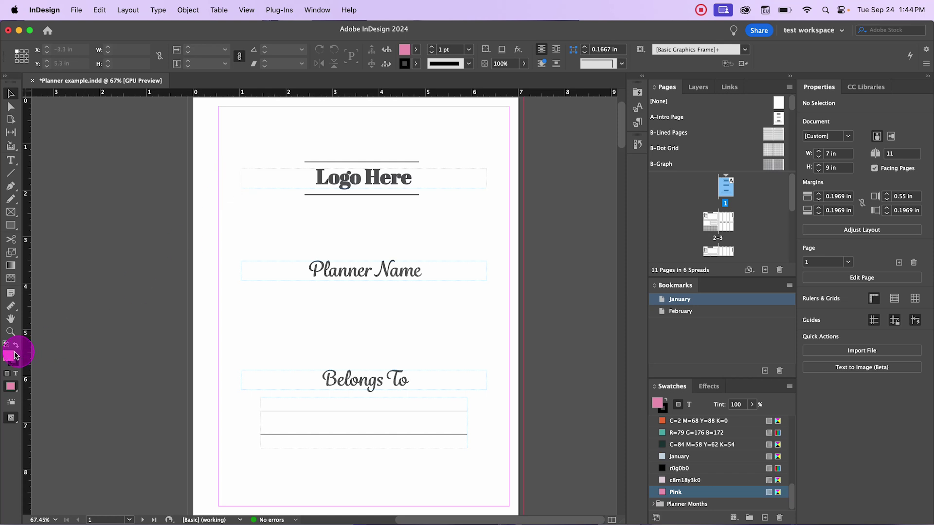
click(10, 225)
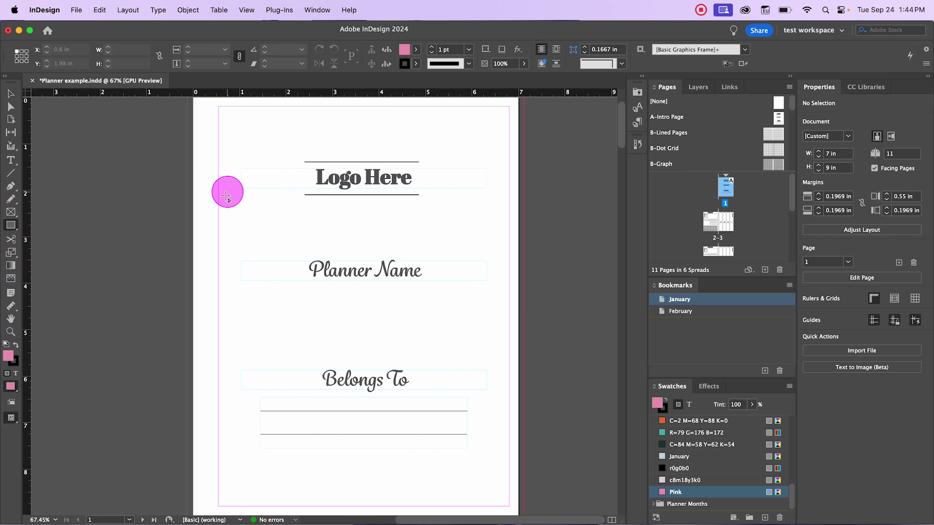
drag(224, 209, 272, 255)
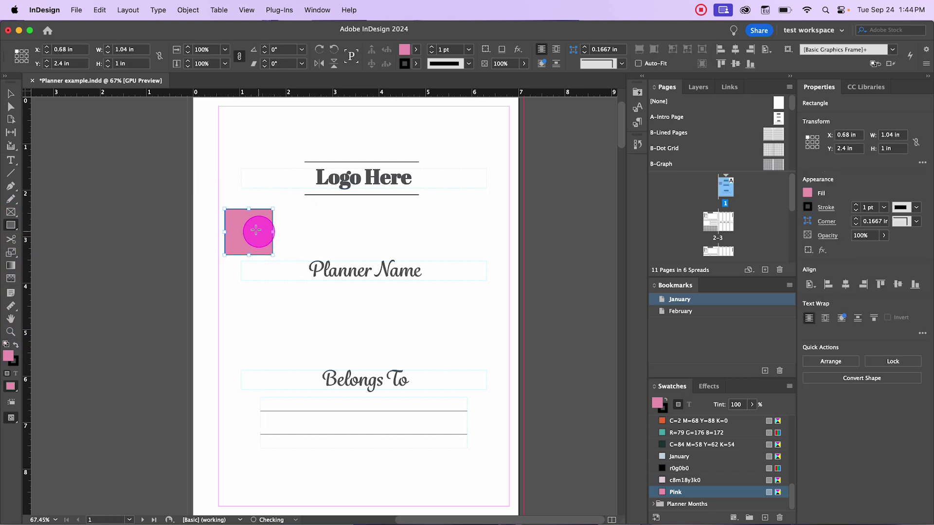
drag(285, 209, 334, 254)
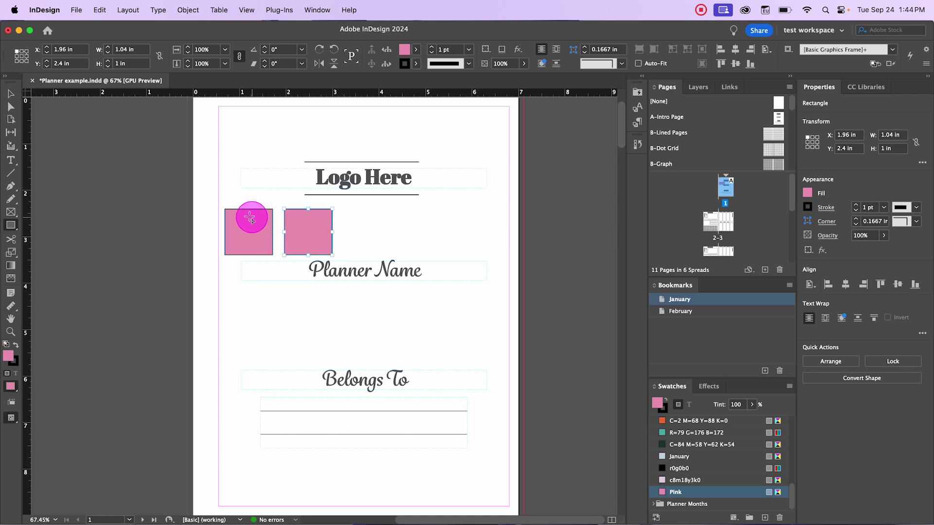
click(316, 234)
click(518, 314)
click(11, 93)
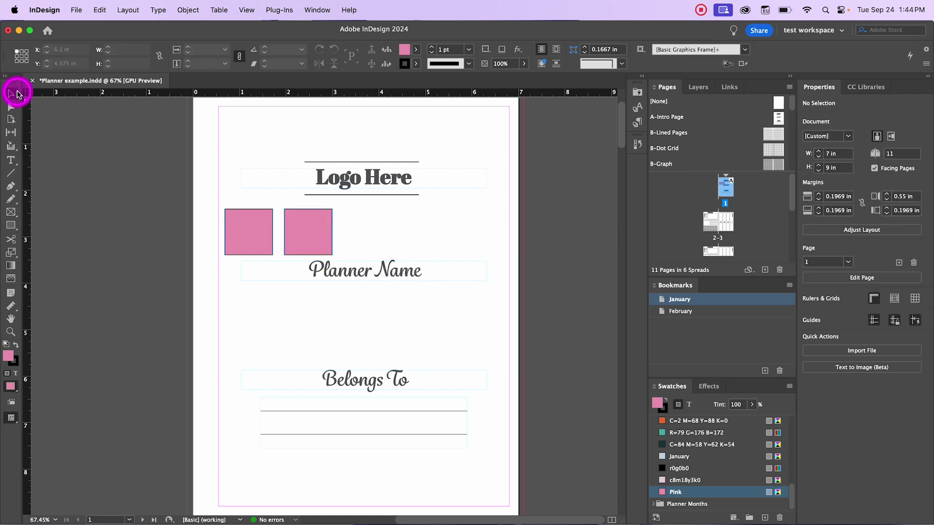
click(315, 234)
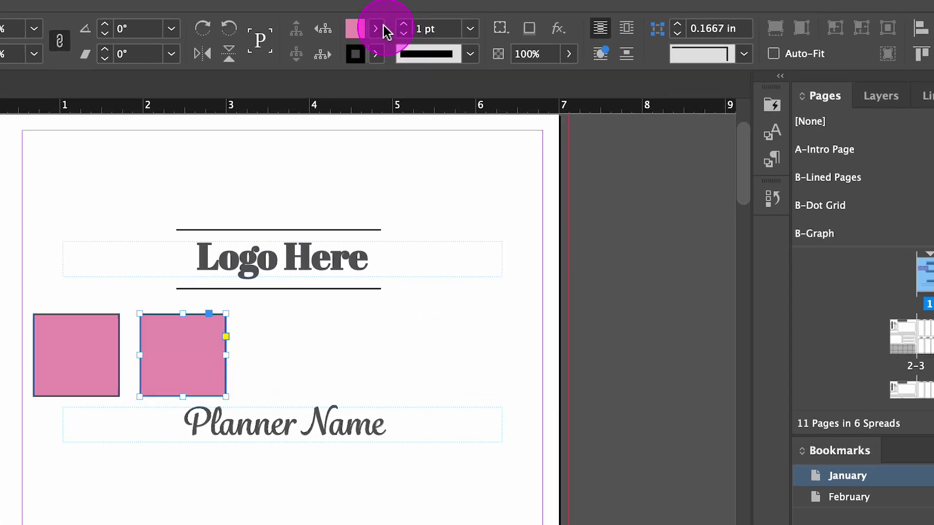
Step: Lower the right square's Pink fill tint to 51%
click(381, 28)
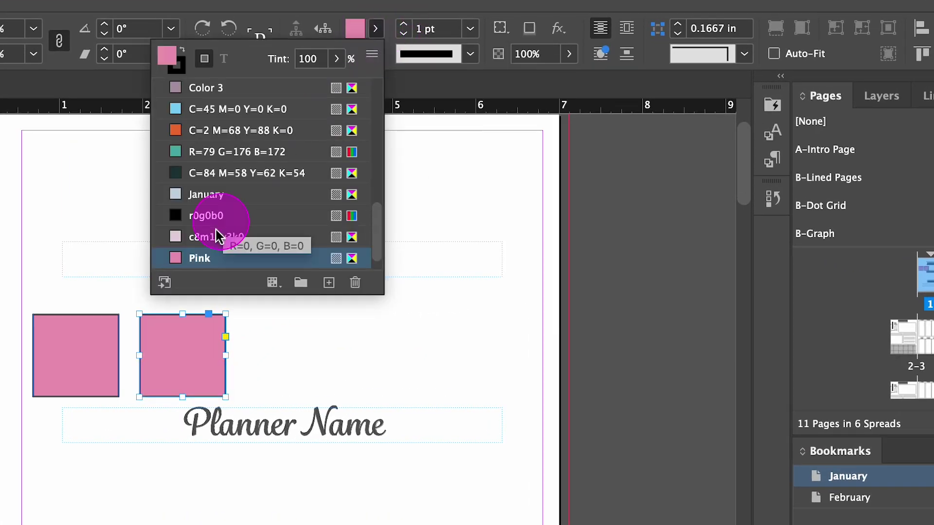
click(336, 59)
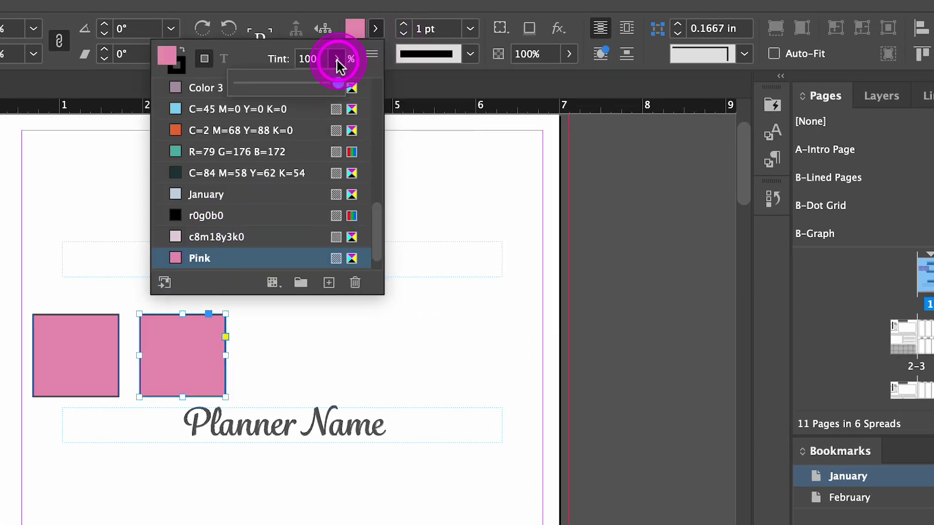
drag(339, 83, 284, 90)
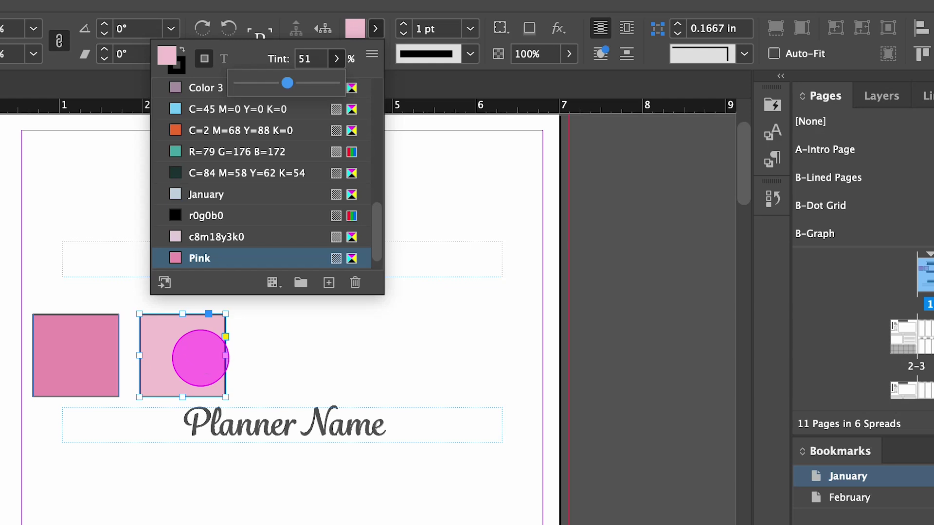
click(201, 358)
Step: Save the 51% tint as a Pink 51% swatch and apply it to the square
click(357, 30)
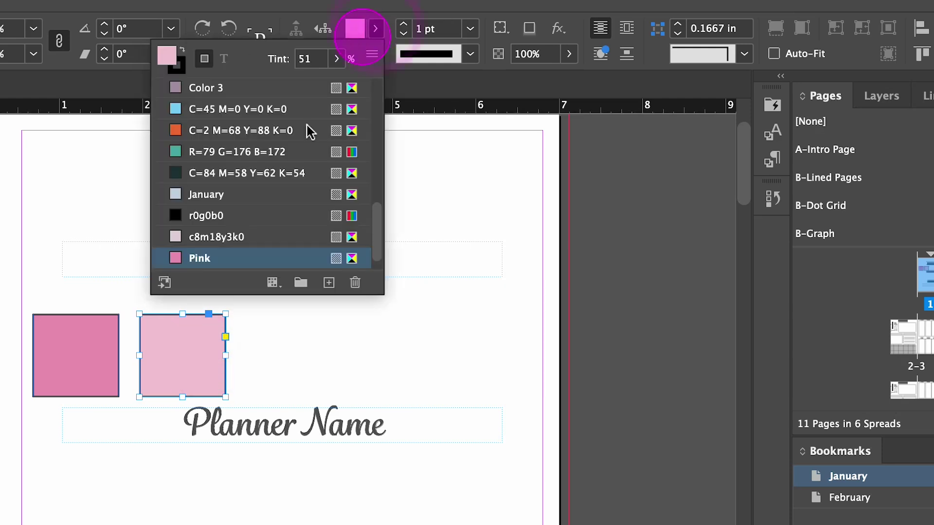
click(328, 283)
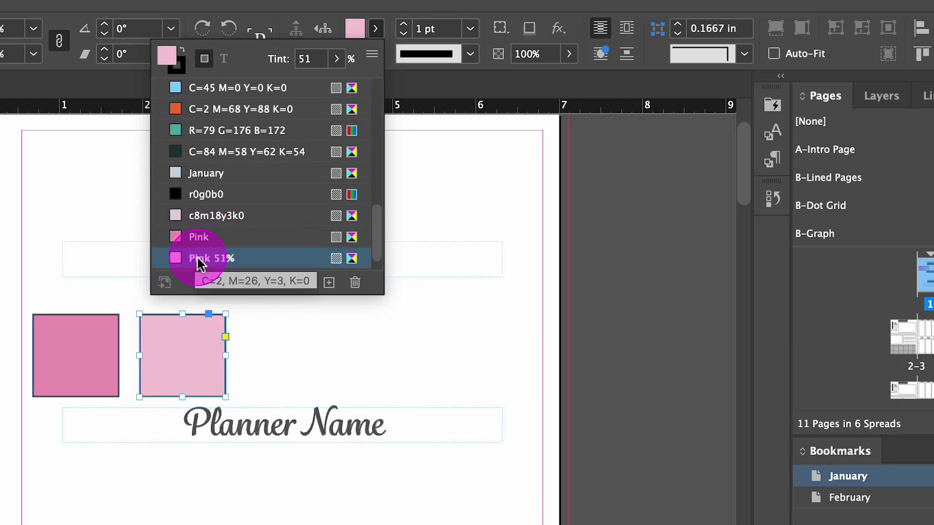
click(238, 258)
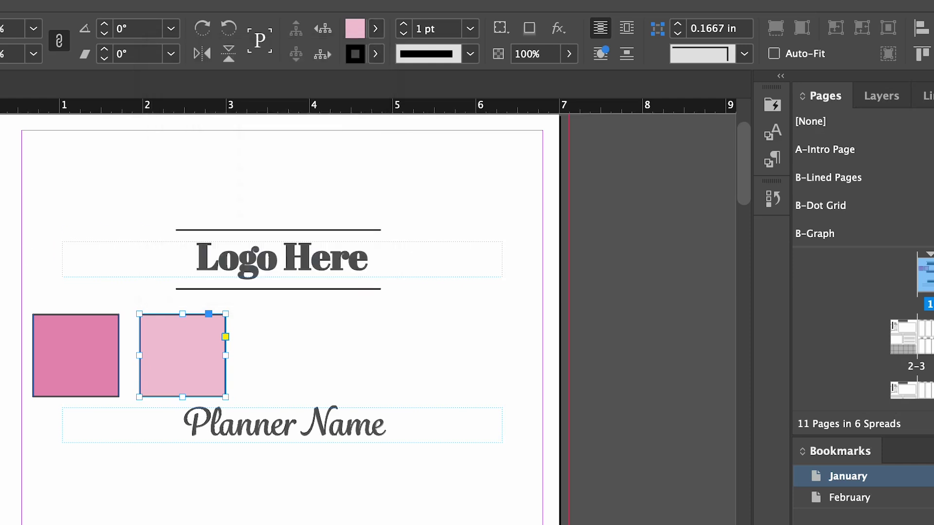
click(96, 455)
click(315, 497)
click(367, 475)
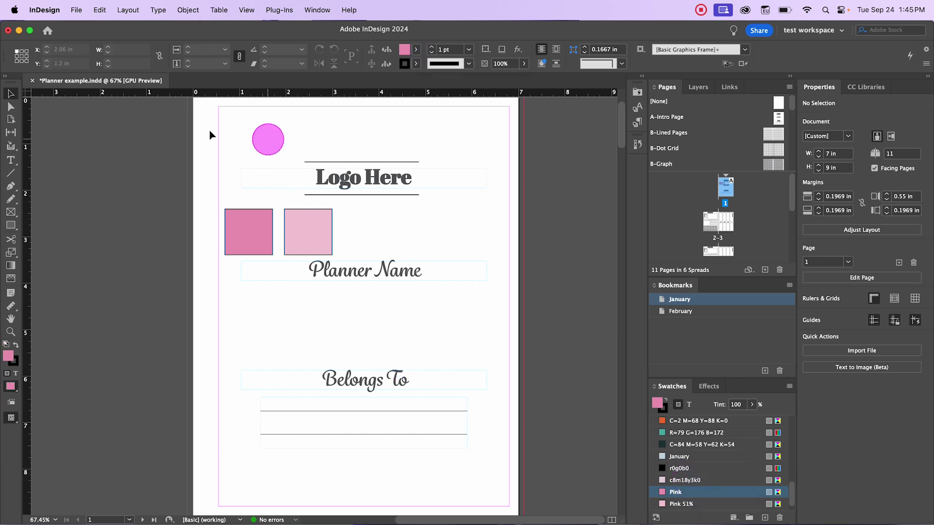
Step: Select both squares, review the Pink 51% swatch options unchanged, and drag Pink 51% onto the left square
click(240, 236)
click(311, 230)
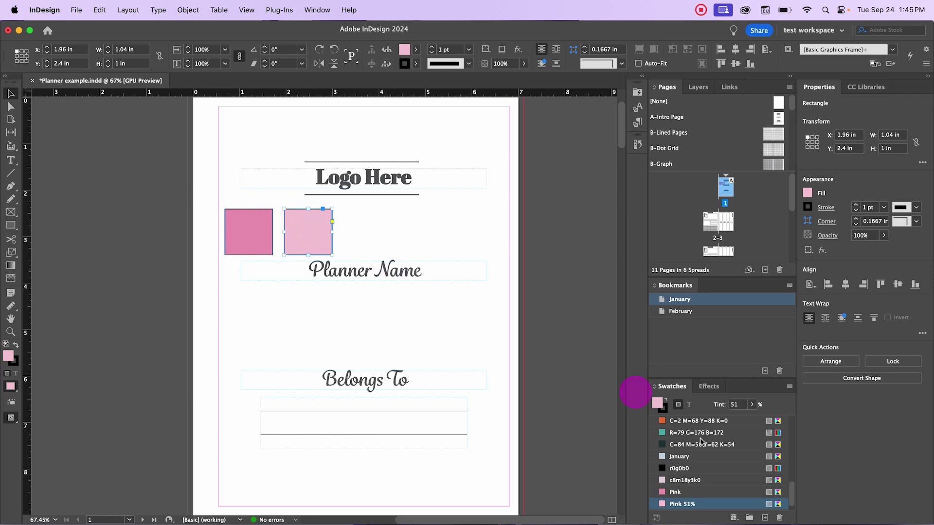
double_click(691, 504)
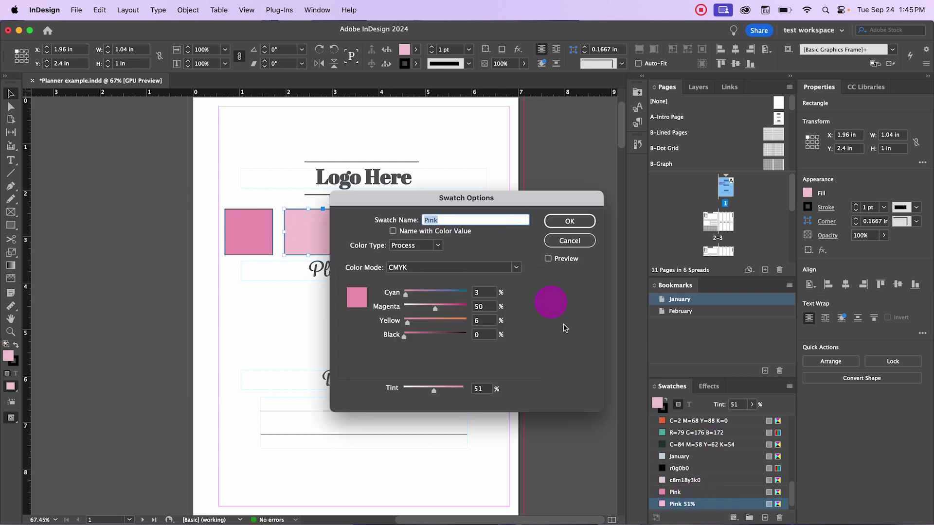
click(579, 244)
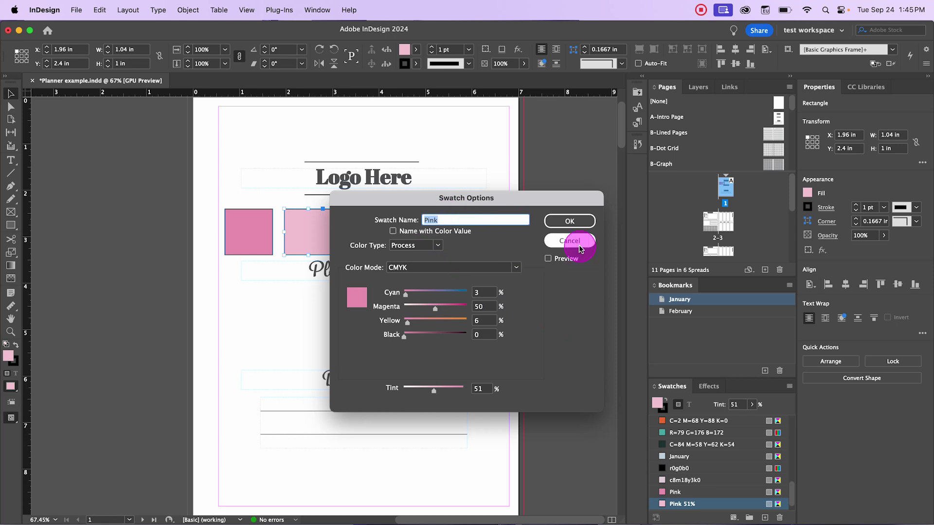
click(672, 507)
drag(673, 507, 246, 222)
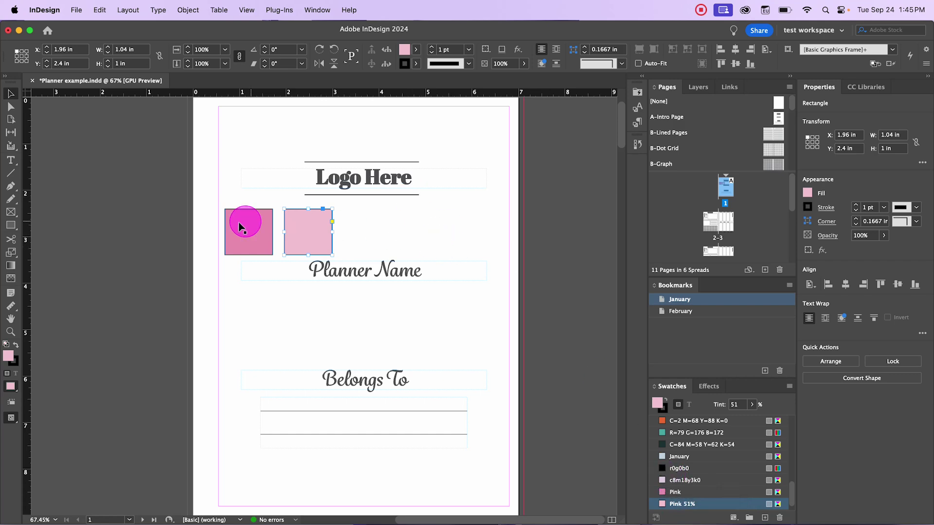
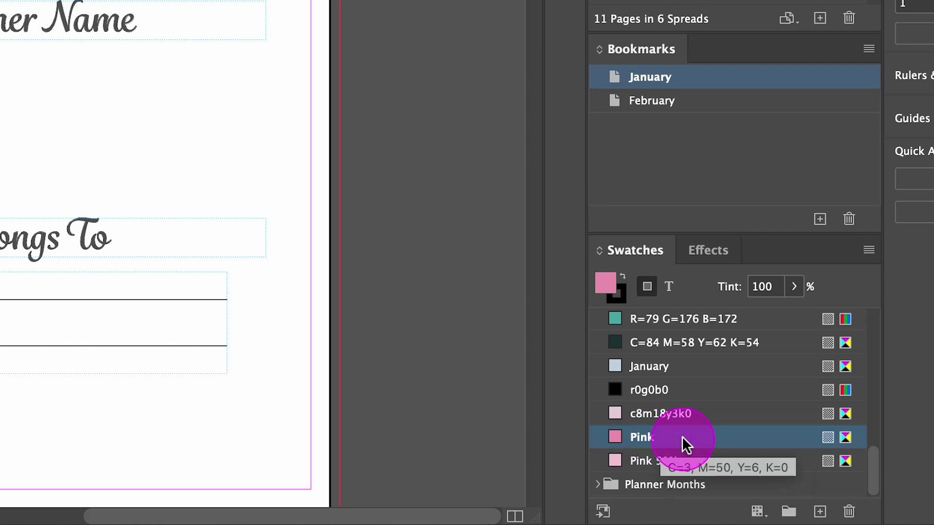
Step: Put the Pink swatch into a new colour group named January
click(792, 513)
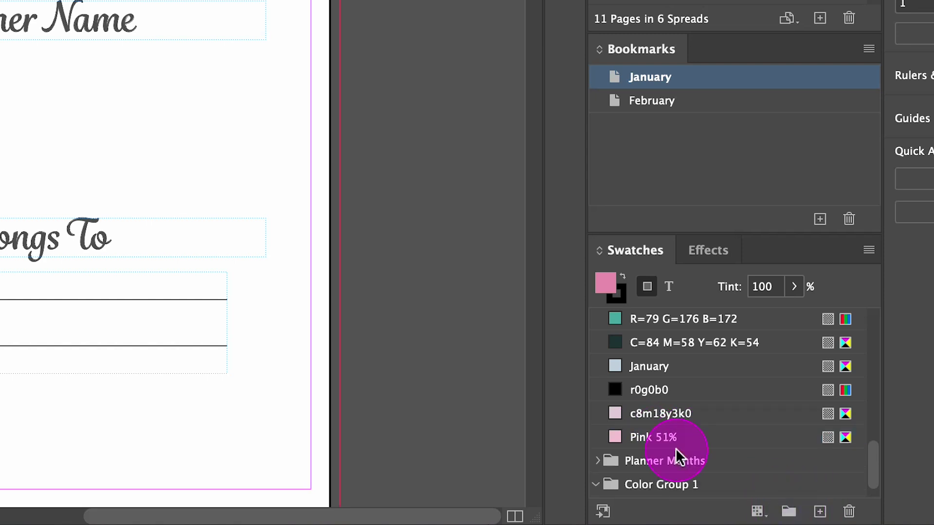
double_click(674, 460)
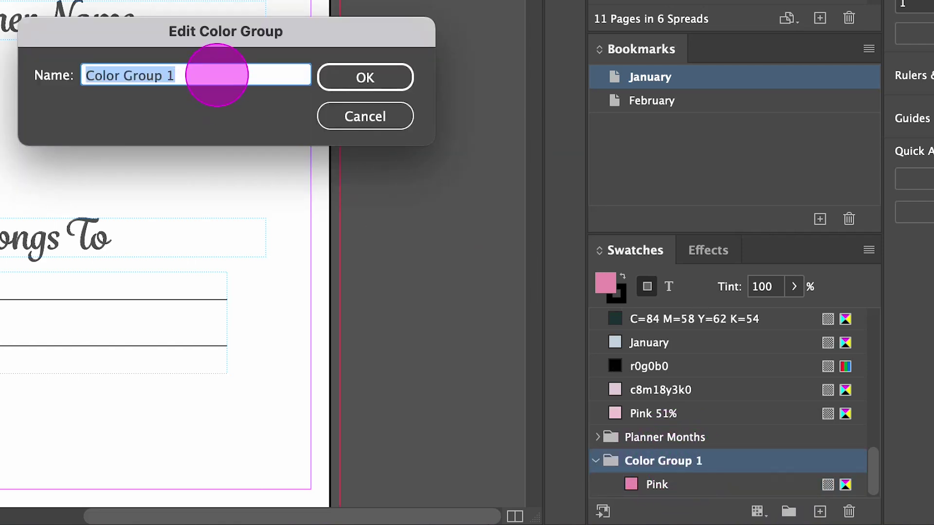
text(January)
click(363, 77)
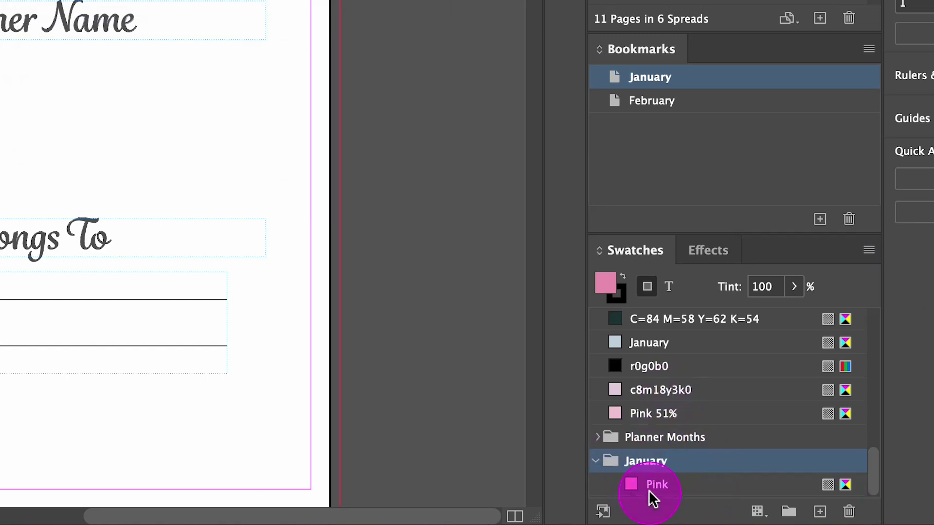
Step: Move the Pink 51% swatch into the January group and collapse it
click(598, 461)
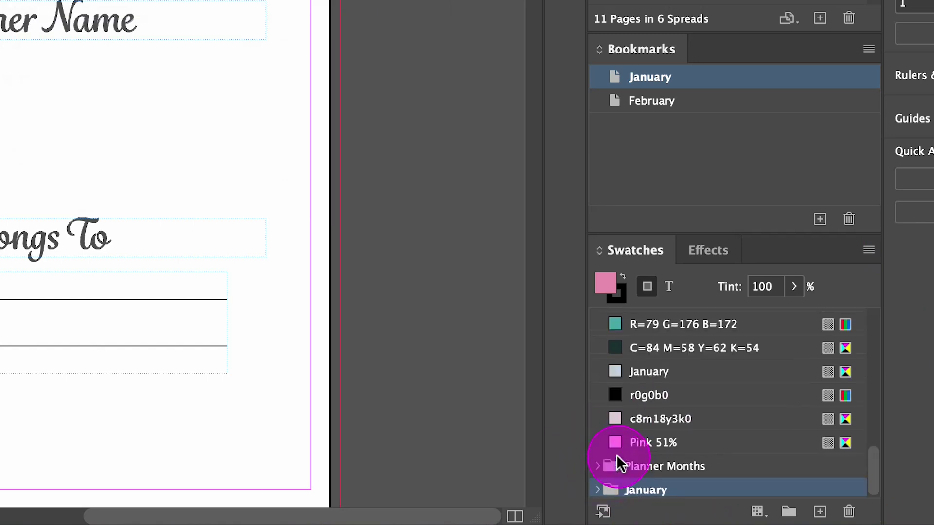
click(598, 484)
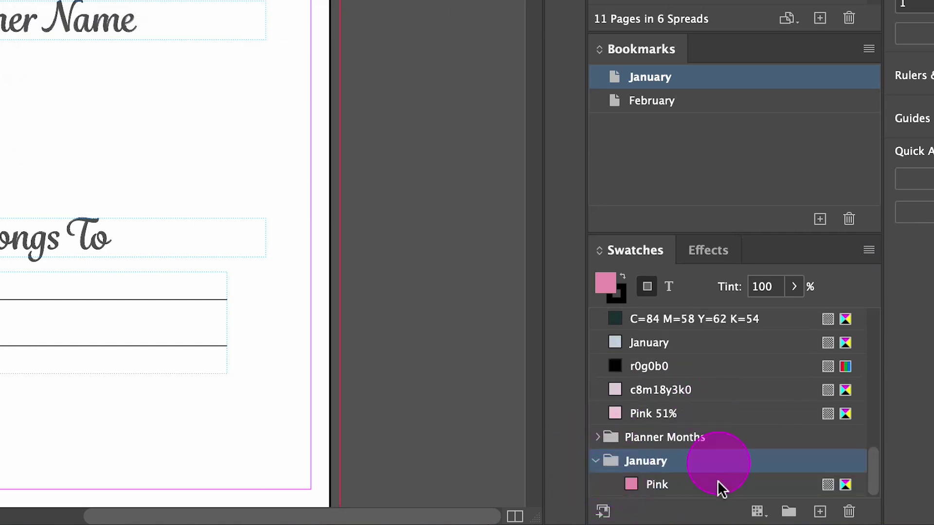
click(676, 415)
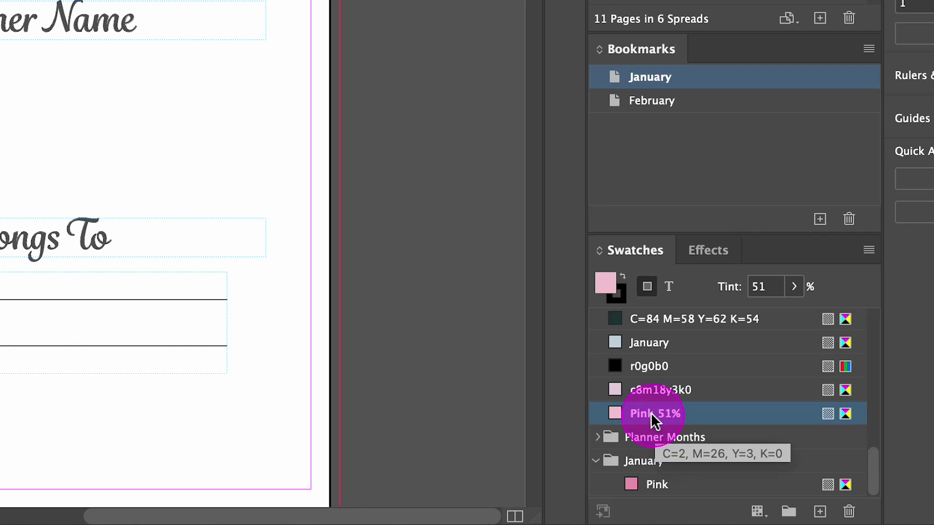
drag(651, 413, 652, 471)
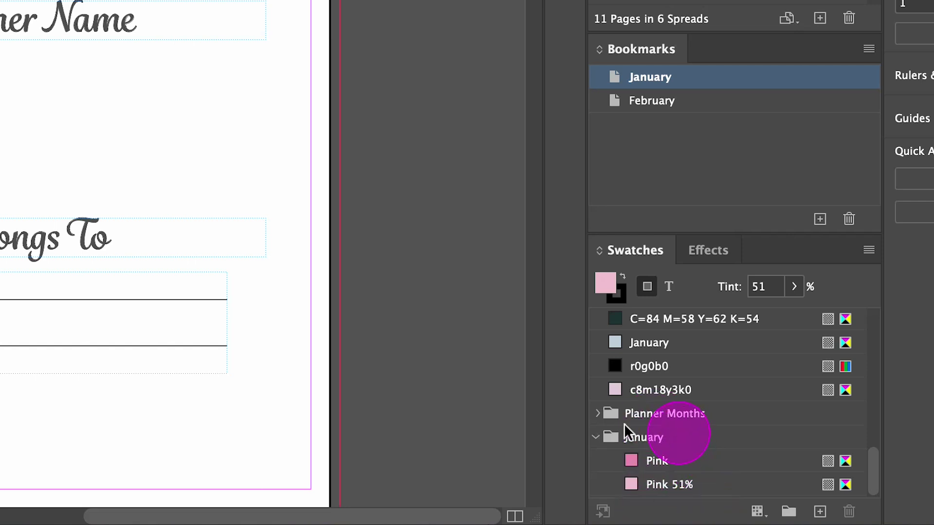
click(597, 437)
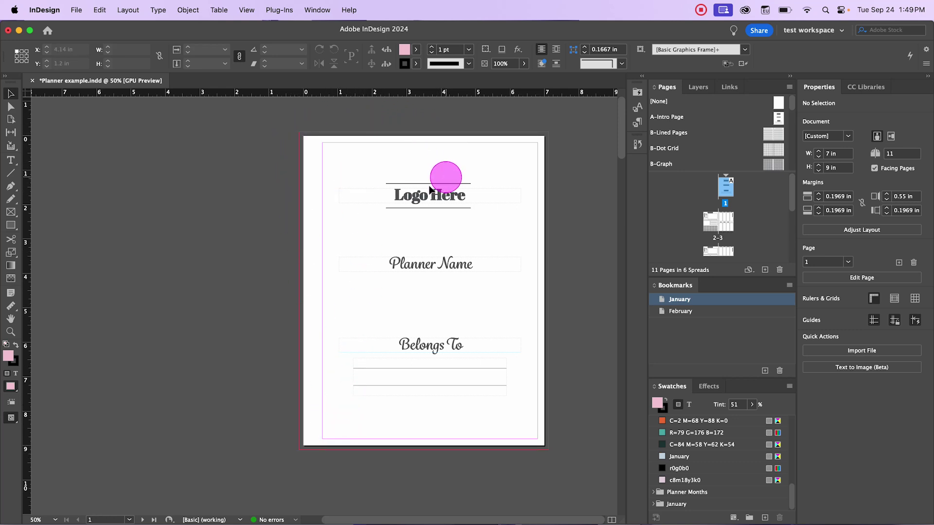
Step: Display the Weekly Plan spread on pages 2–3 with the Selection tool active
click(717, 225)
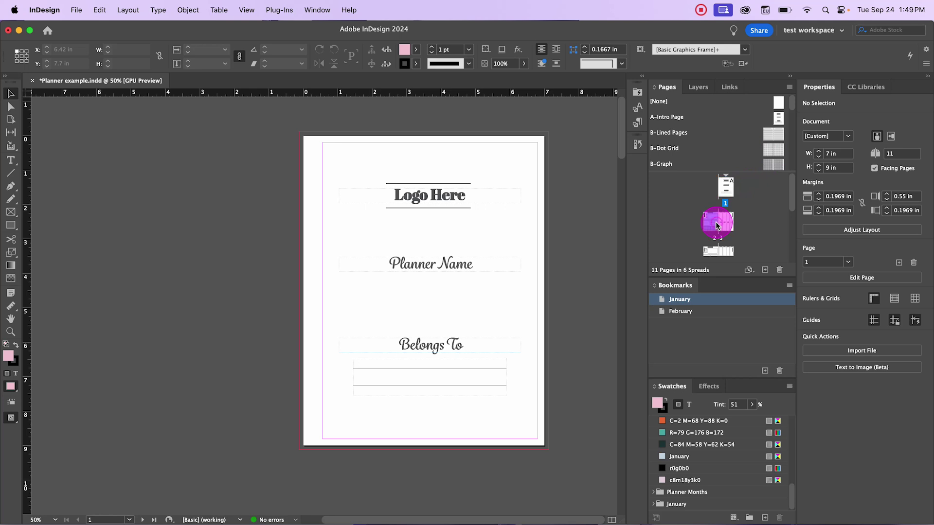
click(717, 225)
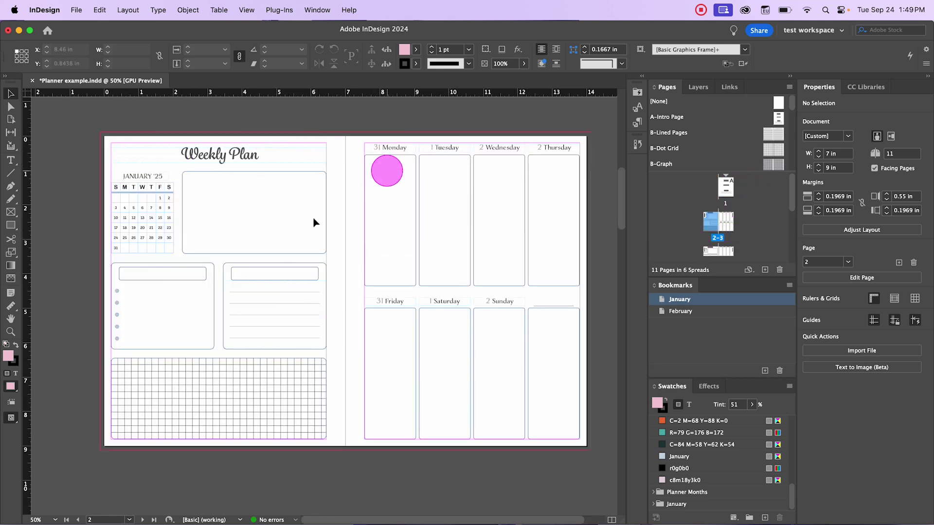
click(166, 119)
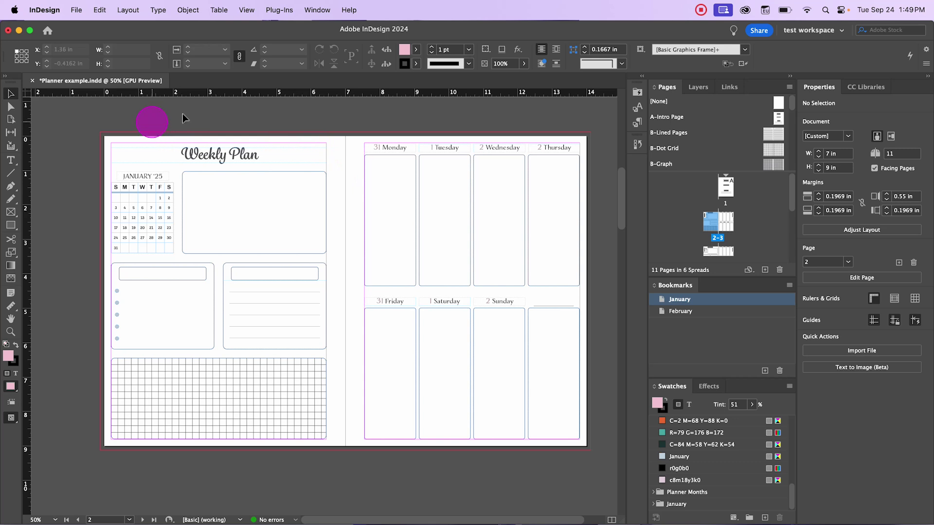
click(12, 94)
Step: Toggle between Preview and Normal screen modes to see the spread without guides
key(w)
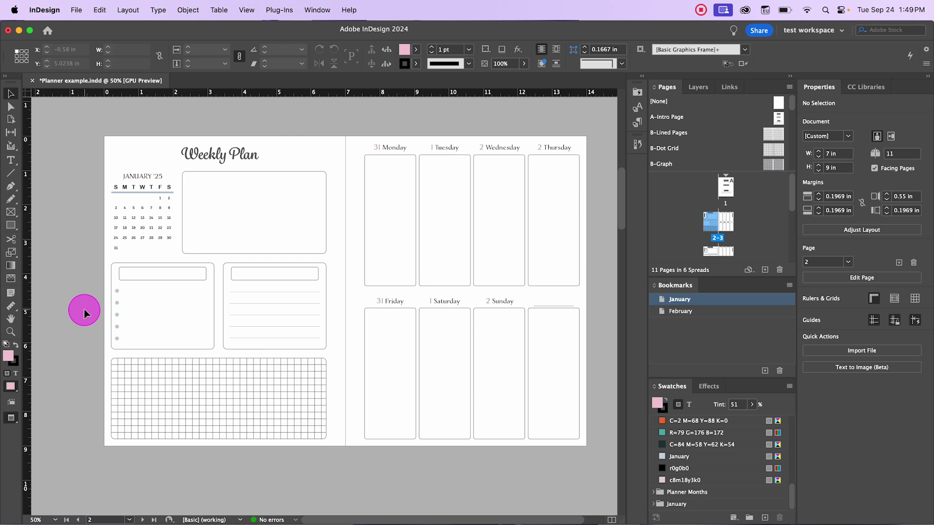
key(w)
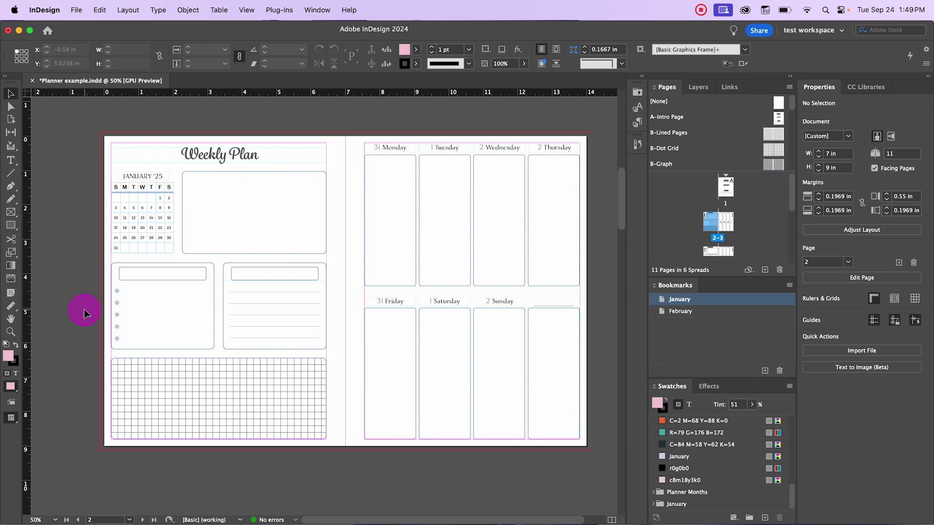
key(w)
key(w)
key(w)
key(w)
Step: Open the User Interface Scaling preferences and try different UI Sizing slider positions
click(97, 13)
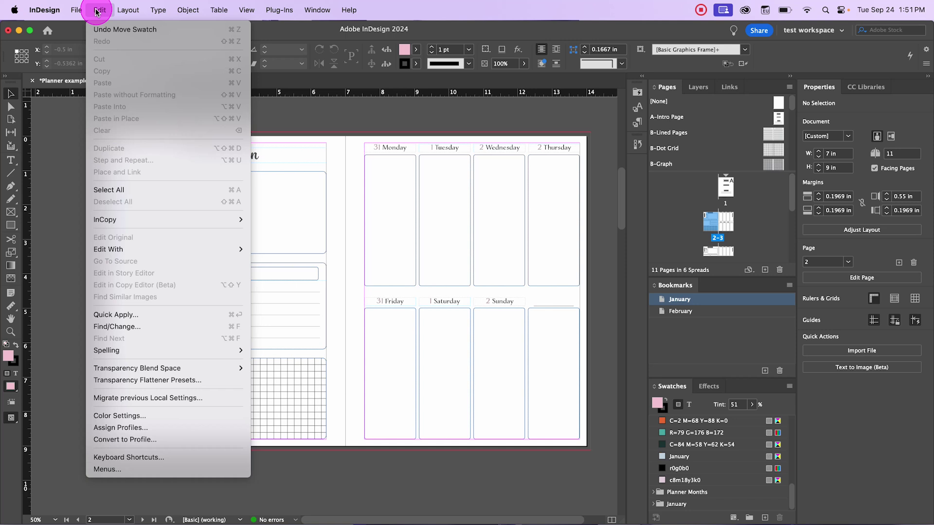
mouse_move(44, 14)
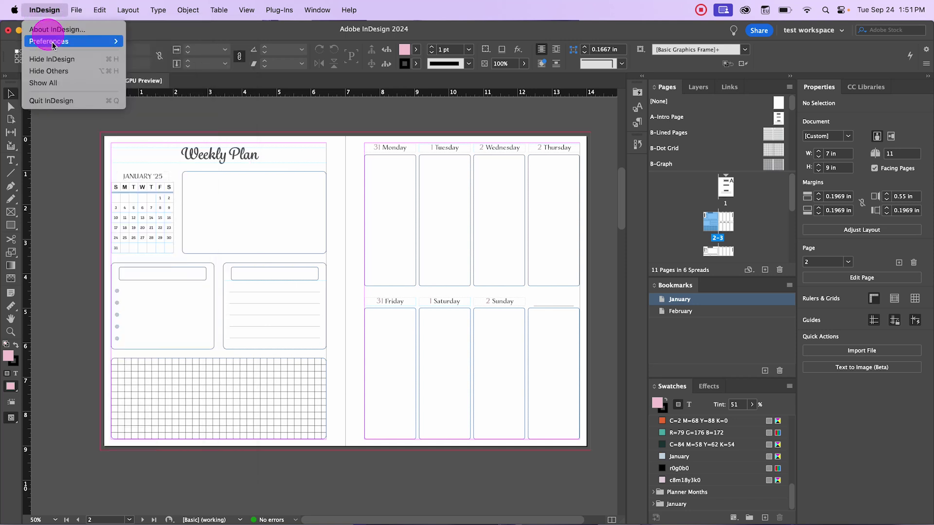
mouse_move(48, 42)
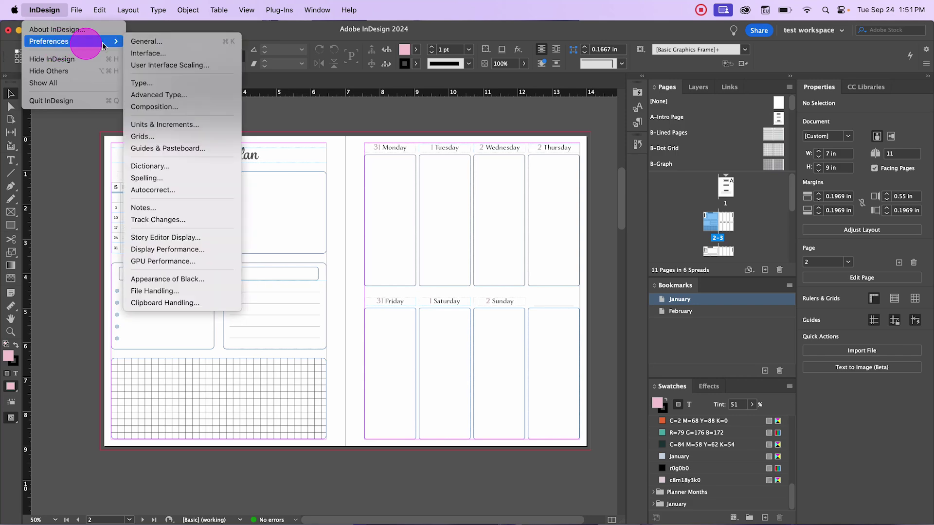
click(217, 68)
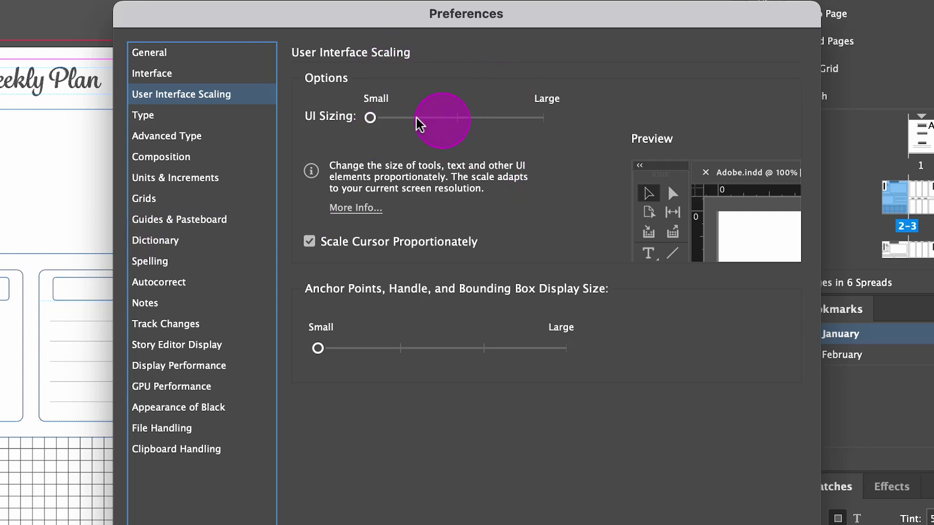
drag(370, 117, 477, 121)
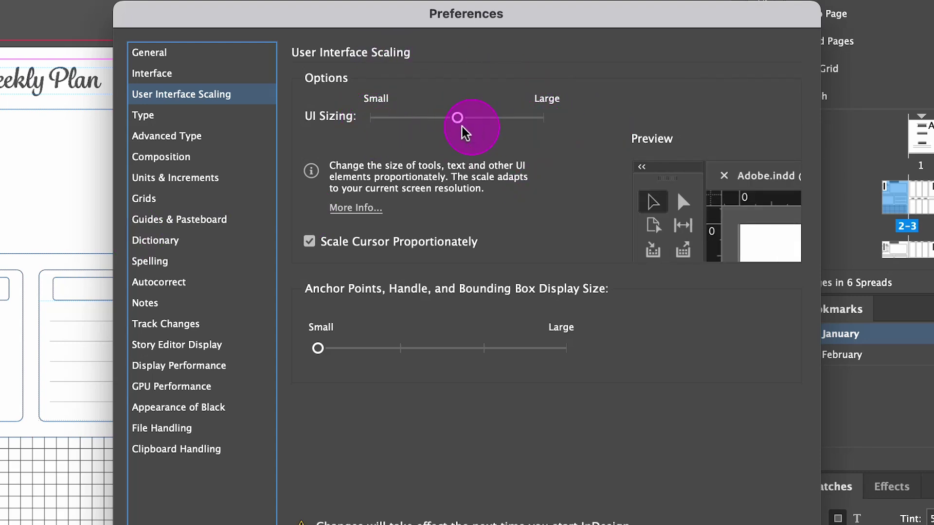
drag(457, 119, 373, 119)
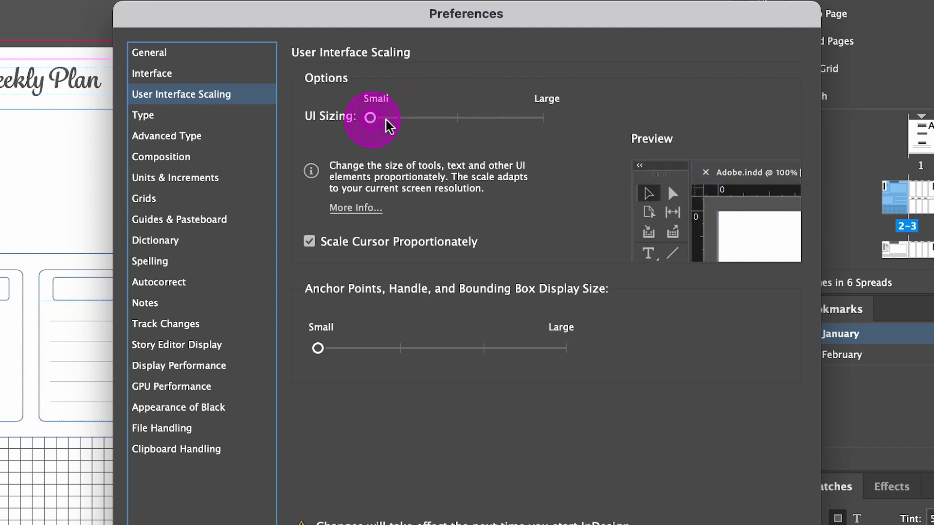
drag(370, 118, 565, 124)
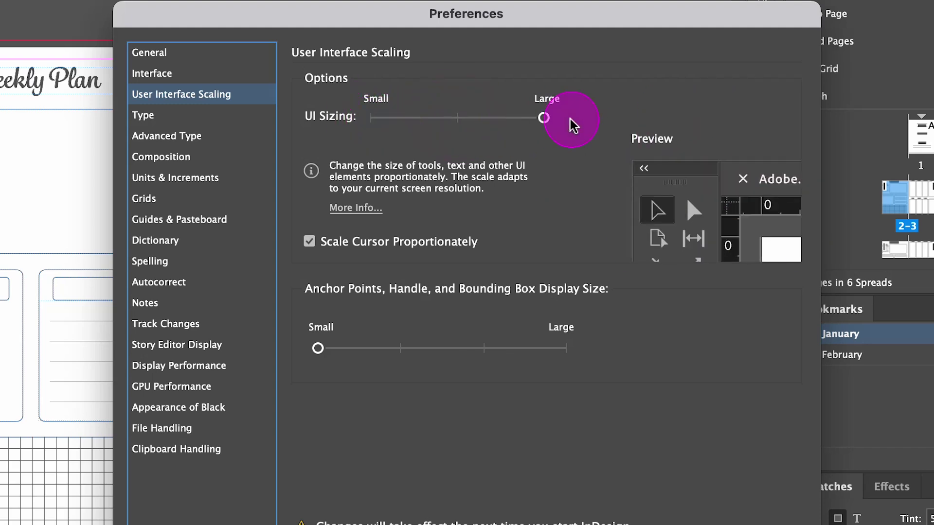
drag(542, 118, 381, 125)
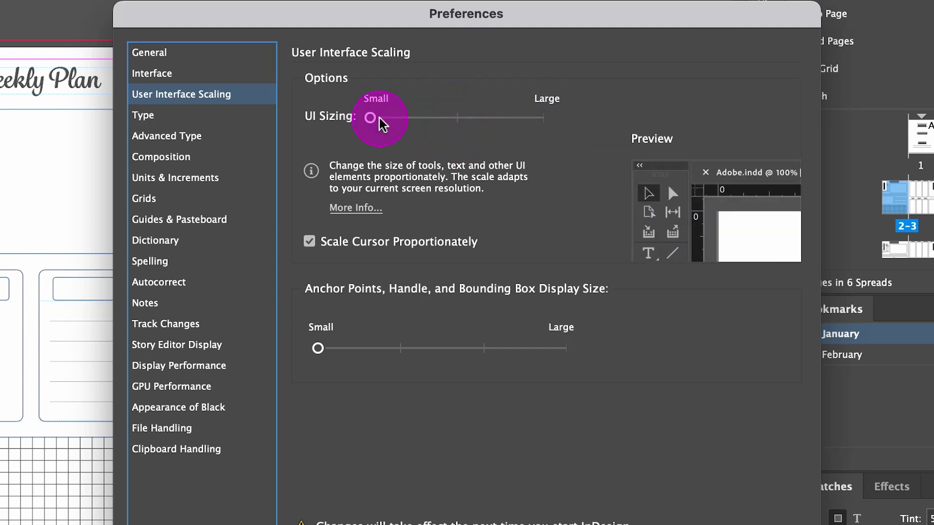
Step: Enlarge the anchor point and handle size, set UI Sizing to Large, and apply
click(484, 348)
click(627, 475)
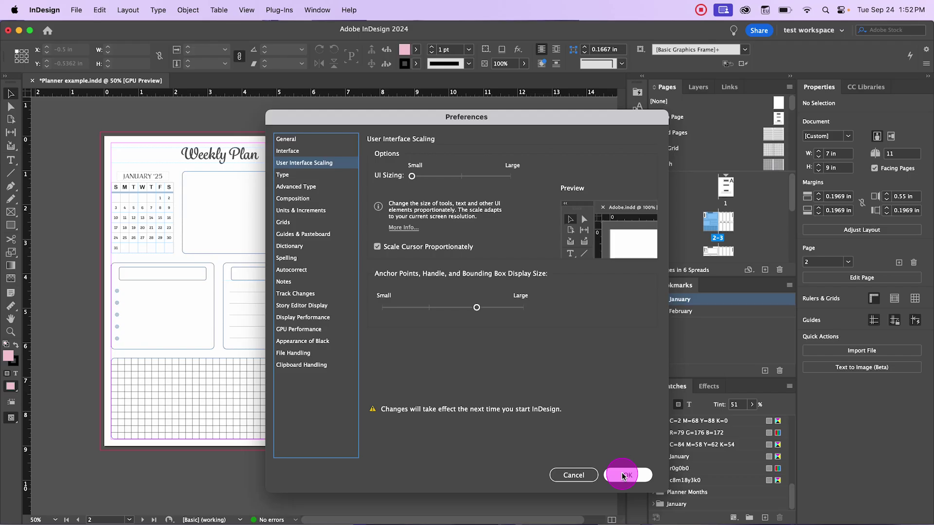
drag(624, 476, 574, 417)
drag(478, 390, 510, 176)
click(477, 309)
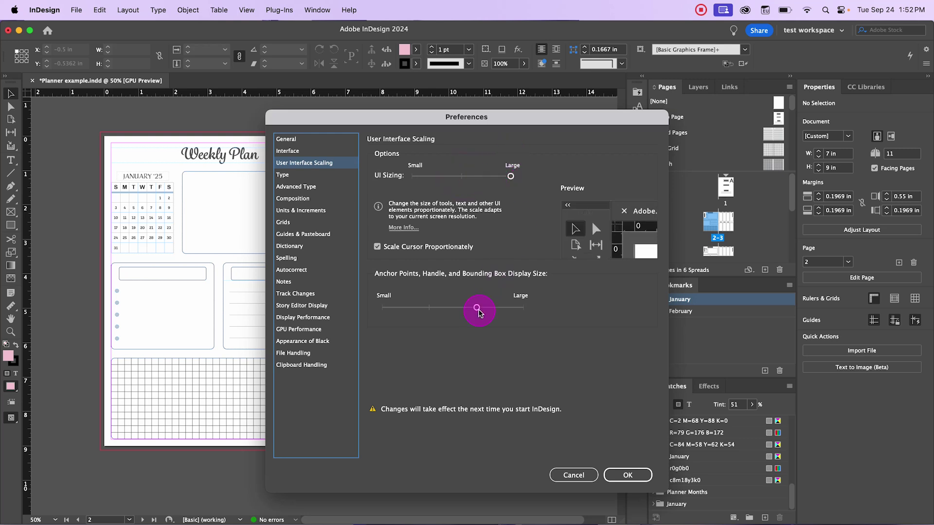
click(627, 476)
Step: Restart InDesign now, saving Planner example.indd when prompted
click(565, 322)
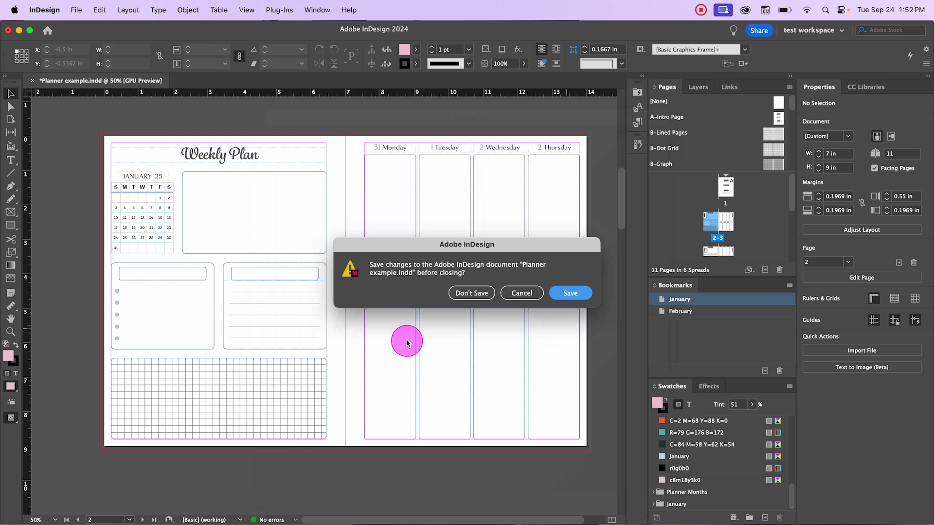
click(476, 293)
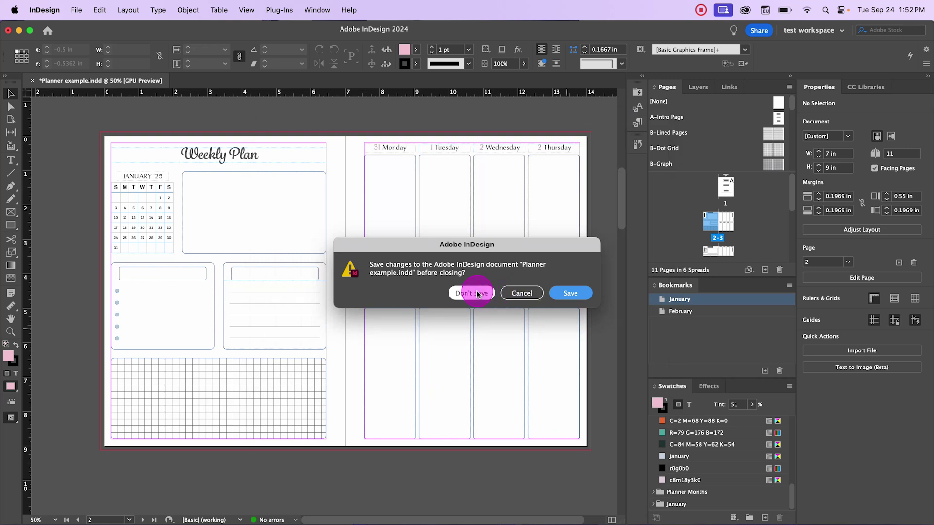
click(565, 293)
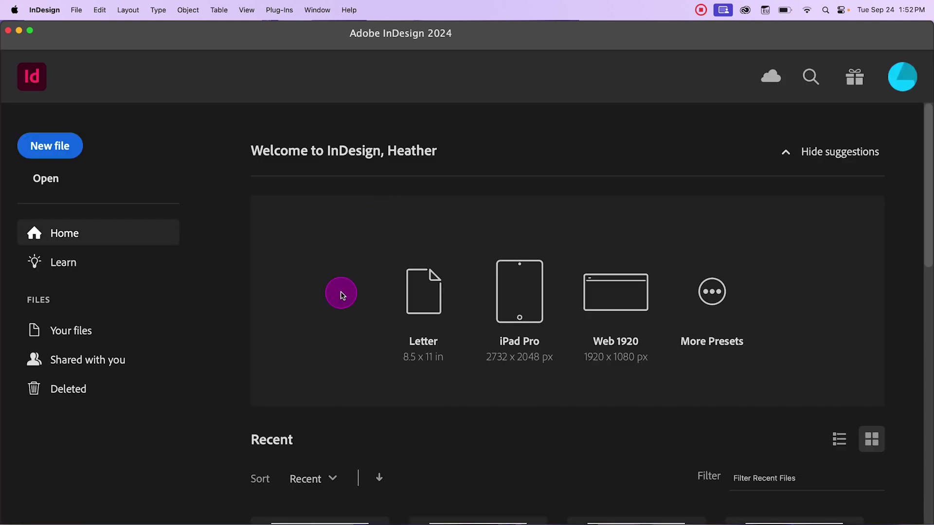
Step: Reopen Planner example.indd from the Home screen's recent files
scroll(347, 284, down, 1)
scroll(348, 364, down, 5)
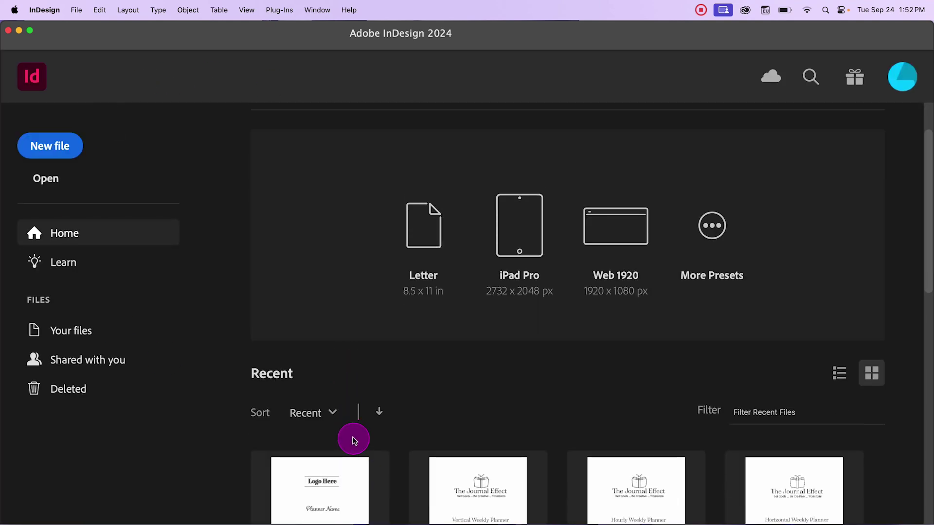
click(432, 492)
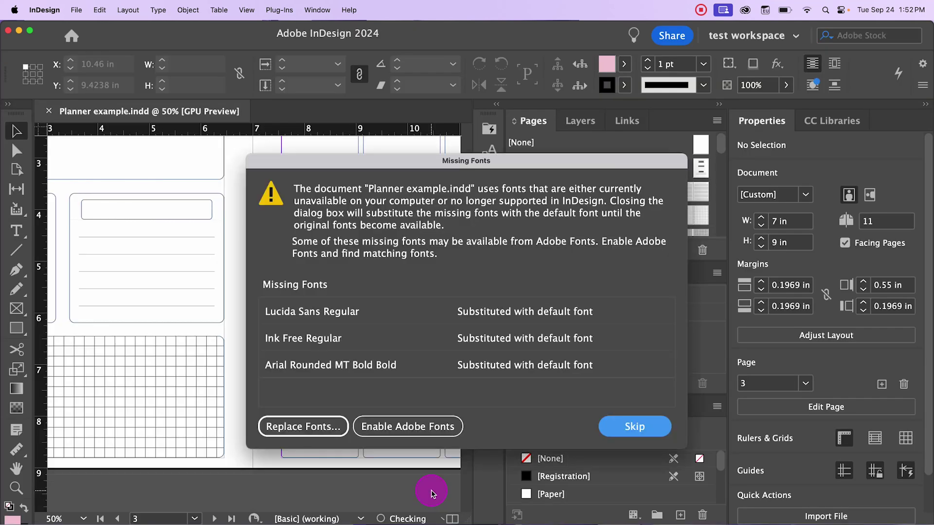
Step: Dismiss the missing-fonts warning, narrow the panels, and fit the Weekly Plan spread in view
click(641, 427)
scroll(364, 385, up, 5)
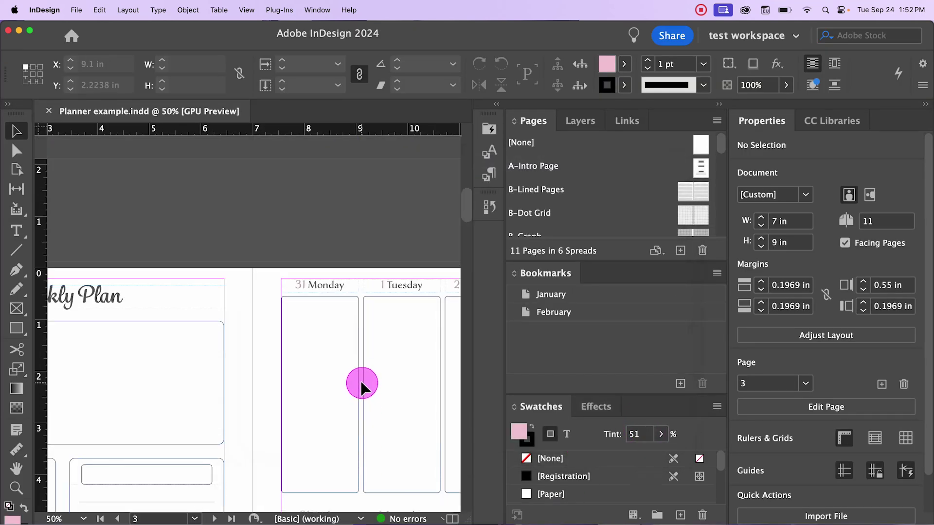
scroll(363, 375, down, 2)
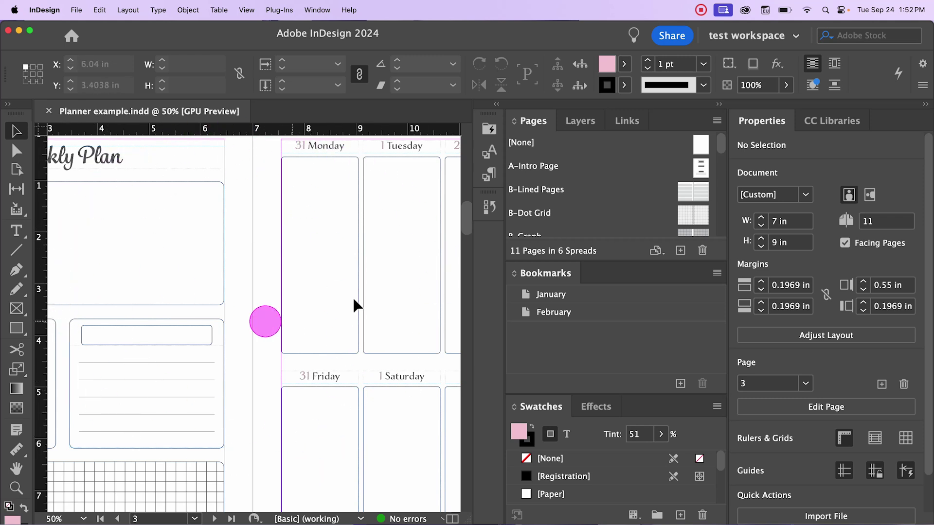
drag(503, 278, 529, 278)
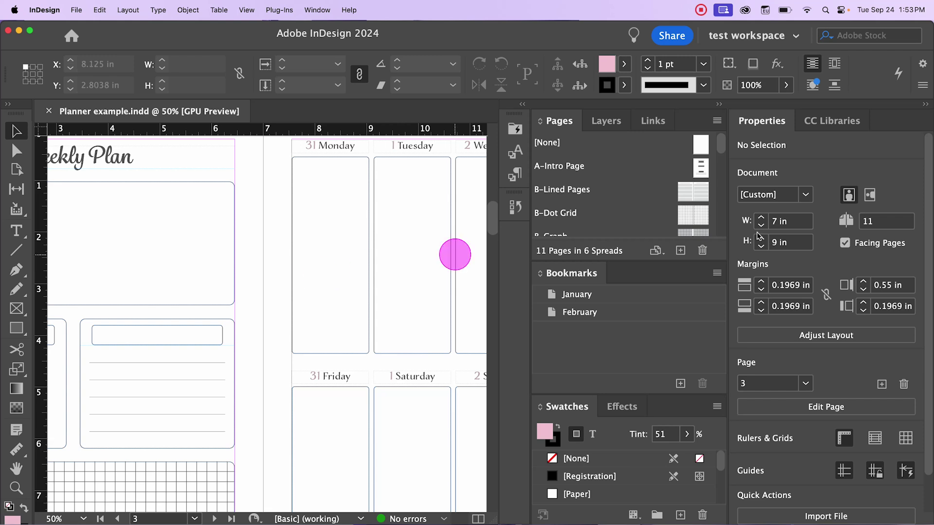
scroll(351, 266, down, 1)
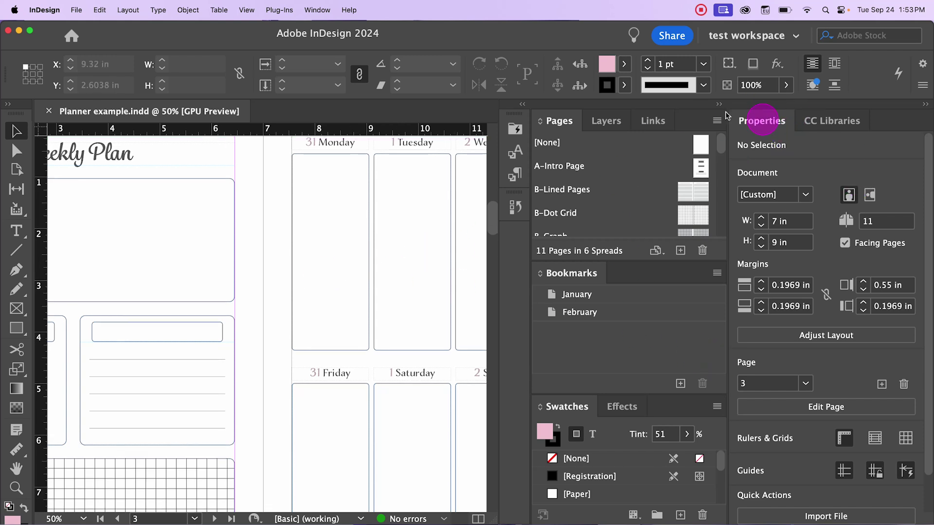
drag(217, 284, 174, 274)
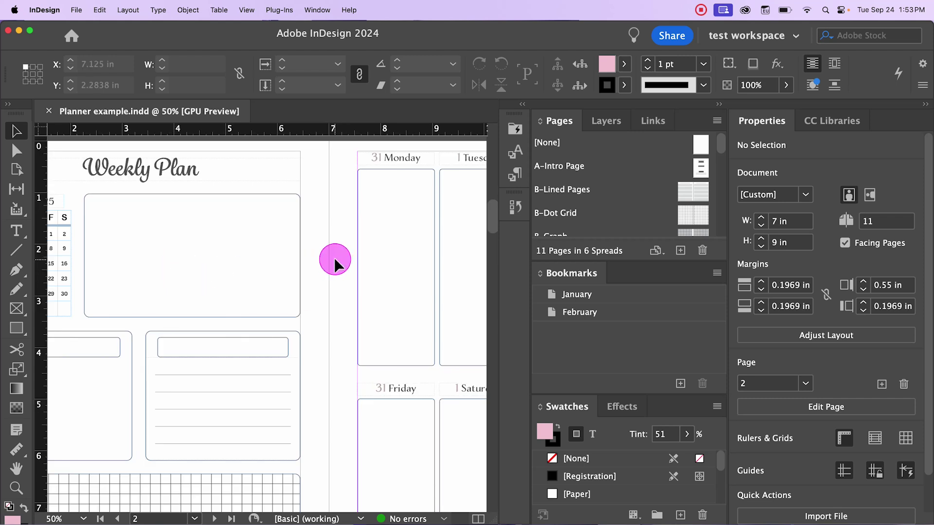
drag(328, 260, 375, 268)
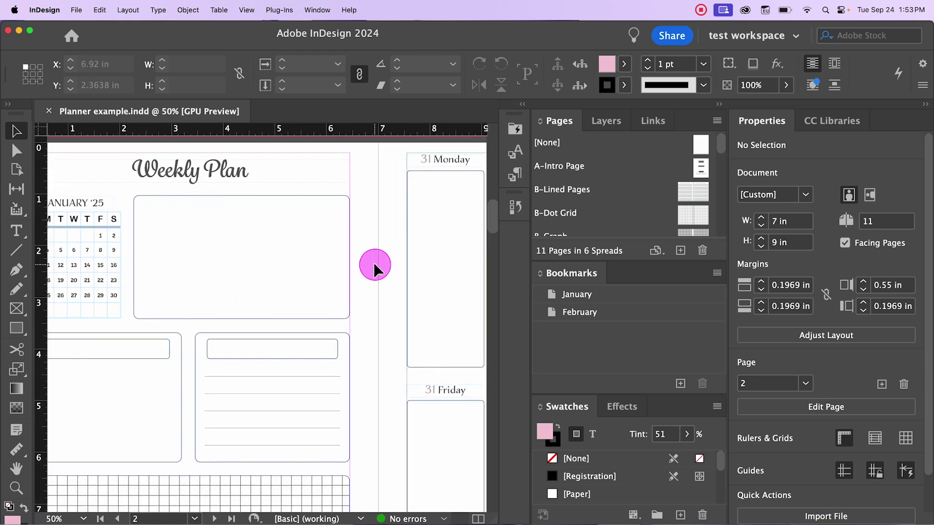
Step: Browse the File menu and the InDesign Preferences submenu
click(77, 9)
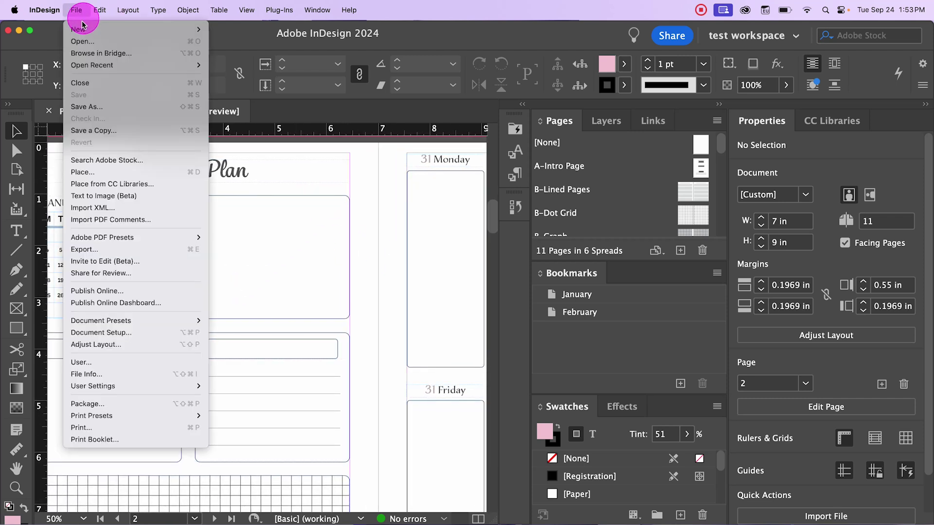
mouse_move(44, 10)
mouse_move(47, 42)
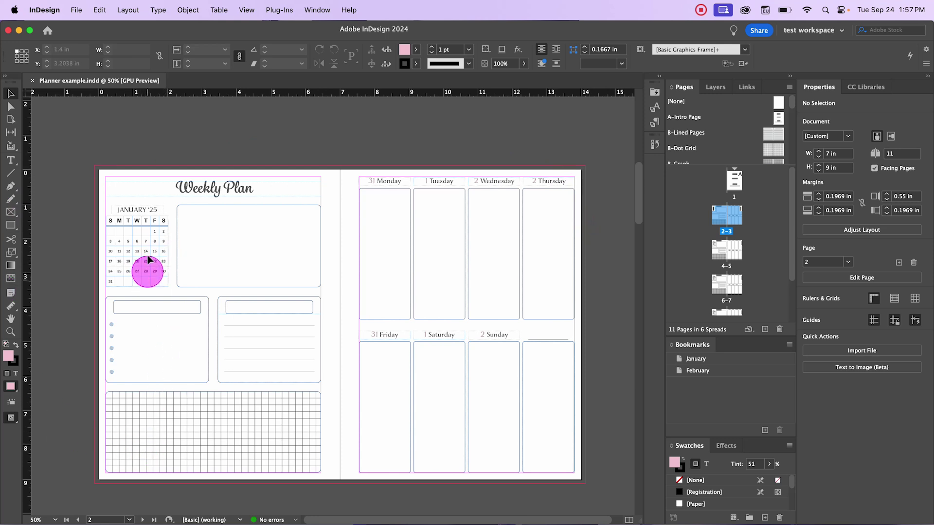
click(172, 210)
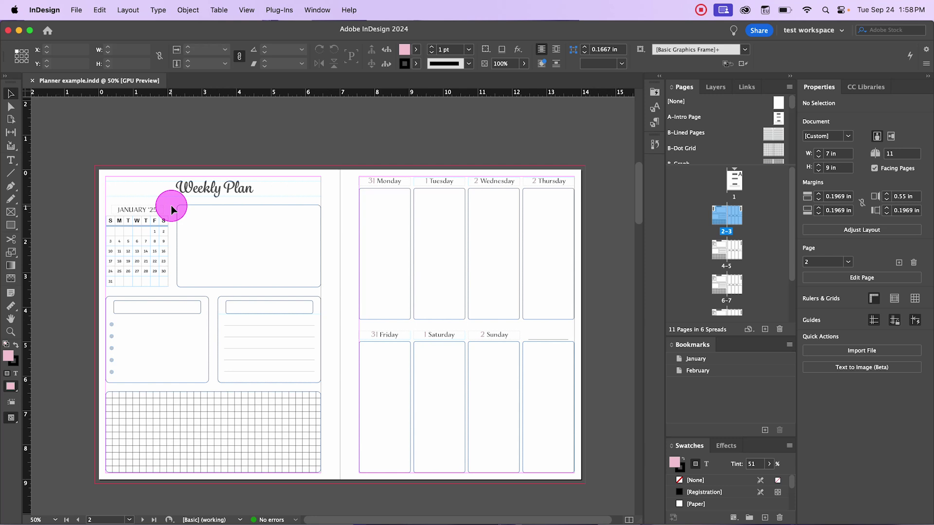
key(super+1)
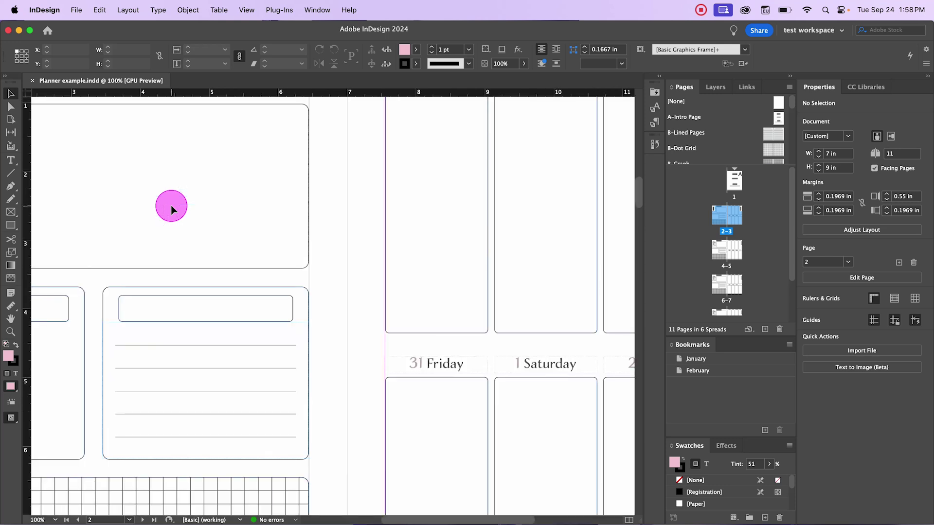
drag(428, 519, 371, 519)
scroll(358, 484, up, 3)
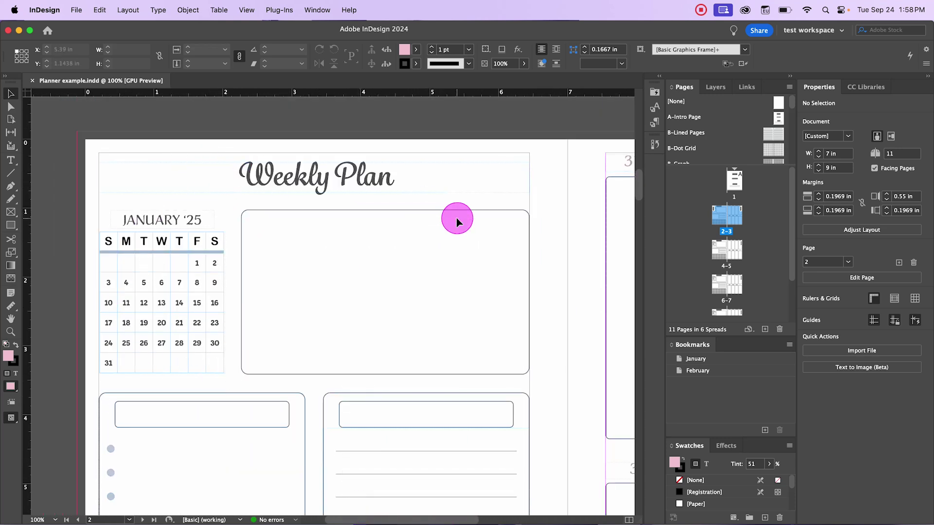
scroll(456, 218, down, 1)
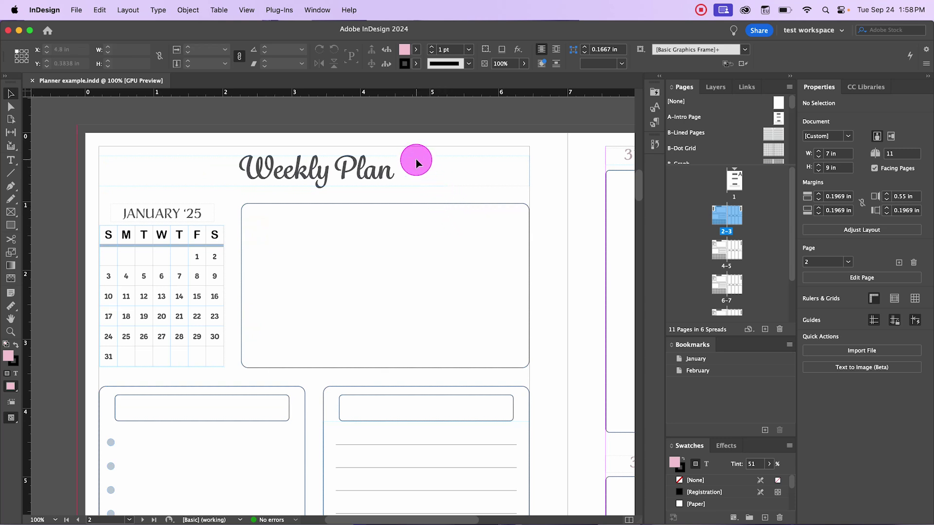
click(247, 10)
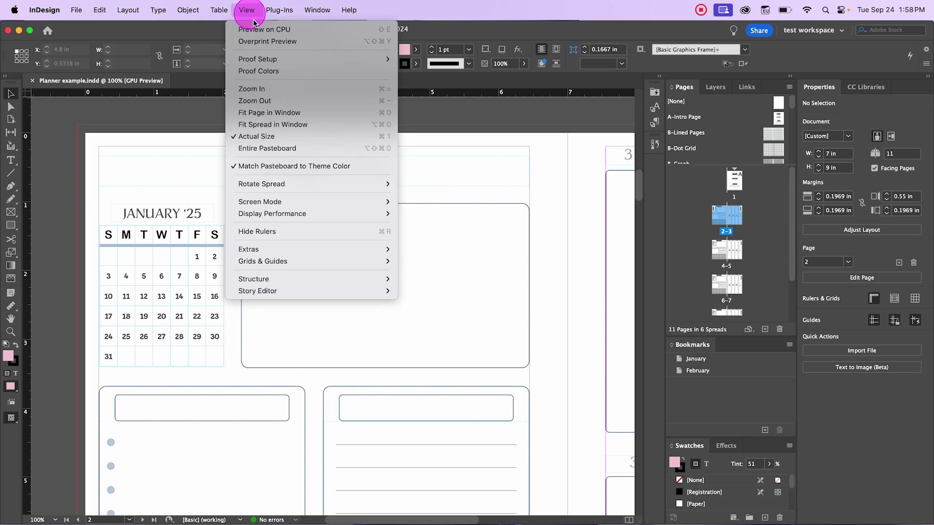
click(317, 137)
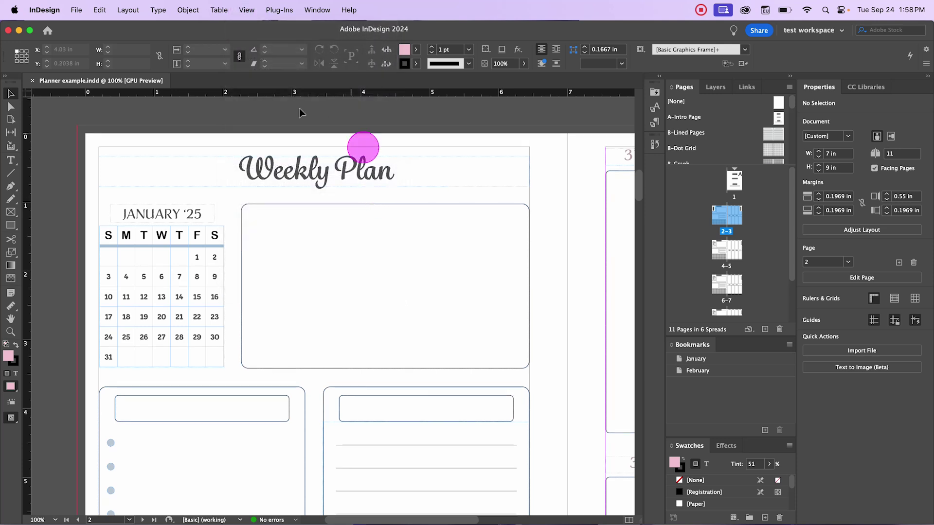
key(super+minus)
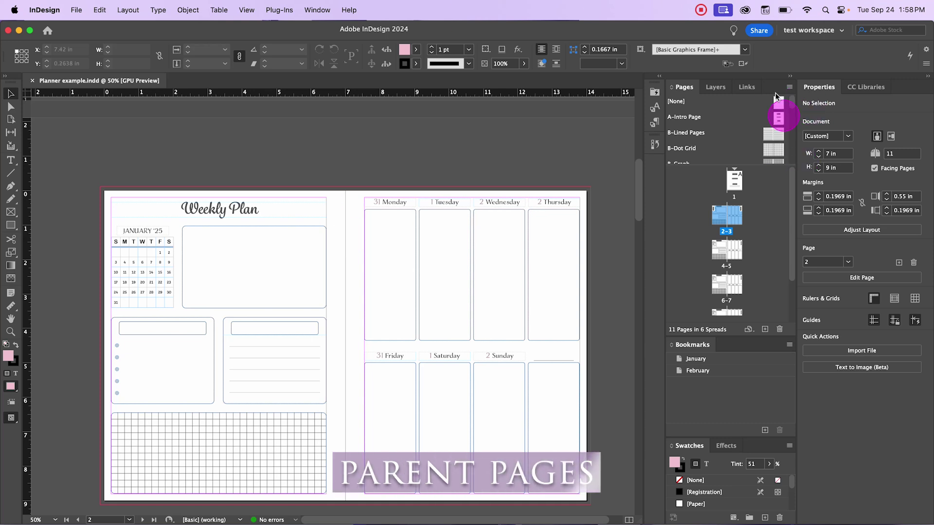
Step: Drag the [None] parent onto the Weekly Plan spread on pages 2–3
drag(784, 99, 769, 132)
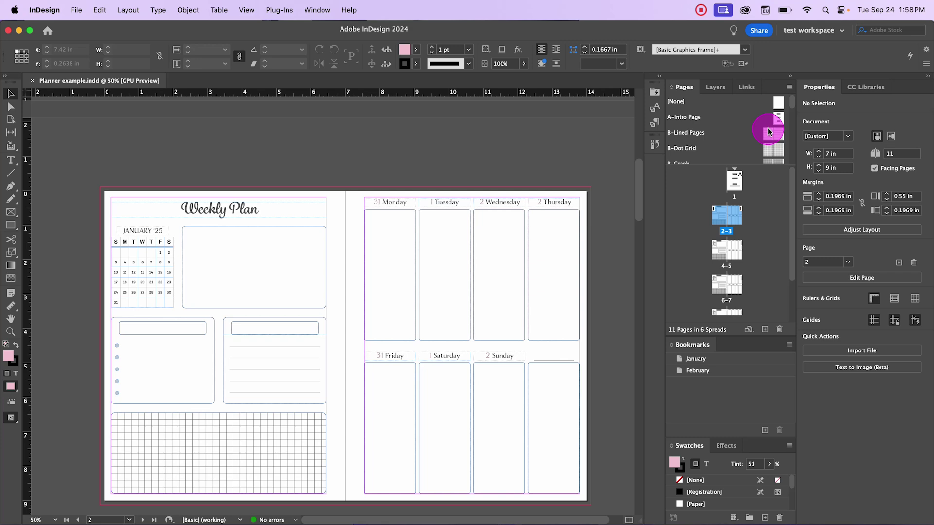
Step: View the L-Passwords parent, enlarge the parents list, and add a new blank A-Parent
scroll(768, 131, down, 10)
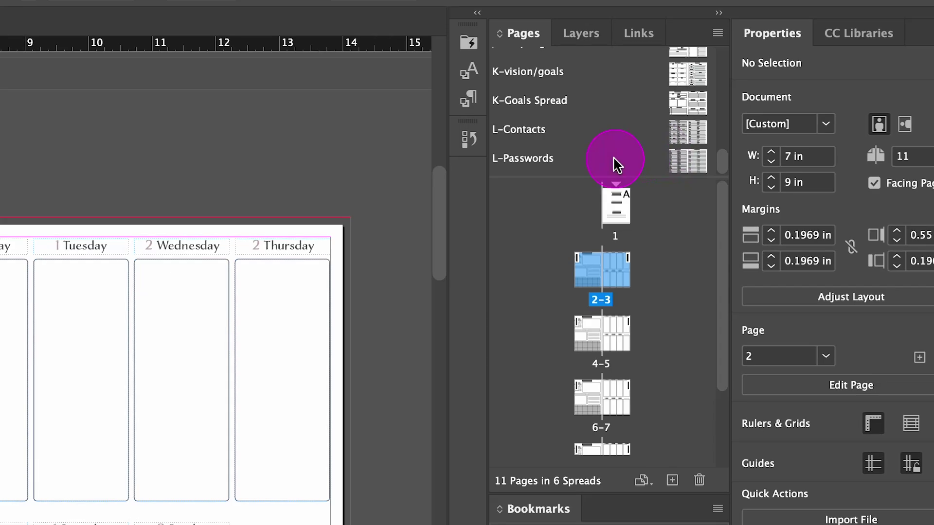
double_click(726, 156)
click(667, 485)
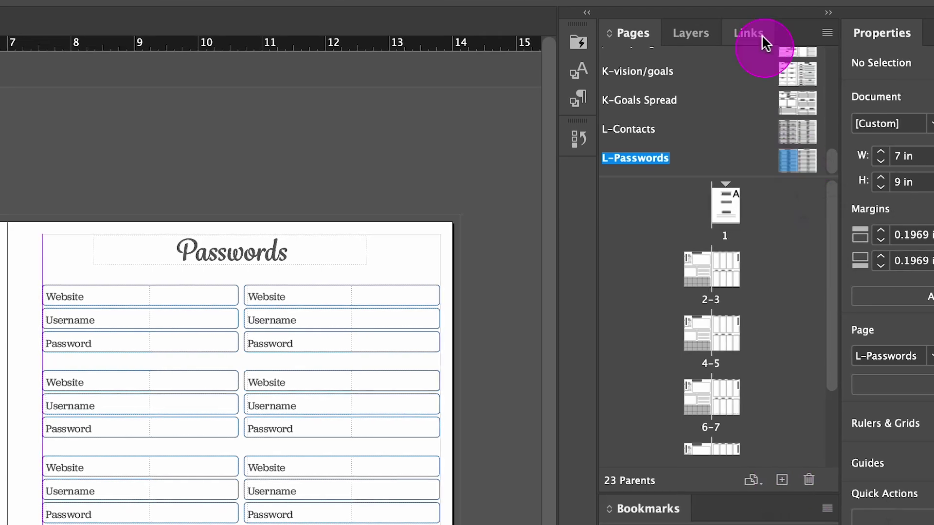
drag(703, 178, 694, 340)
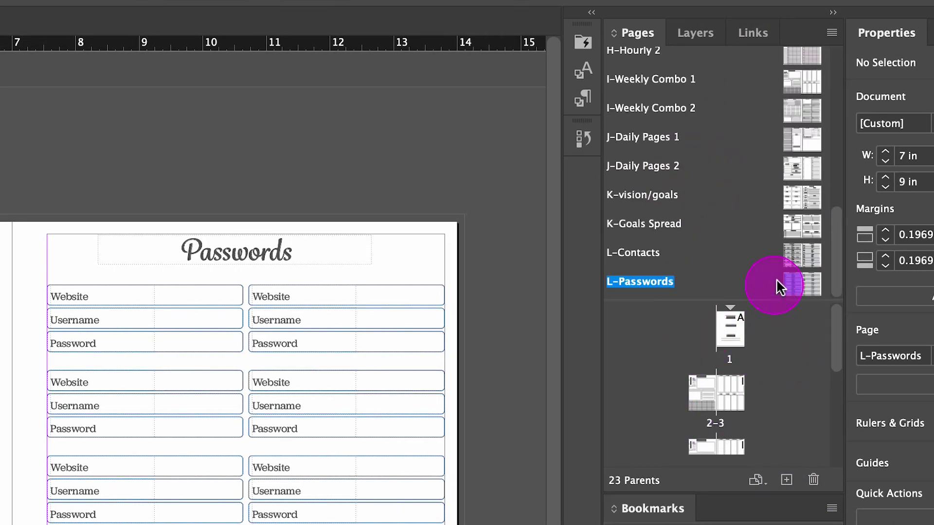
click(786, 482)
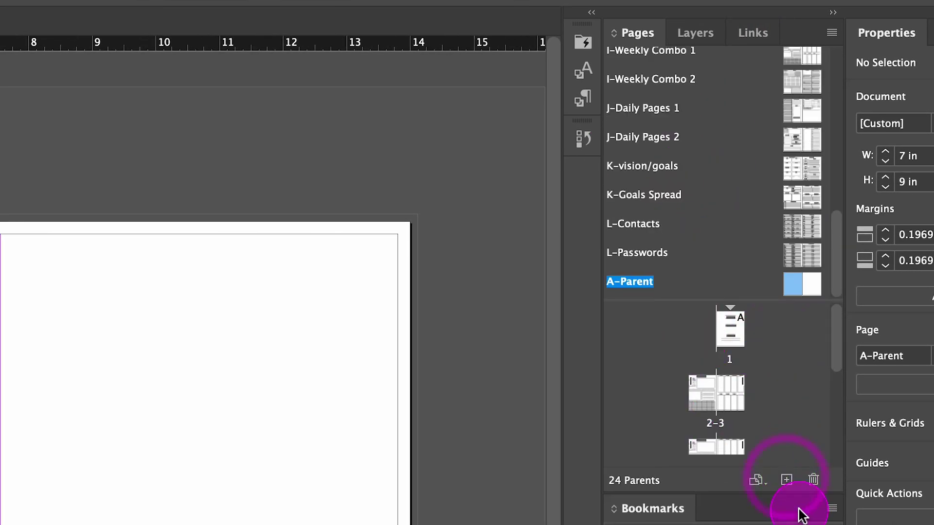
click(803, 283)
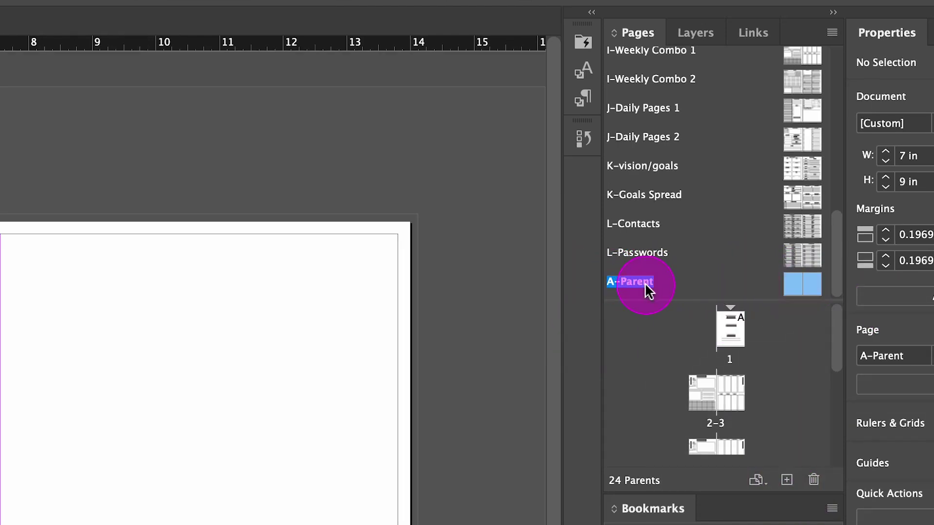
right_click(641, 285)
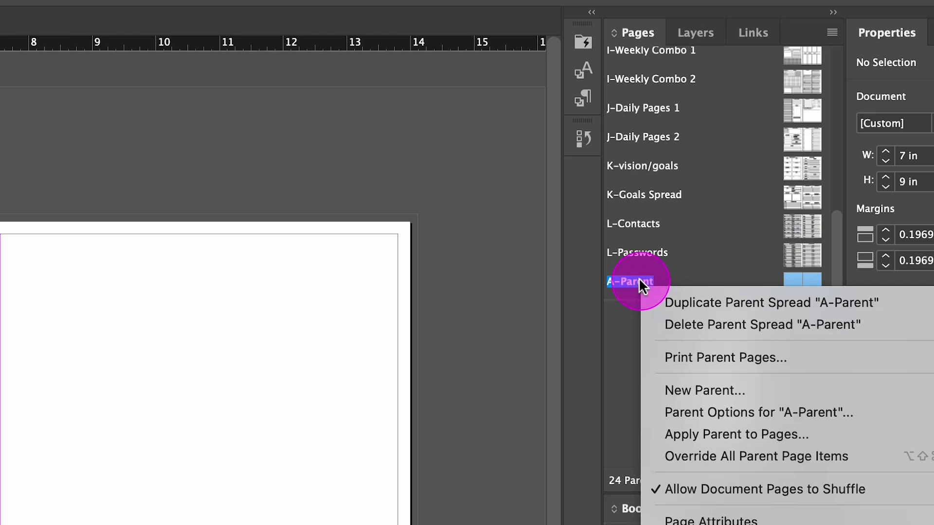
click(830, 411)
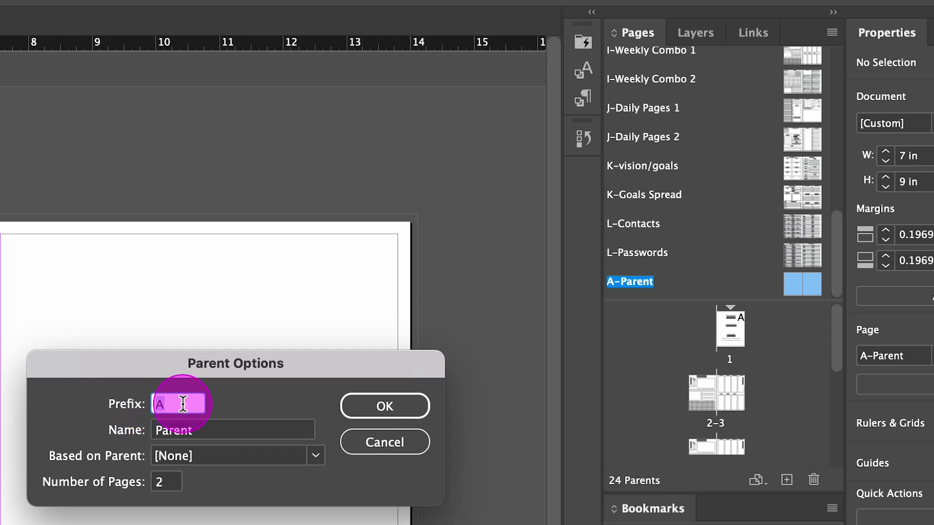
click(180, 404)
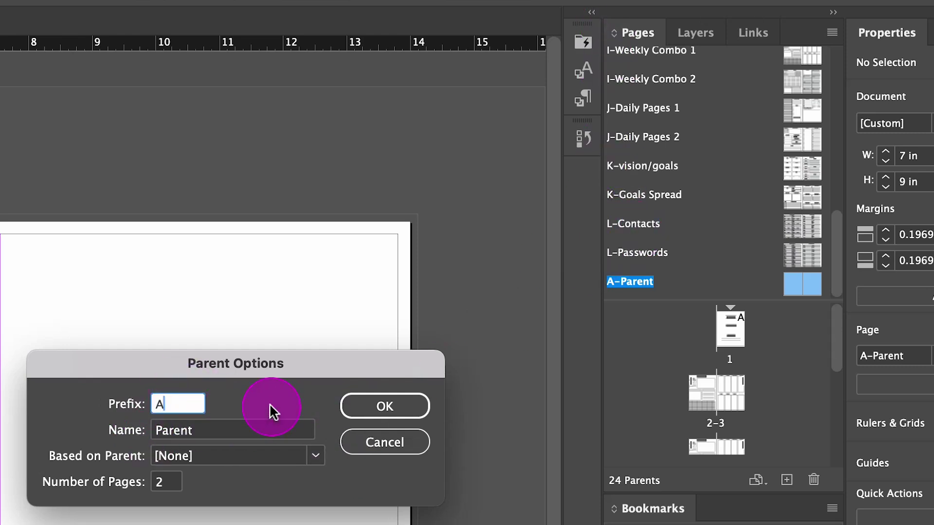
click(250, 431)
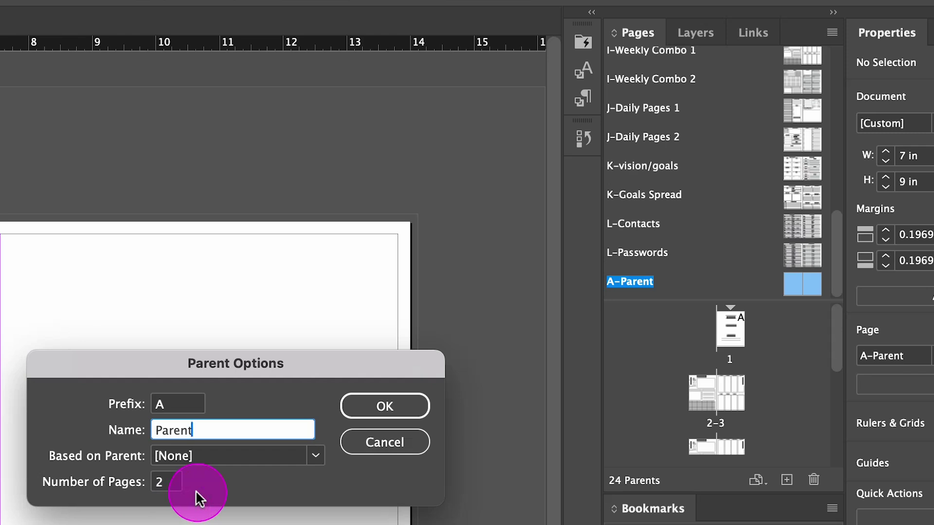
click(164, 483)
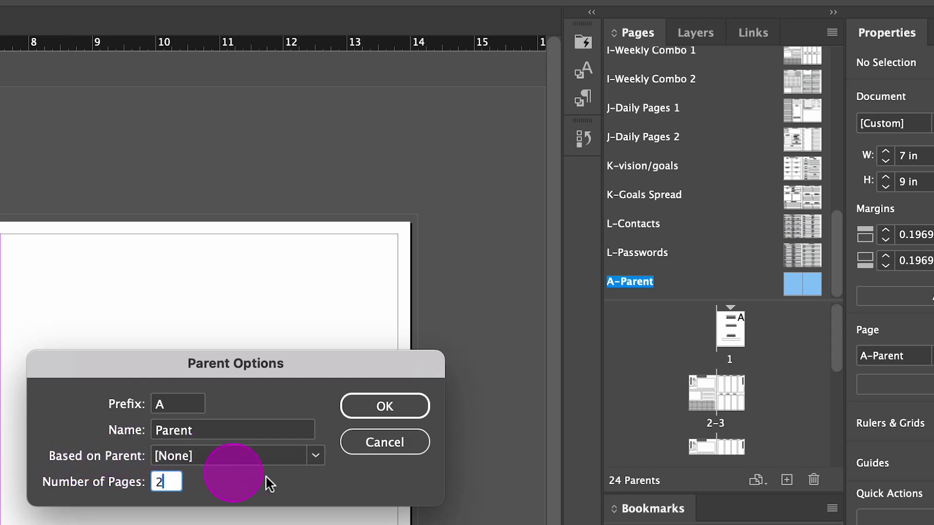
click(316, 457)
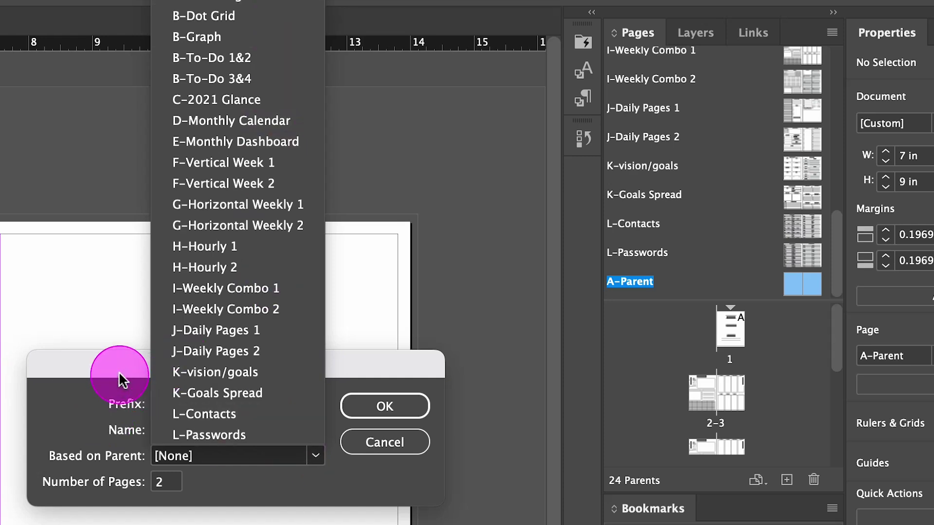
click(238, 206)
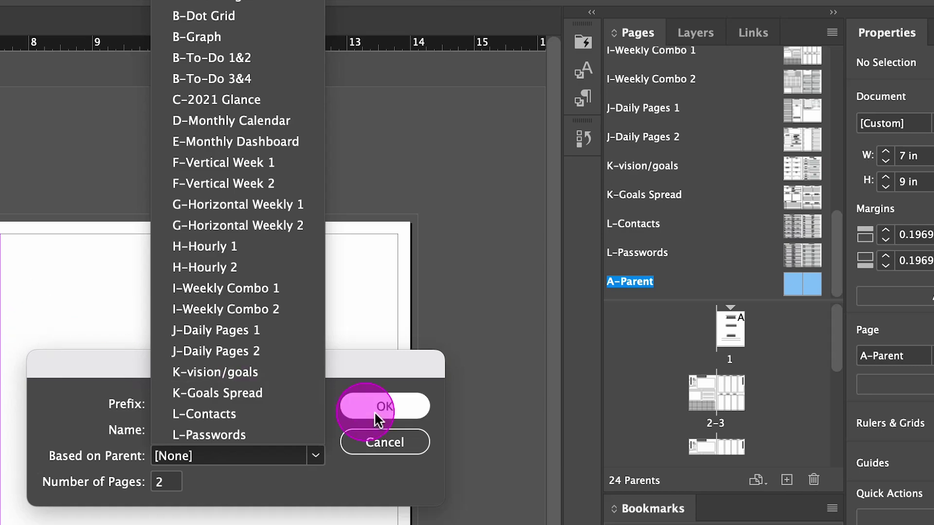
click(386, 439)
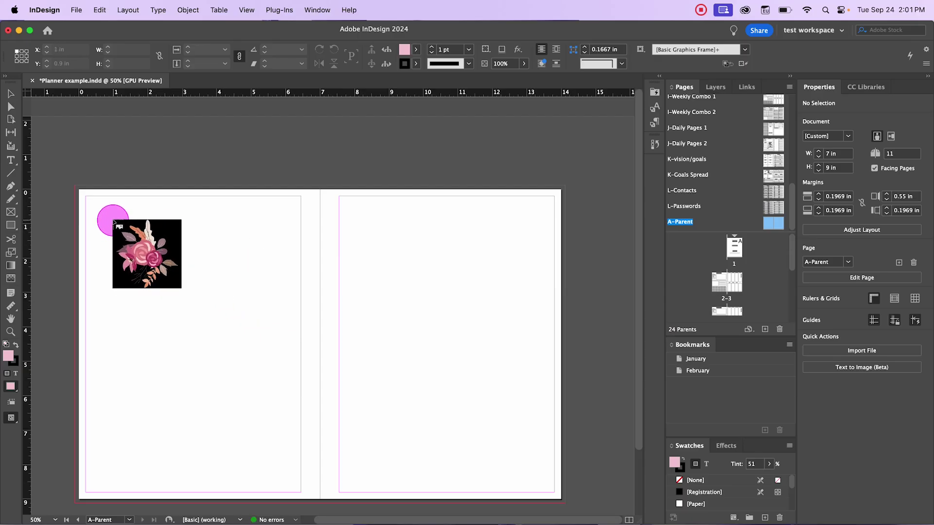
drag(113, 220, 328, 435)
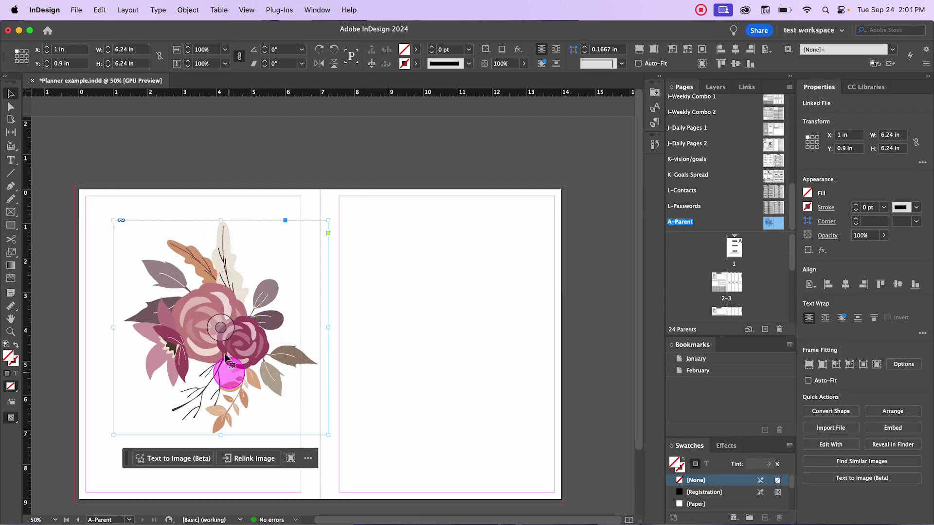
Step: Reposition the flower image in its frame and lower its opacity to about 39%
drag(219, 329, 197, 338)
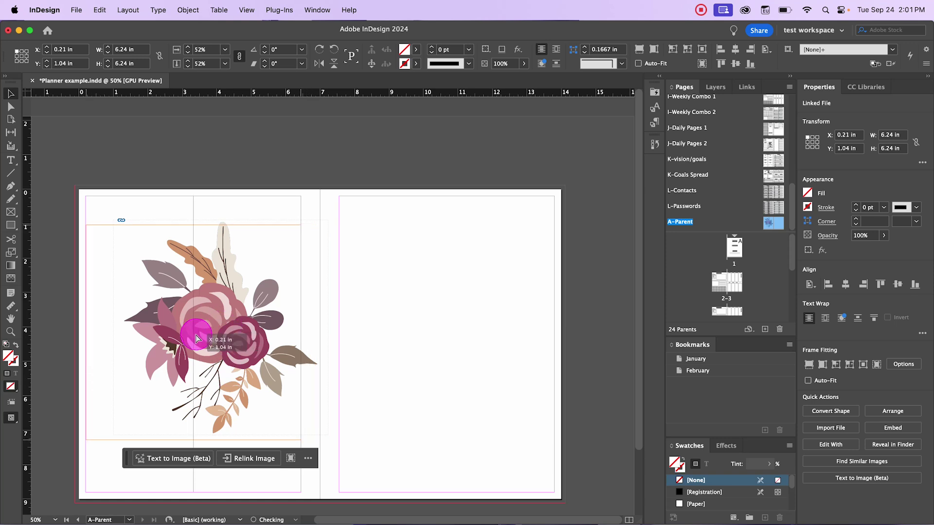
click(323, 171)
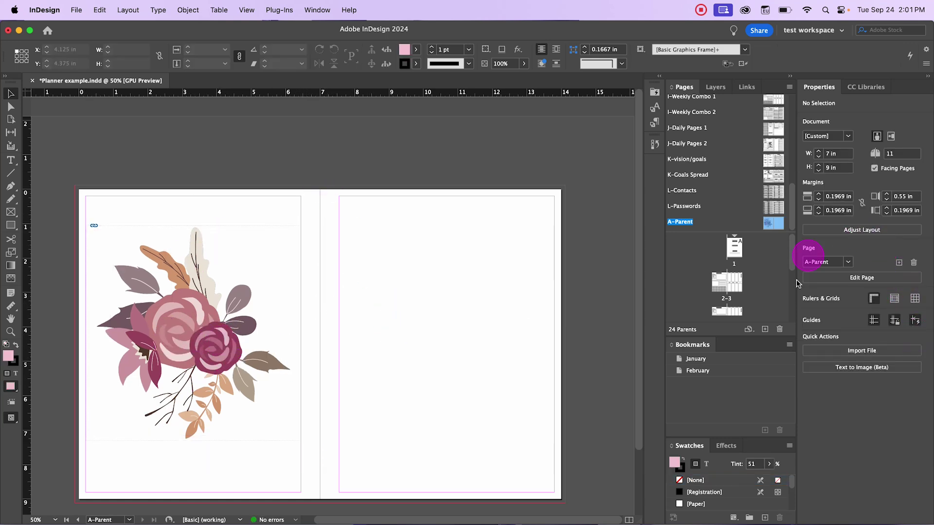
click(234, 303)
click(523, 64)
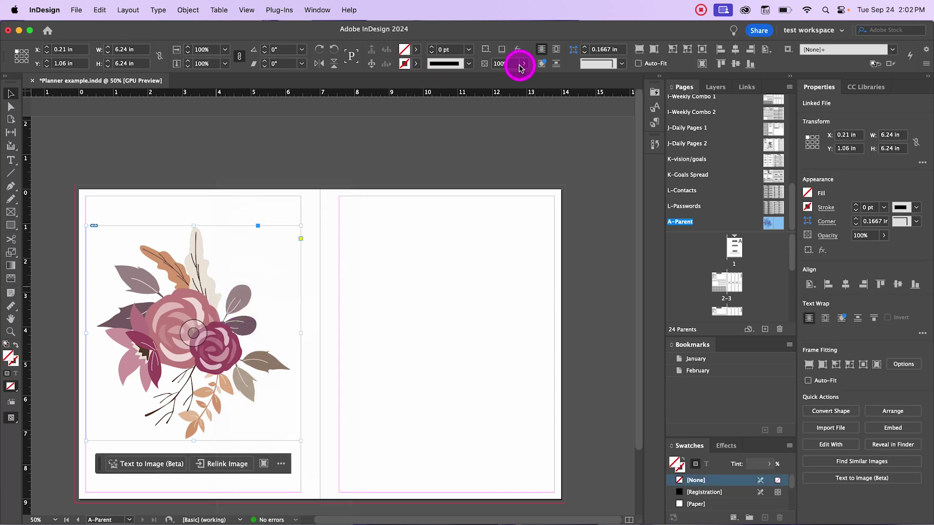
drag(520, 78, 492, 78)
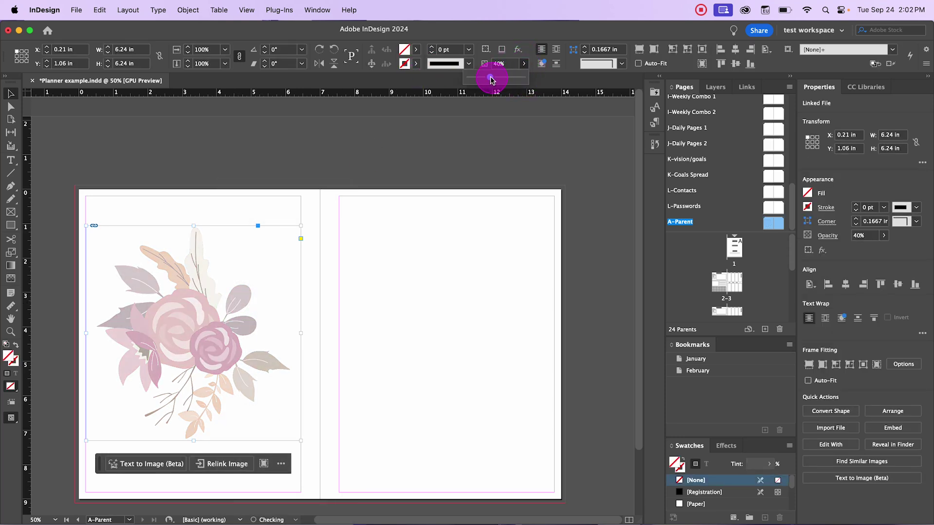
click(388, 240)
Step: Copy the faded flower onto the right page of the A-Parent spread
click(212, 309)
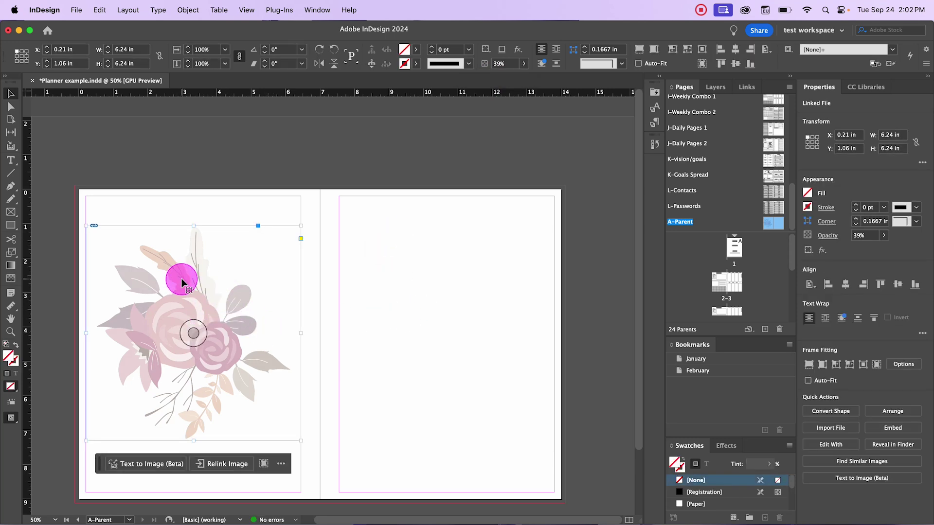
drag(181, 279, 433, 278)
click(424, 153)
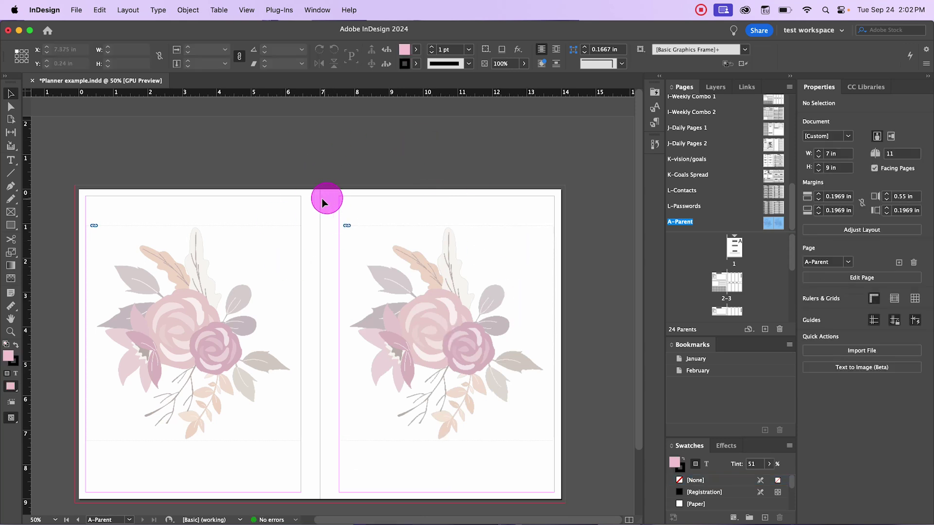
right_click(674, 221)
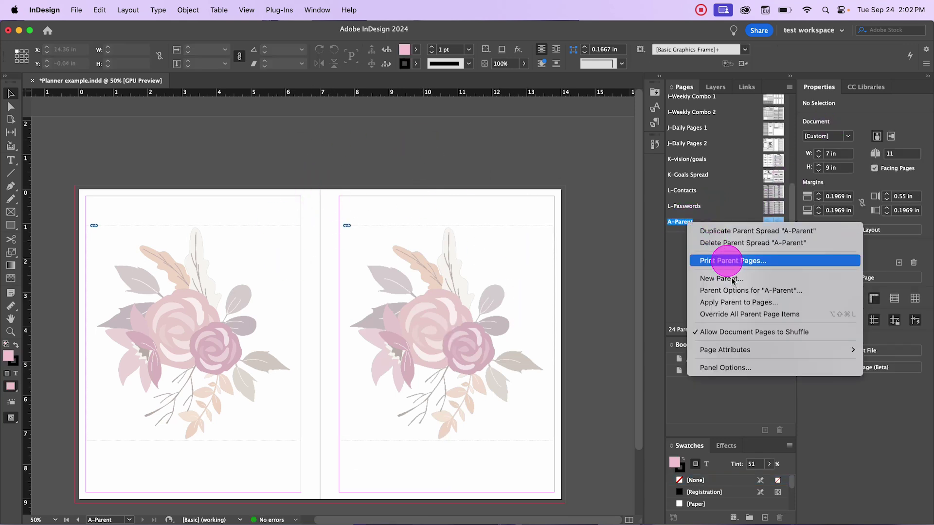
Step: Rename the A-Parent parent to Background in Parent Options, making it A-Background
click(706, 291)
click(460, 303)
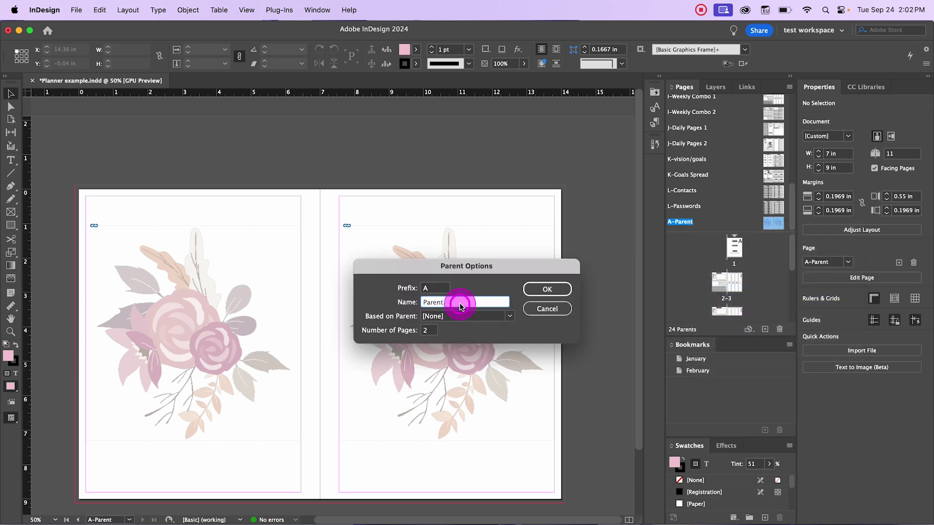
drag(460, 304, 403, 299)
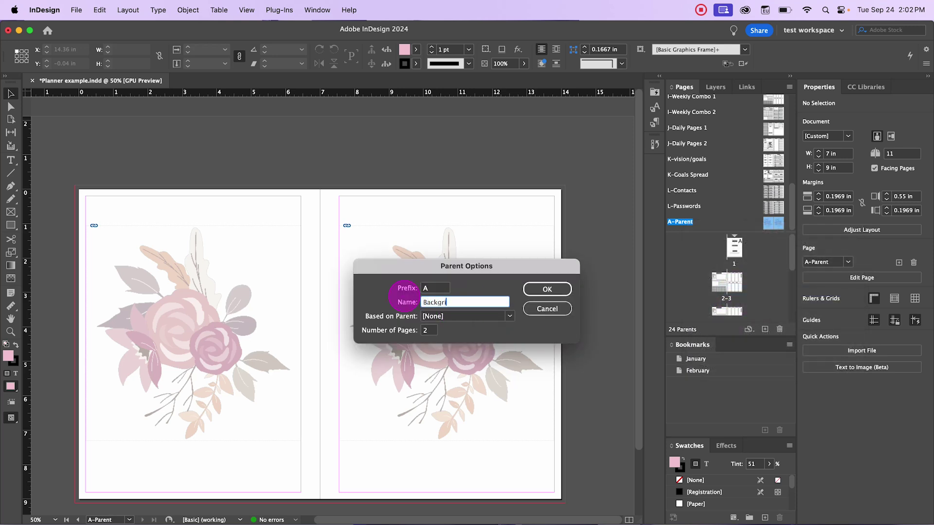
text(Background)
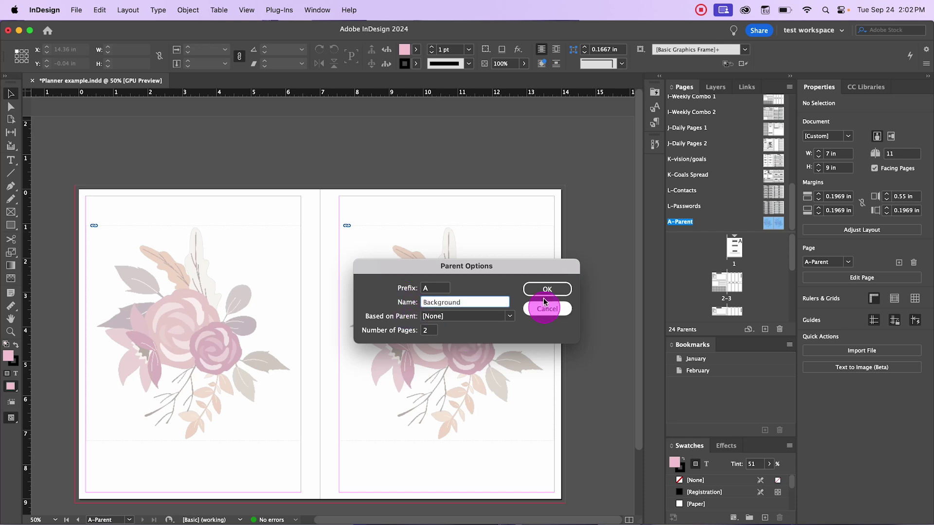
click(547, 288)
Step: Create a new A-Parent and set its Based on Parent to A-Background
drag(762, 235, 765, 330)
click(685, 232)
right_click(767, 229)
click(706, 298)
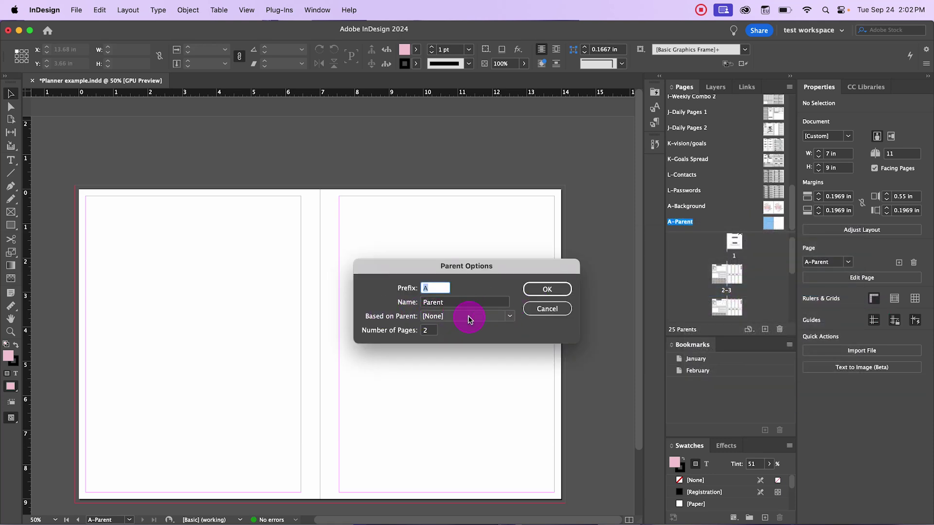
click(469, 318)
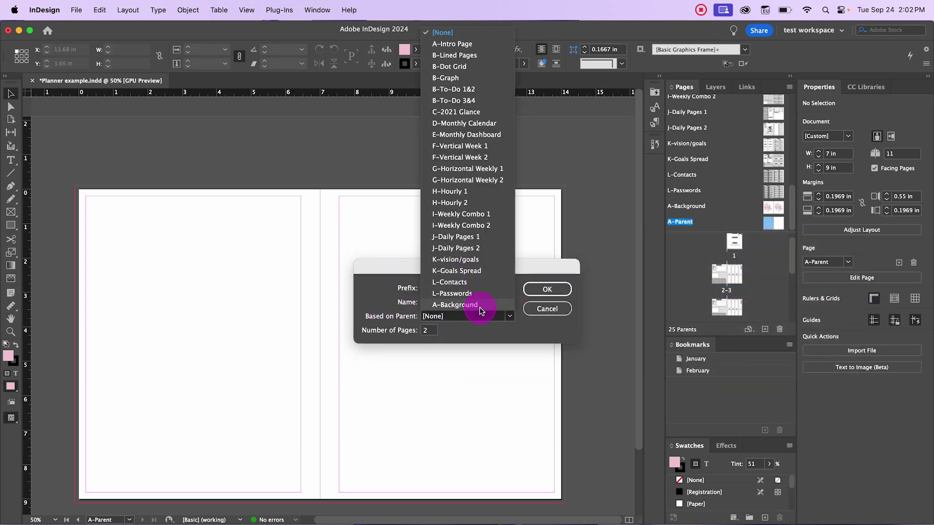
click(479, 306)
click(538, 293)
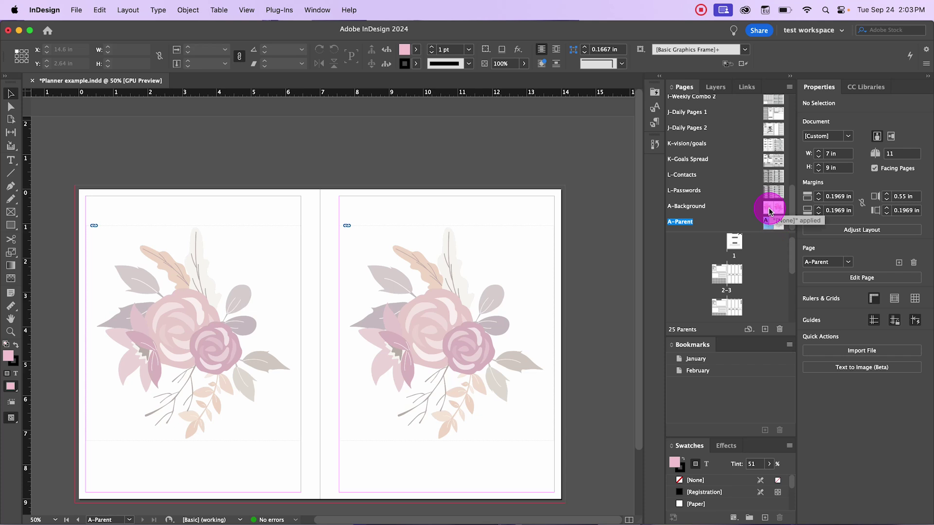
Step: Apply A-Background to A-Parent, then open A-Background and remove the left-page flower
click(690, 211)
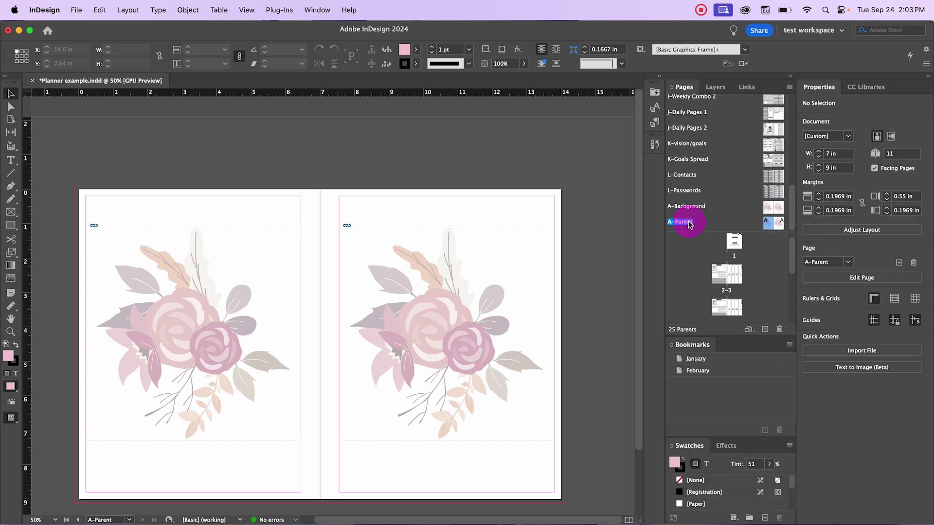
drag(699, 257, 778, 233)
double_click(770, 208)
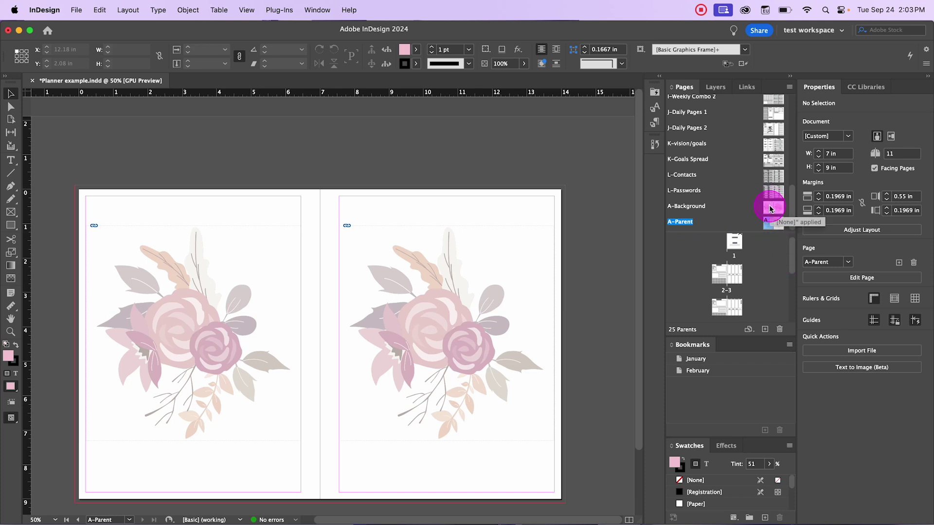
click(229, 272)
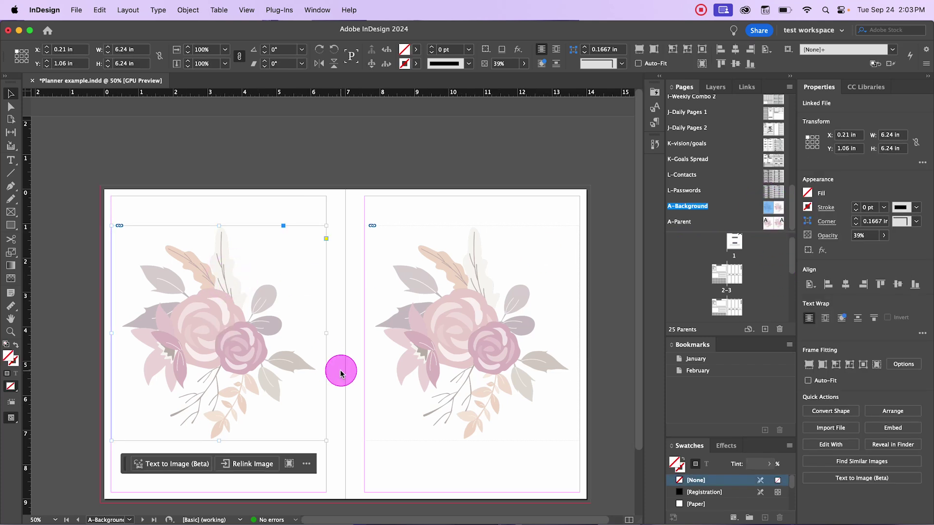
drag(774, 228, 160, 290)
Step: Choose HT_VFlora17-24.png through File > Place
click(77, 10)
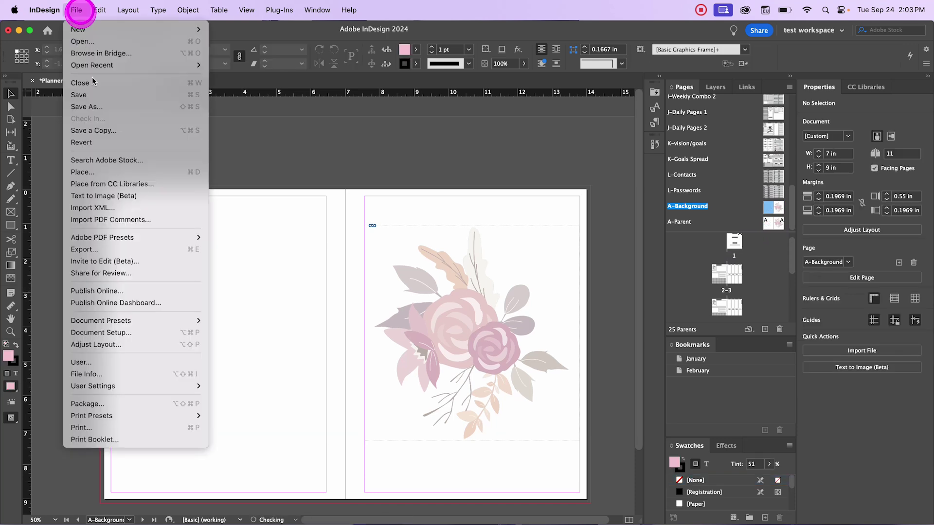
mouse_move(125, 323)
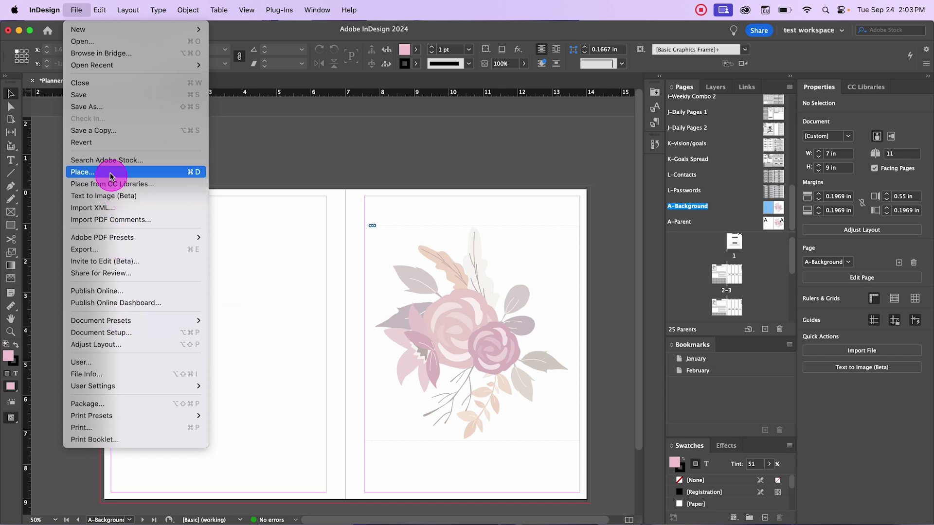
click(127, 172)
scroll(516, 228, down, 15)
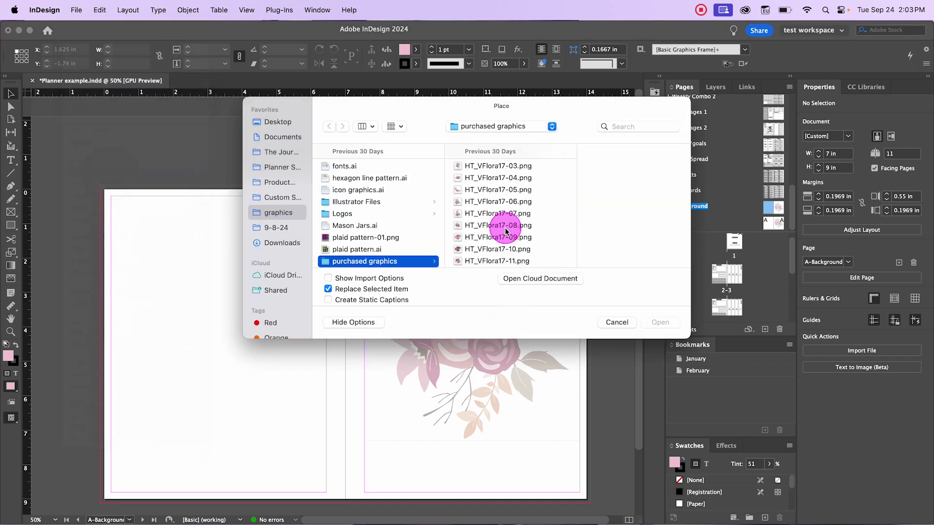
click(505, 228)
scroll(472, 233, down, 5)
click(476, 239)
click(657, 321)
Step: Place the flower as a large frame on the left page, then view the A-Parent spread
click(138, 240)
drag(129, 223, 277, 429)
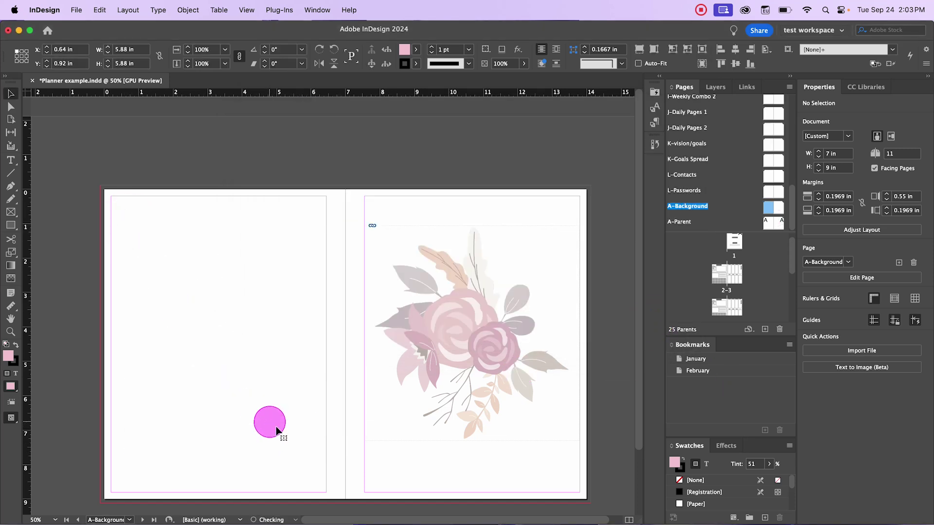
click(147, 146)
double_click(772, 225)
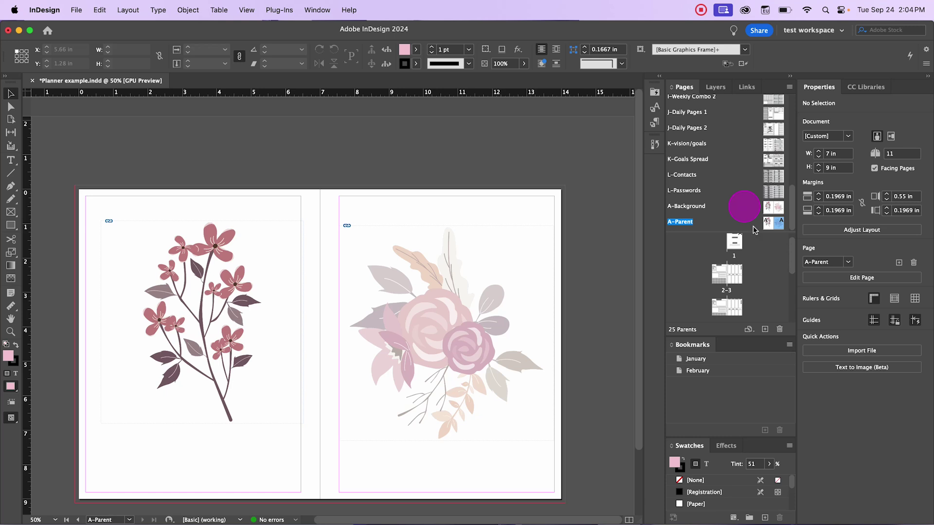
Step: Apply the A-Parent parent page to the pages 2–3 spread
click(767, 230)
click(681, 222)
drag(779, 223, 709, 274)
Step: Return to the pages 2–3 spread and choose an option from its page context menu
scroll(731, 168, up, 5)
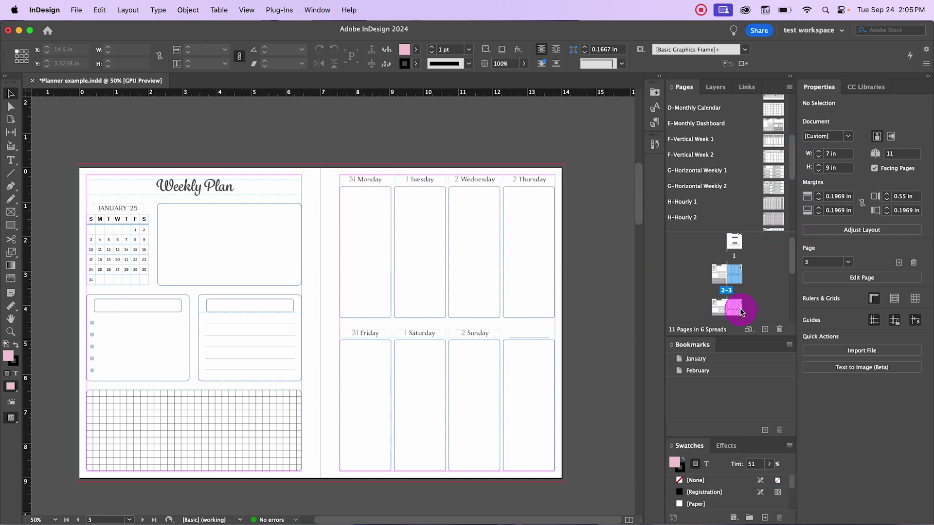
double_click(737, 307)
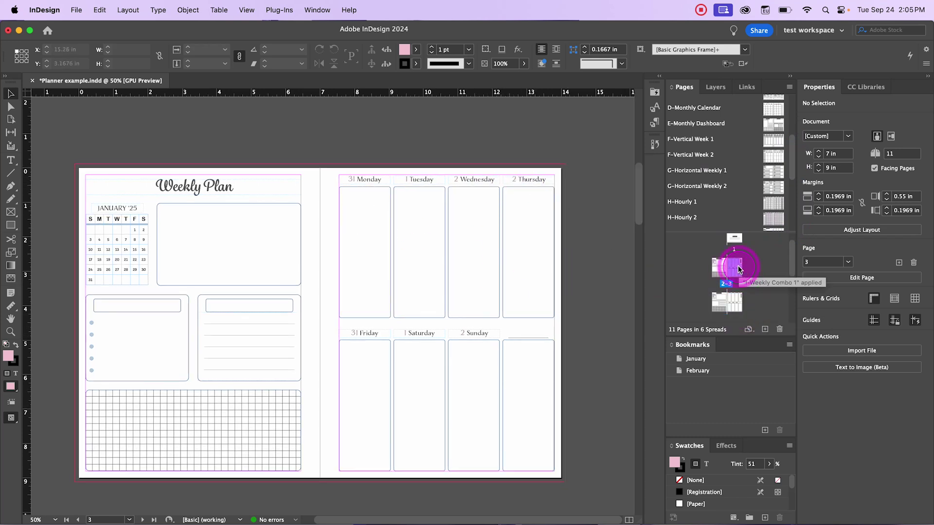
double_click(737, 284)
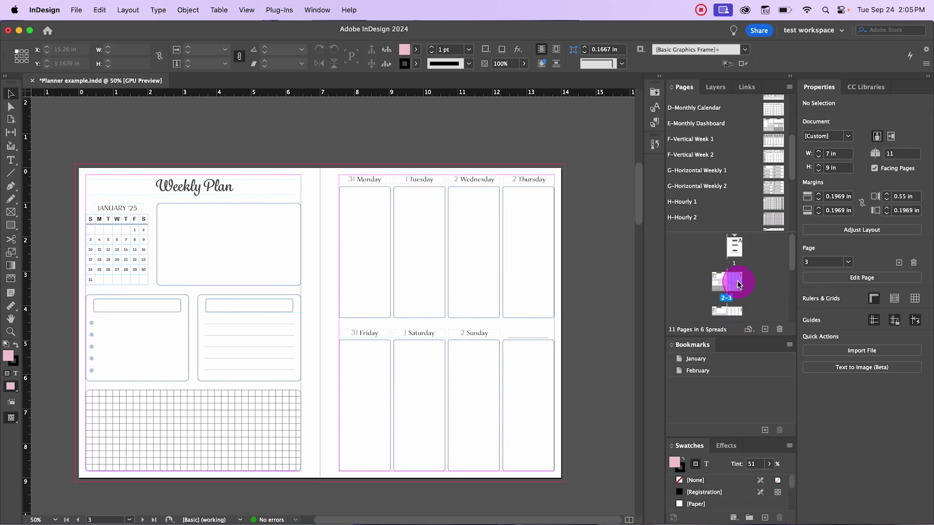
right_click(738, 284)
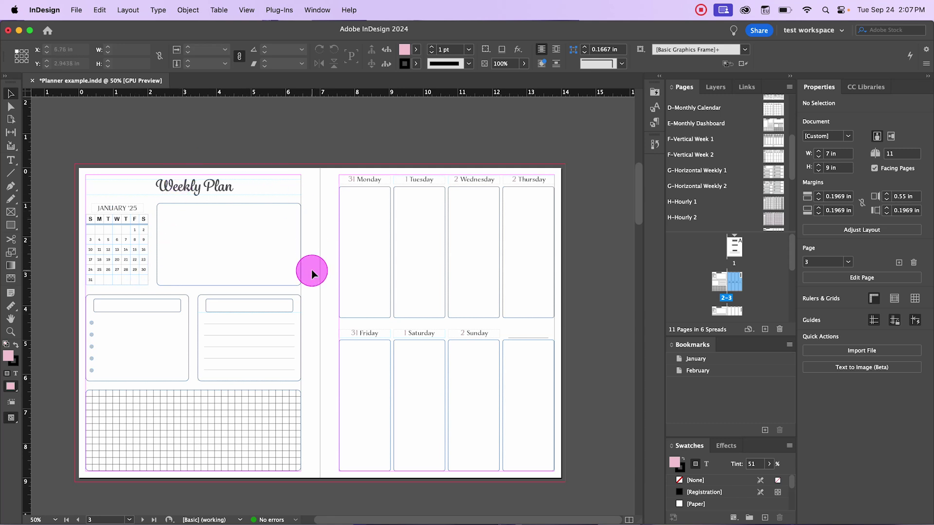
click(739, 293)
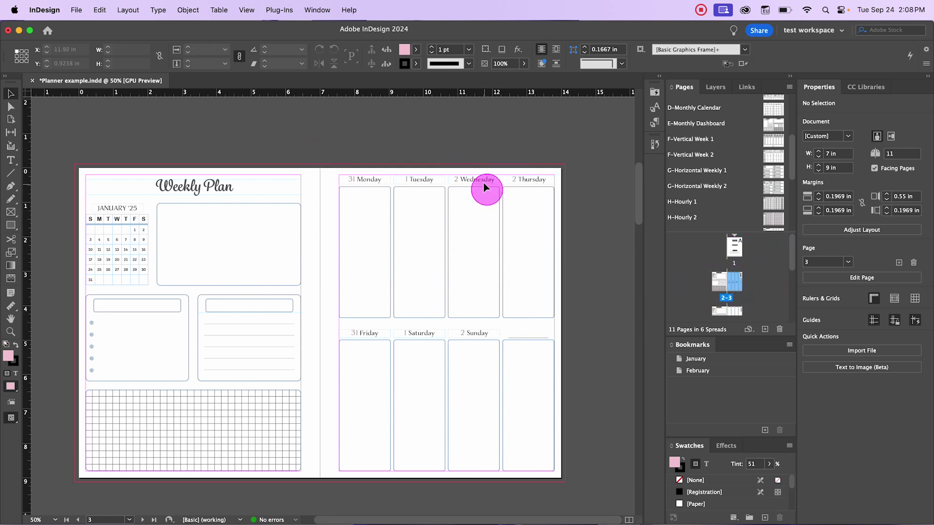
click(374, 178)
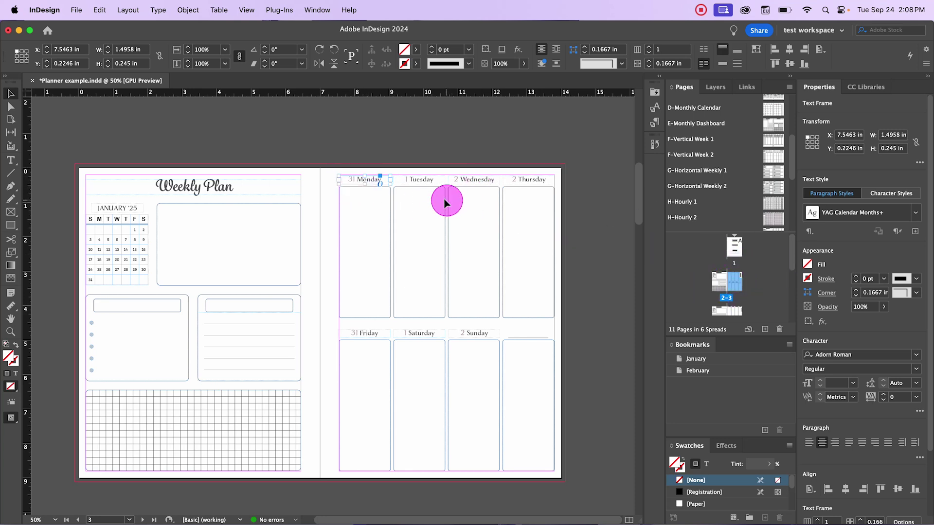
double_click(355, 180)
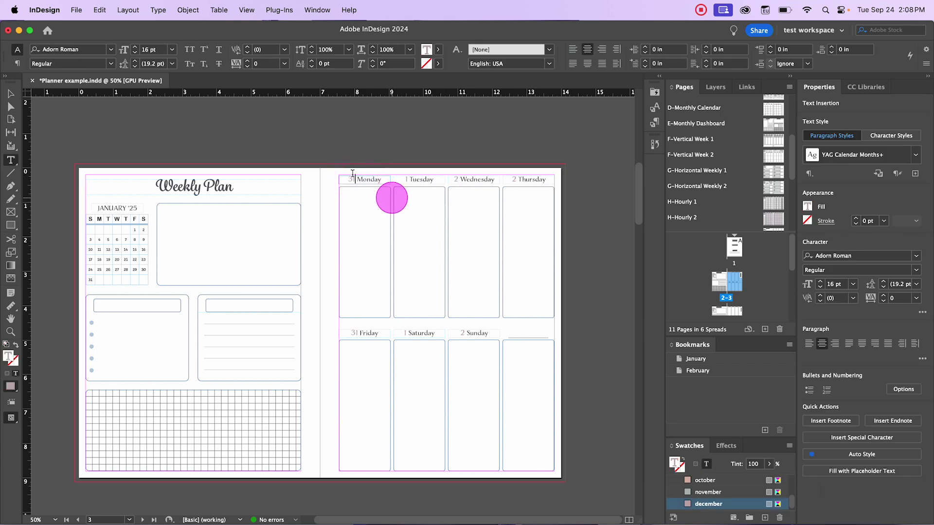
click(10, 93)
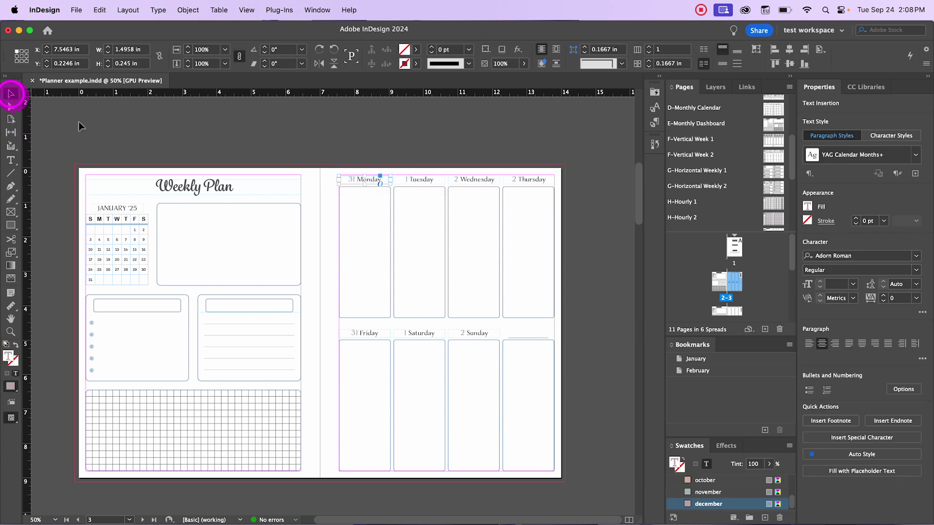
click(319, 235)
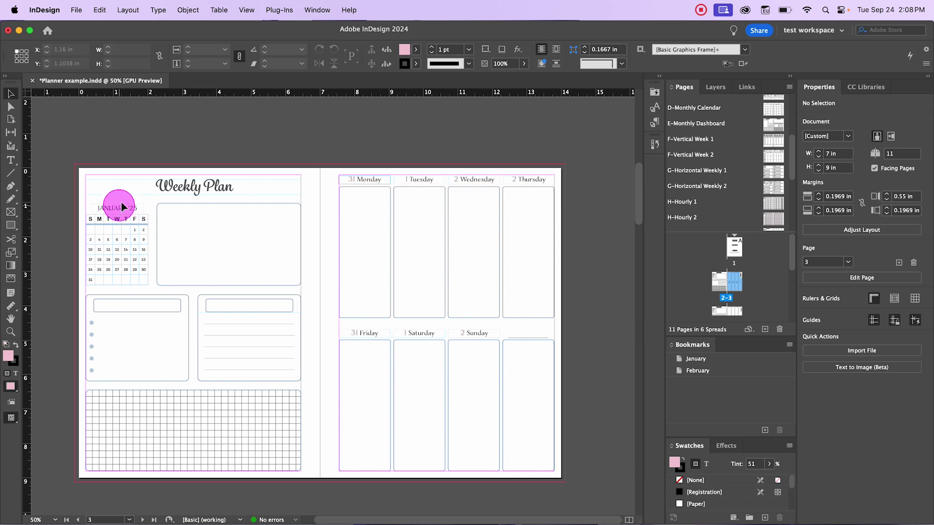
click(120, 226)
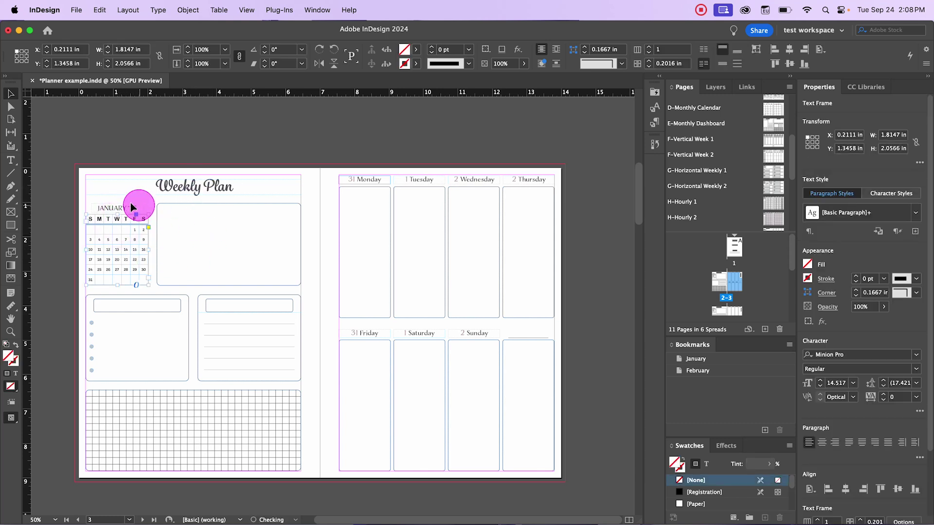
click(162, 157)
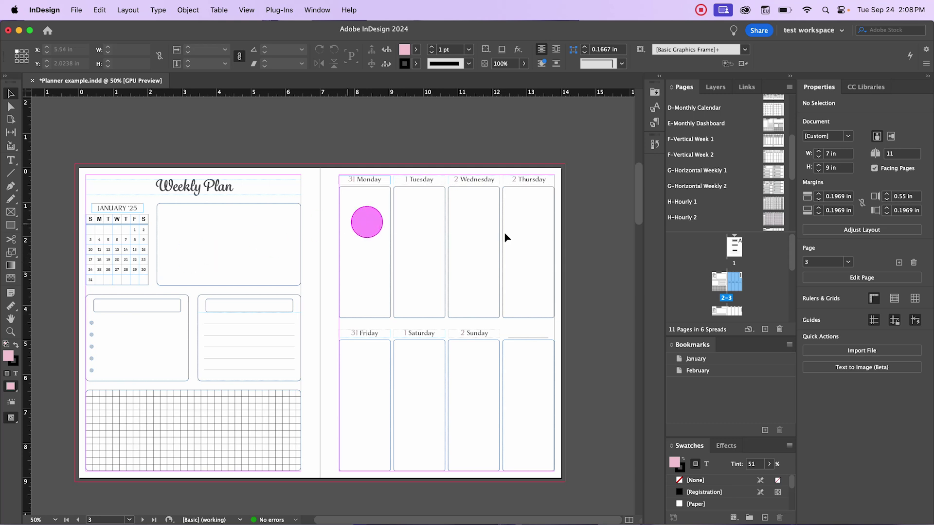
Step: Apply the A-Background master to the pages 4–5 spread
scroll(710, 204, down, 1)
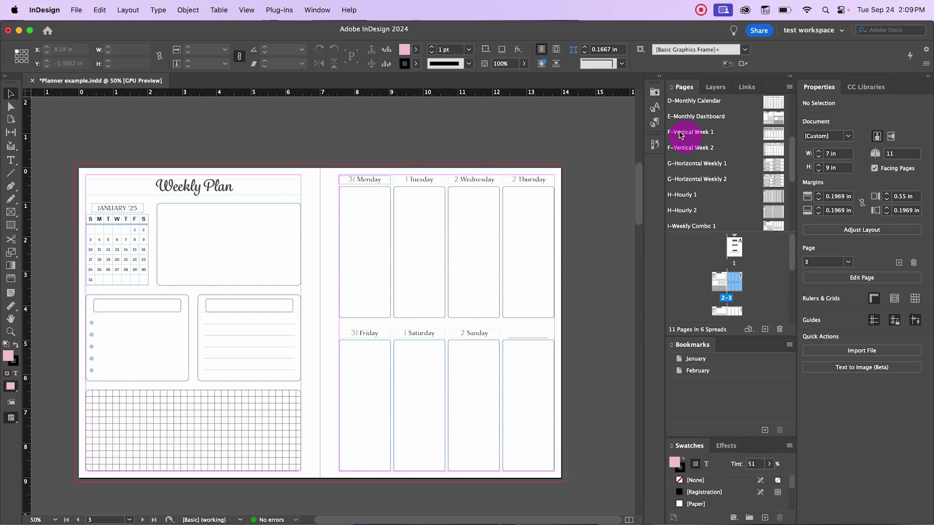
scroll(743, 194, down, 6)
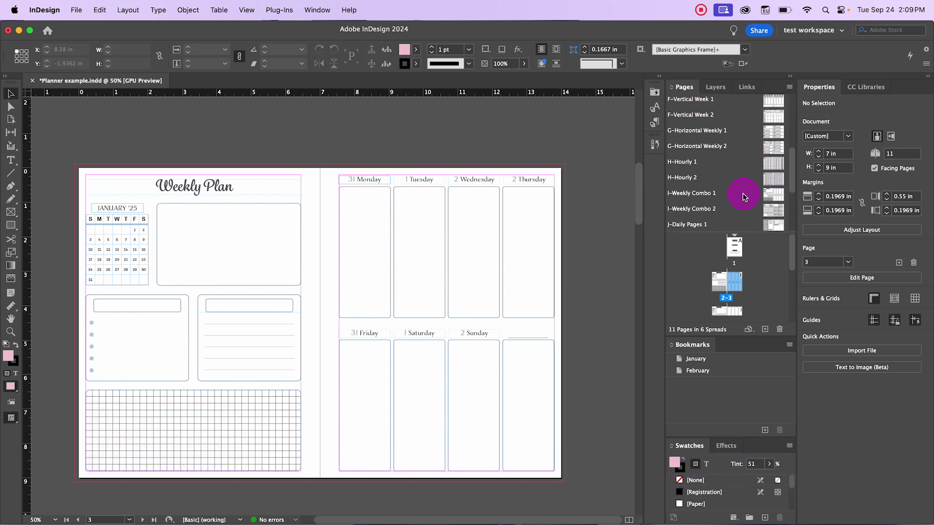
click(777, 207)
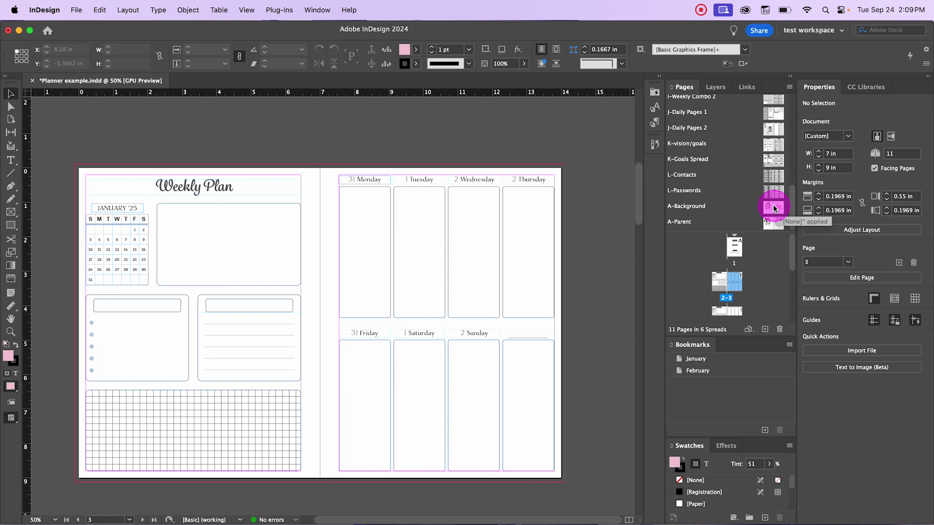
drag(774, 208, 733, 290)
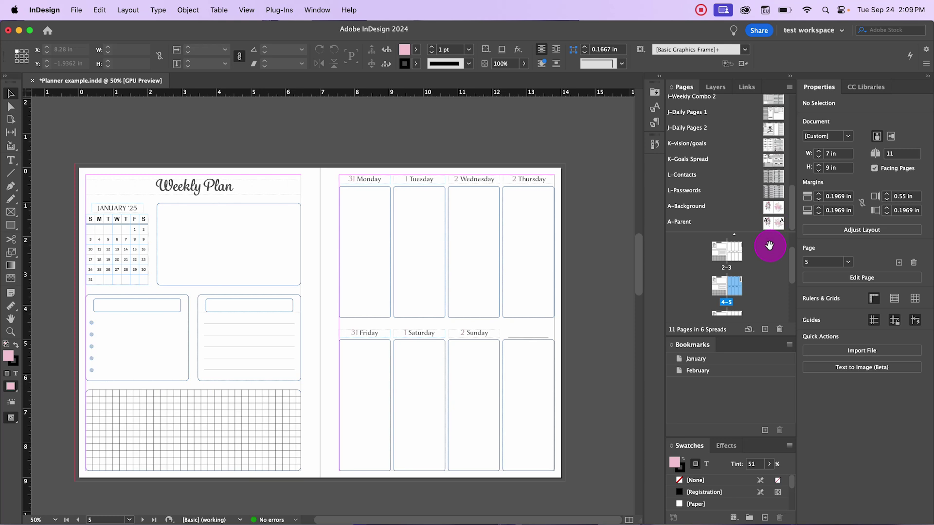
Step: Bring the pages 4–5 spread into view and begin placing a file
scroll(741, 295, down, 1)
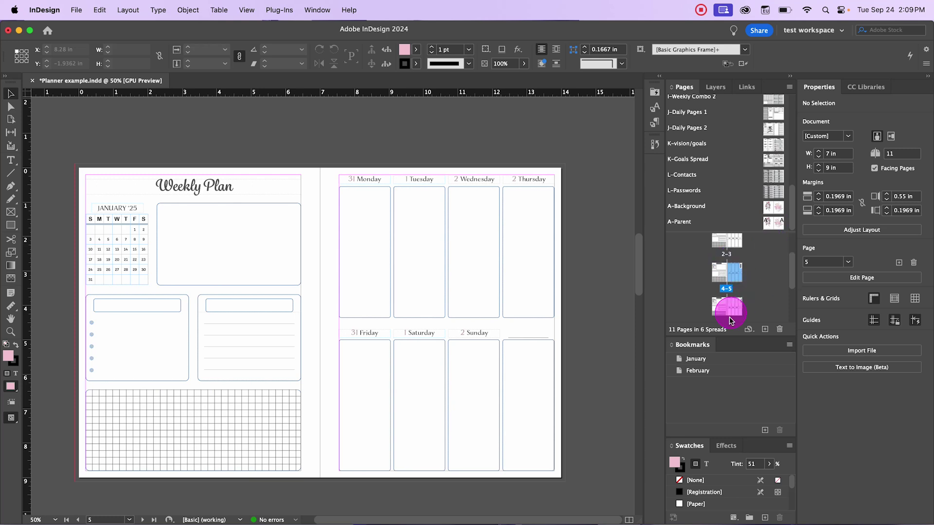
drag(734, 320, 369, 162)
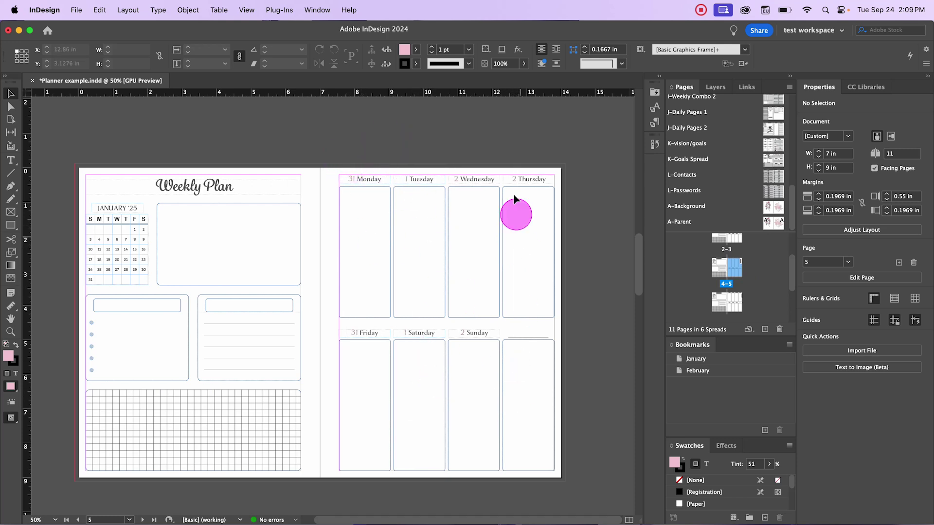
drag(355, 175, 446, 356)
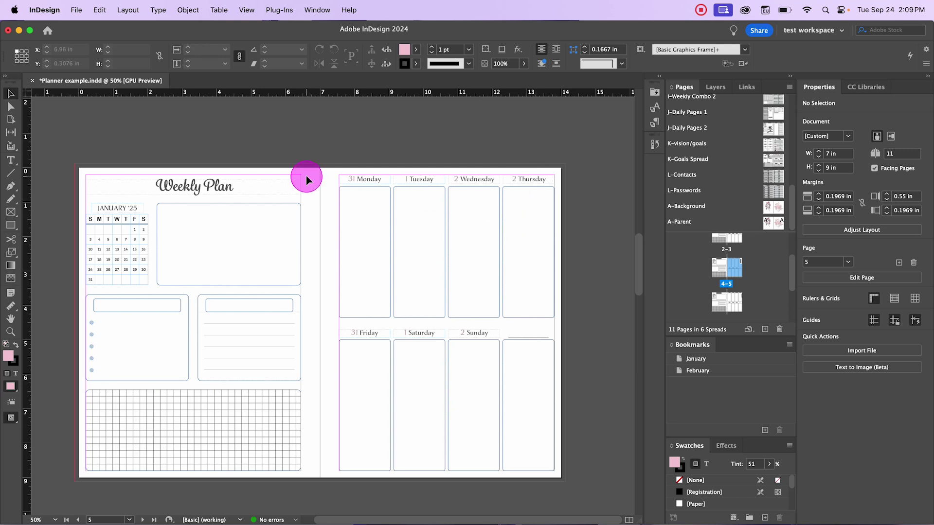
click(72, 21)
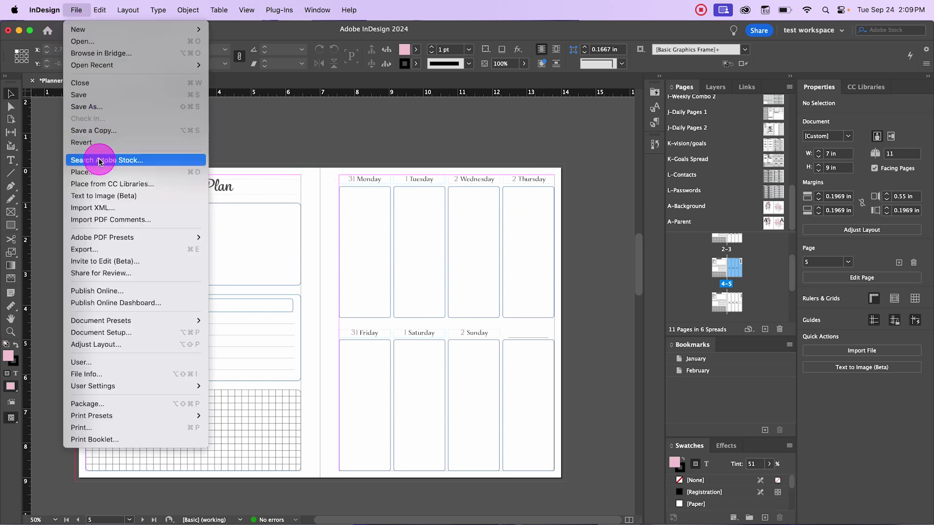
click(93, 169)
scroll(511, 258, down, 10)
scroll(524, 261, down, 5)
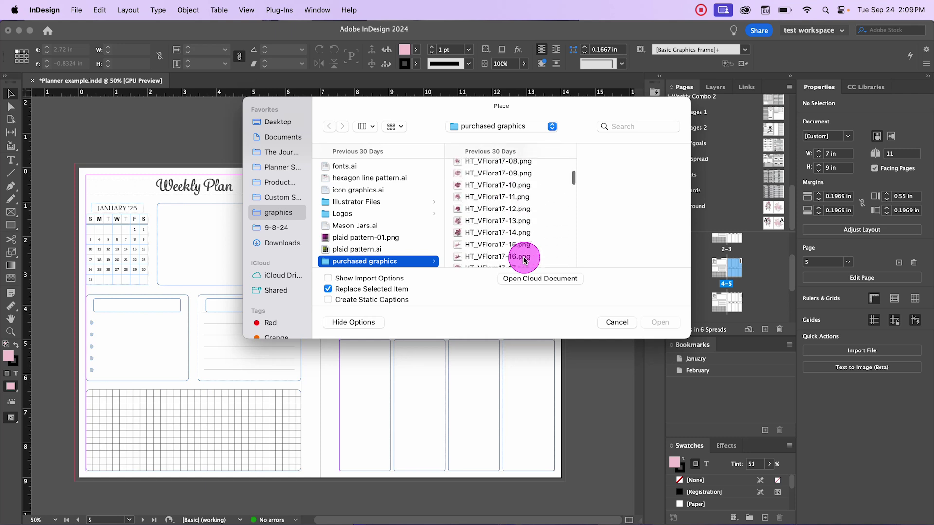
click(492, 246)
click(488, 223)
click(658, 321)
click(341, 204)
drag(344, 202, 519, 413)
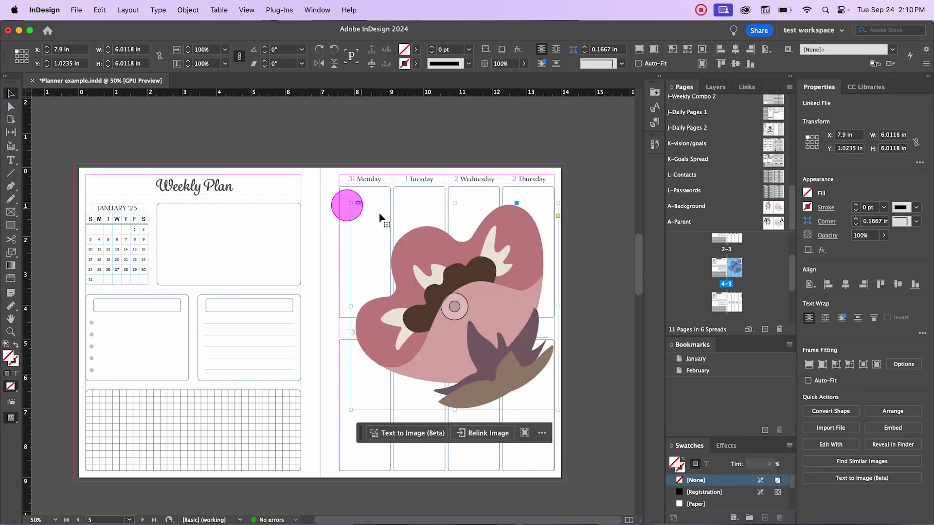
drag(431, 225, 421, 231)
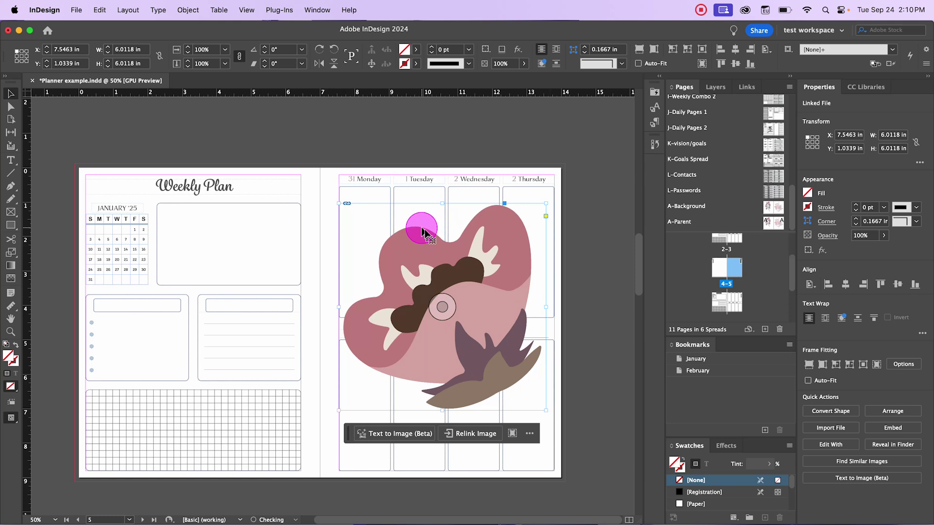
click(466, 181)
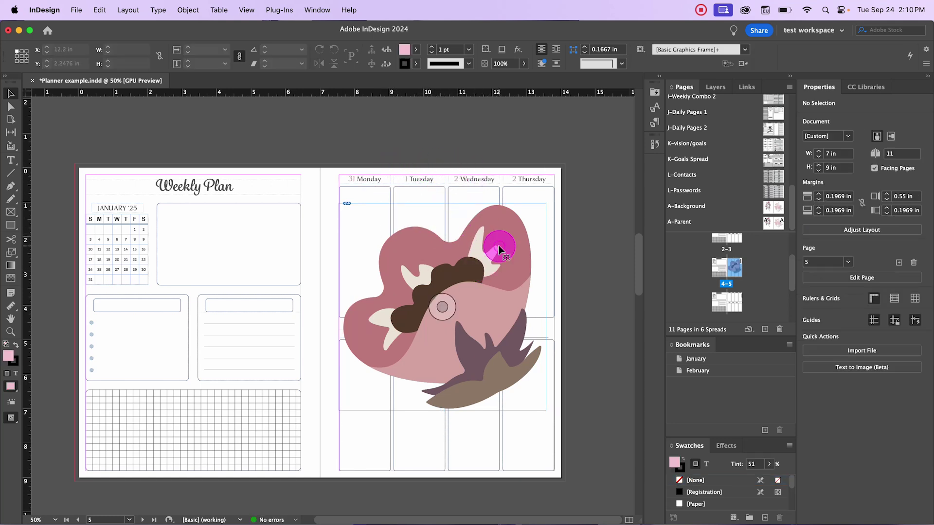
click(485, 272)
key(Delete)
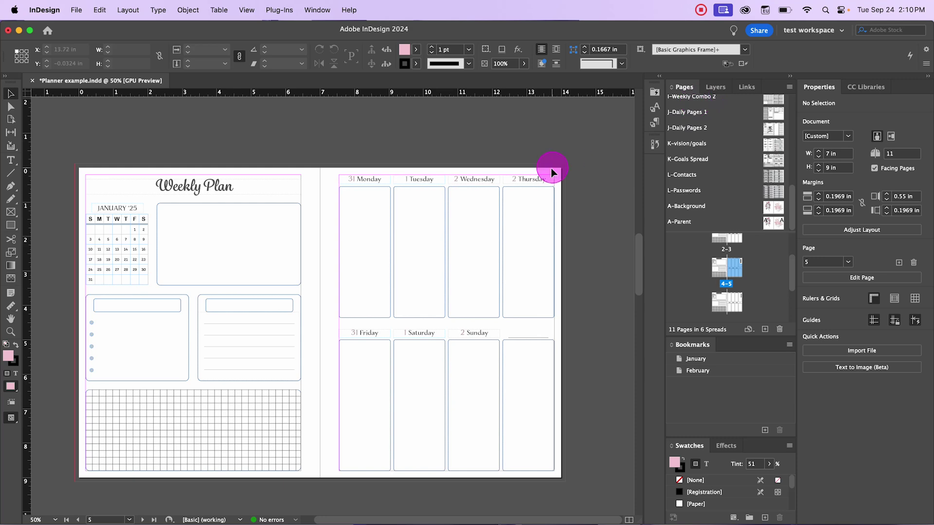
click(714, 89)
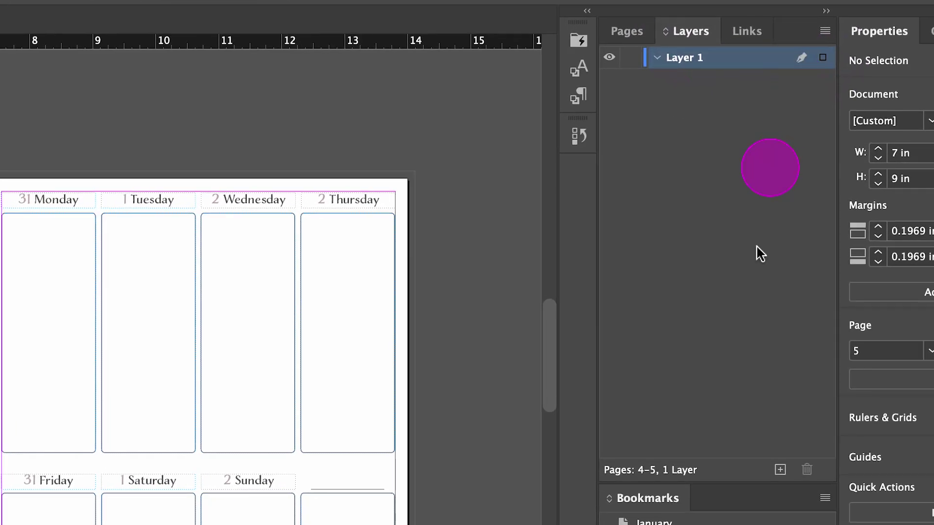
Step: Create a new Layer 2 above Layer 1 and select it
click(780, 470)
click(659, 58)
click(683, 57)
click(792, 56)
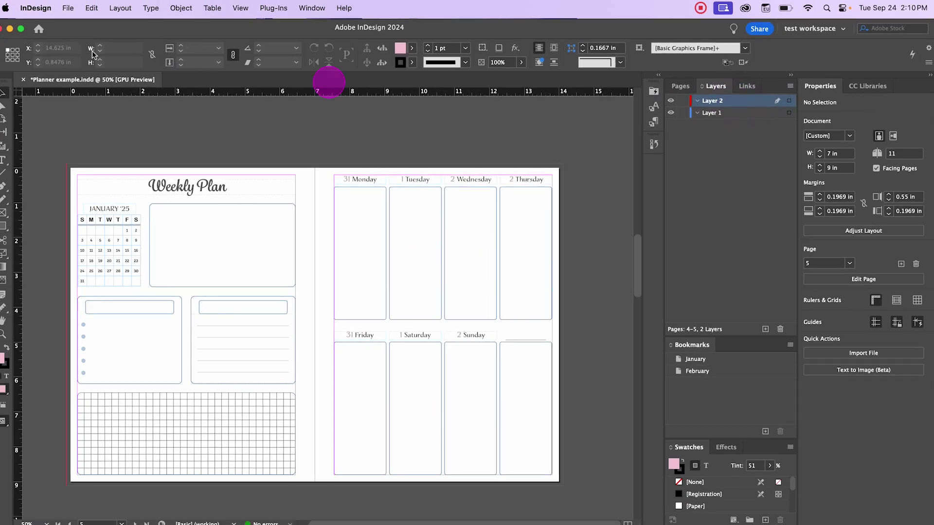
Step: Place HT_VFlora17-23.png across the right-hand page's day boxes and nudge it into position
click(78, 10)
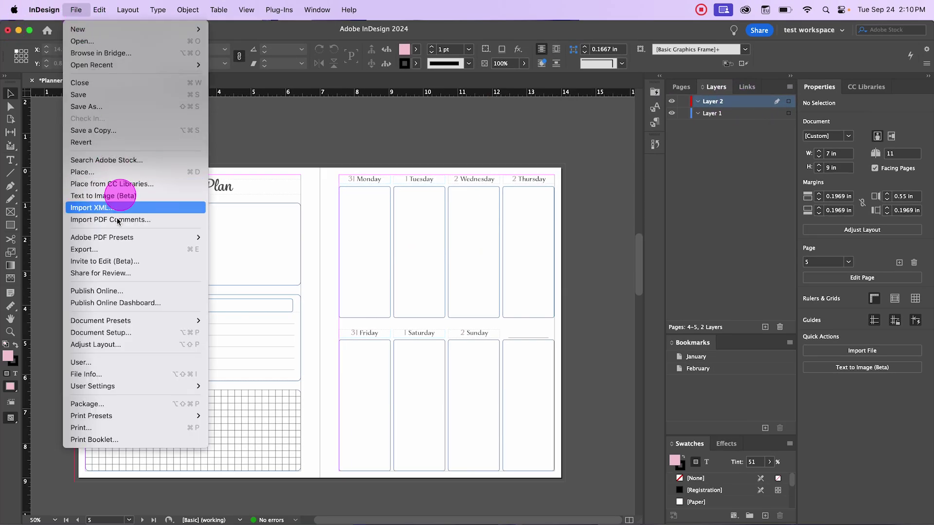
click(130, 173)
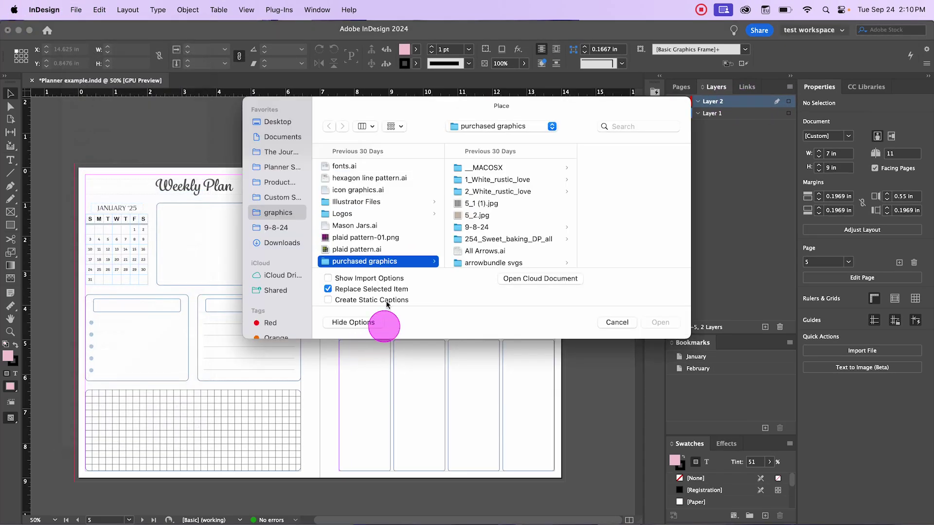
scroll(517, 243, down, 10)
click(518, 239)
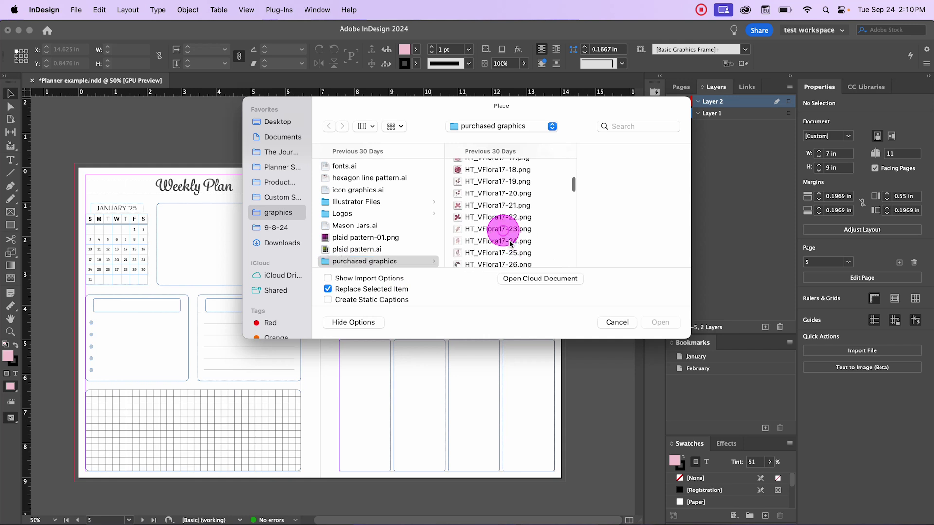
click(660, 322)
drag(361, 217, 523, 403)
drag(481, 257, 476, 258)
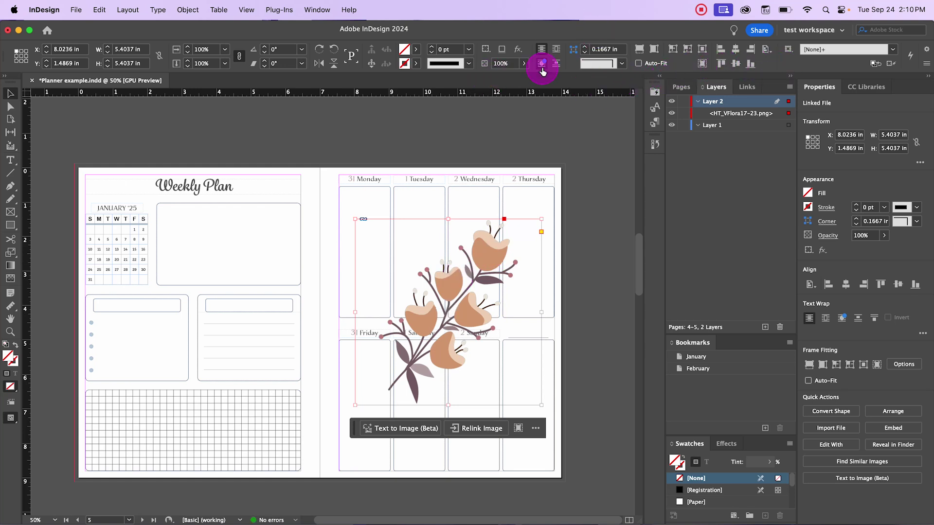
Step: Fade the flower graphic to 56% opacity
click(524, 64)
drag(526, 77, 499, 78)
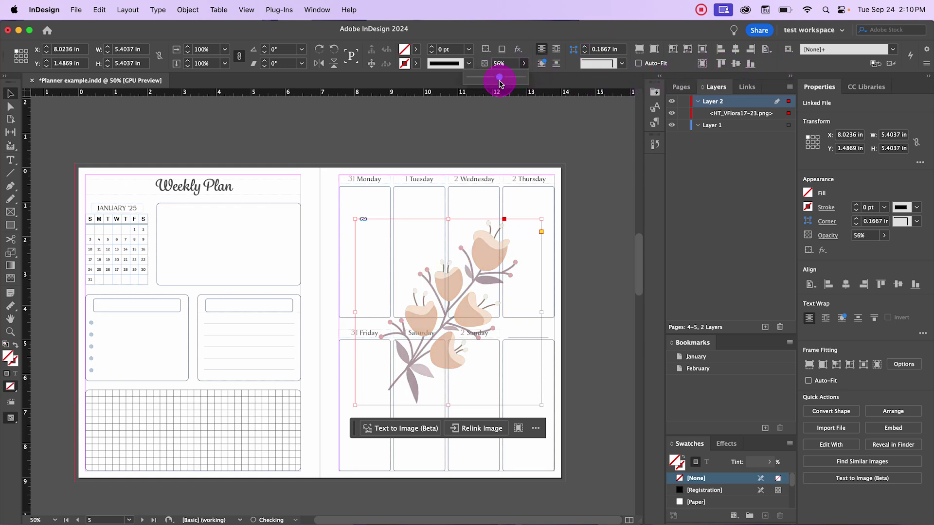
click(542, 129)
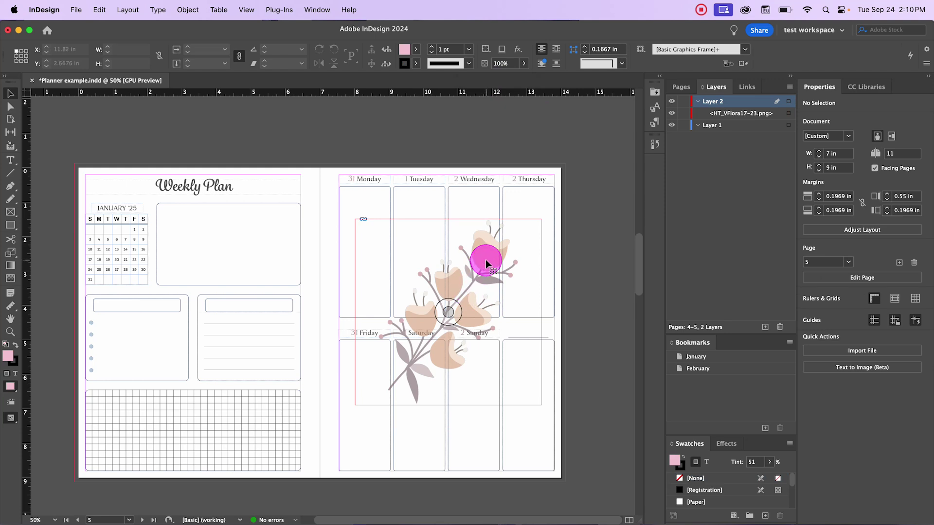
click(508, 317)
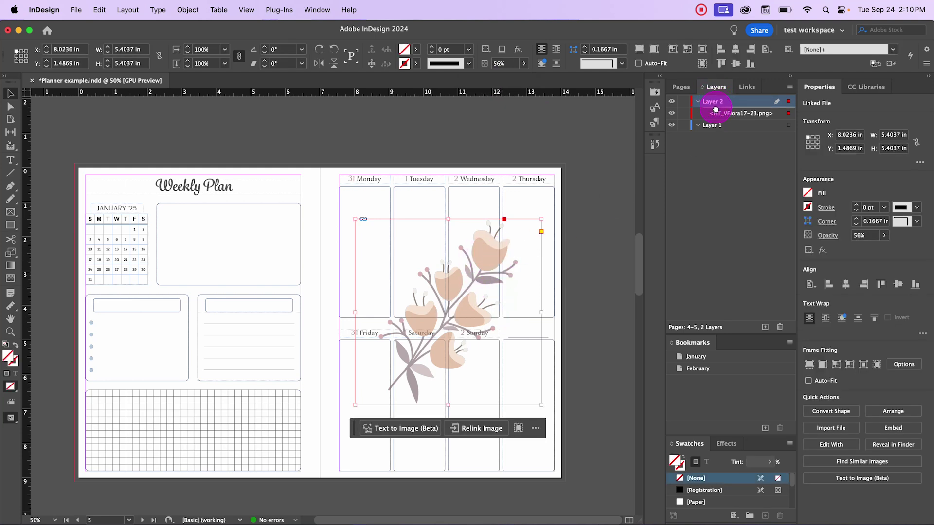
Step: Move Layer 1 above Layer 2 and restore the flower to full opacity
drag(715, 132, 715, 97)
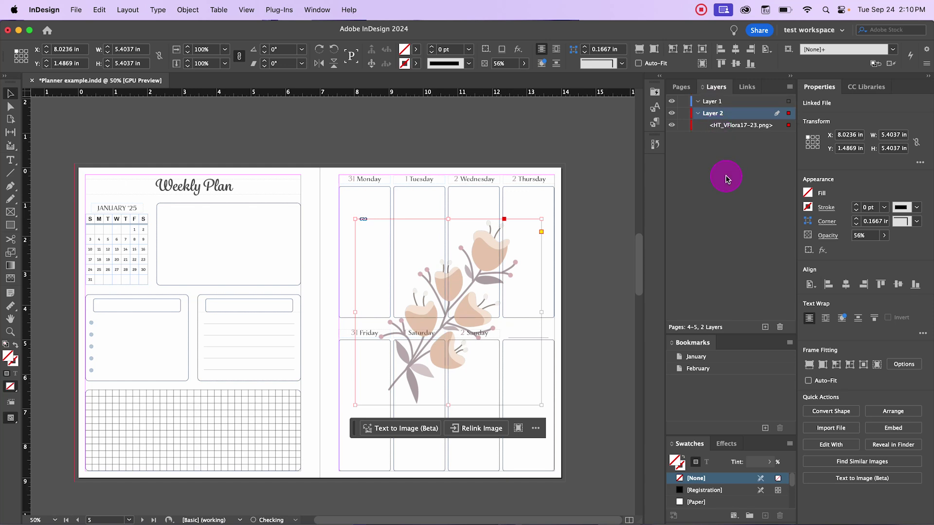
click(552, 151)
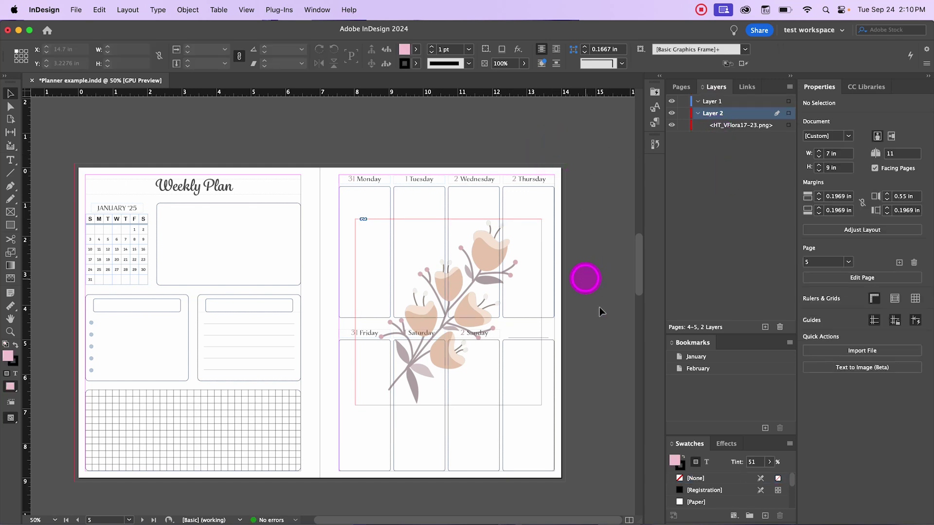
click(465, 265)
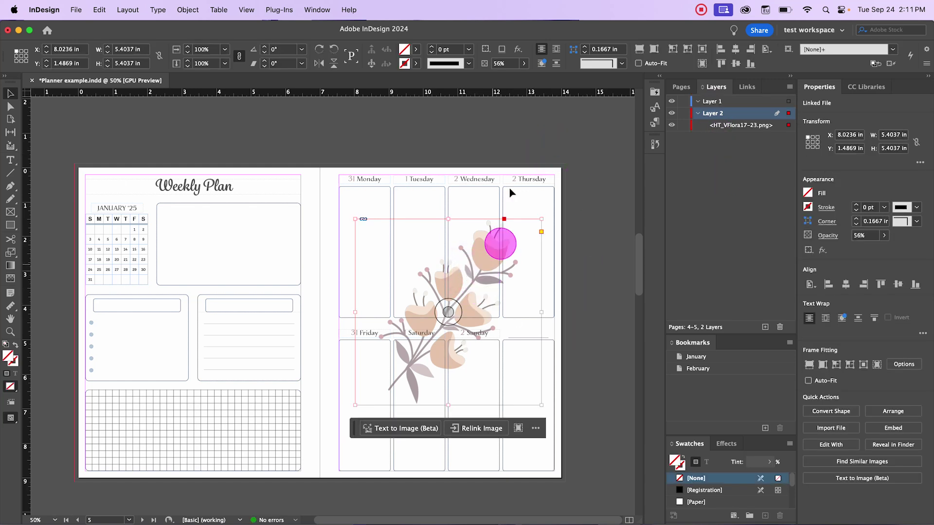
click(524, 64)
drag(502, 79, 528, 79)
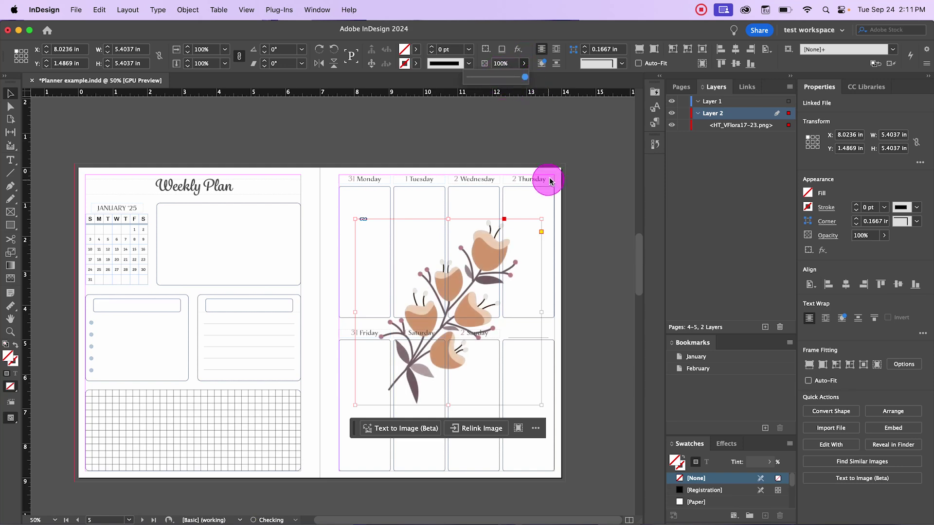
Step: Shift the flower graphic up and left, then lock Layer 2
click(587, 298)
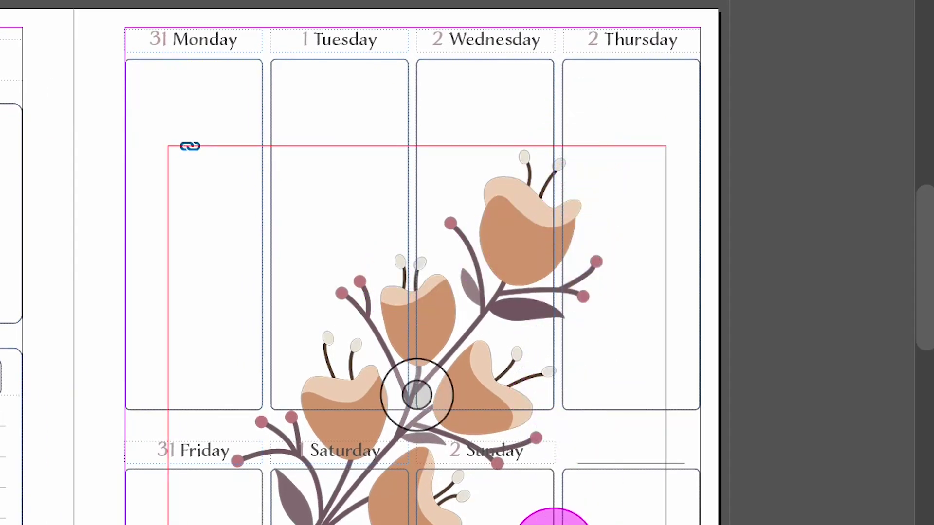
drag(528, 242, 513, 223)
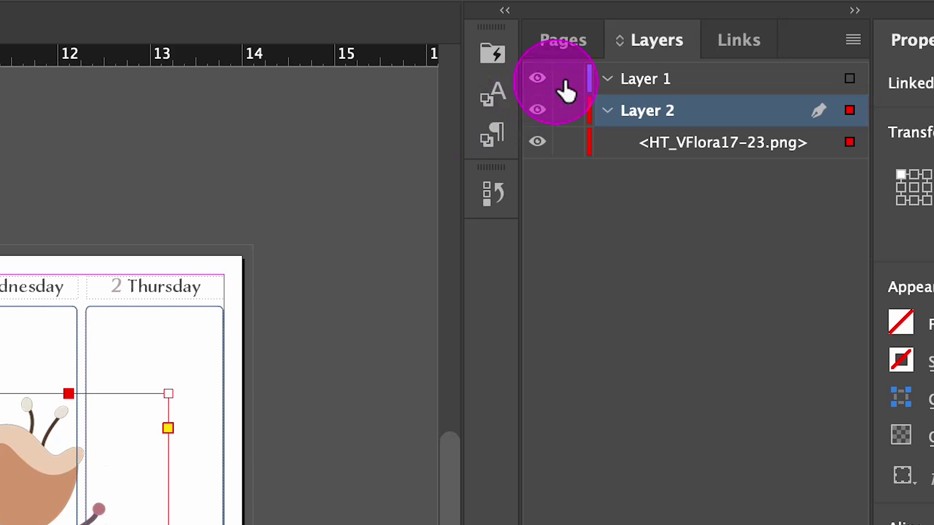
click(566, 111)
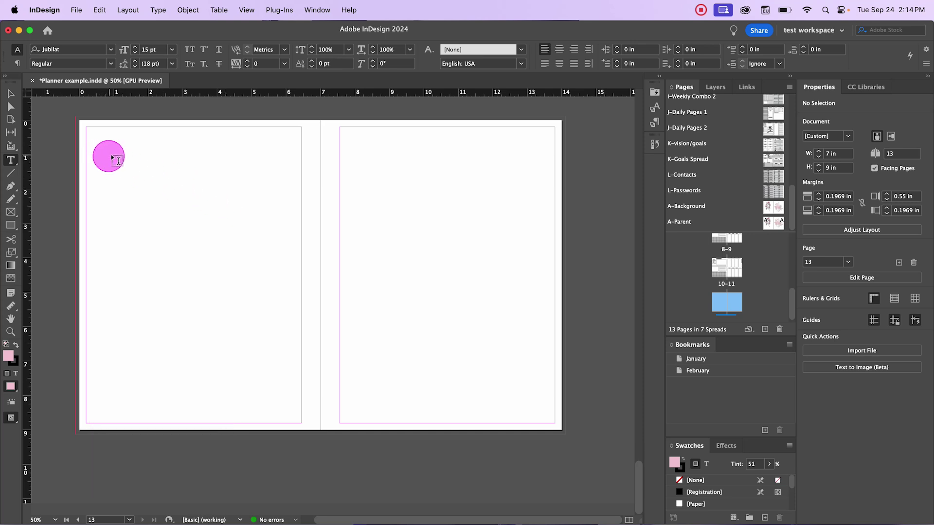
Step: Draw a small text frame near the page's top left and type the text
drag(114, 156, 206, 202)
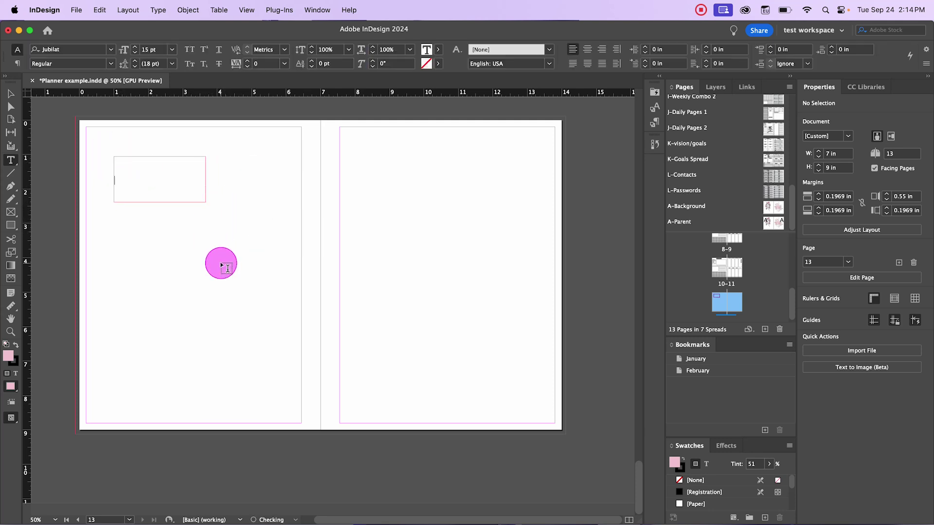
text(test)
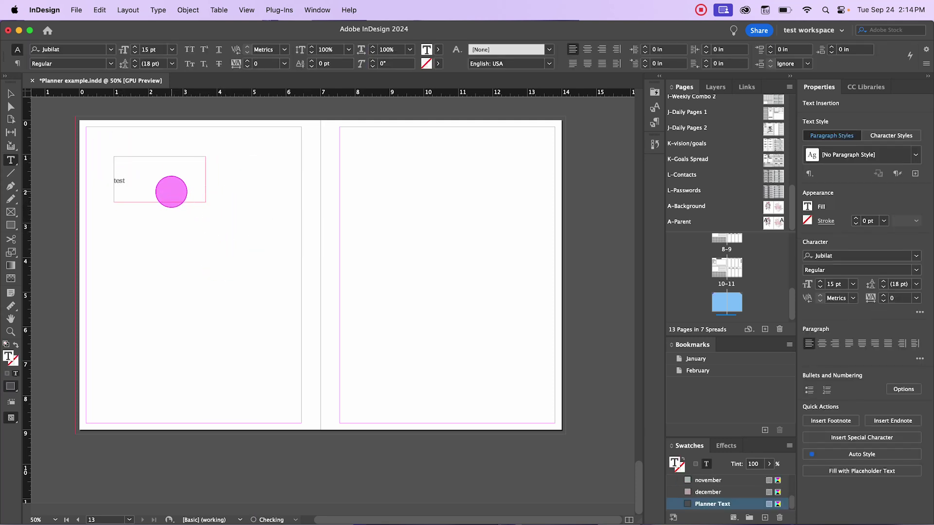
key(BackSpace)
key(BackSpace)
key(BackSpace)
text(ext box too small)
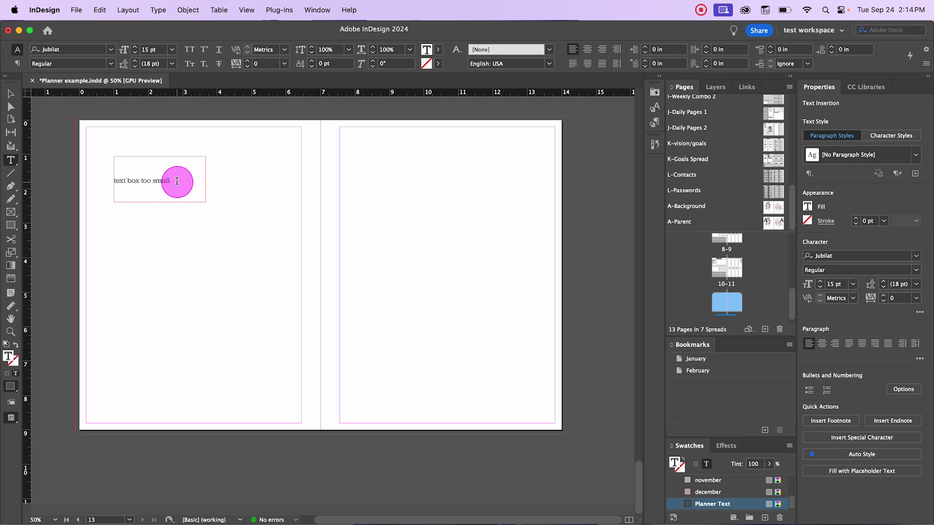
Step: Set the text size to 30 pt, then 72 pt, finally settling on 60 pt
drag(171, 179, 111, 179)
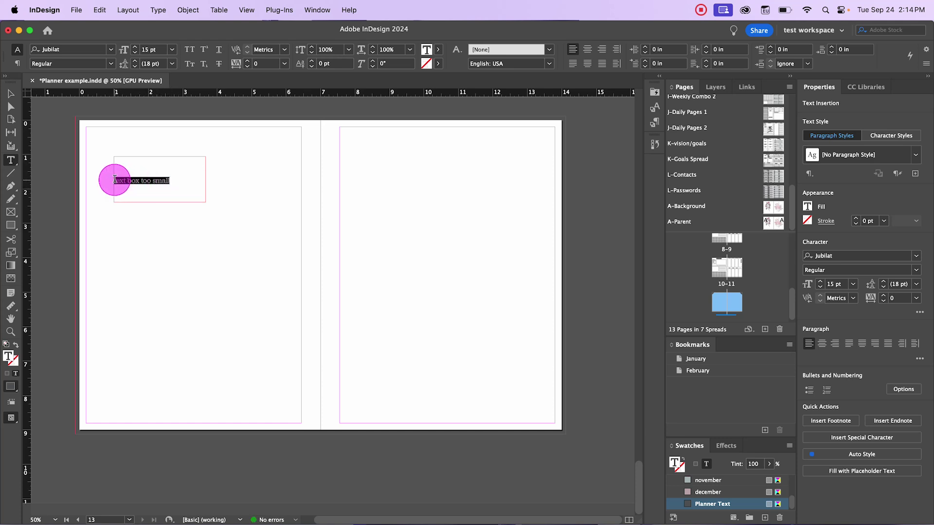
click(853, 284)
click(849, 413)
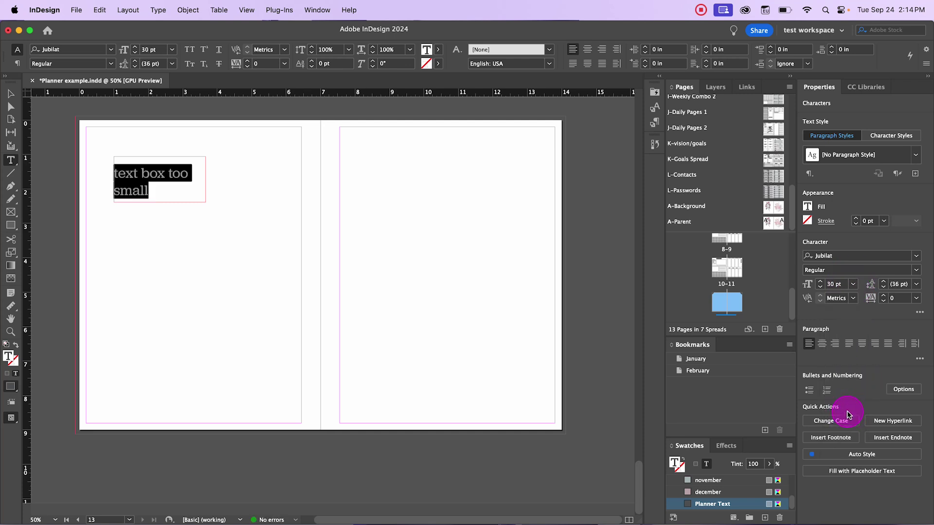
click(853, 284)
click(848, 458)
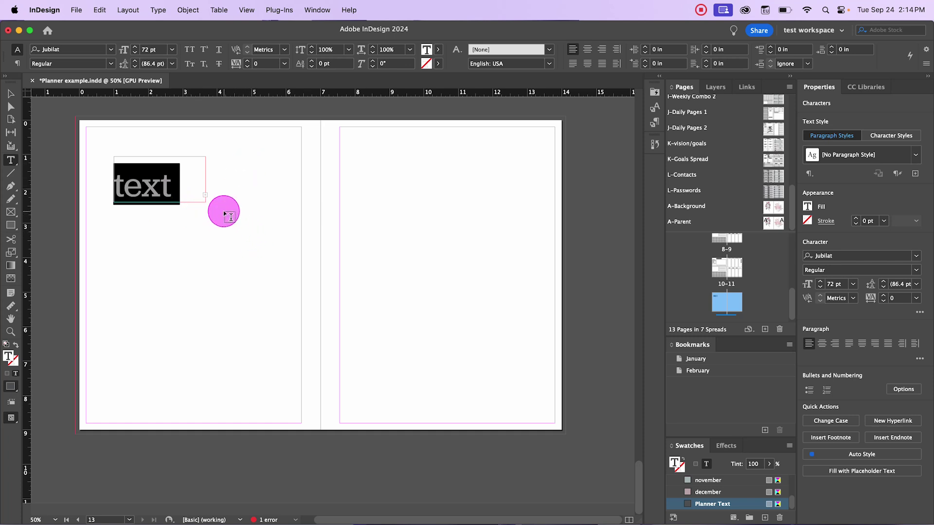
scroll(202, 189, up, 6)
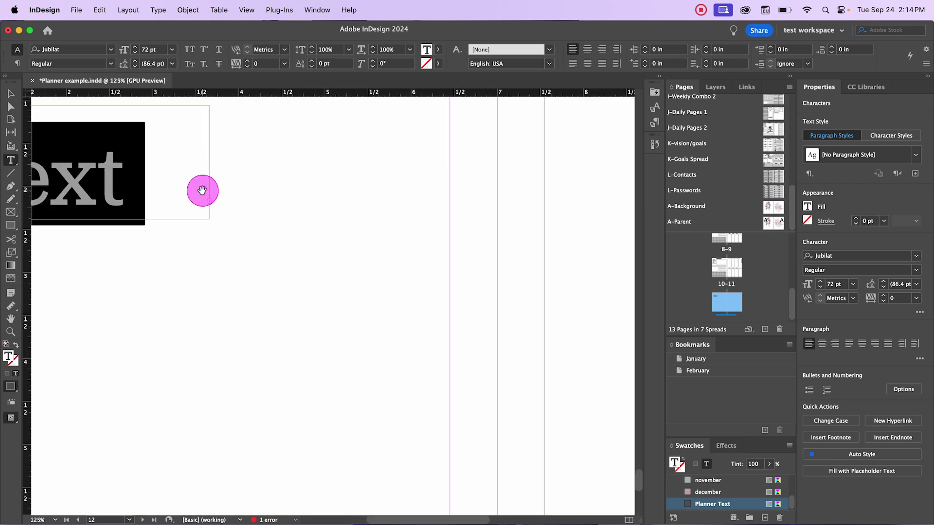
scroll(194, 197, up, 3)
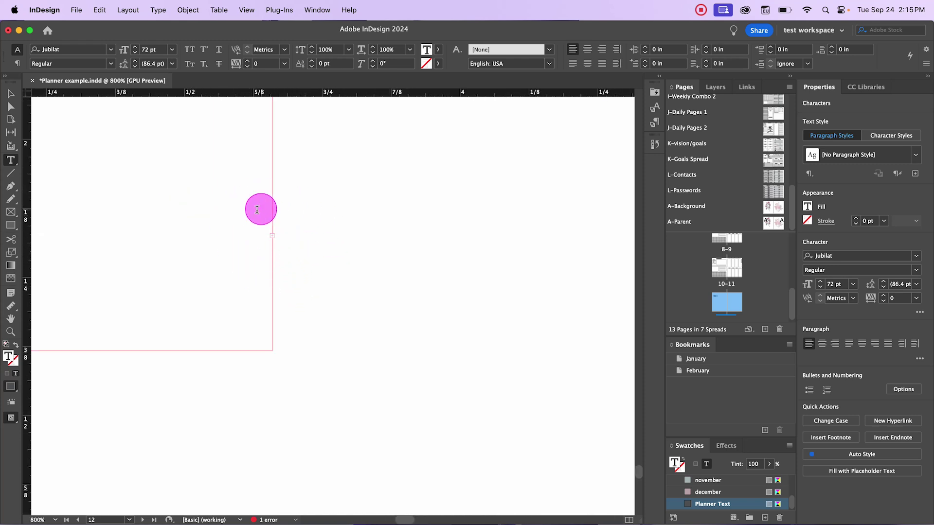
scroll(275, 262, down, 9)
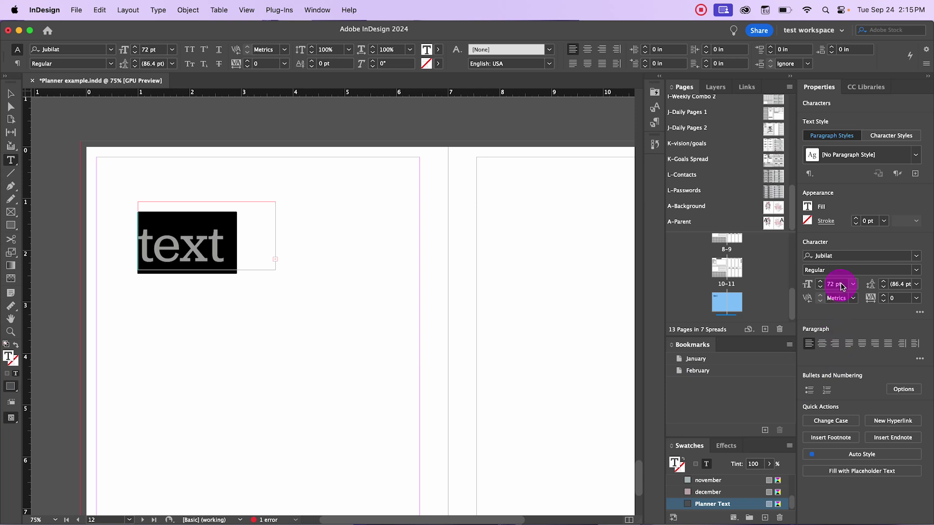
drag(852, 284, 850, 446)
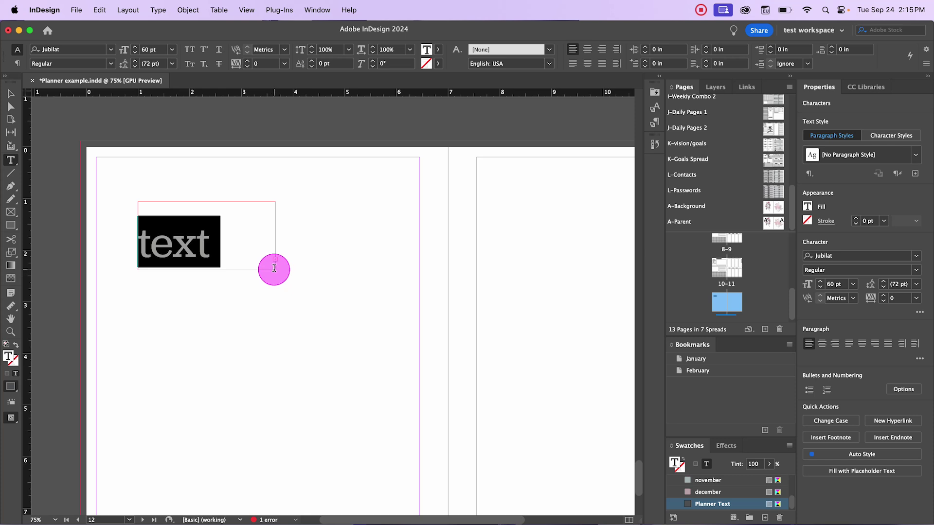
click(11, 94)
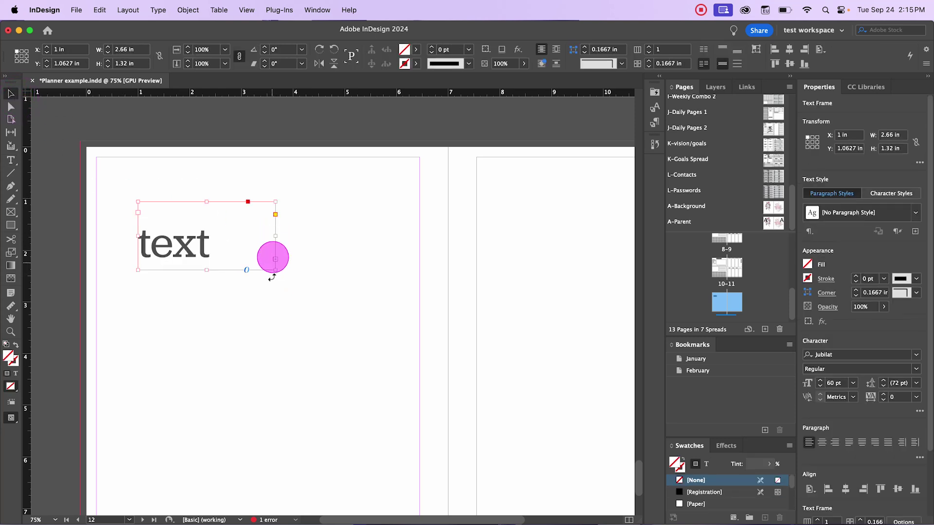
Step: Resize the text frame to 6.14 × 3.4373 in so 'text box too small' shows fully
drag(275, 270, 444, 436)
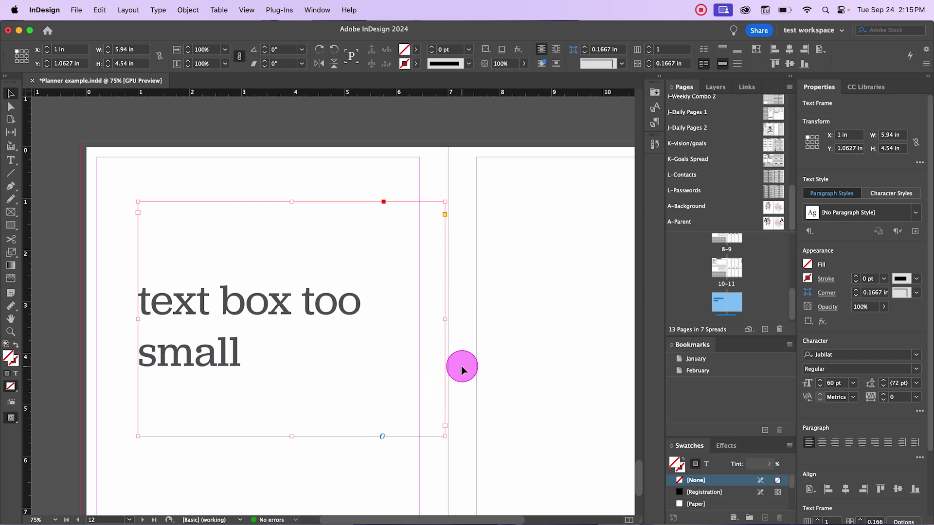
drag(444, 436, 281, 283)
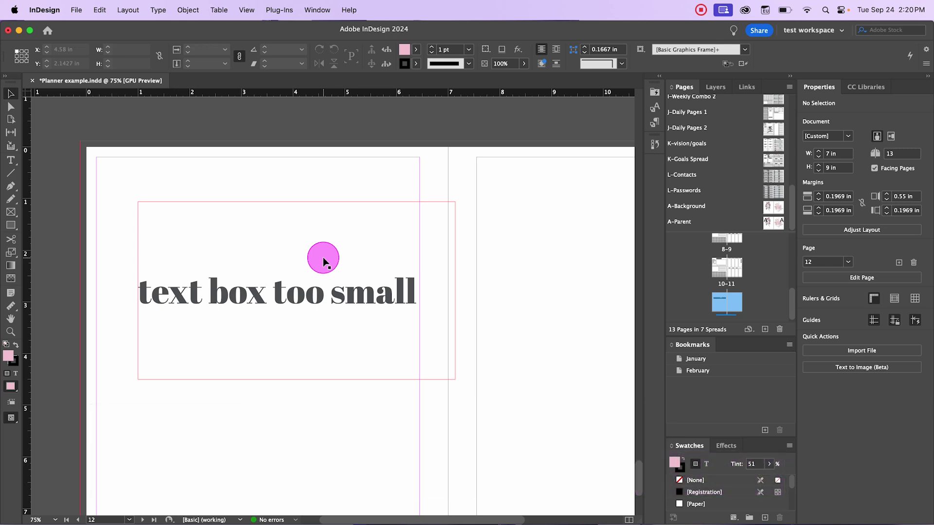
click(335, 360)
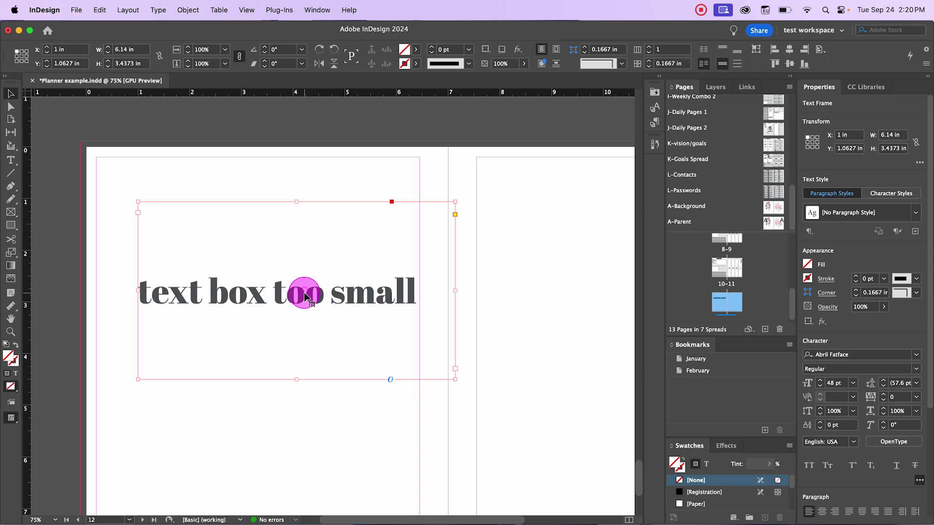
double_click(305, 294)
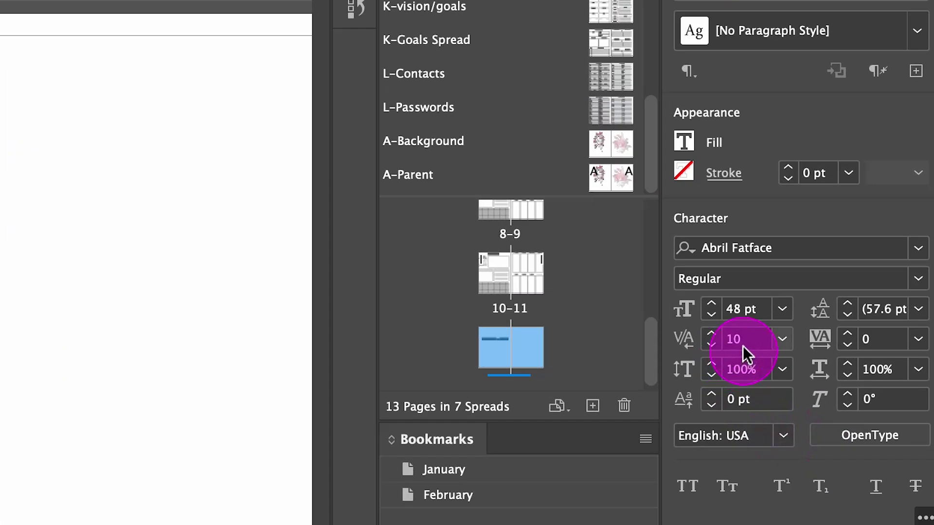
Step: Set the line's tracking to 10
click(759, 339)
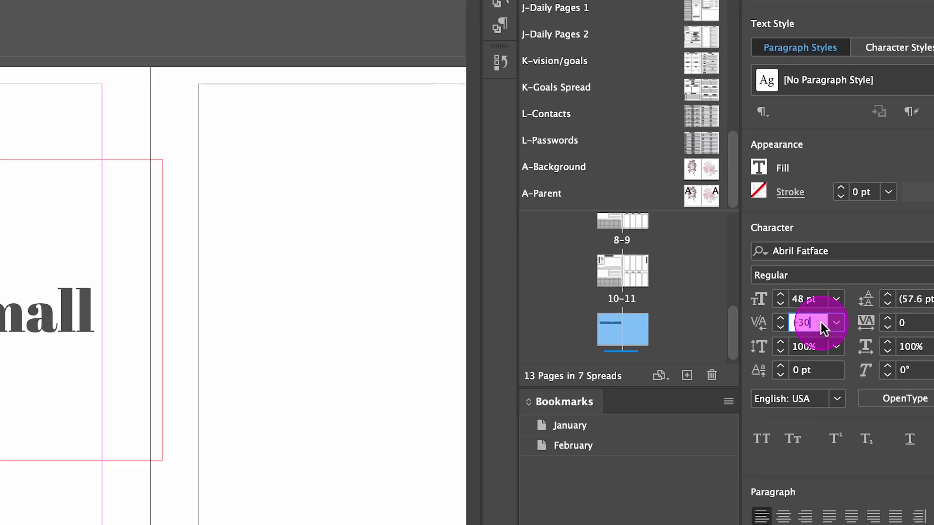
key(Up)
key(Up)
key(Up)
key(Up)
key(Up)
key(Up)
key(Down)
key(Down)
key(Down)
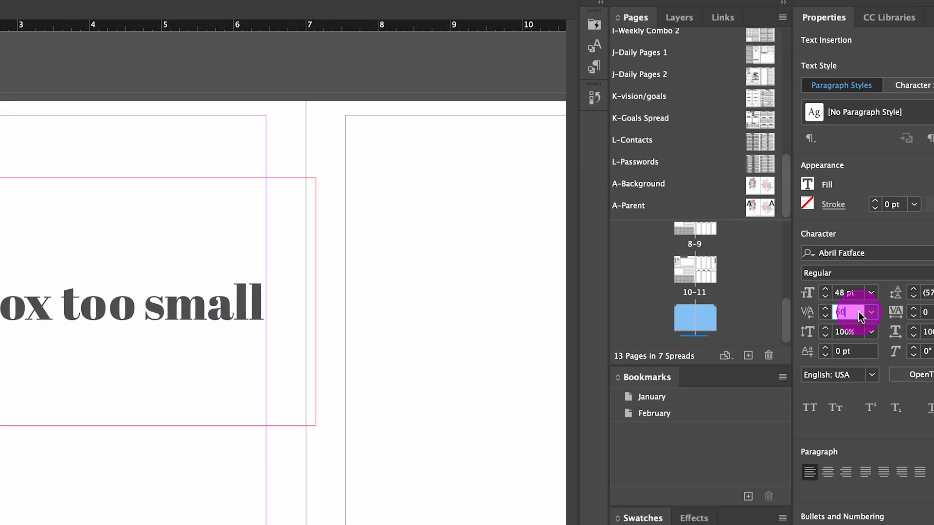
key(Down)
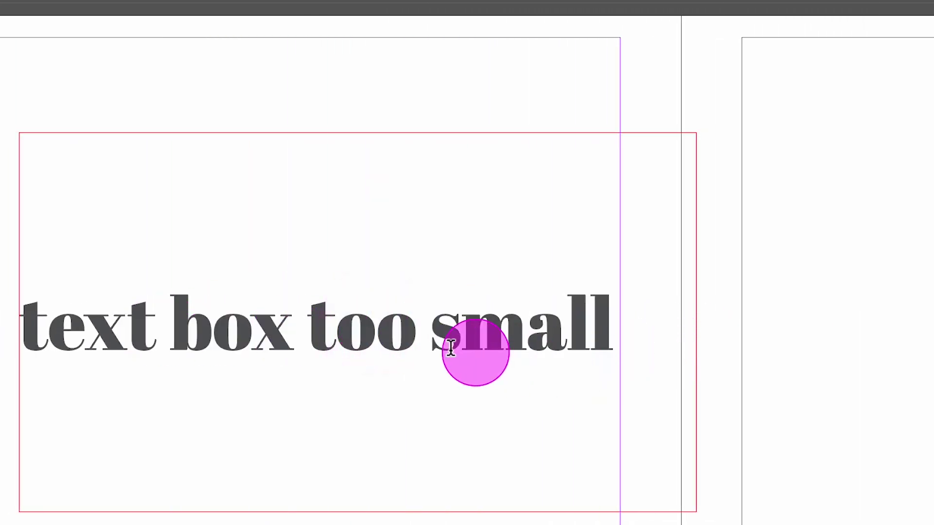
Step: Select the word 'small' and set its tracking to 50
double_click(590, 315)
click(609, 317)
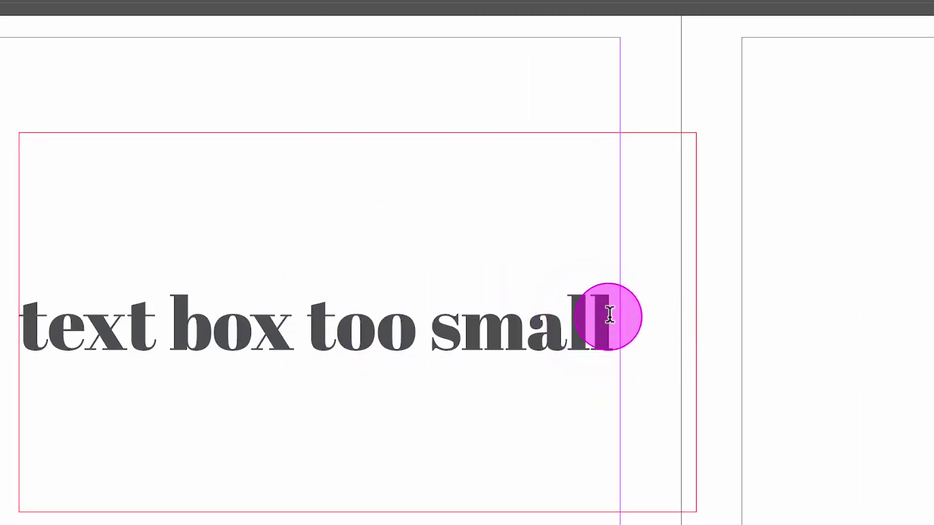
drag(613, 316, 26, 321)
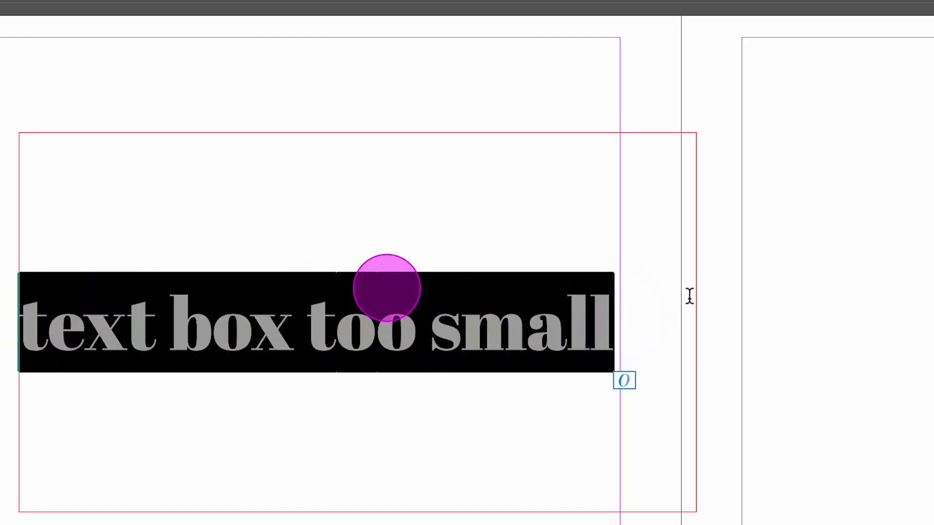
click(481, 316)
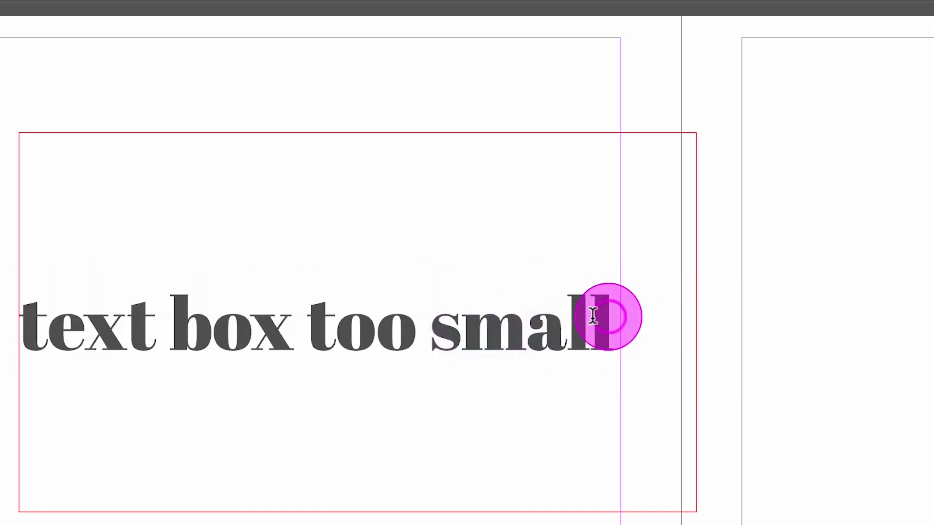
drag(611, 316, 436, 325)
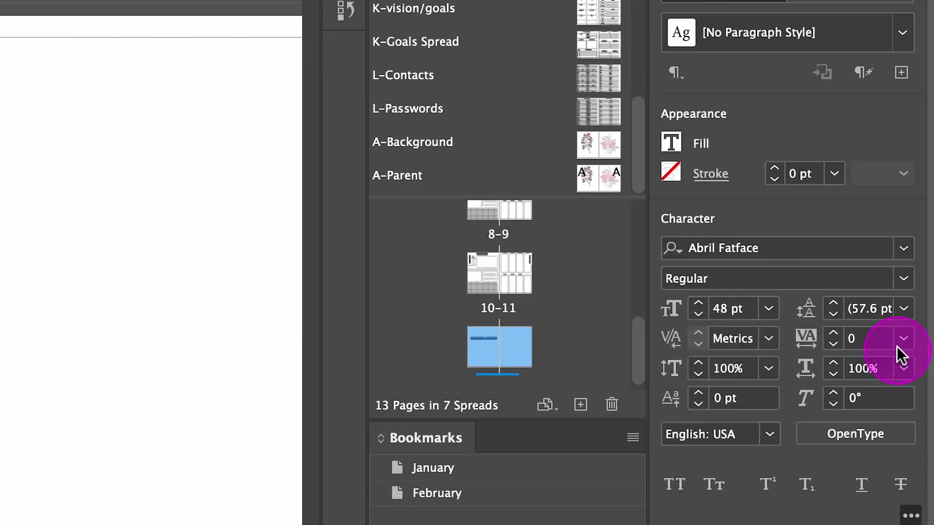
click(859, 339)
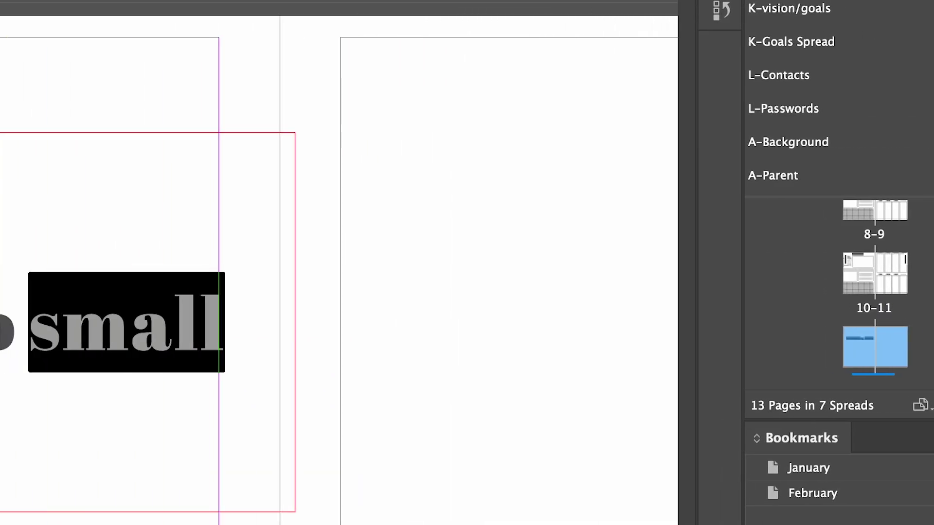
key(Up)
key(Up)
key(Up)
key(Up)
key(Up)
key(Up)
key(Up)
key(Up)
key(Up)
key(Up)
key(Up)
key(Up)
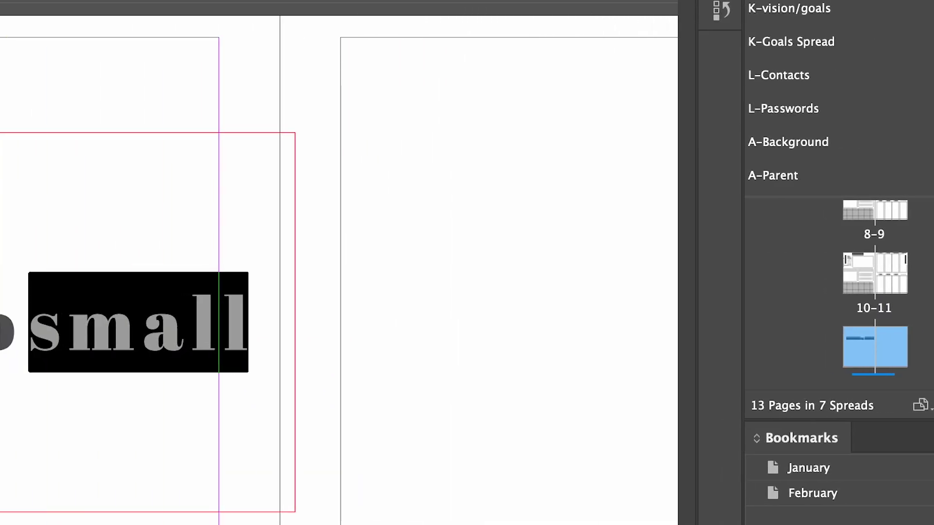
key(Up)
key(Up)
key(Down)
key(Down)
key(Down)
key(Down)
key(Down)
key(Down)
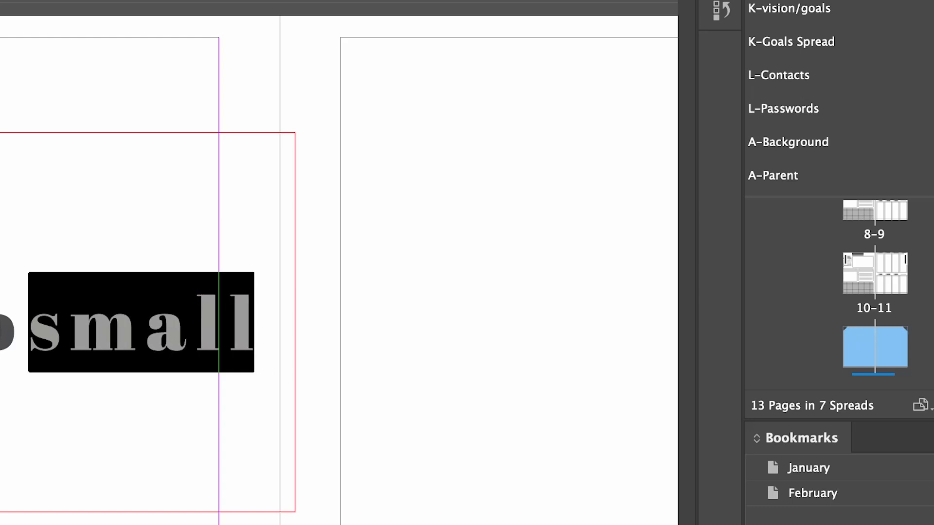
key(Up)
key(Up)
key(Up)
key(Up)
key(Up)
key(Up)
key(Up)
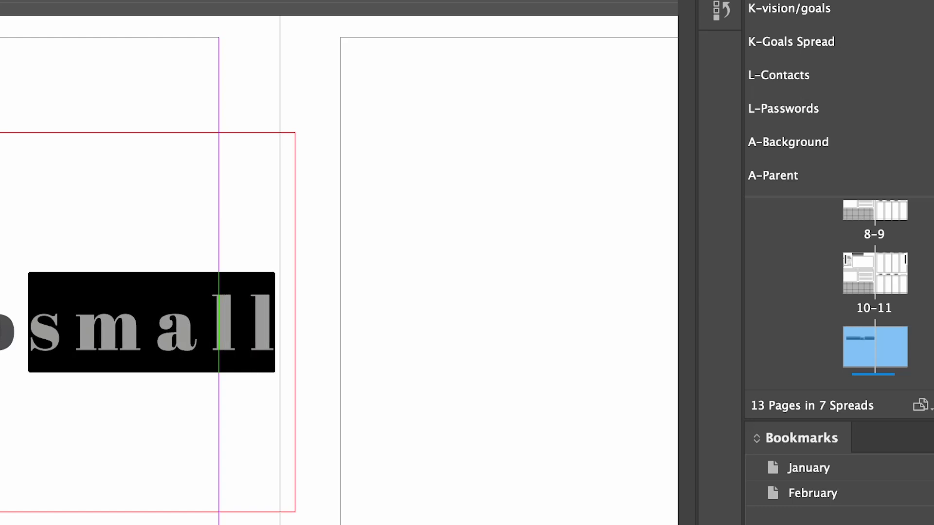
key(Down)
key(Down)
key(alt+Left)
key(alt+Left)
key(alt+Left)
key(alt+Left)
key(alt+Left)
key(alt+Left)
key(alt+Left)
key(alt+Left)
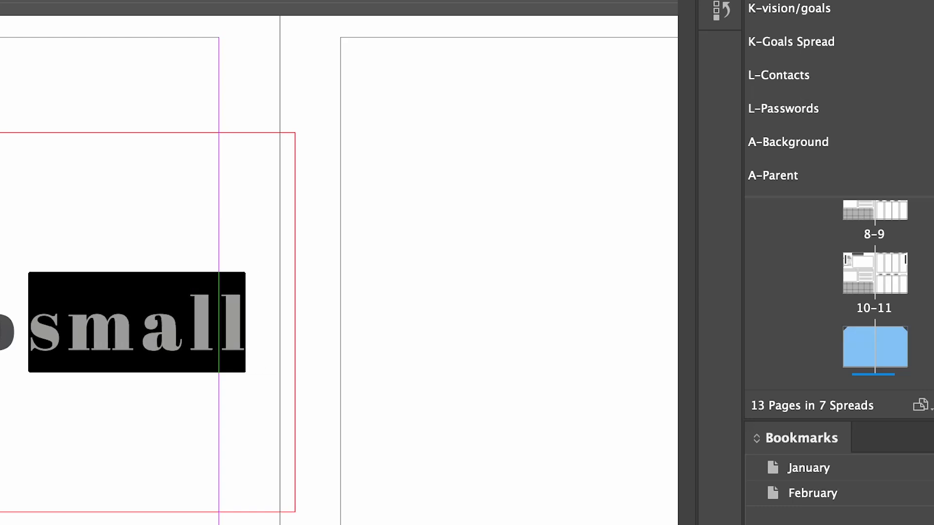
key(alt+Left)
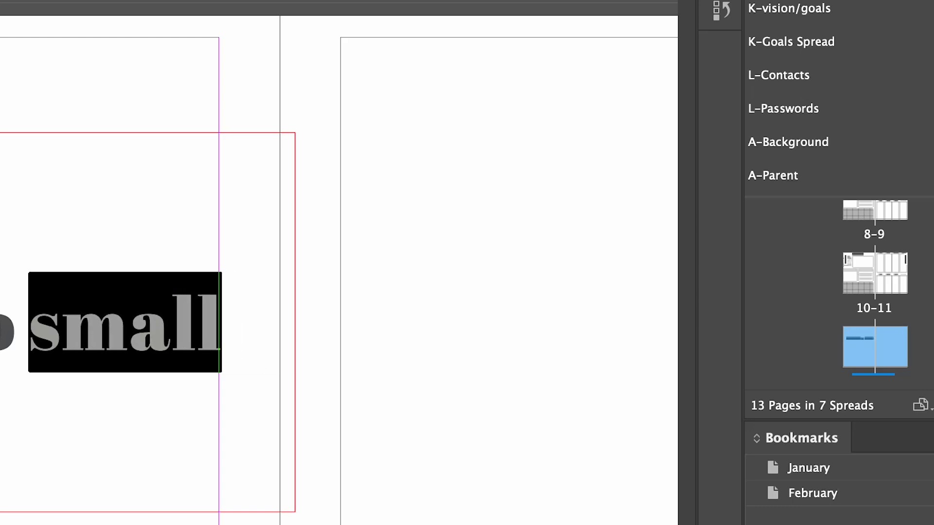
key(alt+Right)
key(alt+Right)
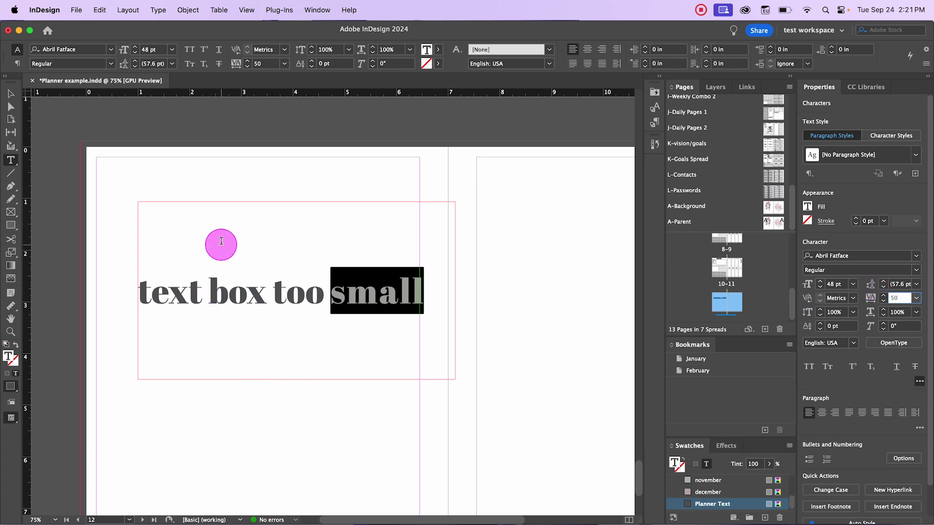
click(294, 290)
Step: Break the line before 'too' so the text runs over two lines
double_click(293, 290)
click(348, 290)
click(319, 292)
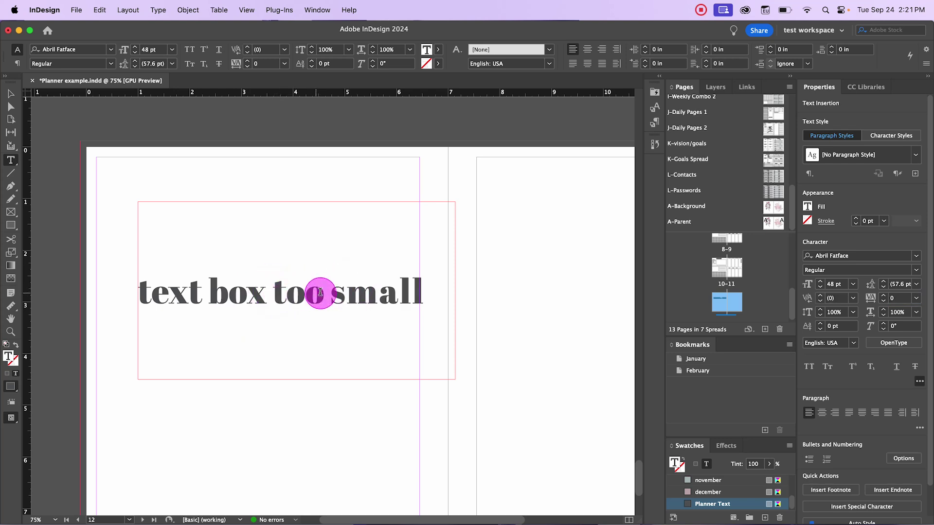
key(Return)
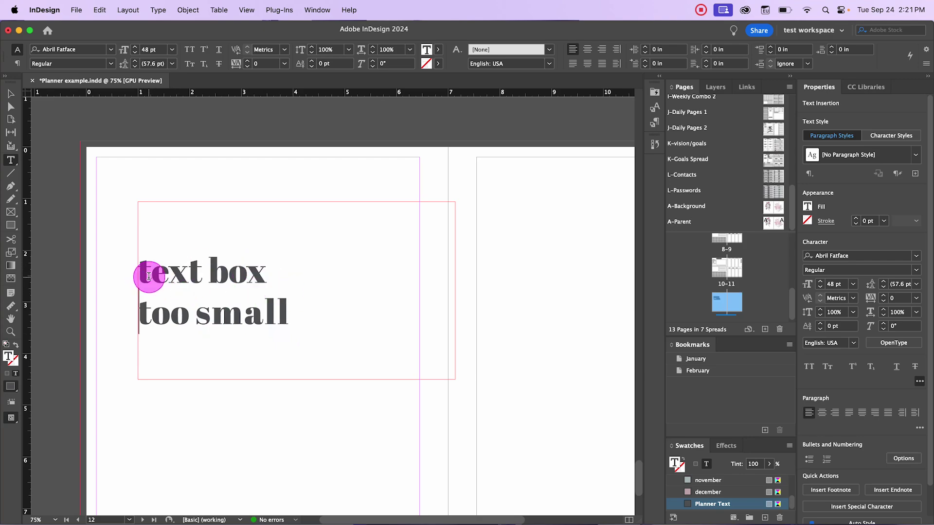
Step: Reduce the leading of the 'text box too small' text by two steps
drag(142, 271, 298, 305)
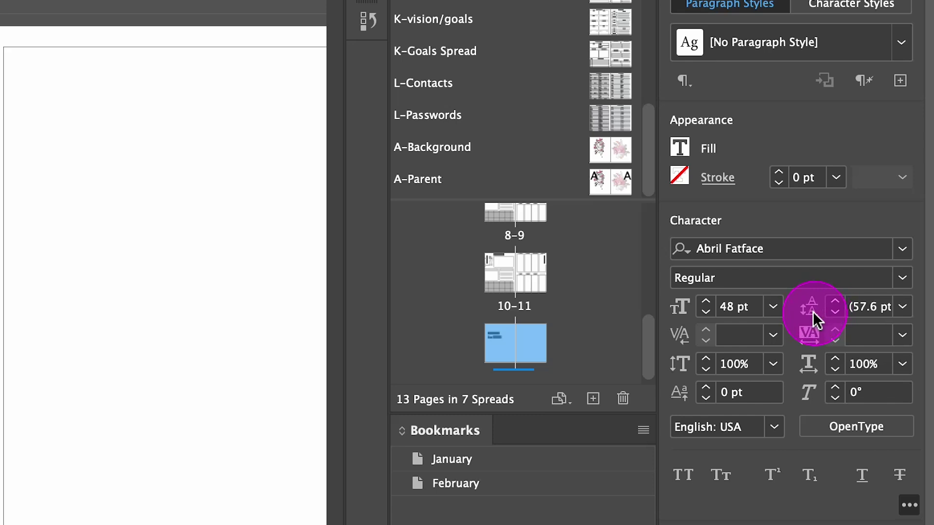
click(858, 307)
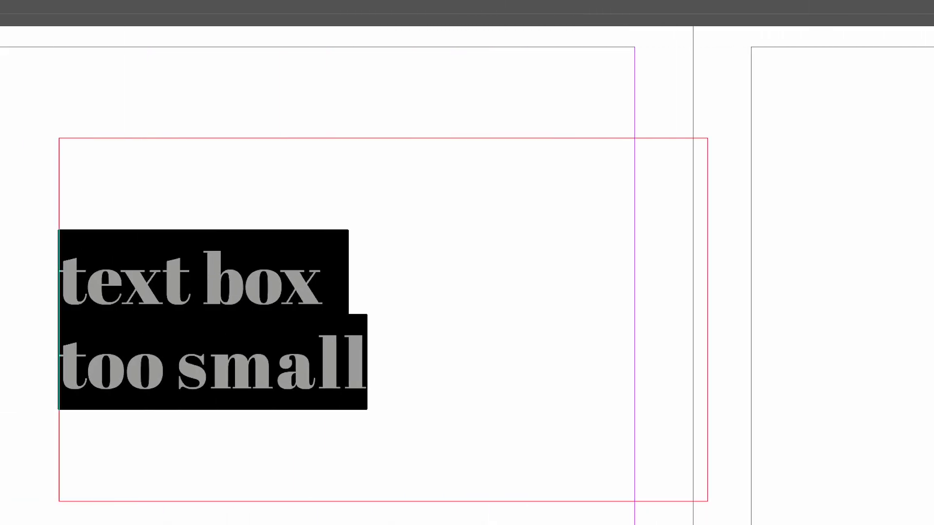
key(Down)
key(Down)
key(Down)
key(Down)
key(Down)
key(Down)
key(Down)
key(Down)
key(Down)
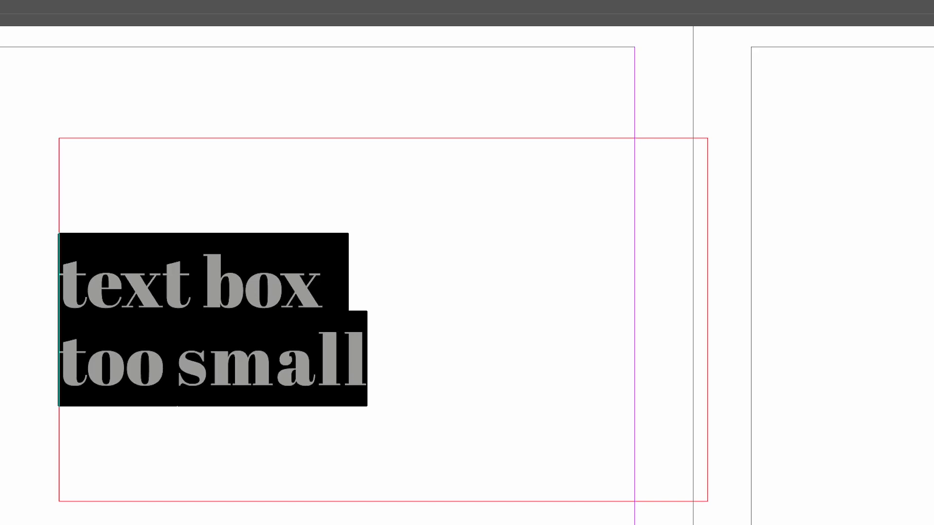
key(Down)
key(Down)
key(Down)
key(Down)
key(Down)
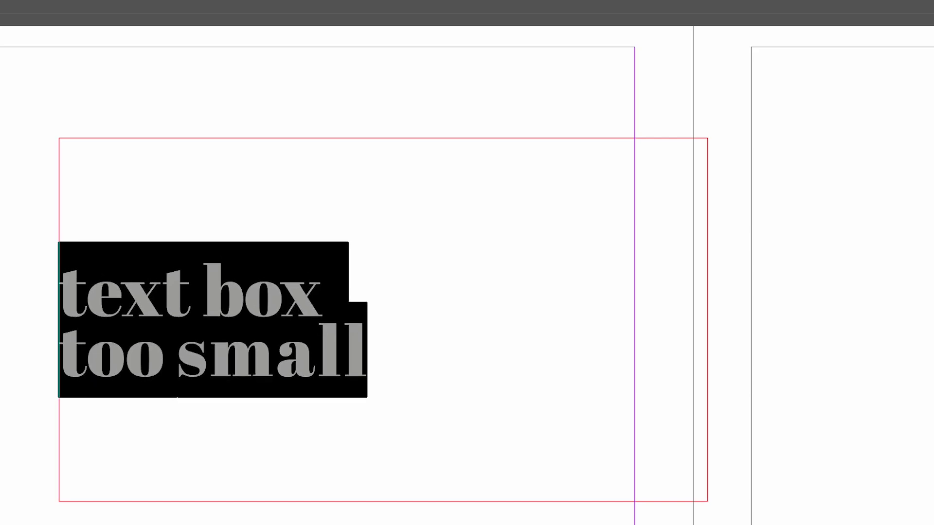
click(158, 75)
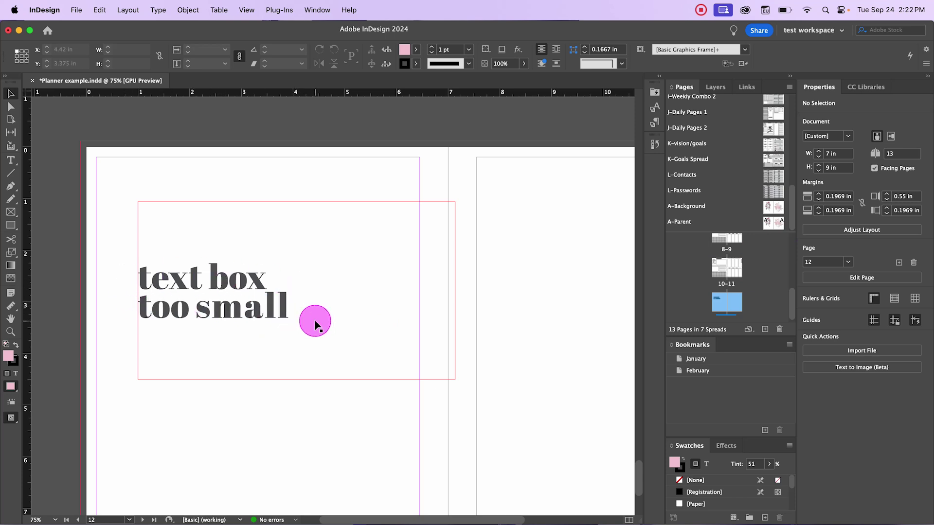
Step: Draw a circle with the Ellipse tool in the lower left of the page
scroll(321, 333, down, 3)
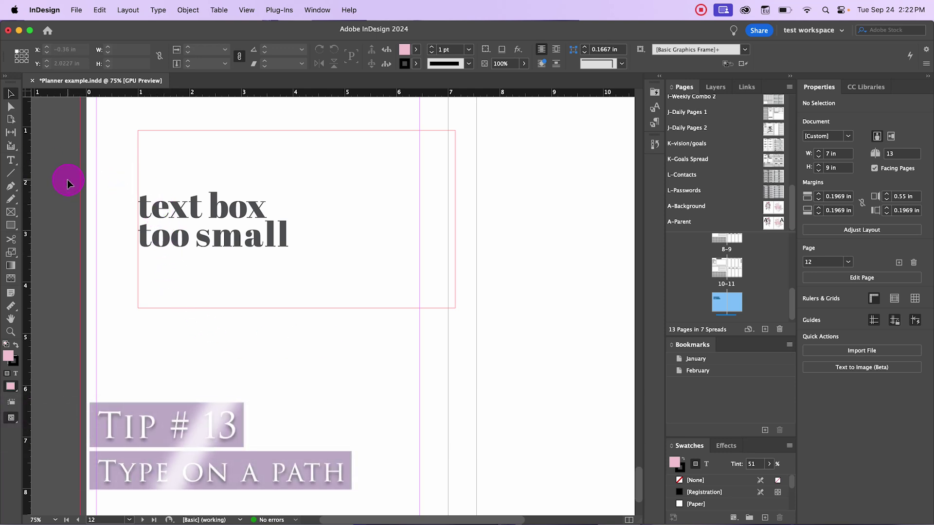
click(11, 227)
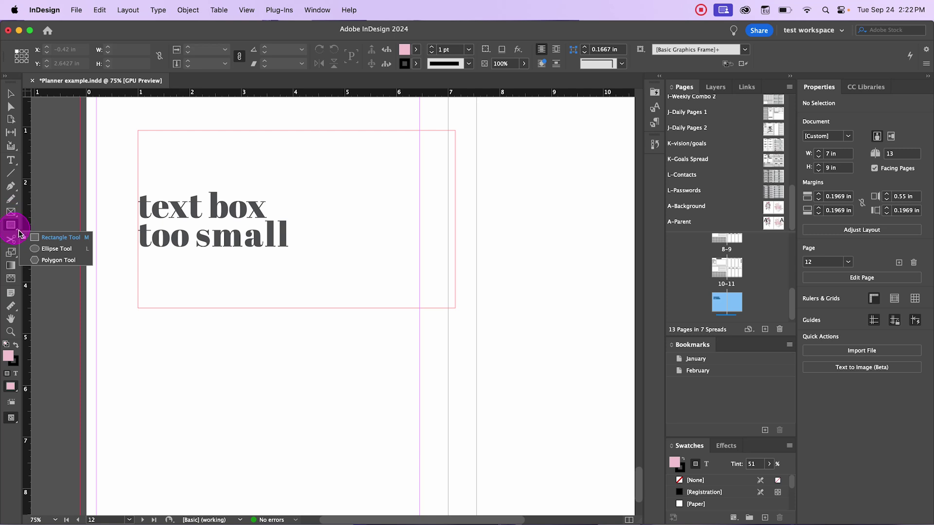
click(43, 249)
drag(128, 353, 231, 457)
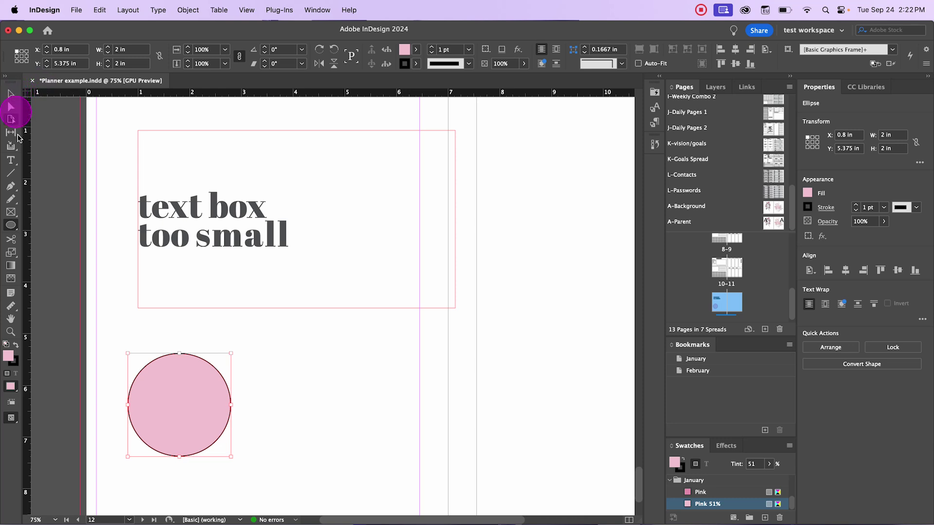
Step: Draw a freehand wavy line right of the circle and set its fill to [None]
click(12, 175)
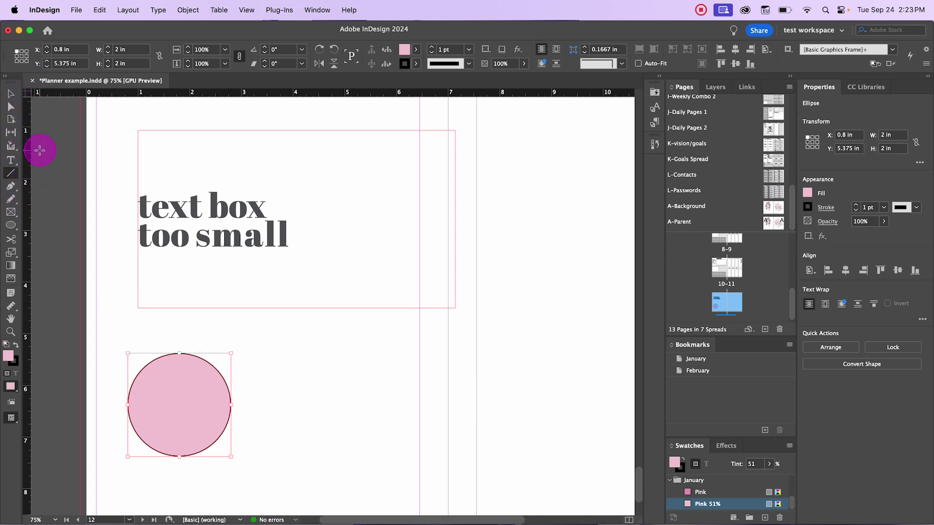
click(11, 200)
mouse_move(254, 399)
mouse_down()
mouse_move(285, 383)
mouse_move(315, 403)
mouse_move(351, 378)
mouse_up()
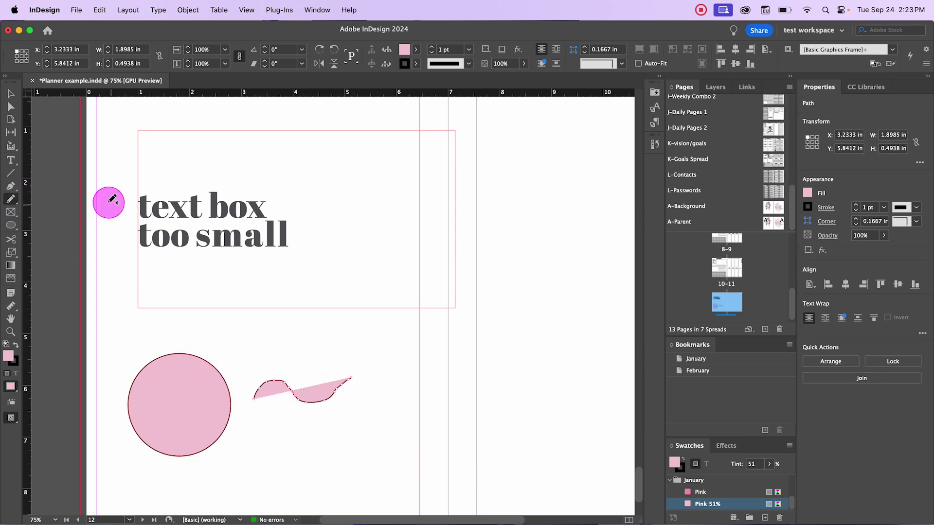
click(808, 193)
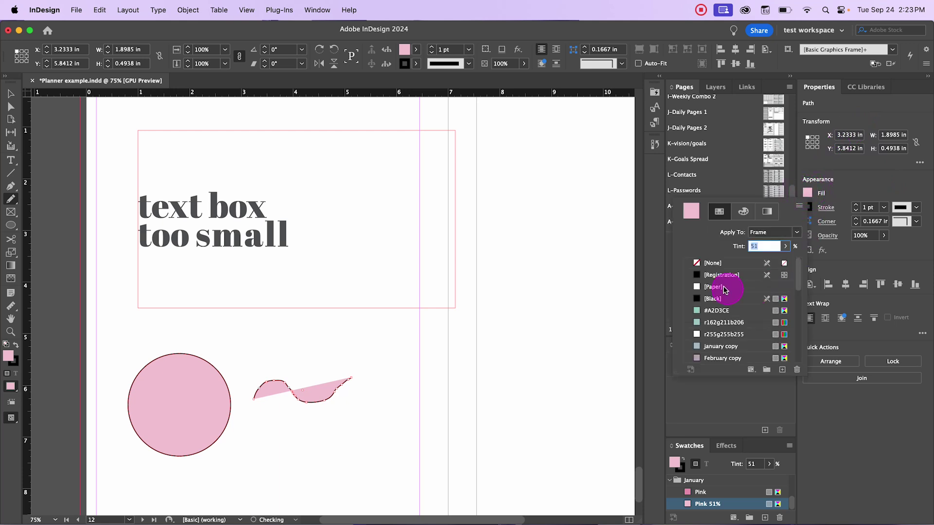
click(697, 262)
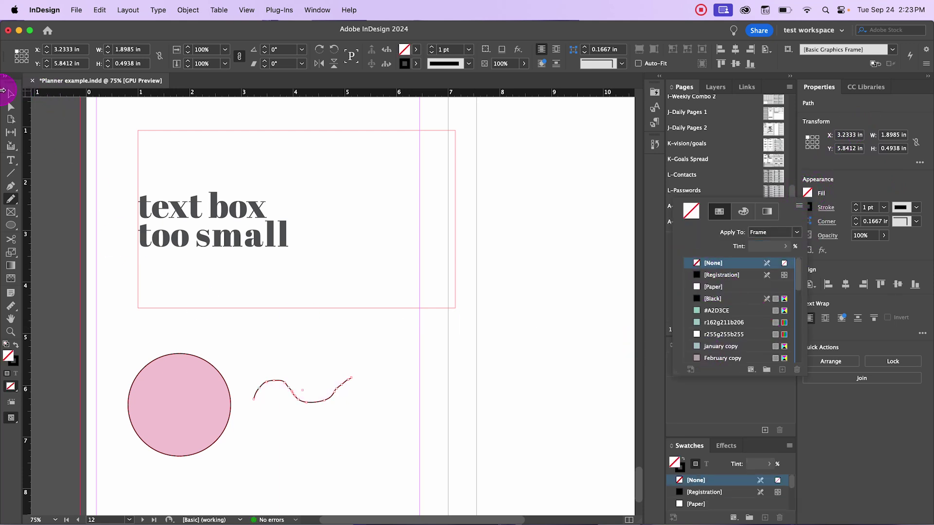
click(9, 96)
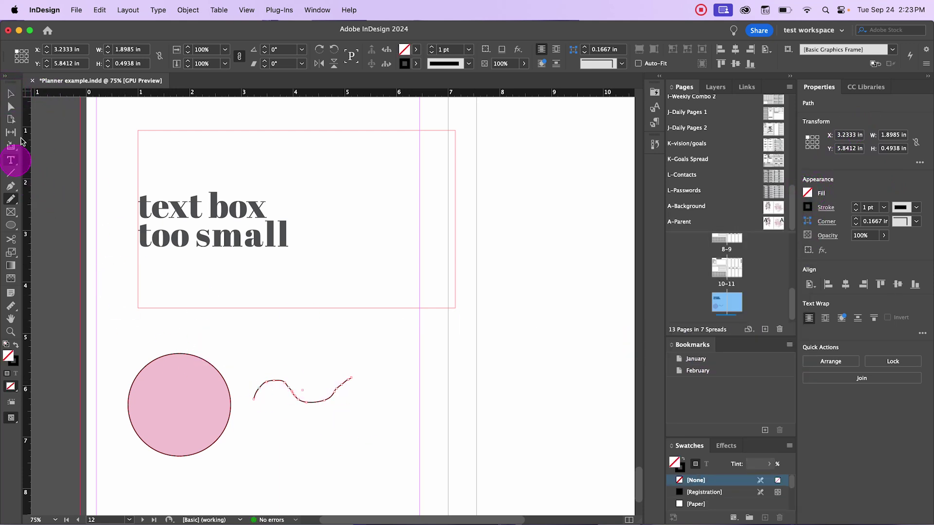
click(13, 188)
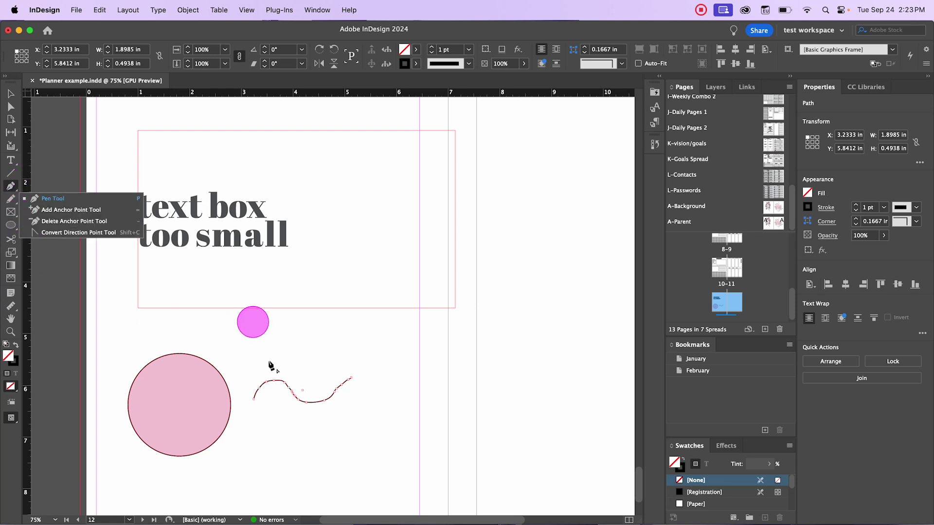
click(239, 338)
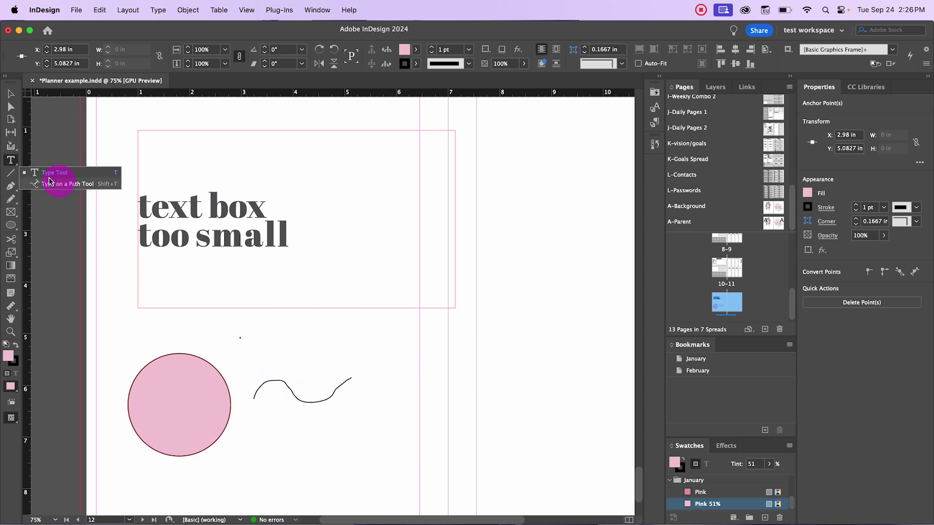
Step: Type 'knlsdknehfoiweh' along the circle's top edge with the Type on a Path tool
click(272, 368)
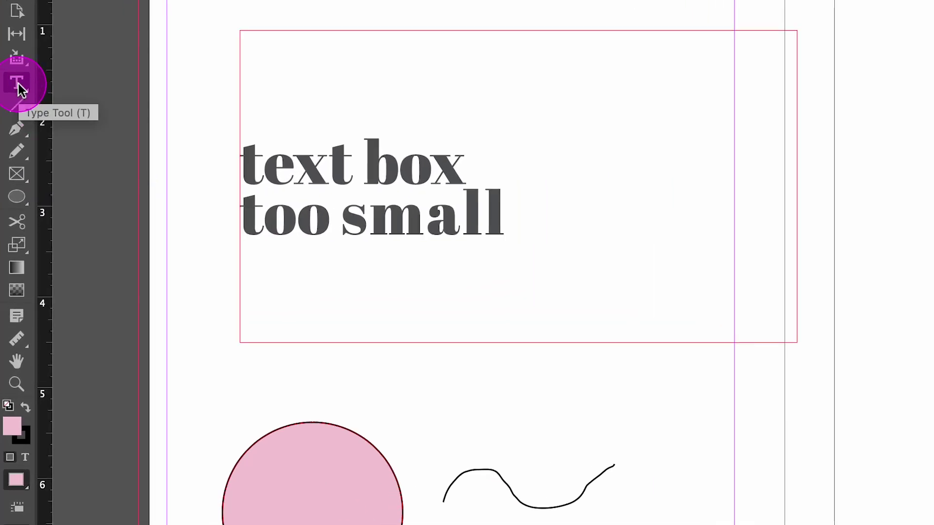
click(18, 84)
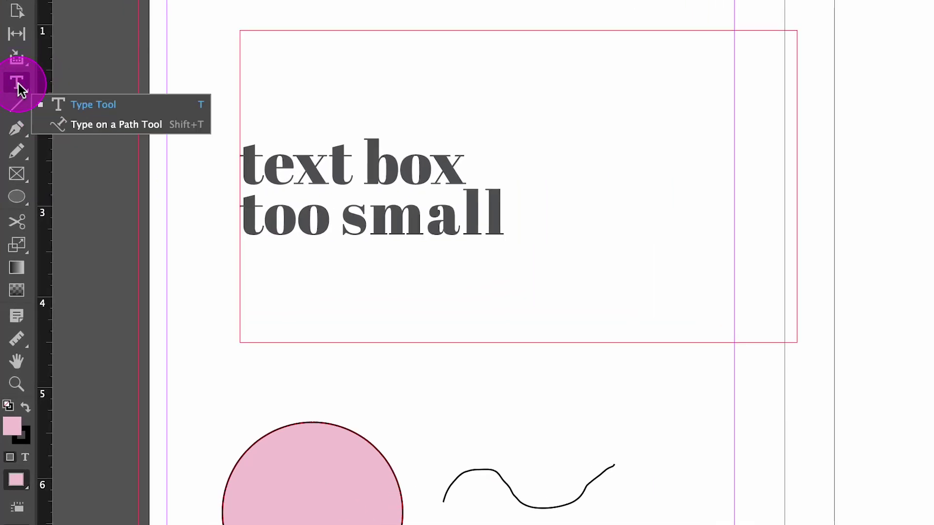
mouse_move(20, 89)
mouse_down()
mouse_move(61, 92)
mouse_move(110, 125)
mouse_up()
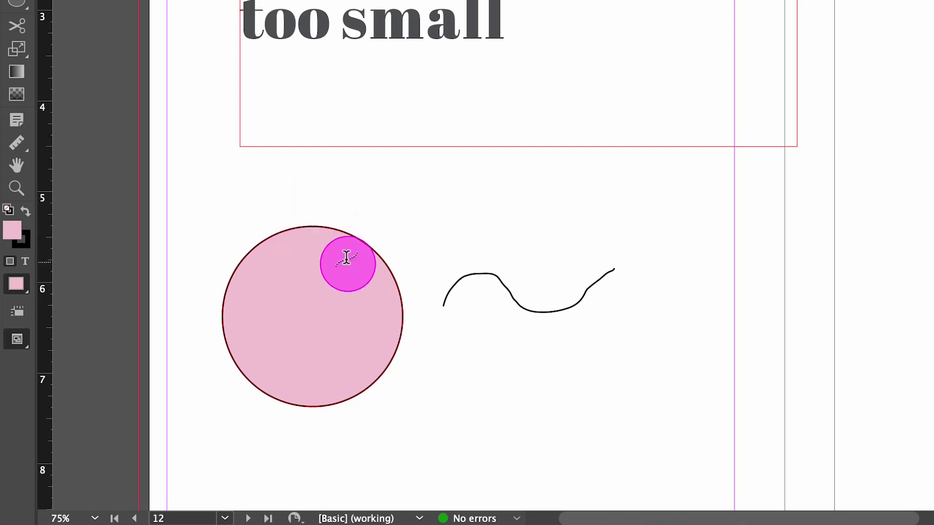
click(318, 227)
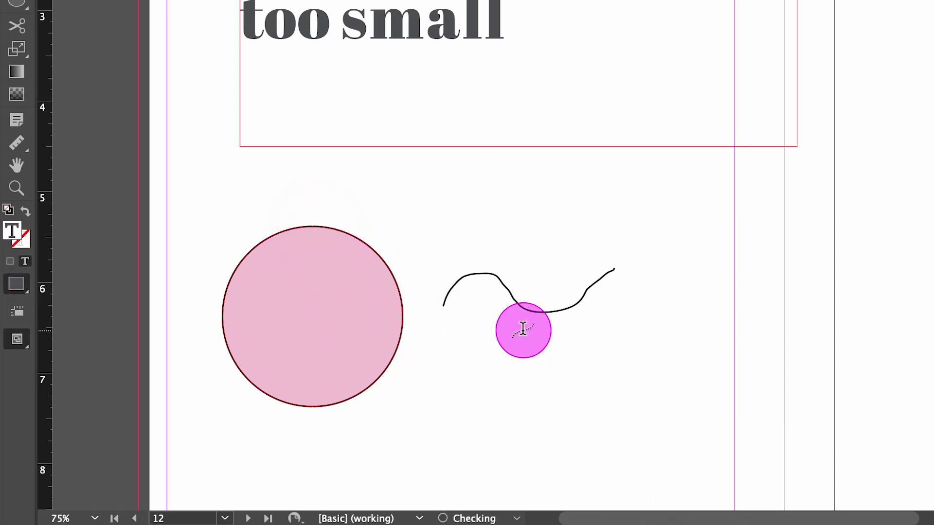
scroll(291, 236, up, 2)
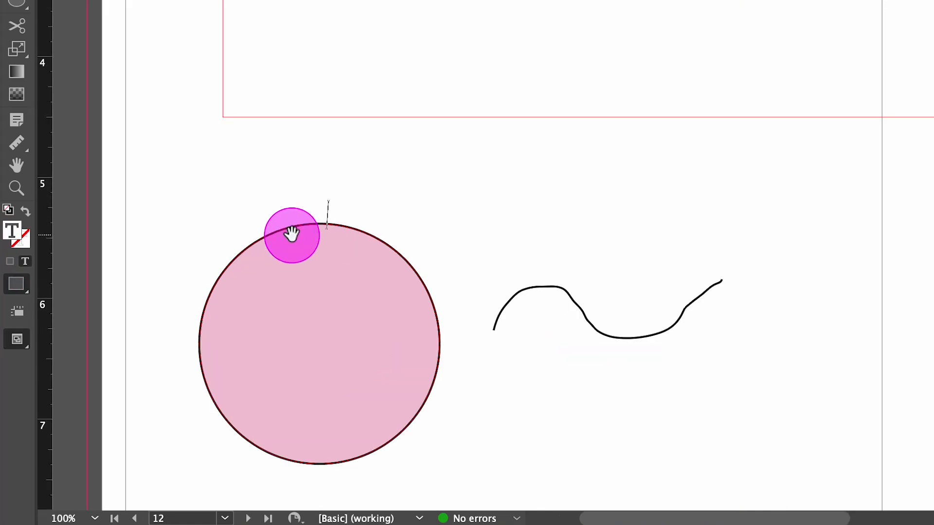
scroll(295, 236, down, 3)
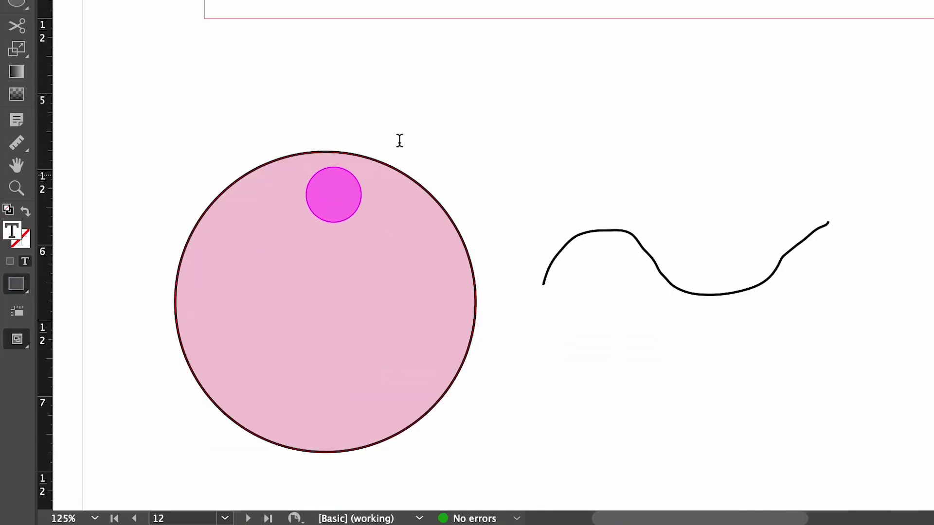
text(knlsdknf)
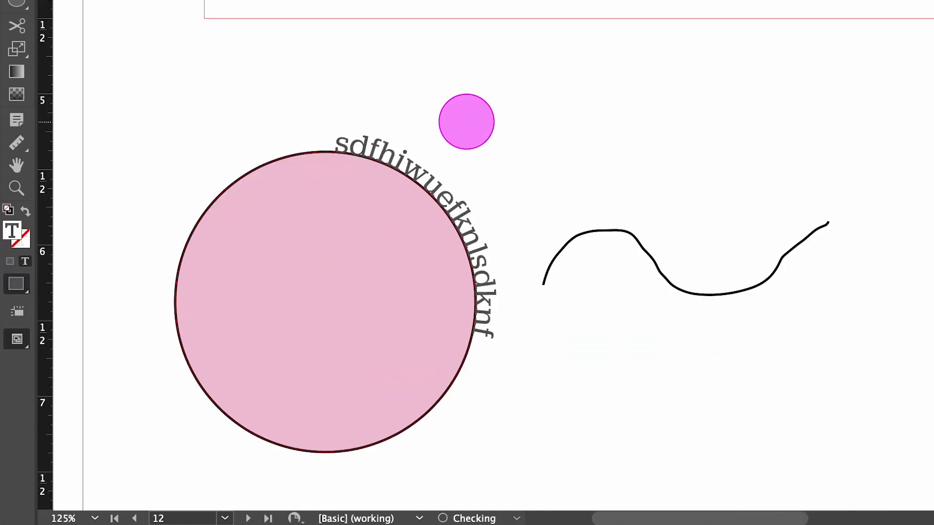
text(ehfoiweh)
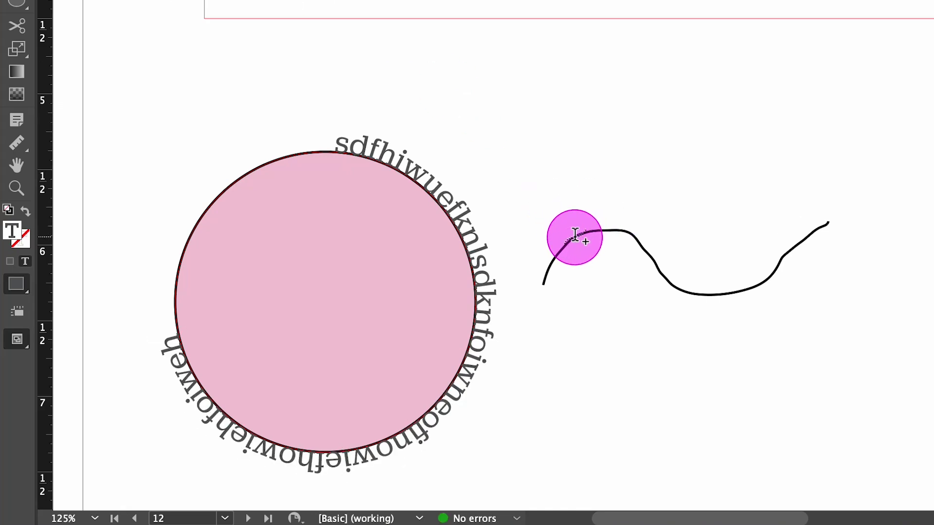
Step: Type 'skdjf' along the wavy line, deleting the last character
click(574, 237)
text(skdjfhkjdfhkwfwkjbefkb-)
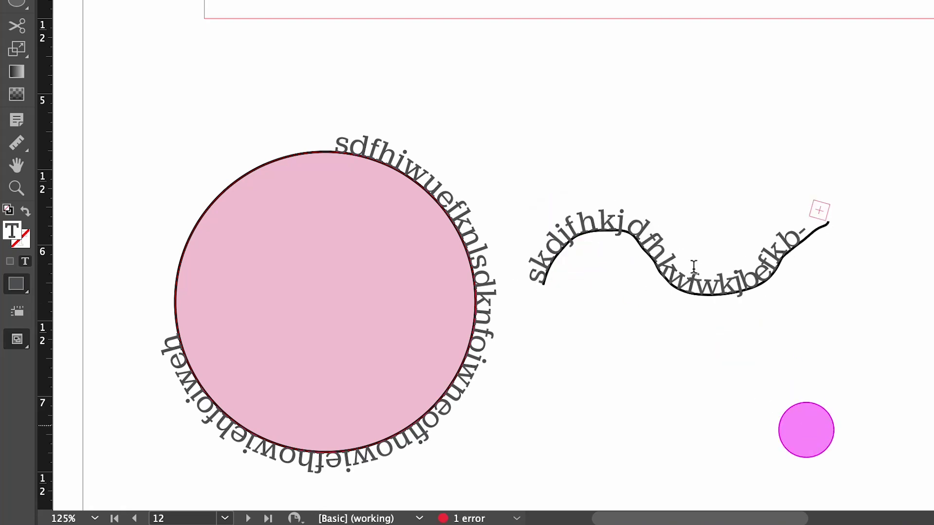
key(BackSpace)
key(BackSpace)
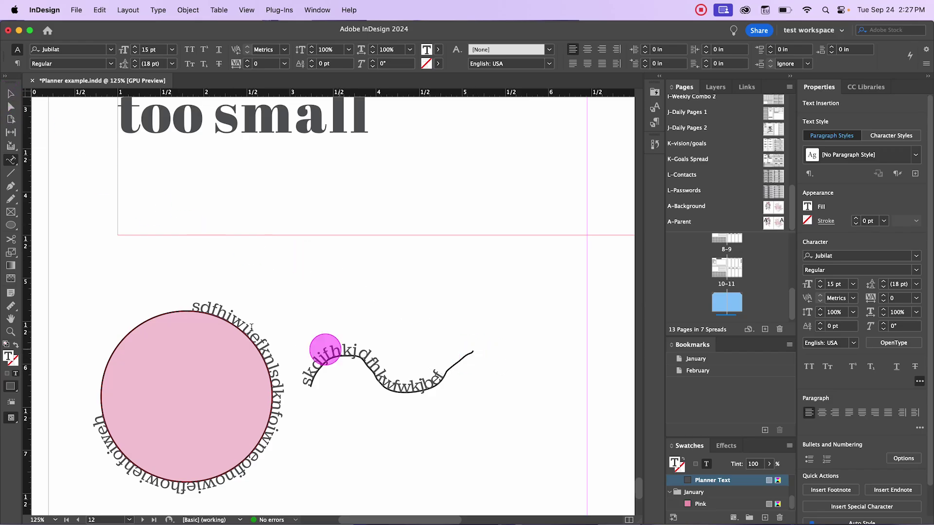
Step: Select the circle and set its fill to [None]
click(13, 96)
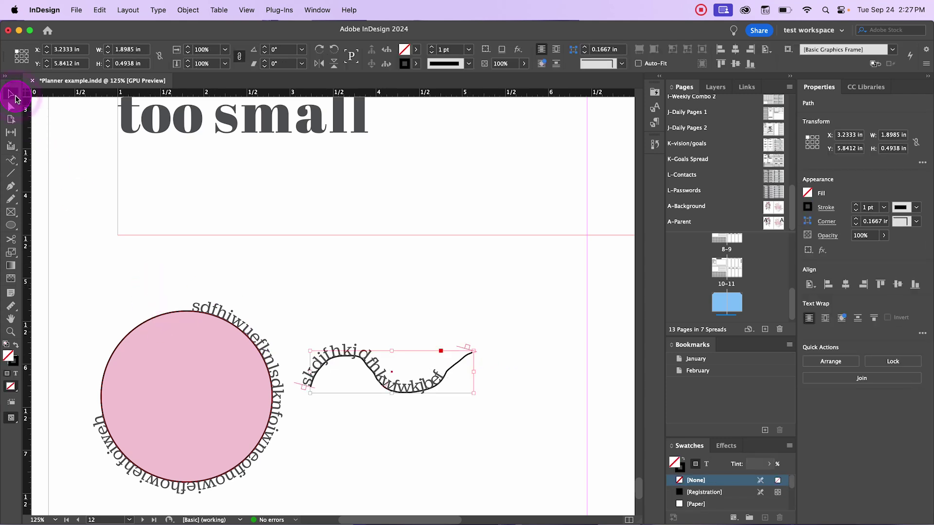
click(174, 316)
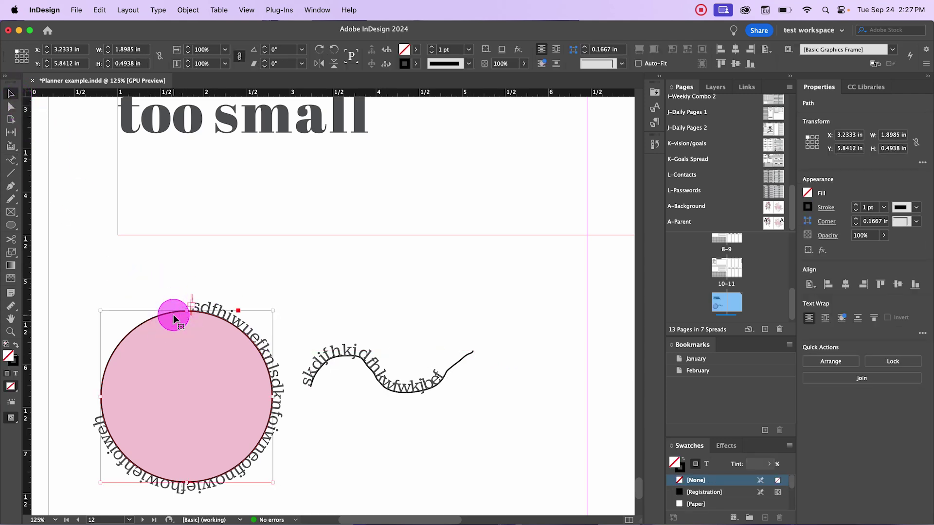
click(807, 193)
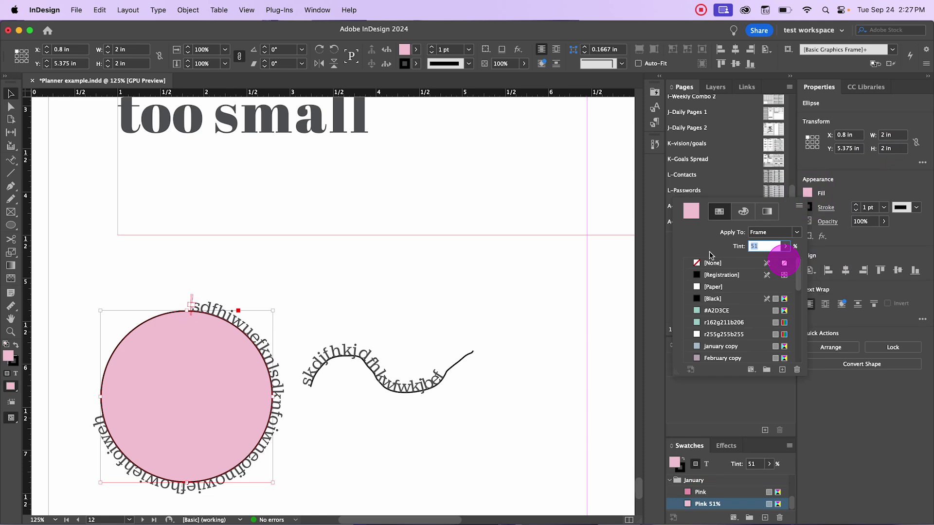
click(698, 267)
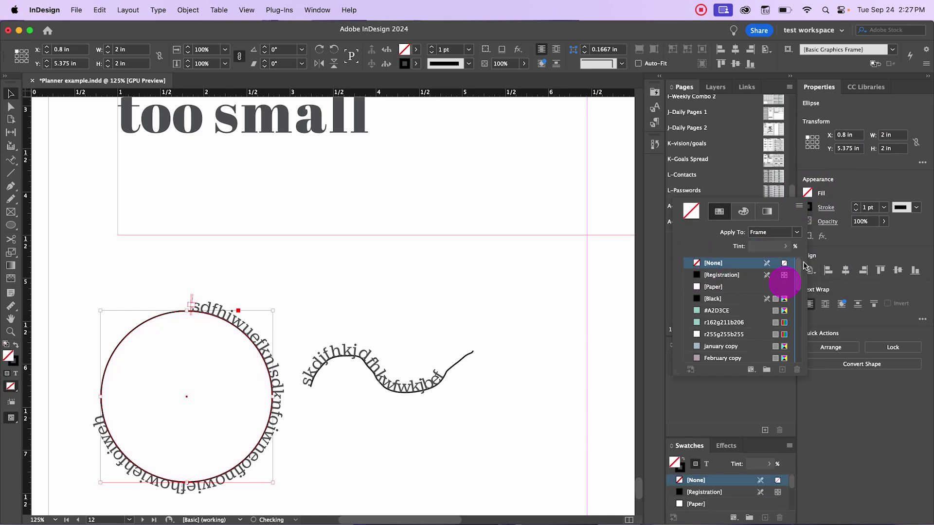
click(811, 208)
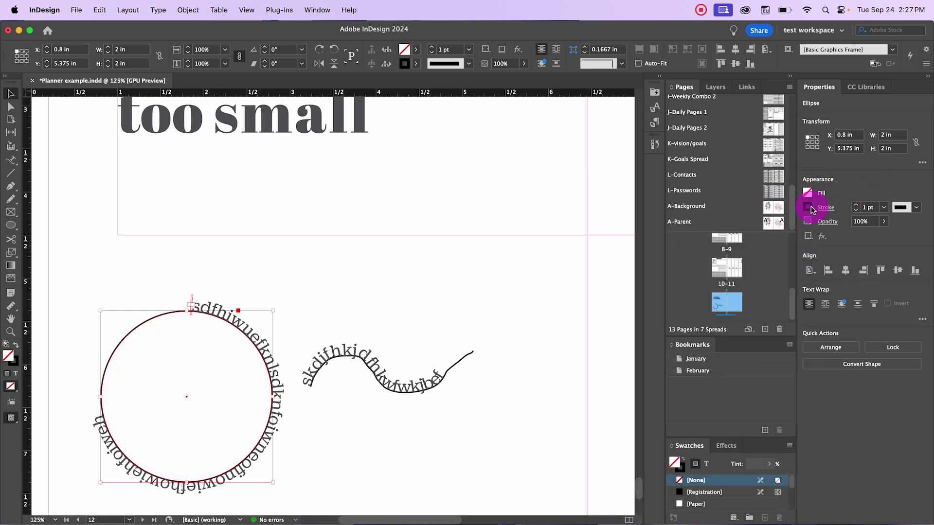
Step: Set the stroke of both the circle and the wavy path to [None]
click(702, 277)
click(504, 324)
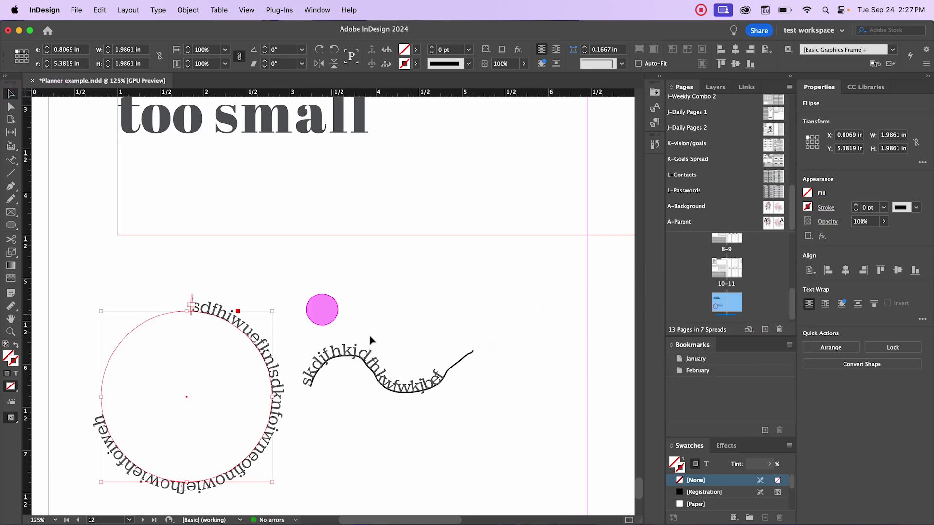
click(460, 360)
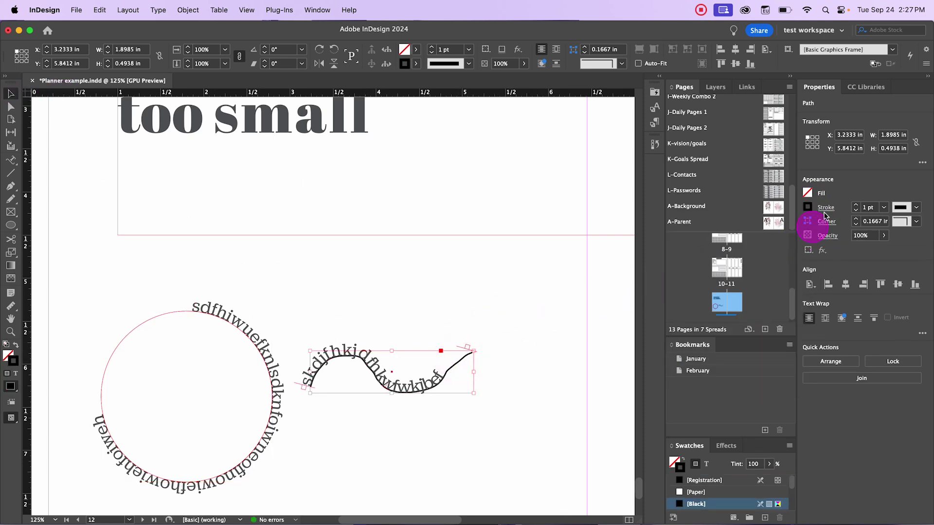
click(805, 206)
click(693, 285)
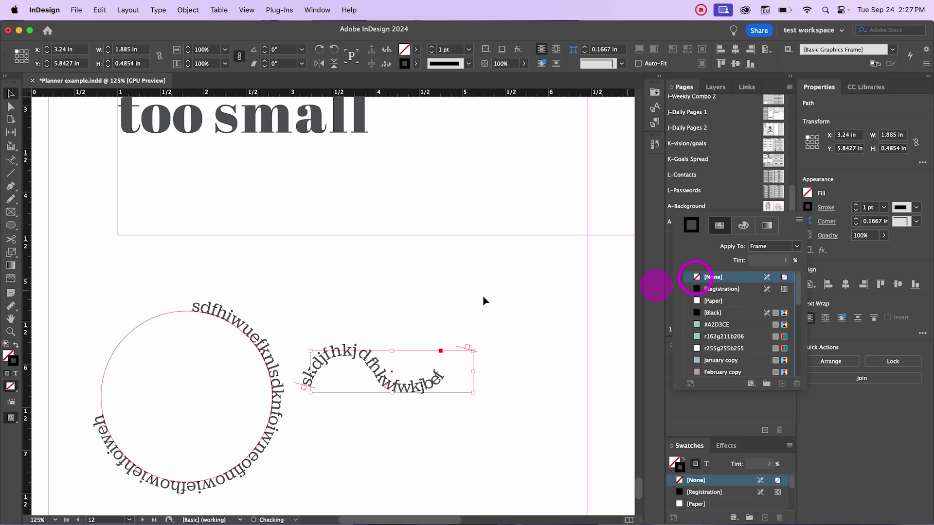
click(448, 284)
click(341, 416)
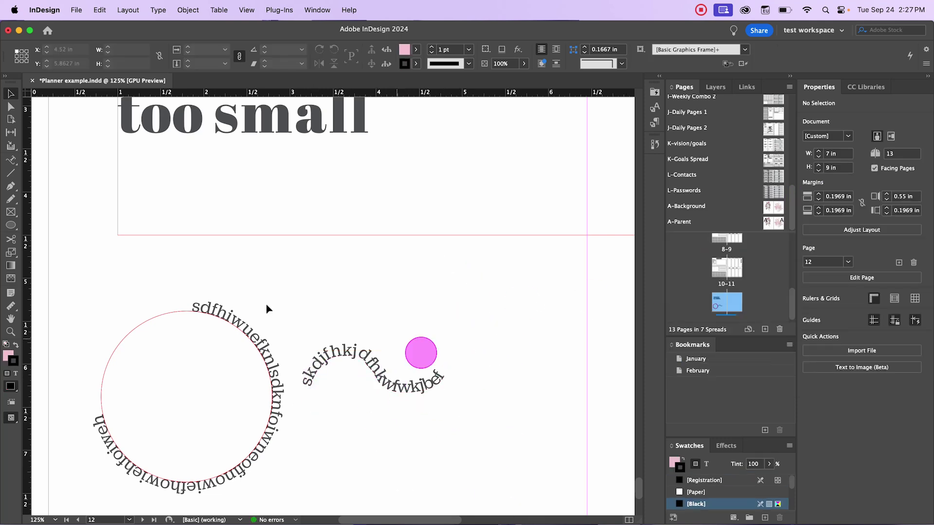
Step: Preview the page with W to check that only the path text shows, then return to normal view
key(w)
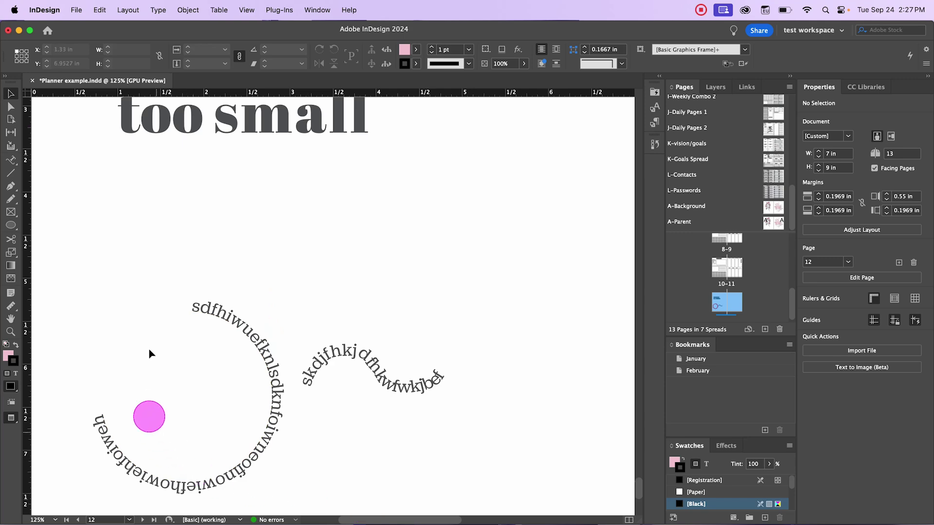
click(193, 298)
key(w)
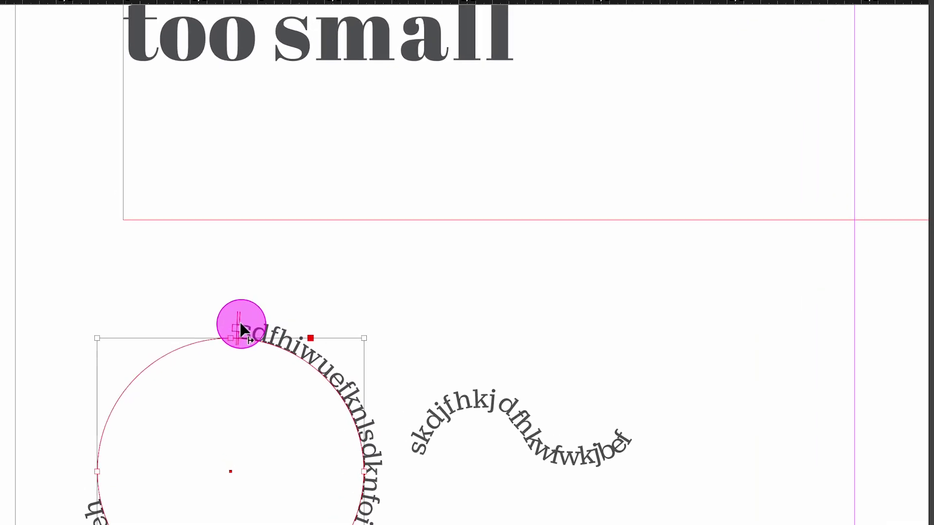
Step: Slide the circle text's start bracket around to the upper right of the circle
drag(245, 332, 347, 395)
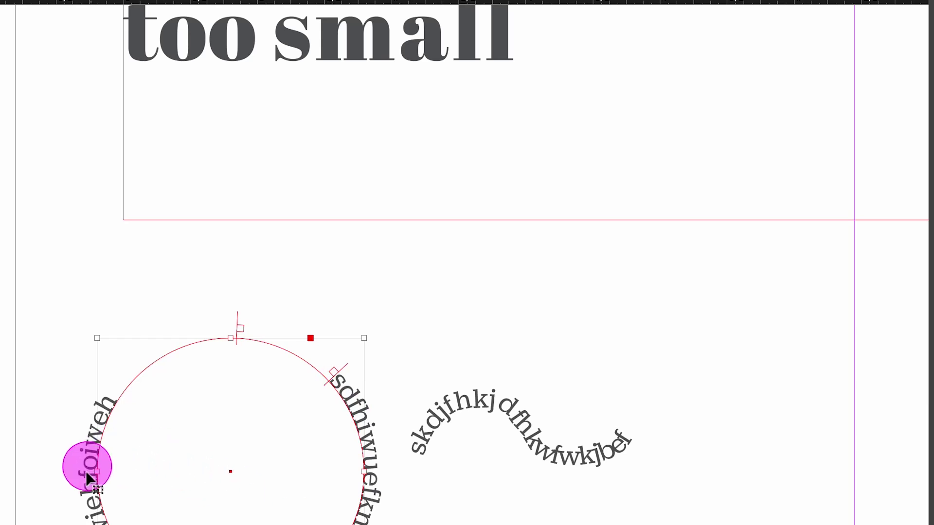
right_click(97, 450)
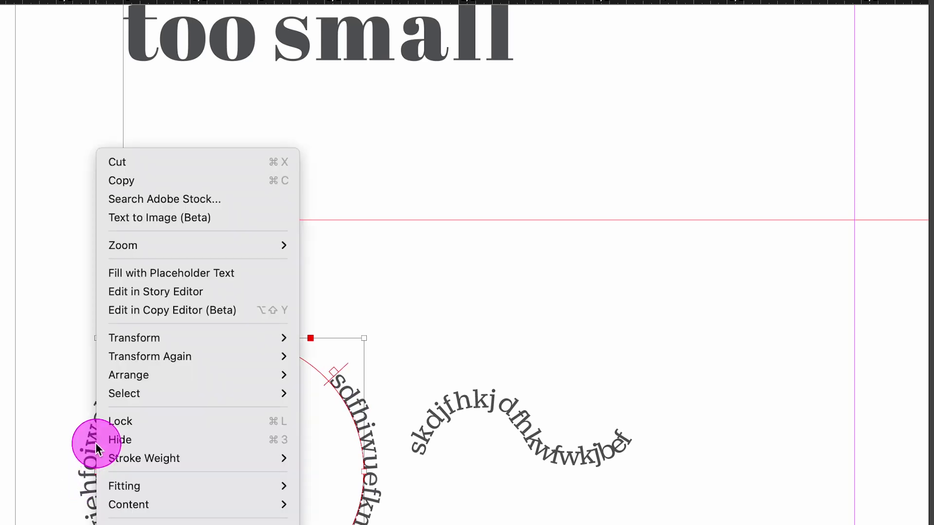
key(Escape)
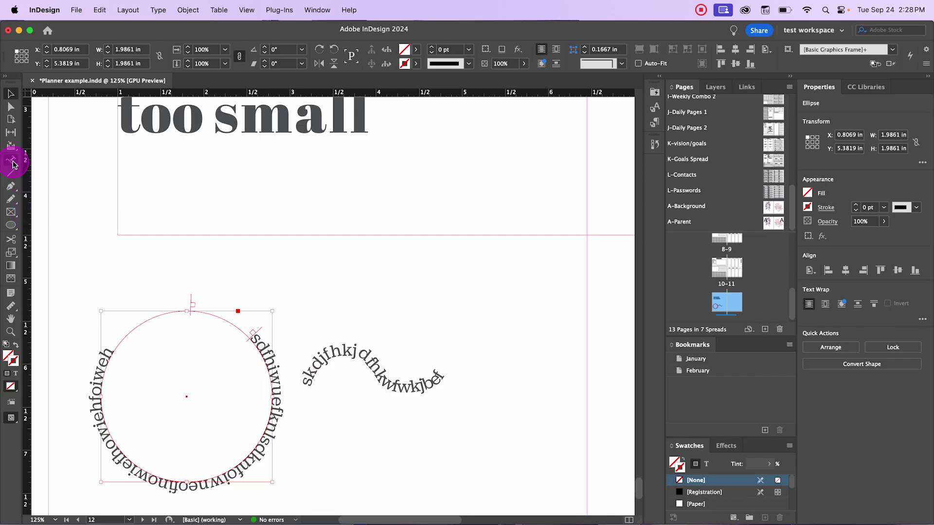
Step: In Type on a Path Options, test Flip, leave it unchecked and confirm
drag(13, 164, 43, 184)
double_click(11, 160)
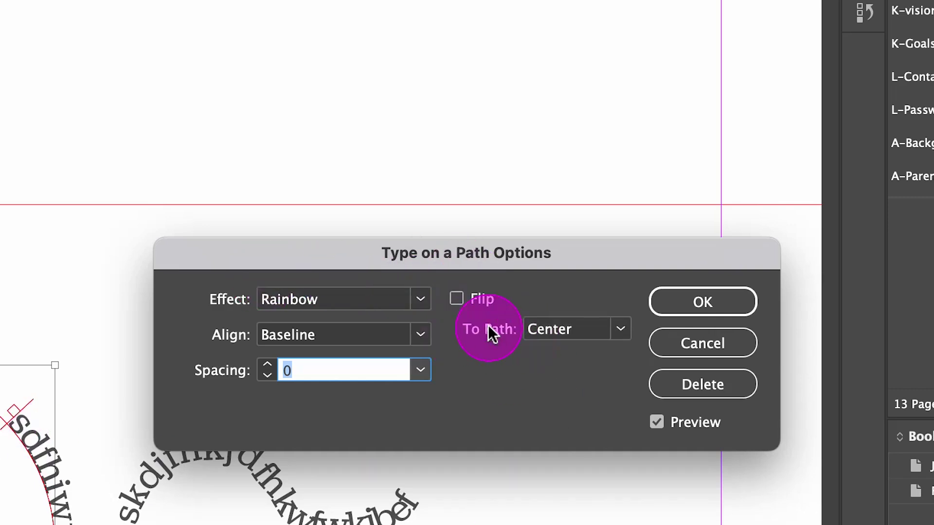
click(457, 299)
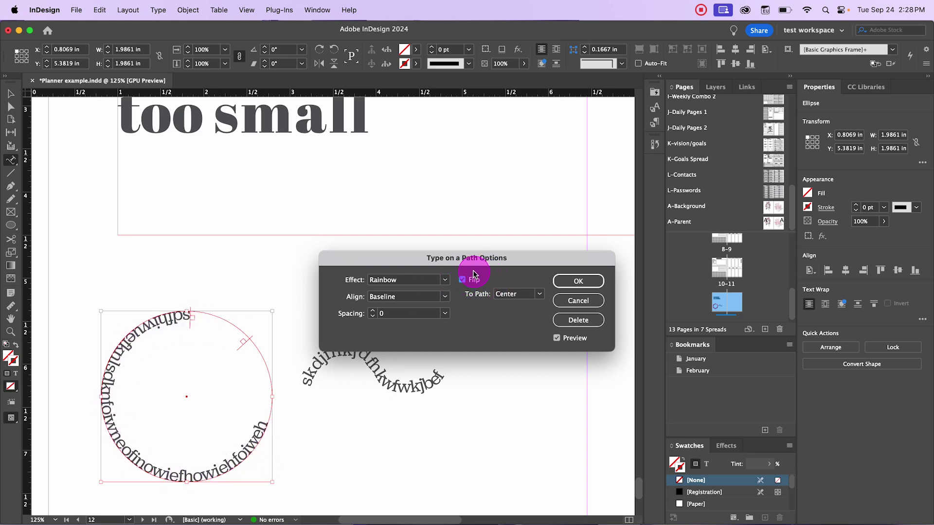
click(462, 280)
click(462, 281)
click(462, 280)
key(Return)
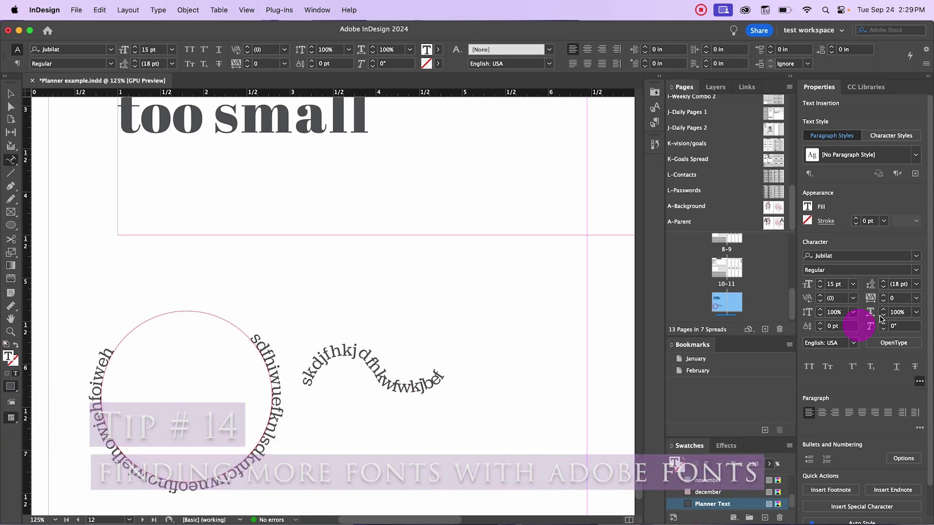
Step: Open the Character font list and turn off the Active Adobe Fonts filter
click(916, 255)
scroll(785, 406, down, 20)
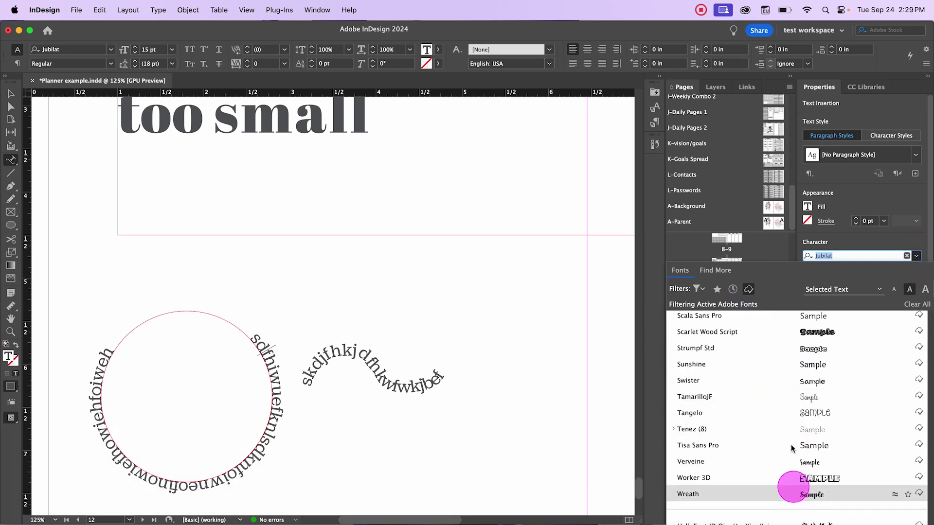
scroll(788, 428, up, 15)
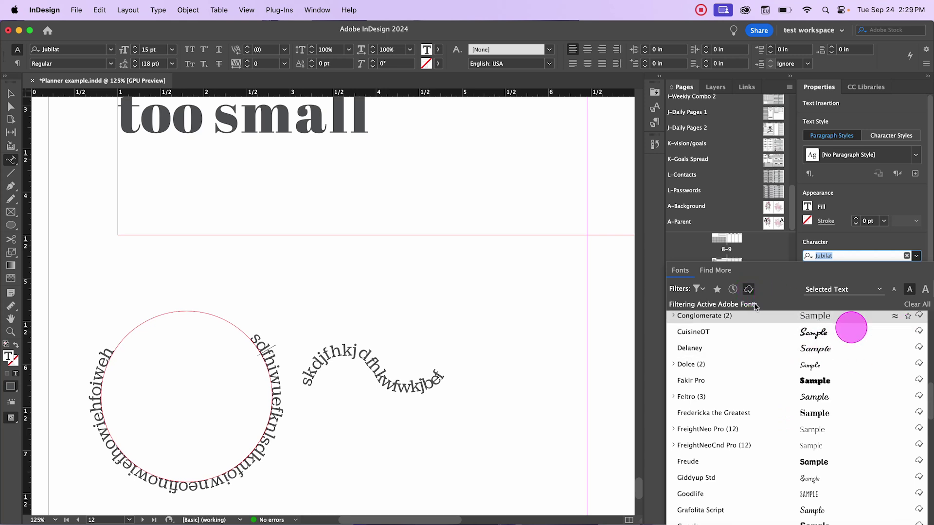
click(747, 290)
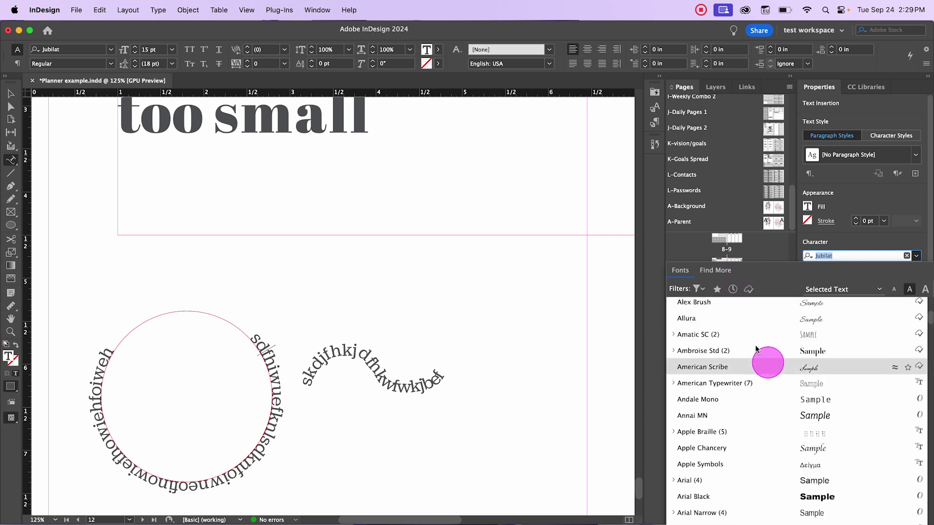
click(750, 281)
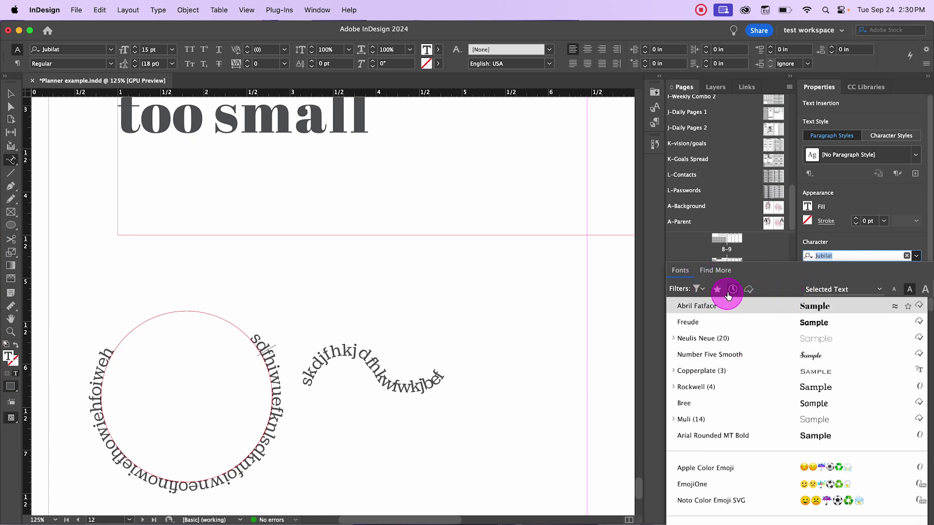
Step: Clear the classification filters and browse through the full list of fonts
click(699, 289)
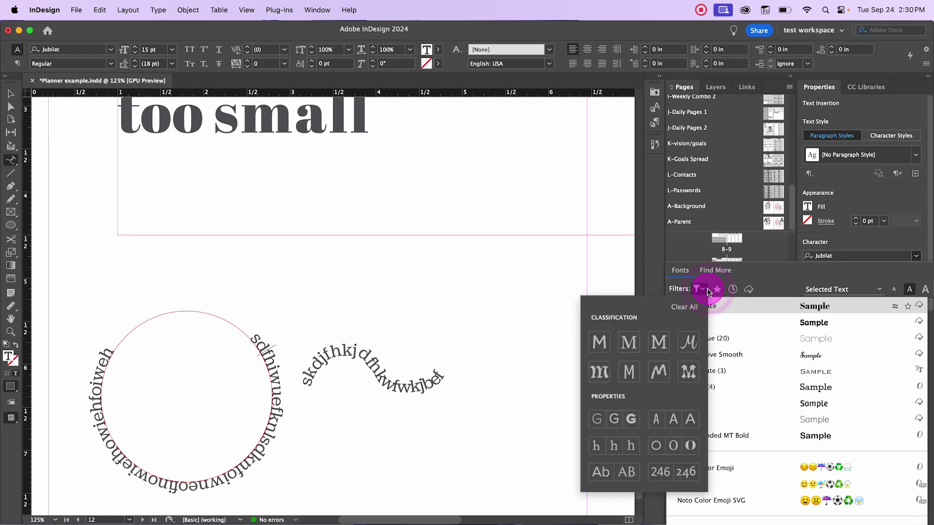
click(779, 273)
scroll(765, 400, down, 5)
scroll(765, 400, down, 20)
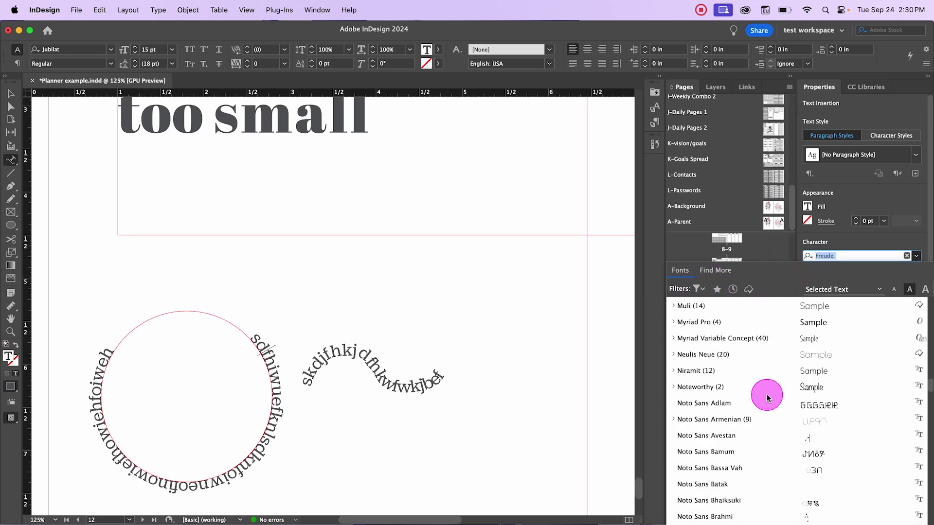
scroll(767, 398, down, 20)
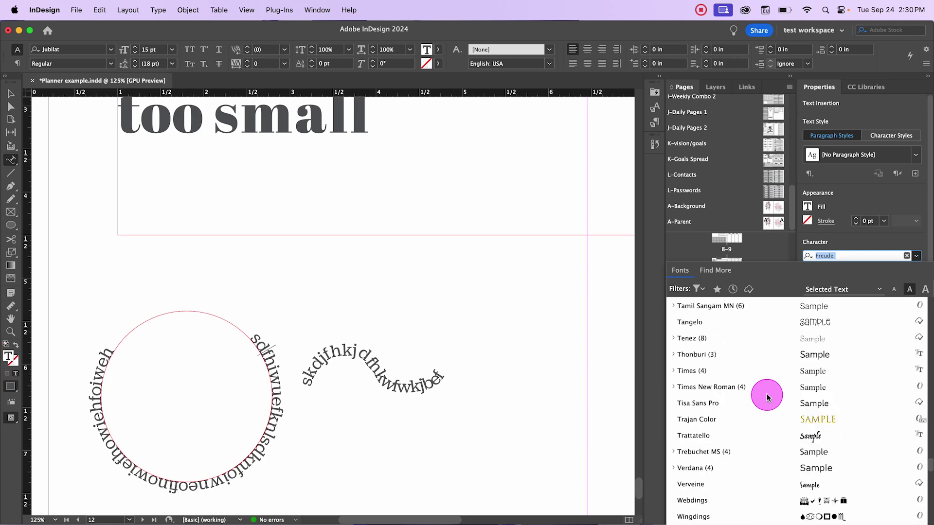
scroll(766, 398, down, 15)
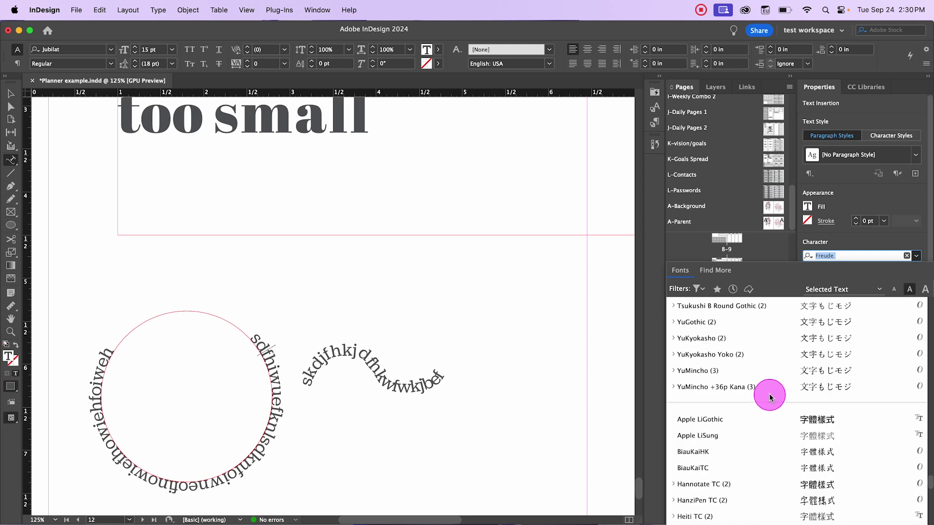
scroll(768, 397, down, 15)
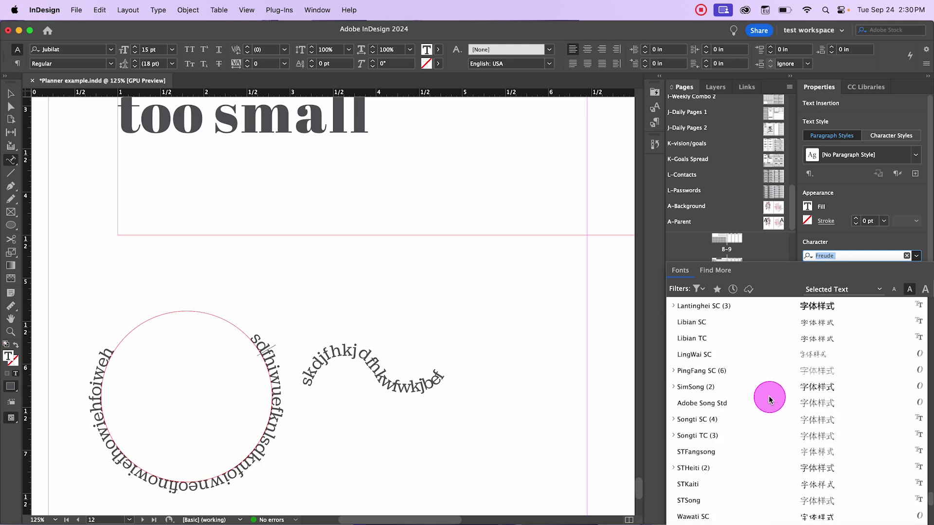
scroll(769, 399, up, 20)
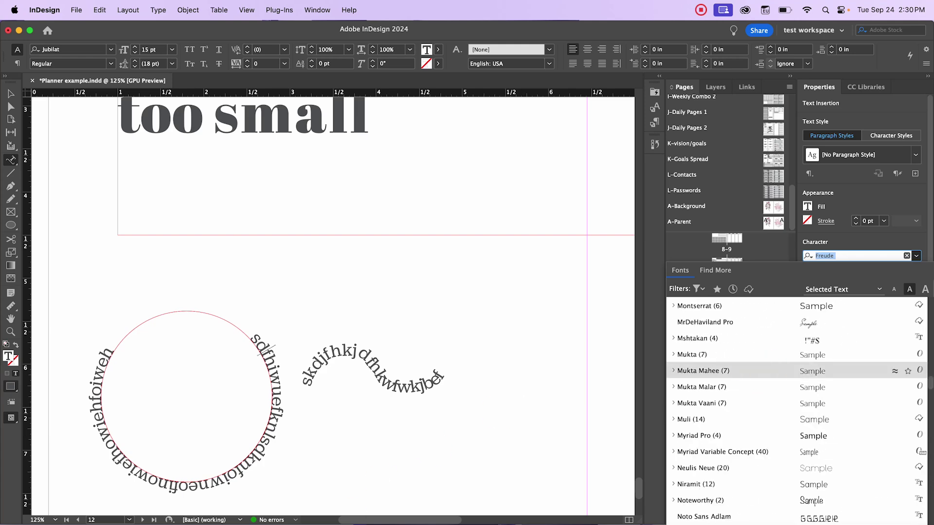
Step: Switch to Chrome, pick the browser profile and open a new tab
click(340, 508)
click(357, 287)
click(322, 58)
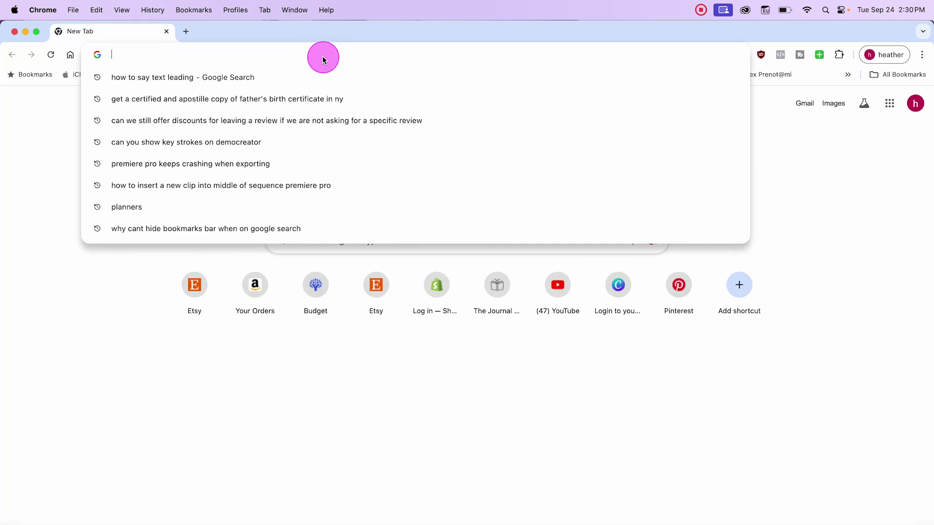
Step: Search Google for 'adobe fonts' and open the fonts.adobe.com result
text(adobe )
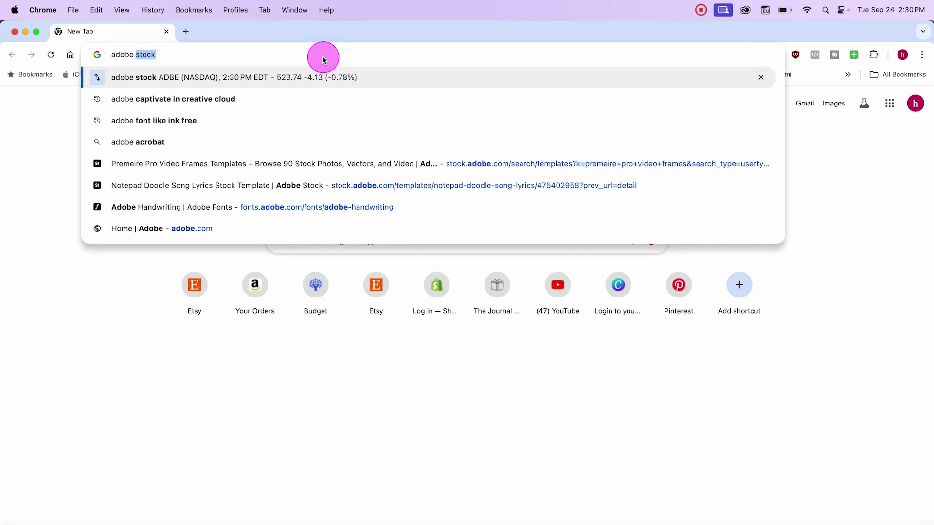
text(fonts)
key(Return)
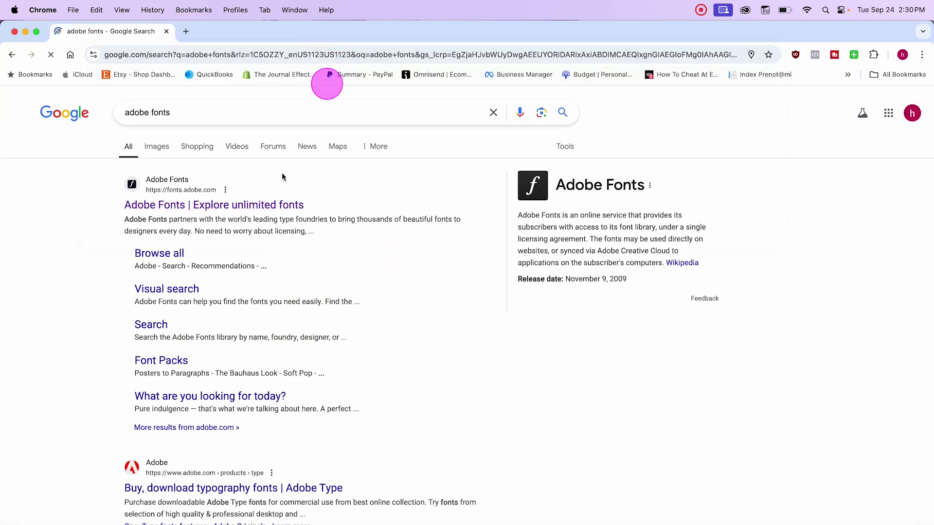
click(206, 211)
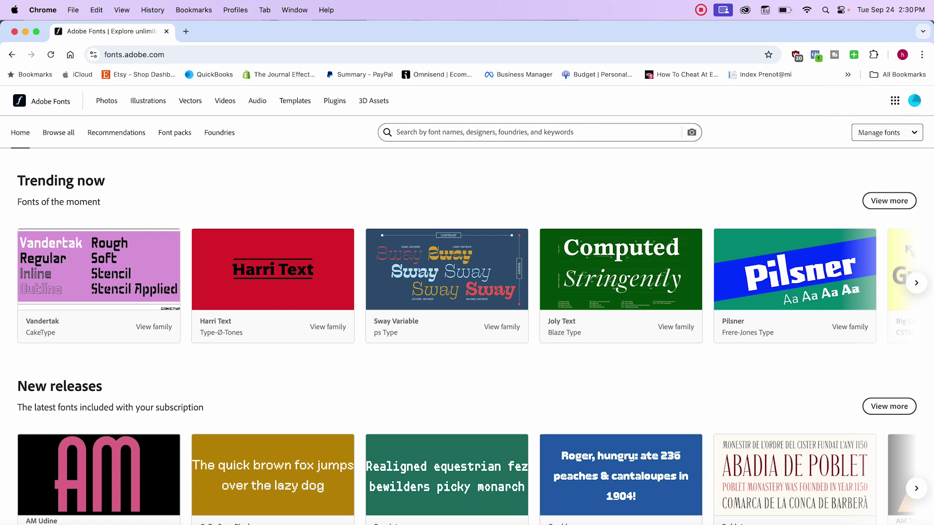
Step: Browse the full Adobe Fonts catalogue, trying the Slab Serif filter
click(862, 103)
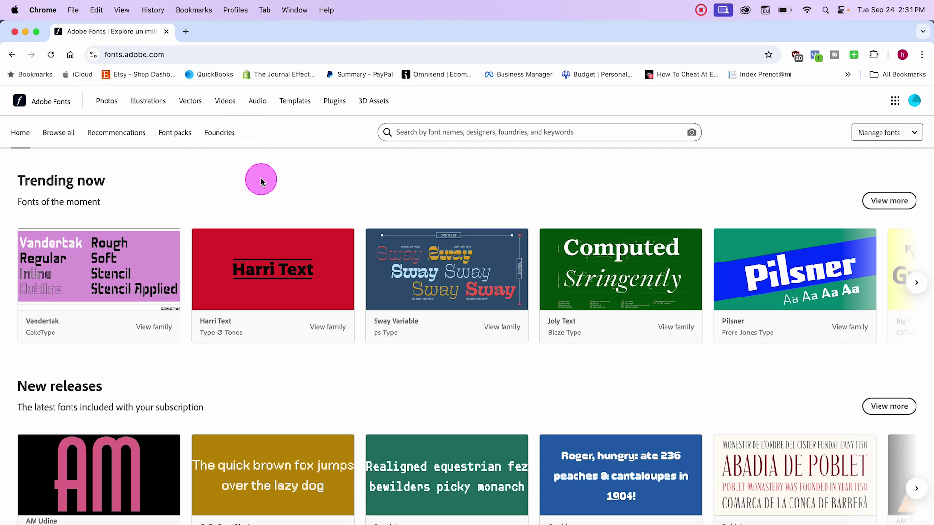
click(66, 138)
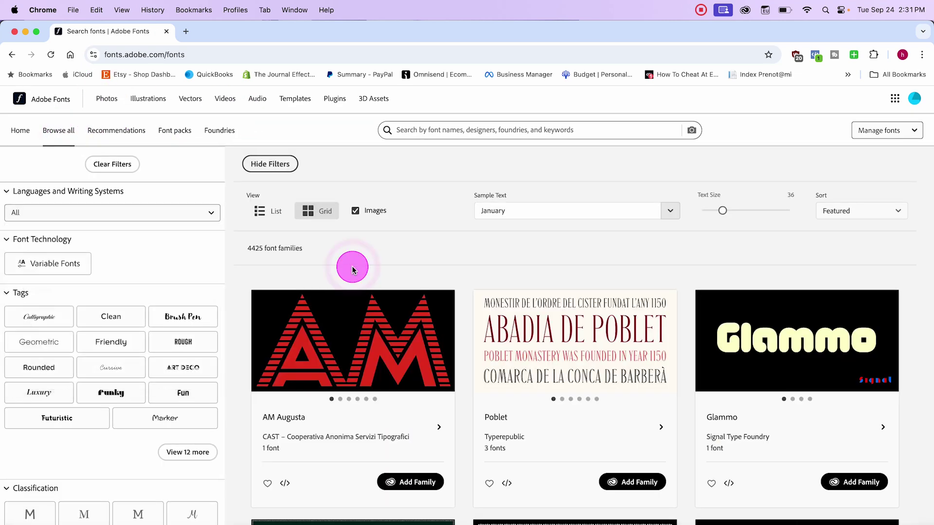
scroll(118, 444, down, 3)
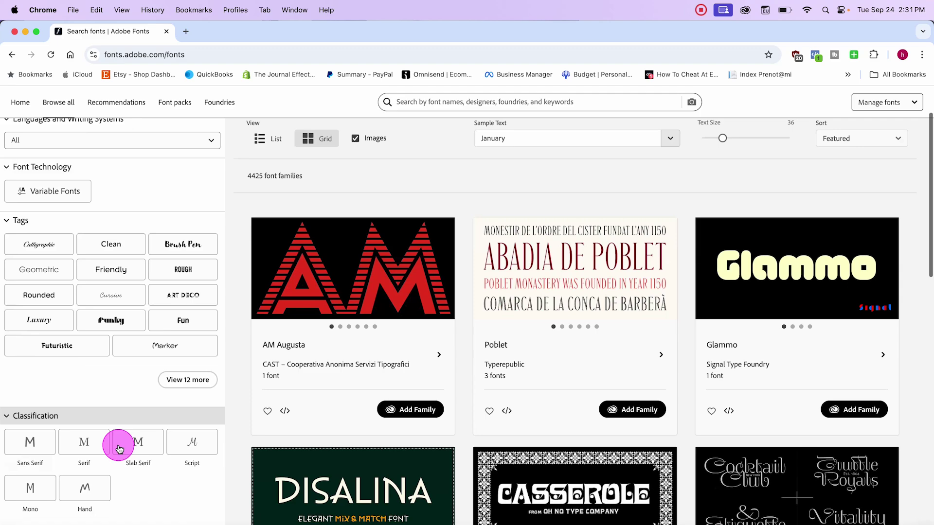
click(119, 447)
scroll(118, 448, down, 7)
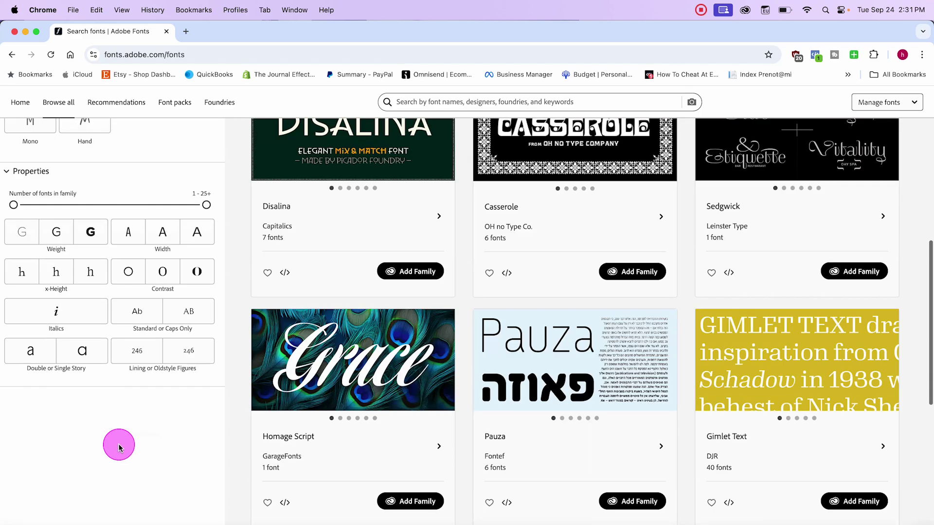
scroll(118, 447, up, 10)
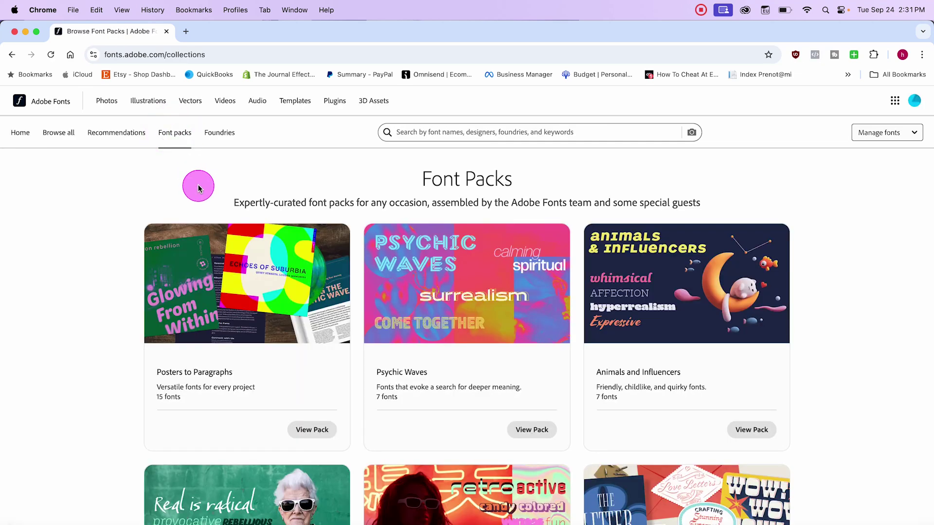
scroll(265, 414, down, 1)
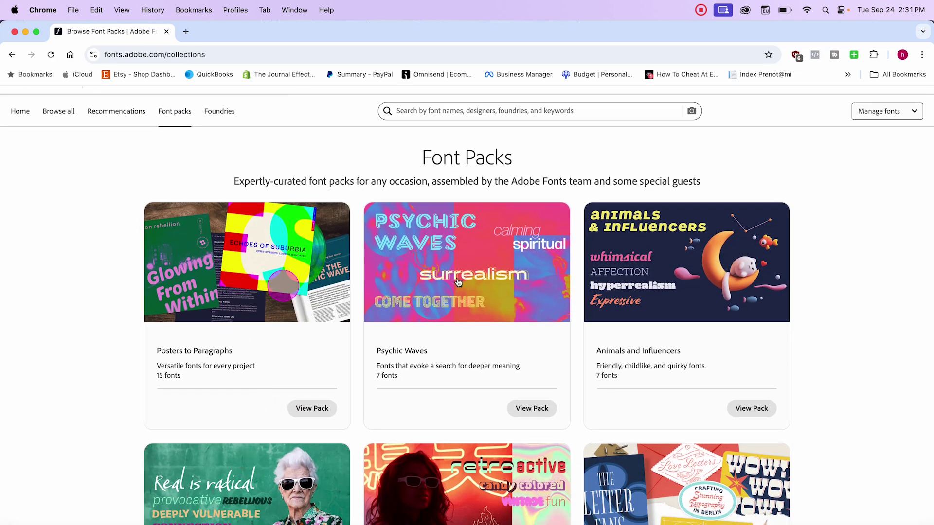
Step: Reload the full catalogue, scroll the font grid and open the Poblet family page
click(56, 111)
click(56, 110)
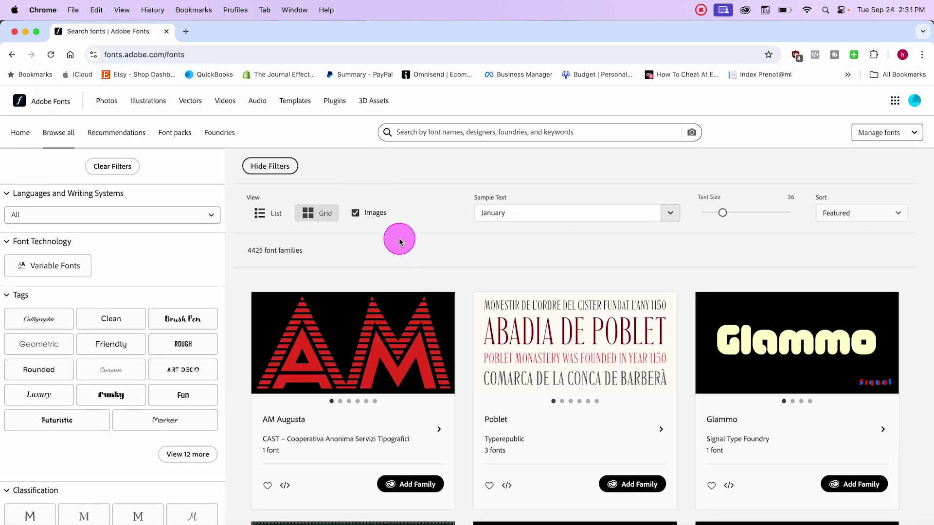
scroll(402, 250, down, 4)
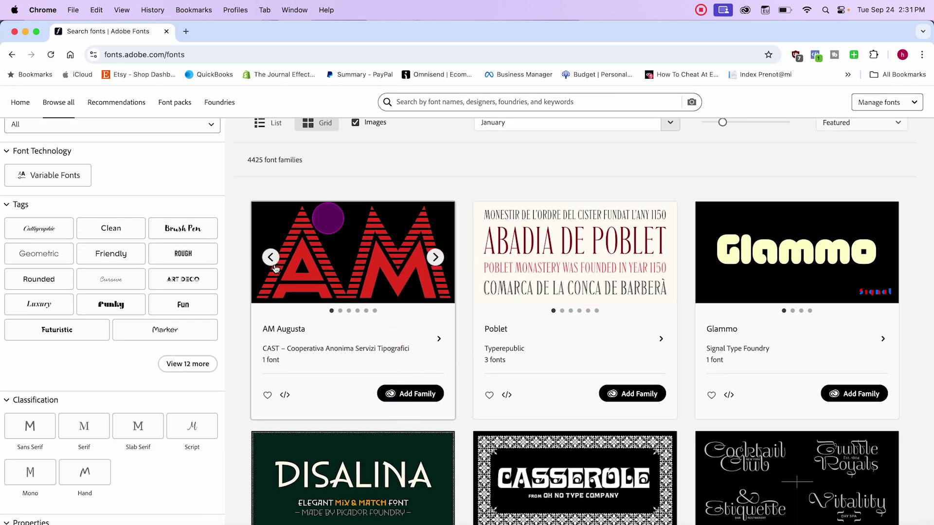
scroll(467, 358, down, 5)
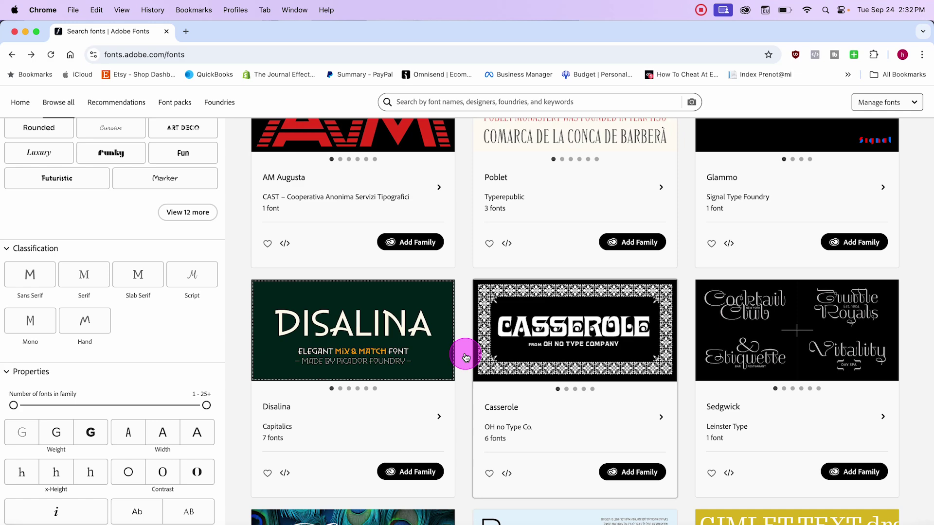
scroll(466, 357, up, 2)
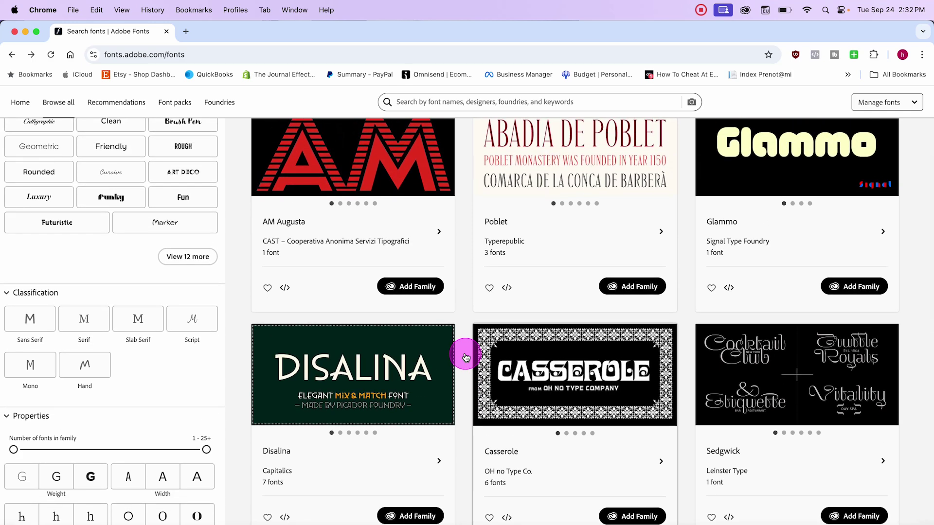
scroll(465, 356, up, 2)
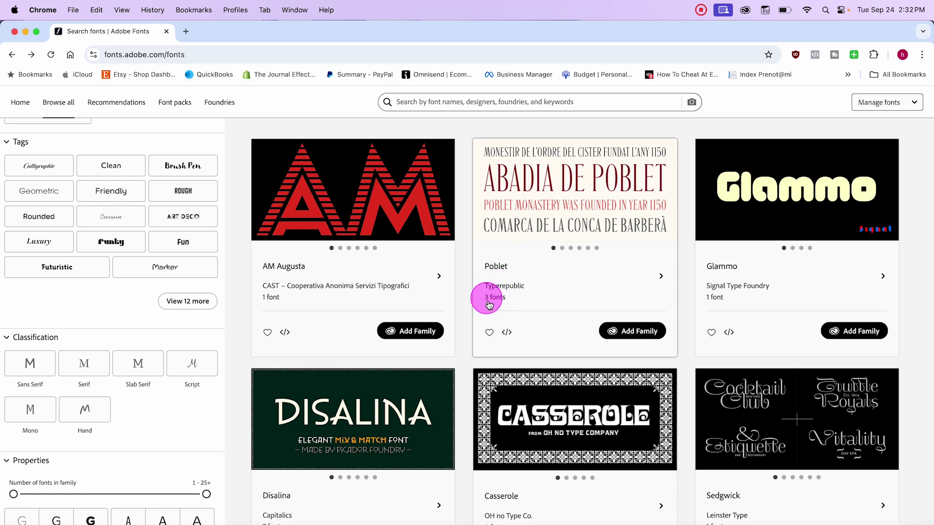
click(550, 202)
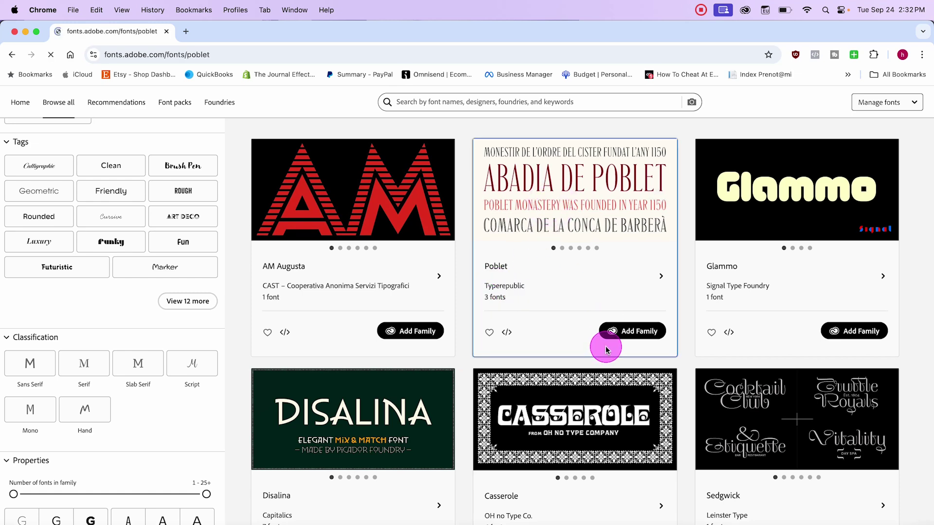
scroll(606, 346, down, 5)
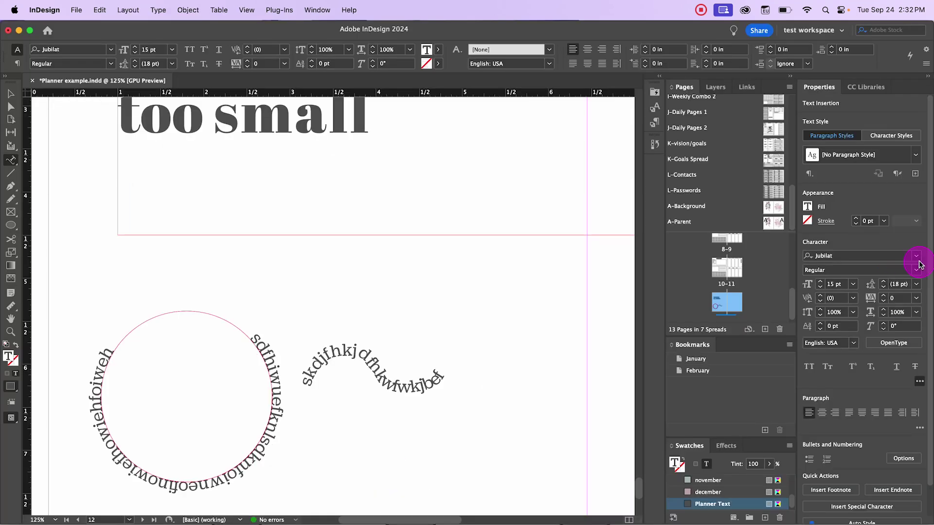
Step: Filter InDesign's font list to active Adobe Fonts only, then switch back to Chrome
click(918, 258)
scroll(754, 370, up, 10)
scroll(752, 402, up, 15)
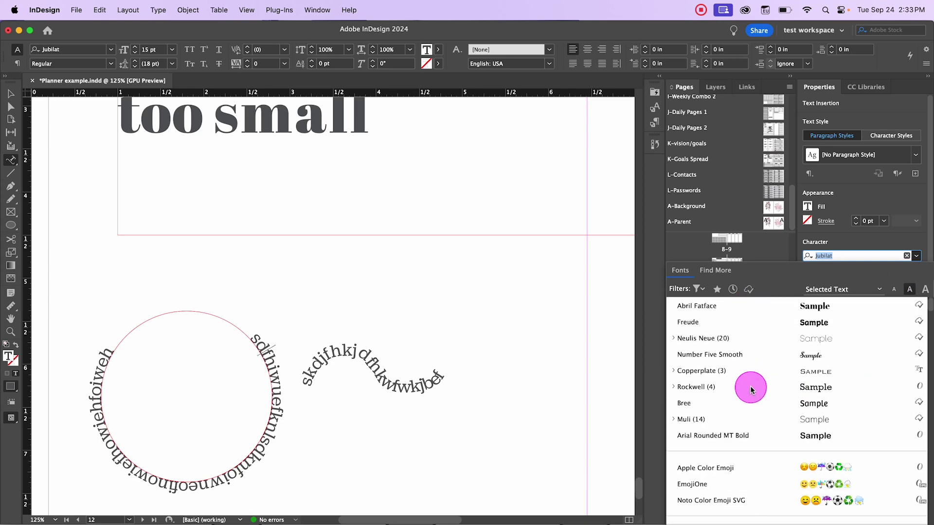
click(749, 290)
scroll(783, 467, down, 10)
scroll(785, 481, up, 8)
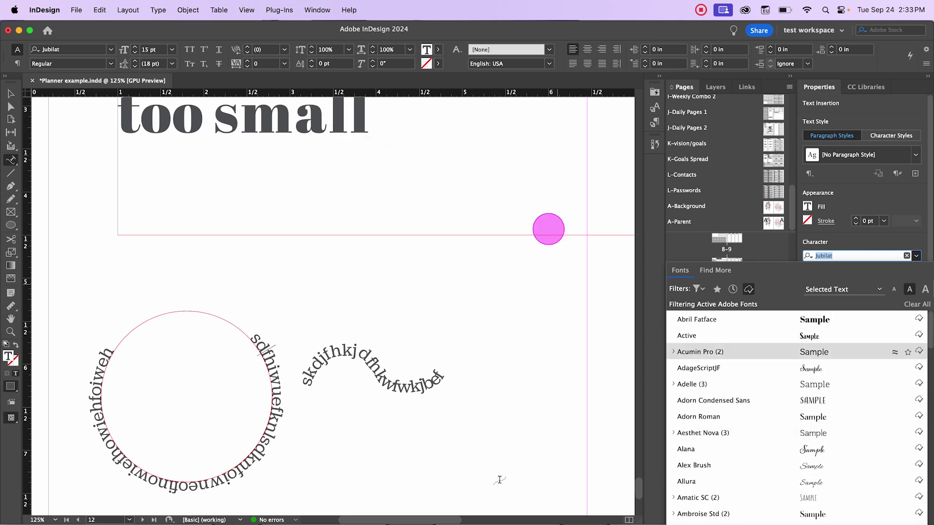
key(super+Tab)
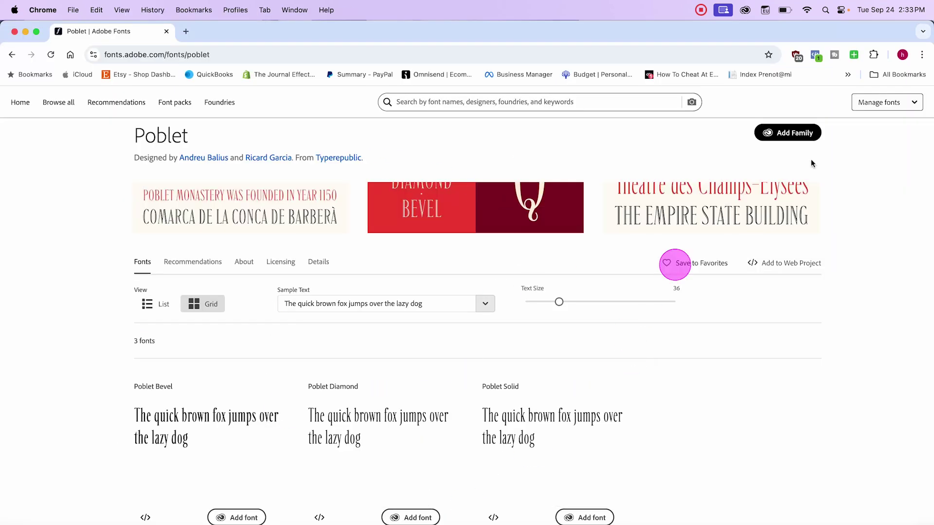
Step: Look over Poblet's Bevel, Diamond and Solid fonts, then open a new browser tab
scroll(535, 262, up, 2)
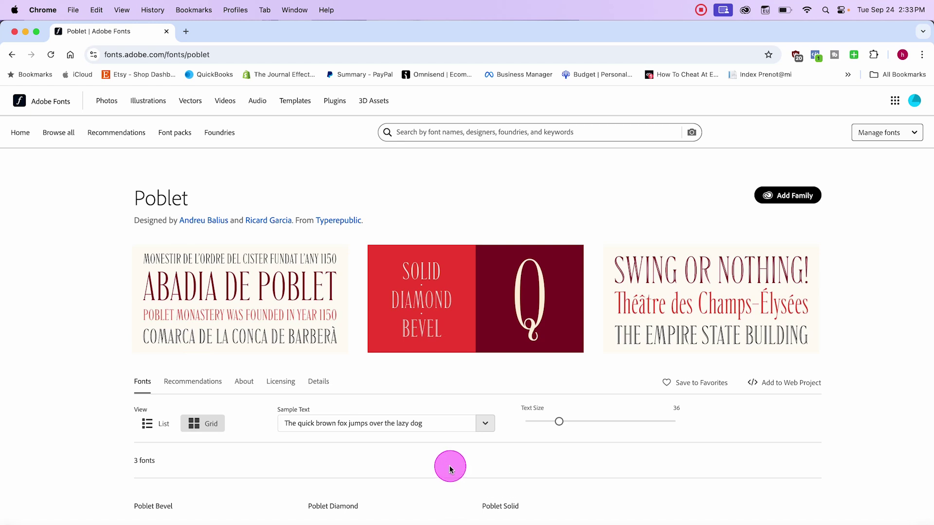
scroll(462, 389, down, 4)
scroll(458, 471, up, 4)
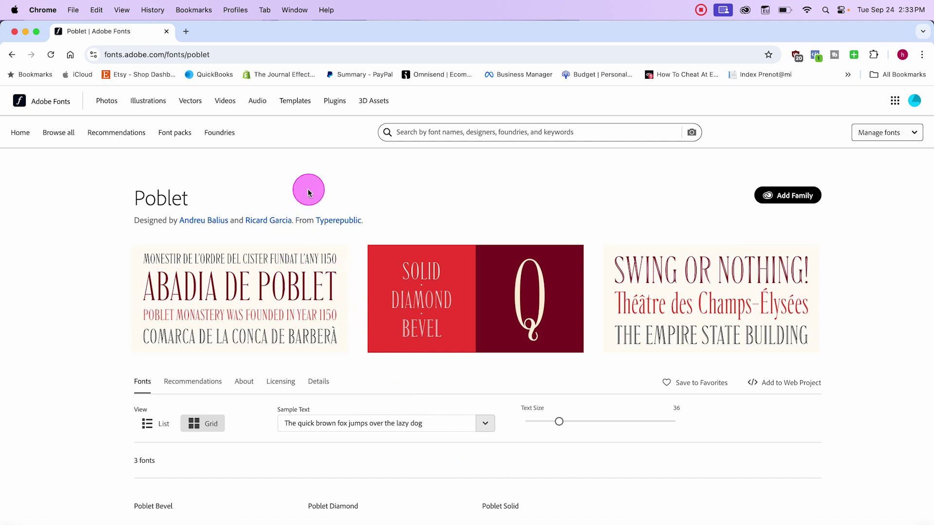
click(186, 32)
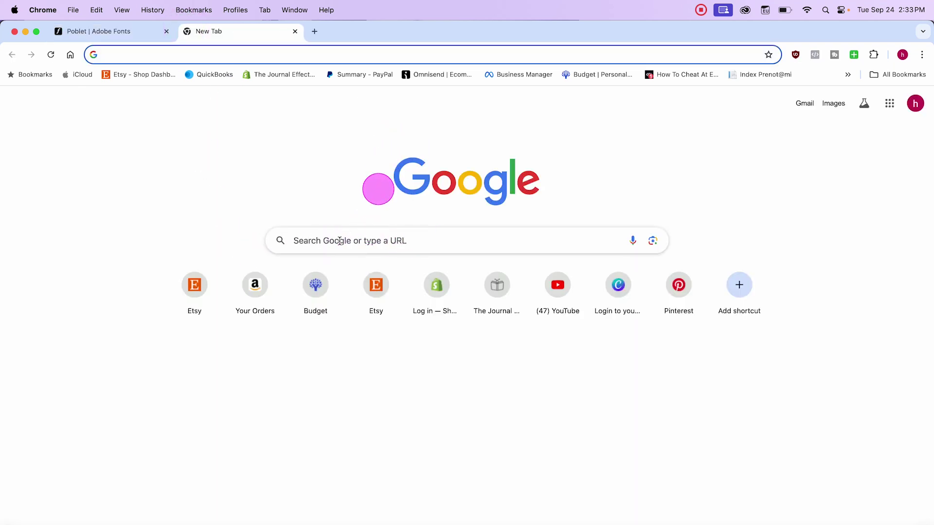
Step: Launch macOS Screenshot and frame the capture area tightly around the Google logo
key(super+space)
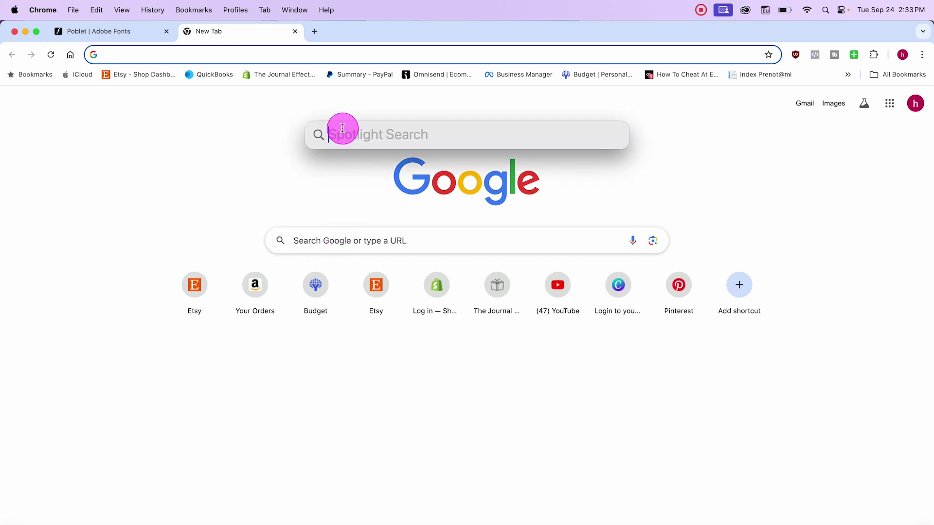
text(scre)
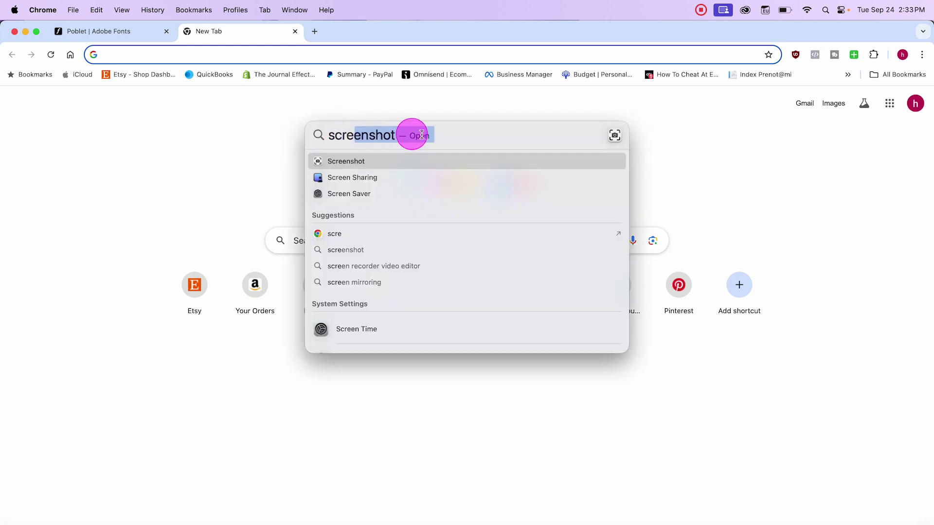
key(Escape)
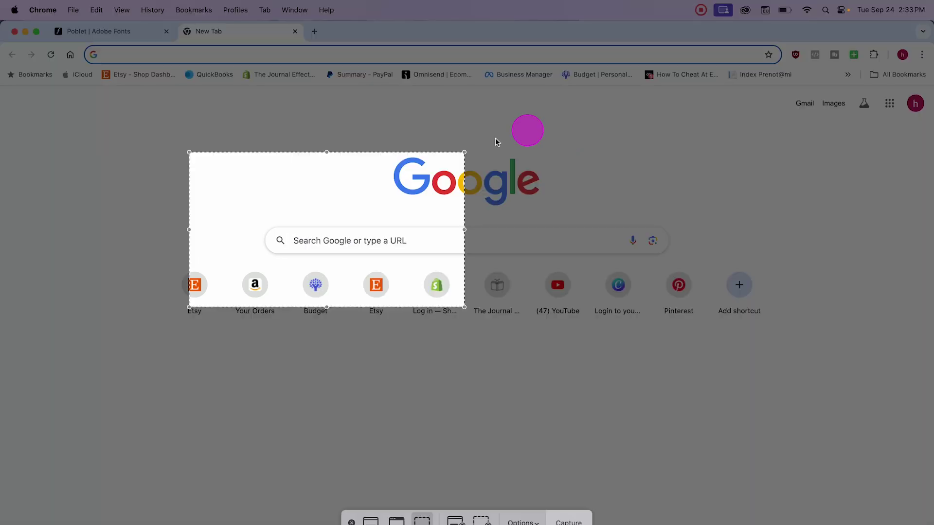
drag(337, 173, 470, 150)
drag(331, 183, 379, 182)
drag(605, 181, 547, 181)
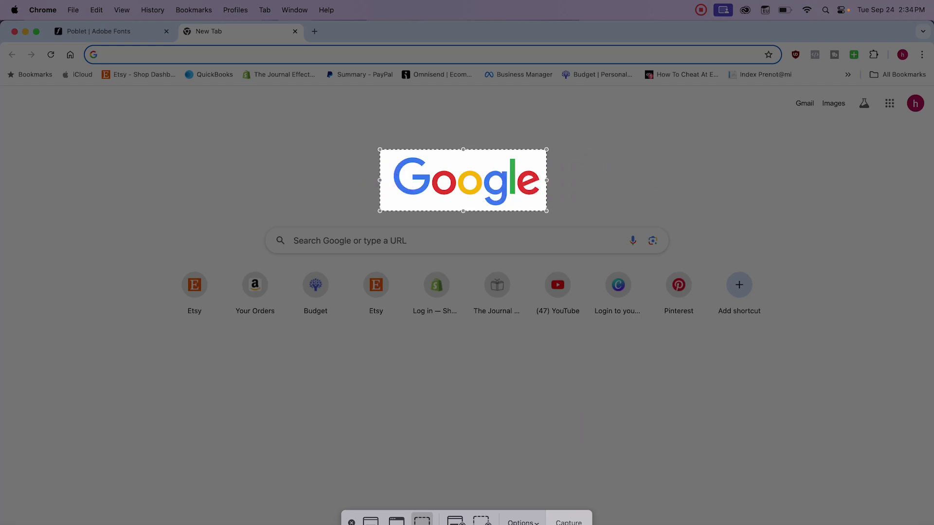
click(569, 521)
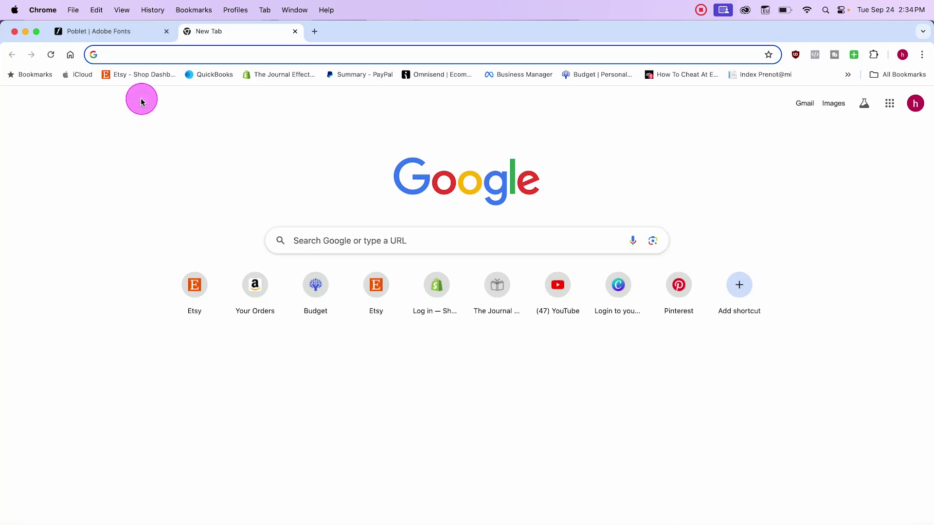
Step: Upload the Google logo screenshot to Adobe Fonts visual search from the Poblet tab
click(126, 29)
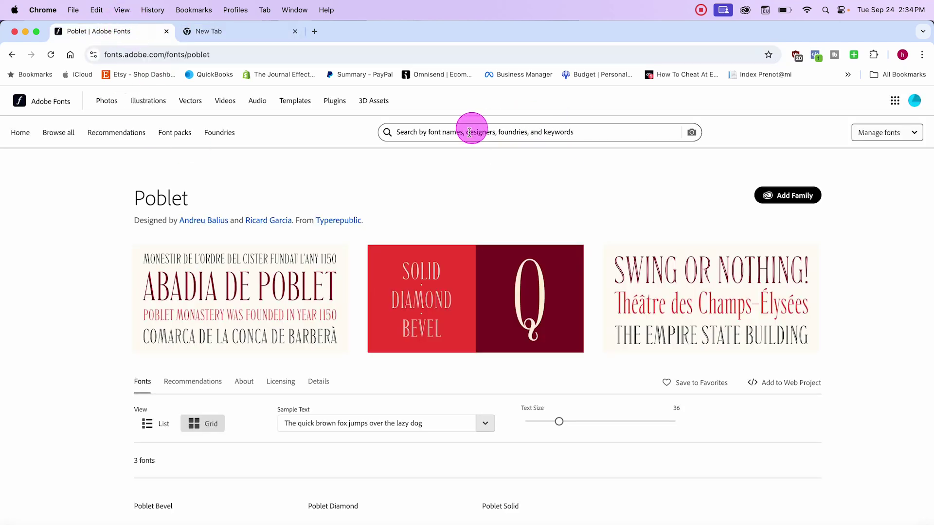
click(692, 134)
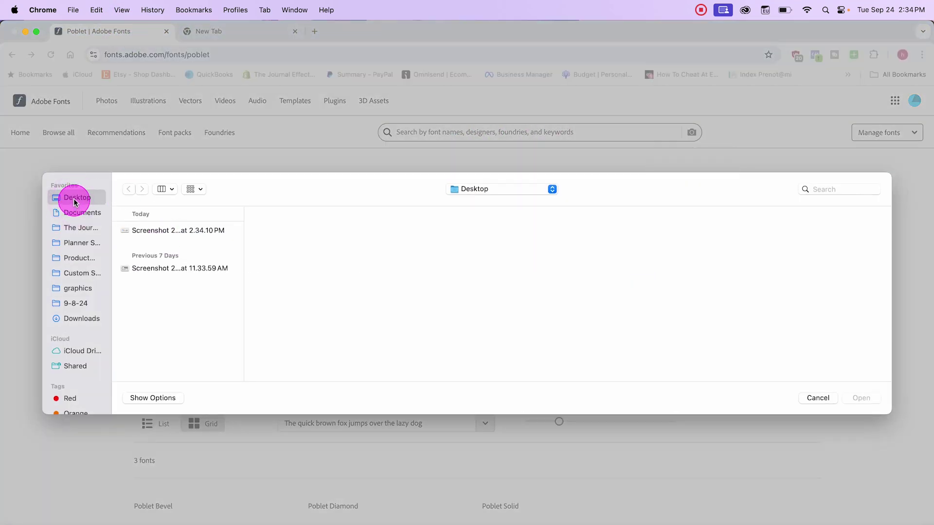
click(153, 232)
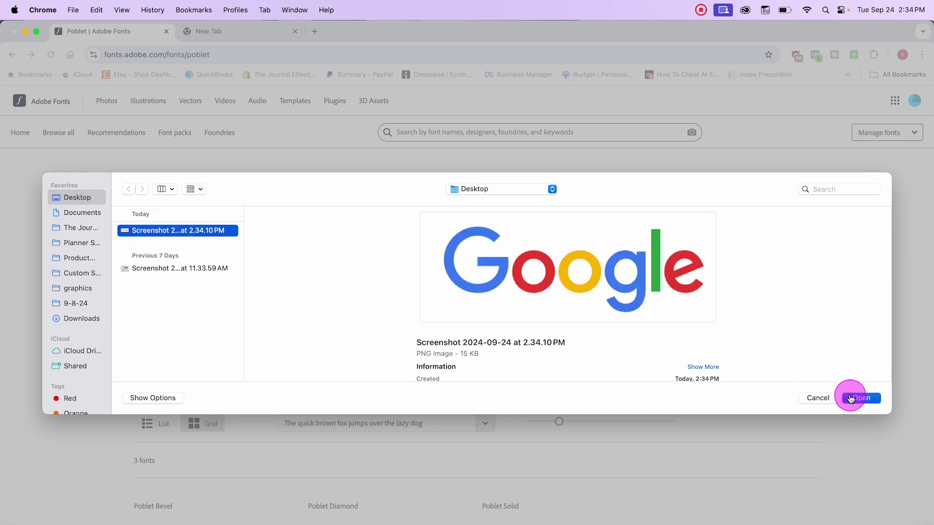
click(860, 398)
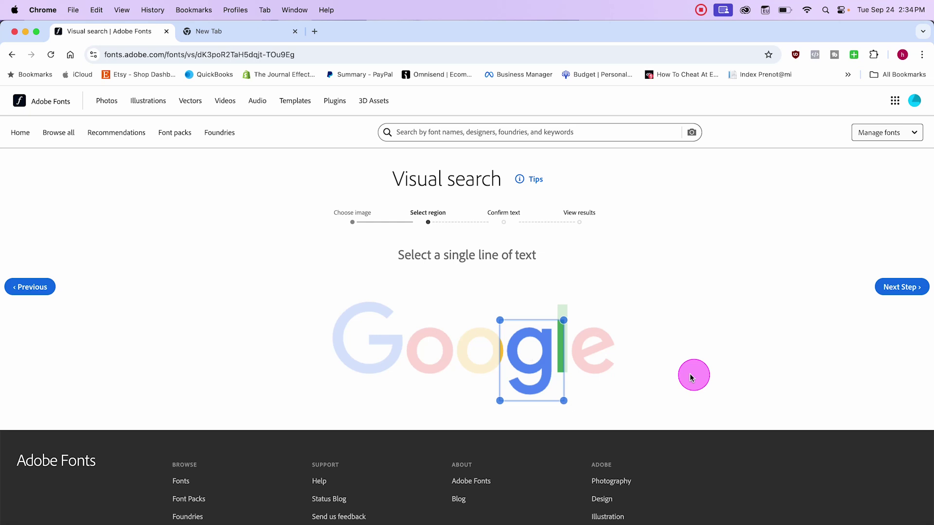
Step: Fit the text region over the whole word 'Google' and list the 20 matching fonts
drag(499, 320, 318, 287)
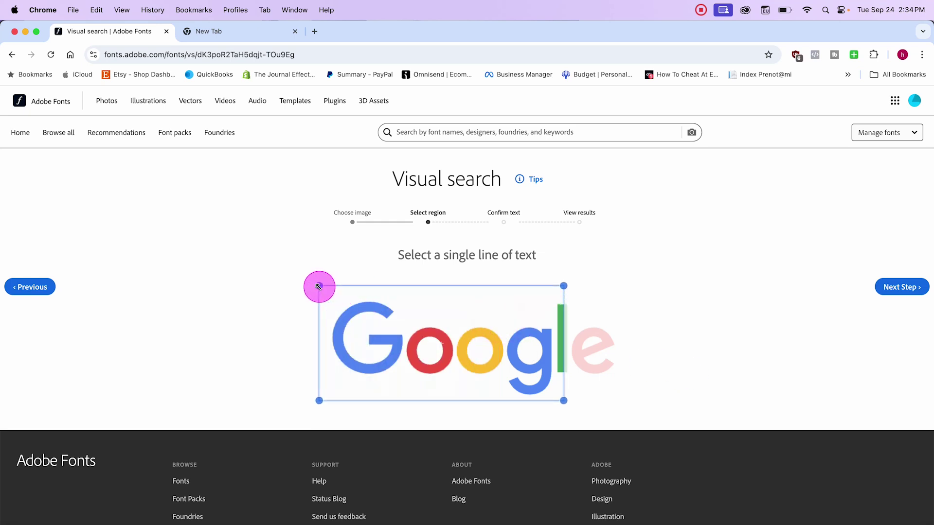
drag(563, 401, 621, 396)
click(904, 287)
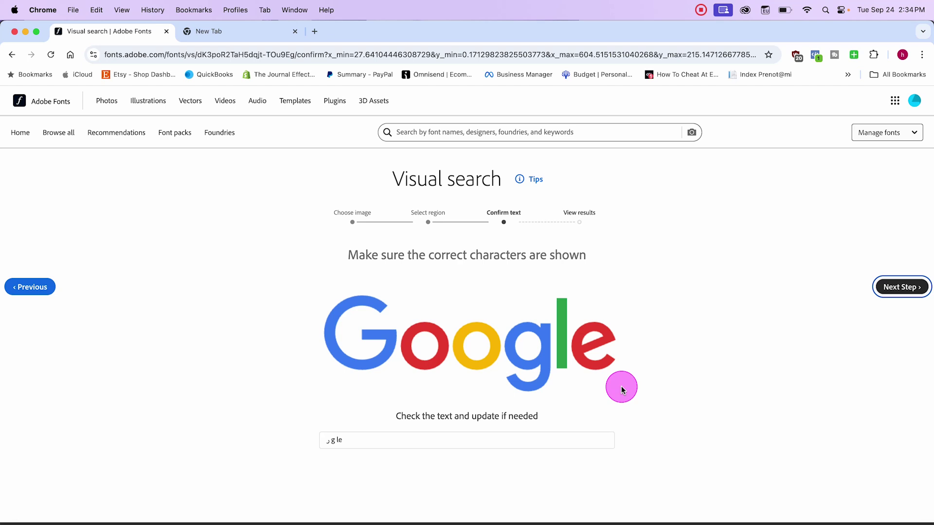
click(901, 286)
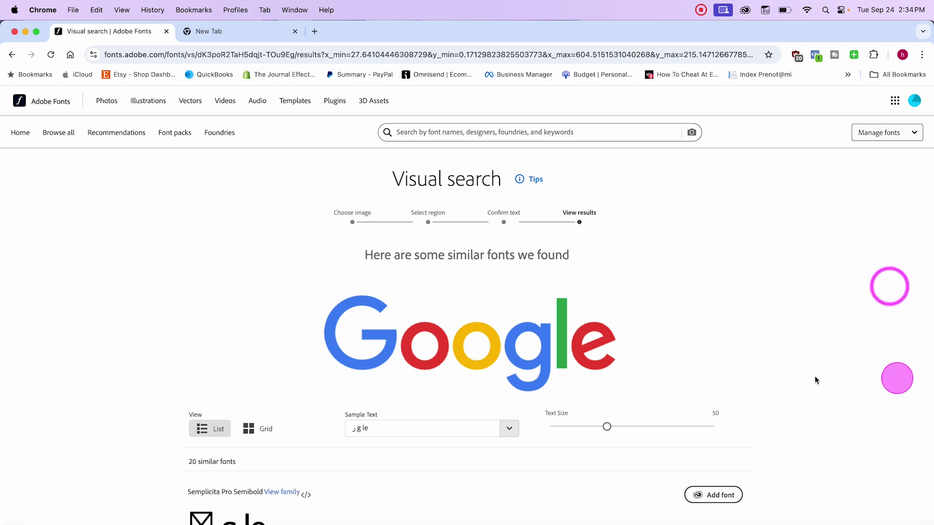
Step: Scroll the matches and look over the Europa family page
scroll(692, 366, down, 5)
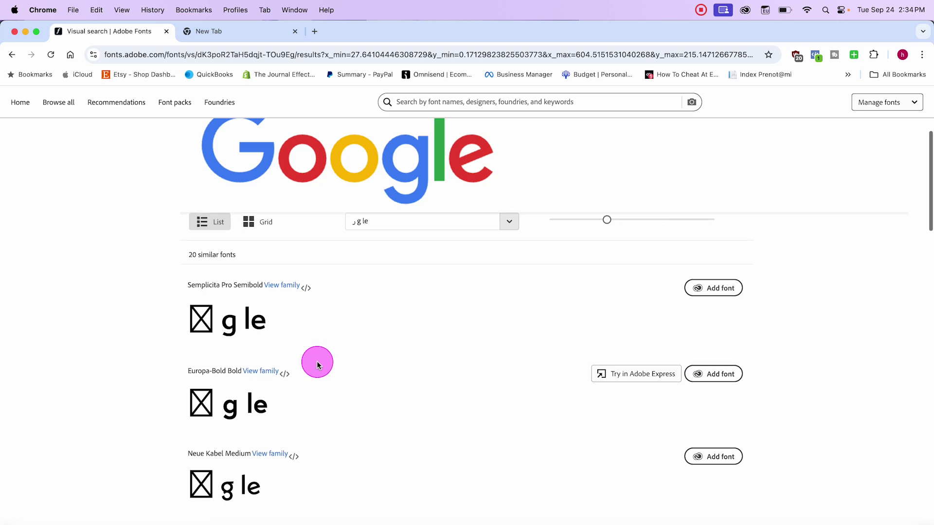
scroll(291, 456, down, 3)
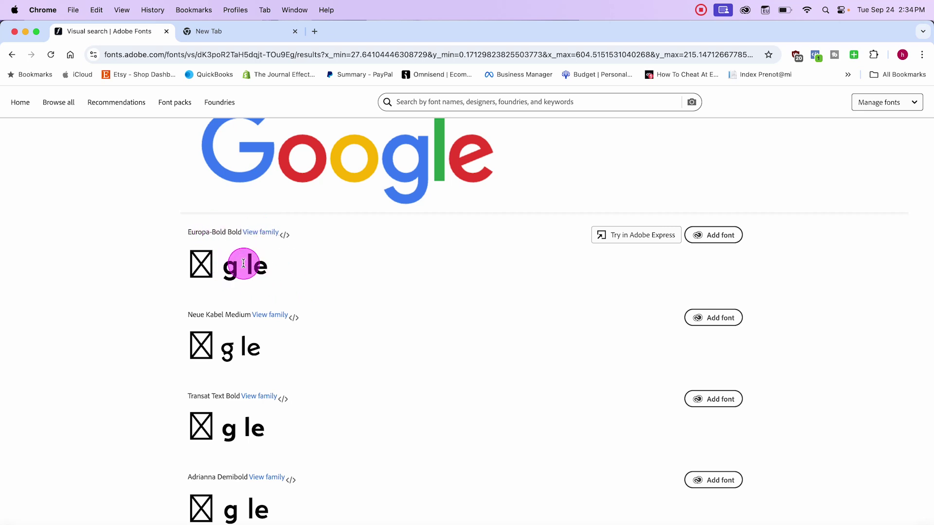
click(264, 234)
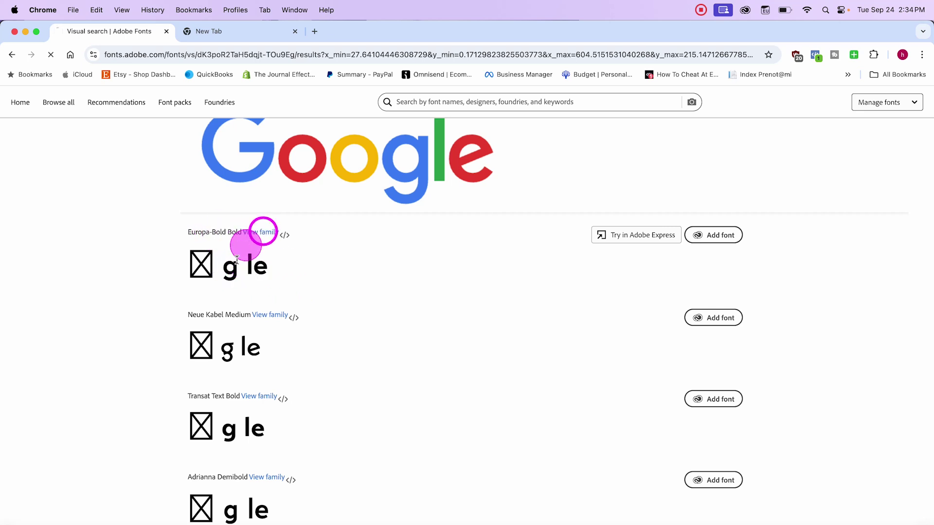
scroll(448, 353, down, 5)
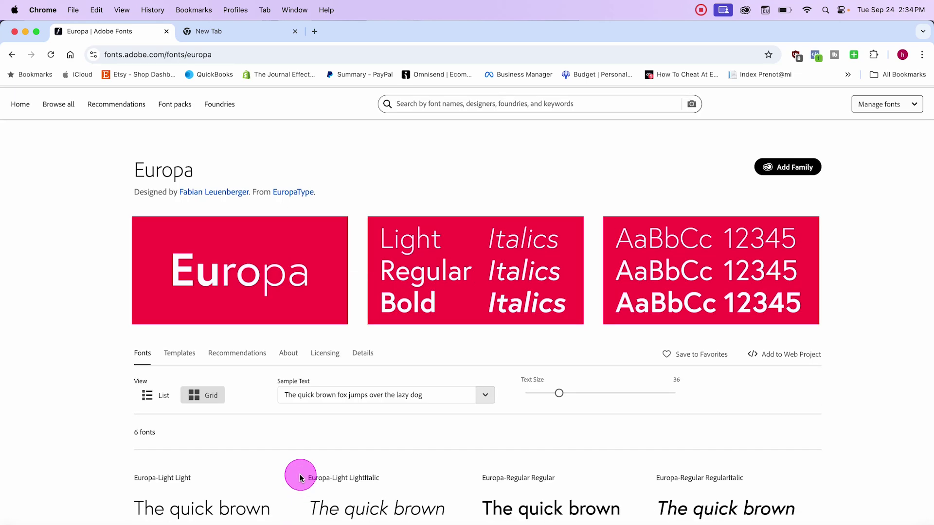
scroll(284, 444, down, 1)
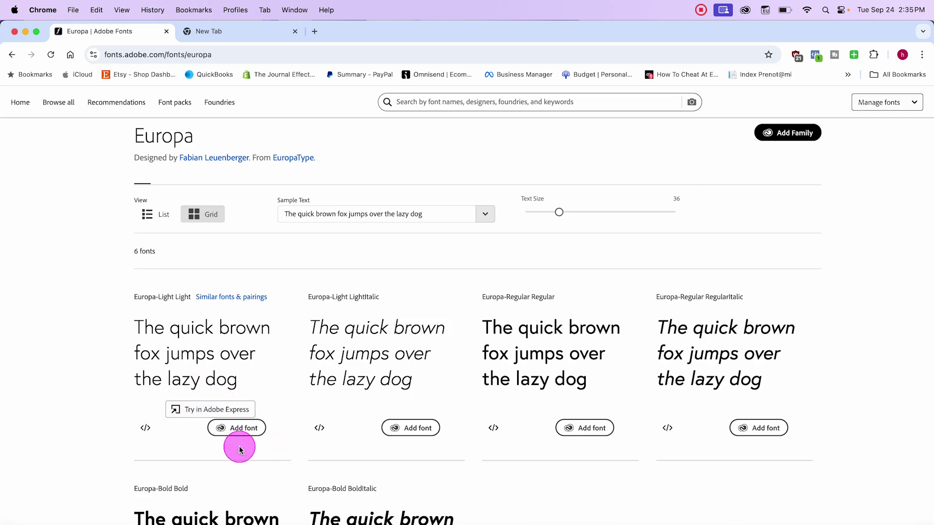
Step: Go back to the Confirm text step and cancel a new image upload
click(4, 45)
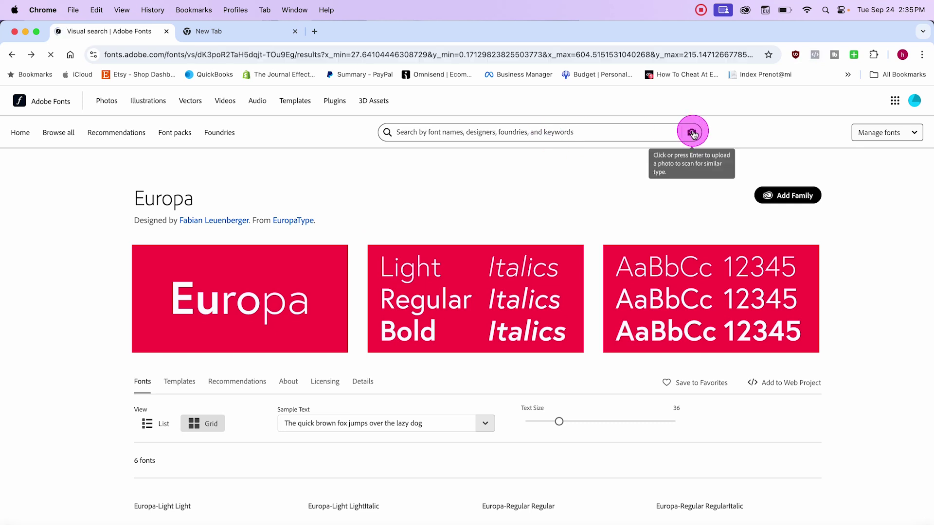
scroll(529, 148, up, 10)
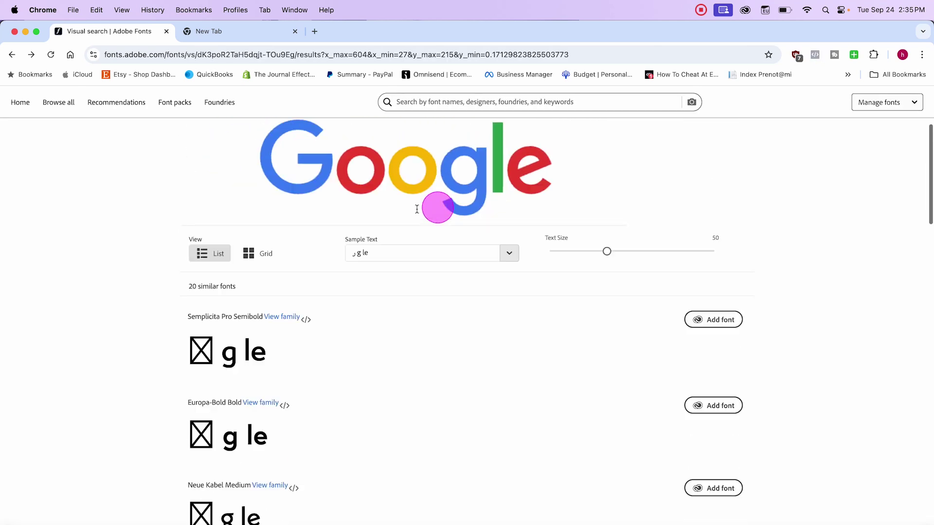
click(11, 55)
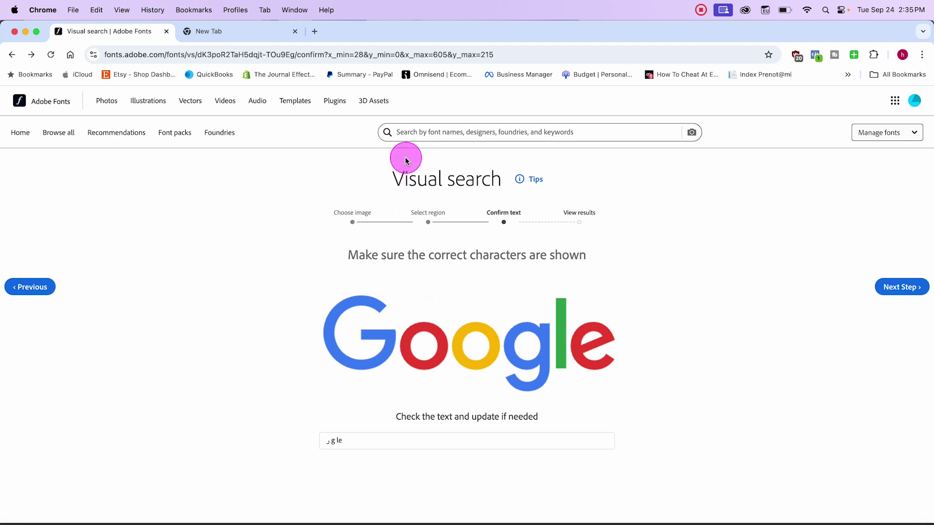
click(691, 134)
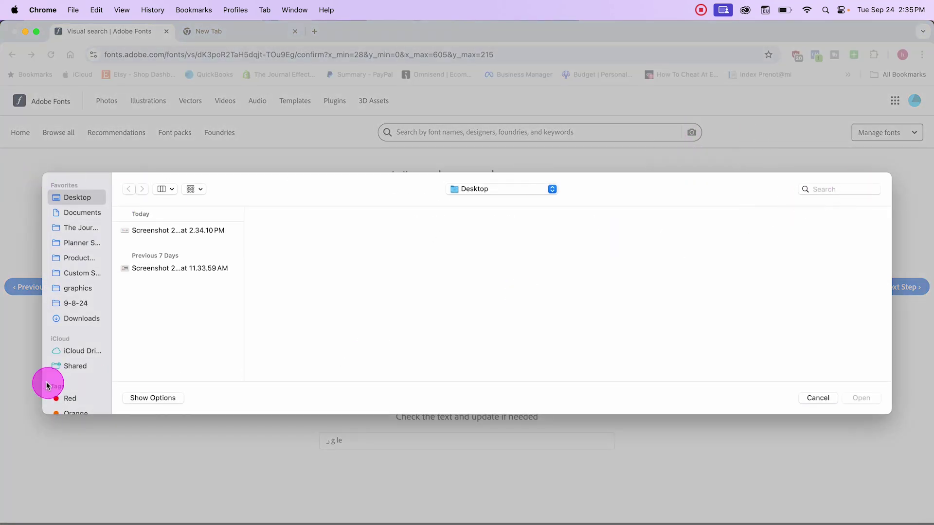
click(818, 398)
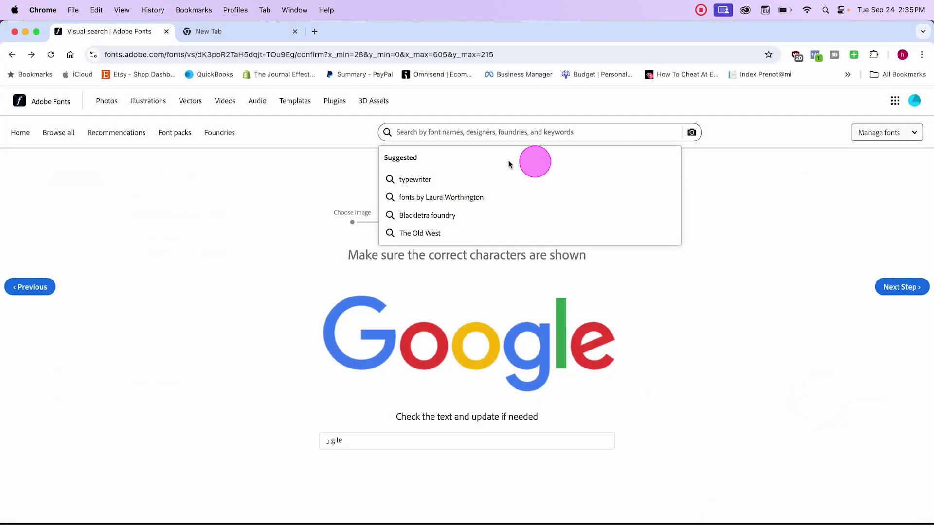
click(270, 213)
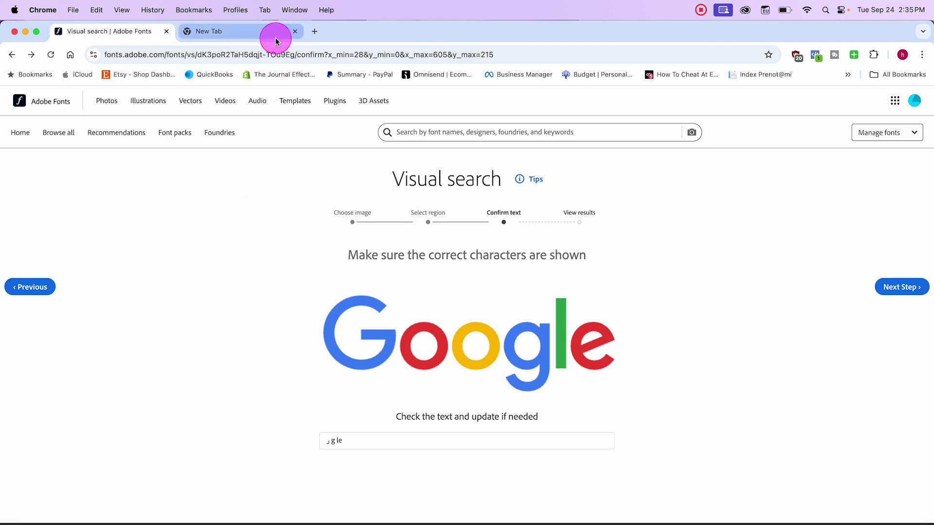
Step: Close the empty new Chrome tab
click(256, 34)
click(126, 31)
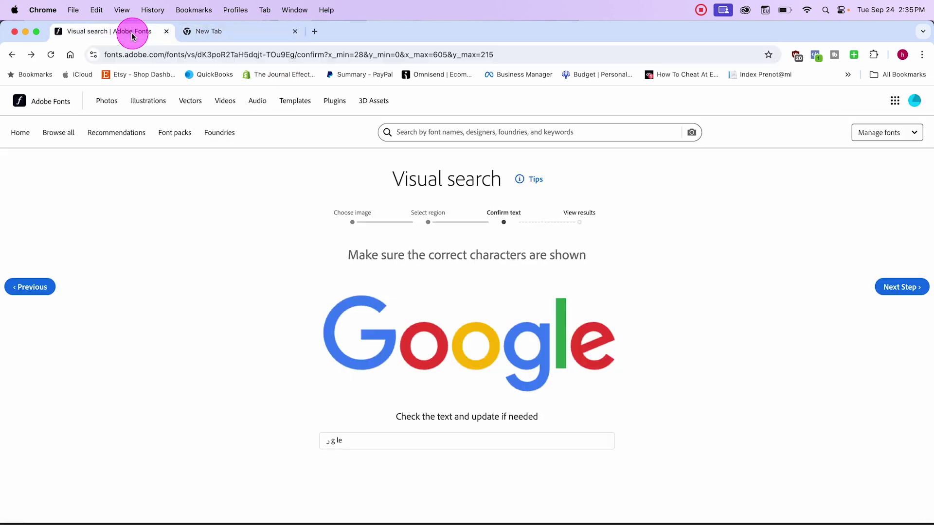
click(218, 31)
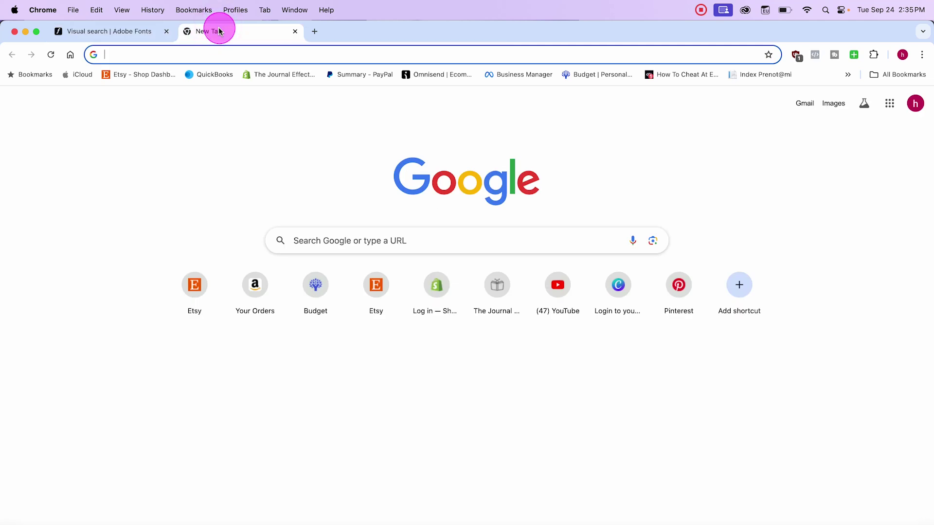
click(295, 31)
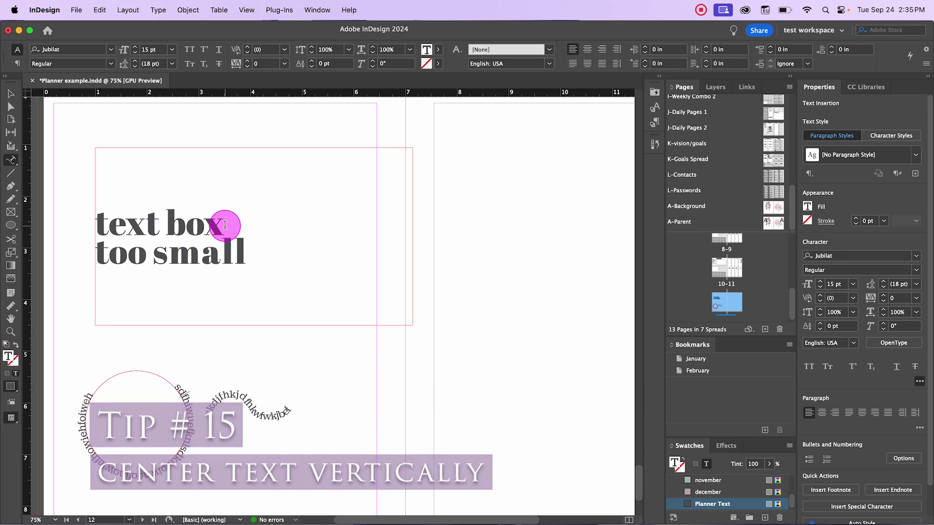
Step: Set the 'text box too small' frame's vertical justification to Top in Text Frame Options
click(162, 219)
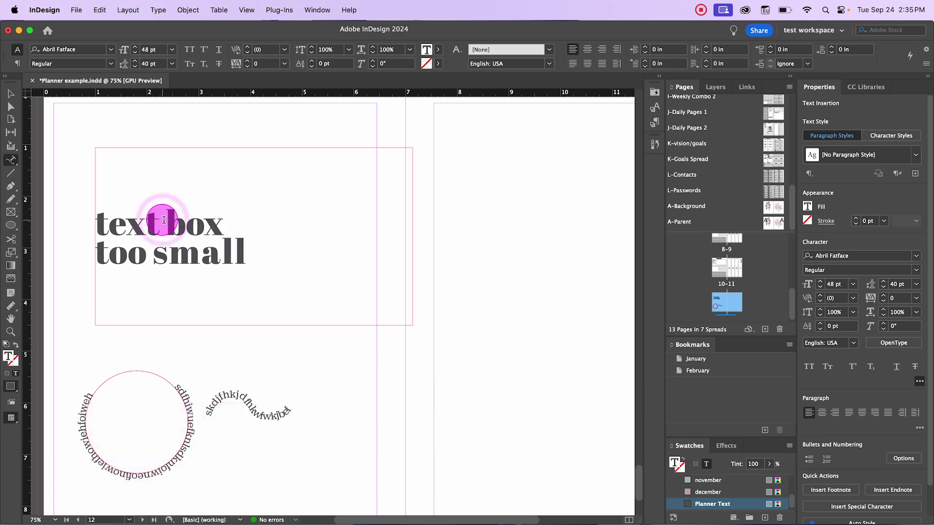
drag(96, 214, 290, 264)
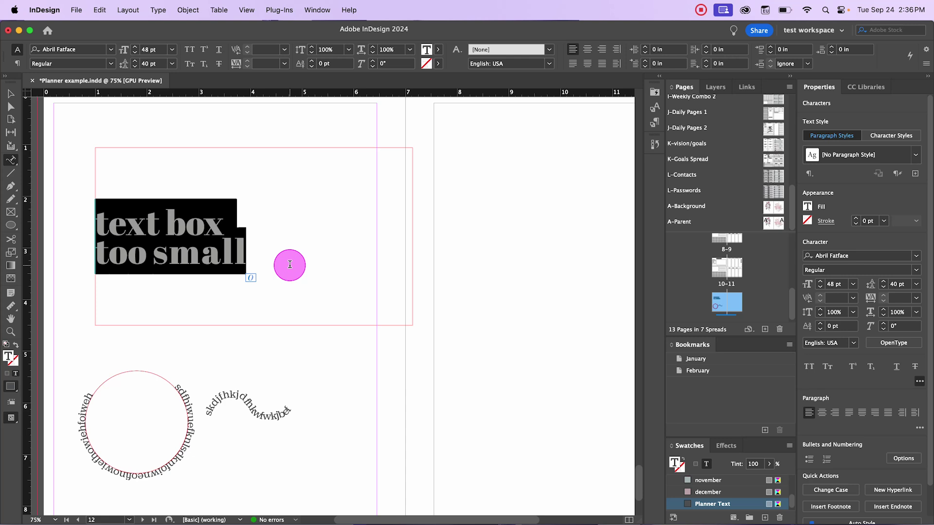
key(super+b)
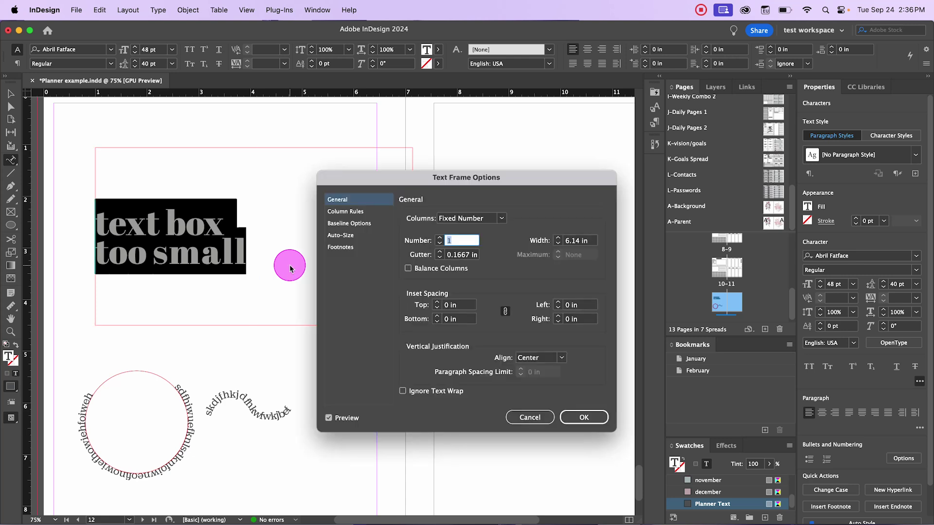
click(558, 360)
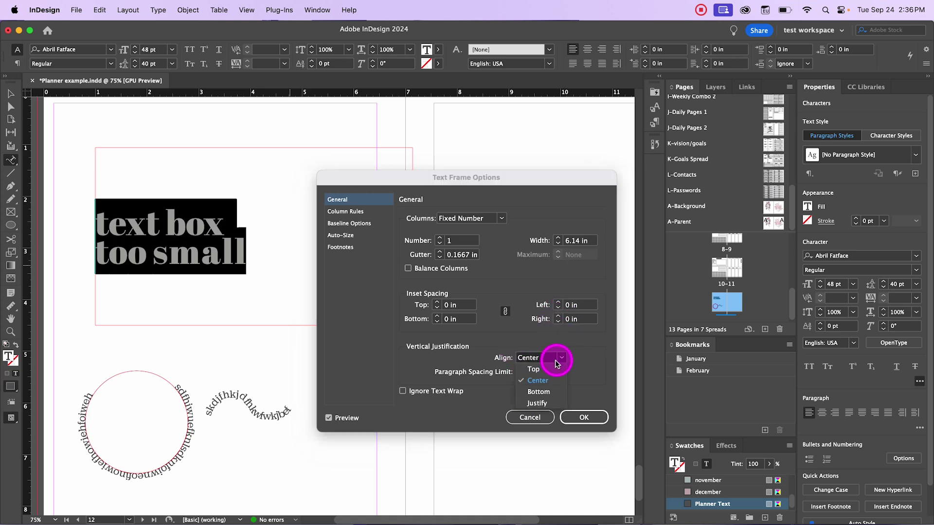
click(557, 368)
click(583, 417)
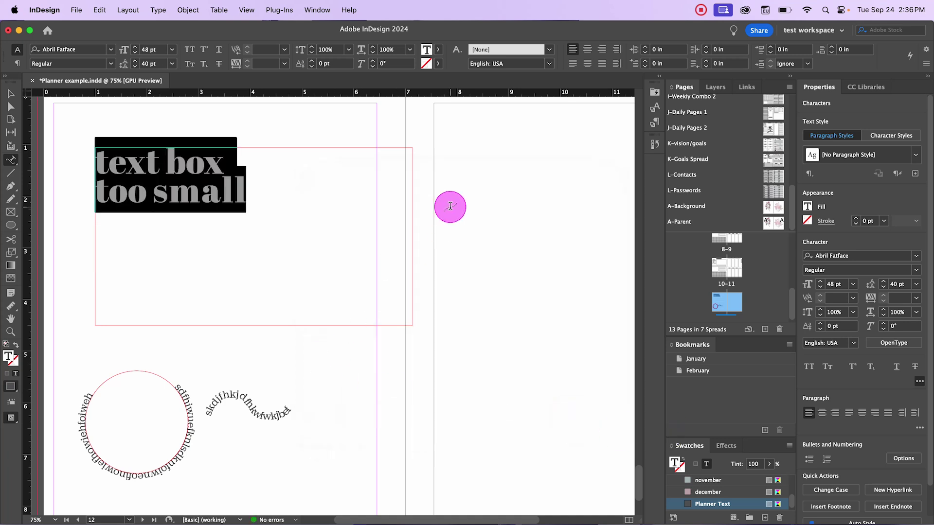
click(450, 206)
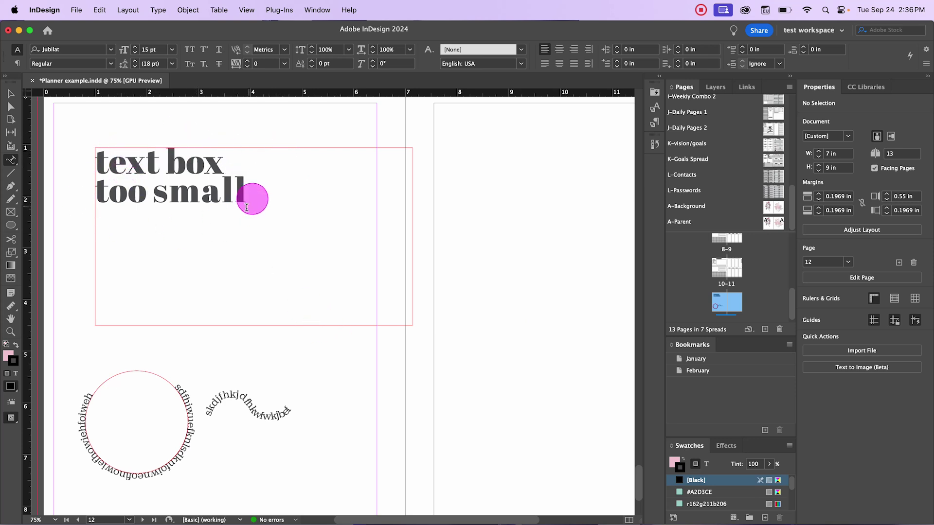
click(126, 160)
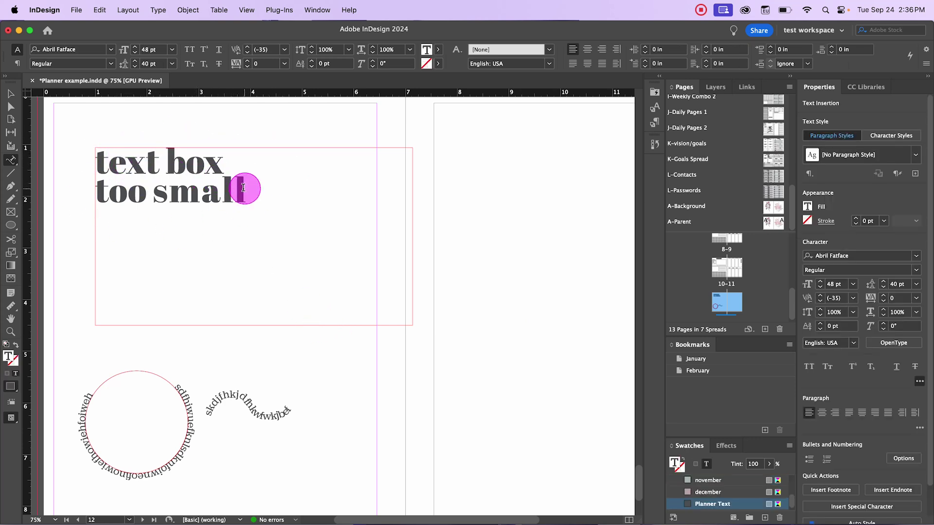
Step: Give both heading lines Align Center paragraph alignment and expand the extra Paragraph options
drag(246, 188, 94, 162)
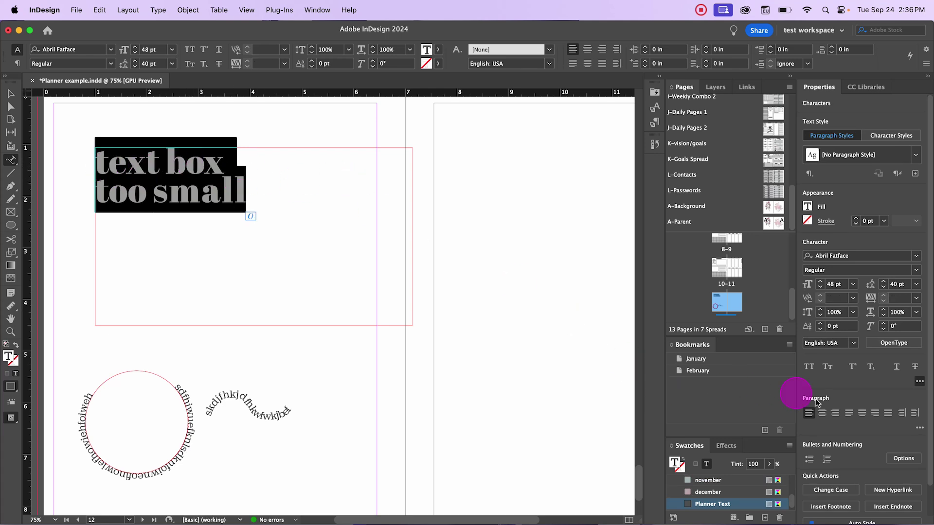
click(822, 413)
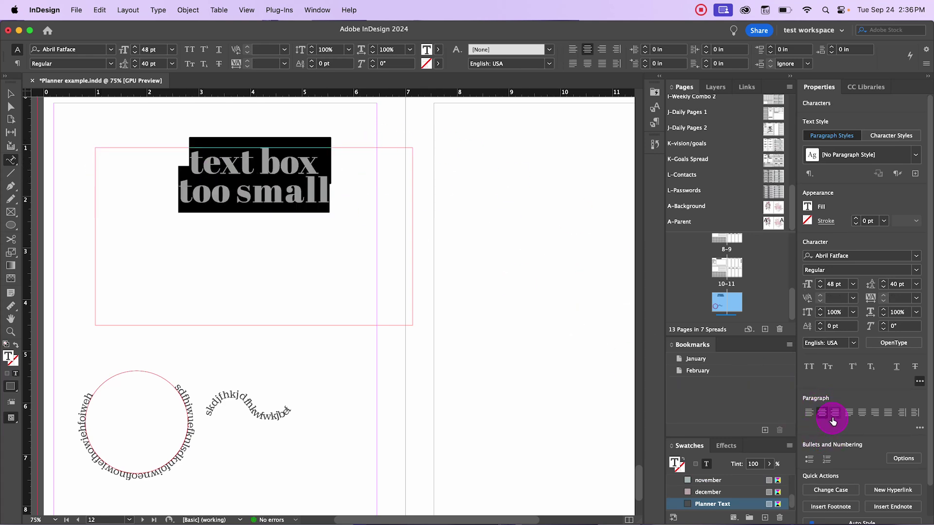
click(834, 412)
click(823, 414)
click(919, 428)
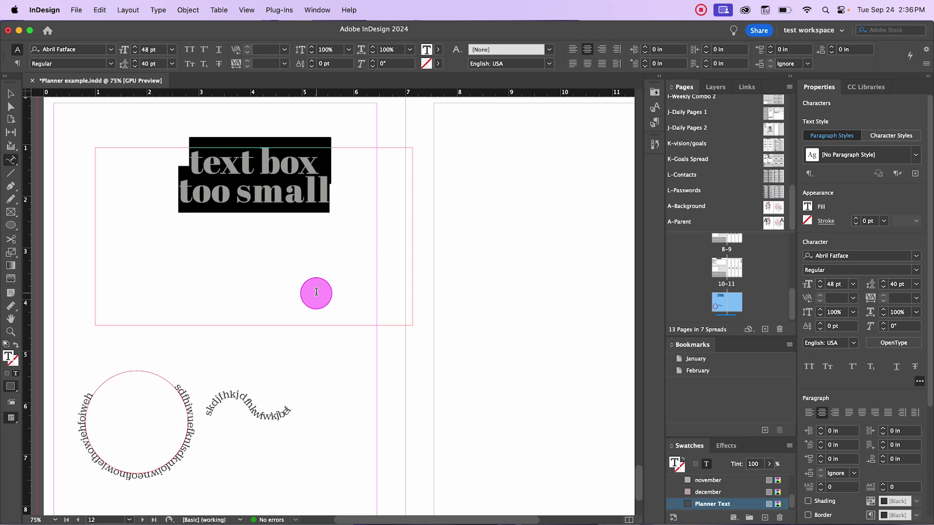
Step: Compare Top, Bottom and Justify, then set the heading frame's vertical justification to Center
click(316, 294)
key(super+b)
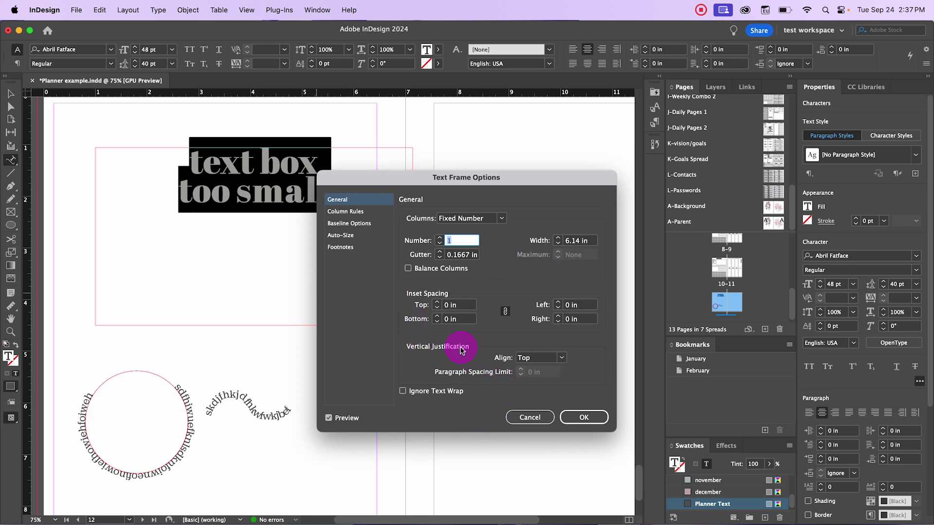
click(554, 359)
click(555, 380)
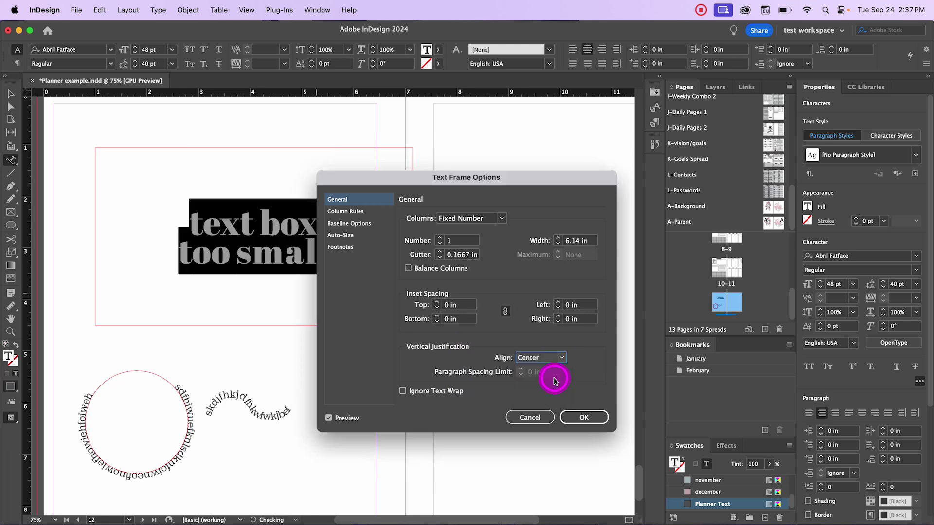
click(561, 358)
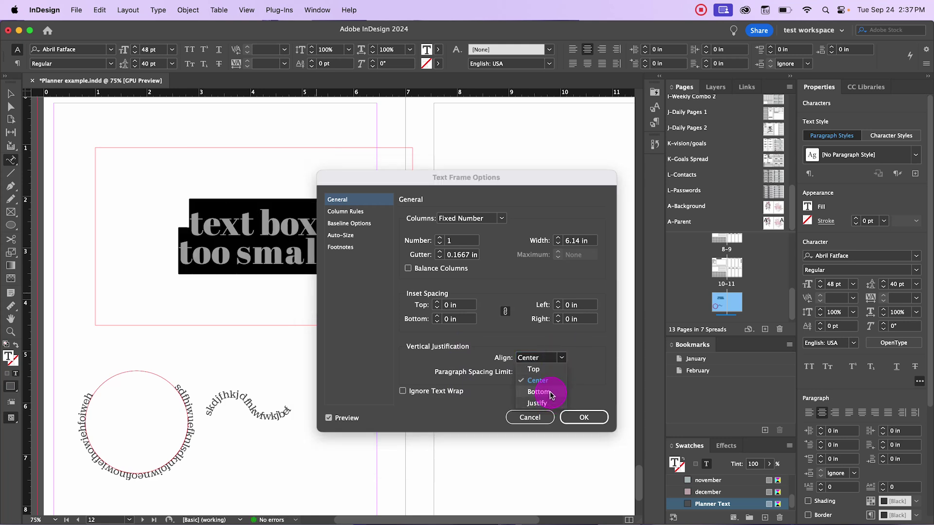
click(551, 393)
click(564, 358)
click(559, 403)
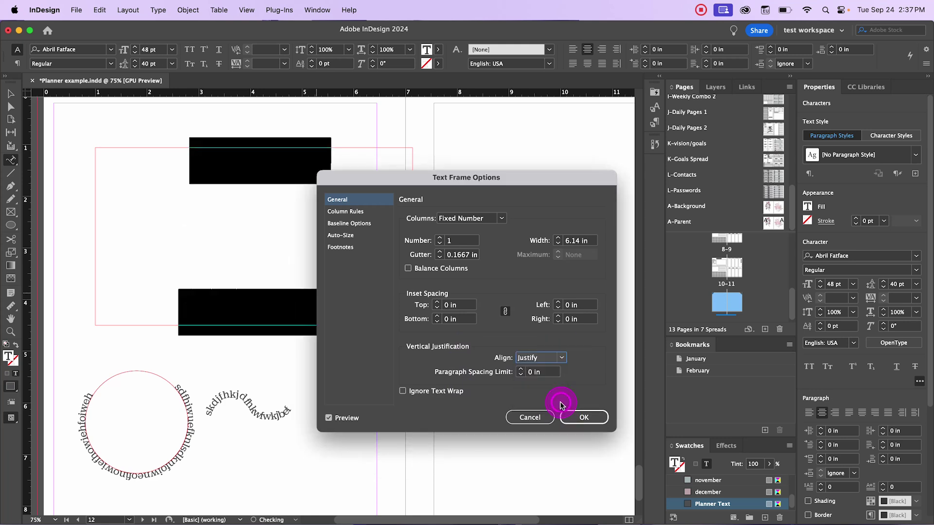
click(562, 359)
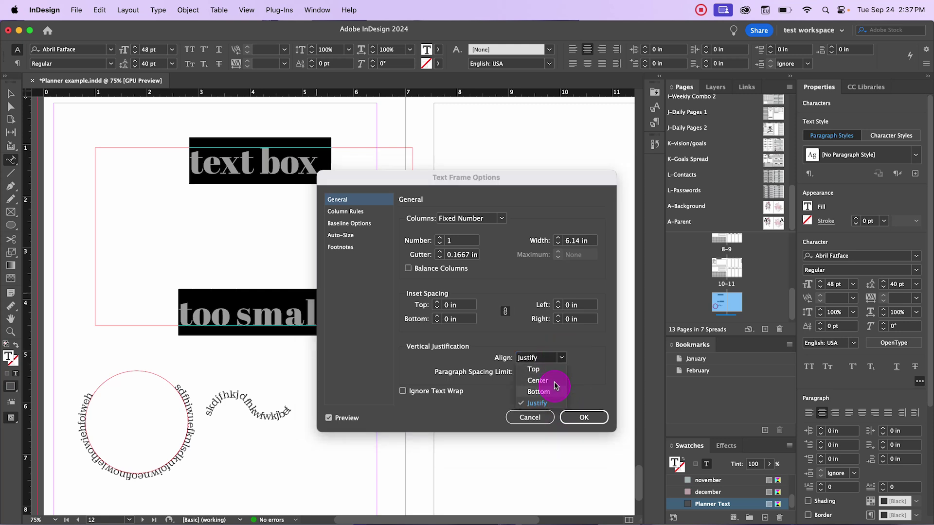
click(557, 382)
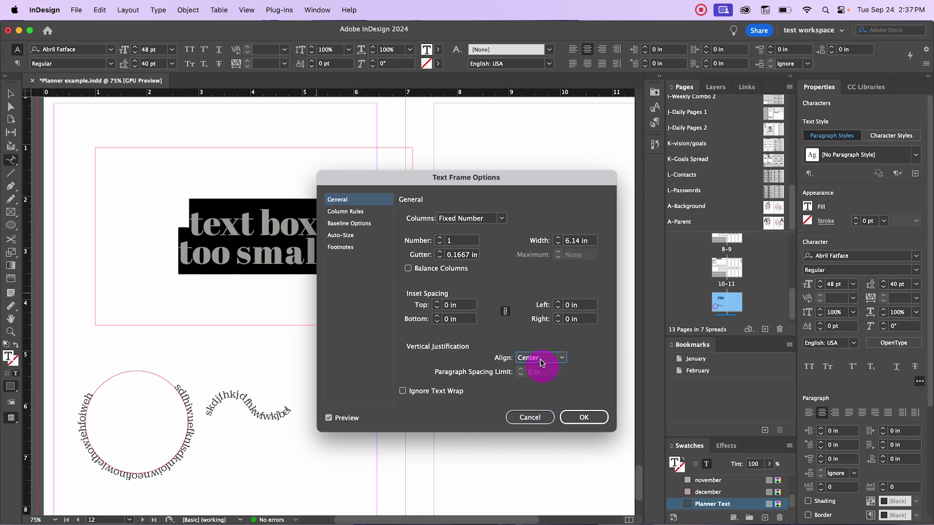
click(587, 417)
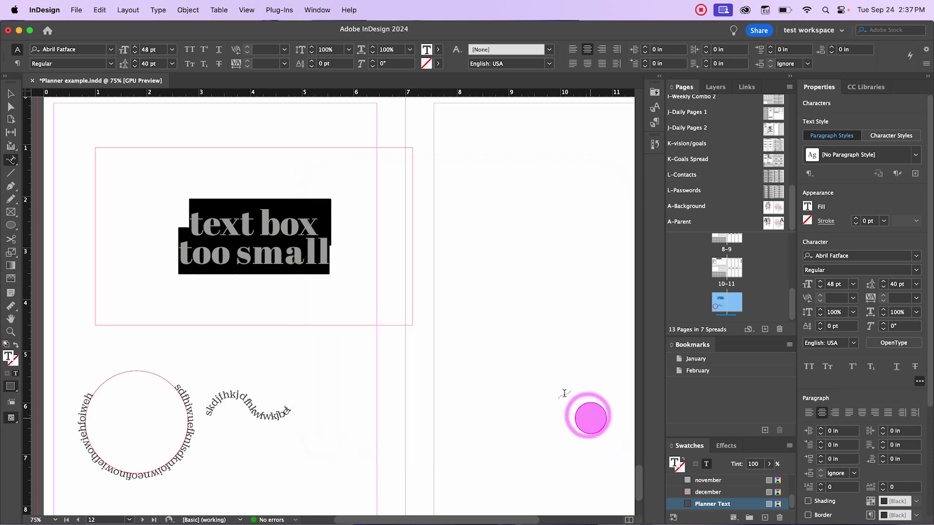
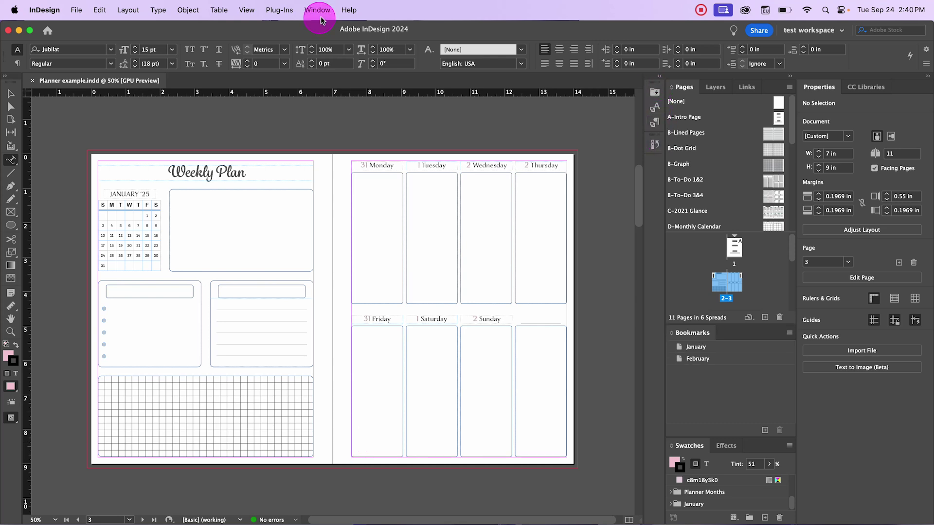
Step: Show the planner's Character Styles panel from the Type menu
click(158, 11)
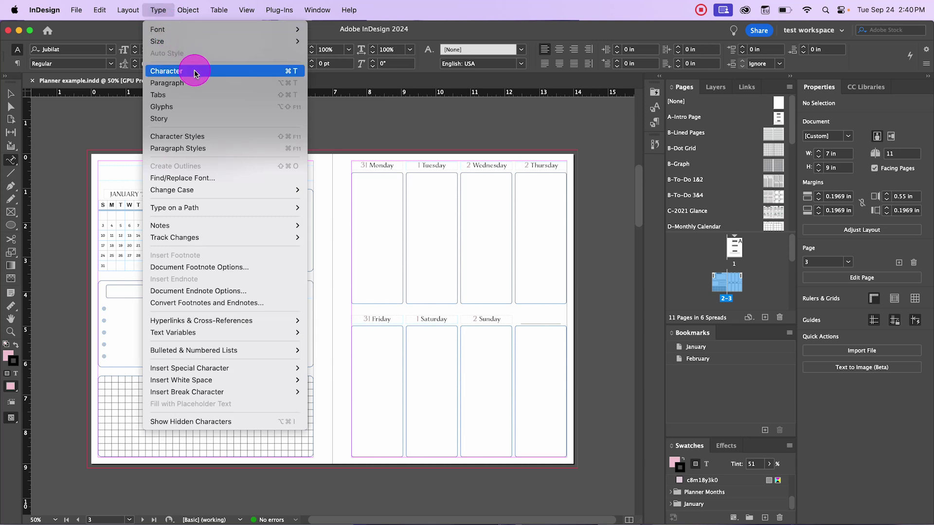
click(241, 140)
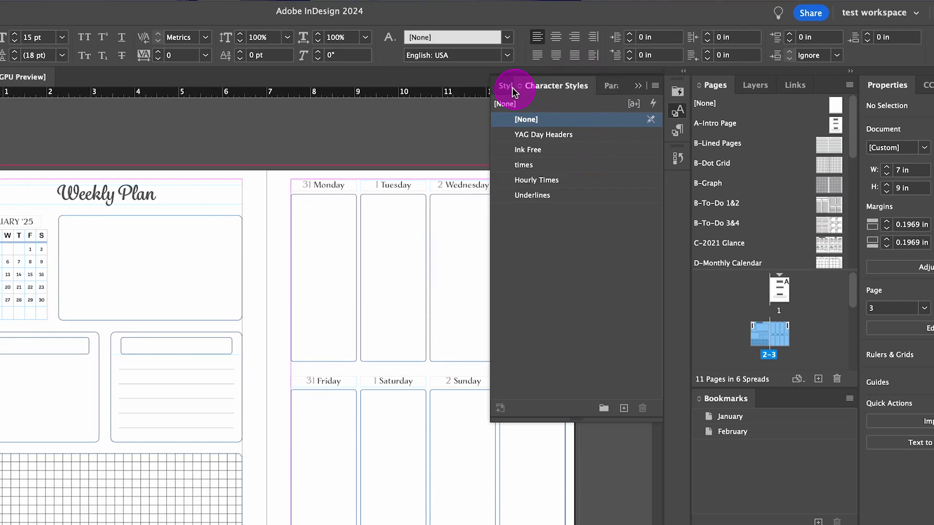
Step: Scroll through the Style Packs presets, then switch to the planner's Paragraph Styles list
click(518, 88)
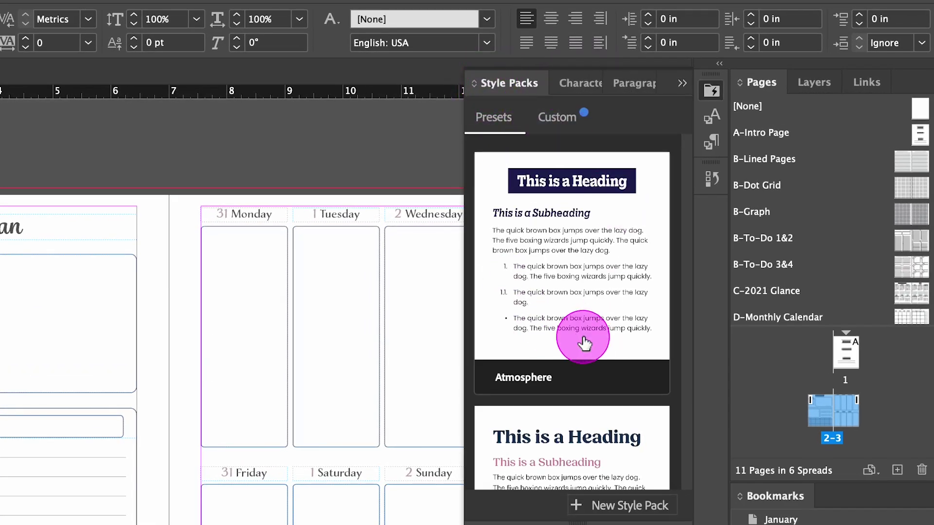
scroll(598, 384, down, 1)
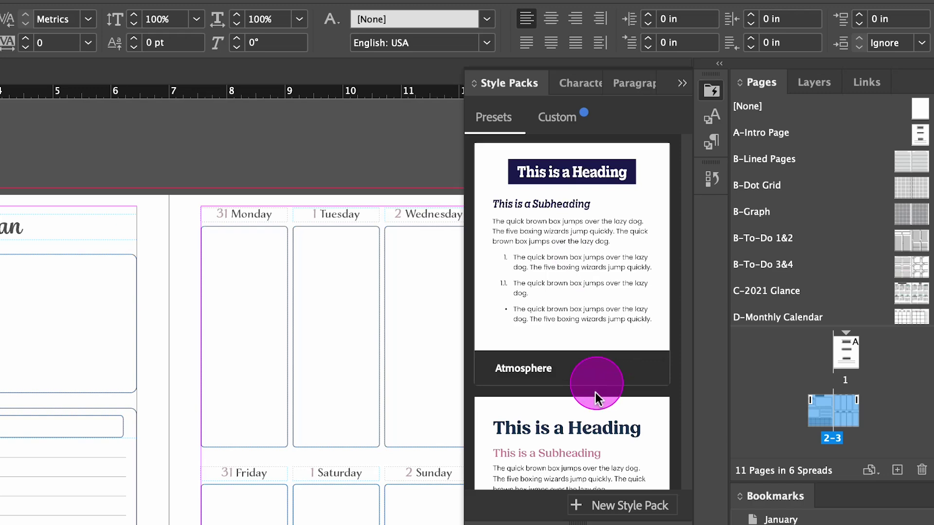
scroll(596, 393, down, 2)
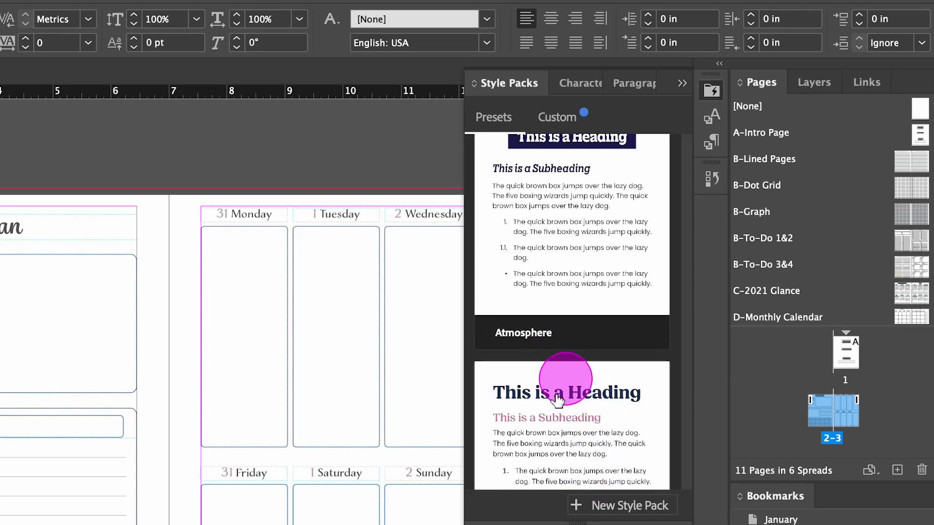
scroll(547, 424, down, 5)
scroll(542, 443, down, 12)
scroll(564, 377, down, 6)
scroll(598, 370, down, 3)
scroll(578, 373, down, 18)
scroll(582, 372, down, 11)
scroll(579, 341, down, 10)
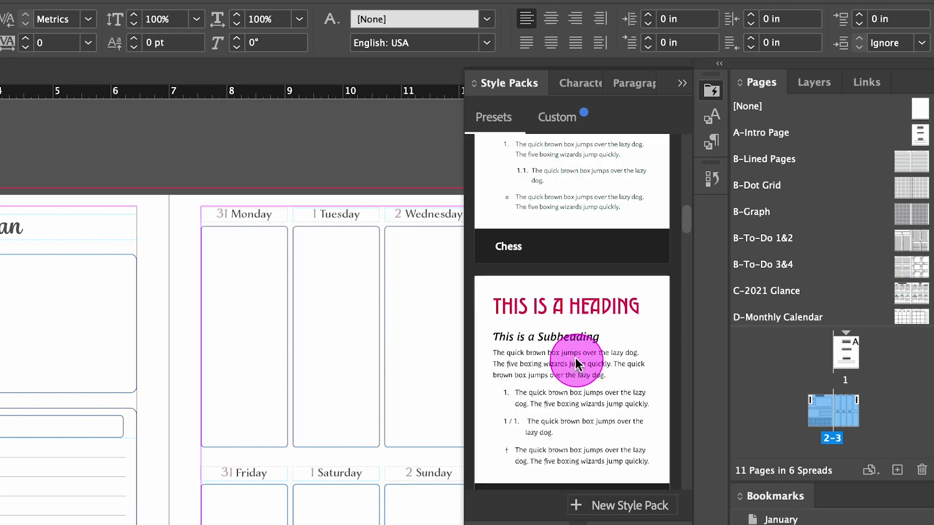
scroll(576, 365, down, 20)
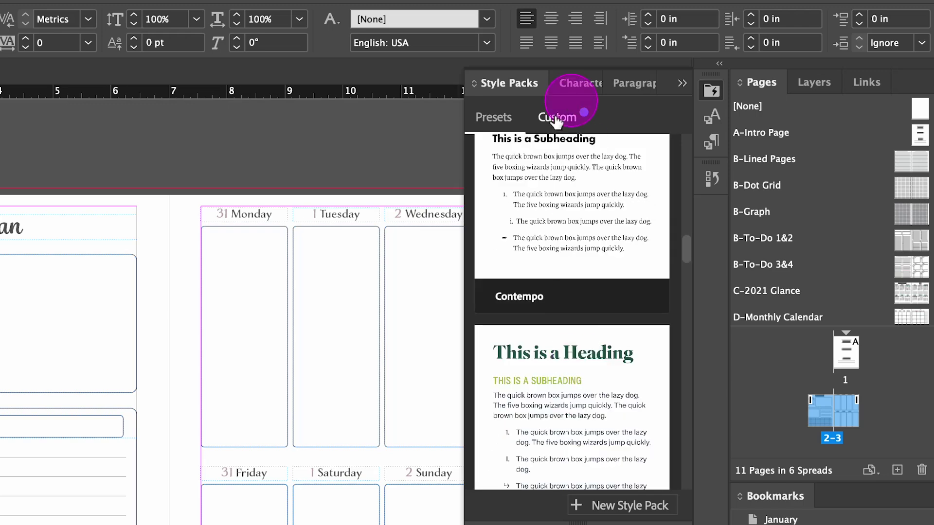
click(634, 81)
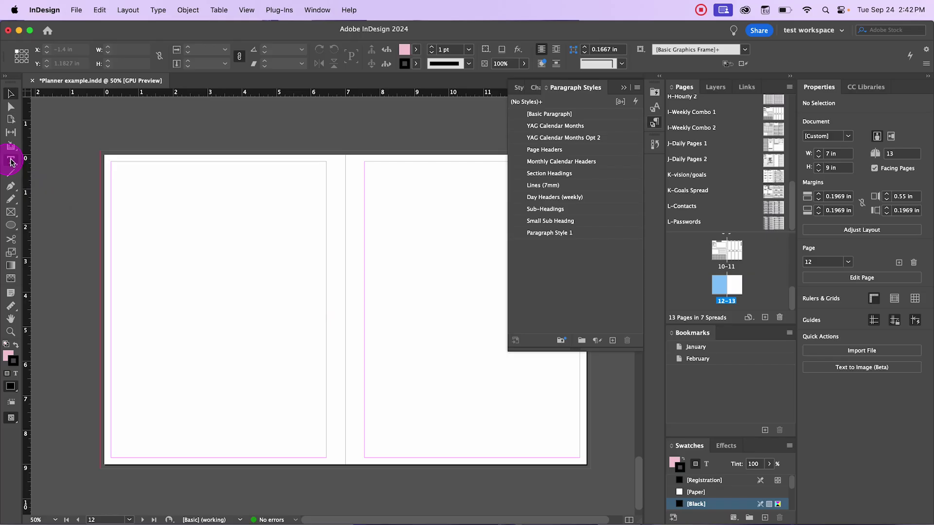
Step: Draw a text frame near the top of page 12 and fill it with placeholder text
click(10, 160)
mouse_move(127, 190)
mouse_down()
mouse_move(224, 239)
mouse_move(307, 264)
mouse_up()
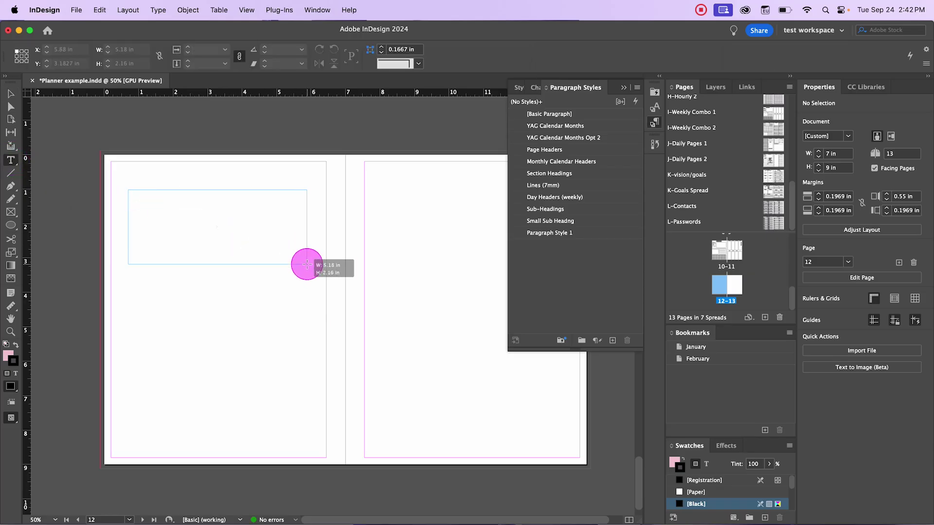
right_click(238, 328)
click(316, 442)
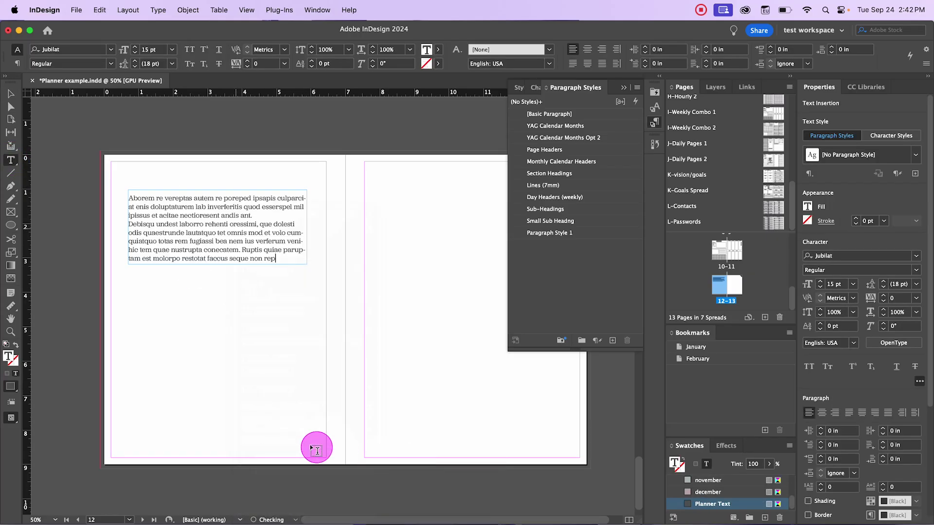
Step: Select the placeholder frame, then select all of its text
click(10, 93)
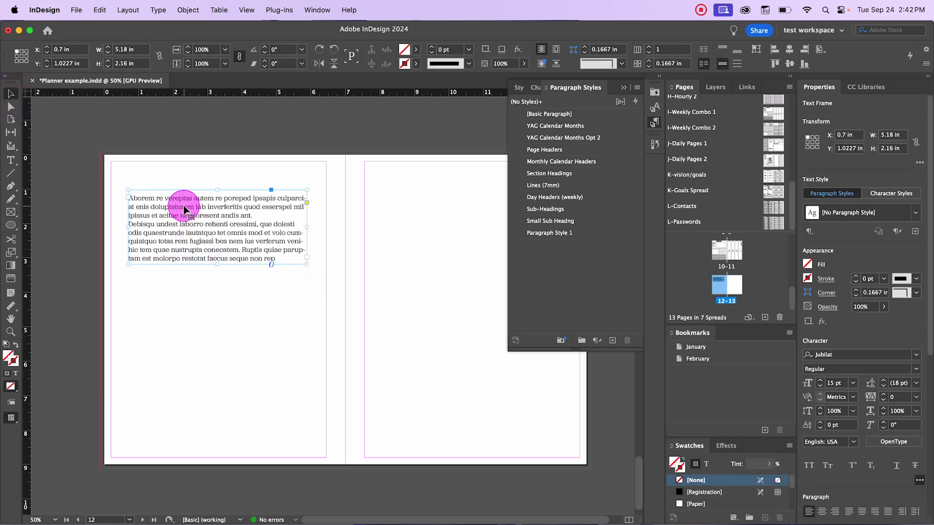
click(146, 209)
scroll(145, 209, up, 1)
scroll(155, 206, up, 1)
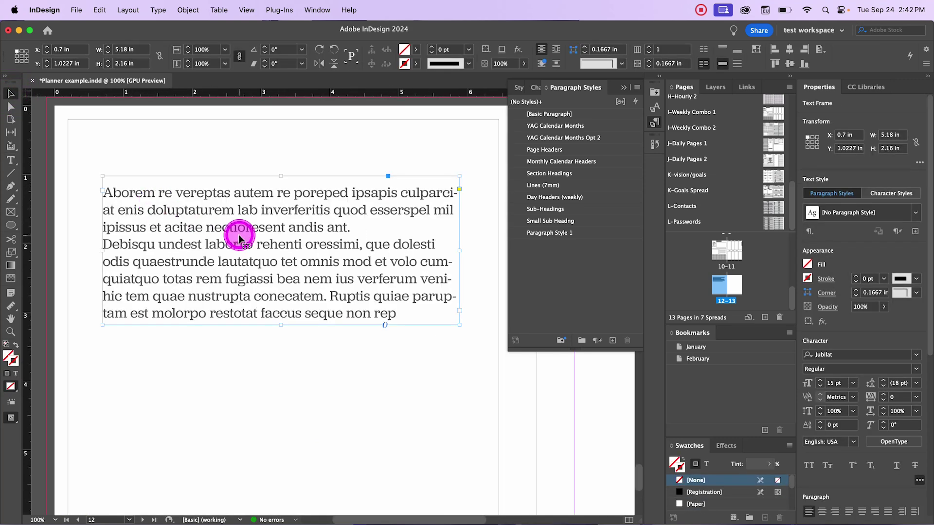
double_click(212, 189)
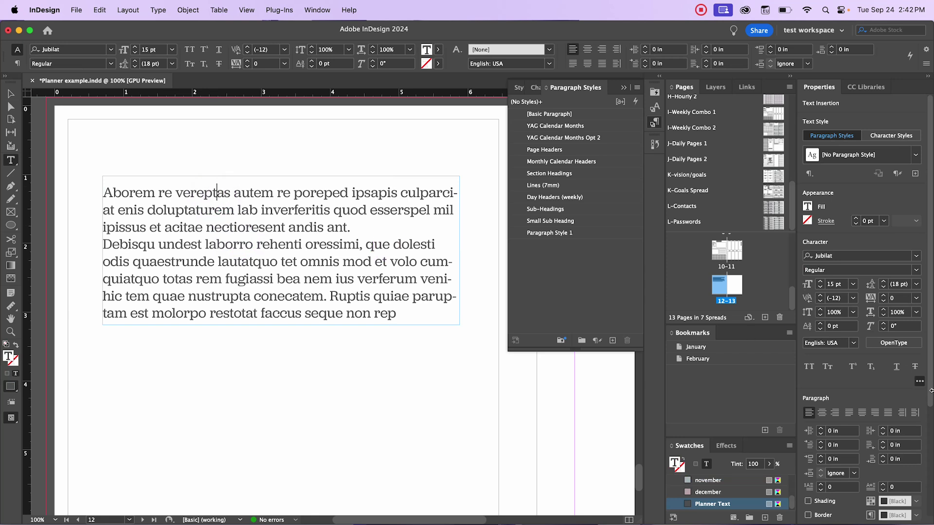
click(835, 141)
drag(106, 188, 396, 315)
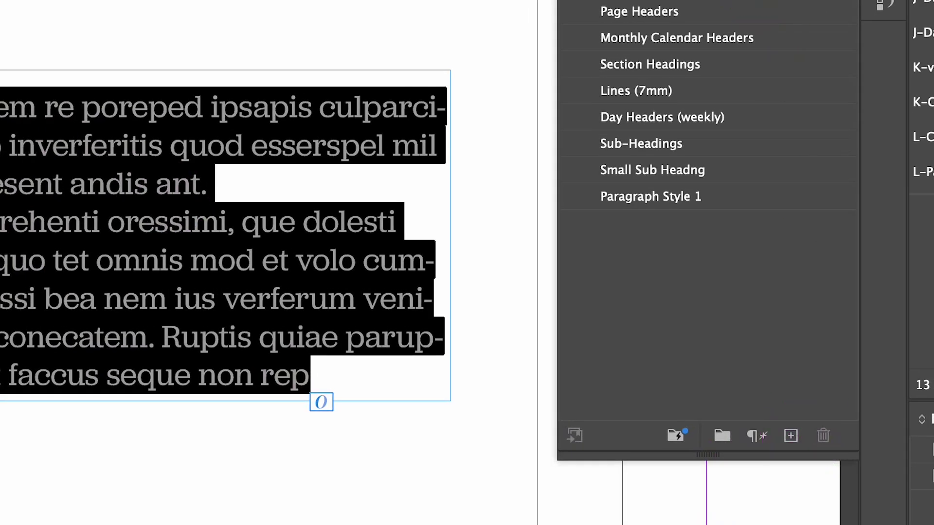
Step: Create Paragraph Style 2 from the selected text and rename it 'Tips & Tricks Para'
click(790, 440)
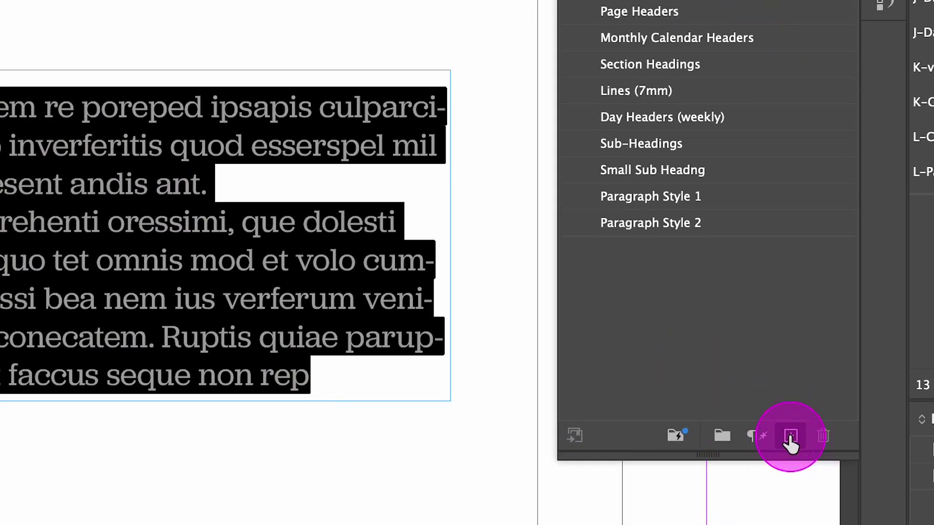
click(664, 223)
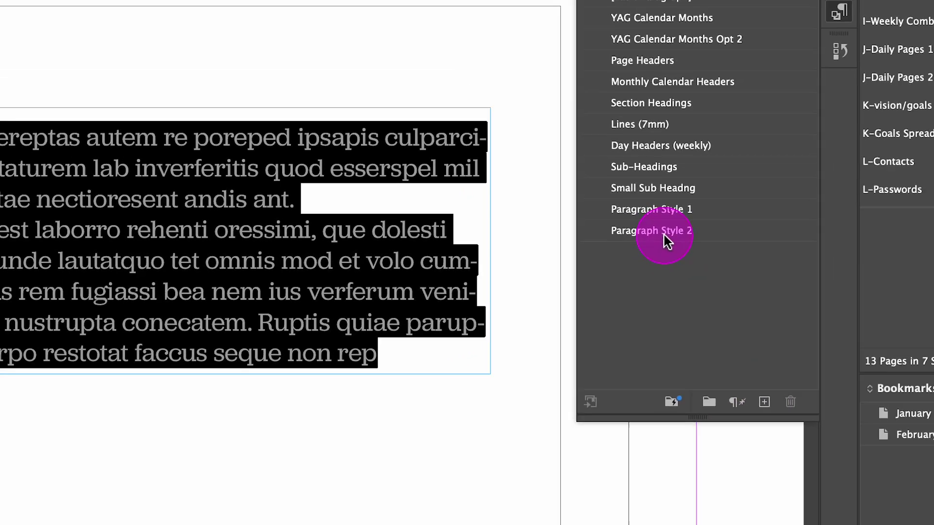
double_click(667, 228)
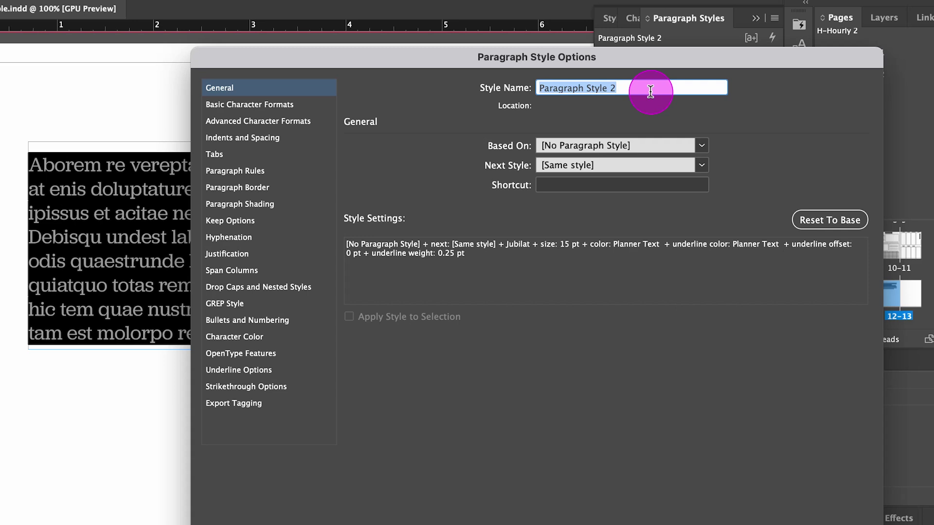
text(Tips & Tricks Para)
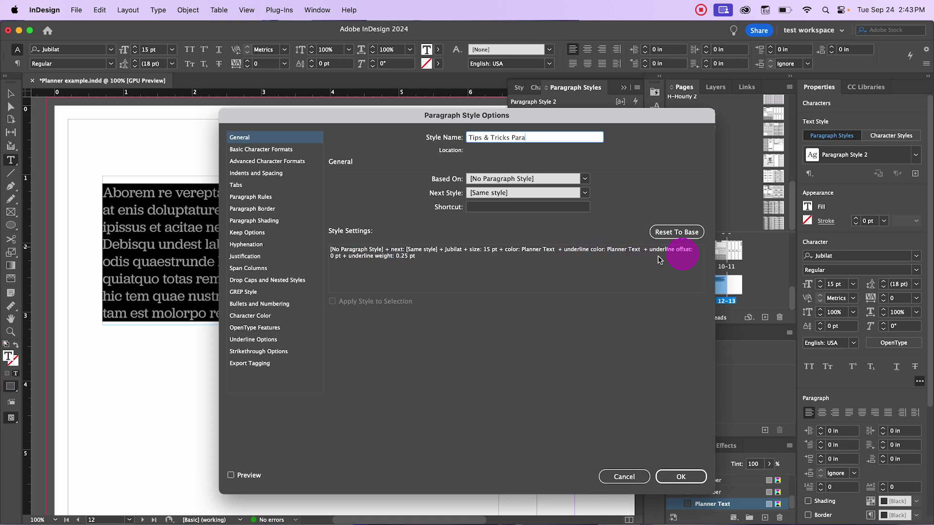
click(681, 476)
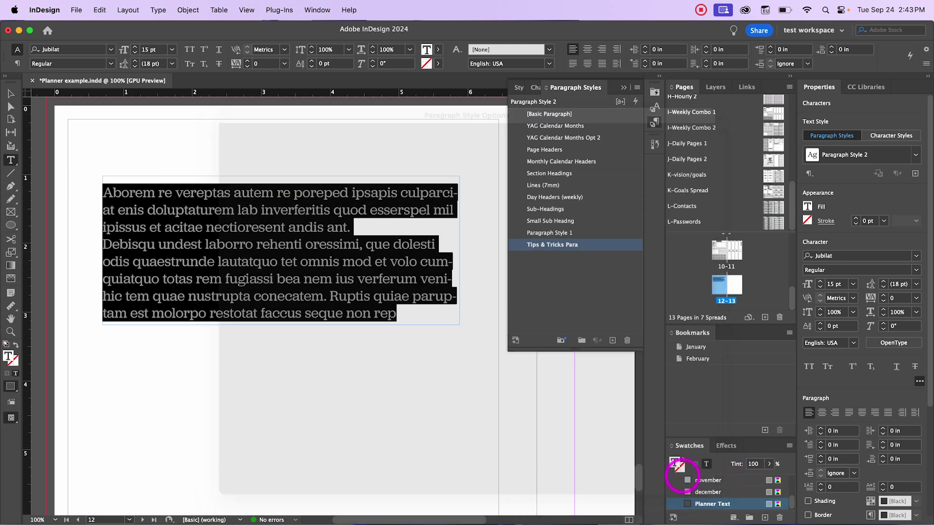
Step: Select text in the upper placeholder frame, then select the frame as an object
click(350, 389)
scroll(149, 294, down, 3)
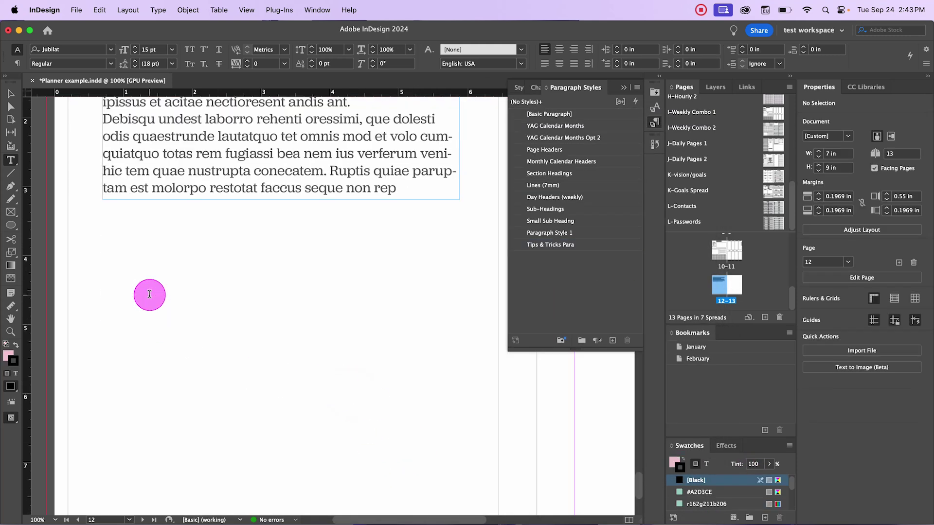
scroll(217, 249, up, 3)
double_click(207, 280)
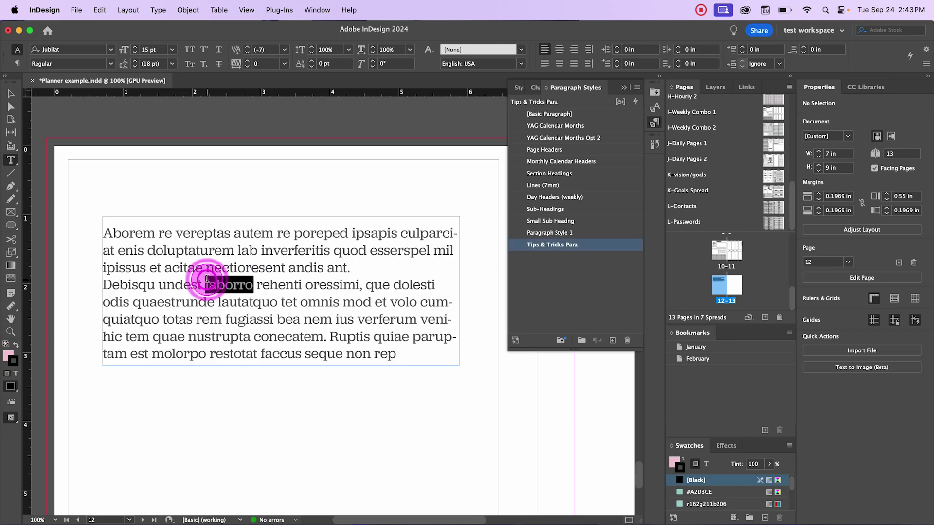
drag(129, 233, 356, 302)
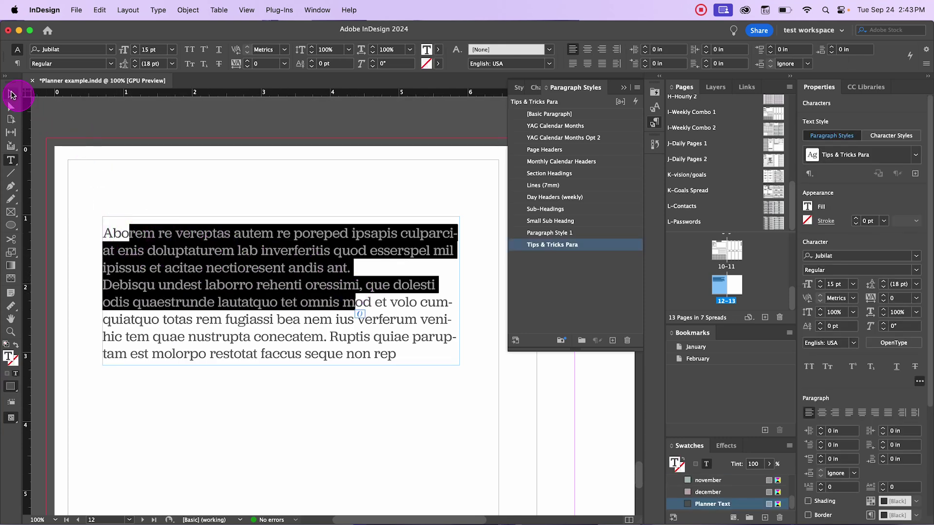
click(12, 94)
scroll(162, 371, down, 3)
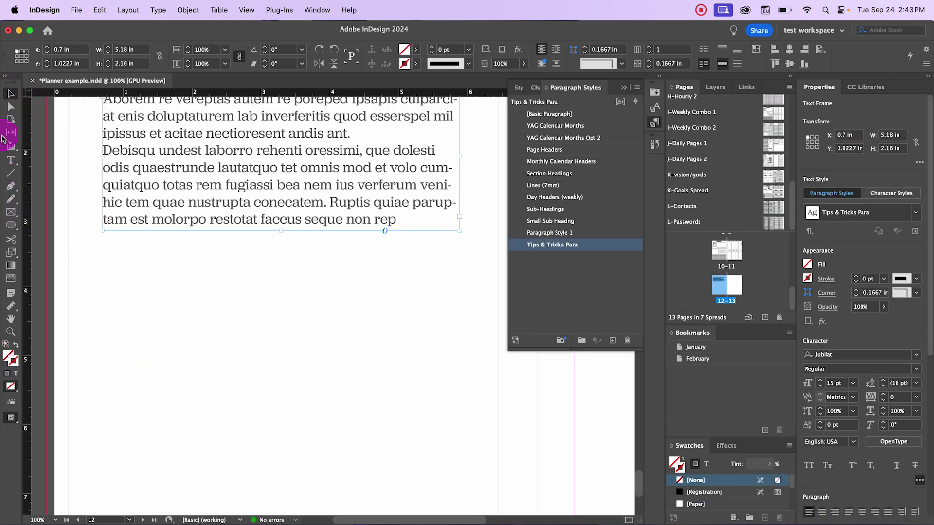
Step: Draw a second text frame below the first, fill it with placeholder text, and select it
click(8, 159)
drag(88, 283, 475, 351)
right_click(196, 327)
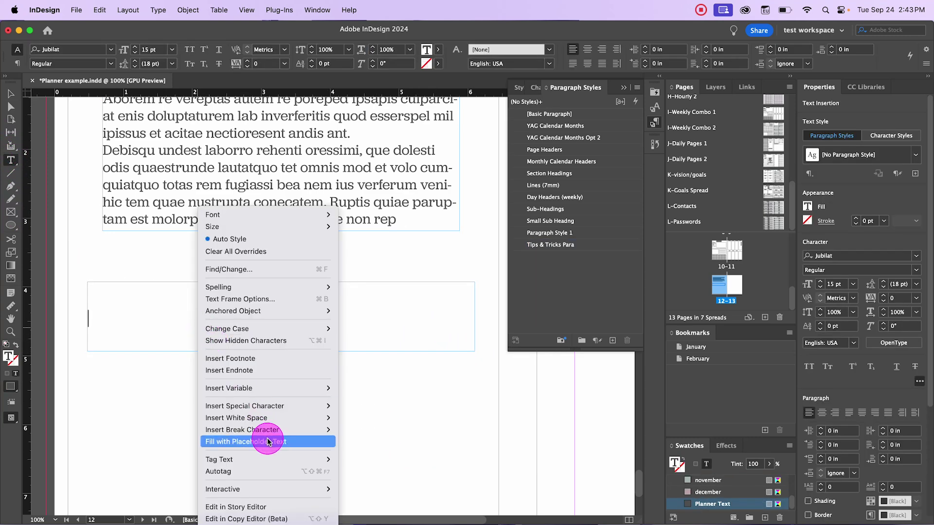
click(265, 443)
scroll(236, 365, up, 3)
scroll(232, 362, down, 10)
scroll(238, 366, up, 6)
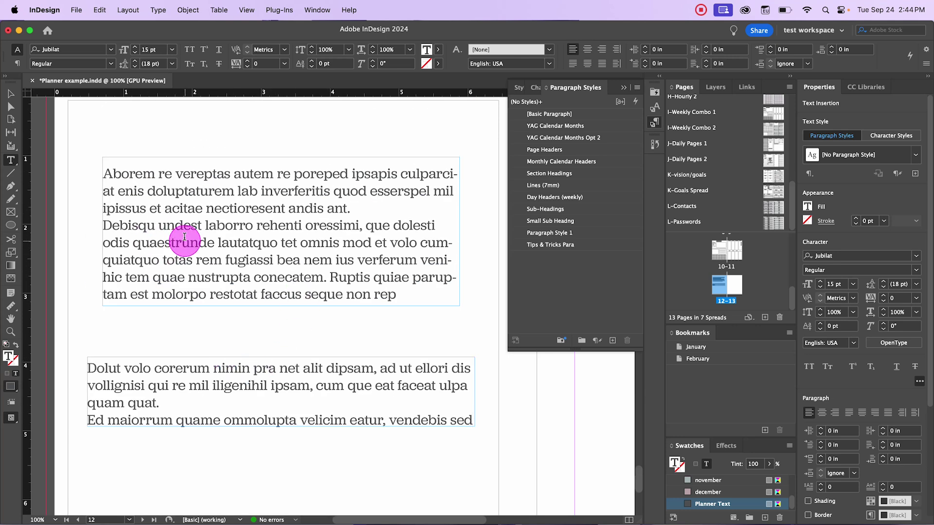
drag(97, 369, 462, 423)
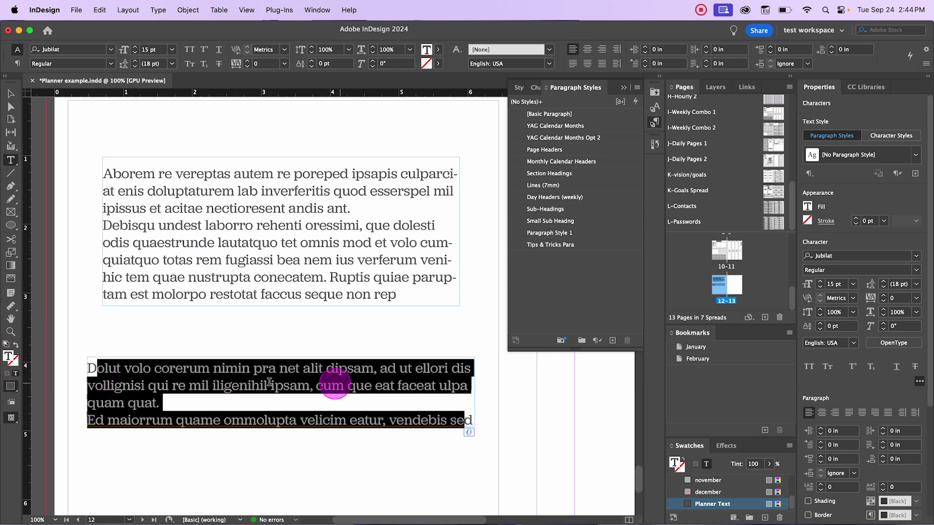
Step: Apply Tips & Tricks Para to the lower frame's text, then select all text in the upper frame
click(180, 376)
click(240, 386)
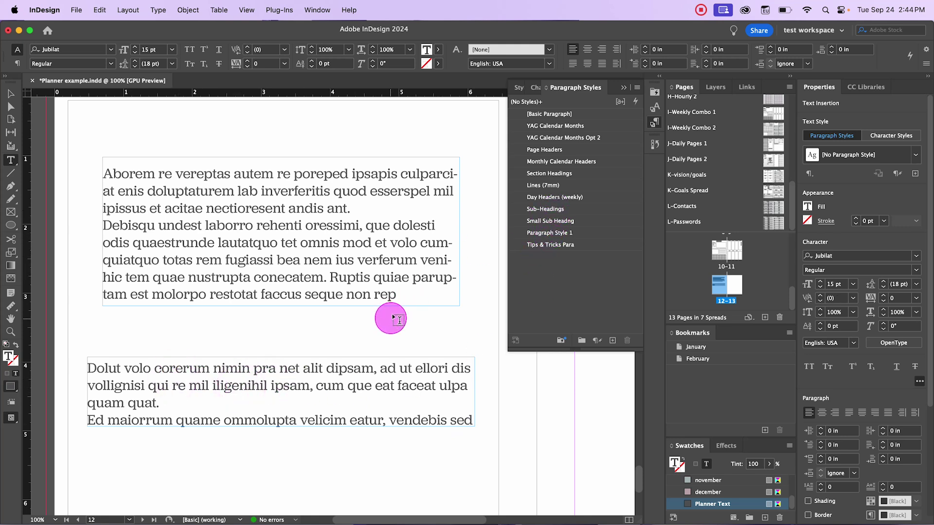
click(542, 245)
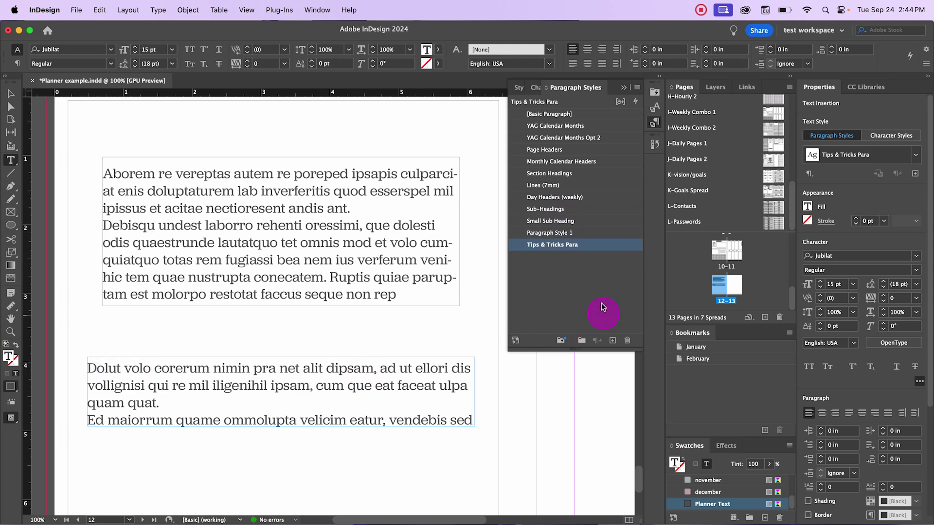
click(345, 335)
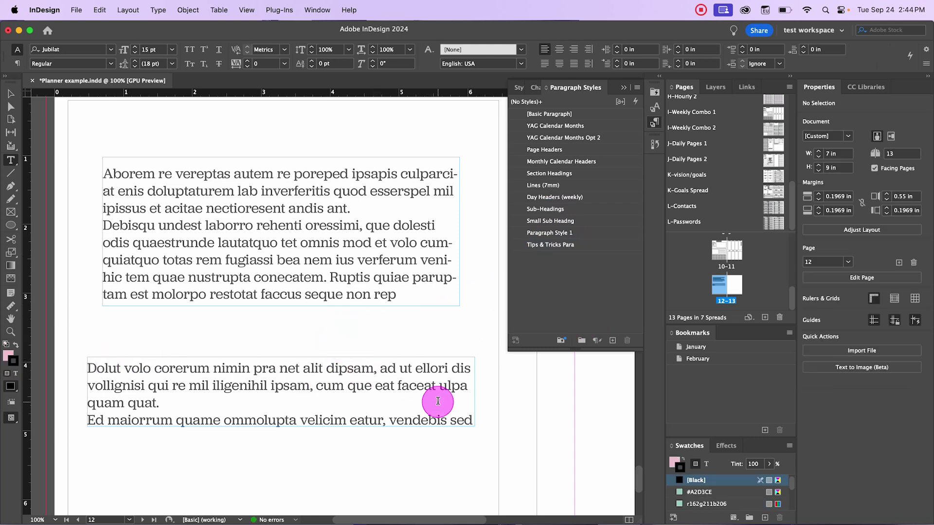
click(360, 369)
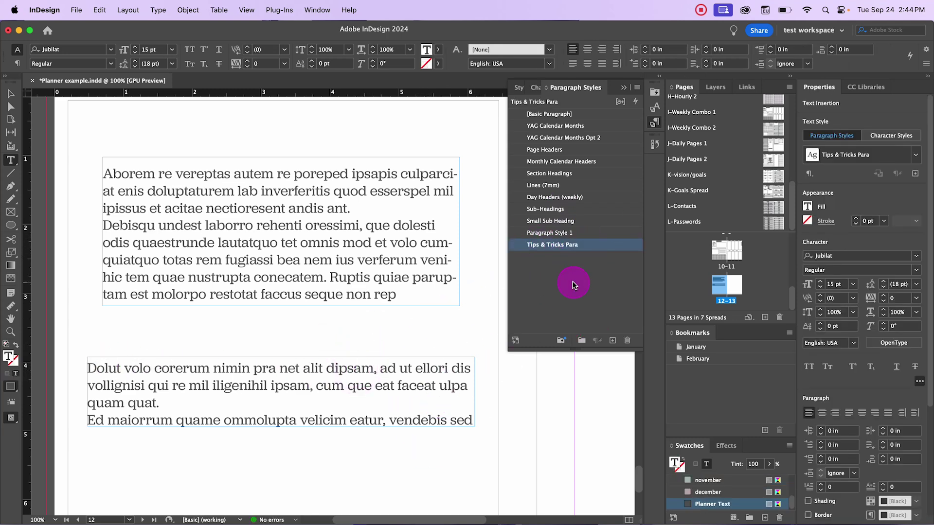
click(311, 245)
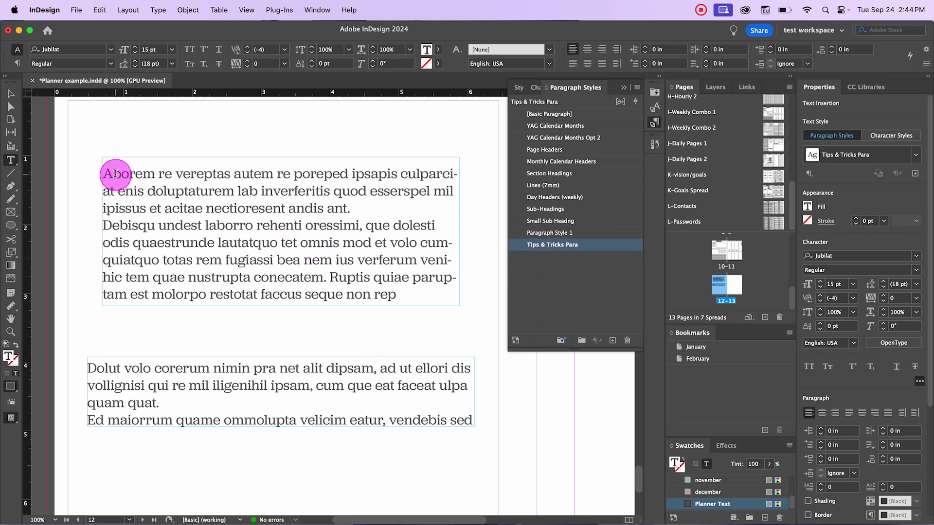
drag(107, 171, 313, 387)
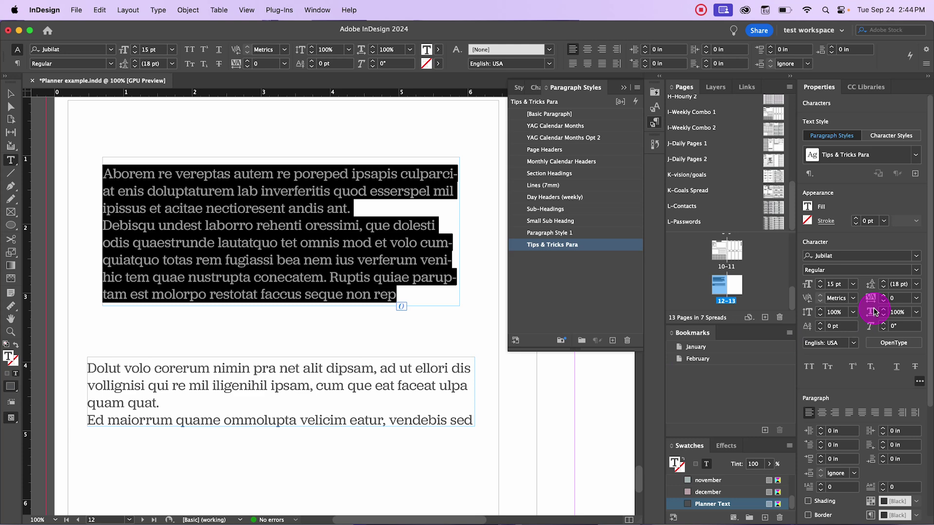
Step: Set the upper placeholder text in the Active font at 18 pt
click(916, 256)
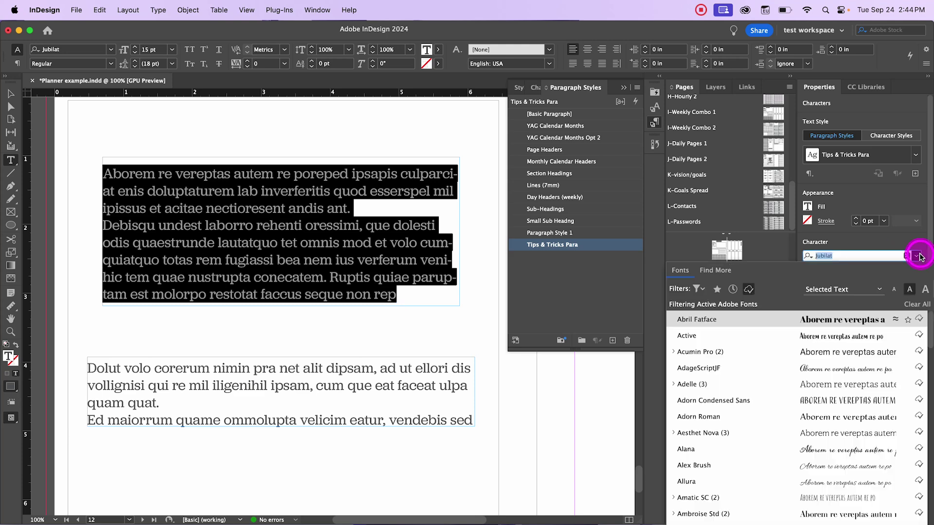
click(842, 319)
click(836, 339)
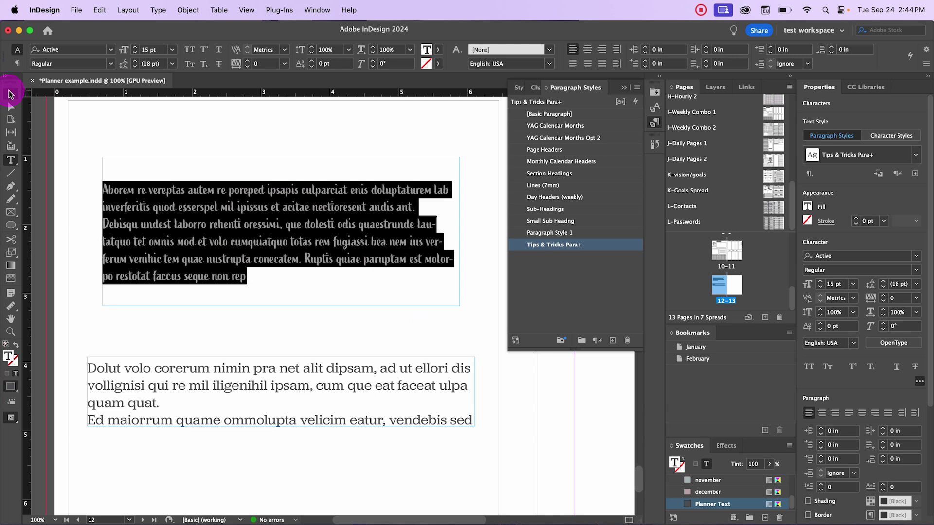
click(855, 286)
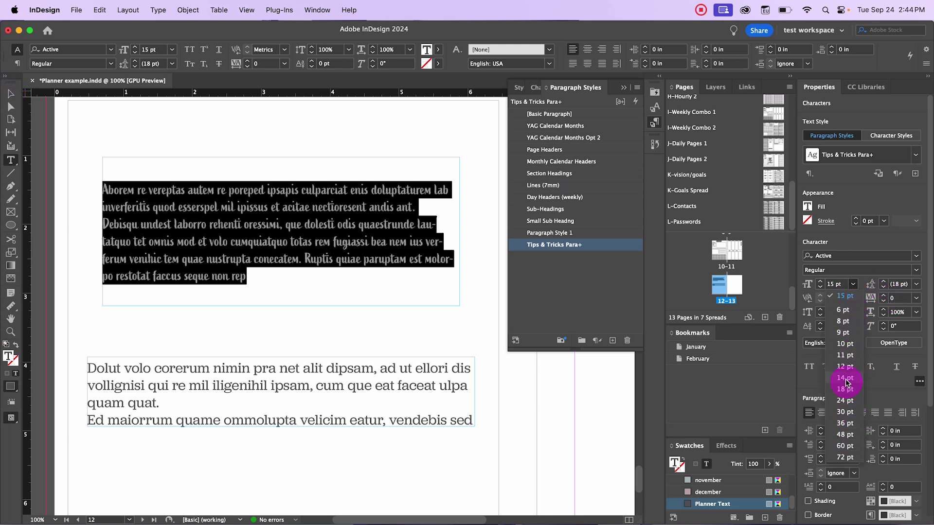
click(846, 389)
Step: Move the upper text frame up toward the page's top-left corner
click(10, 93)
click(183, 141)
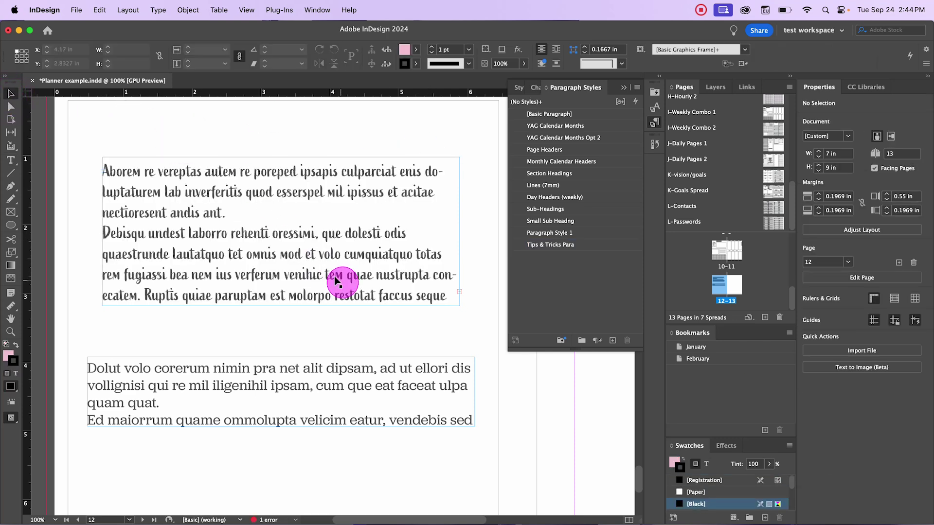
drag(200, 194, 193, 160)
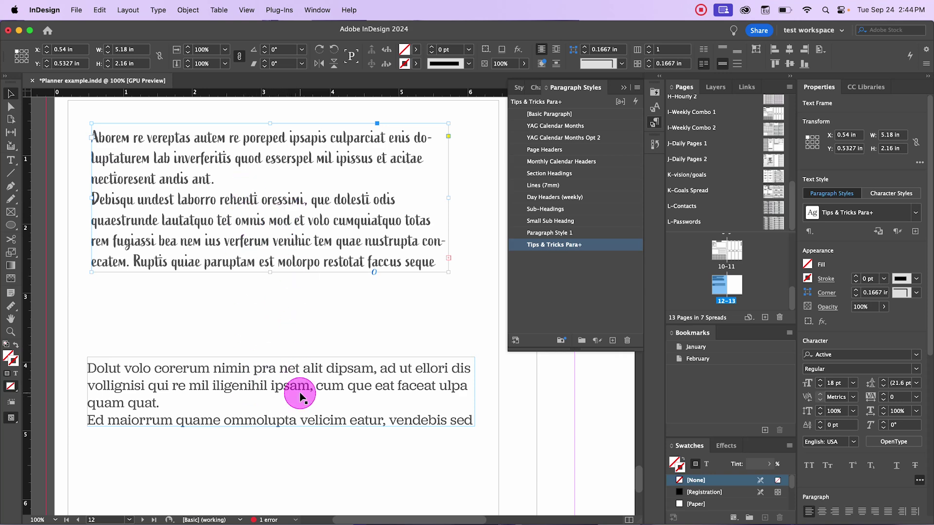
double_click(296, 205)
click(530, 245)
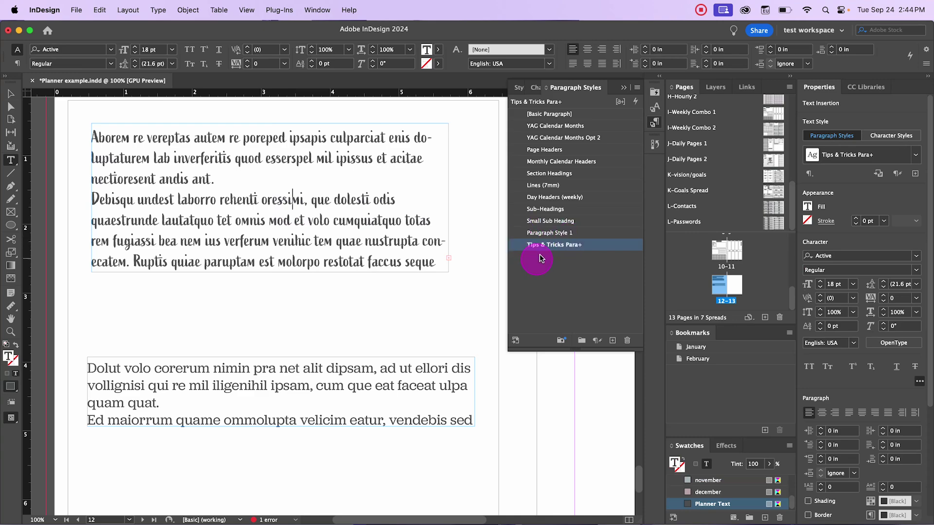
click(268, 219)
drag(131, 141, 339, 263)
click(337, 222)
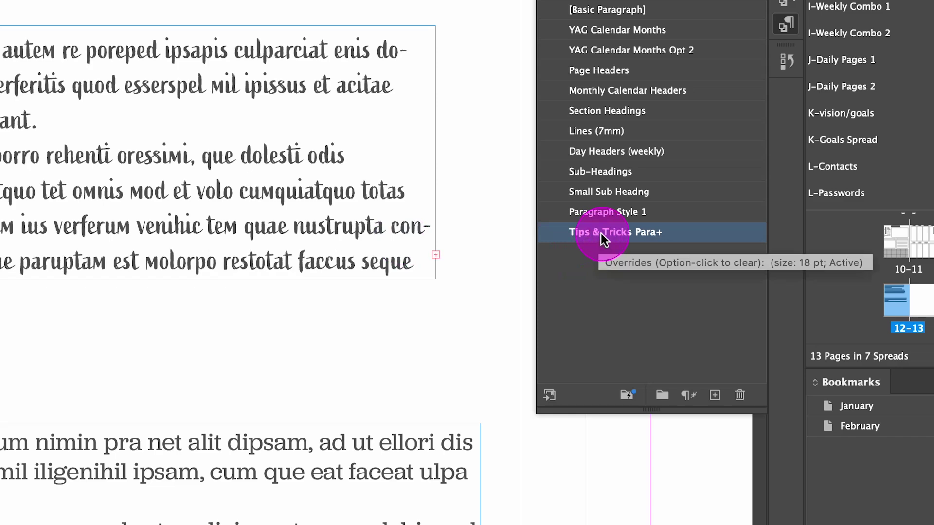
Step: Redefine Tips & Tricks Para to match Active 18 pt and delete the lower frame's last line
right_click(594, 236)
drag(679, 284, 696, 305)
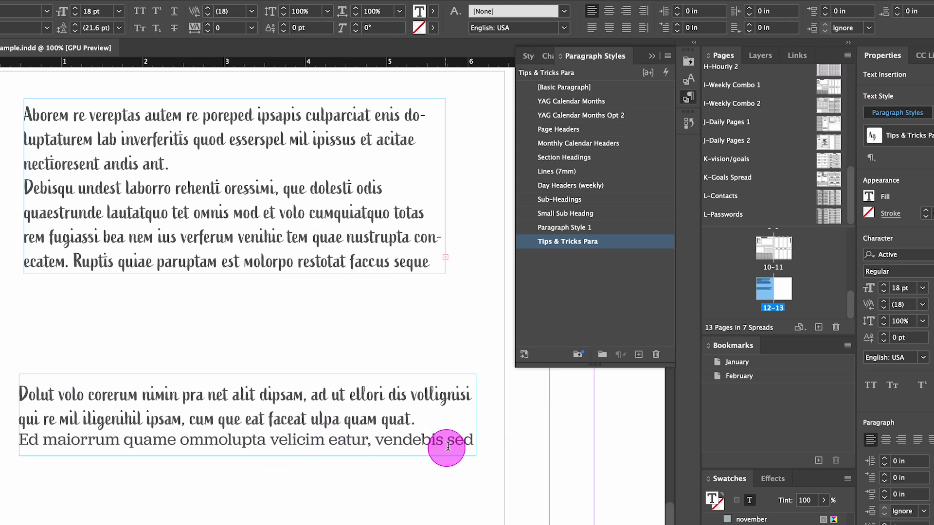
click(458, 441)
drag(29, 439, 447, 438)
key(BackSpace)
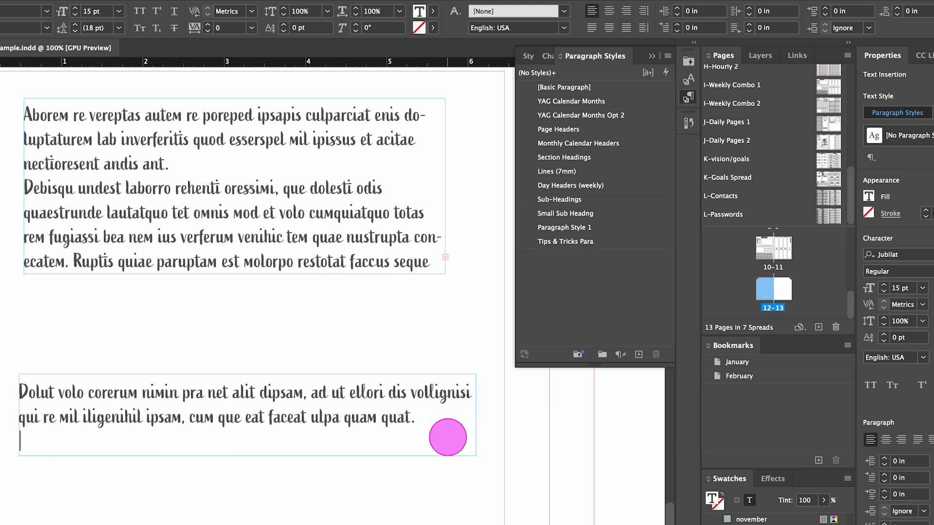
key(Escape)
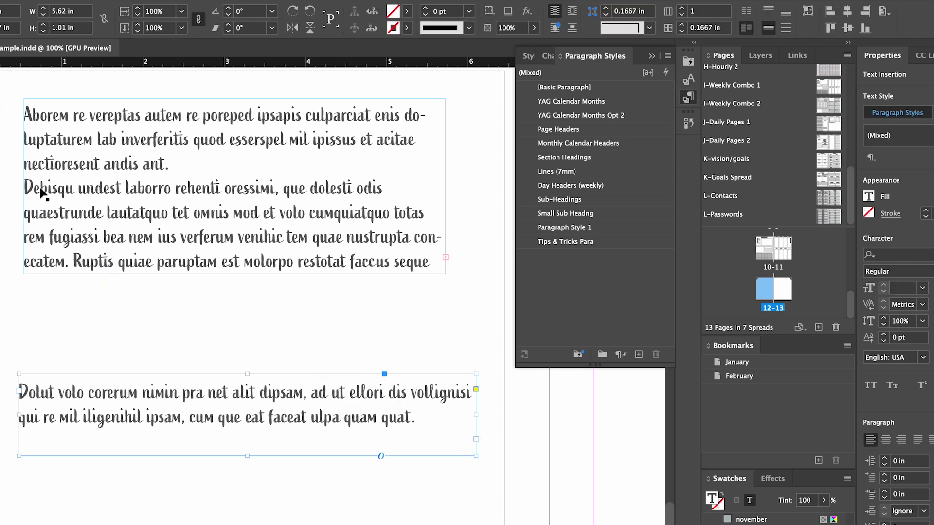
Step: Check the line spacing of the text in both placeholder frames
click(146, 287)
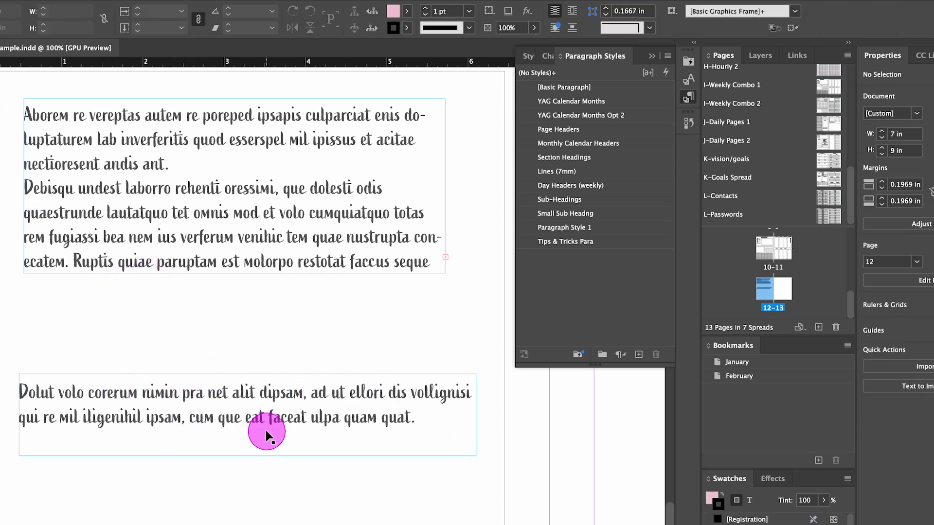
double_click(294, 406)
click(532, 263)
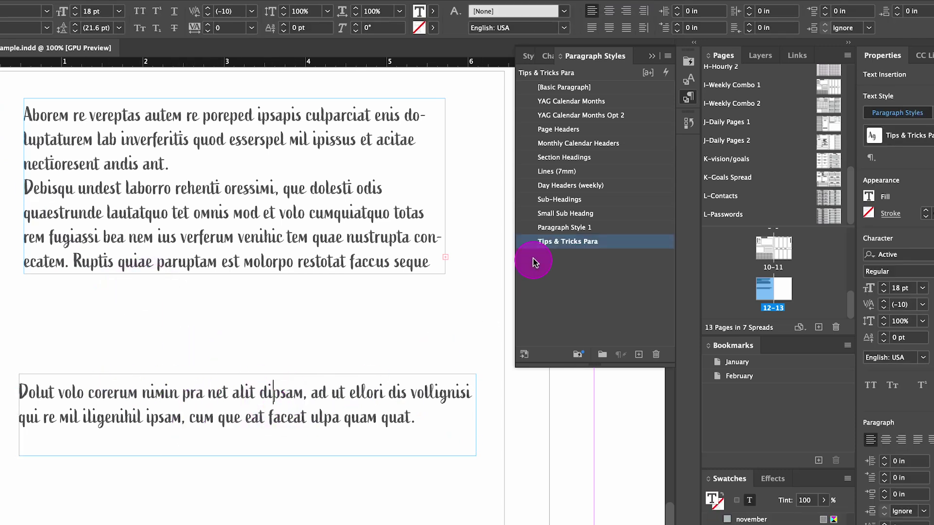
click(330, 382)
click(238, 383)
click(183, 141)
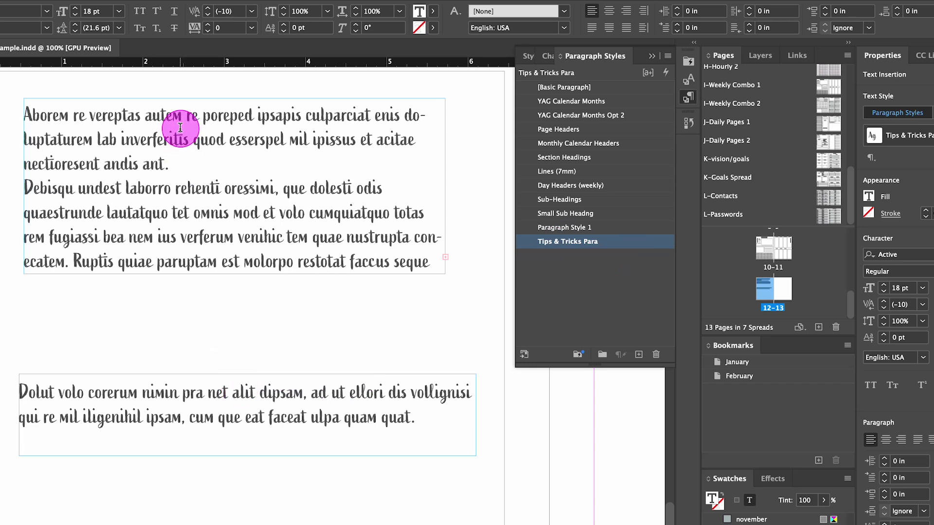
click(224, 220)
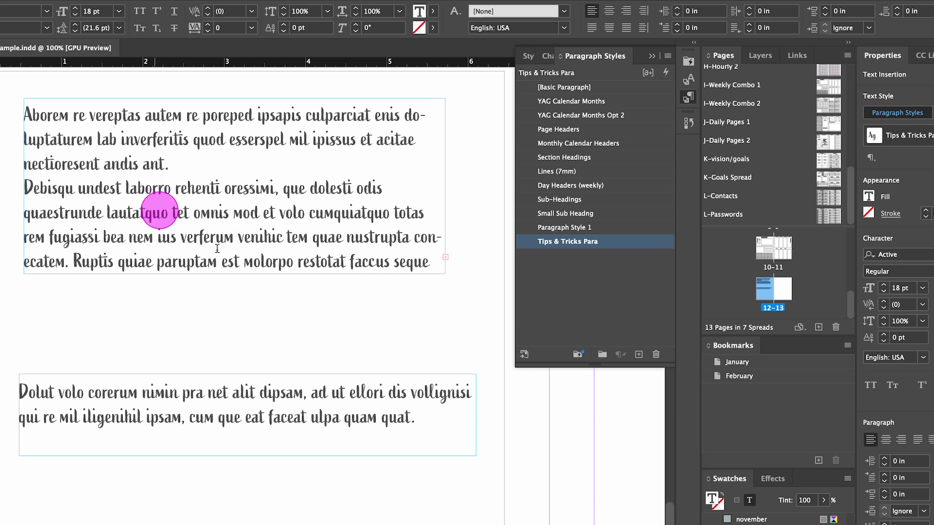
click(157, 137)
click(270, 213)
click(175, 219)
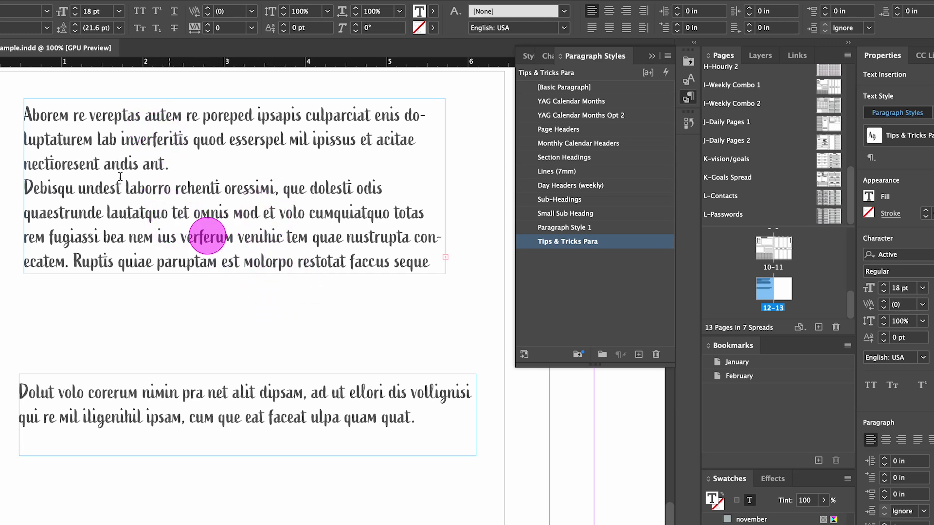
click(372, 347)
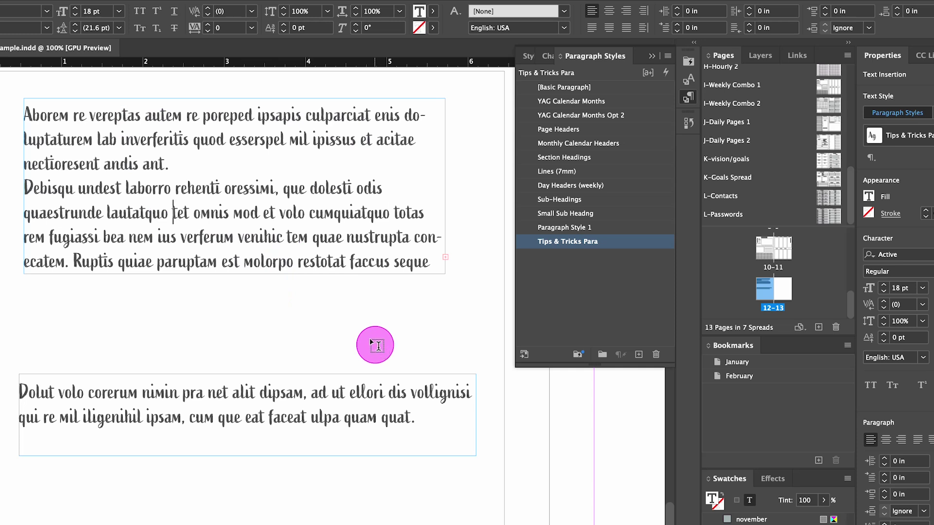
Step: Raise the lower frame beneath the upper one and draw a third text frame below them
click(105, 296)
drag(200, 393, 202, 300)
click(217, 427)
scroll(151, 330, down, 3)
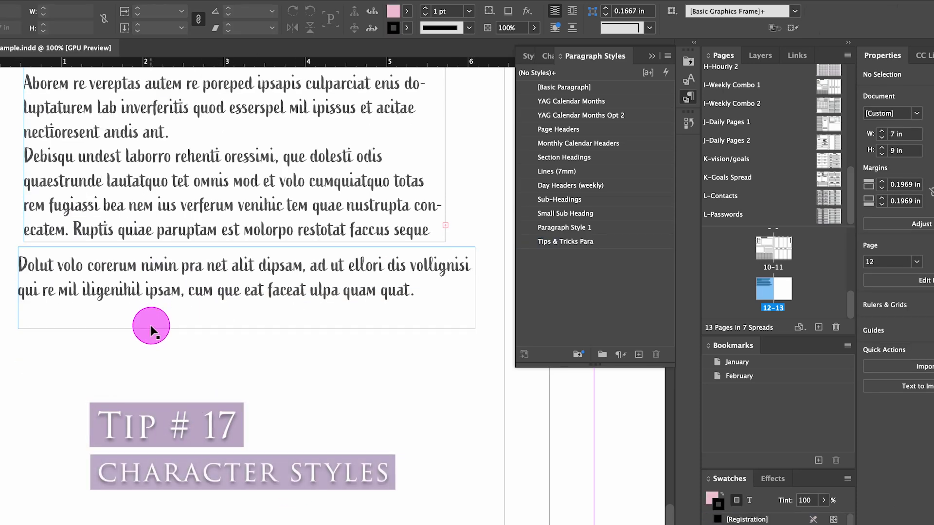
key(t)
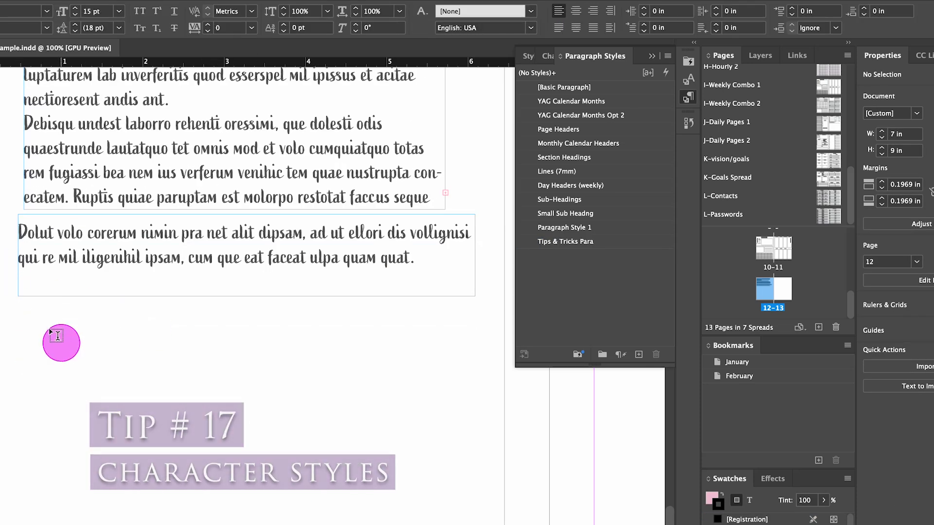
drag(33, 329, 345, 424)
Step: Fill the new frame with placeholder text and bring up the Character Styles list
right_click(139, 385)
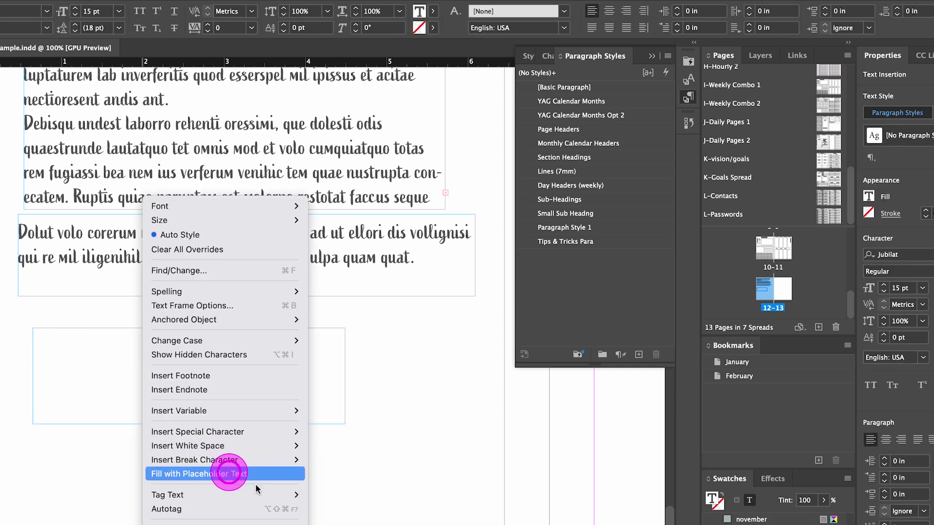
click(225, 474)
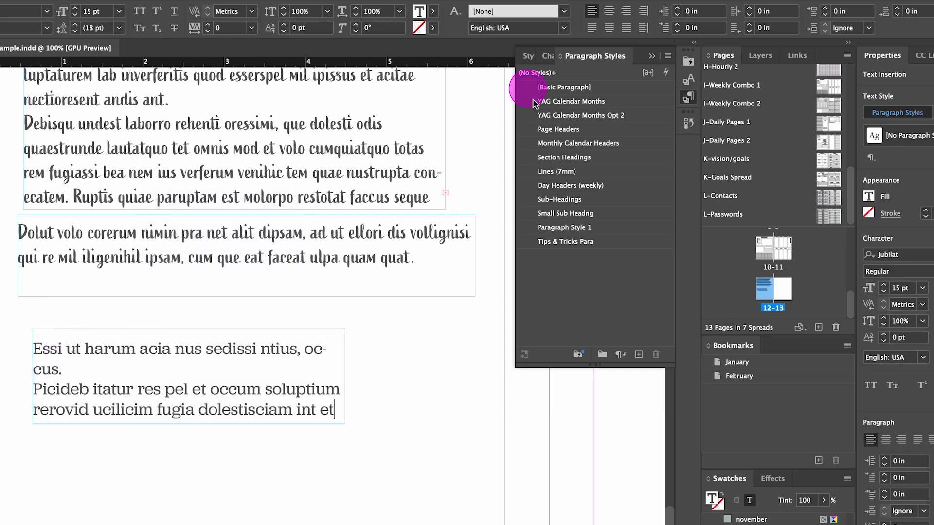
click(551, 56)
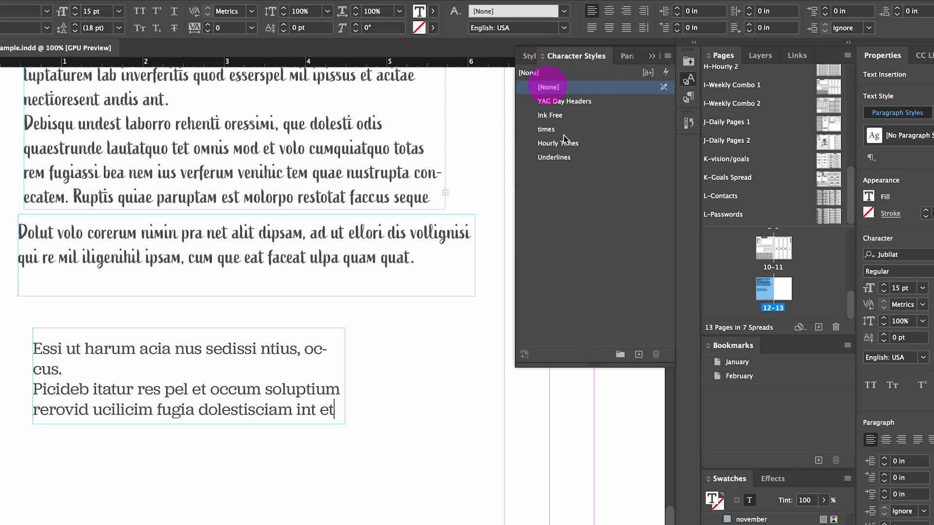
click(254, 422)
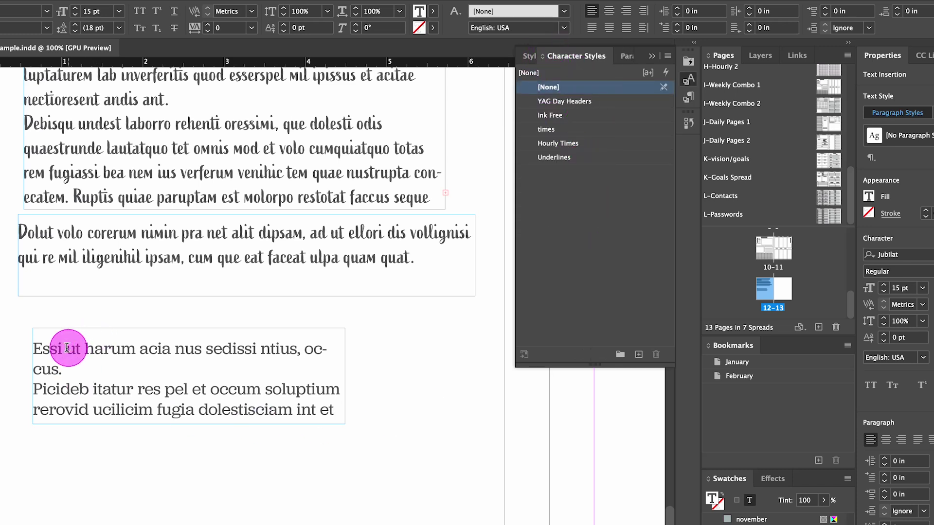
Step: Create Character Style 1 from the word 'Essi' and open its style options
drag(62, 348, 26, 348)
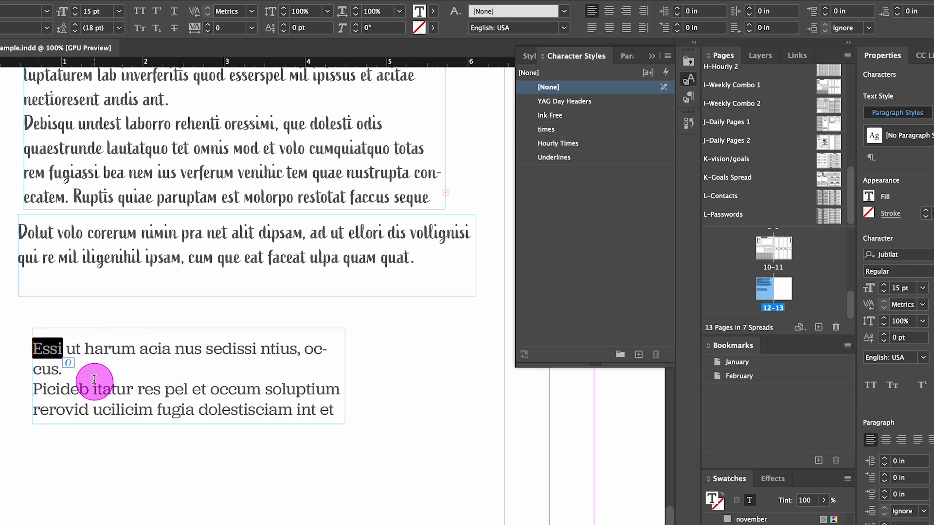
click(639, 355)
click(637, 357)
double_click(559, 179)
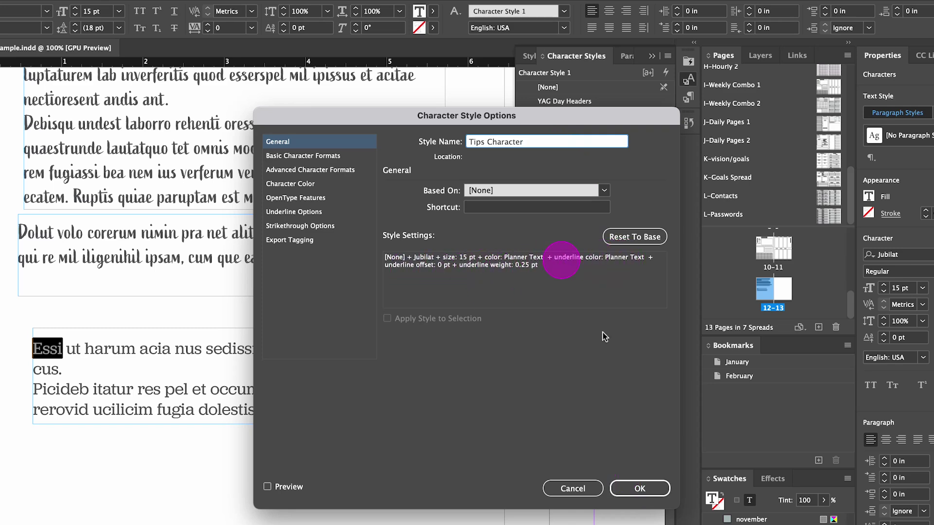
Step: Confirm the style name 'Tips Character' in Character Style Options
click(640, 488)
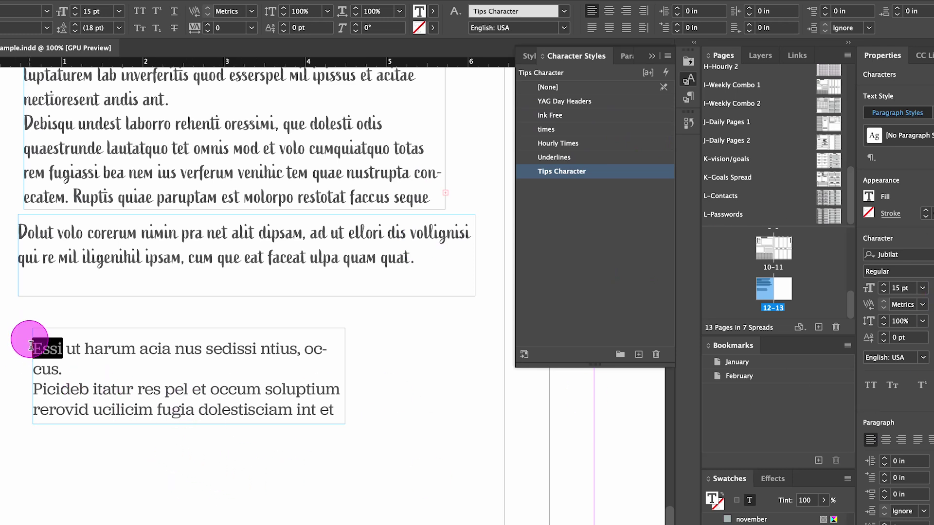
Step: Apply Tips Character to the word Dolut, then select the serif paragraph's text
click(46, 346)
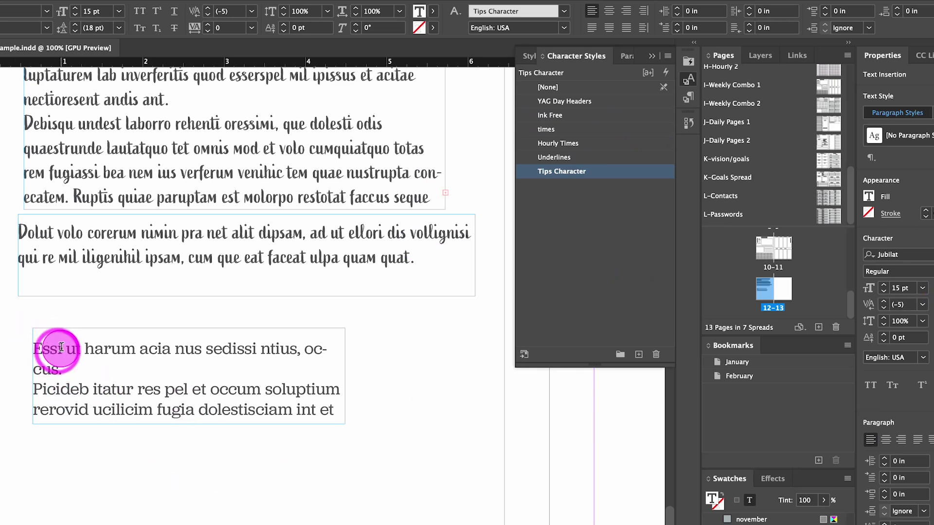
click(52, 343)
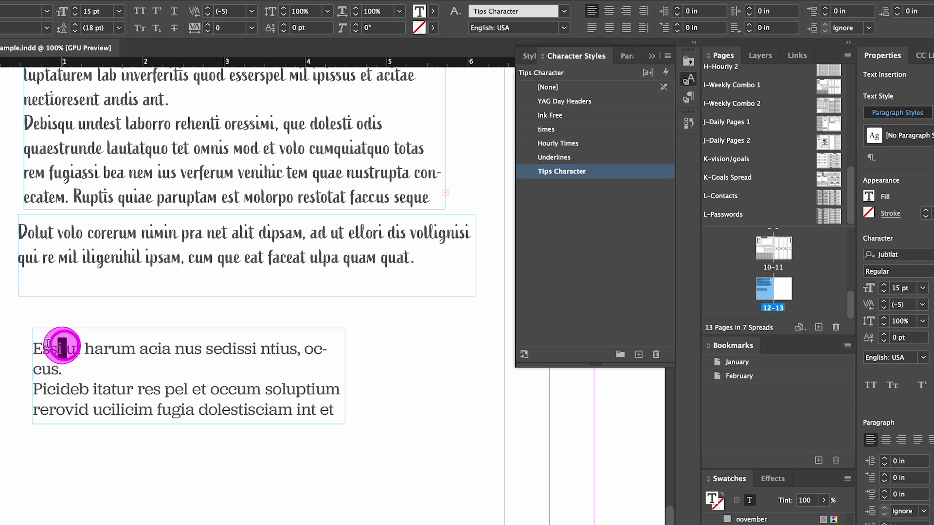
drag(43, 348, 66, 348)
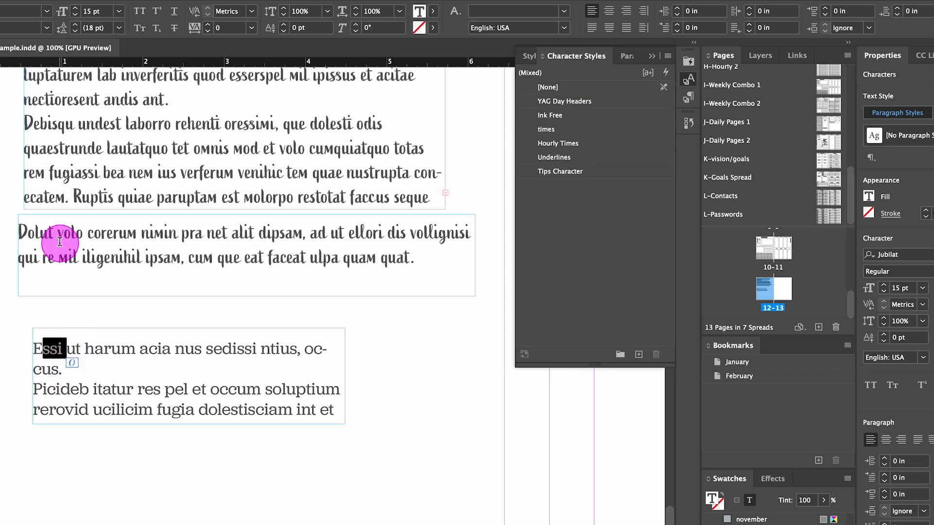
click(164, 262)
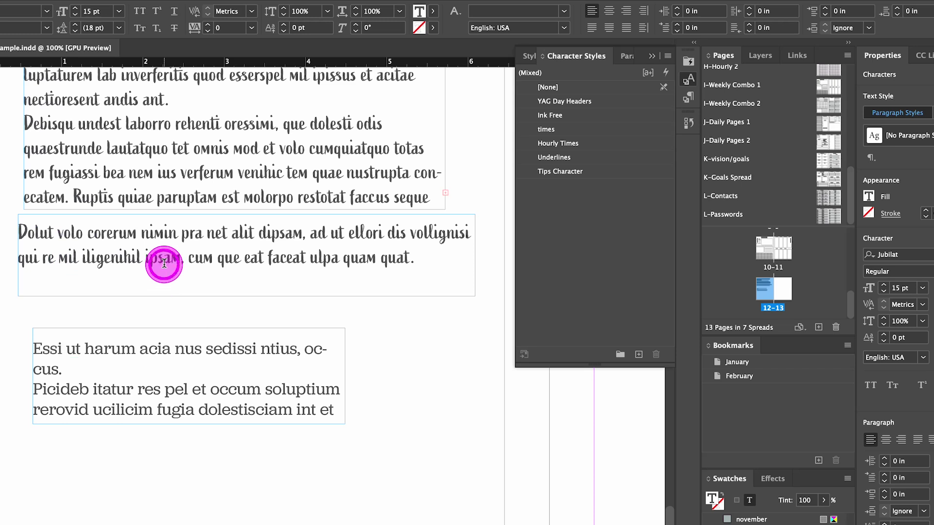
double_click(49, 229)
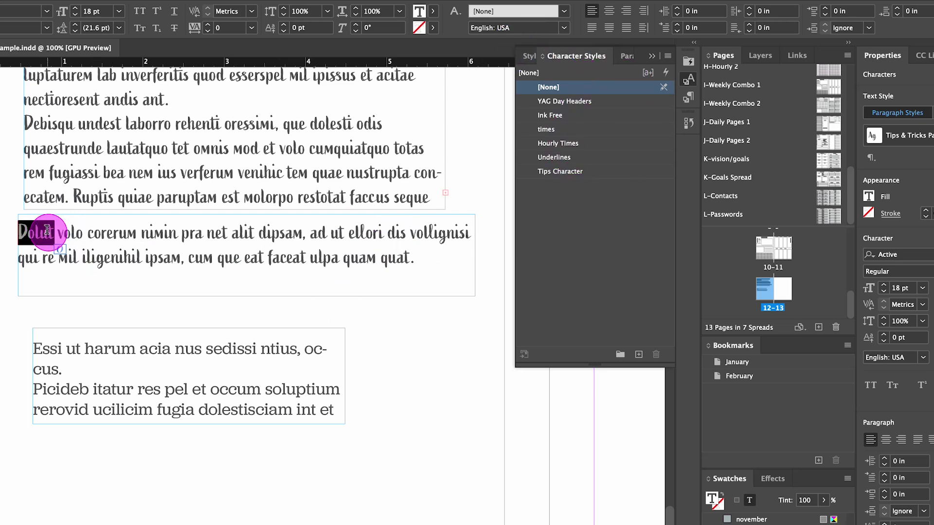
click(568, 171)
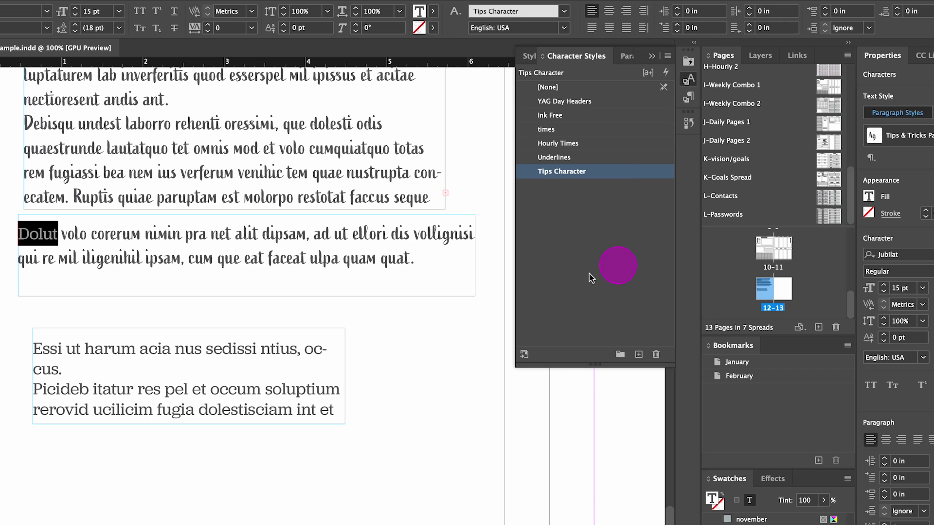
click(18, 312)
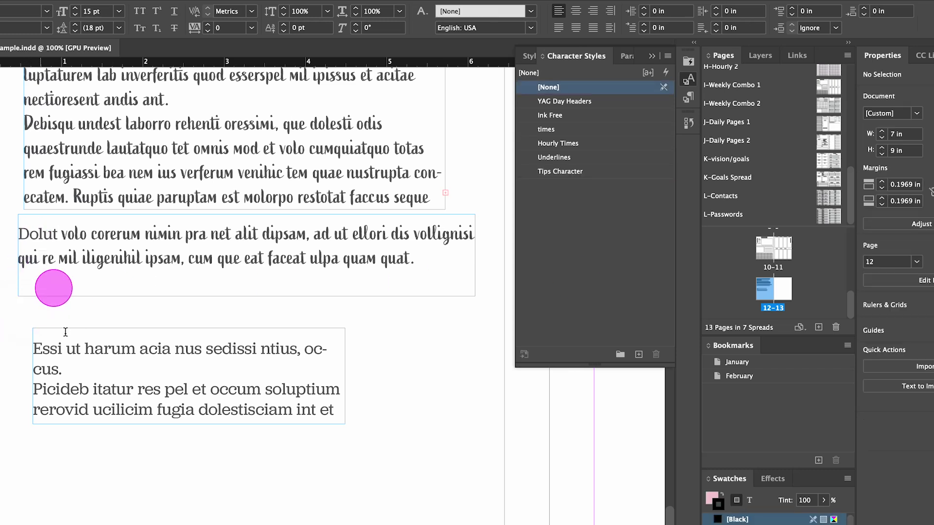
click(66, 348)
drag(38, 348, 334, 410)
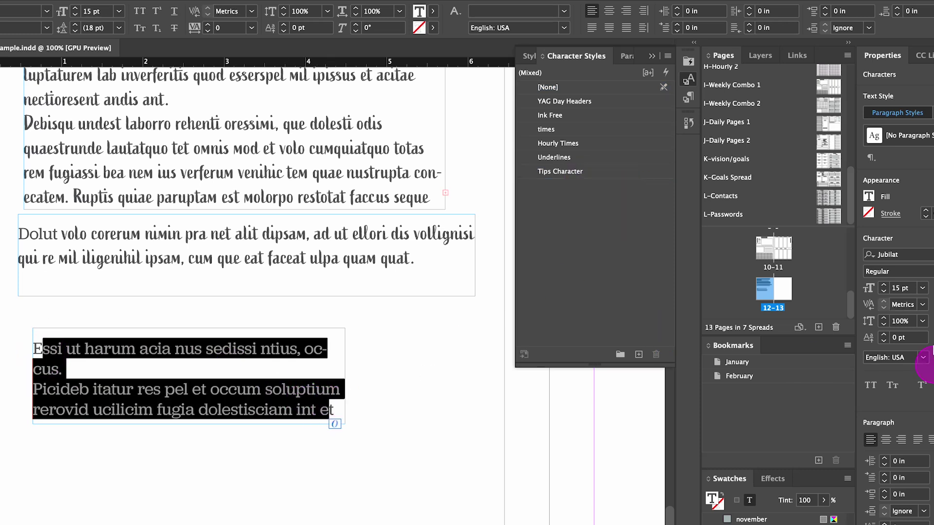
Step: Change the selected text after the 'E' to the Alana font, coloured #A2D3CE
click(895, 254)
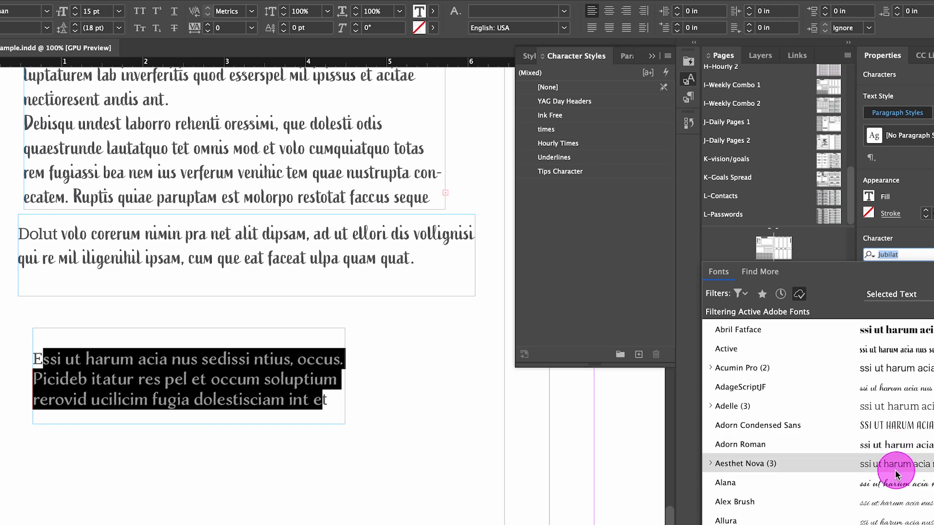
click(894, 483)
click(884, 289)
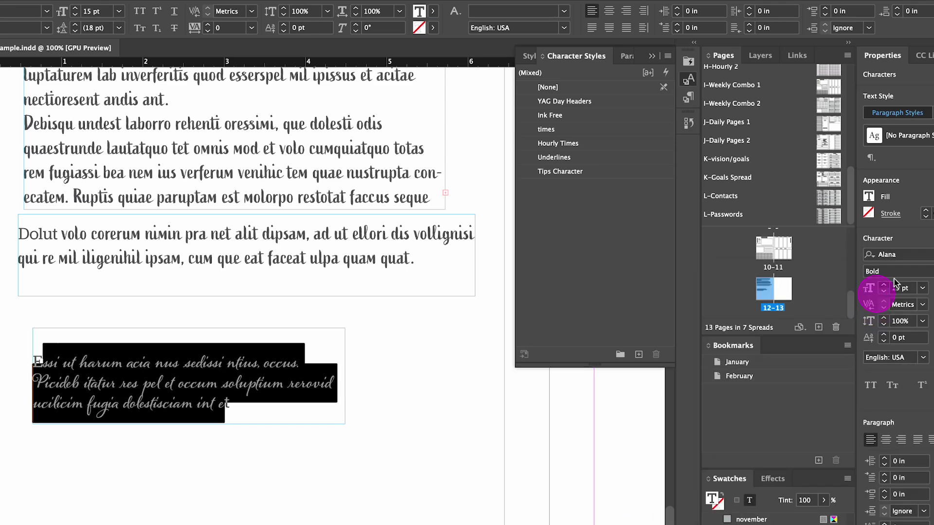
click(874, 199)
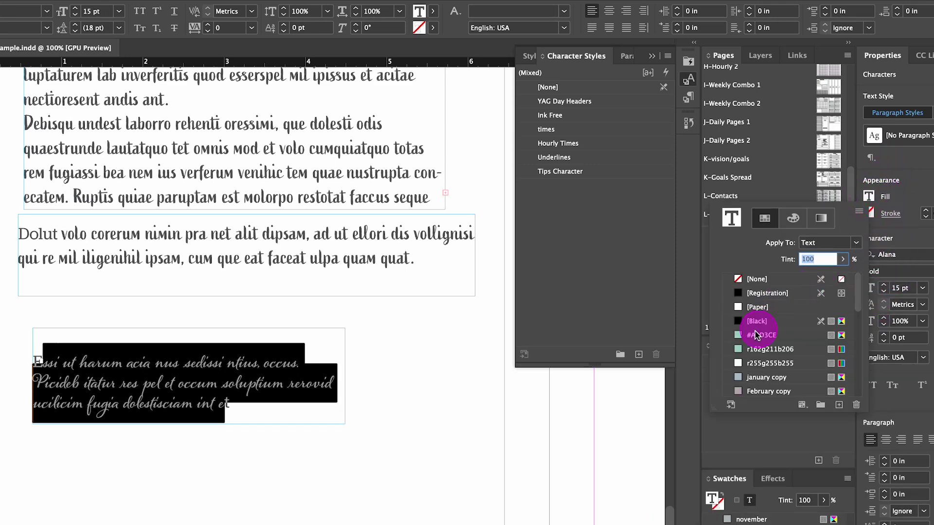
click(737, 336)
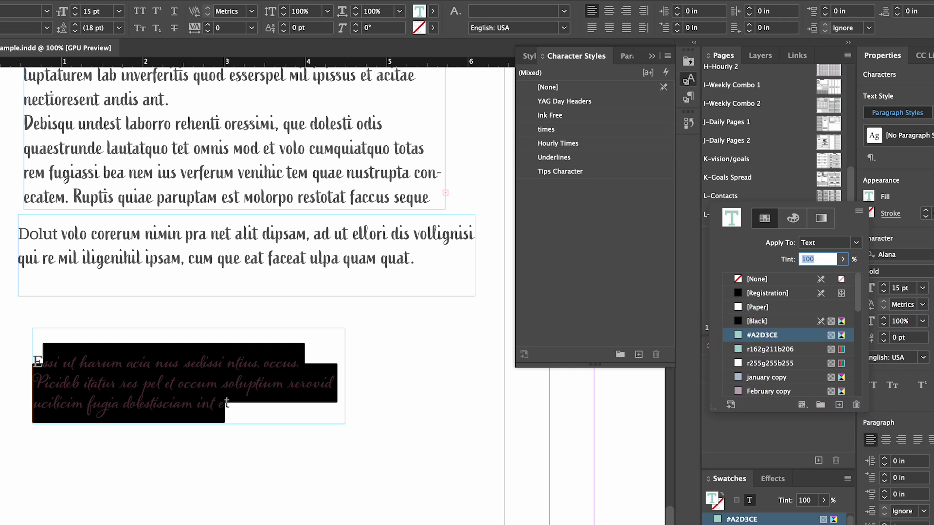
Step: Try 10 pt and 24 pt, then settle the text size at 14 pt
click(922, 289)
click(911, 359)
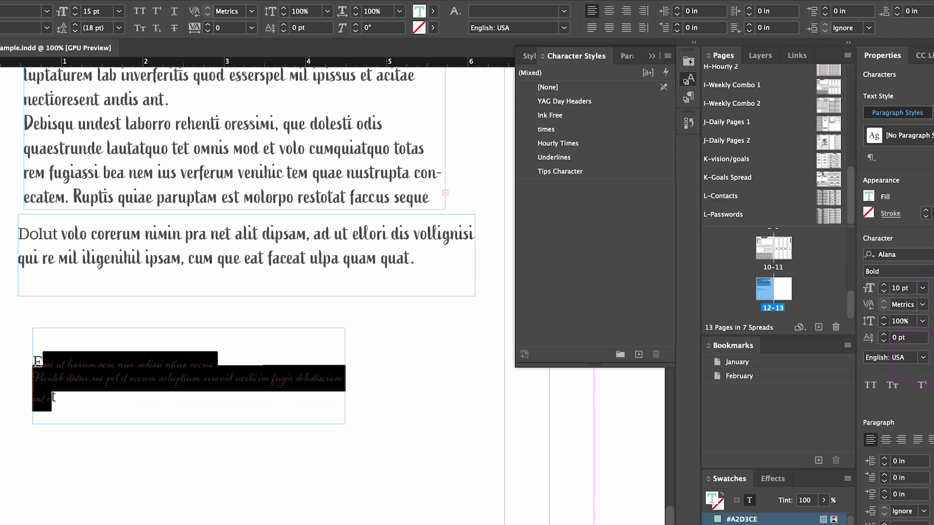
click(921, 289)
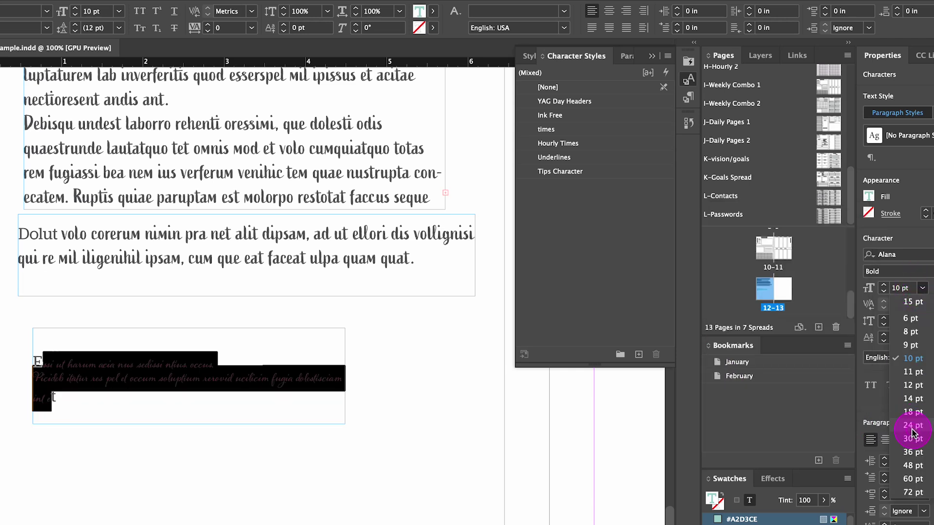
click(913, 425)
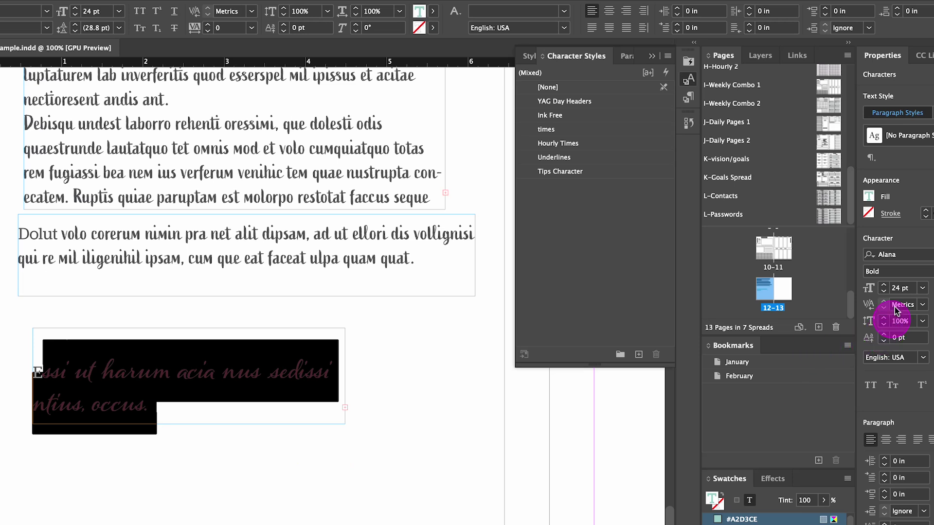
click(921, 289)
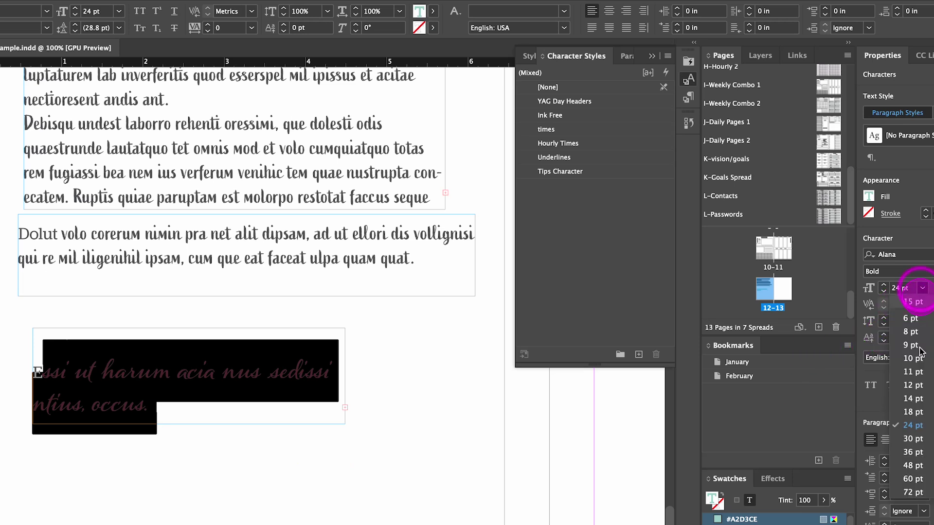
click(912, 400)
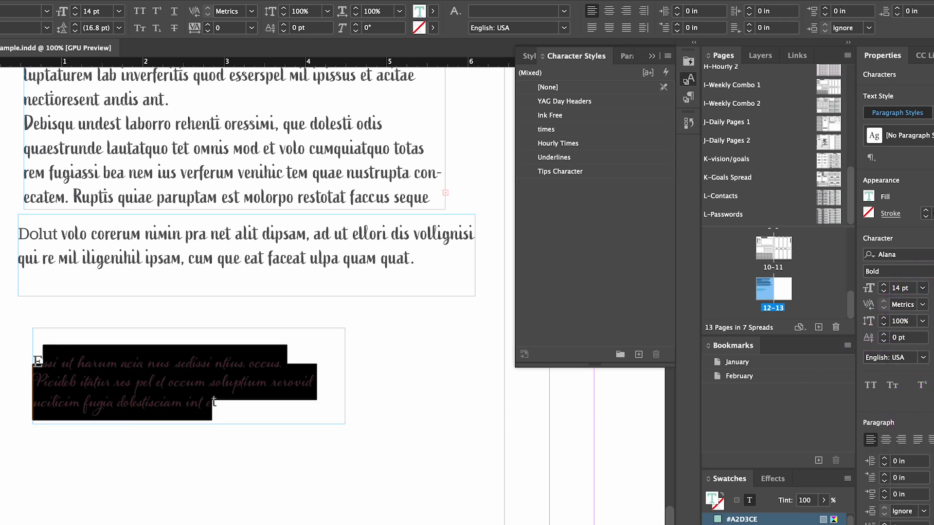
key(Escape)
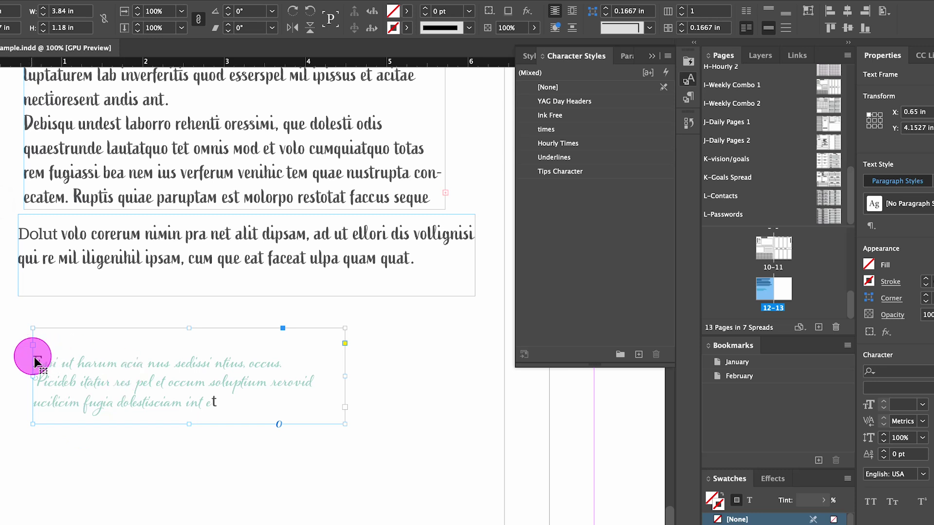
Step: Select the cyan characters after the E and apply the Tips Character style
double_click(41, 363)
drag(42, 362, 30, 363)
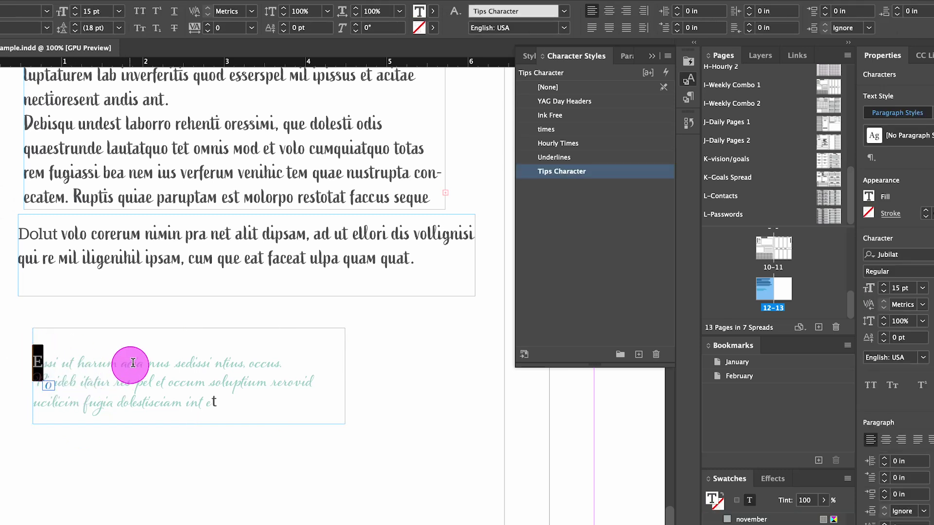
drag(66, 366, 48, 363)
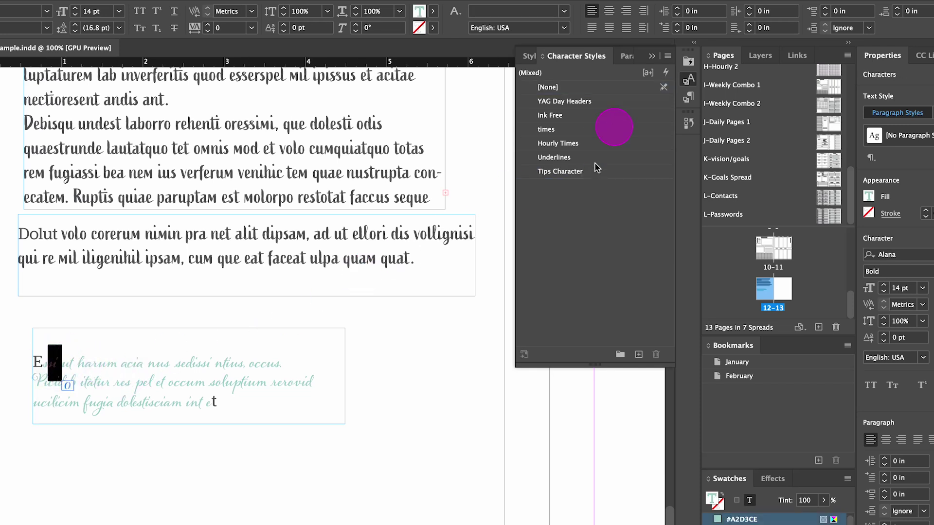
click(564, 176)
Step: Redefine Tips Character from the selected text so it carries the Alana #A2D3CE look
click(43, 361)
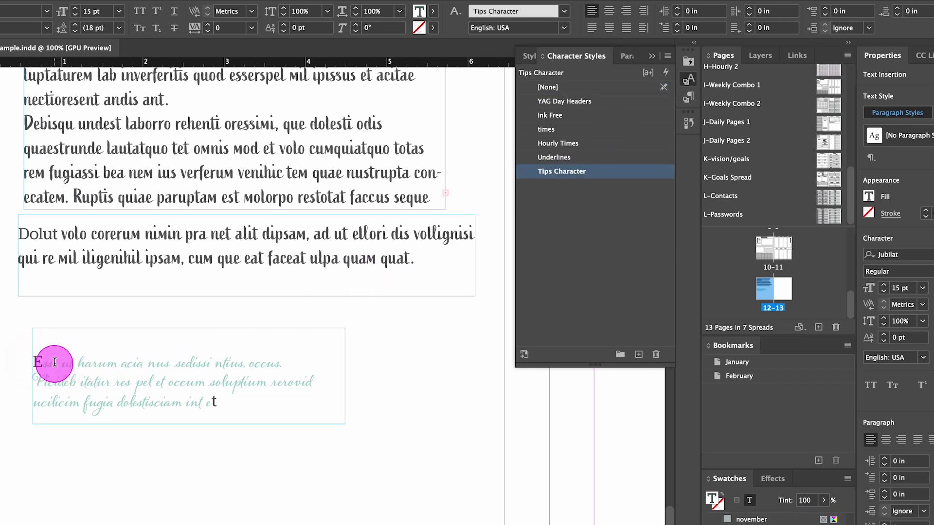
click(588, 175)
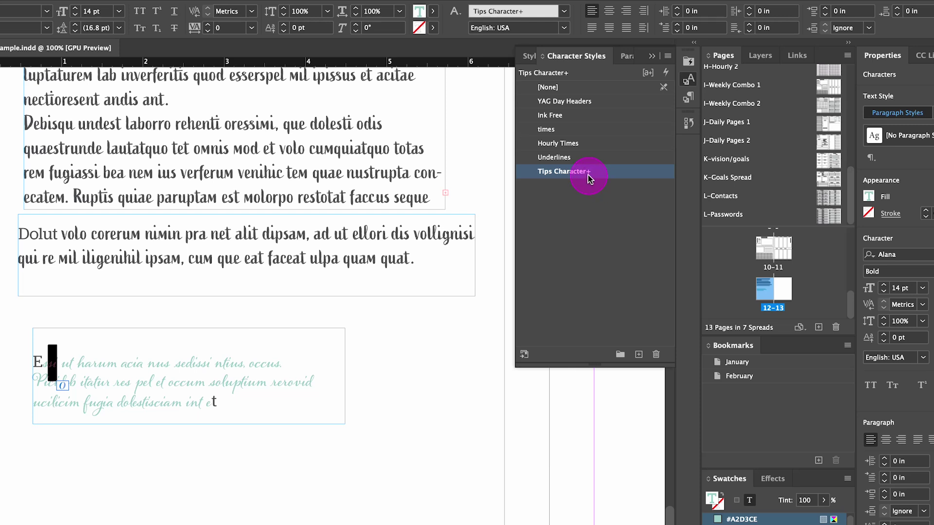
right_click(587, 178)
click(625, 231)
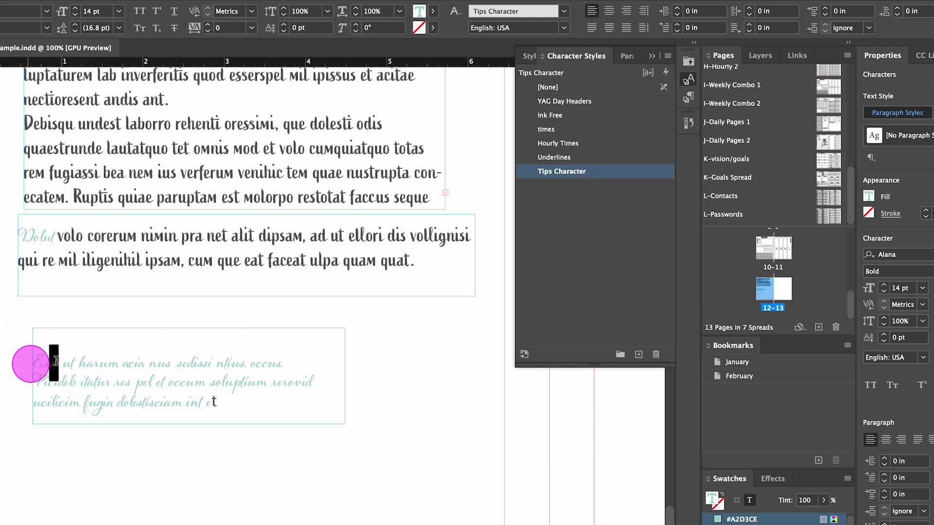
click(370, 466)
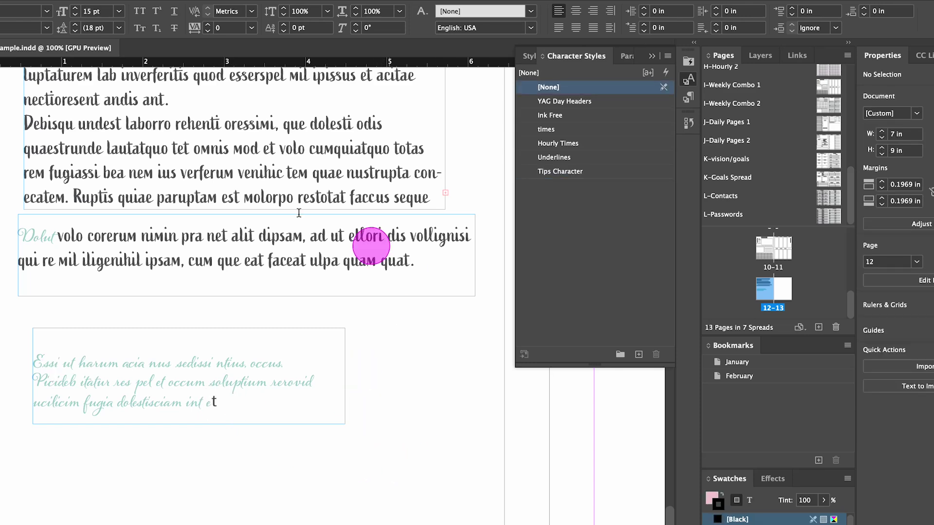
scroll(355, 330, up, 7)
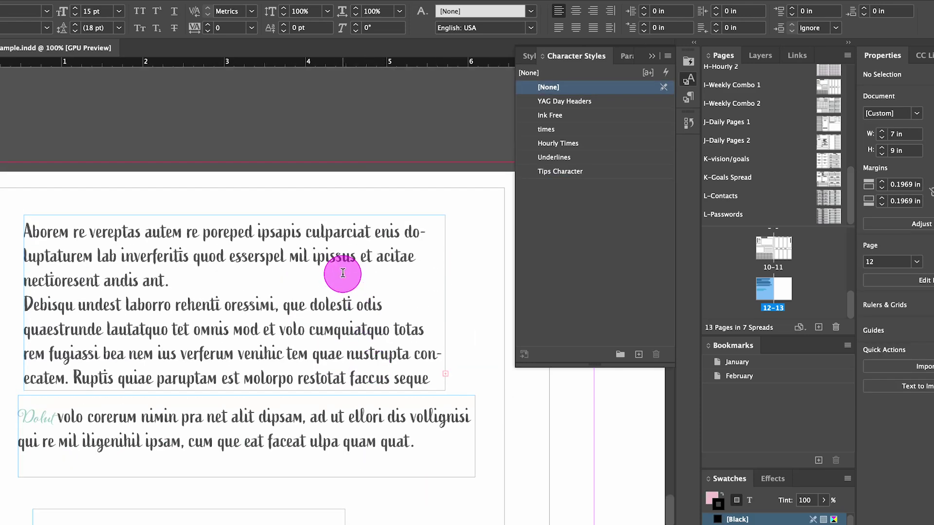
Step: Open the I-Weekly Combo 1 parent and select its Weekly Plan heading to check its paragraph style
scroll(343, 273, down, 10)
scroll(311, 330, up, 9)
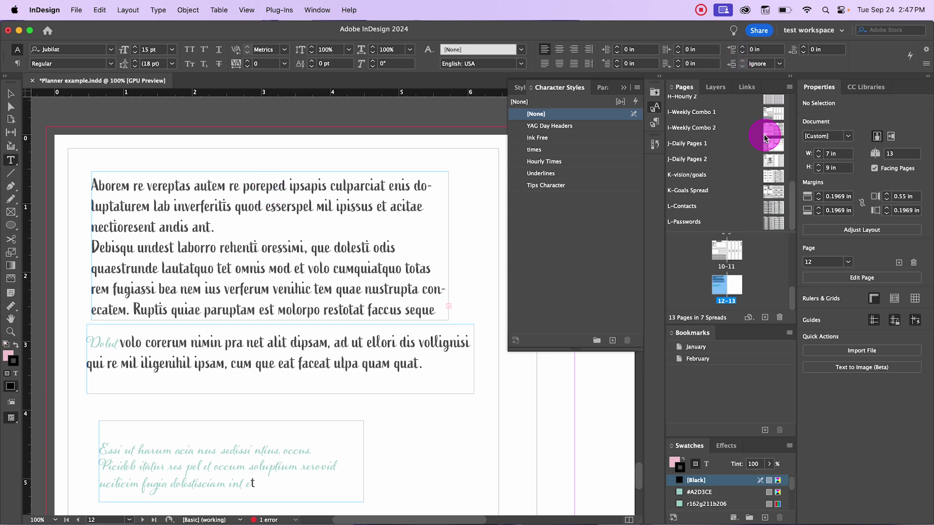
double_click(773, 119)
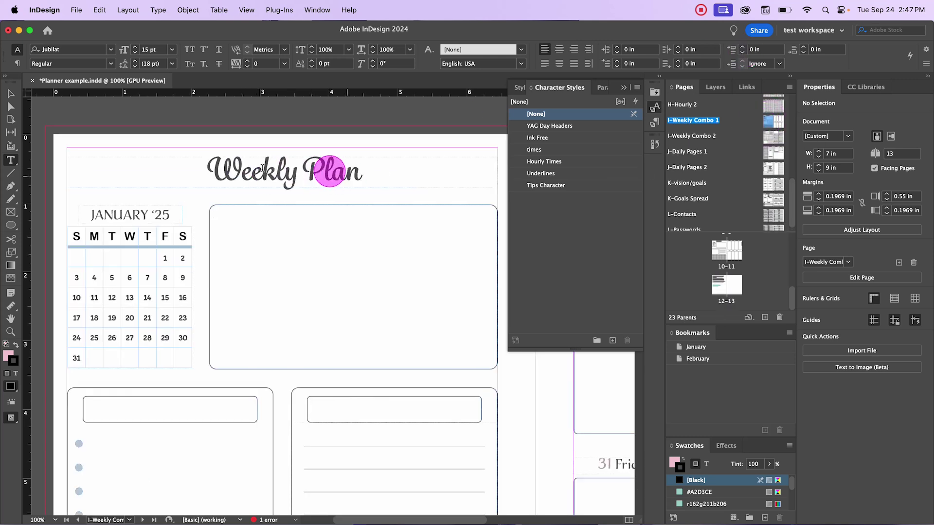
click(322, 170)
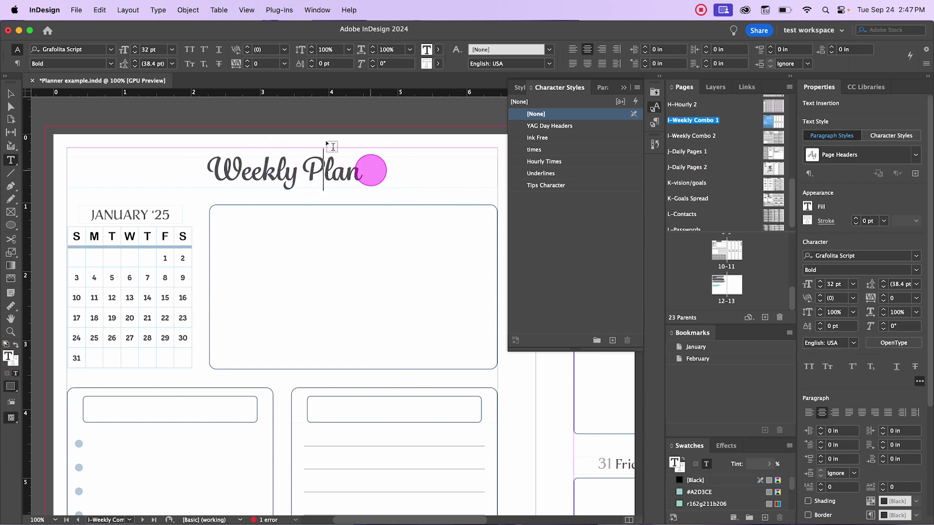
drag(360, 170, 206, 173)
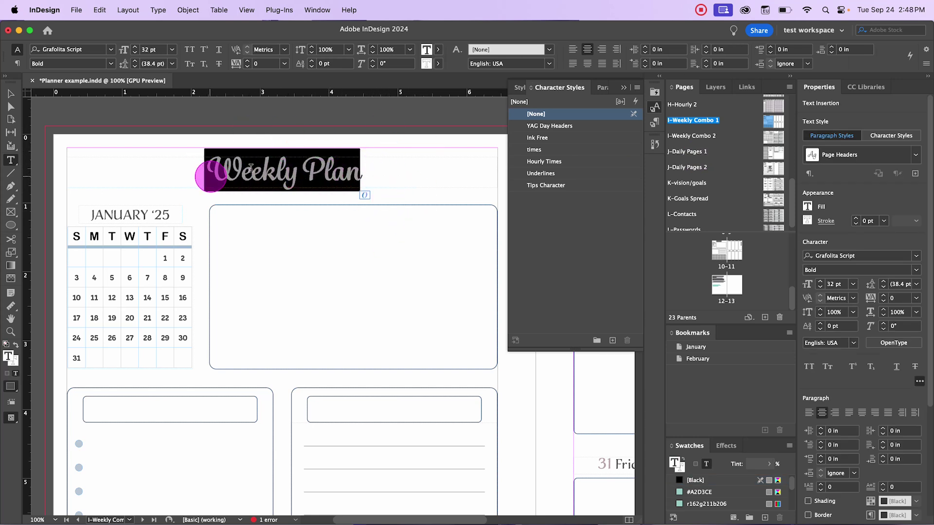
click(602, 89)
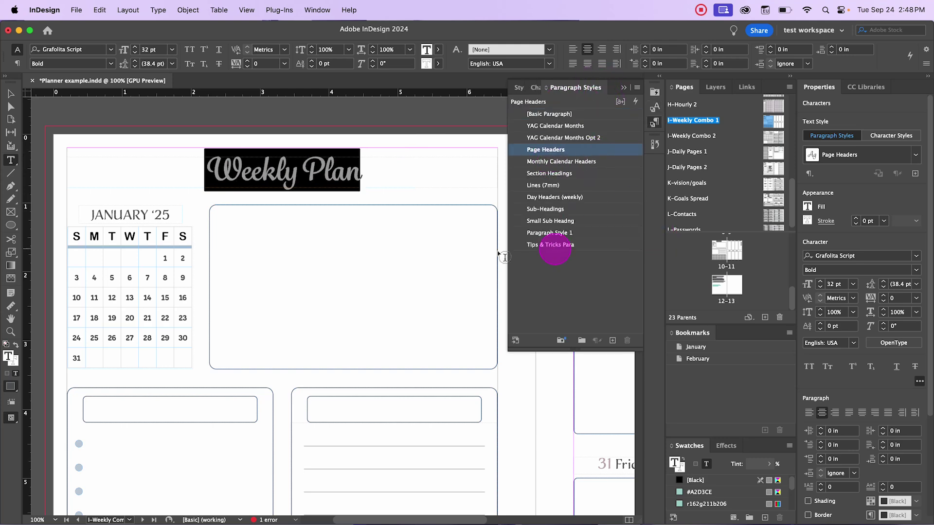
scroll(375, 260, down, 10)
scroll(377, 260, up, 9)
scroll(378, 259, up, 5)
Step: Look through the I-Weekly Combo 2, J-Daily Pages 2 and K-vision/goals parents, including My Vision
double_click(770, 141)
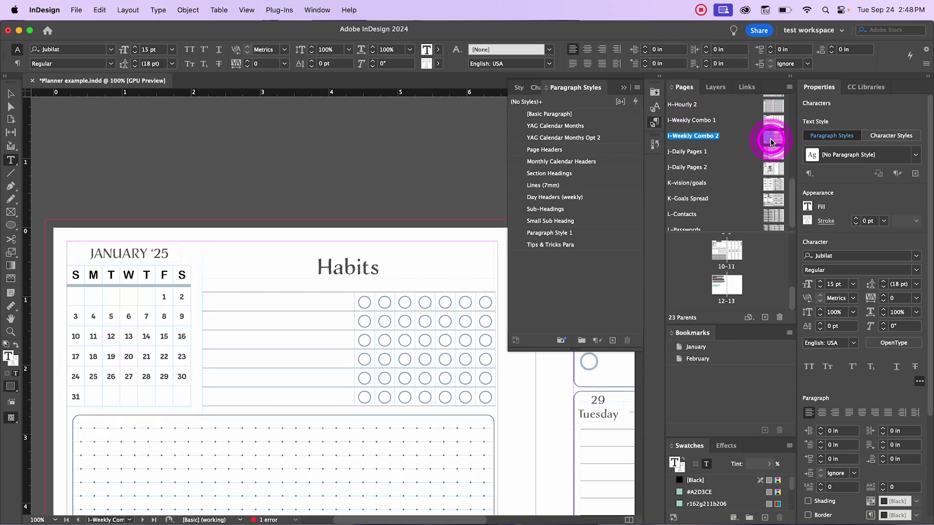
double_click(773, 168)
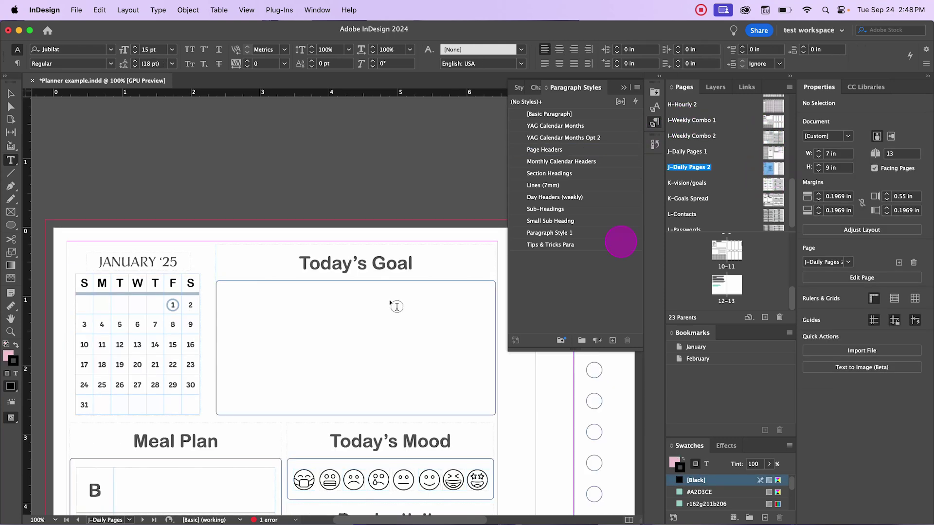
double_click(772, 187)
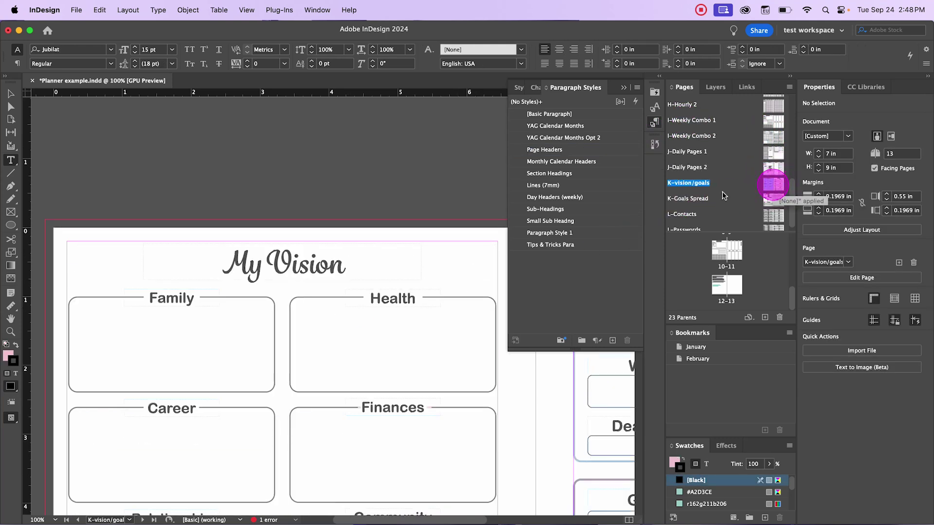
click(321, 271)
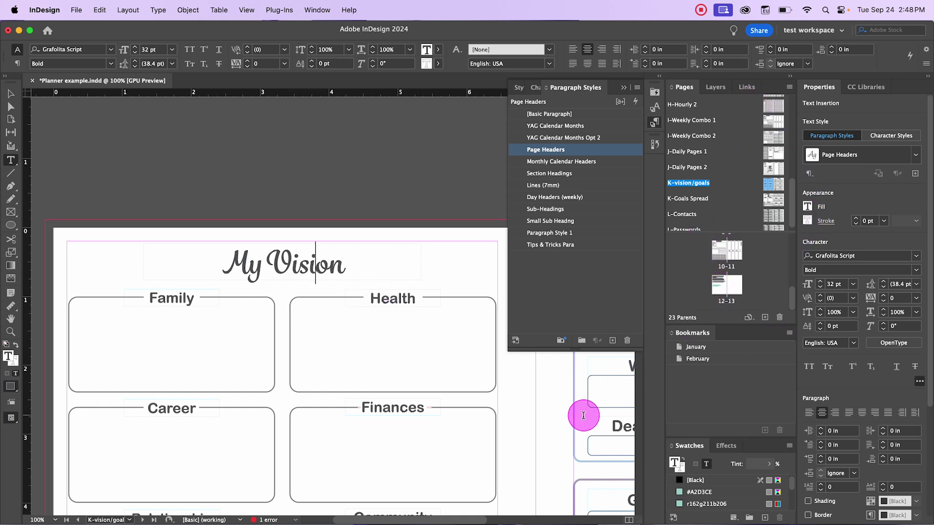
scroll(583, 416, down, 2)
drag(434, 520, 546, 519)
Step: Jump to the 10-11 spread and place the insertion point in the Monday day header
double_click(735, 267)
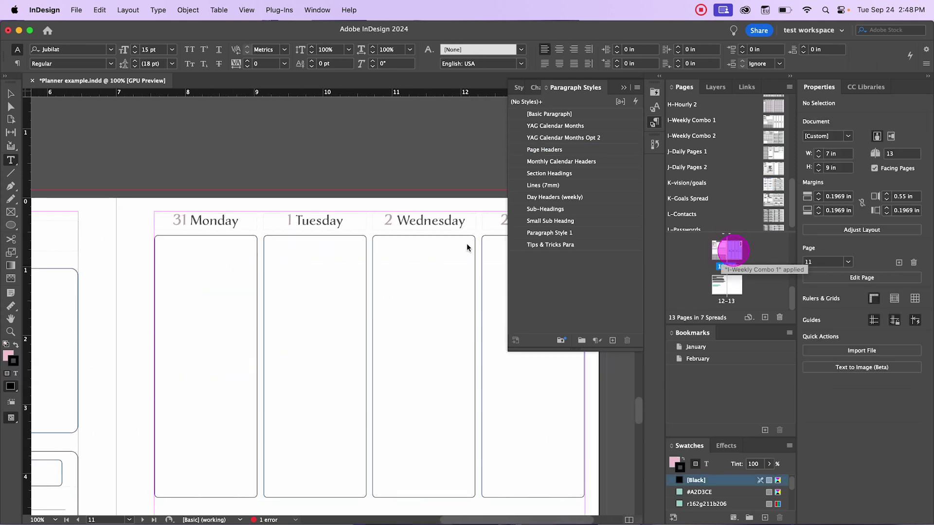
click(201, 225)
click(171, 217)
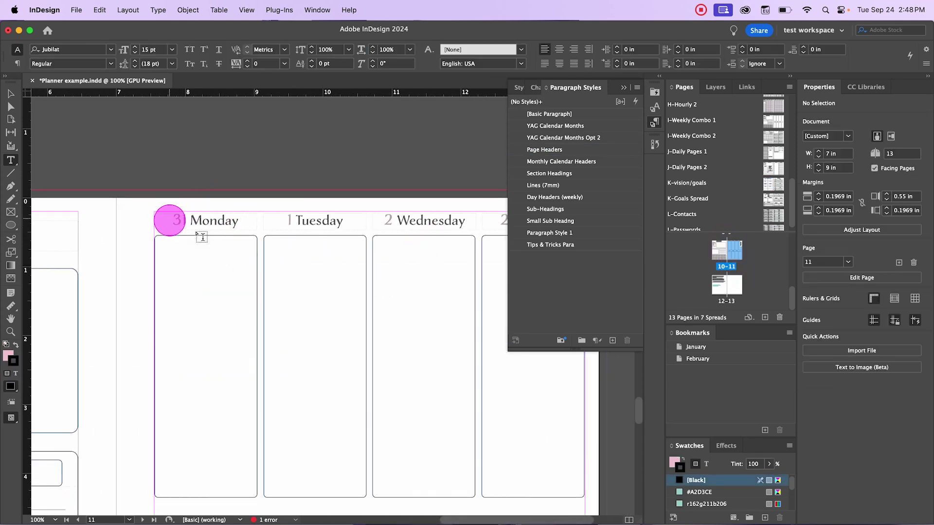
click(222, 222)
click(189, 227)
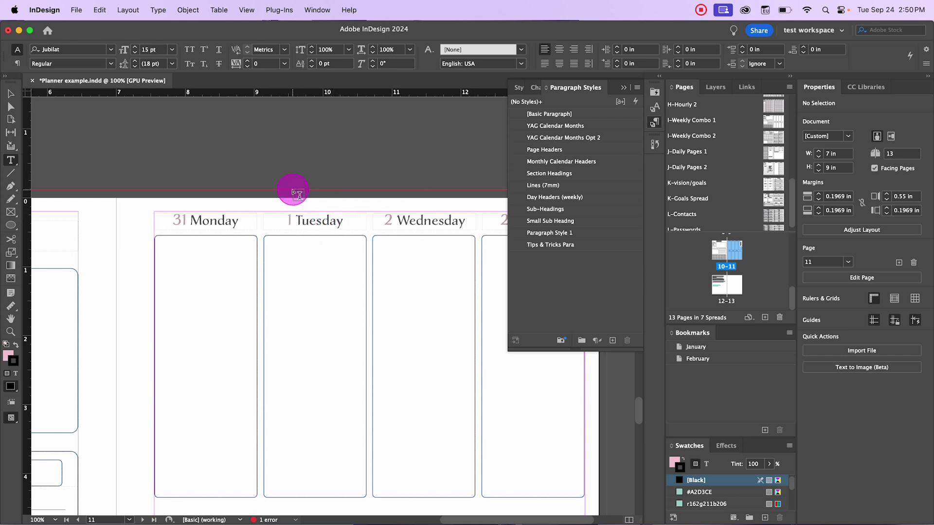
Step: Select the Monthly Calendar Headers paragraph style with nothing selected, dismissing its context menu unused
click(548, 164)
right_click(548, 165)
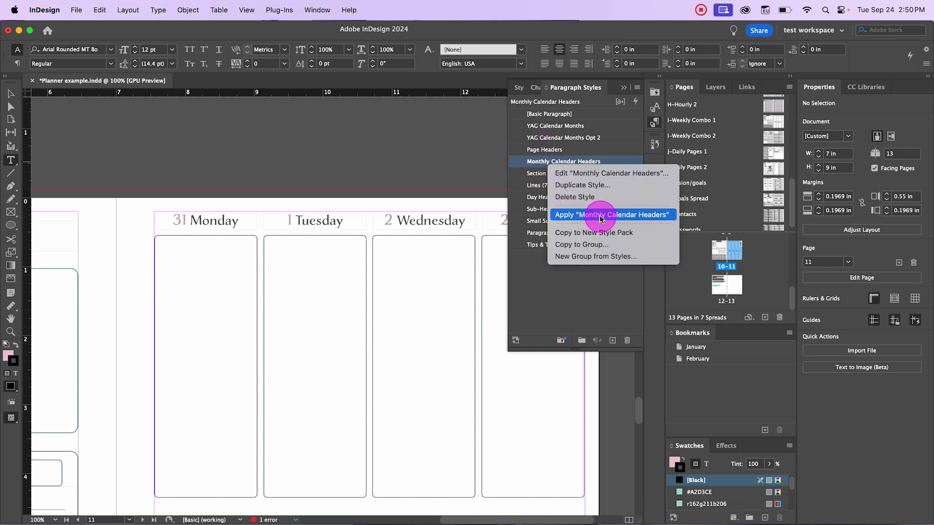
click(402, 161)
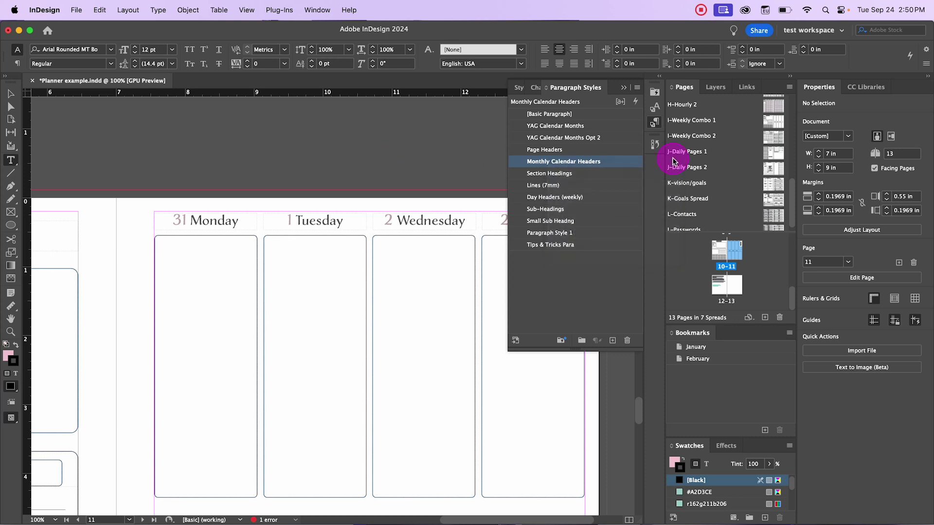
Step: On spread 12-13, apply Tips & Tricks Para with cleared character styles to the second paragraph's first word
double_click(722, 283)
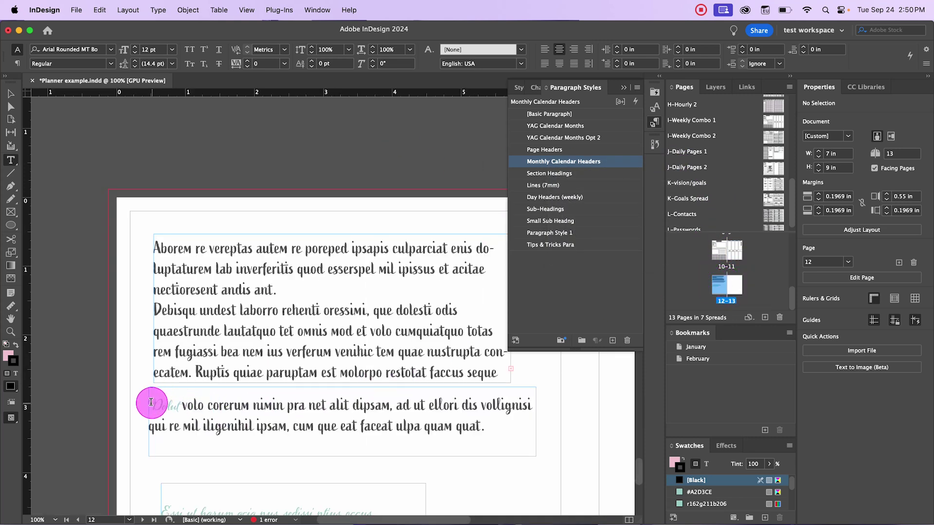
drag(150, 405, 188, 407)
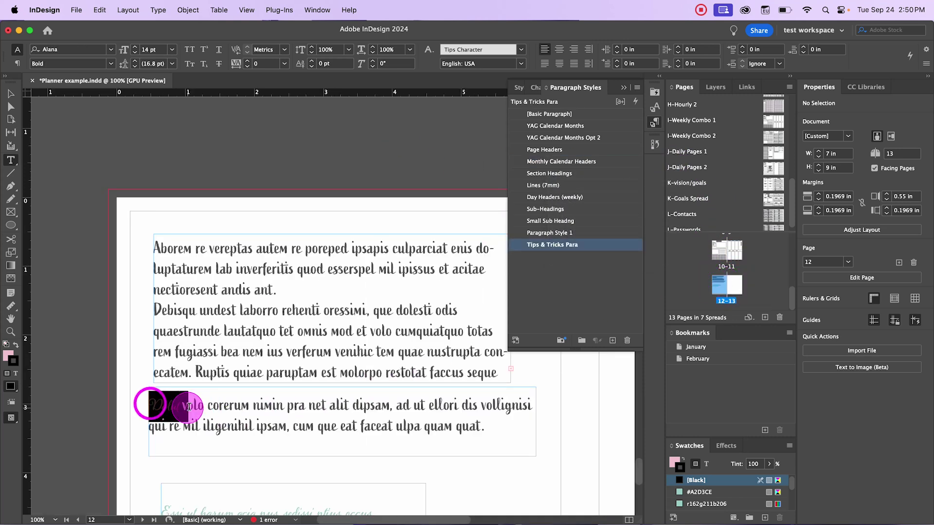
right_click(556, 247)
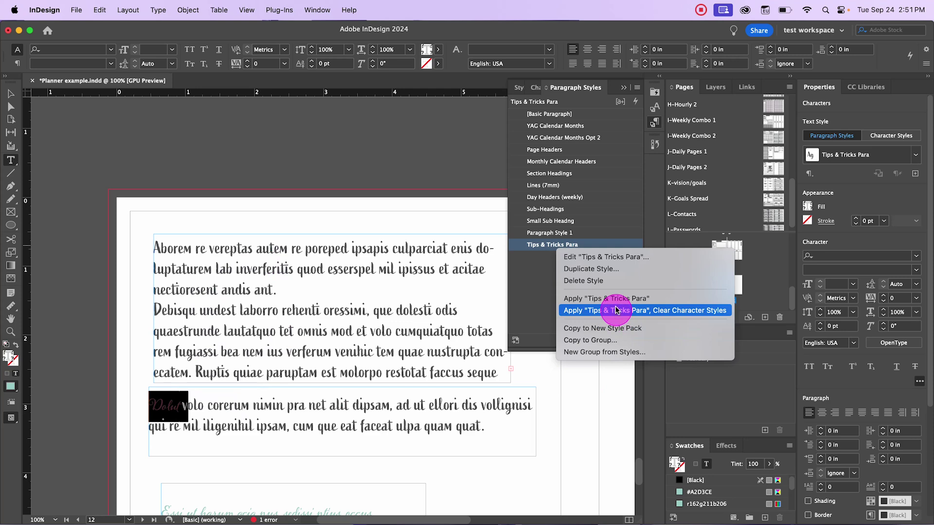
click(615, 304)
Step: Reselect the grey word Dolut in the lower frame and clear its character styling via Tips & Tricks Para
click(11, 94)
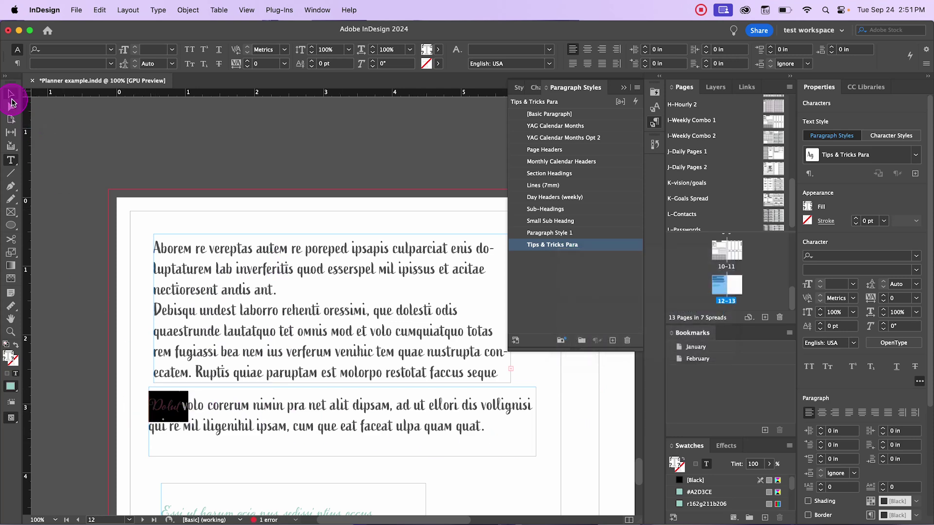
click(138, 417)
click(167, 403)
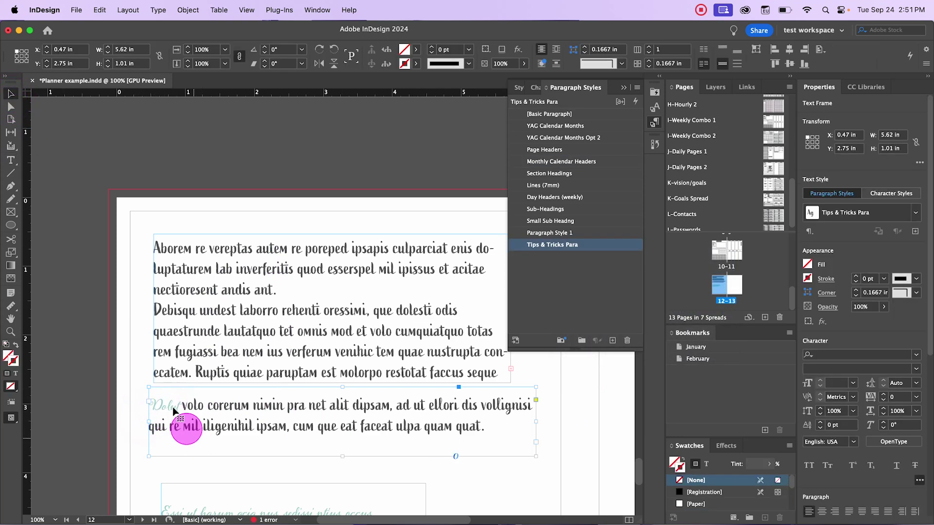
double_click(173, 406)
drag(183, 407, 141, 406)
right_click(555, 245)
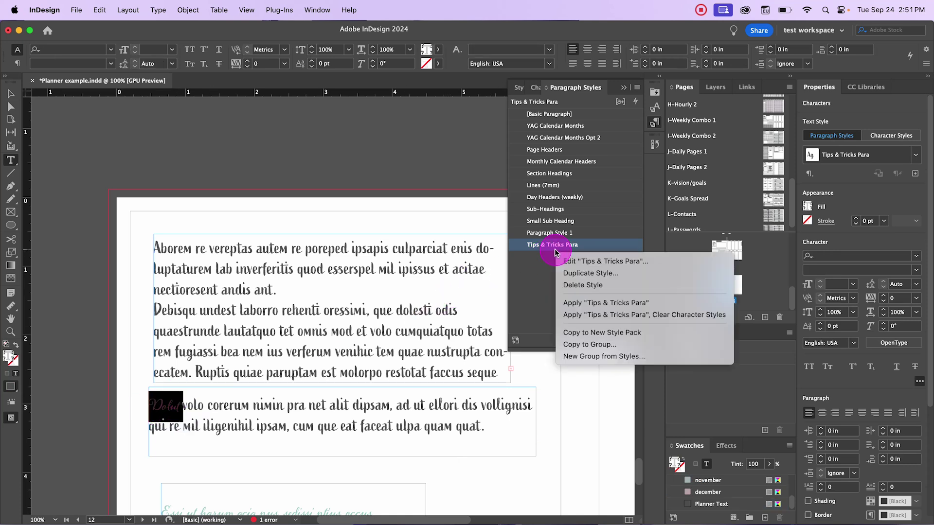
click(593, 315)
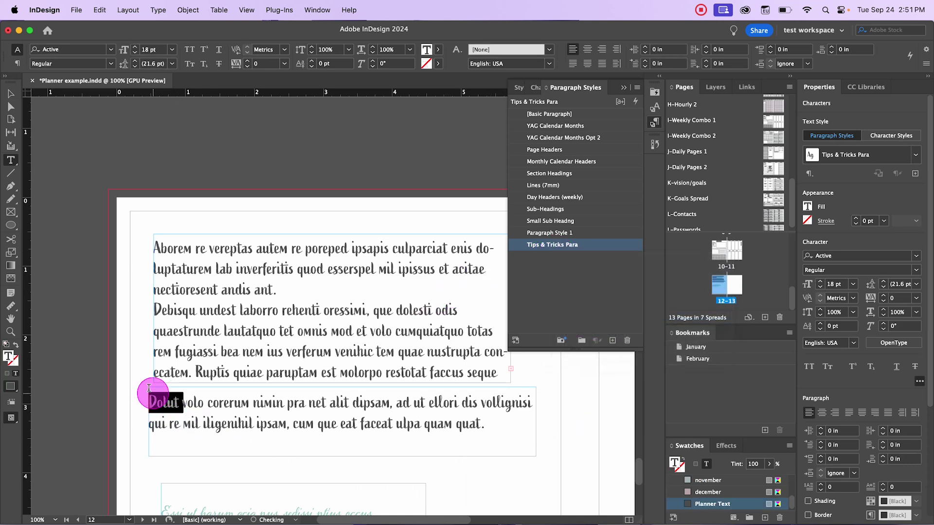
click(288, 447)
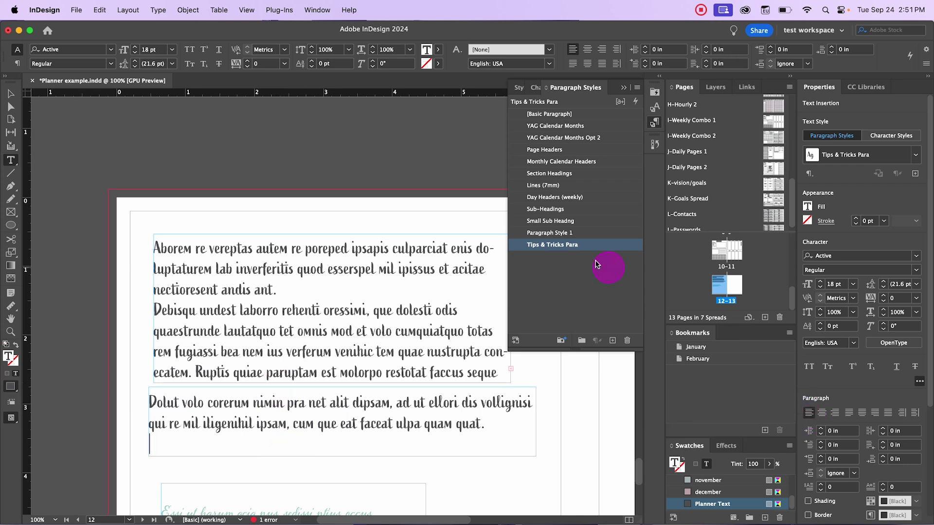
Step: Zoom to 50% to view the whole 12-13 spread and collapse the Paragraph Styles panel
right_click(570, 248)
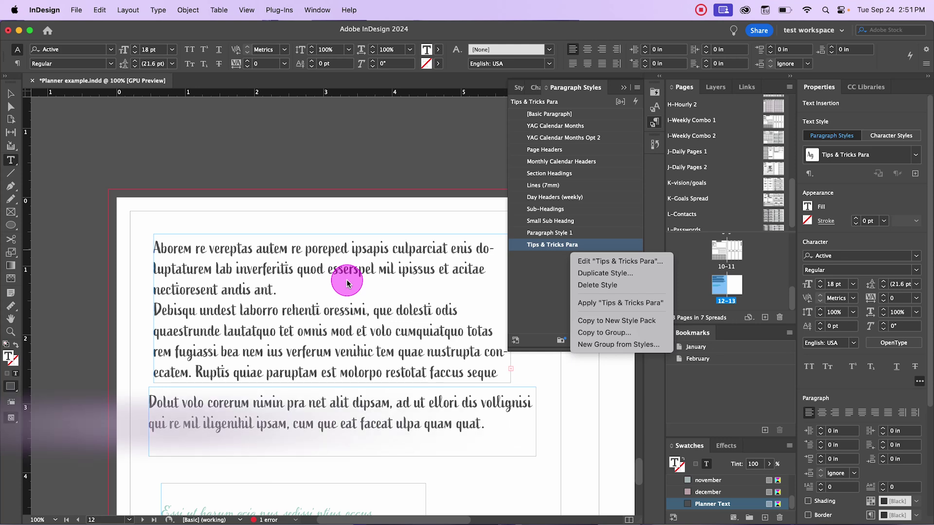
click(408, 220)
scroll(411, 229, down, 6)
scroll(399, 257, up, 1)
key(super+5)
scroll(313, 157, up, 4)
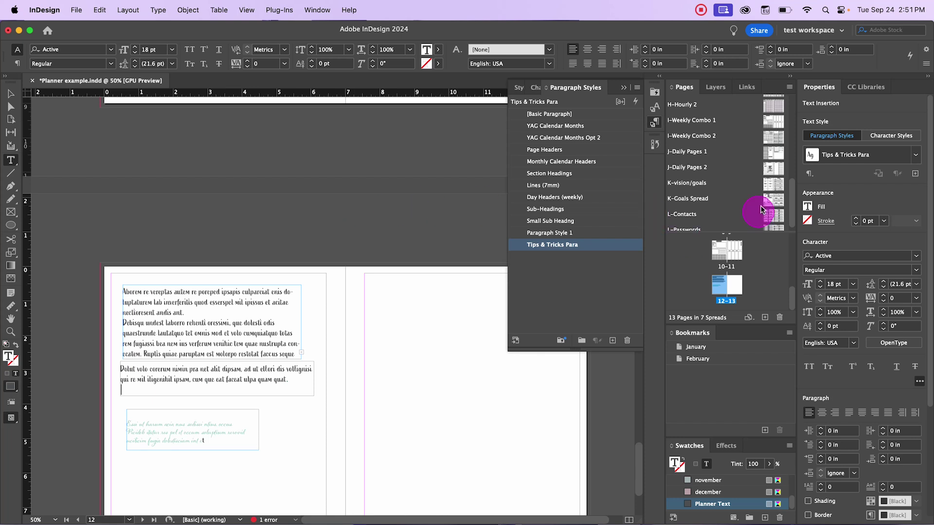
scroll(762, 187, down, 1)
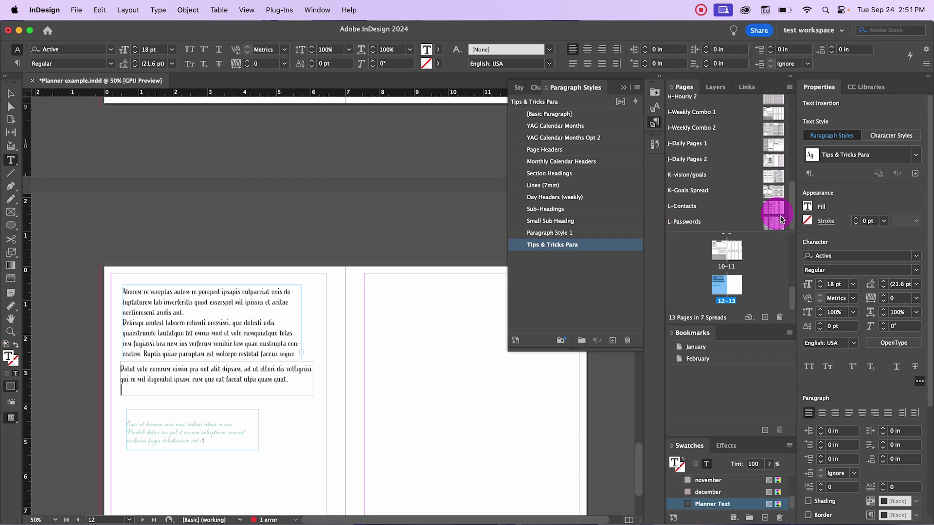
double_click(733, 284)
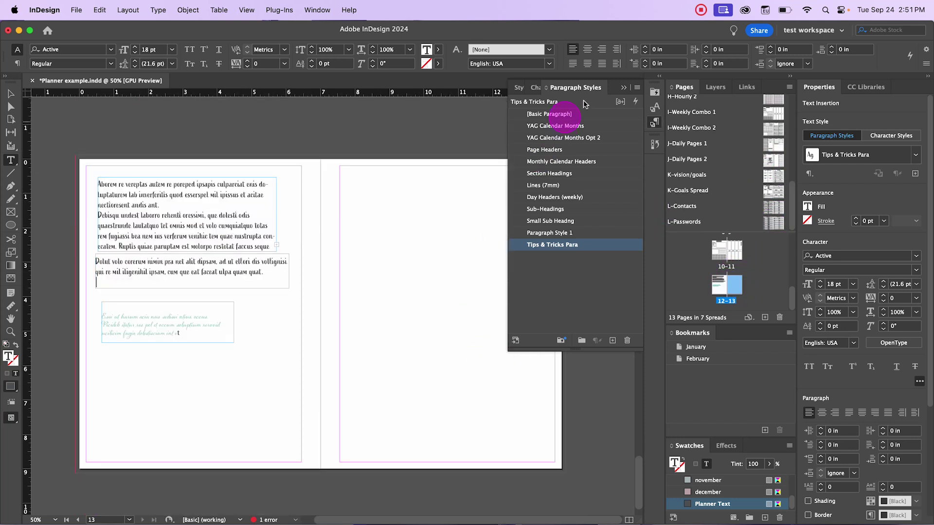
click(623, 88)
Step: Place the floral wreath PNG from the purchased graphics folder onto page 13
click(76, 9)
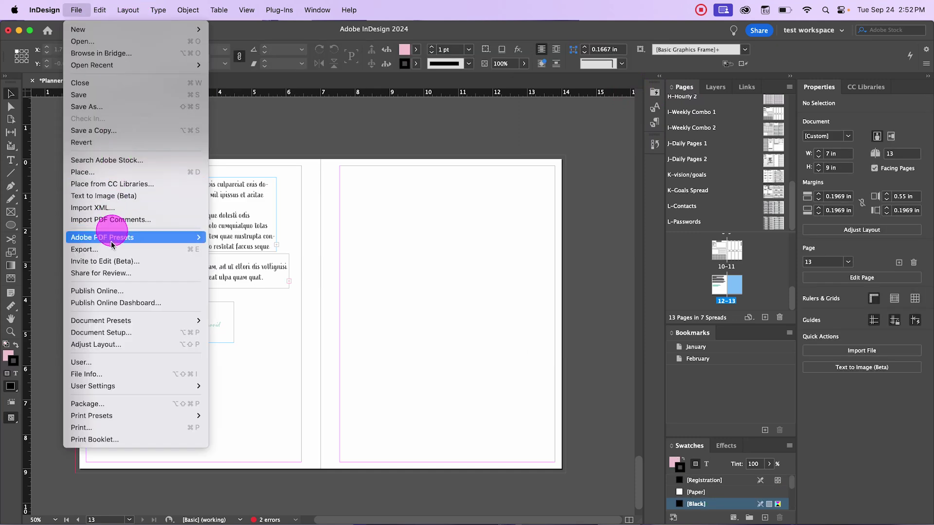
click(112, 172)
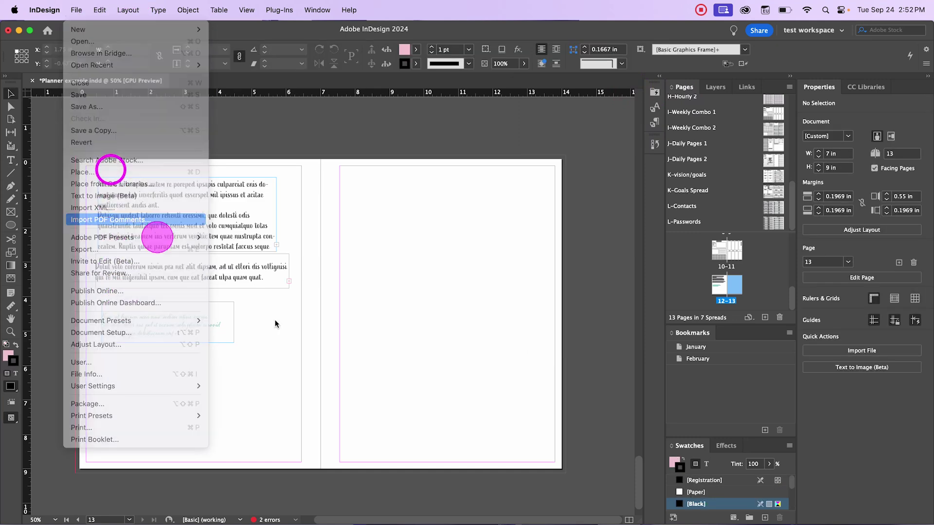
scroll(483, 253, down, 2)
click(483, 249)
scroll(481, 263, down, 2)
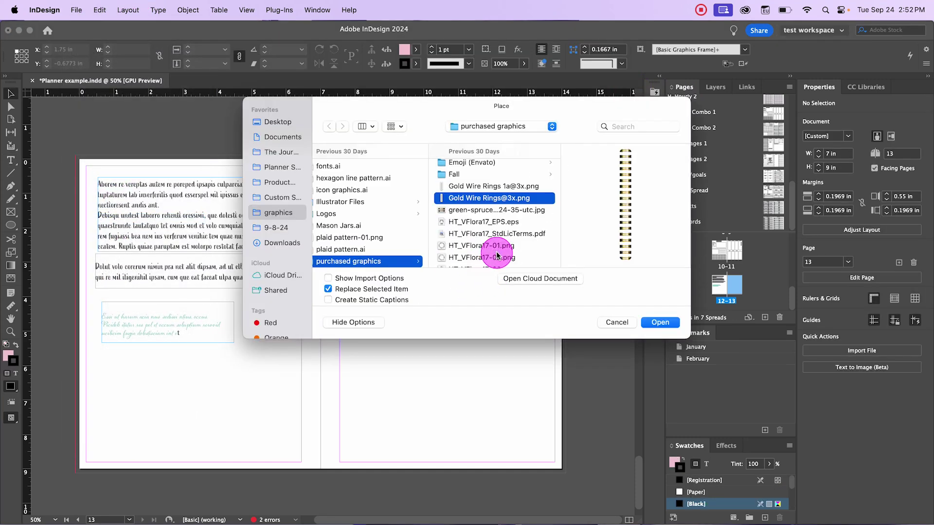
click(484, 257)
click(659, 322)
drag(385, 225, 526, 365)
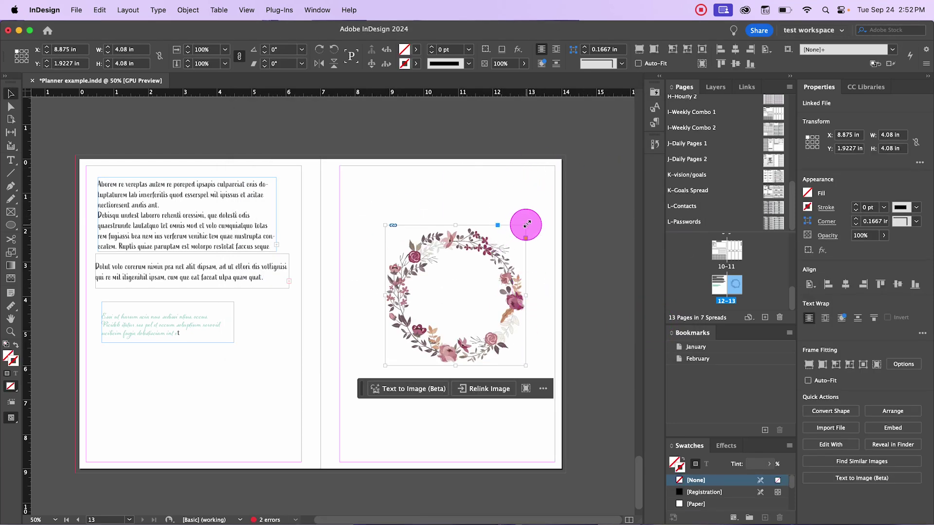
Step: Resize the wreath frame to about 5.48 × 5.34 in and move it up toward the page top
drag(526, 224, 586, 197)
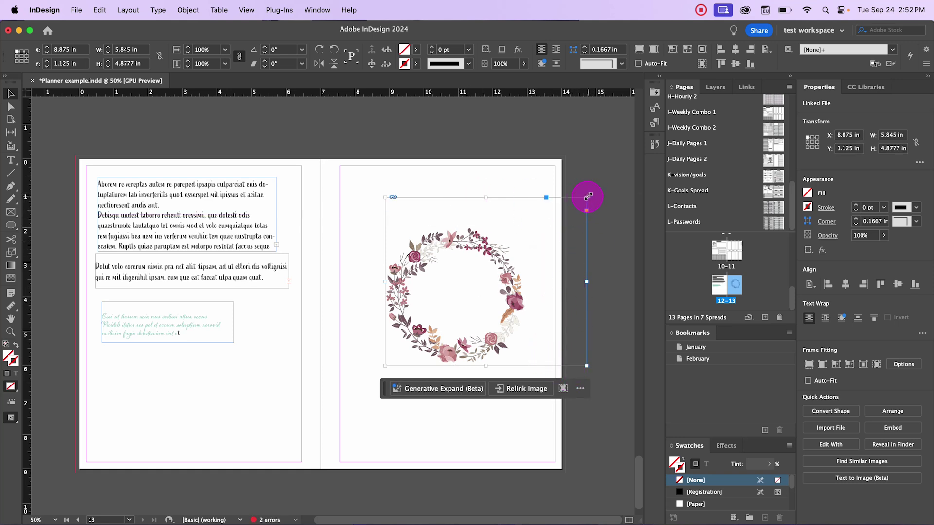
drag(588, 196, 501, 232)
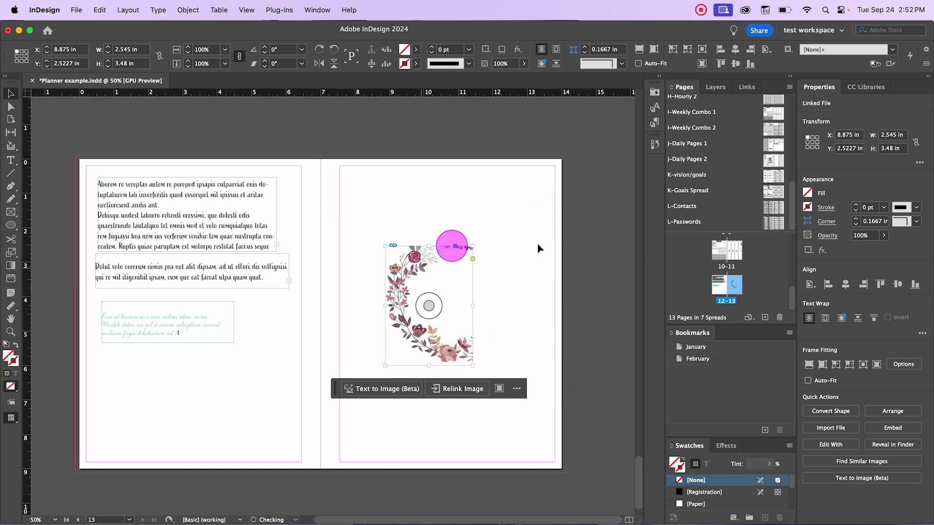
drag(472, 246, 528, 218)
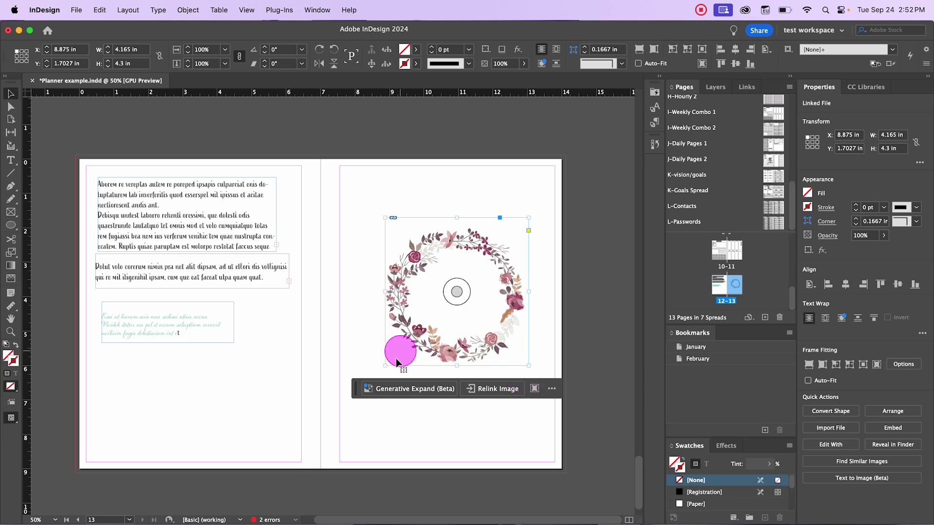
drag(384, 365, 377, 395)
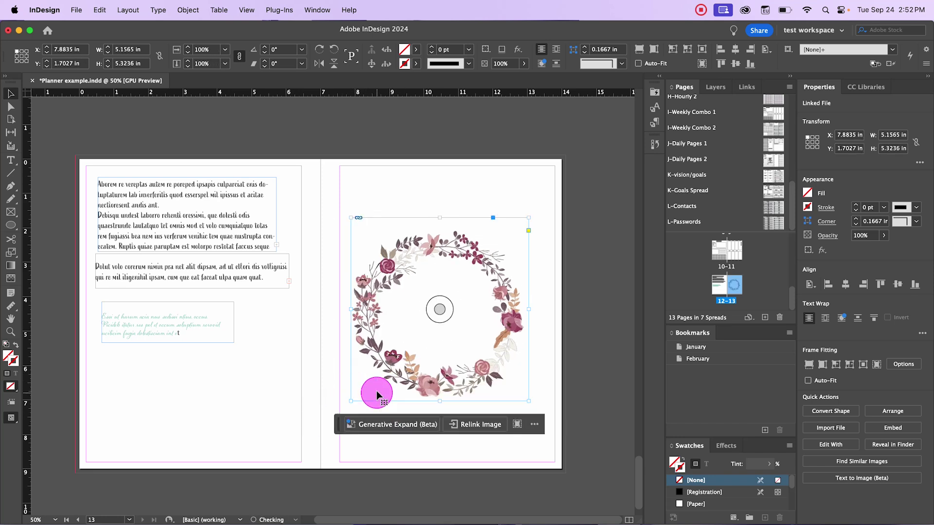
mouse_move(529, 218)
mouse_down()
mouse_move(477, 223)
mouse_move(517, 210)
mouse_move(540, 217)
mouse_up()
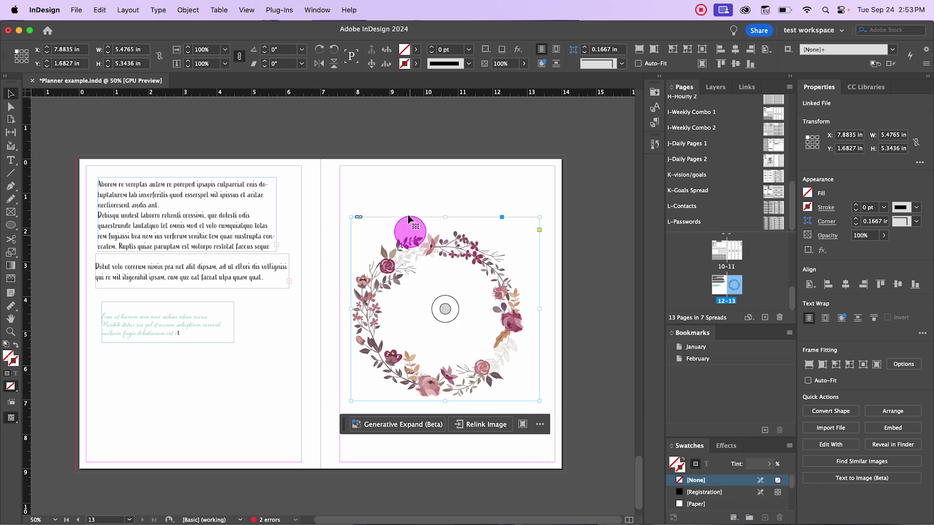
drag(397, 225, 397, 160)
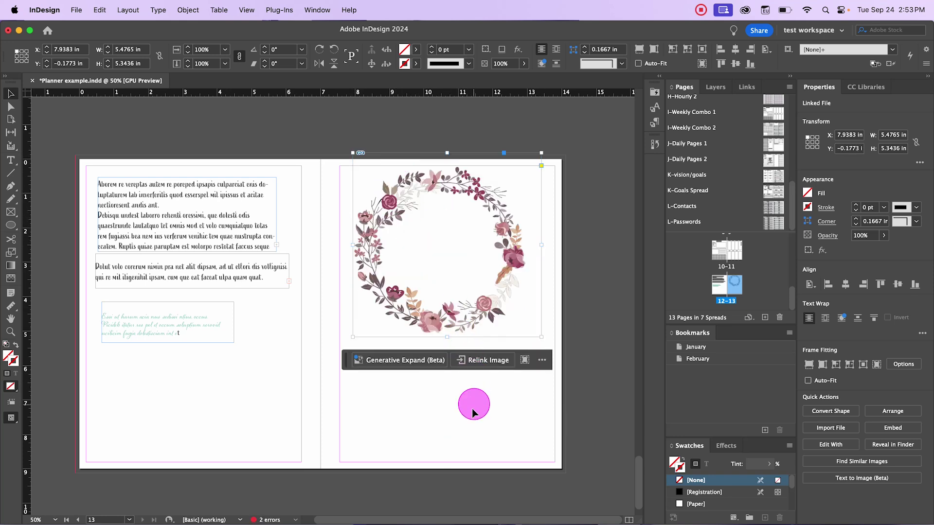
Step: Paste the floral wreath into the empty hexagon frame, whose fill is set to none
click(472, 406)
drag(11, 225, 34, 260)
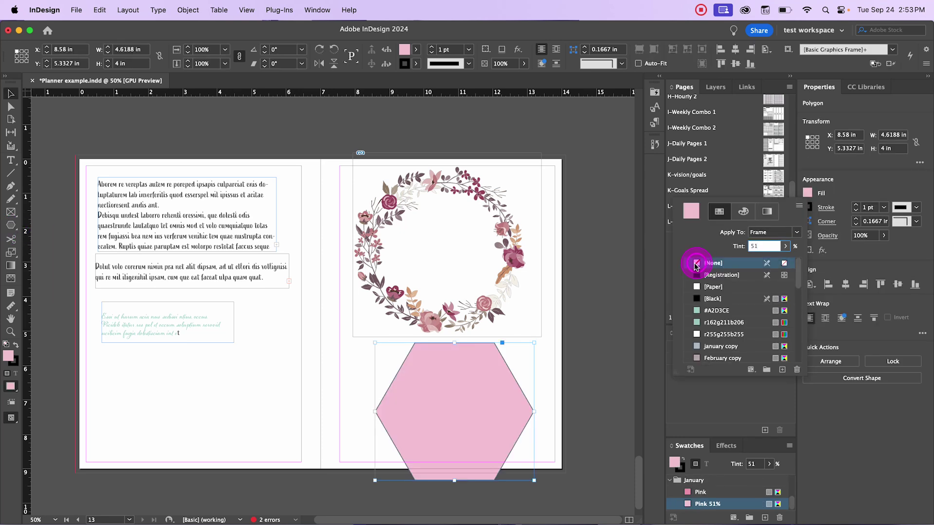
click(696, 262)
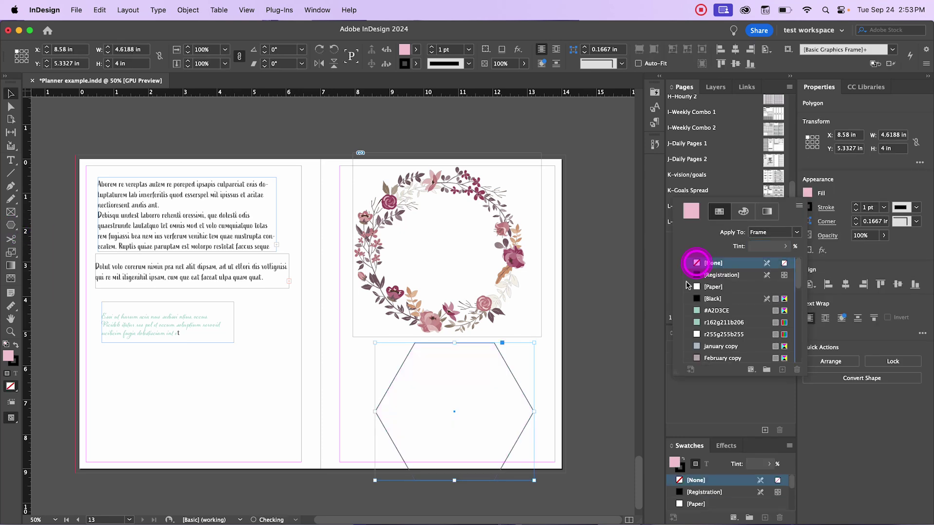
click(494, 288)
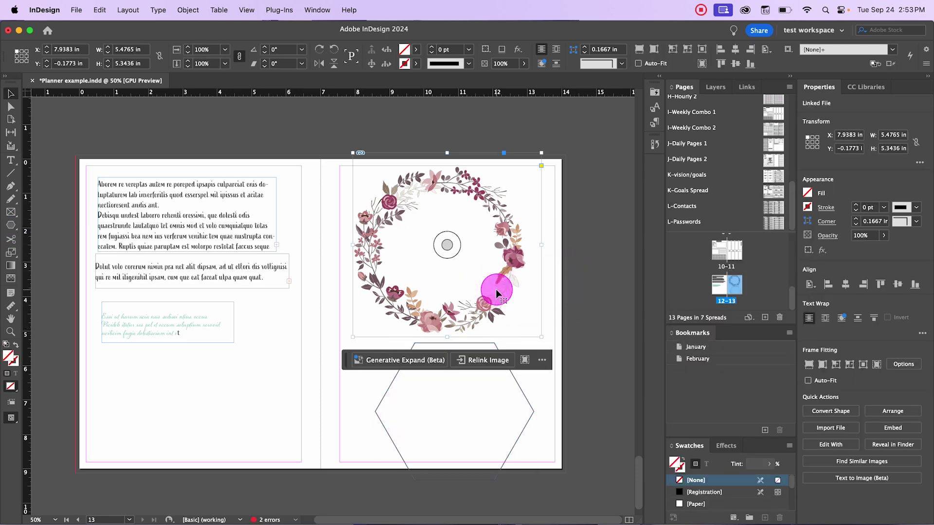
click(523, 395)
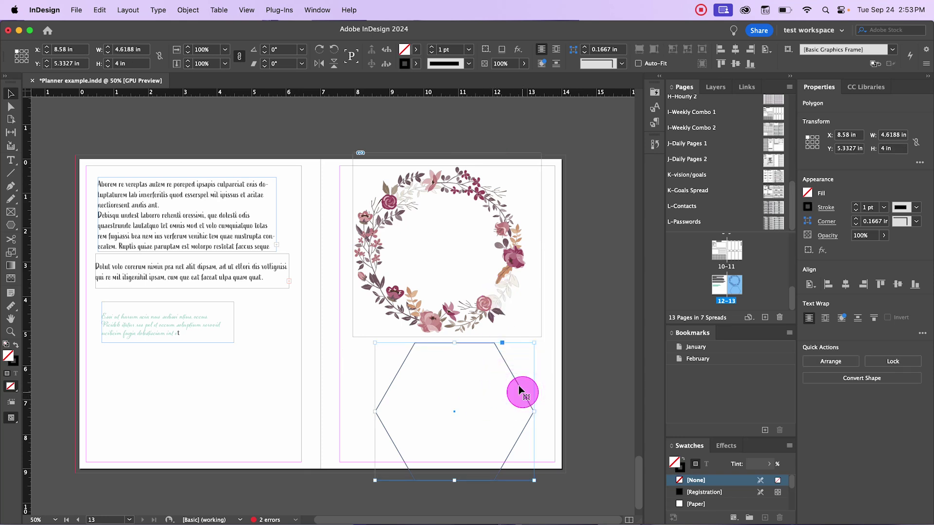
click(100, 9)
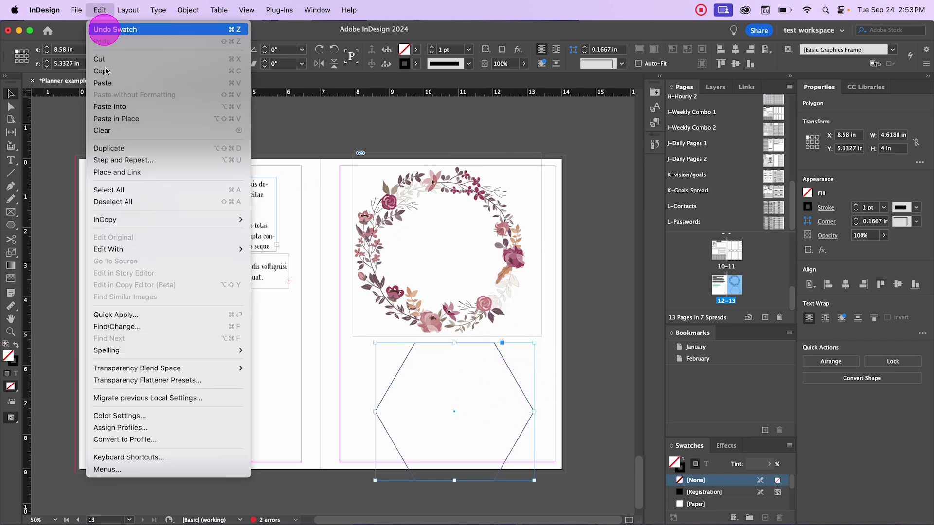
click(109, 106)
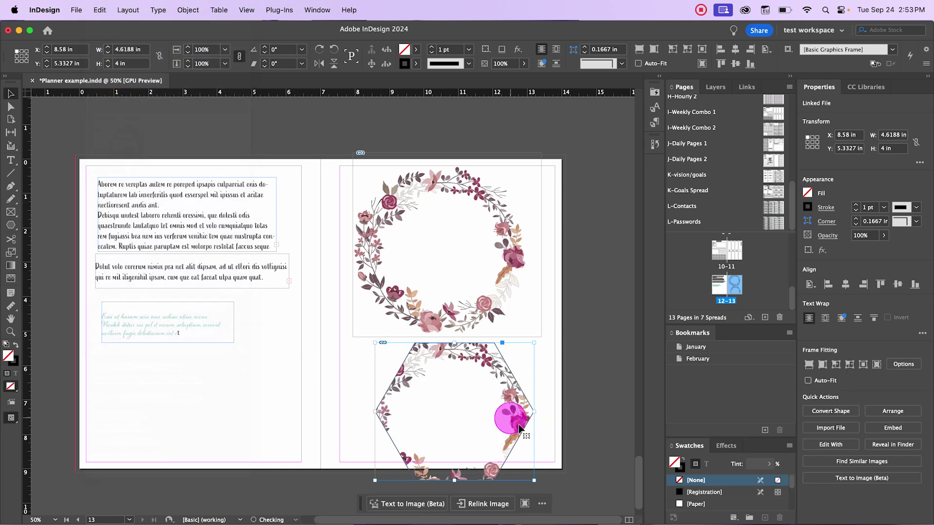
Step: Move the hexagon frame onto the left page and readjust the wreath within page 13's frame
drag(504, 372, 275, 312)
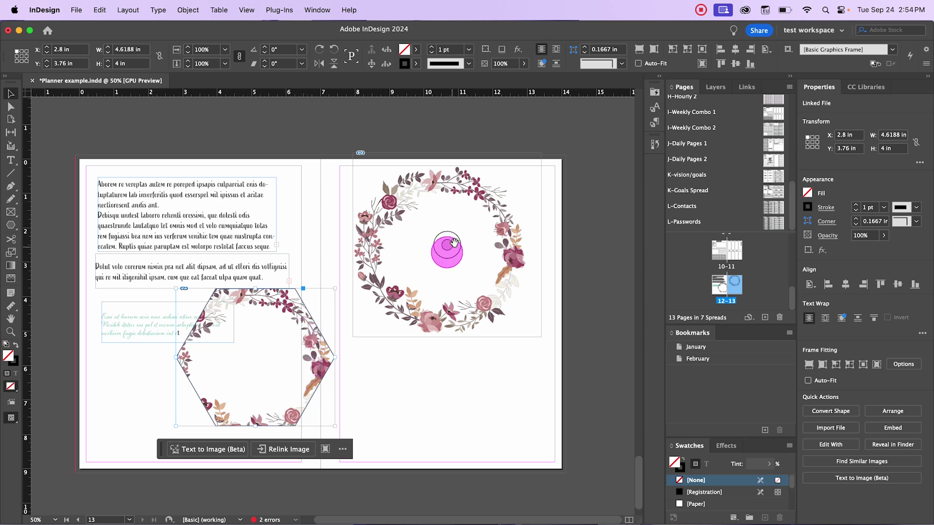
mouse_move(275, 354)
mouse_down()
mouse_move(237, 374)
mouse_move(251, 359)
mouse_move(282, 379)
mouse_move(254, 359)
mouse_move(275, 371)
mouse_up()
drag(447, 245, 451, 282)
mouse_move(450, 250)
mouse_down()
mouse_move(457, 214)
mouse_move(440, 253)
mouse_up()
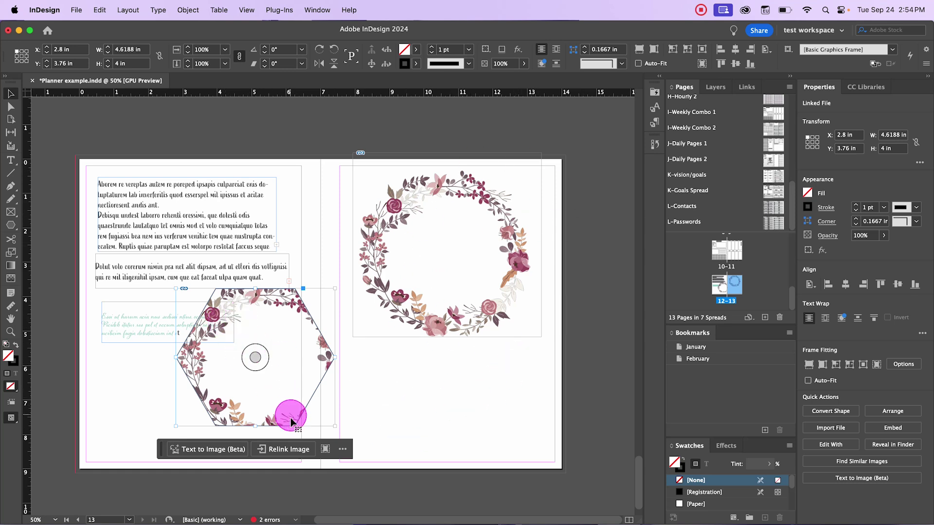
Step: Shrink and centre the wreath inside the hexagon, undoing an accidental move of the right-page wreath
double_click(283, 386)
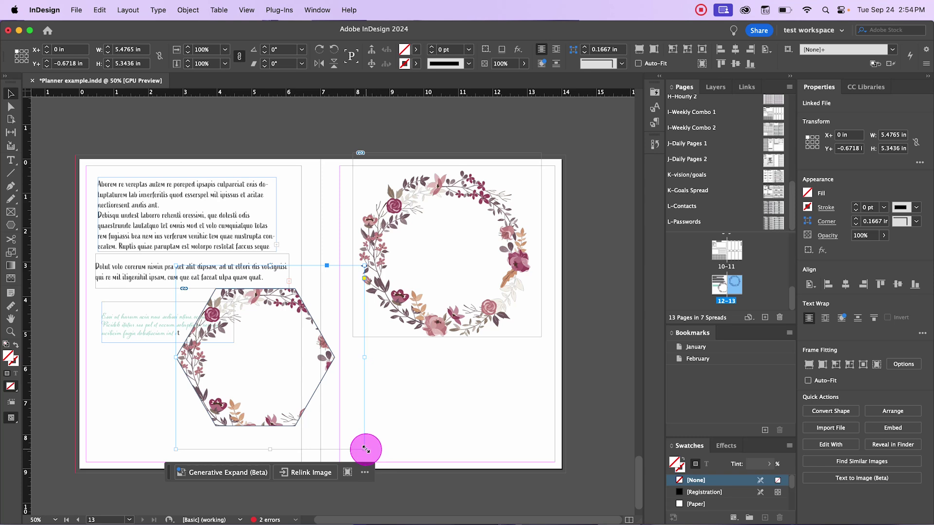
drag(366, 449, 334, 420)
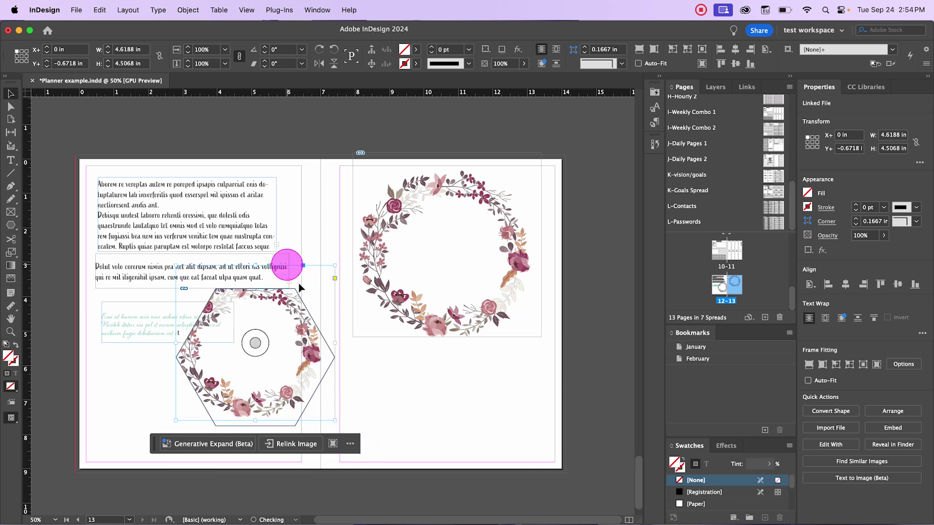
drag(257, 340, 265, 351)
click(438, 326)
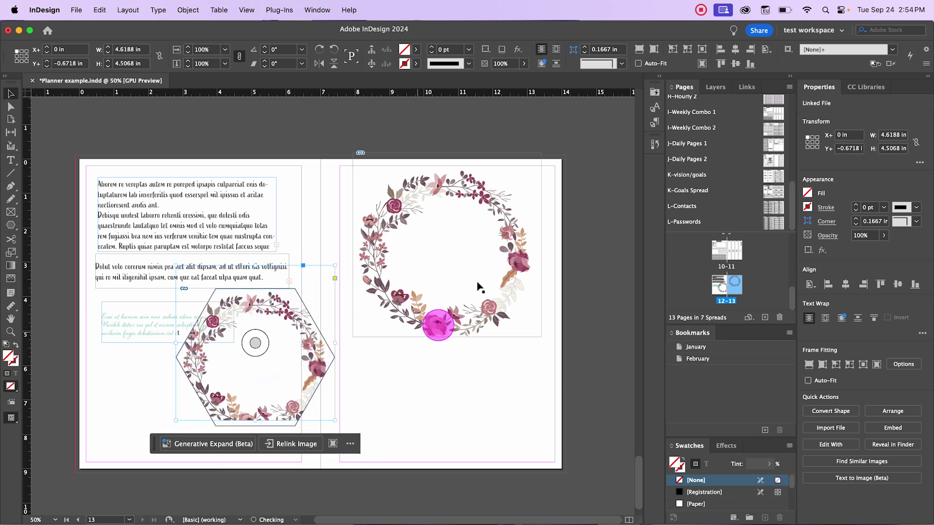
drag(396, 214, 323, 299)
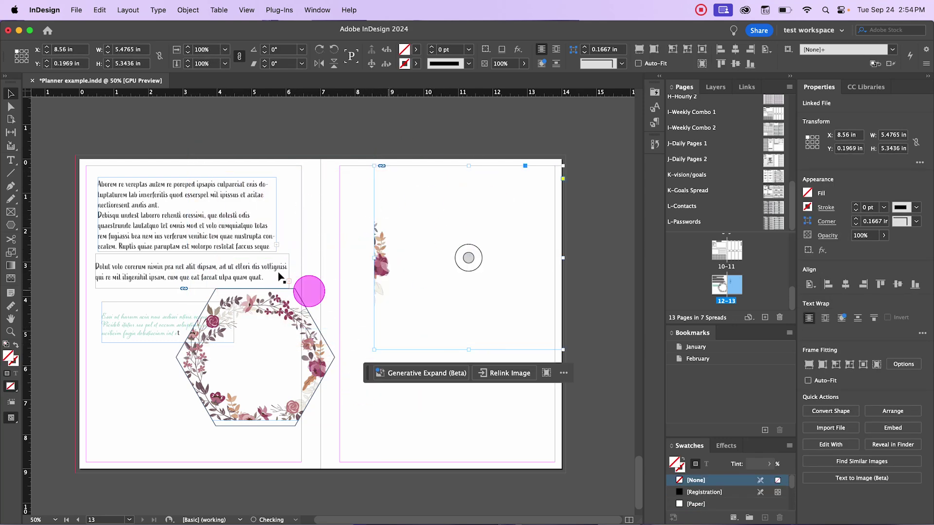
key(super+z)
click(468, 258)
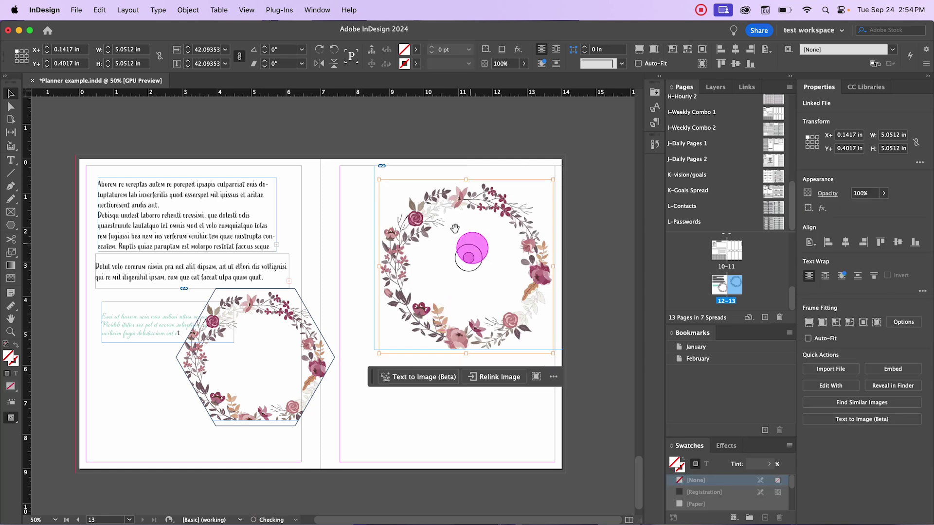
click(426, 420)
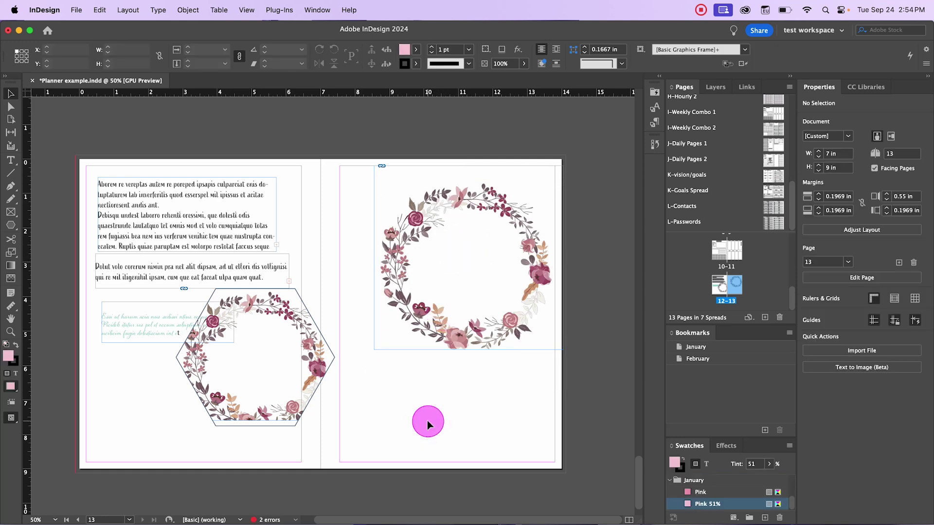
click(290, 284)
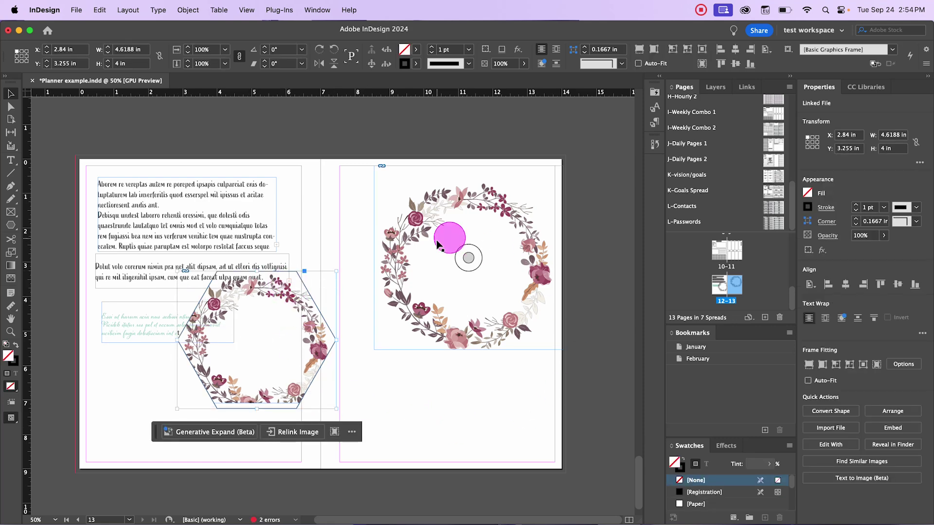
scroll(473, 266, up, 1)
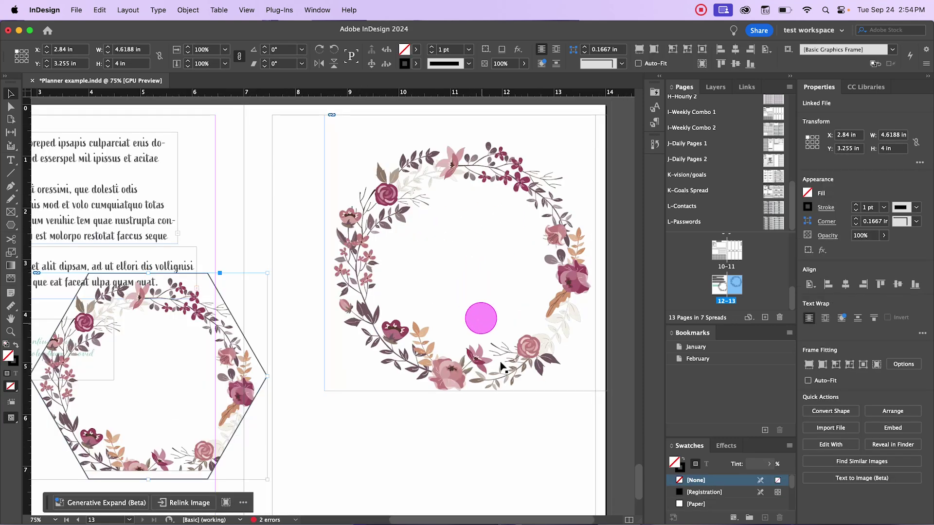
scroll(470, 344, up, 2)
scroll(472, 346, up, 4)
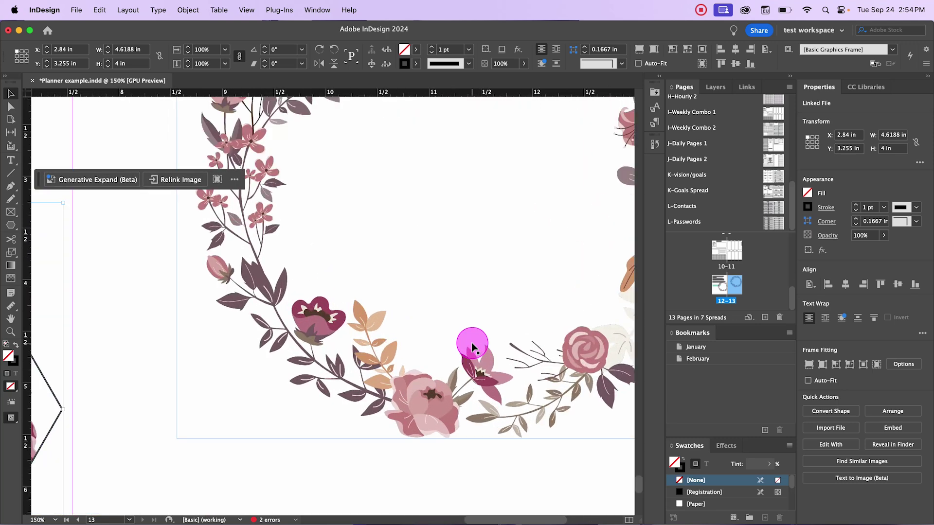
scroll(472, 346, down, 6)
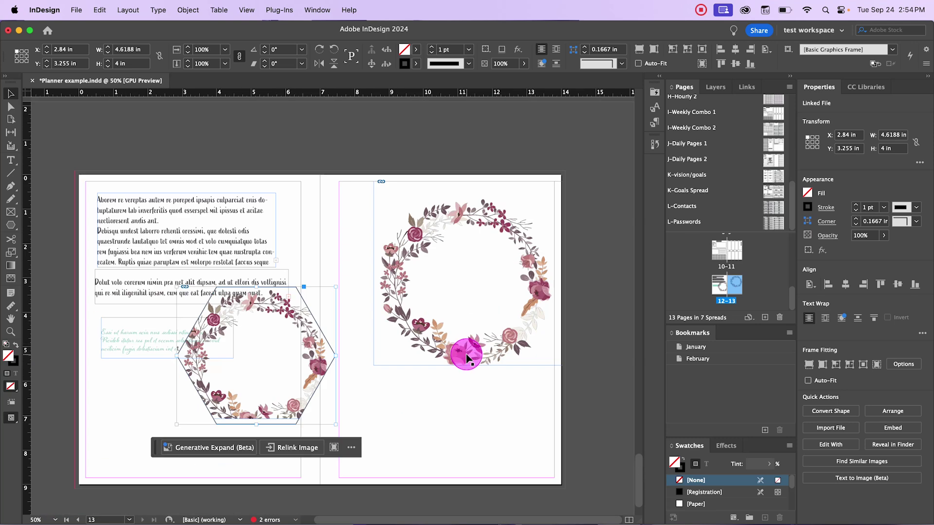
scroll(471, 345, up, 2)
scroll(488, 424, up, 3)
scroll(488, 423, right, 2)
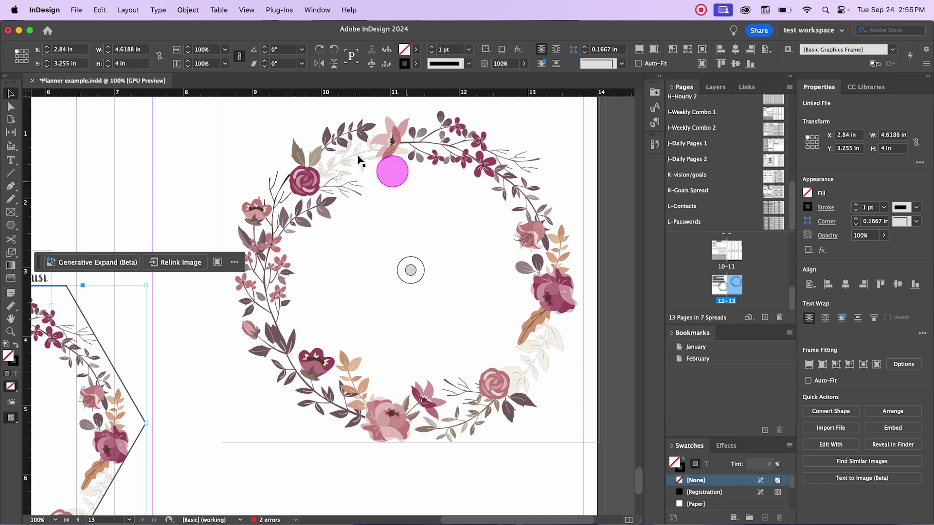
Step: Zoom out to 50% and open the wreath image's context menu to reach its Display Performance choices
right_click(323, 375)
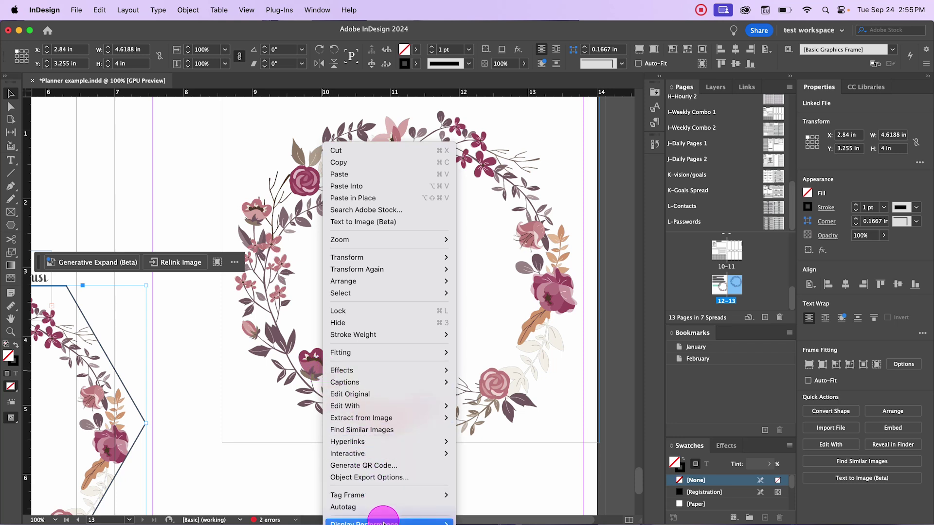
mouse_move(384, 523)
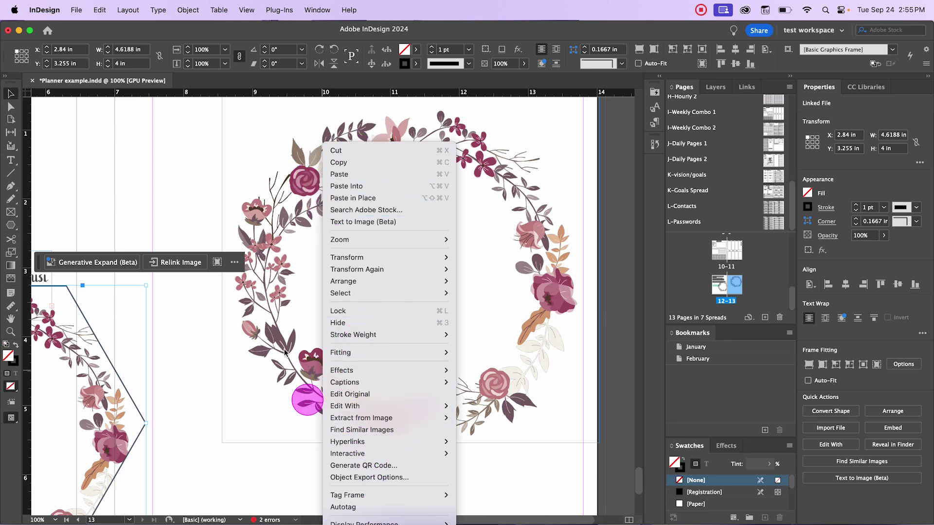
right_click(265, 226)
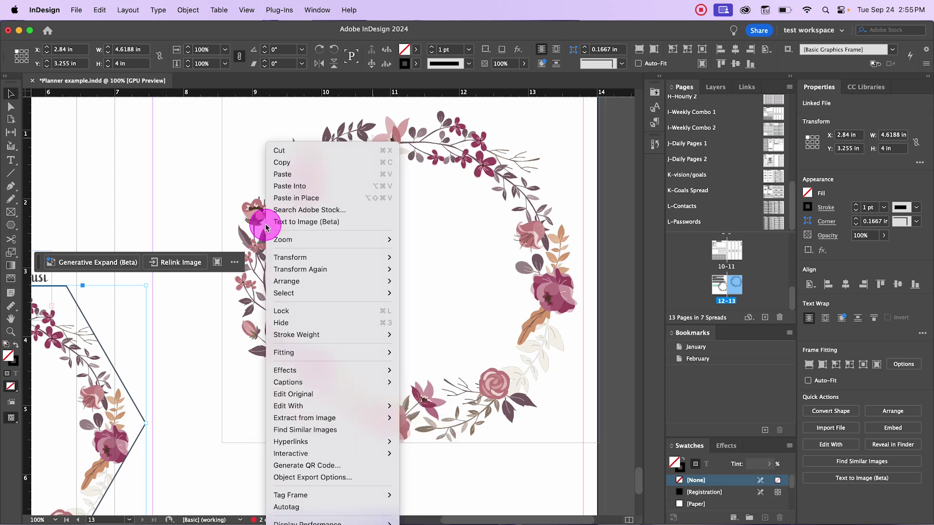
right_click(422, 126)
right_click(423, 130)
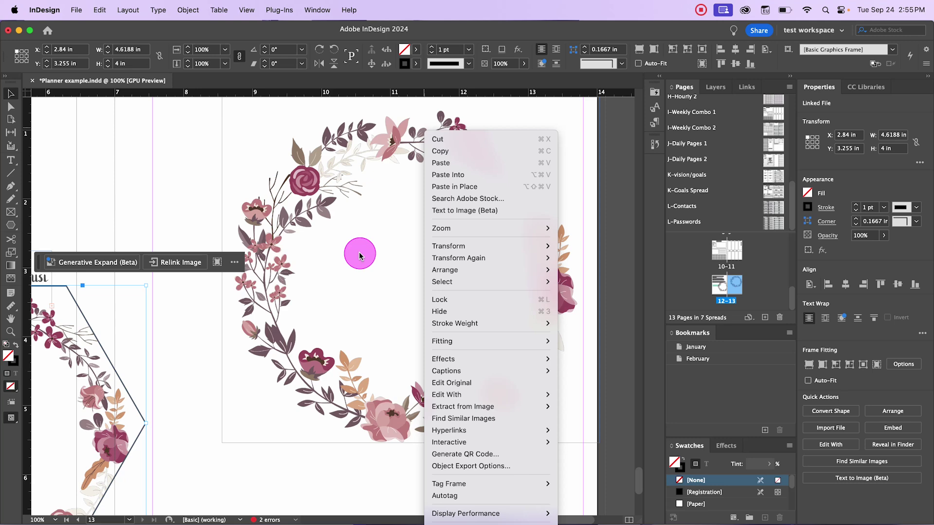
key(Escape)
key(super+minus)
right_click(417, 208)
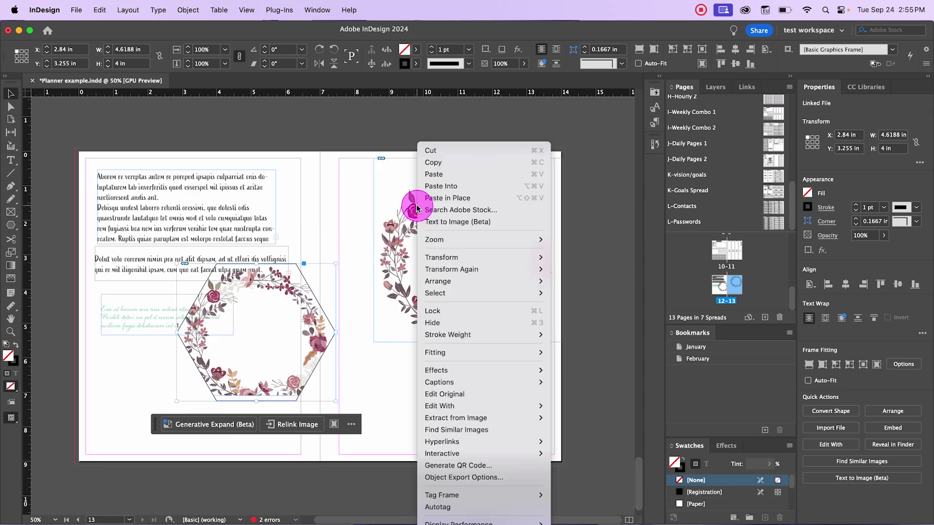
click(464, 149)
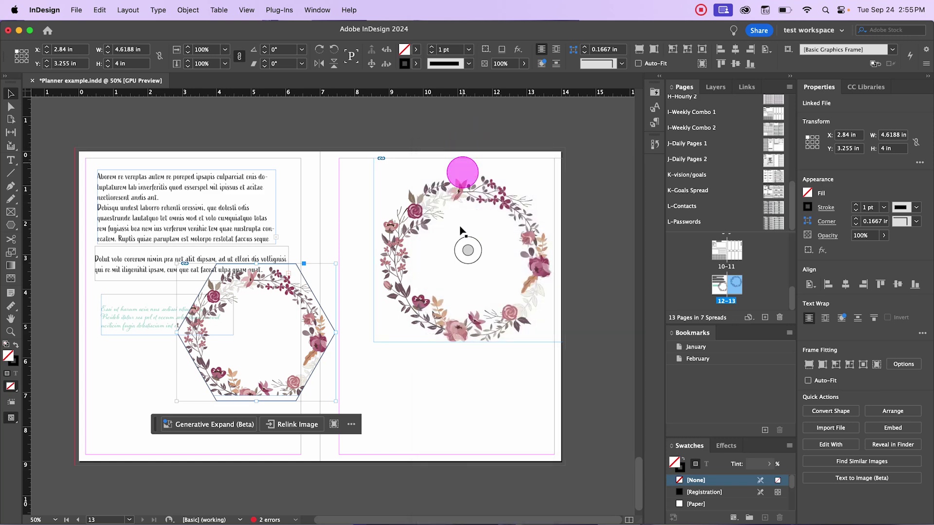
right_click(427, 196)
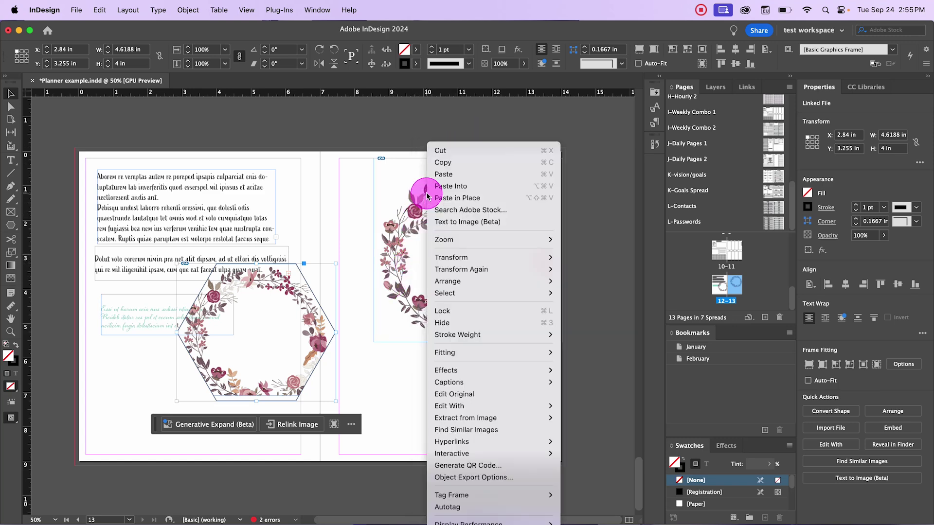
mouse_move(457, 523)
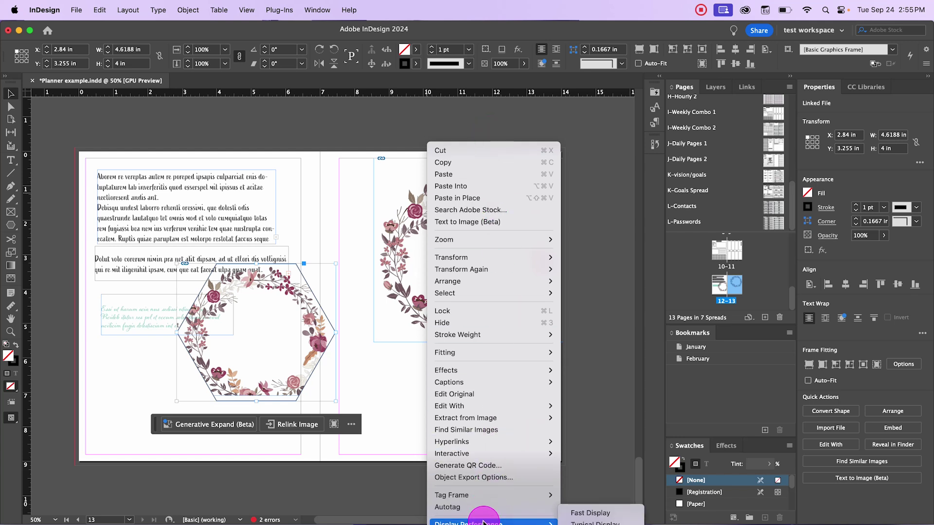
Step: With the page-13 wreath selected, set View > Display Performance to Typical Display
click(254, 9)
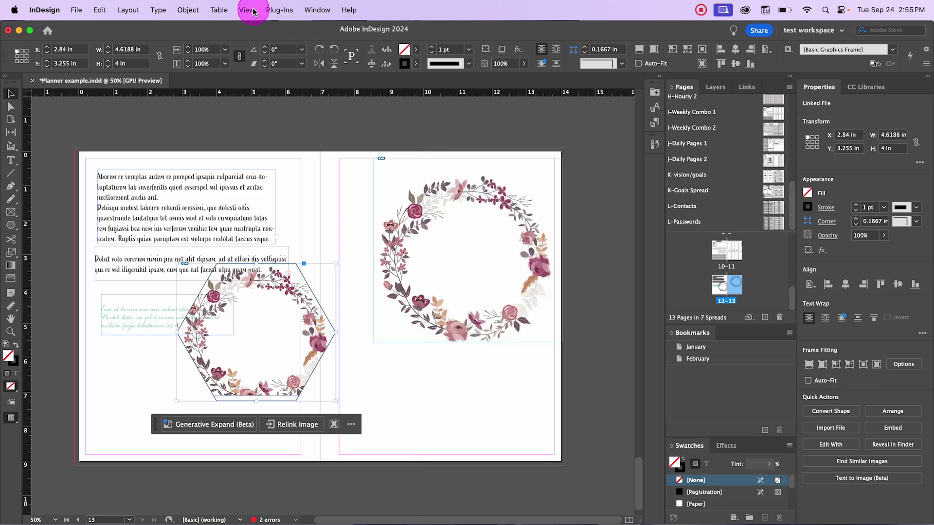
click(254, 10)
click(481, 174)
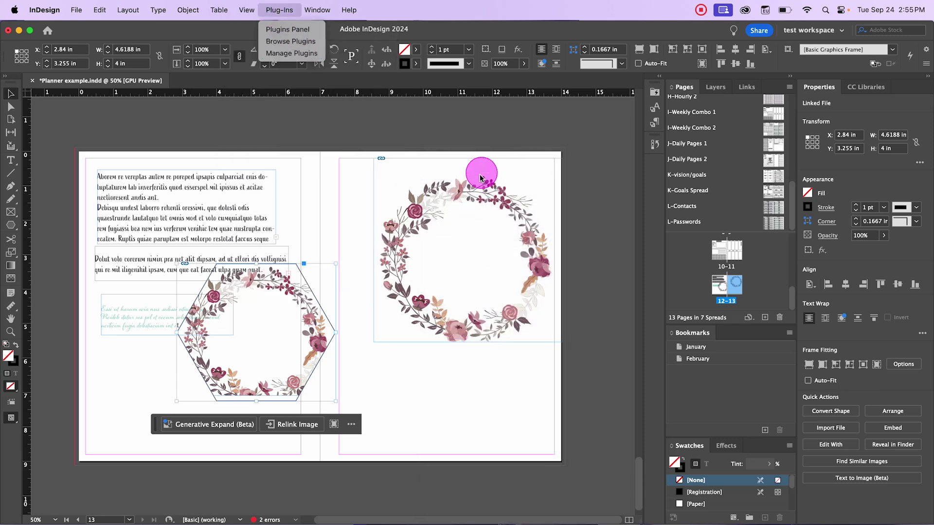
click(464, 194)
click(249, 10)
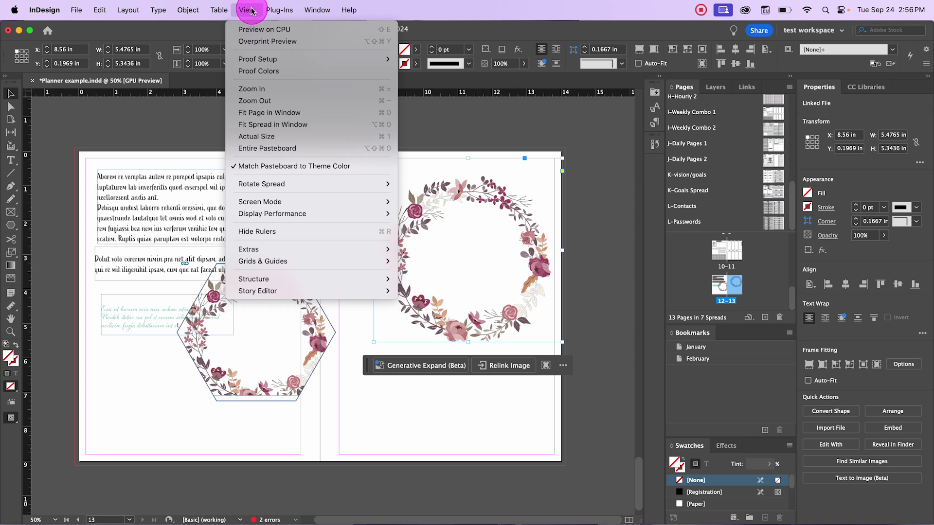
mouse_move(292, 218)
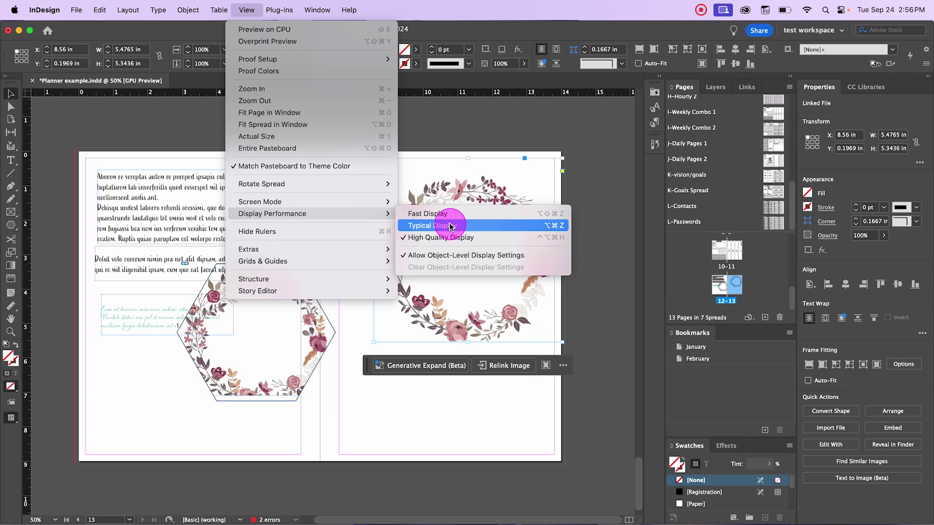
click(450, 226)
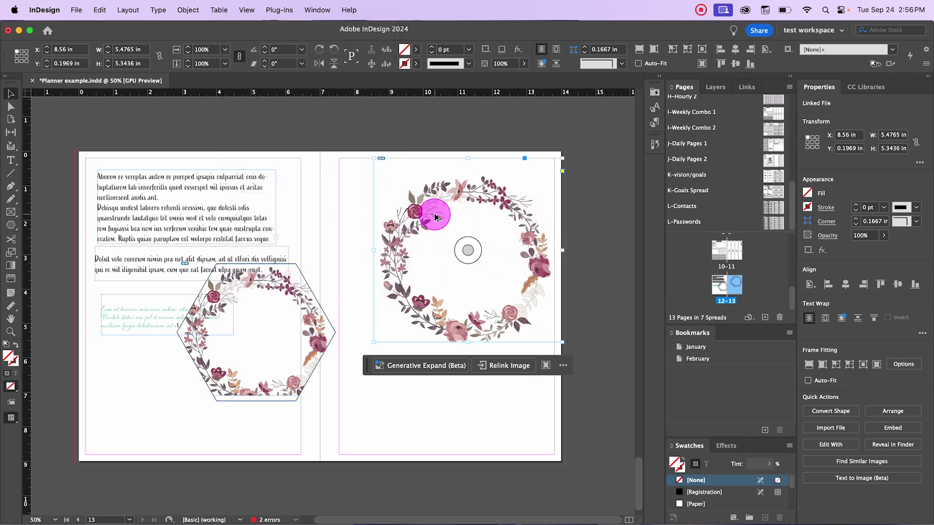
Step: Switch the wreath image to Fast Display, then back to Typical Display
scroll(434, 213, up, 4)
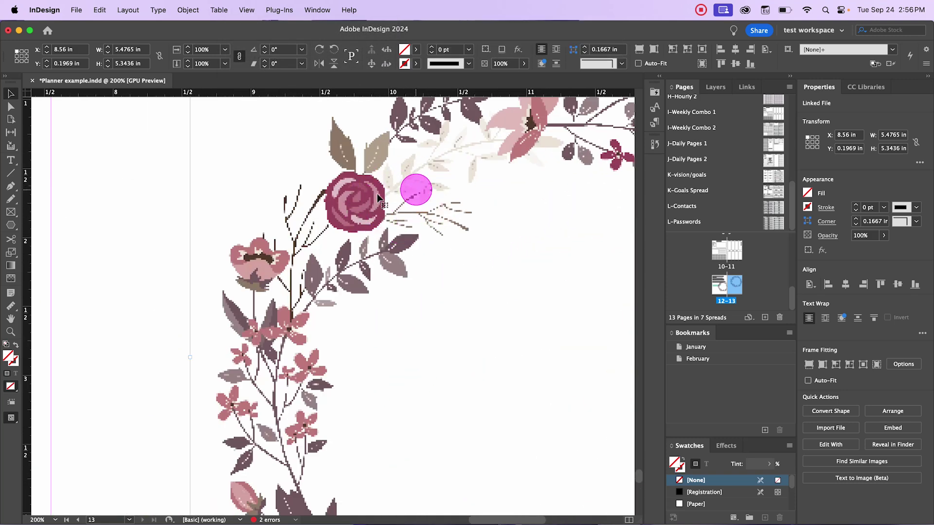
right_click(357, 199)
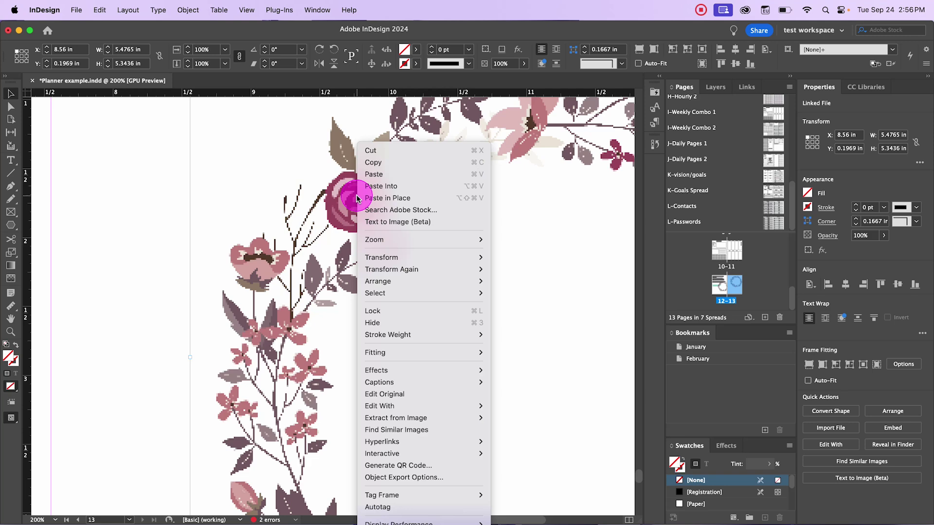
mouse_move(423, 523)
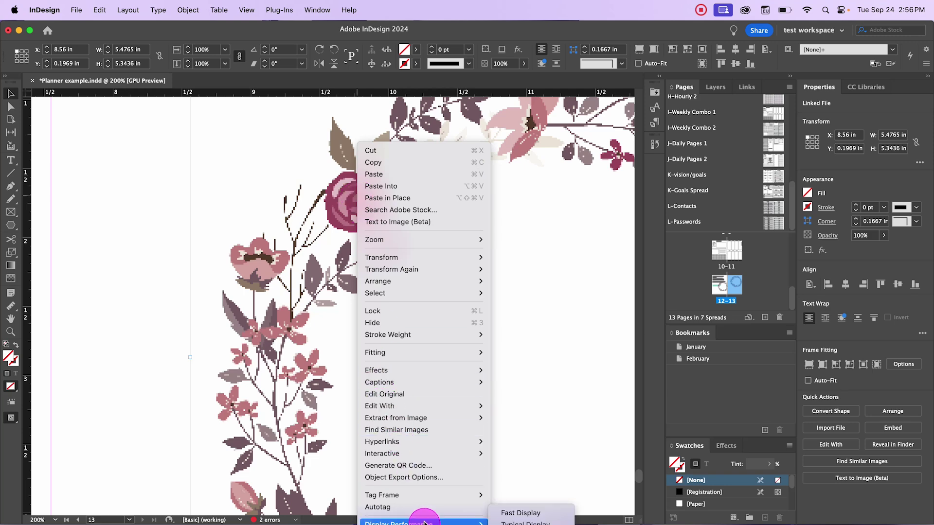
click(515, 512)
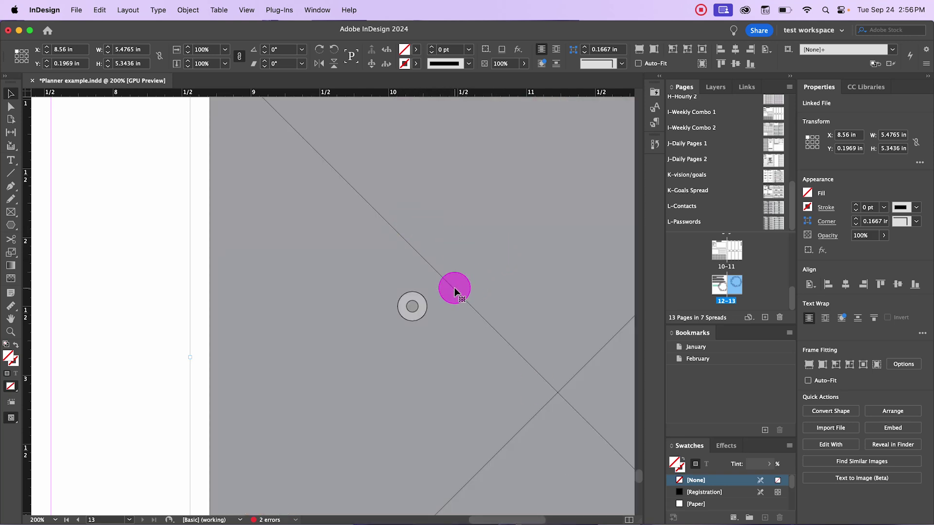
scroll(455, 290, up, 5)
scroll(451, 279, down, 4)
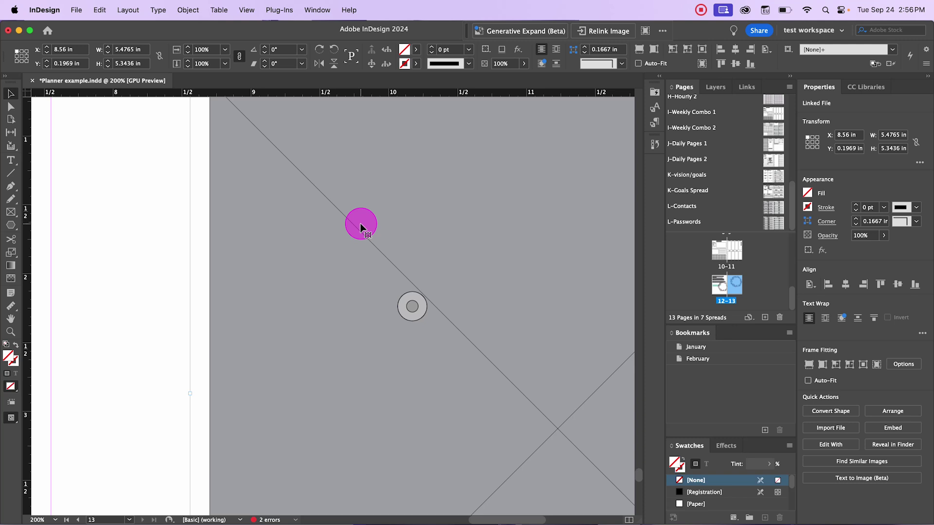
right_click(360, 224)
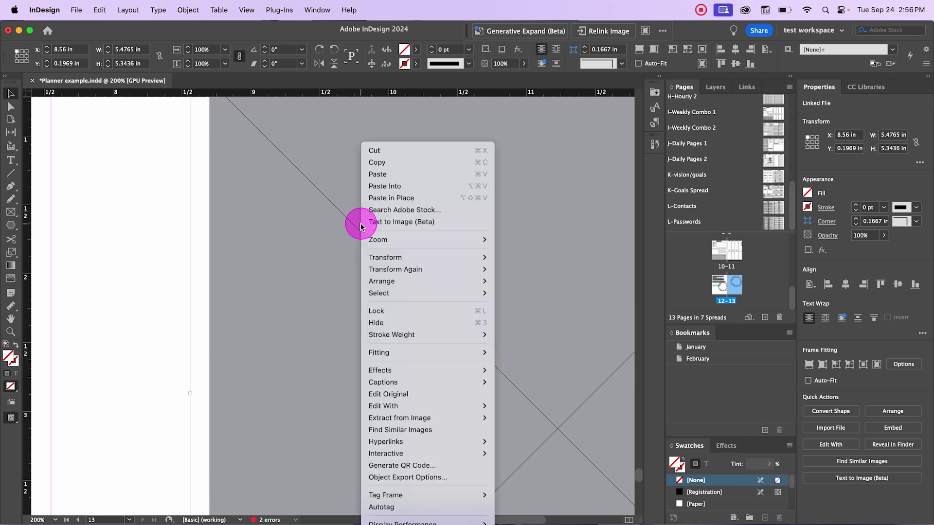
mouse_move(463, 462)
mouse_move(452, 520)
click(525, 522)
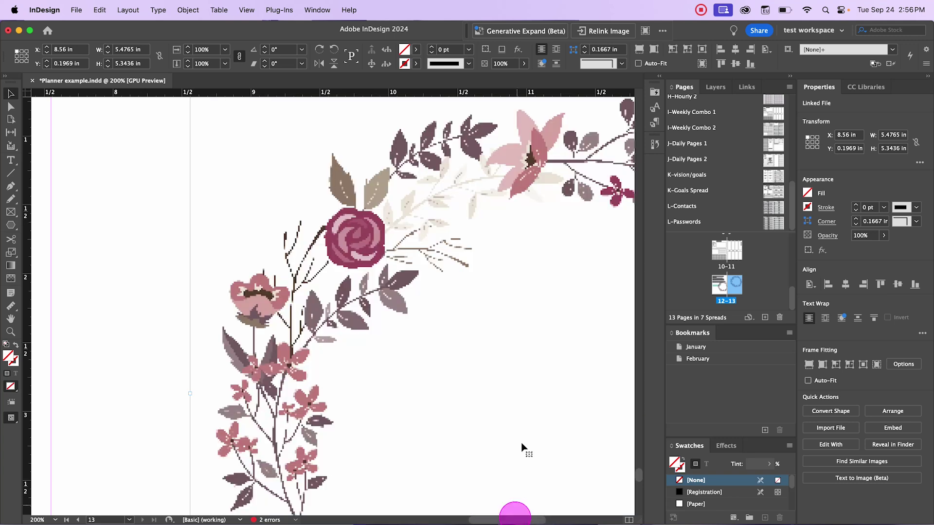
scroll(398, 344, down, 1)
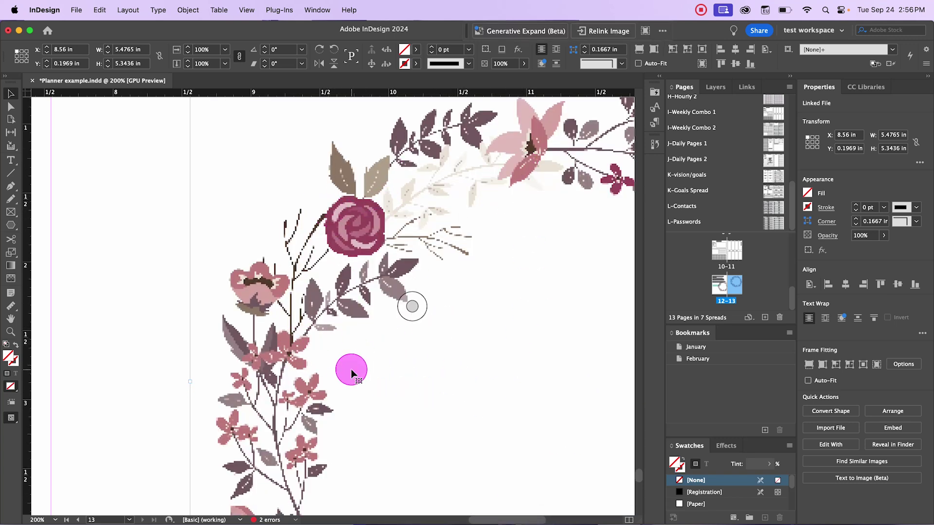
Step: Set the wreath images to High Quality Display, then zoom out and deselect
right_click(364, 224)
click(410, 521)
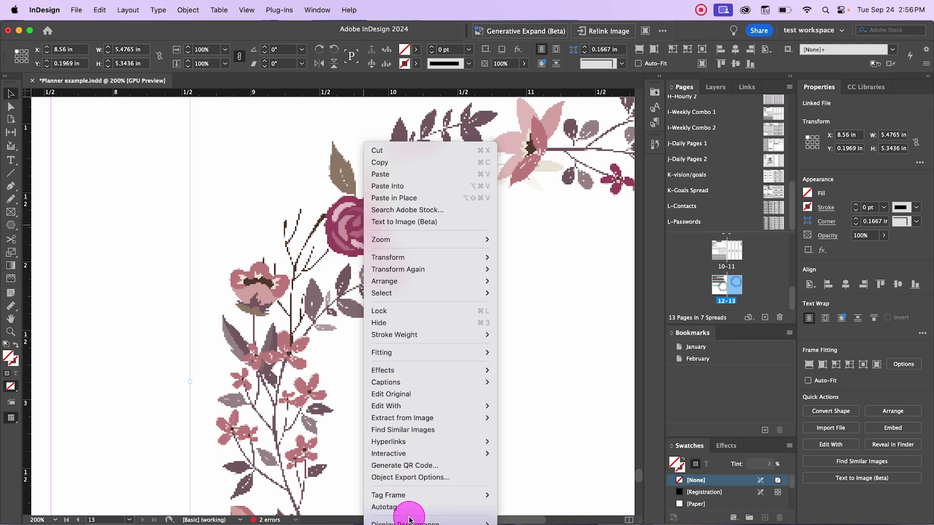
click(528, 524)
key(super+minus)
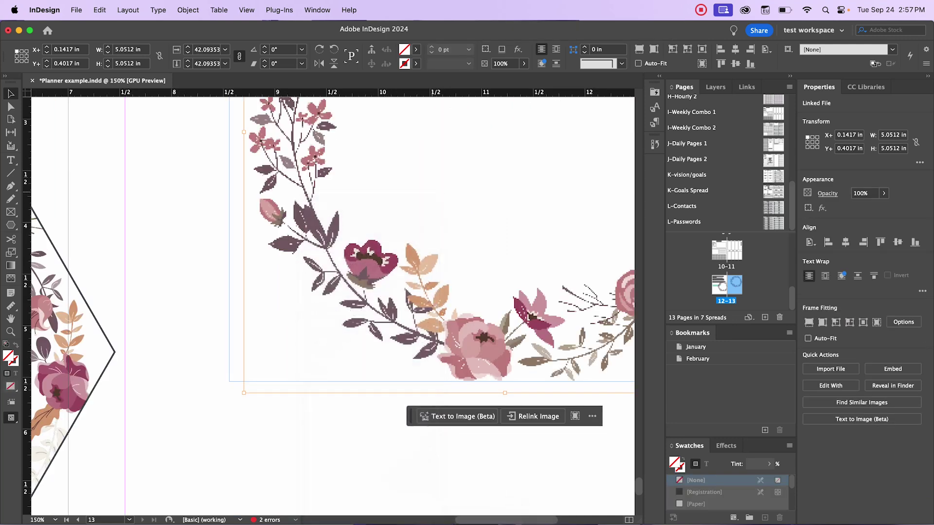
click(204, 200)
scroll(354, 308, up, 5)
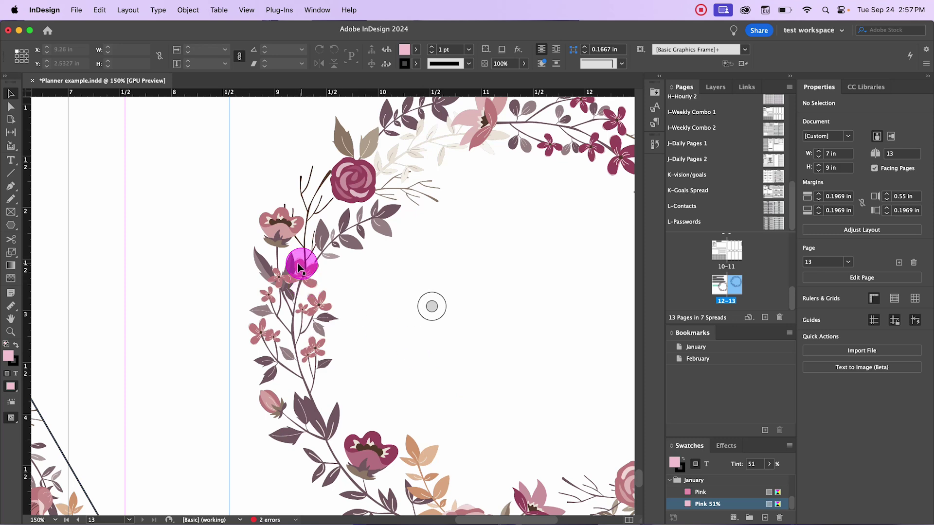
scroll(294, 266, up, 5)
scroll(294, 265, down, 5)
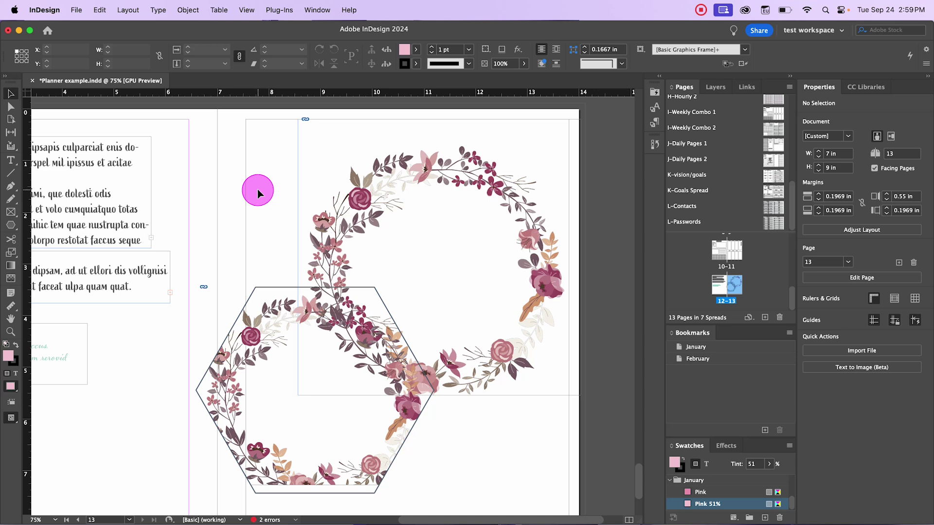
drag(554, 519, 479, 522)
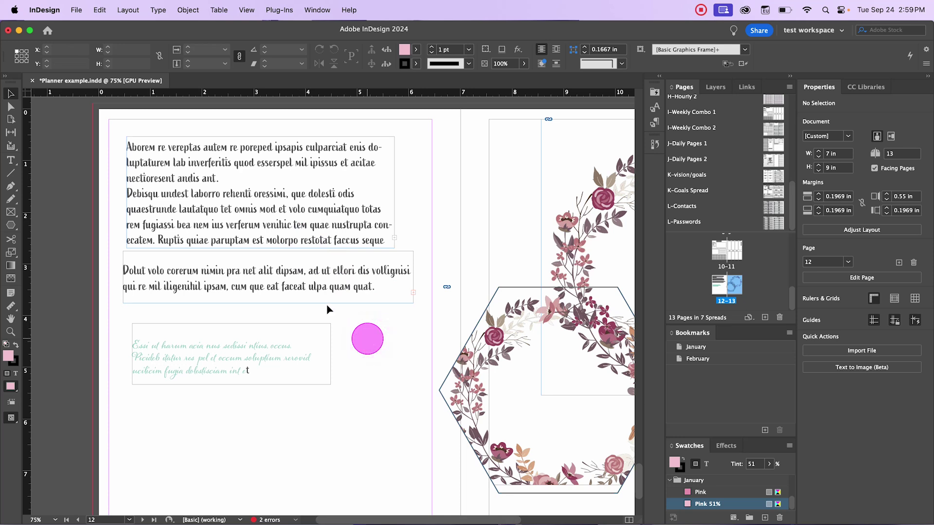
click(246, 146)
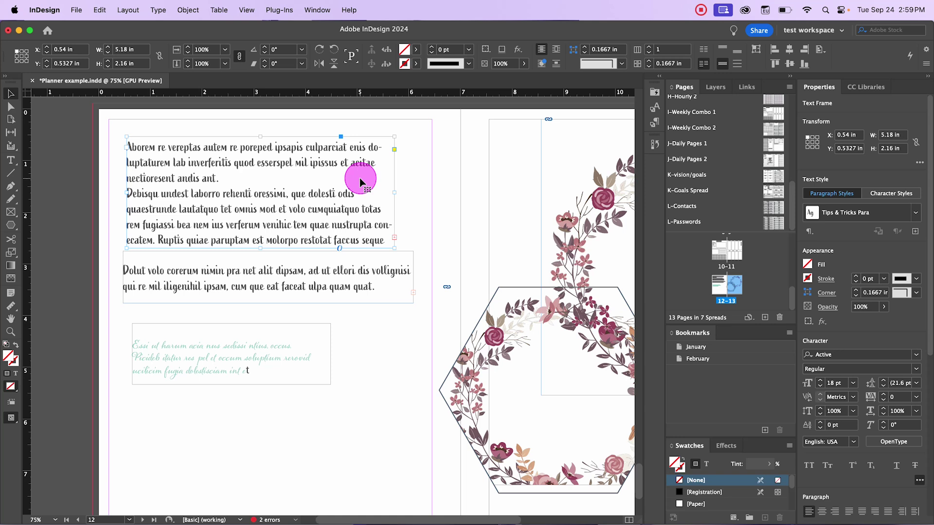
click(407, 185)
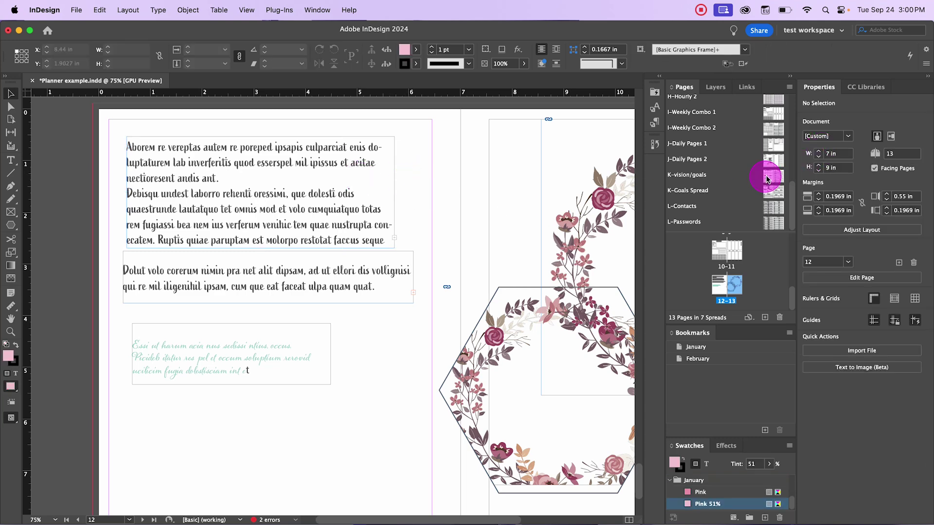
scroll(511, 208, up, 10)
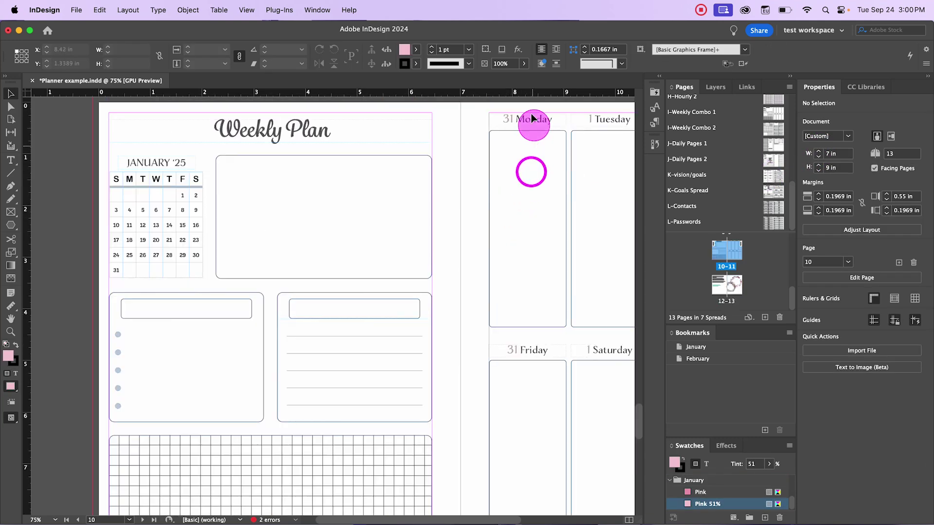
Step: Open the K-Goals Spread parent and inspect its Goal Planner title frame
double_click(773, 208)
double_click(775, 194)
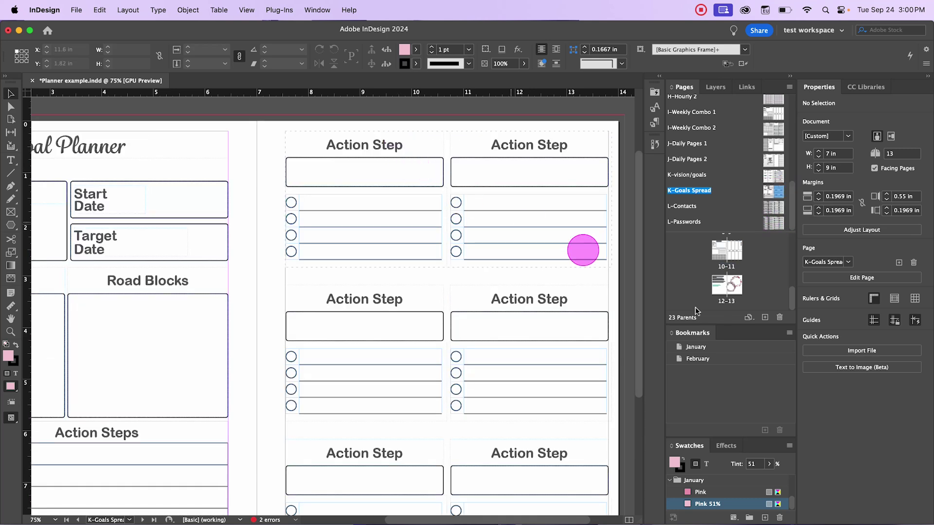
drag(552, 518, 477, 516)
click(217, 132)
click(428, 239)
Step: Return to the Weekly Plan spread, pages 10-11, with the January '25 calendar
drag(479, 517, 547, 516)
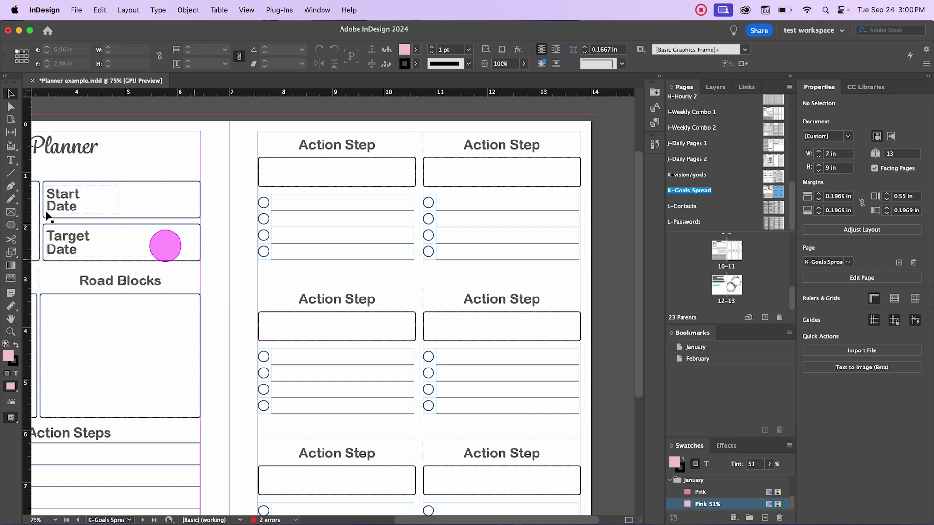
click(7, 213)
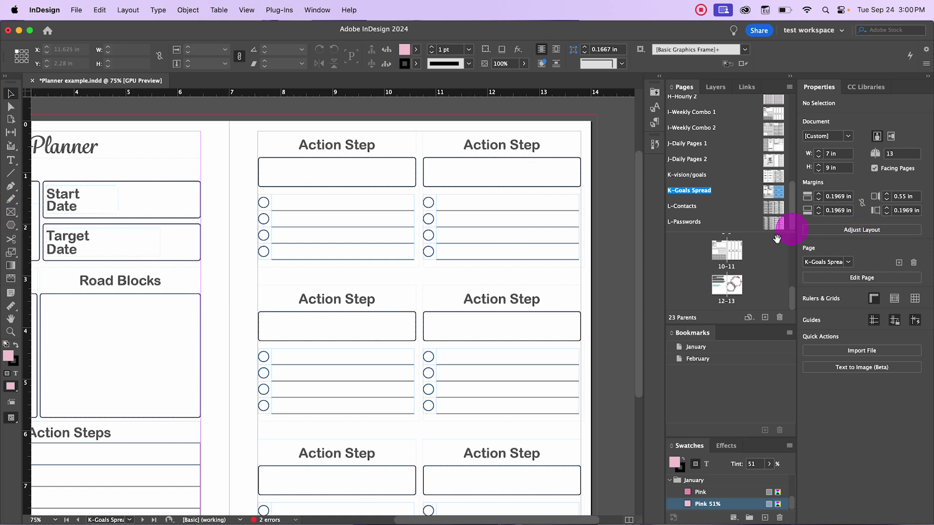
double_click(725, 252)
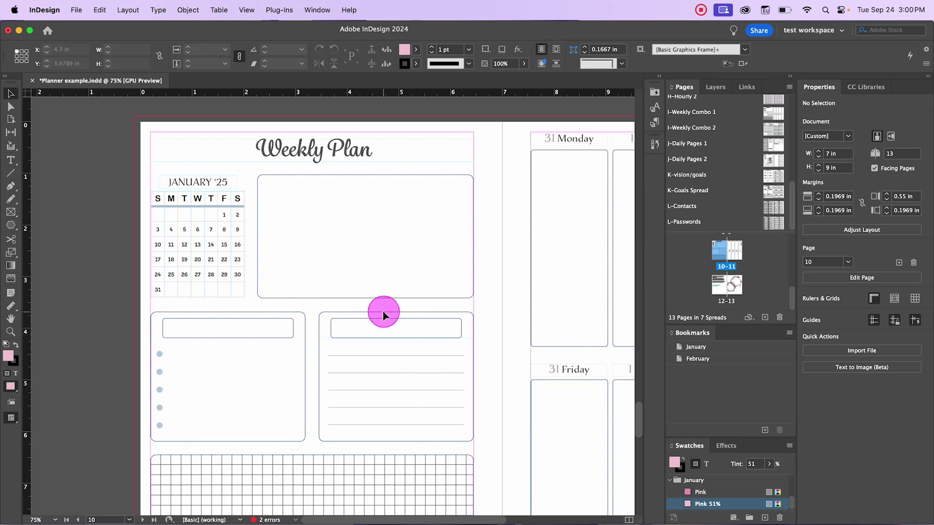
click(308, 305)
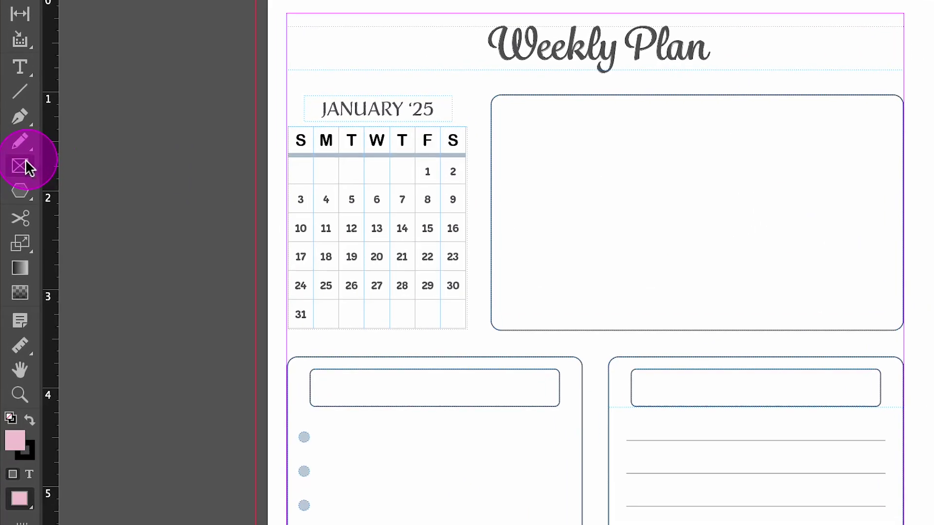
Step: Pick the rectangle placeholder frame tool, try drawing frames on the large box, then undo them
click(25, 161)
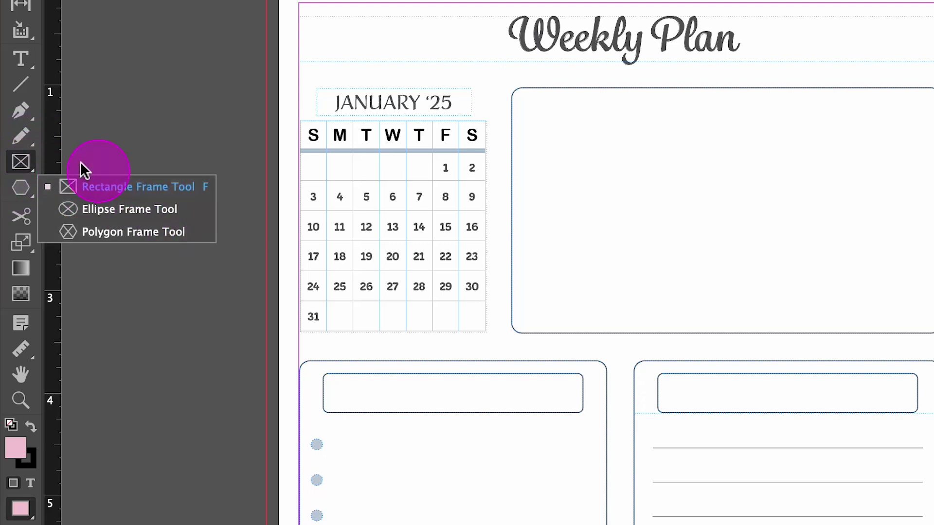
click(542, 191)
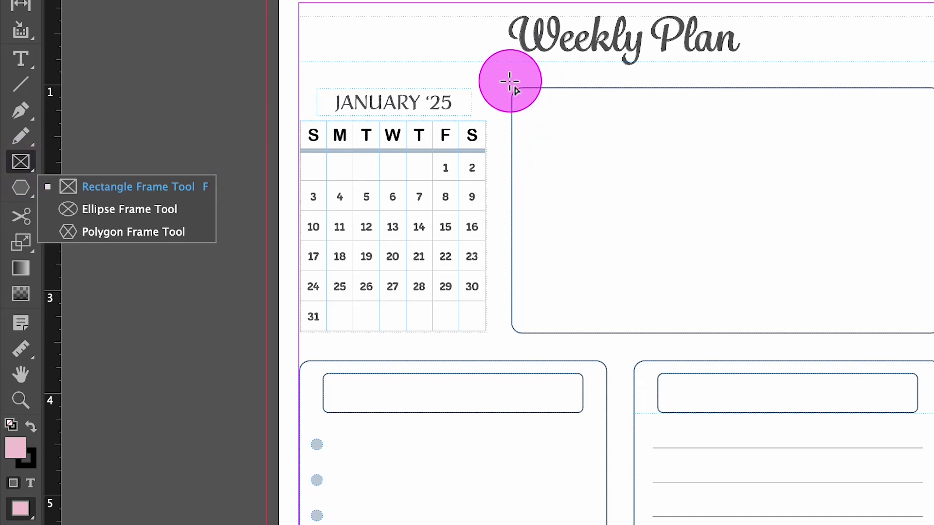
click(510, 82)
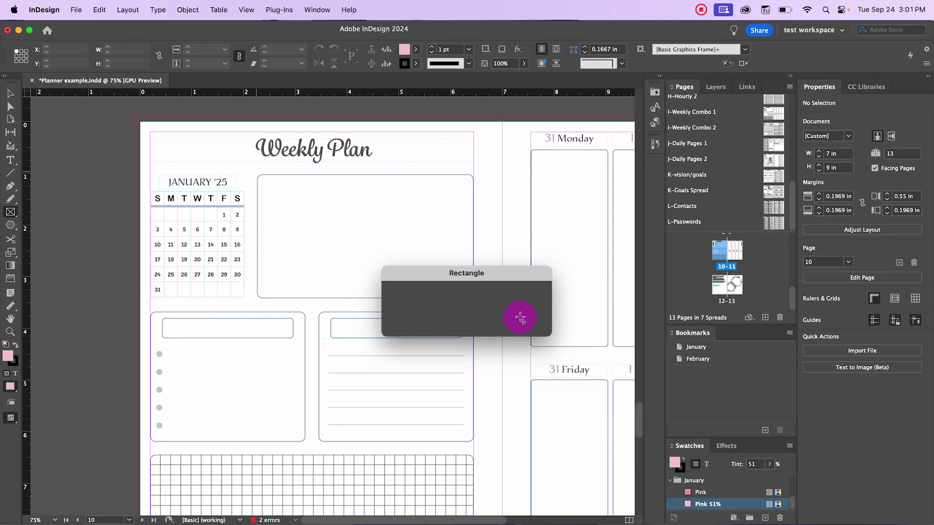
click(518, 314)
drag(253, 170, 358, 213)
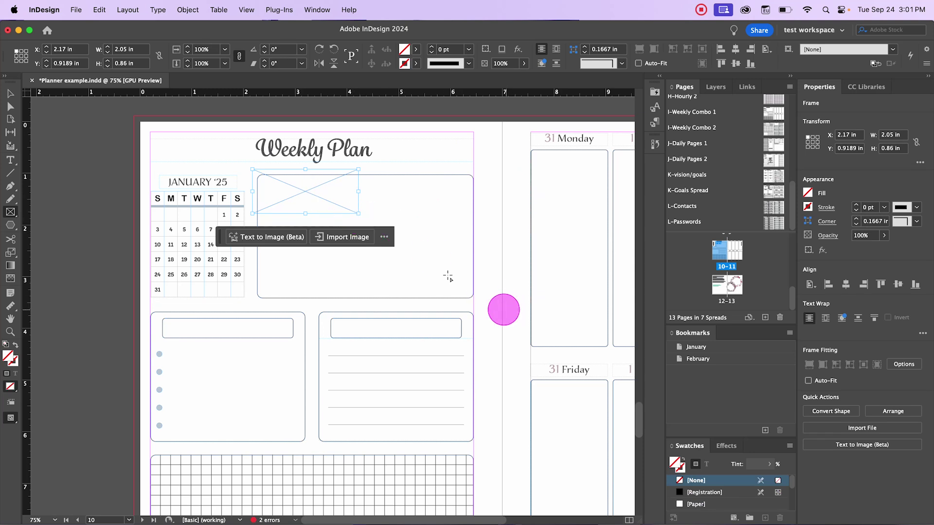
drag(302, 191, 382, 161)
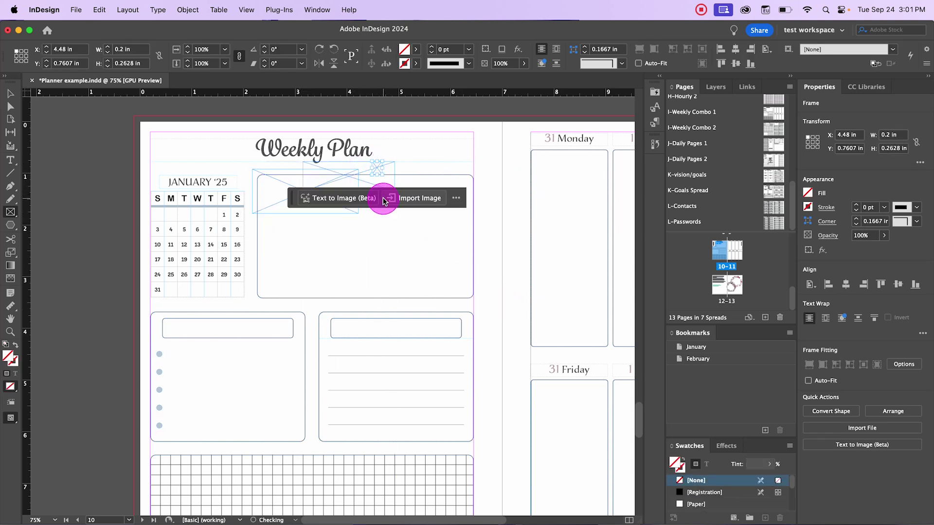
key(super+z)
key(super+z)
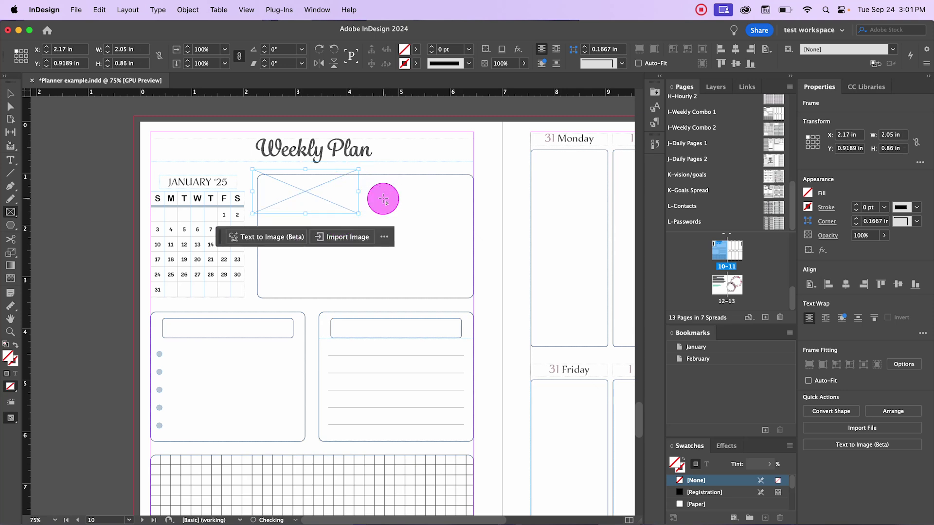
Step: Draw a small placeholder frame beside the Plan title, preview the page, and select that frame
drag(360, 140, 384, 162)
click(9, 96)
click(209, 179)
click(481, 214)
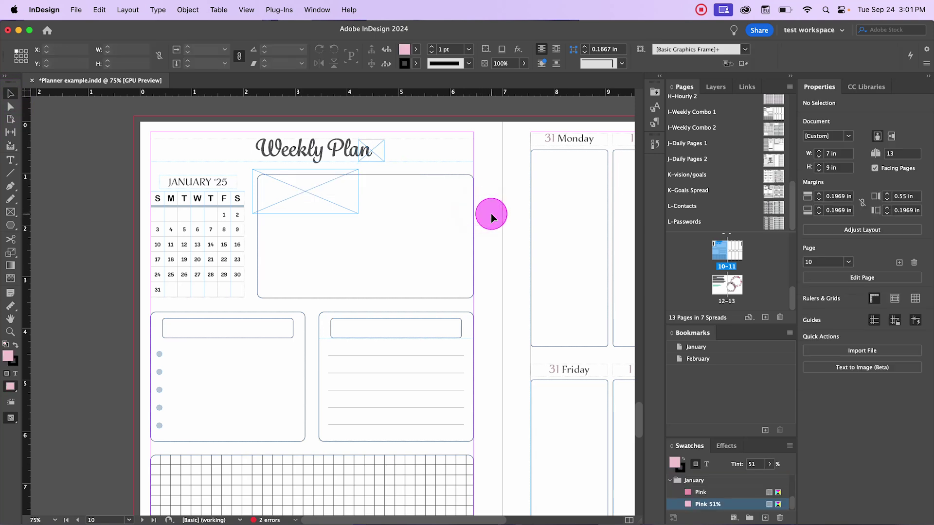
key(w)
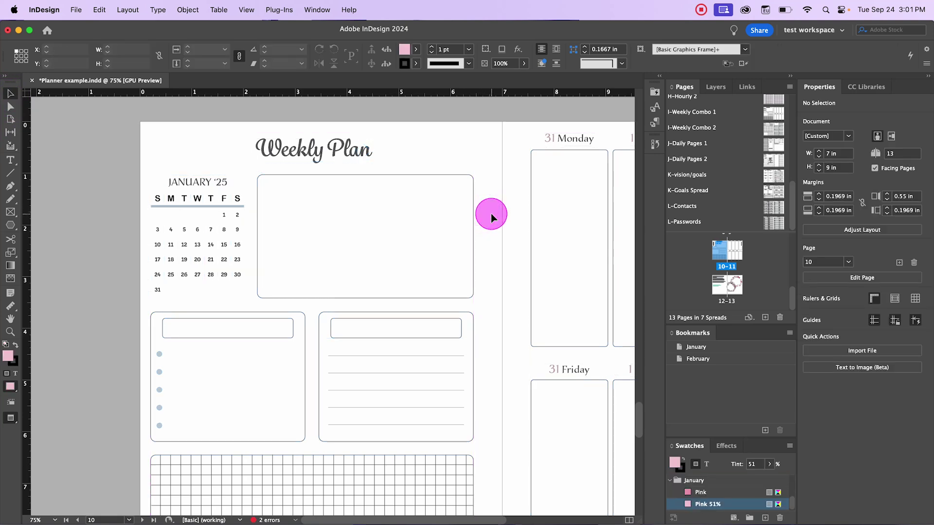
key(w)
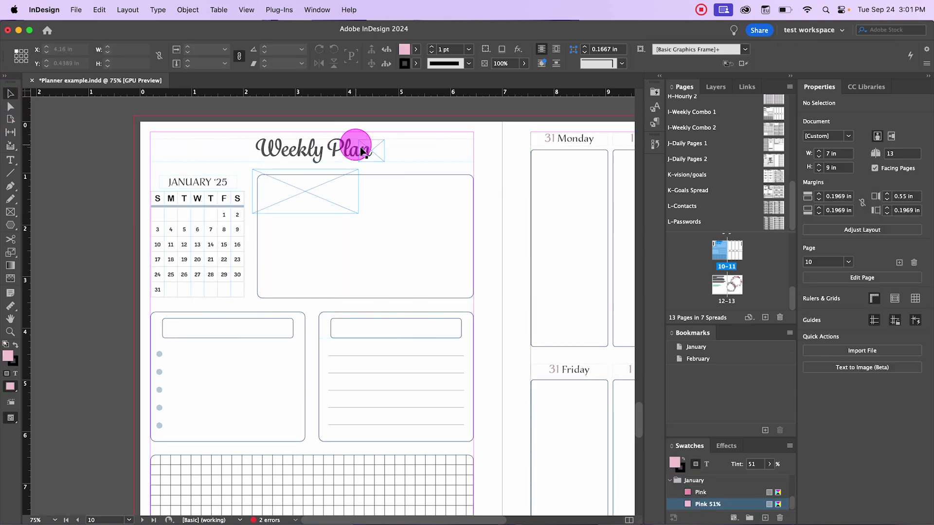
click(370, 150)
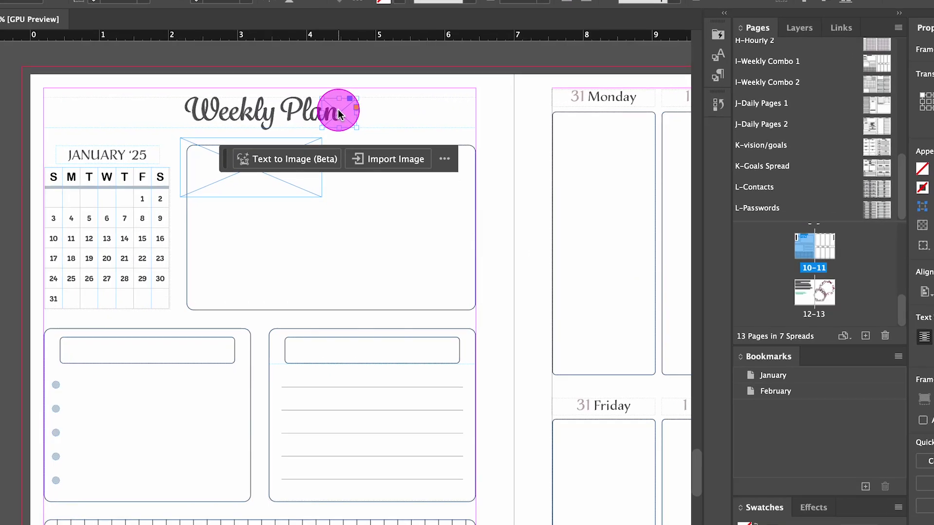
right_click(369, 150)
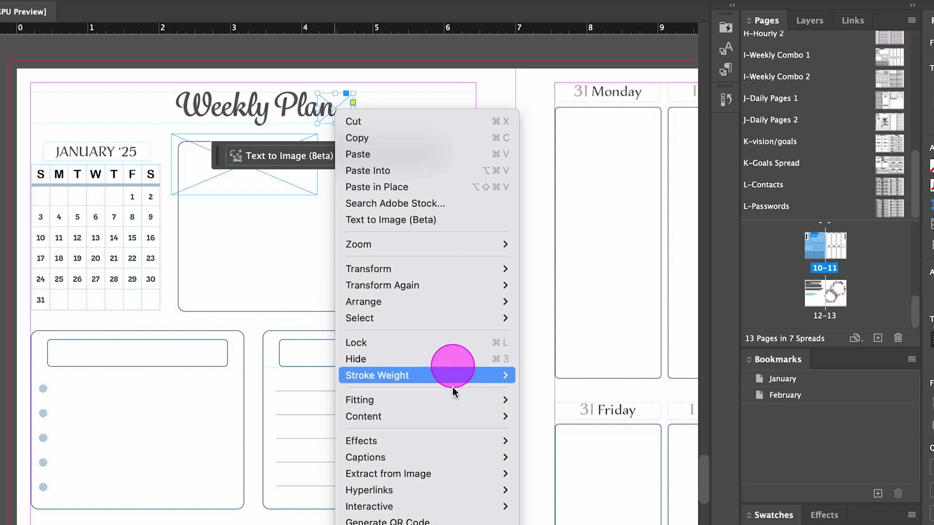
Step: Create a new hyperlink on the small frame, linking to Page 1 of the document
mouse_move(460, 493)
click(591, 493)
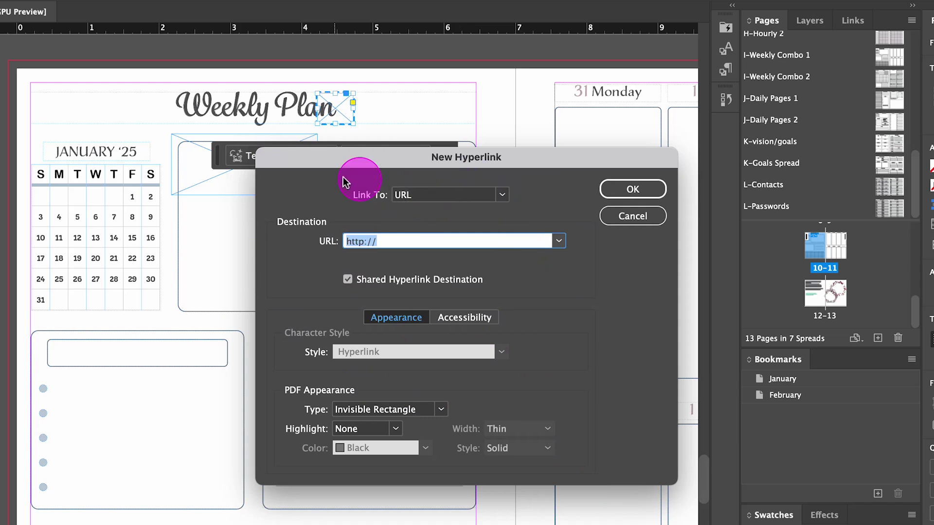
click(500, 195)
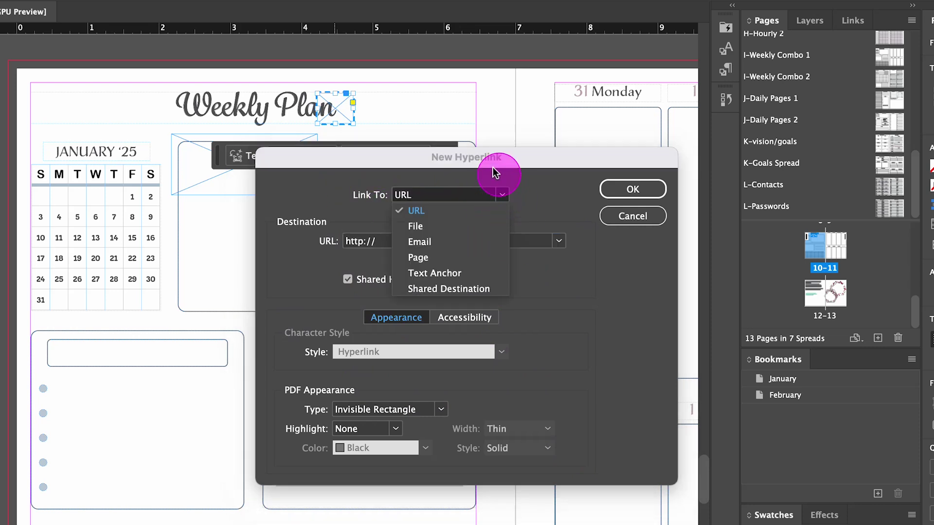
click(467, 257)
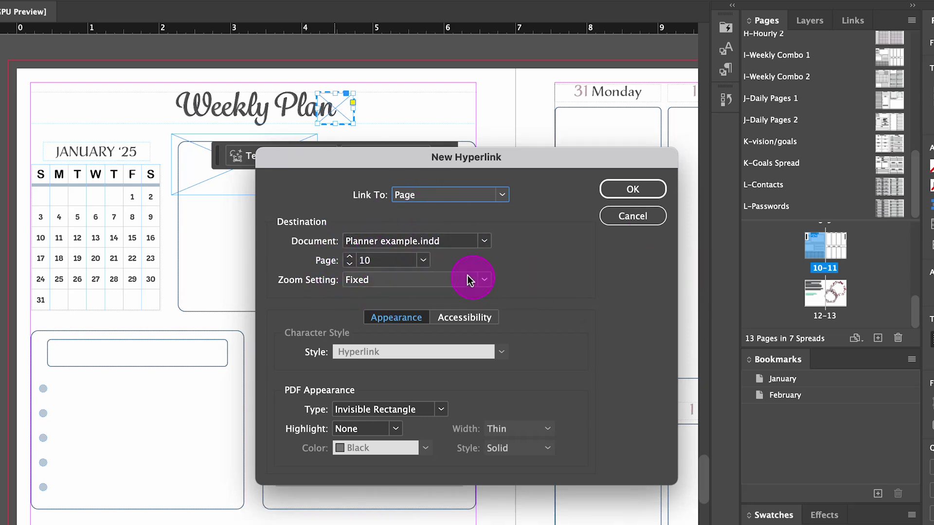
click(387, 263)
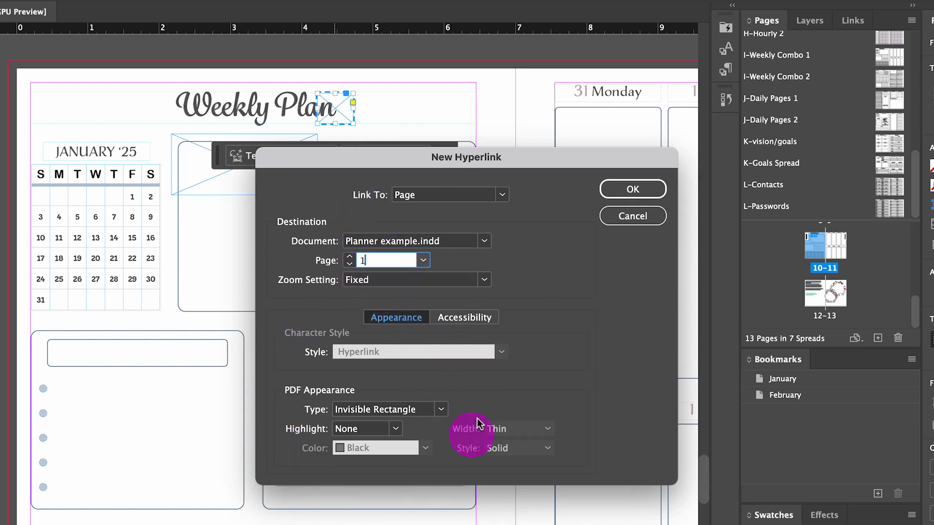
click(635, 189)
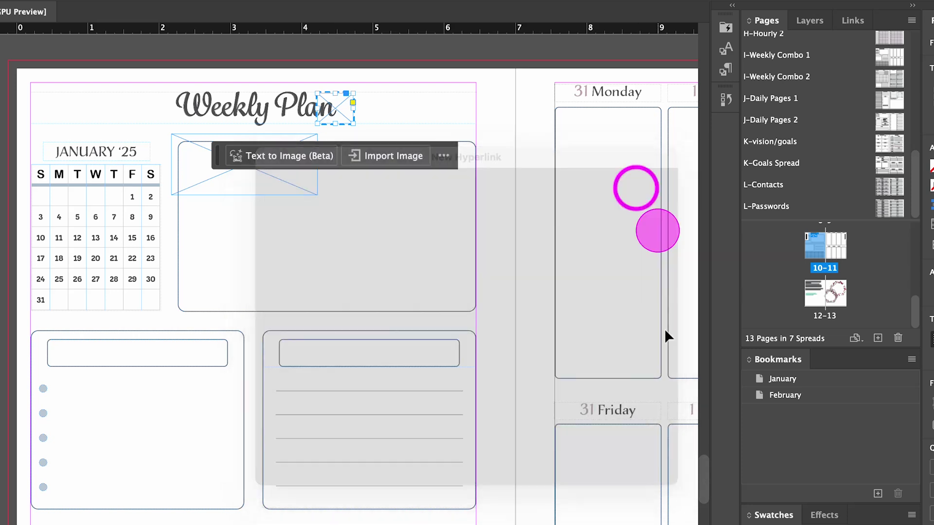
click(520, 338)
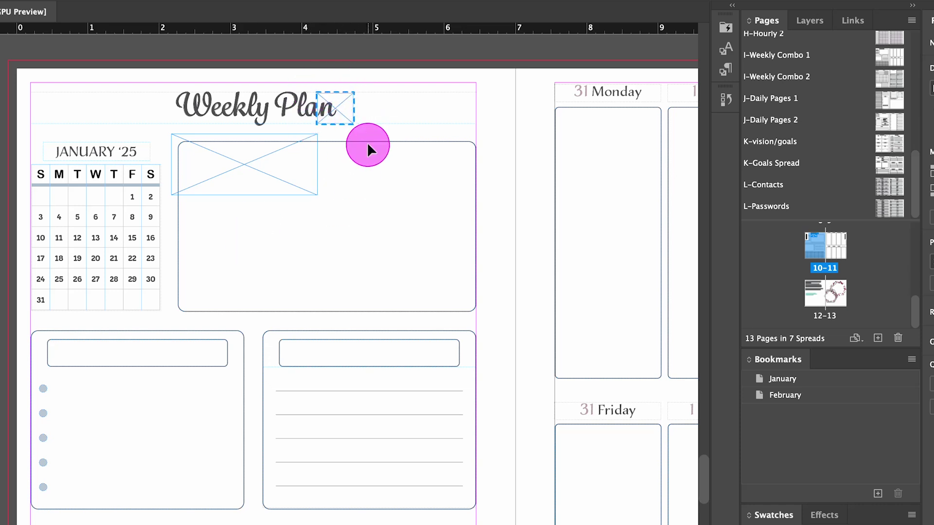
click(340, 107)
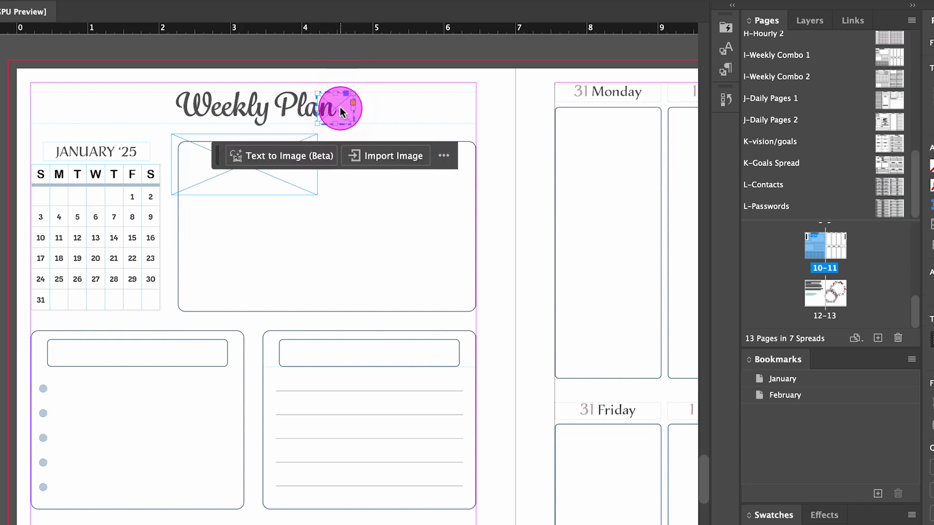
Step: Review the frame's hyperlink settings unchanged, then jump to its page 1 destination
right_click(340, 108)
mouse_move(464, 493)
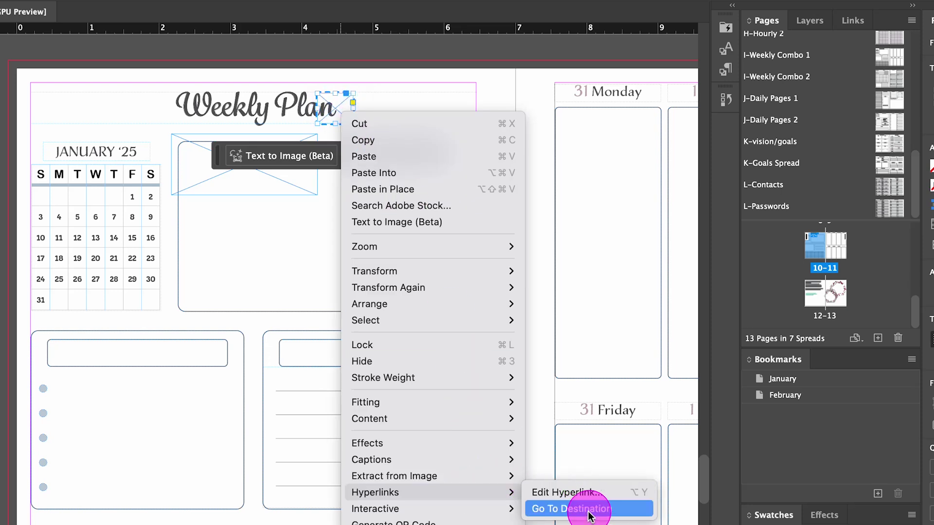
click(589, 493)
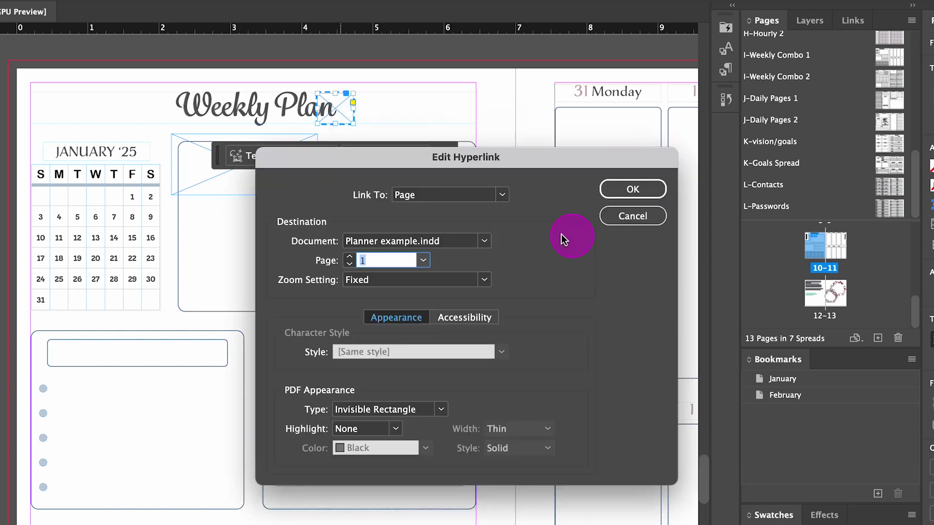
click(628, 206)
right_click(330, 114)
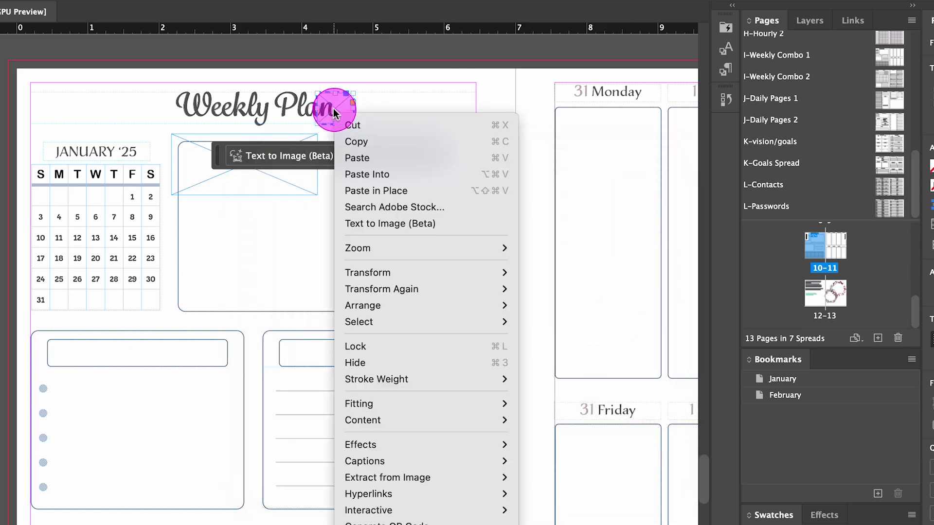
mouse_move(442, 494)
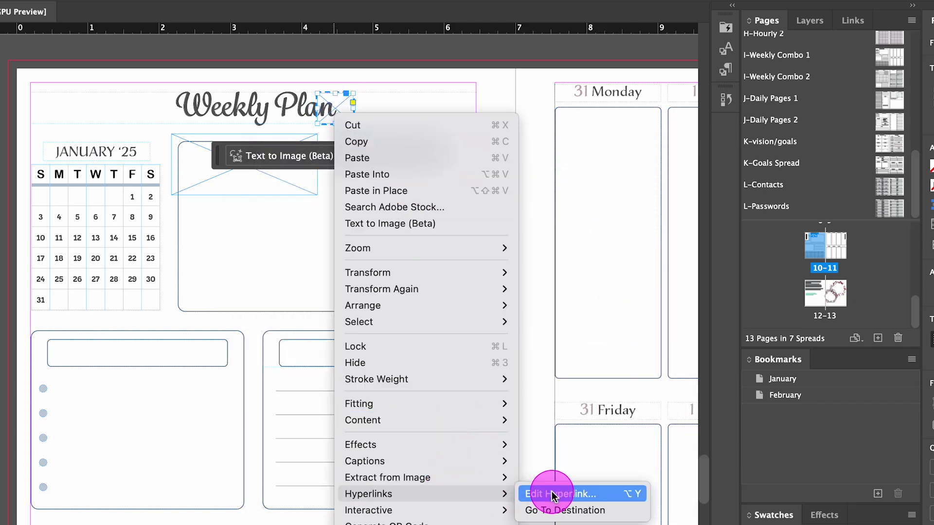
click(555, 507)
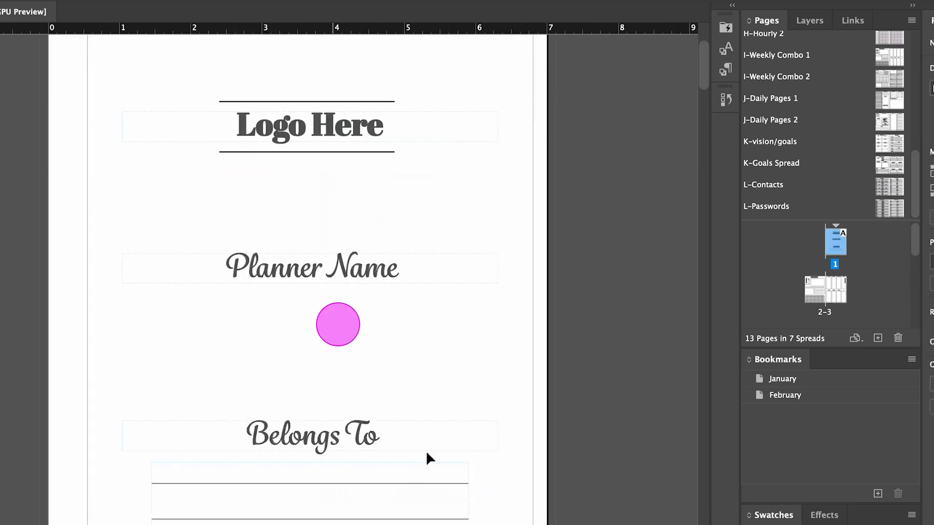
Step: Back on spread 10–11, nudge the small linked frame slightly left beside 'Plan' and preview
click(838, 269)
drag(836, 267, 828, 225)
double_click(840, 258)
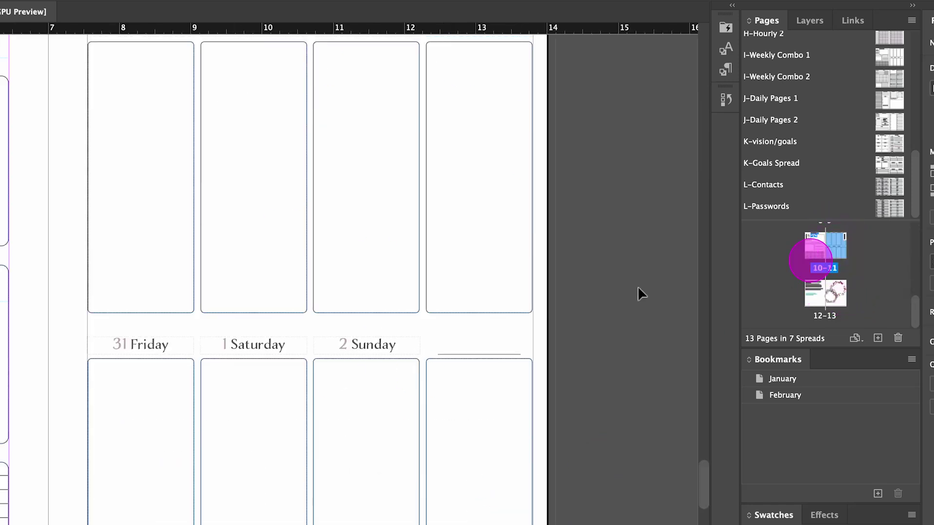
scroll(192, 357, up, 3)
scroll(192, 357, down, 2)
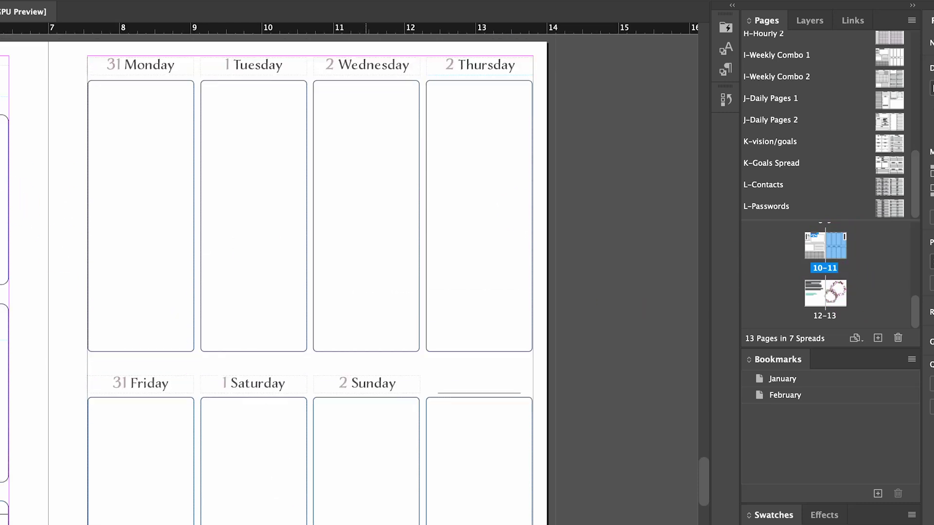
scroll(349, 272, left, 10)
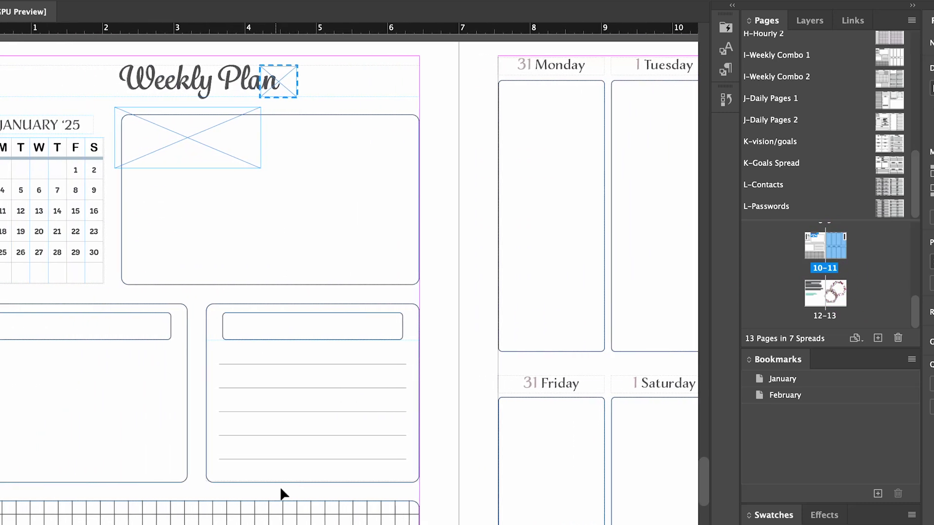
scroll(281, 494, up, 2)
click(287, 238)
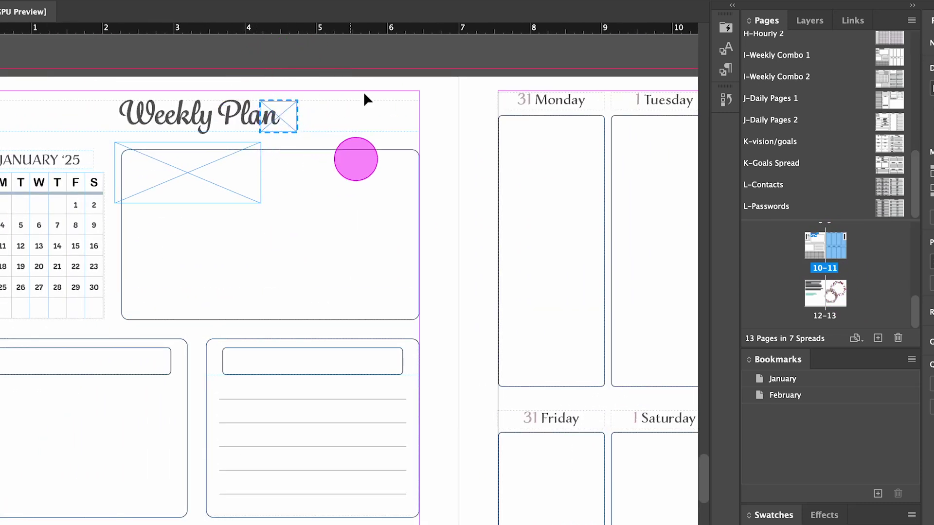
click(284, 114)
mouse_move(279, 112)
mouse_down()
mouse_move(348, 107)
mouse_move(341, 130)
mouse_move(289, 101)
mouse_move(336, 126)
mouse_move(275, 123)
mouse_up()
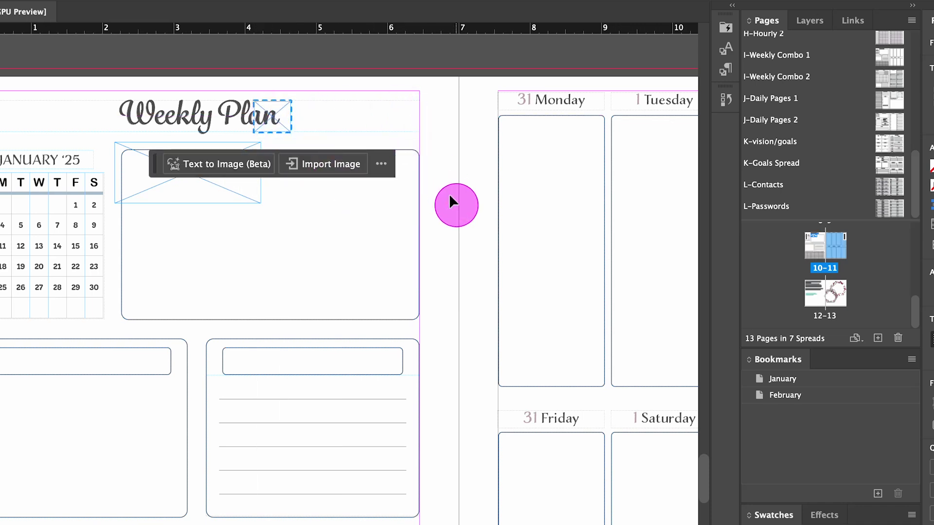
key(w)
key(w)
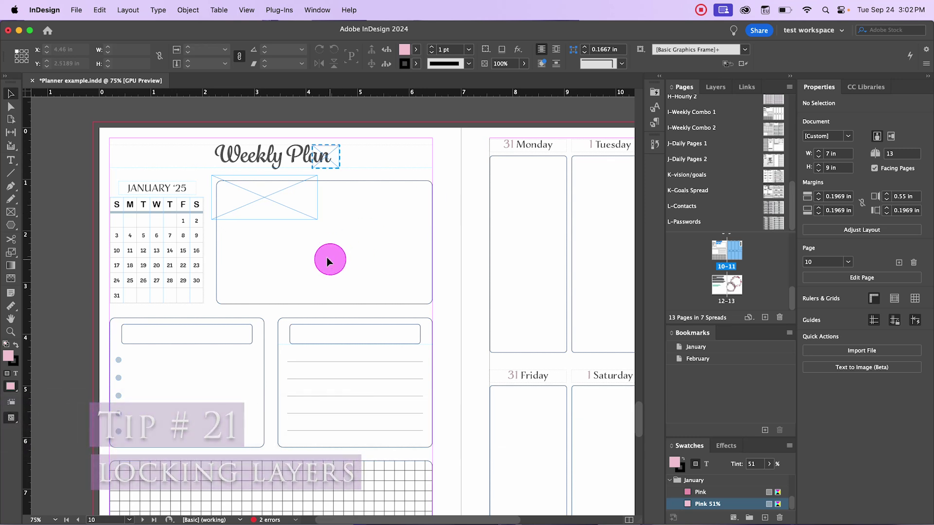
Step: Scroll through the pages and open the J-Daily Pages 2 parent spread
scroll(369, 287, up, 15)
scroll(369, 287, down, 3)
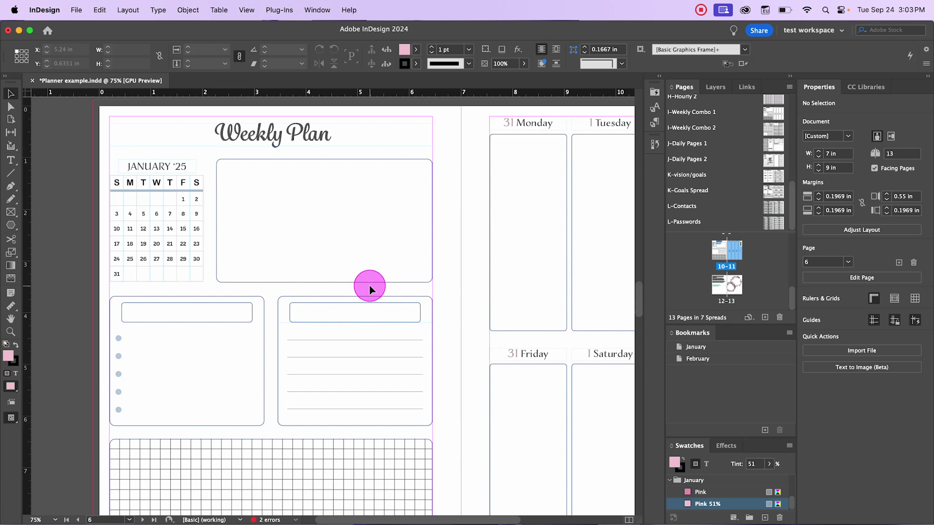
scroll(369, 285, up, 7)
scroll(369, 285, down, 7)
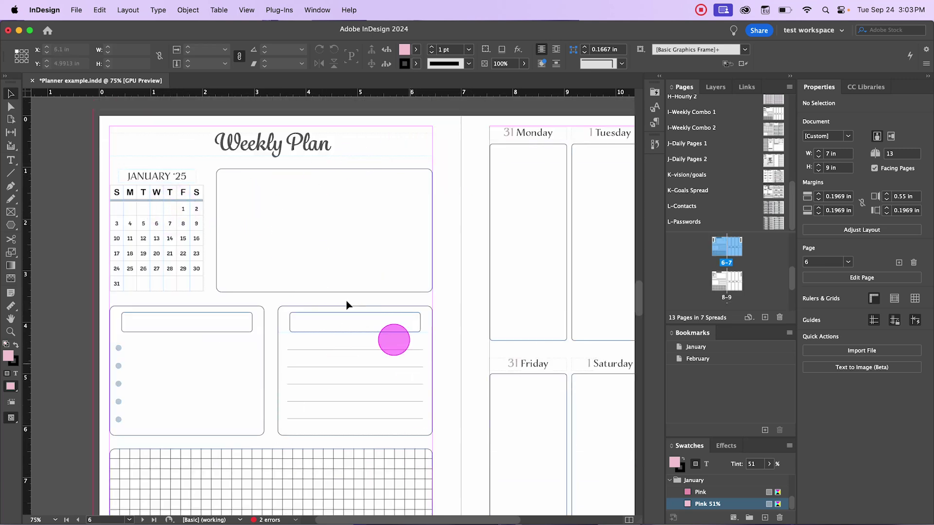
scroll(428, 396, down, 3)
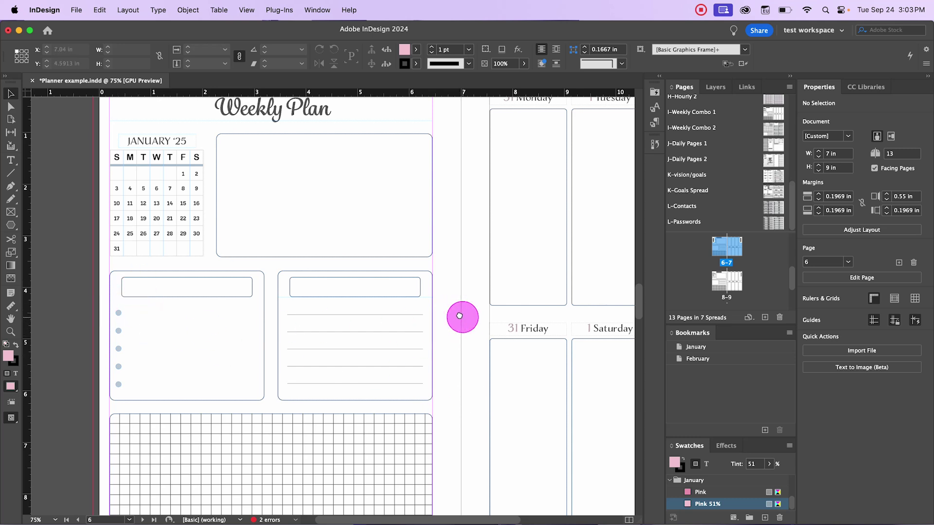
drag(458, 322, 377, 319)
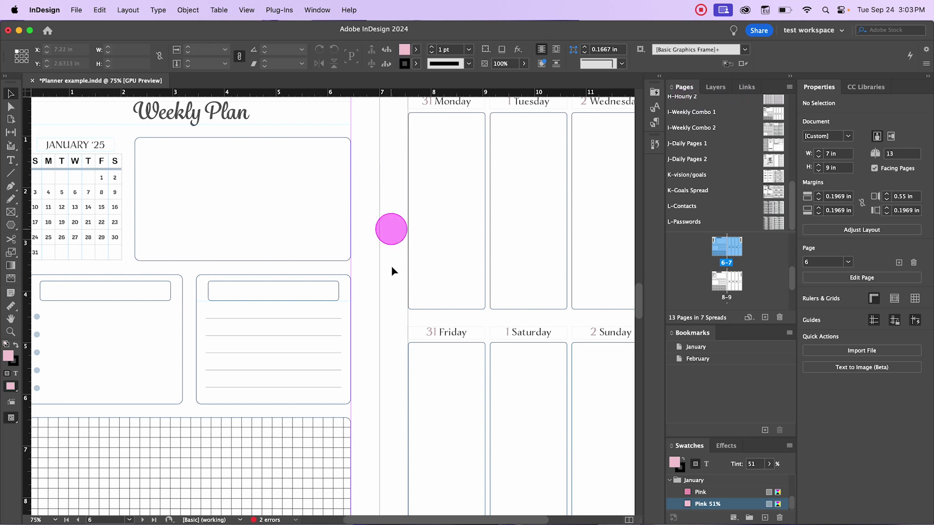
scroll(385, 260, up, 3)
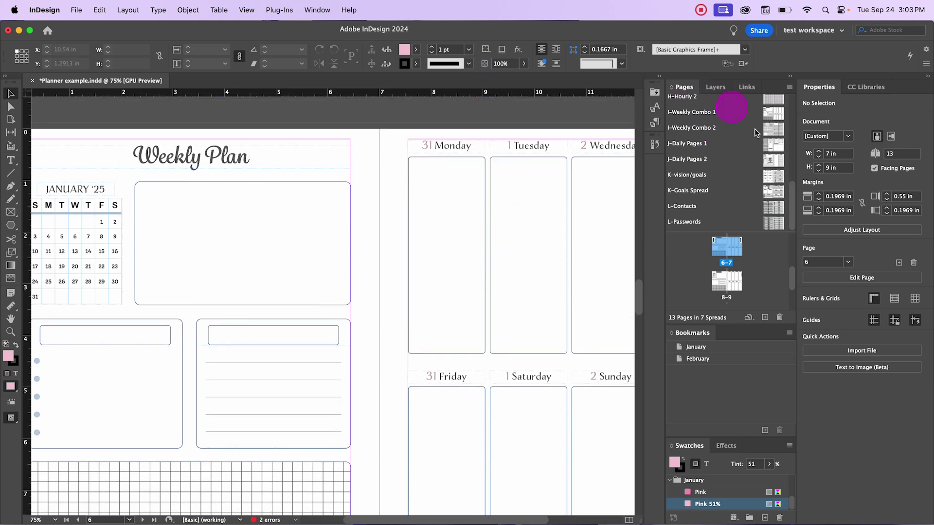
double_click(772, 161)
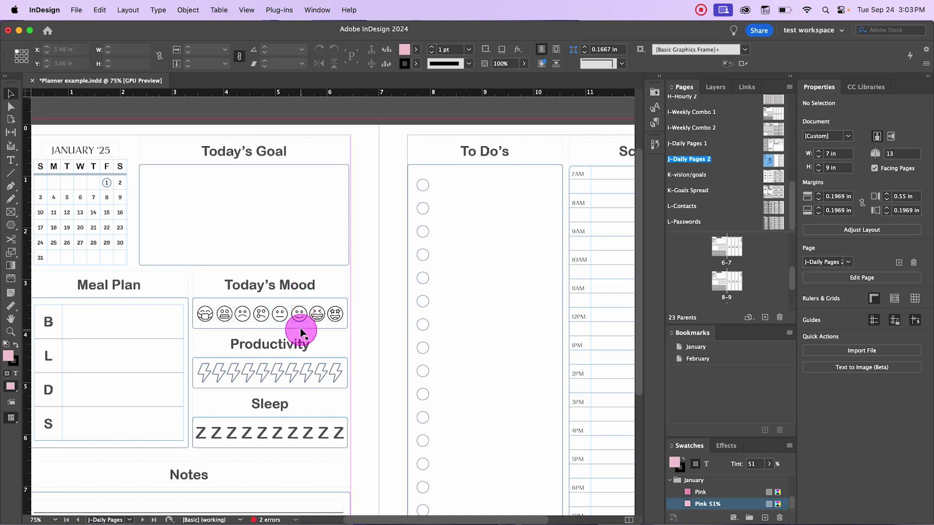
Step: Inspect the star-eyed and grimacing emoji images and the Today's Mood heading
click(334, 313)
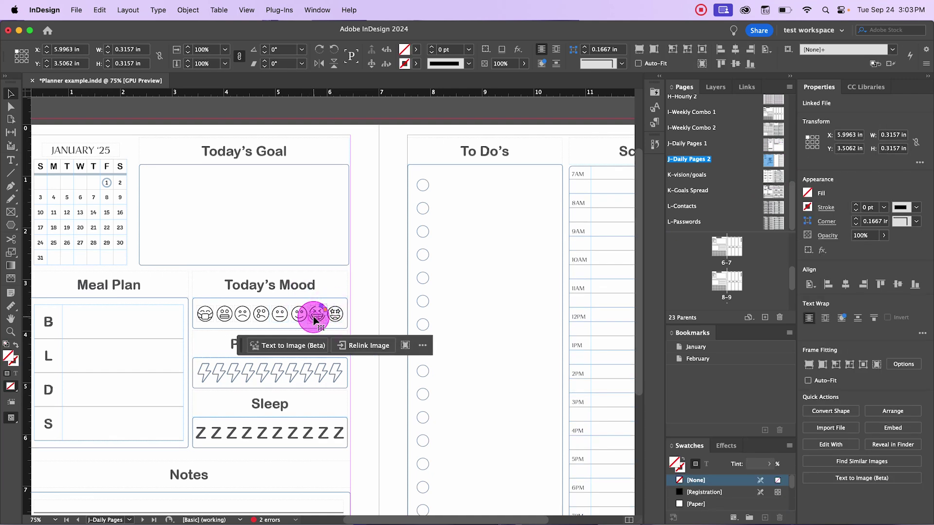
click(223, 313)
click(192, 273)
click(380, 307)
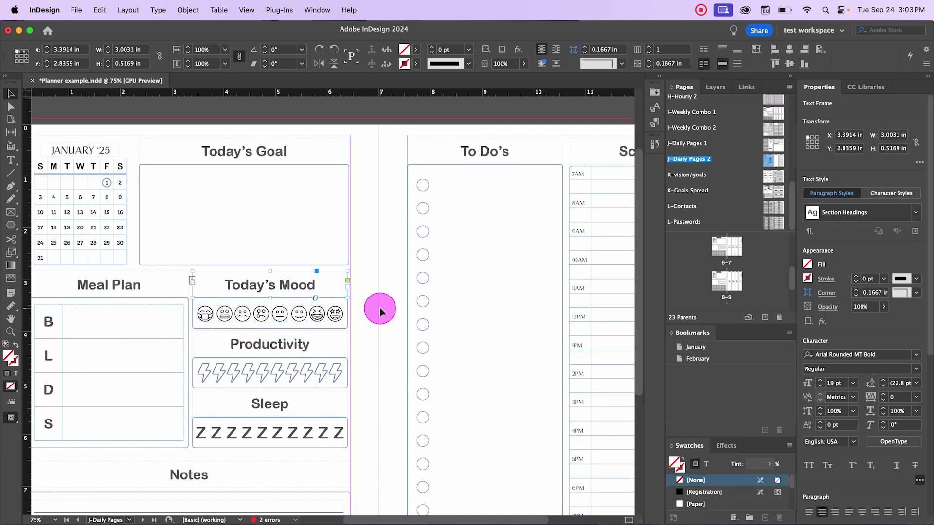
Step: Switch to the Essentials Classic workspace to show the Layers panel
click(716, 89)
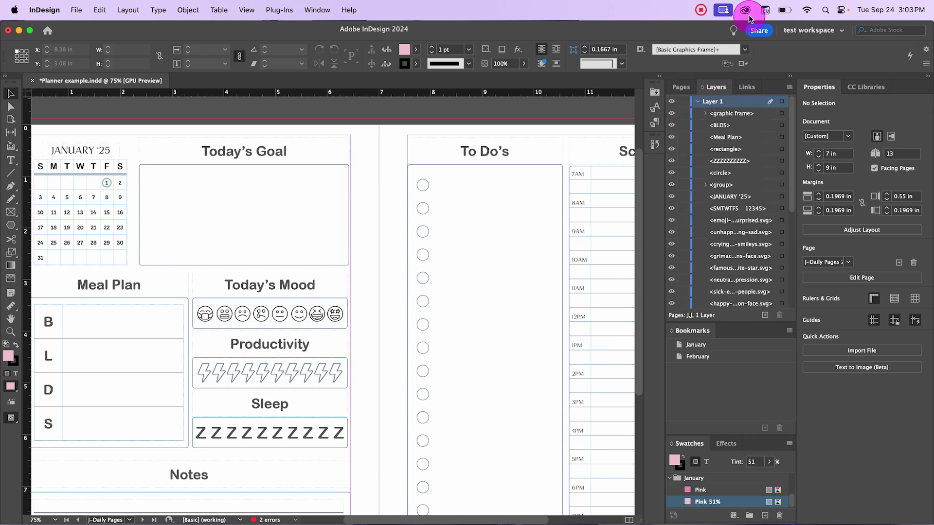
click(810, 31)
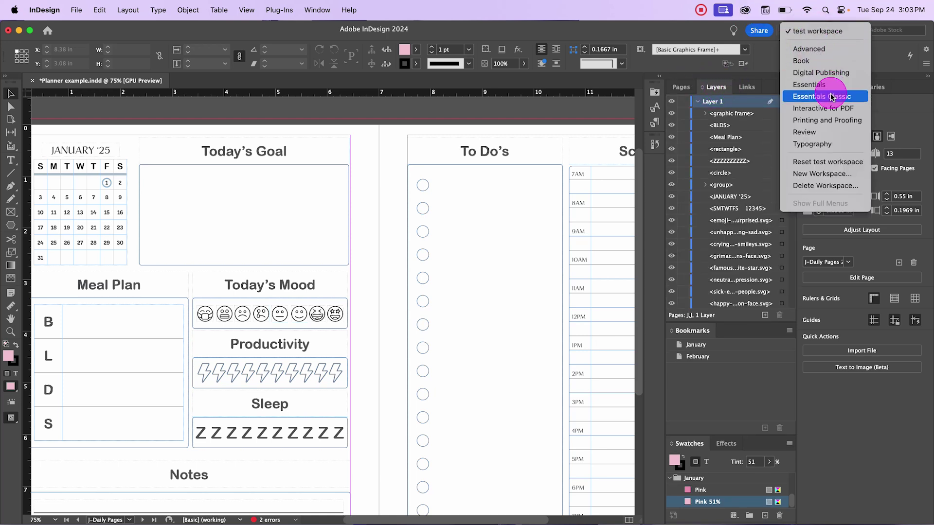
click(832, 101)
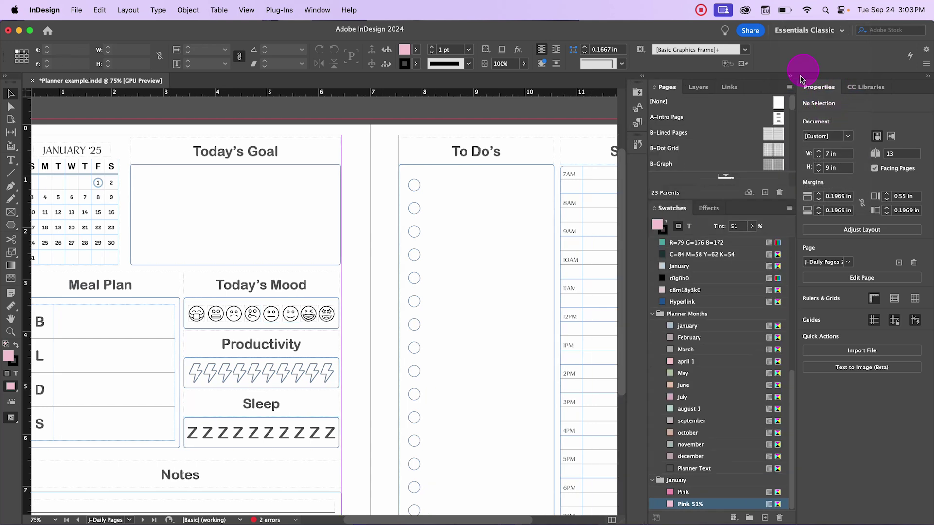
Step: Select the surprised emoji and lock it in the Layers panel
click(698, 88)
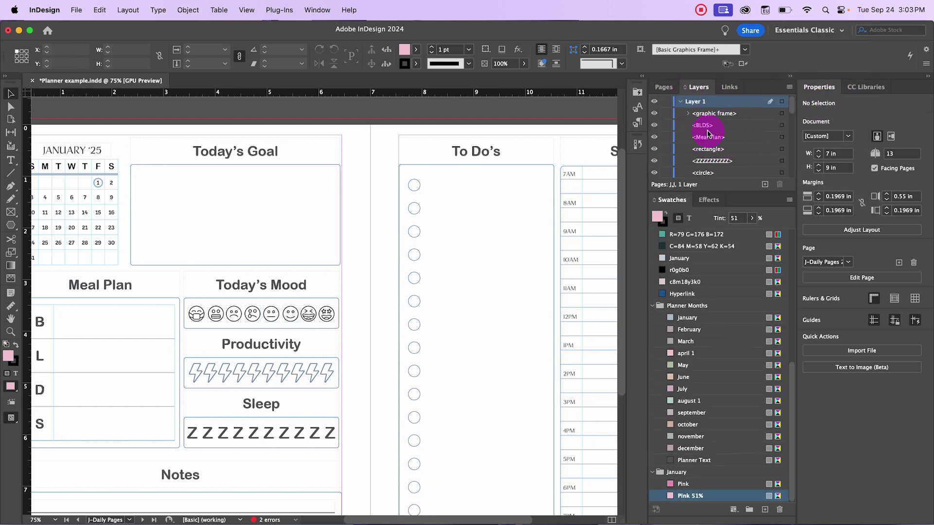
click(308, 314)
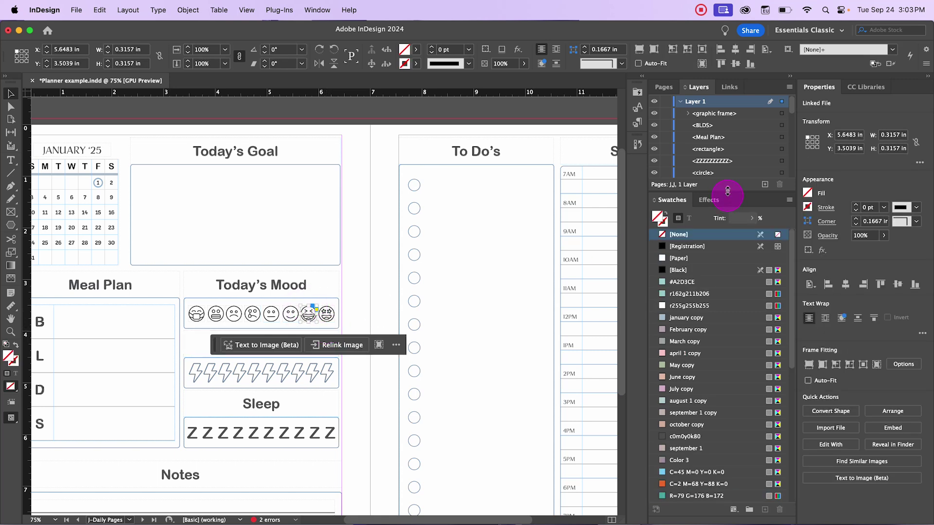
scroll(770, 131, down, 3)
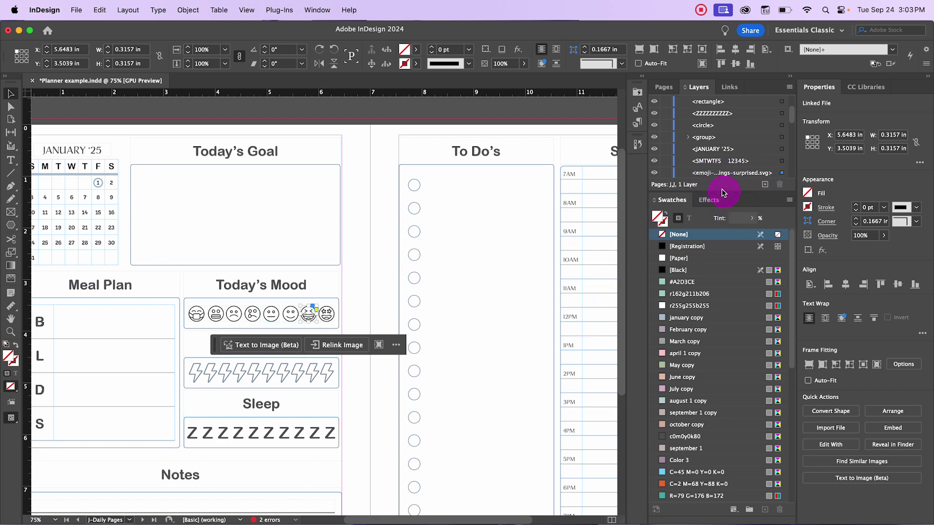
click(666, 173)
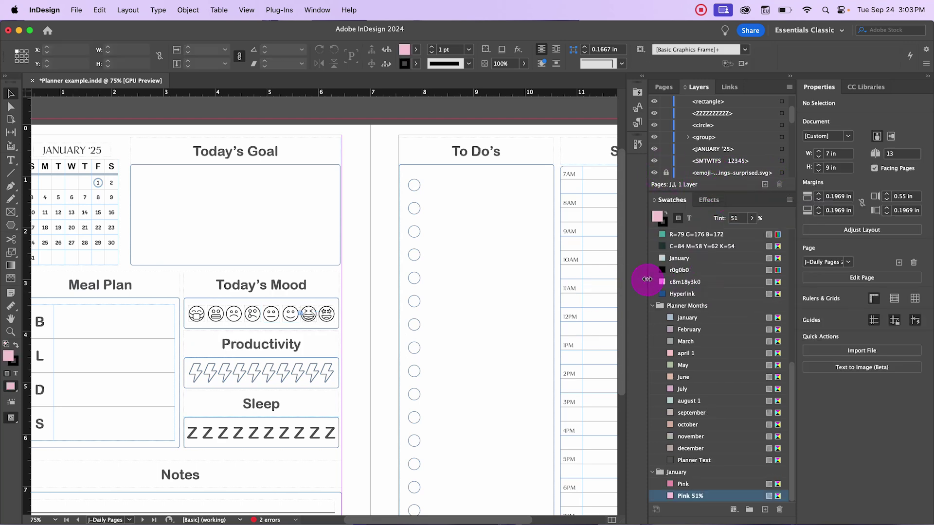
Step: Test whether the locked surprised emoji can still be moved or selected
drag(292, 309, 256, 320)
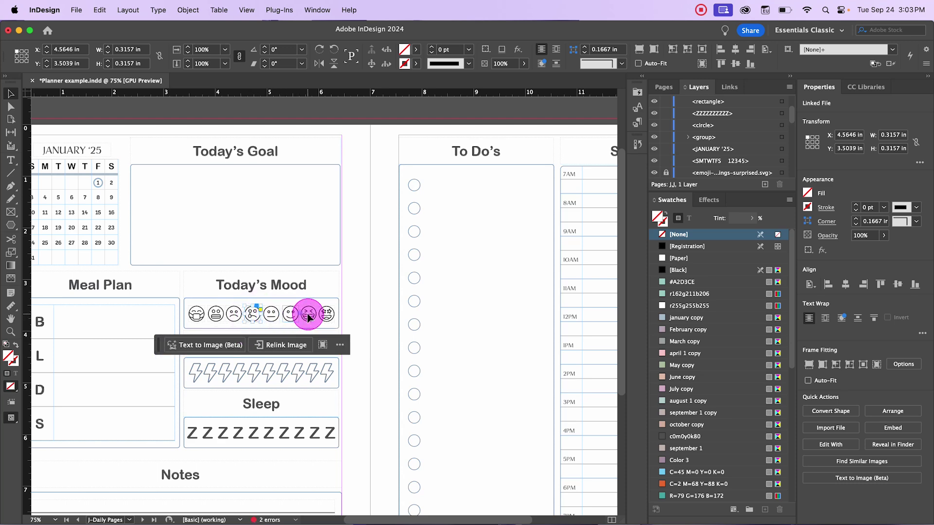
click(346, 317)
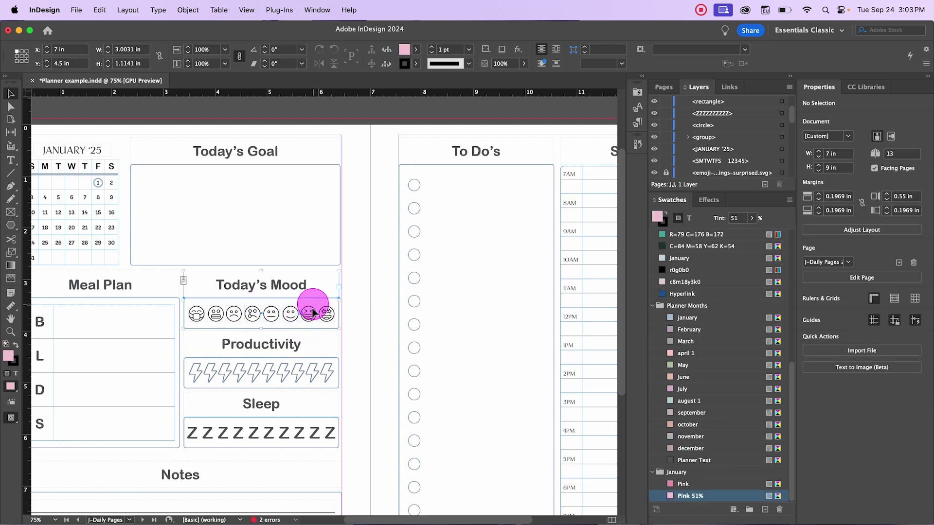
click(311, 316)
click(312, 317)
click(312, 313)
click(408, 321)
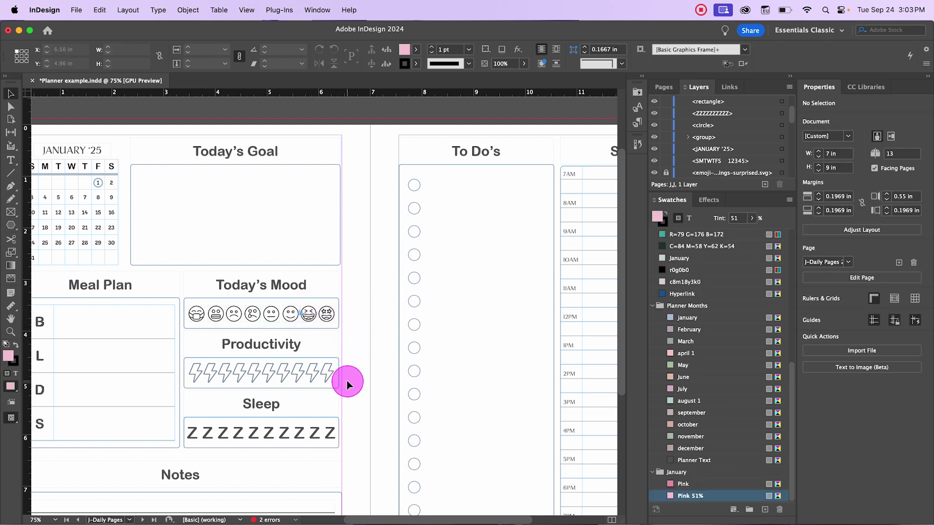
Step: Select the Productivity lightning-bolt frames and lock their group in Layers
click(191, 378)
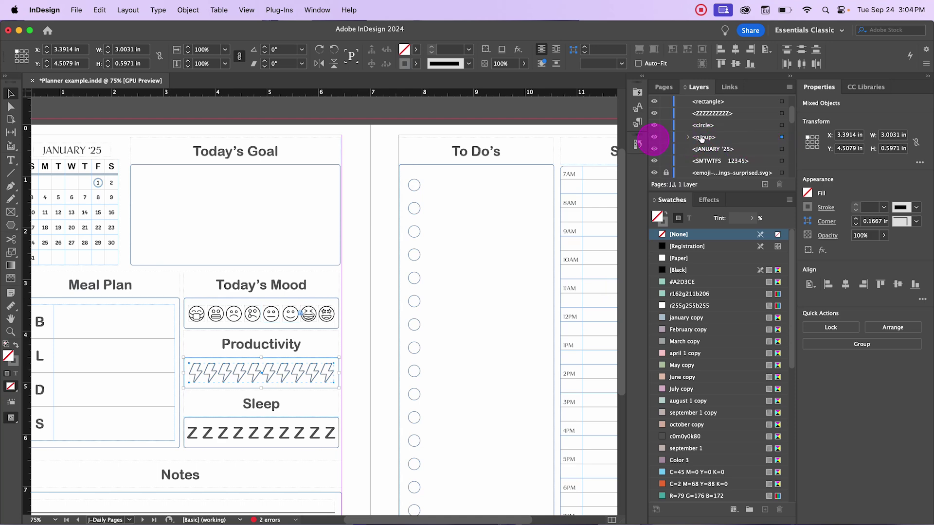
click(667, 138)
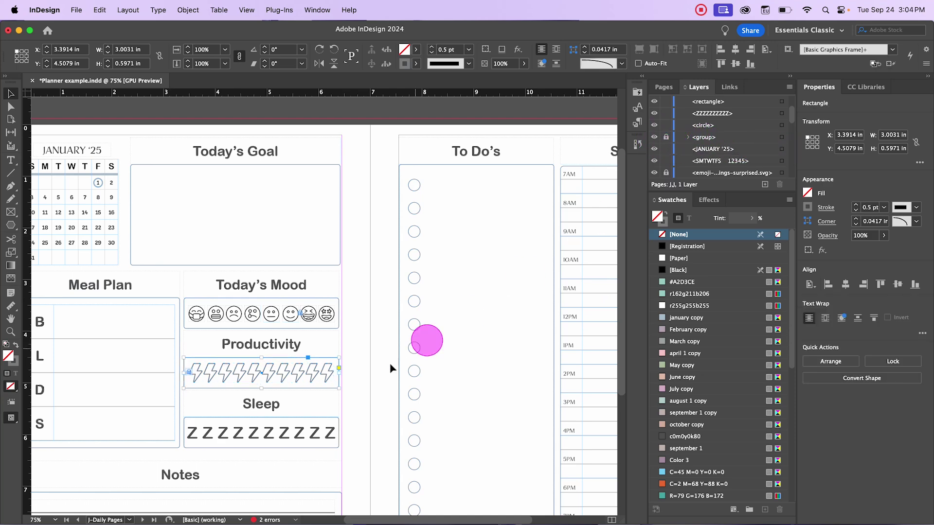
click(378, 375)
Step: Click the bolt frames and emoji to check the locked items can't be selected
click(311, 377)
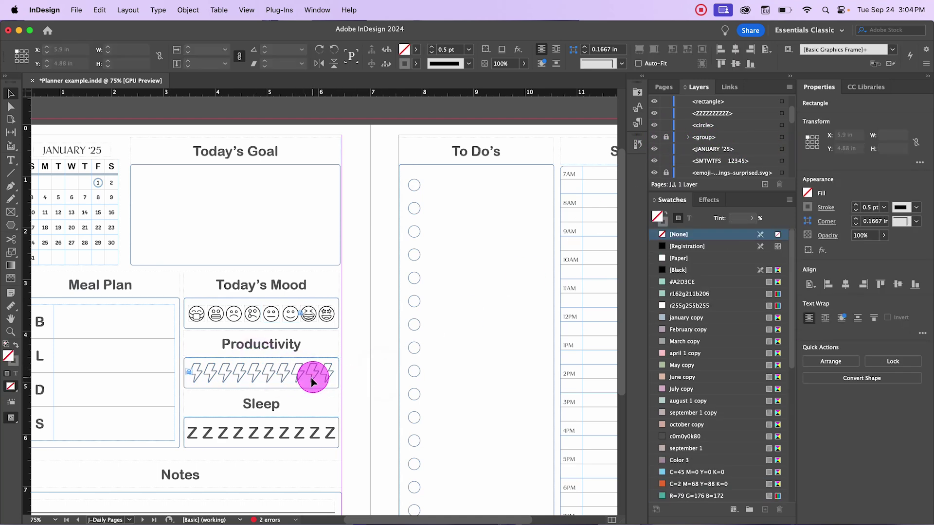
click(397, 395)
click(298, 375)
click(360, 369)
click(305, 377)
click(384, 353)
click(298, 318)
click(323, 348)
click(286, 372)
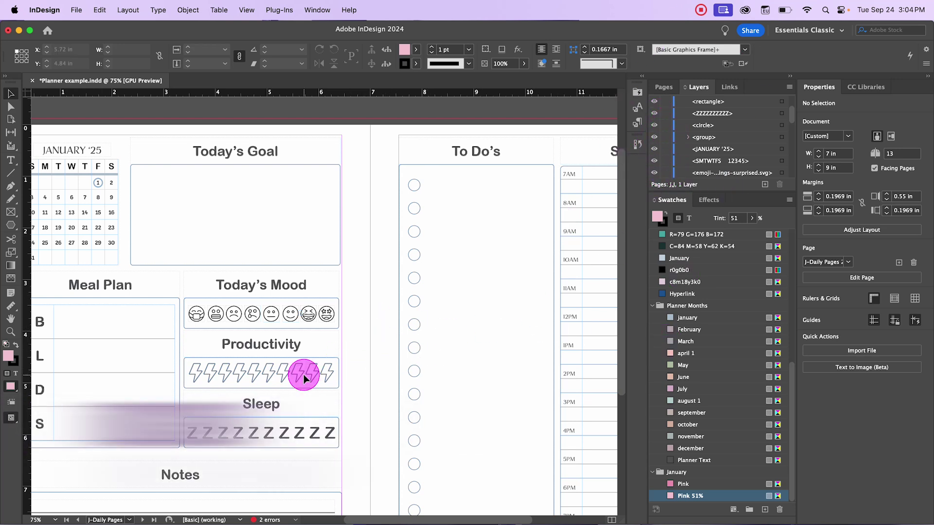
Step: Navigate to the Weekly Plan spread 2-3
scroll(309, 325, up, 3)
scroll(311, 335, down, 3)
mouse_move(423, 515)
mouse_down()
mouse_move(376, 521)
mouse_move(423, 518)
mouse_up()
click(102, 133)
click(136, 175)
click(51, 208)
click(117, 153)
click(397, 230)
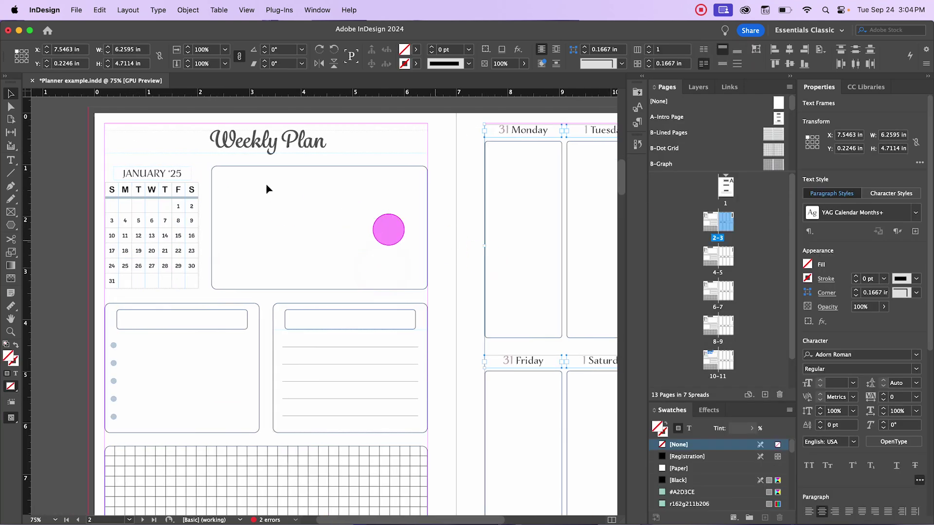
Step: Select the January '25 mini calendar and its parts on the page
click(172, 175)
click(152, 190)
click(223, 306)
click(250, 260)
click(168, 171)
click(146, 174)
click(149, 319)
click(380, 128)
click(323, 278)
click(204, 207)
Step: Replace JANUARY with 'February' in the mini calendar heading, then zoom out
double_click(146, 173)
click(163, 174)
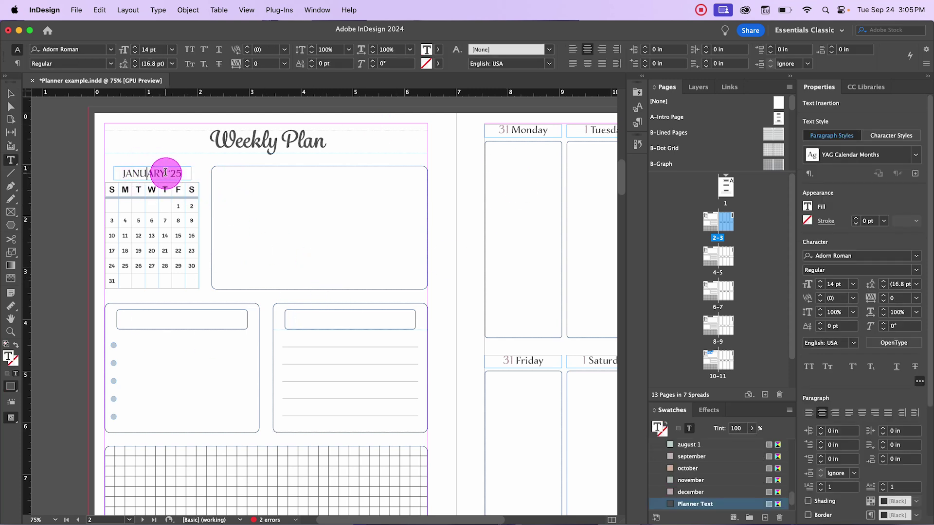
click(853, 128)
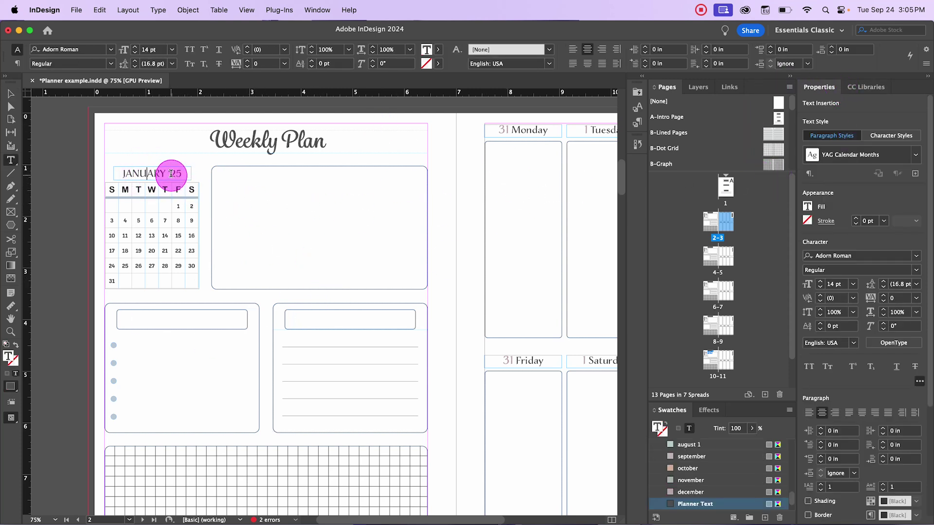
drag(167, 173, 122, 173)
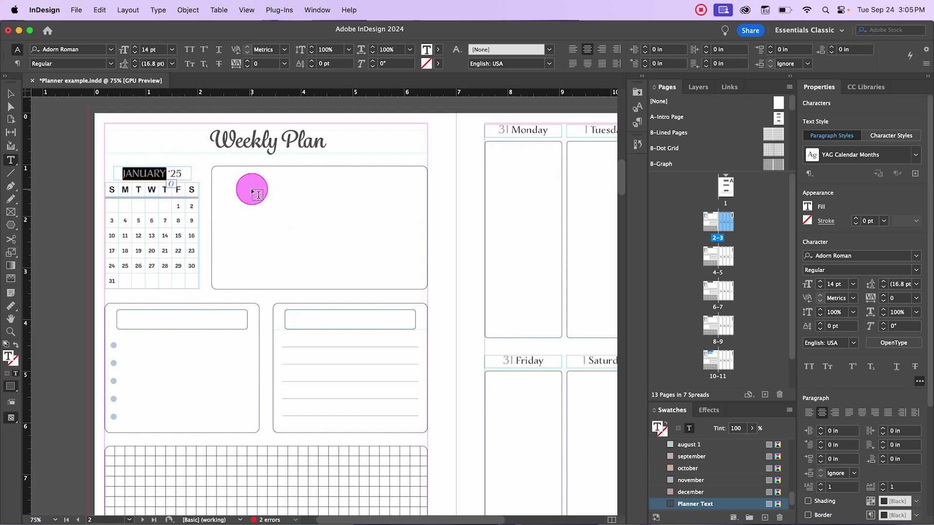
text(February)
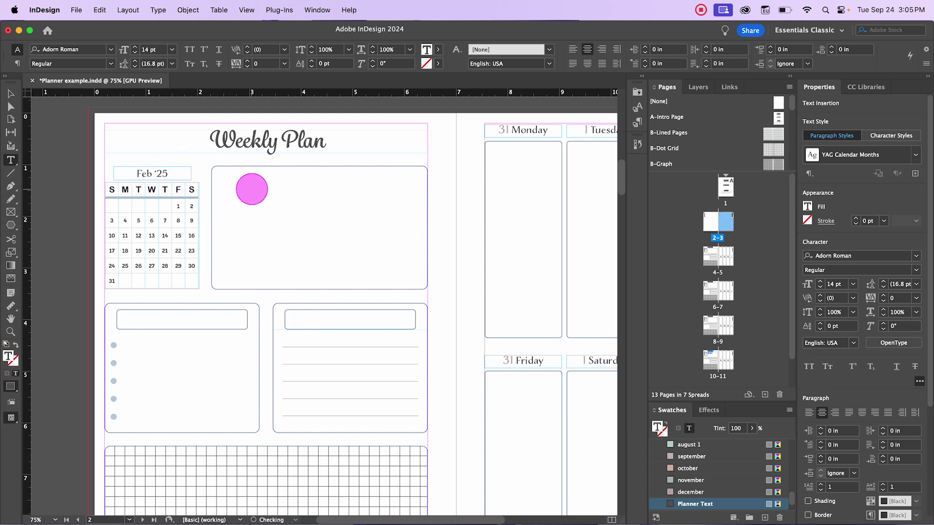
key(Escape)
click(252, 189)
key(cmd+minus)
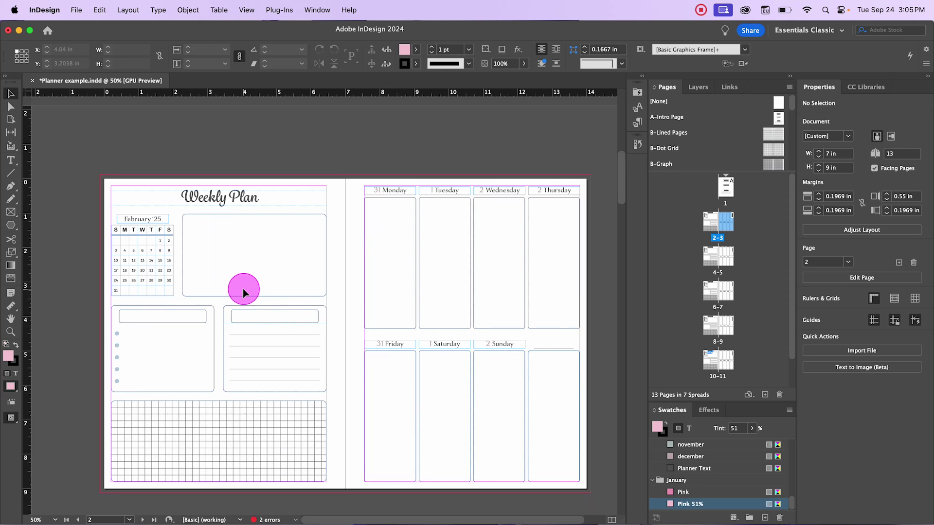
Step: Delete the January '25 mini calendar from the next Weekly Plan spread
scroll(243, 289, down, 5)
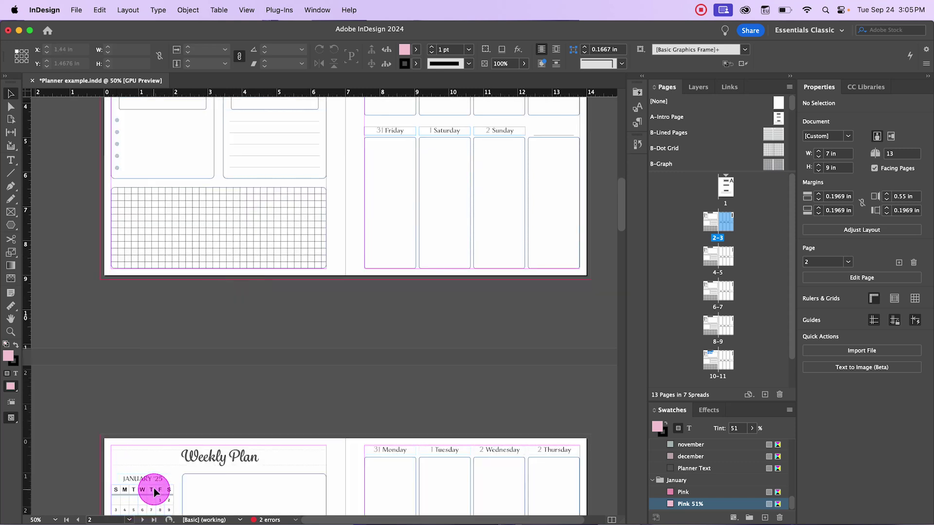
scroll(156, 469, up, 10)
scroll(152, 431, down, 5)
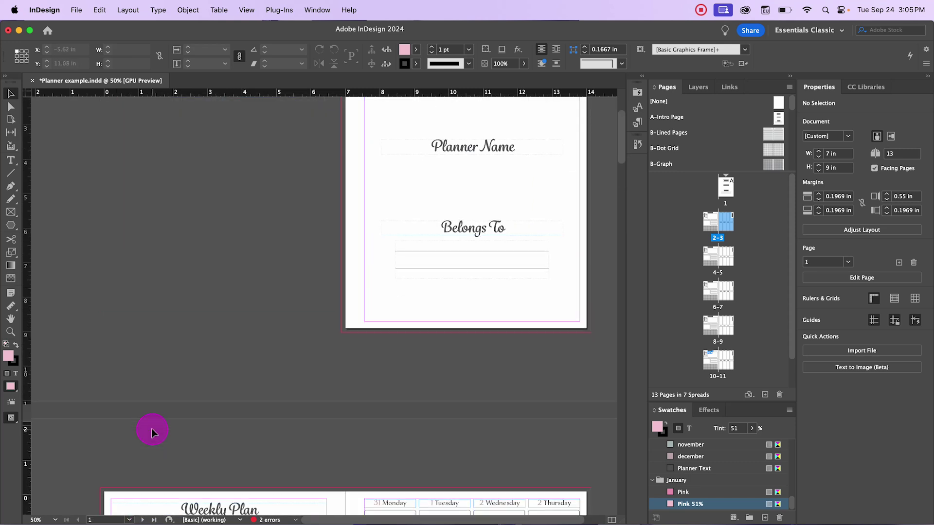
scroll(152, 429, down, 3)
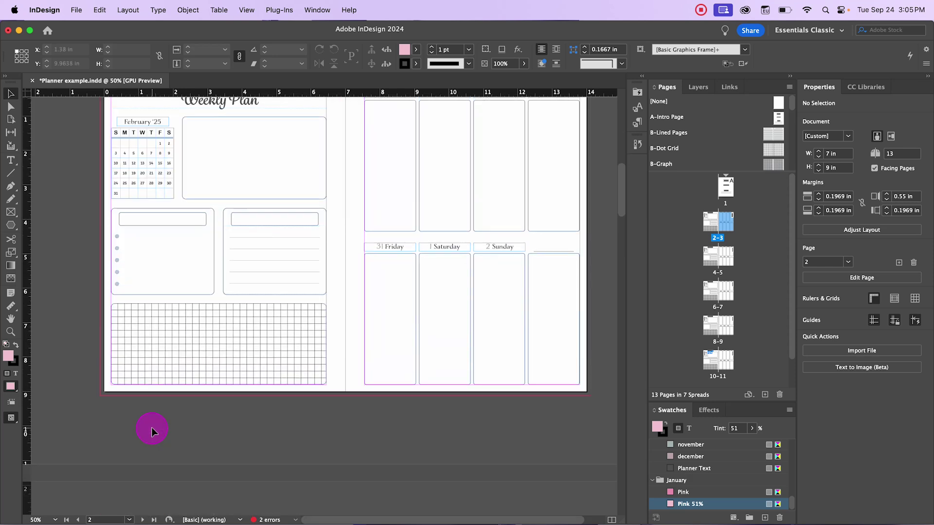
scroll(168, 407, down, 6)
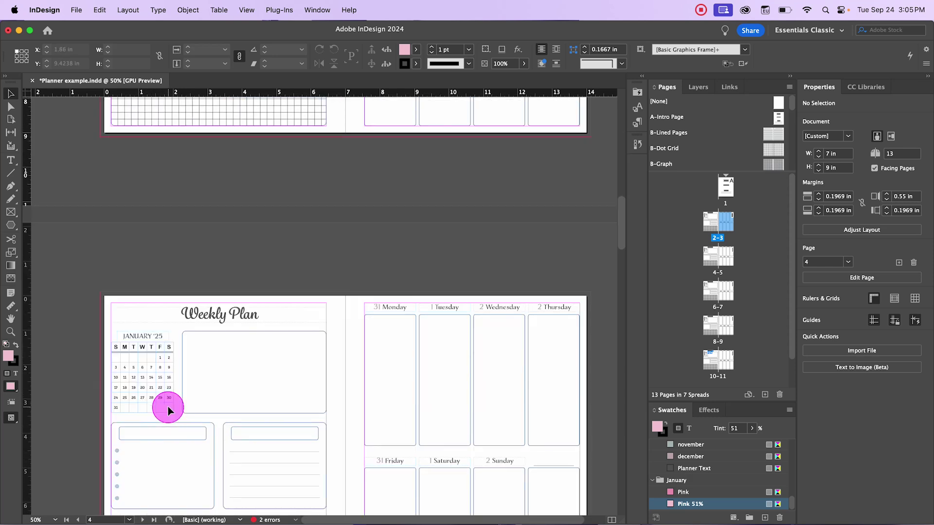
click(152, 342)
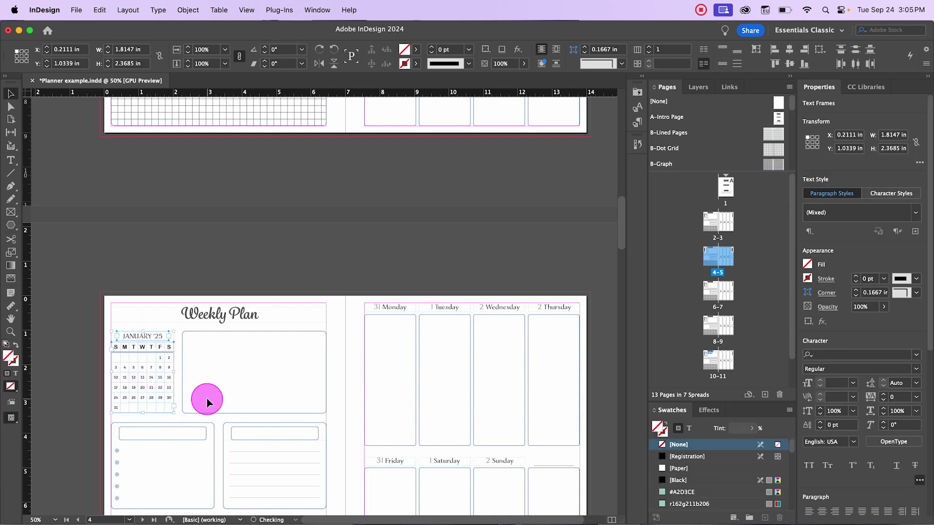
key(Delete)
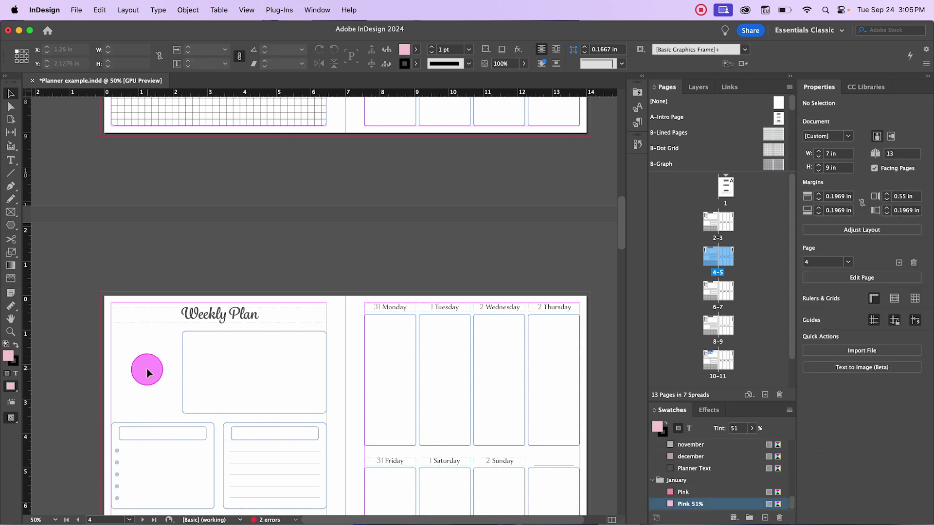
Step: Check the February '25 mini calendar on page 2, then clear the selection
scroll(145, 378, up, 8)
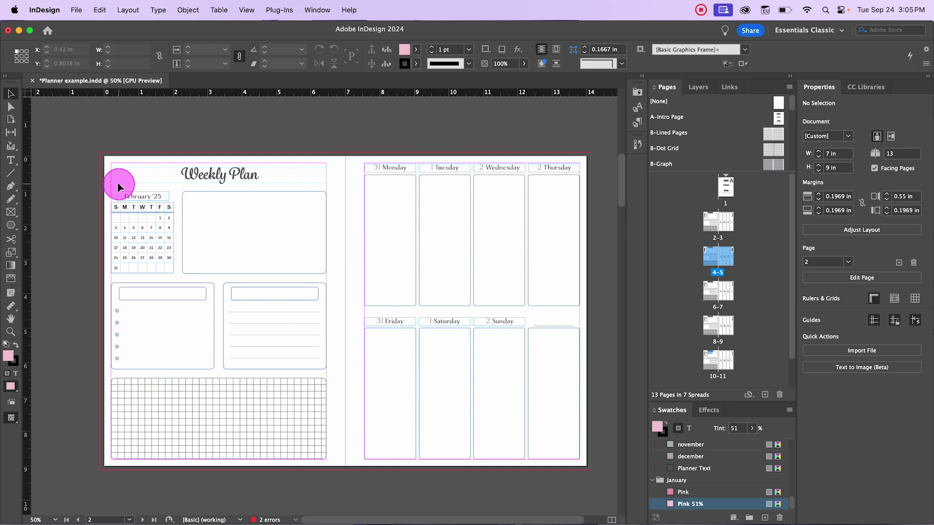
click(157, 238)
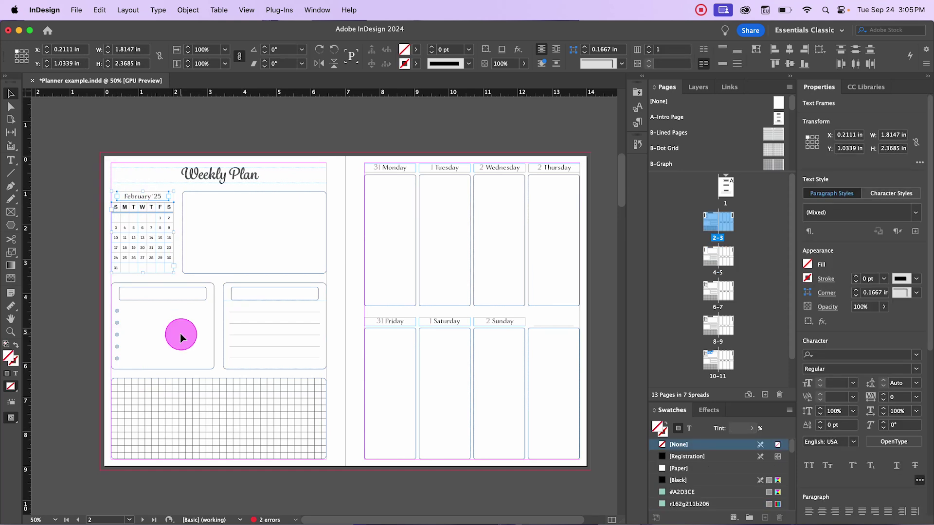
scroll(142, 297, down, 7)
scroll(142, 298, down, 3)
click(144, 294)
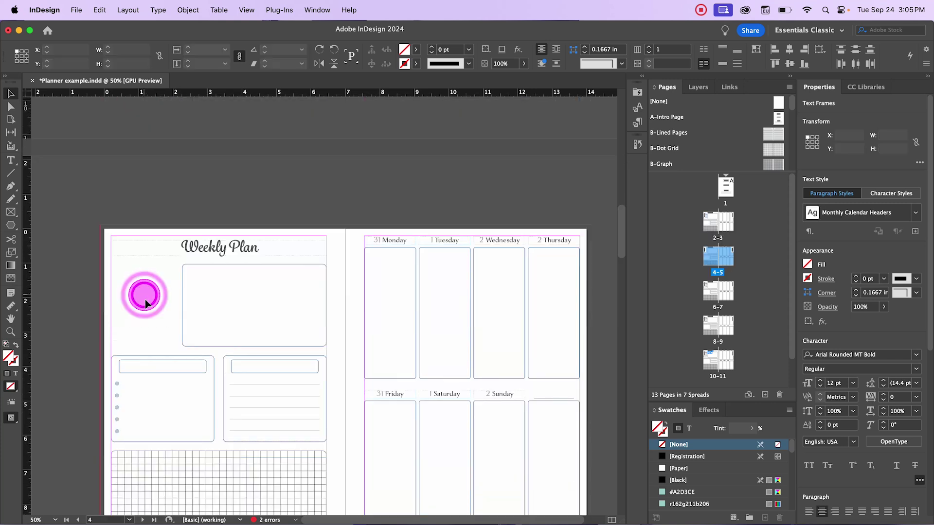
click(337, 300)
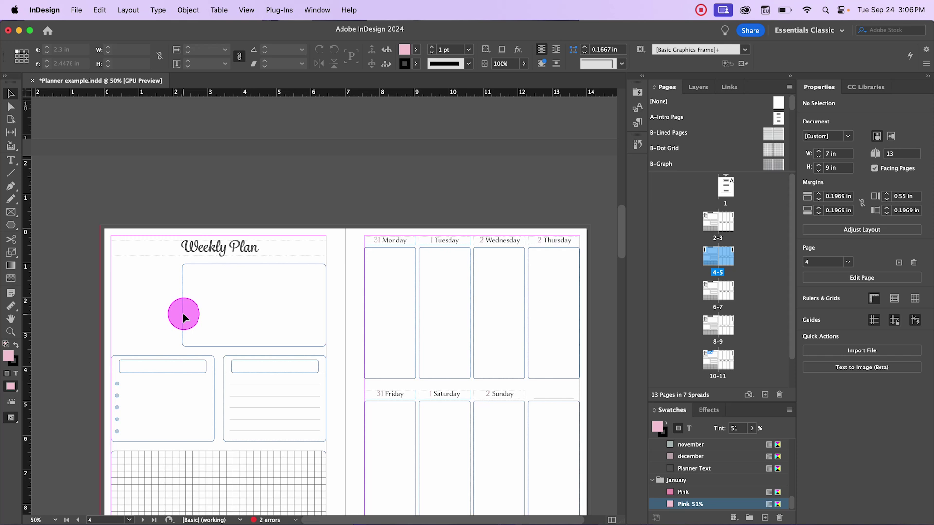
Step: Paste the February '25 mini calendar onto the Weekly Plan page, then scroll through the spreads
key(super+v)
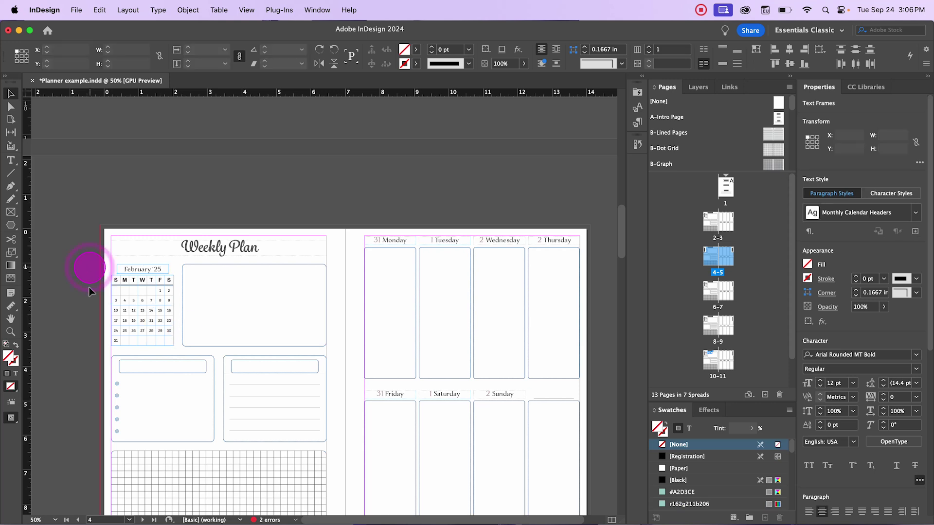
click(89, 266)
scroll(160, 334, up, 10)
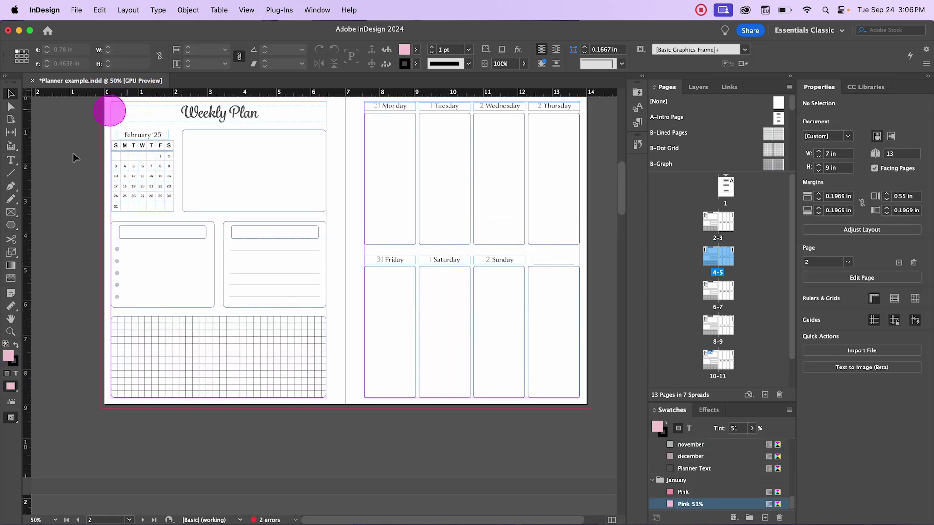
scroll(127, 313, down, 10)
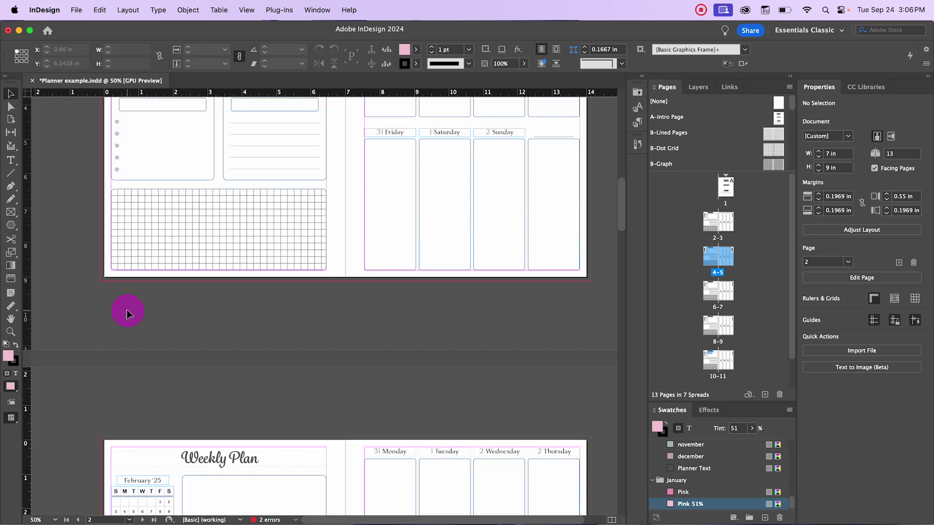
scroll(162, 267, up, 10)
scroll(163, 384, down, 8)
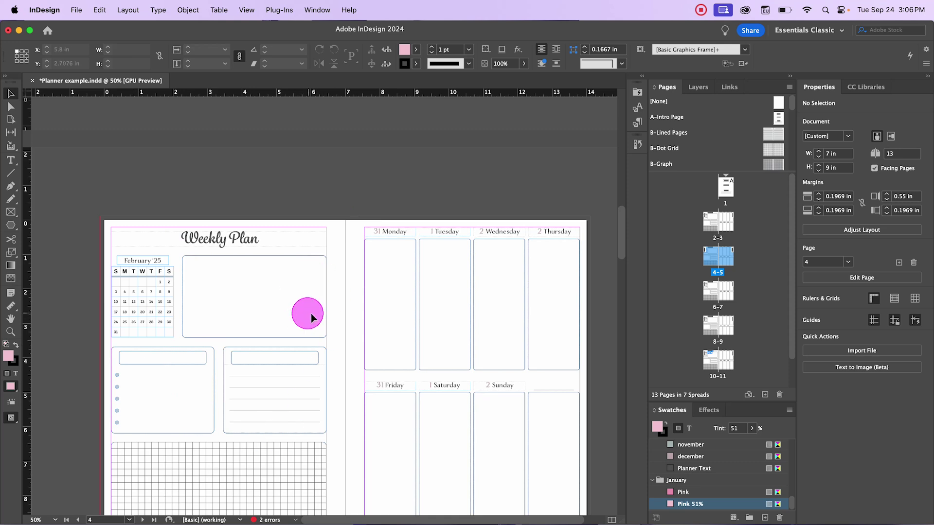
scroll(338, 331, down, 15)
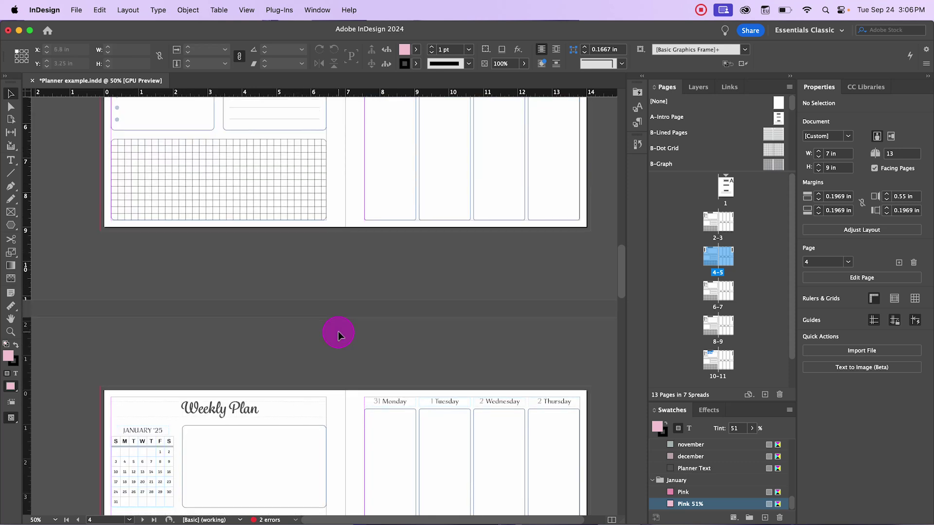
scroll(337, 331, down, 5)
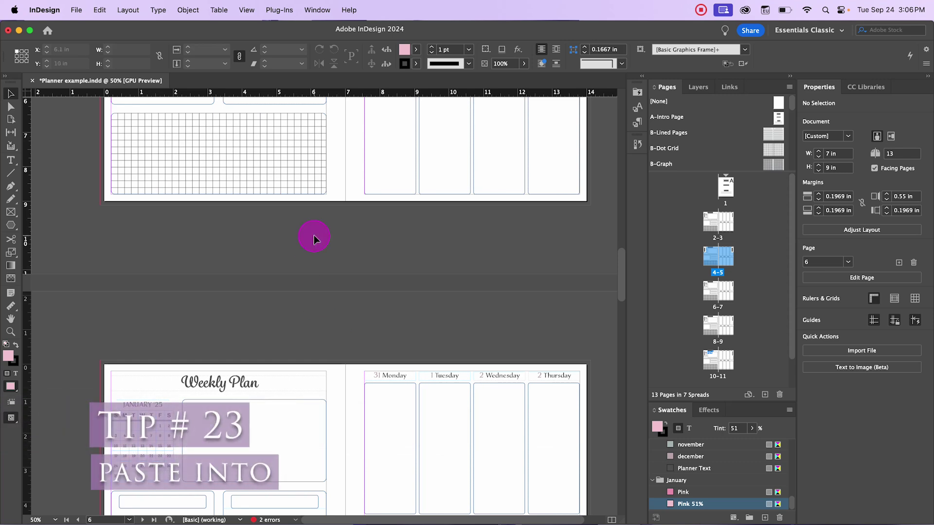
Step: On spread 12–13, move the floral hexagon frame below the wreath
scroll(306, 278, up, 10)
scroll(306, 277, up, 5)
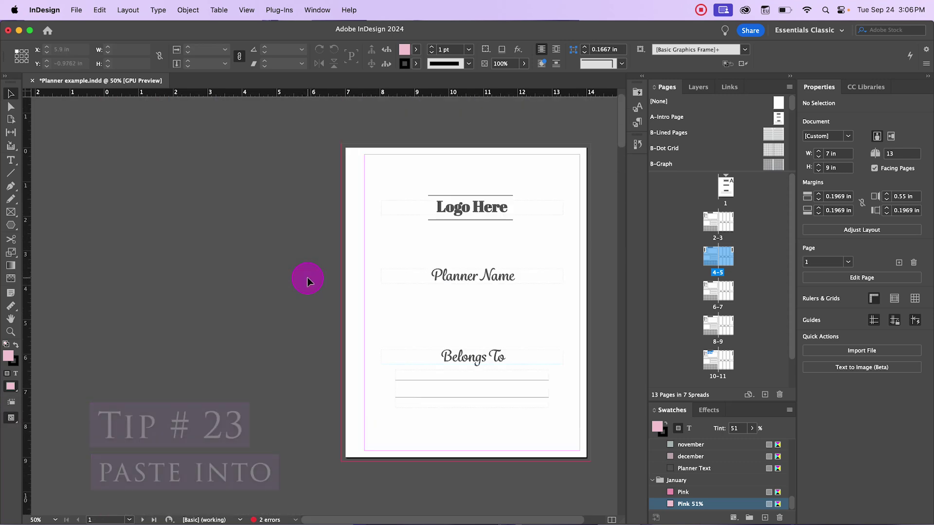
scroll(367, 271, down, 15)
scroll(370, 270, down, 20)
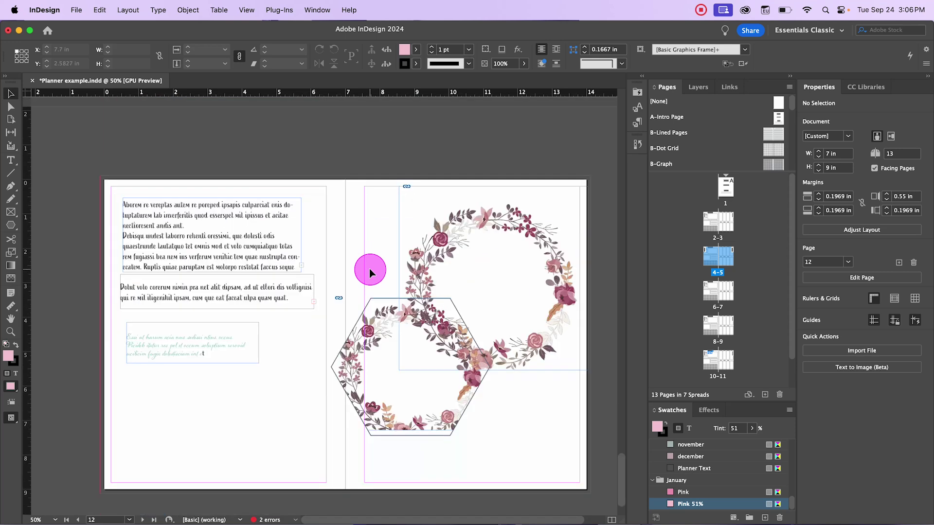
drag(407, 250, 409, 317)
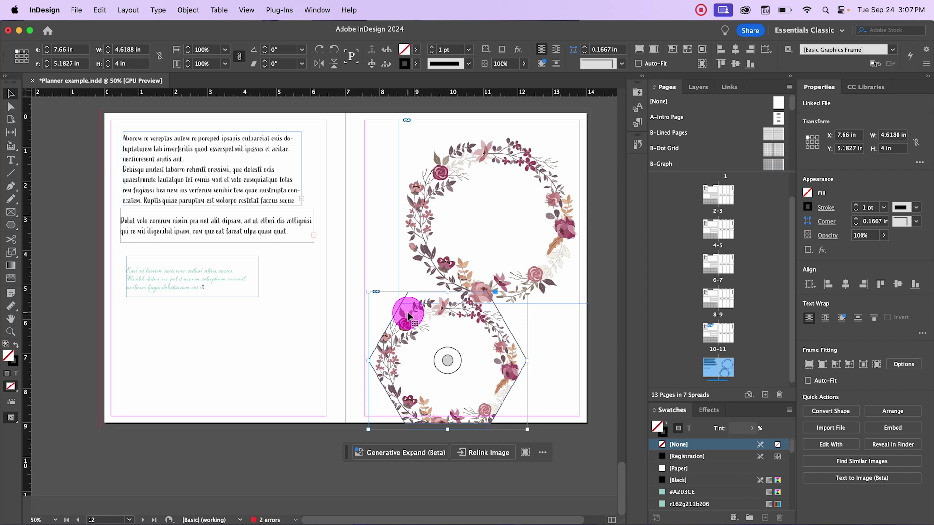
click(27, 225)
Step: Clear the sample text frames off left page 12
click(10, 226)
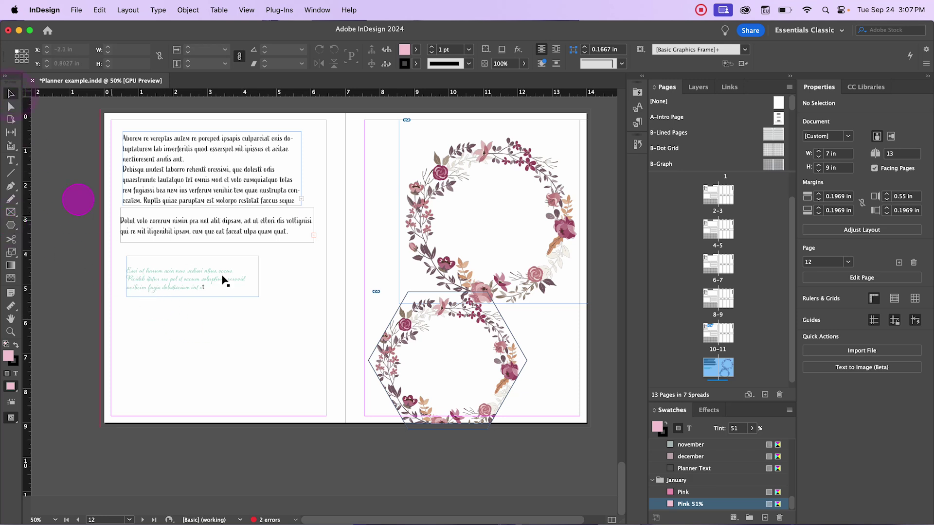
drag(200, 282, 222, 164)
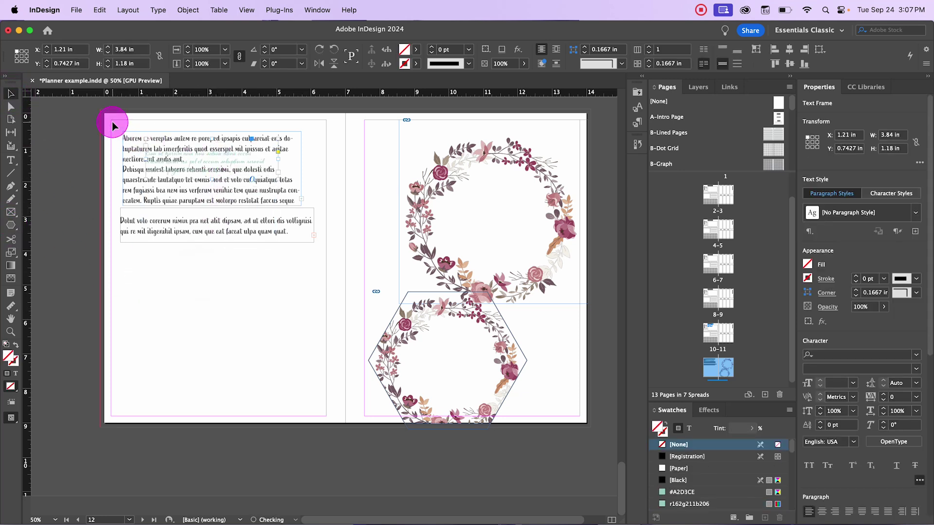
key(super+z)
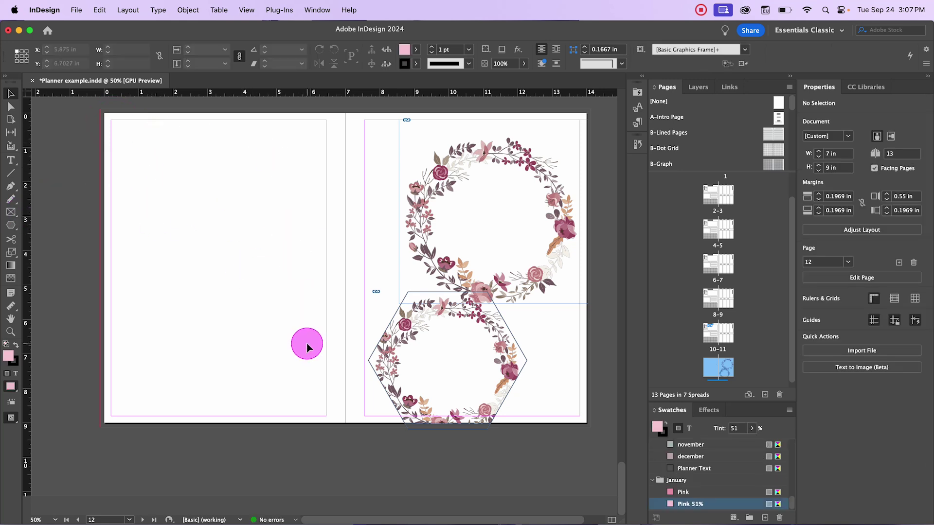
click(694, 225)
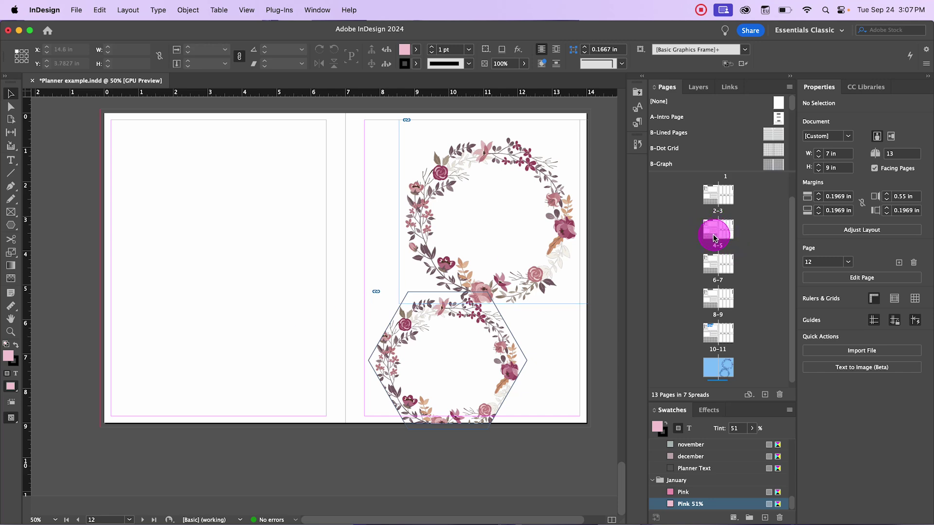
Step: Open the E-Monthly Dashboard parent, inspect its grid-paper frame, and zoom out to the January 2025 layout
double_click(713, 237)
double_click(194, 398)
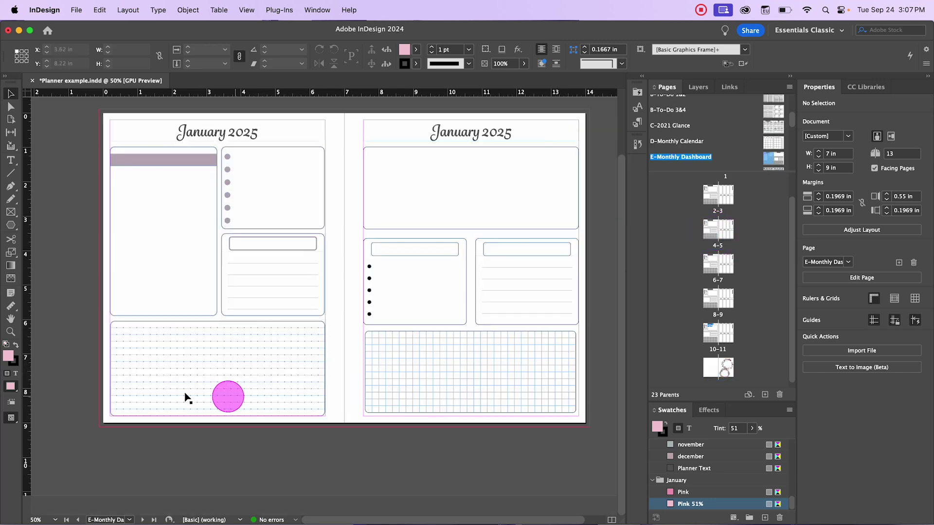
scroll(185, 389, up, 2)
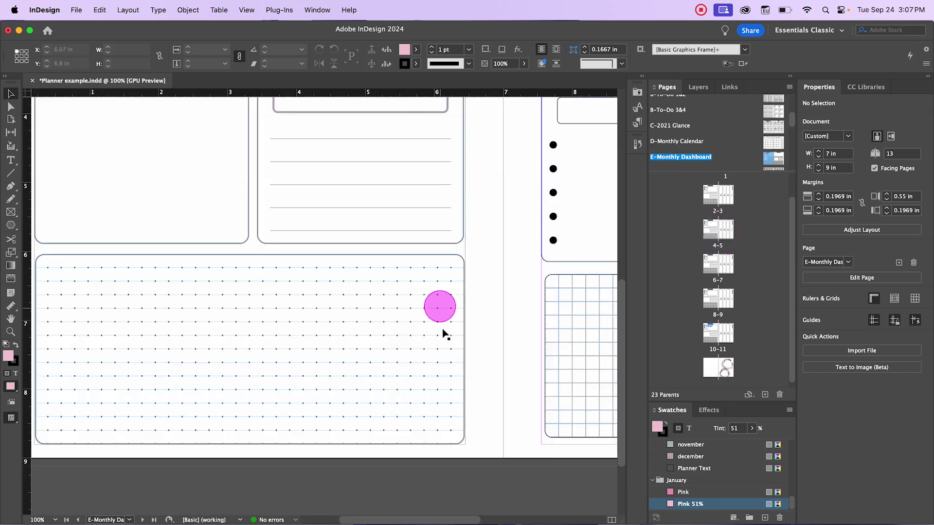
drag(509, 333, 117, 332)
click(262, 361)
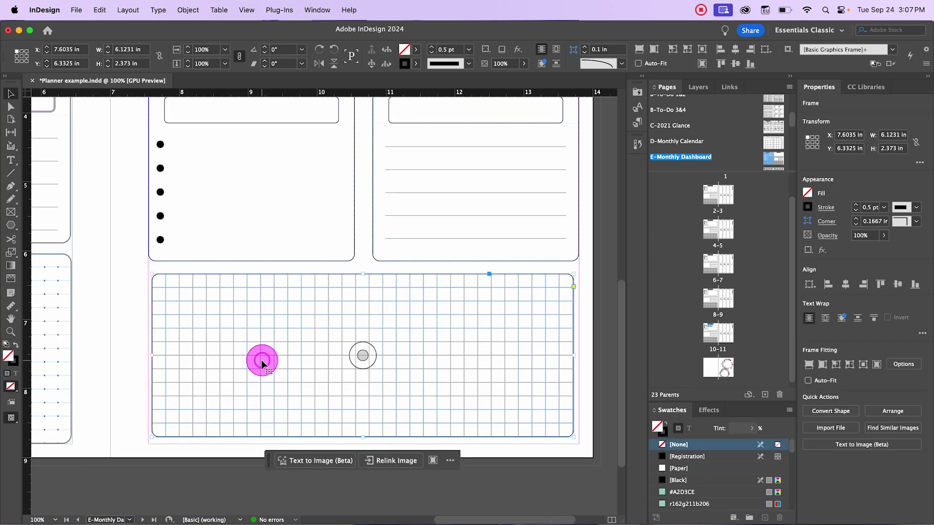
key(t)
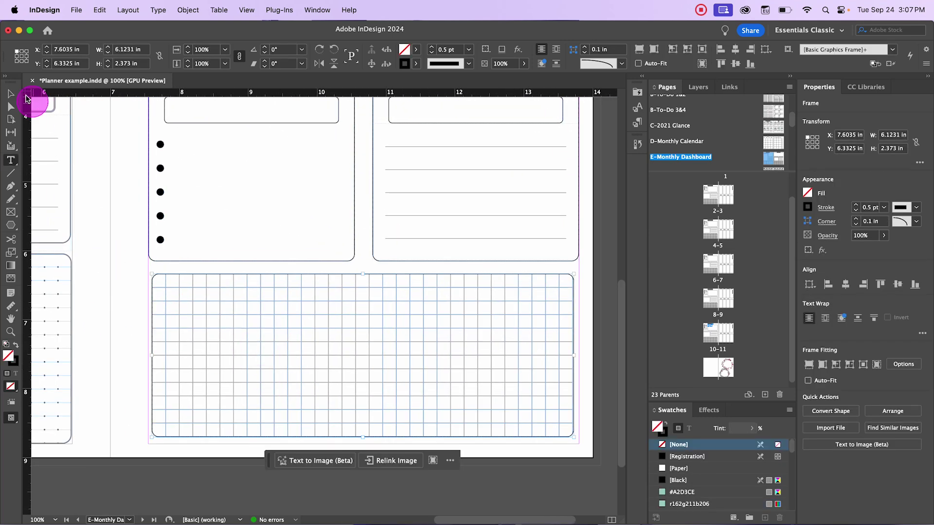
click(11, 93)
click(143, 284)
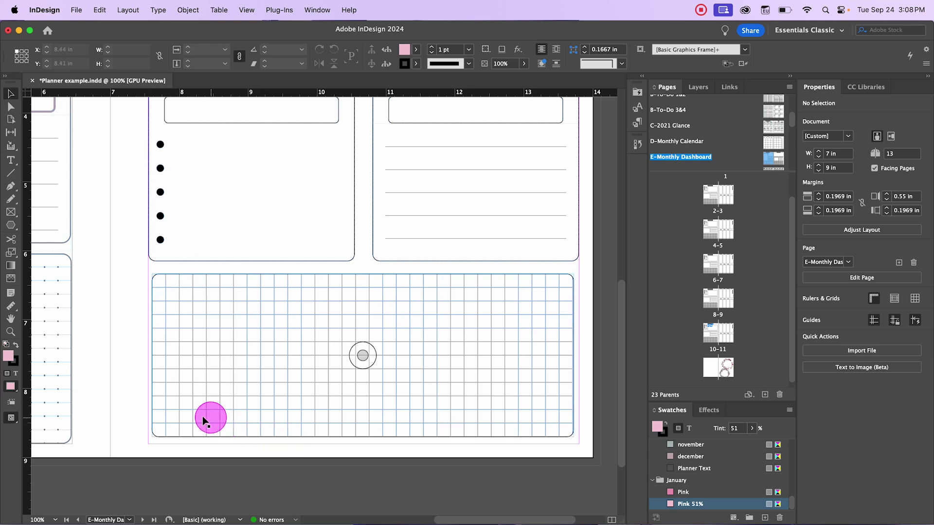
key(super+minus)
key(super+minus)
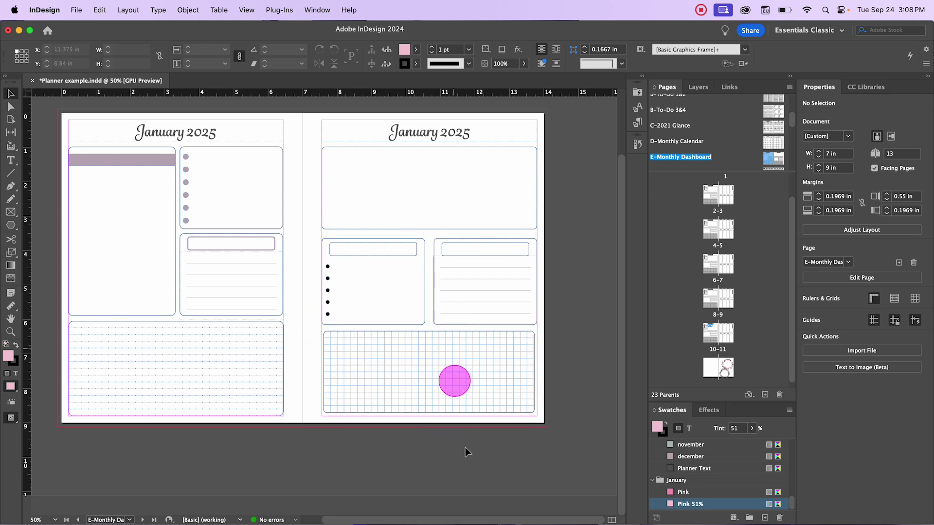
double_click(718, 298)
Step: Draw a 4 in circle on blank page 12 of spread 12–13
scroll(374, 316, down, 2)
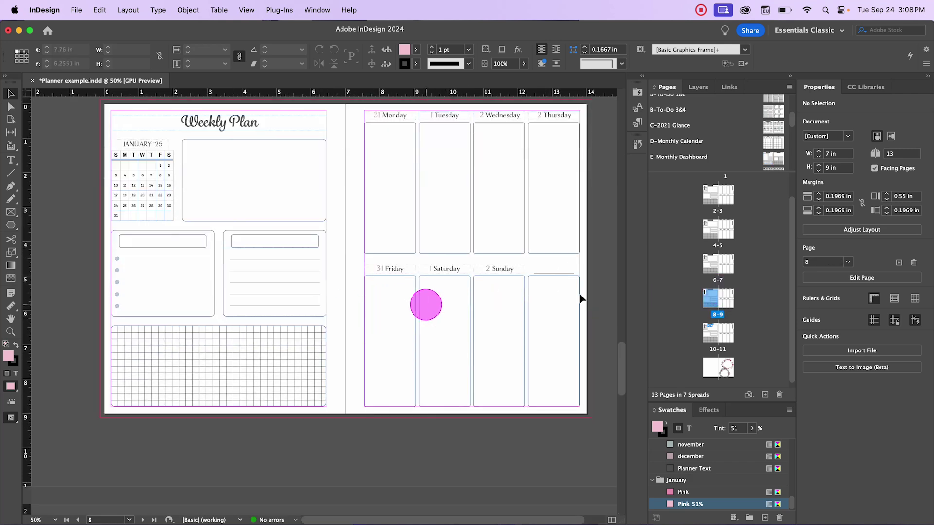
double_click(726, 365)
click(331, 260)
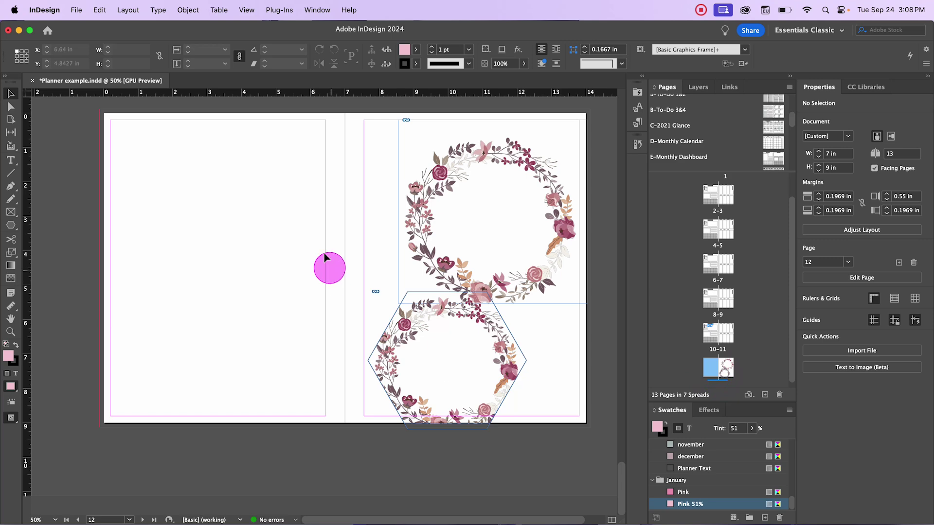
key(super+minus)
key(super+minus)
click(388, 193)
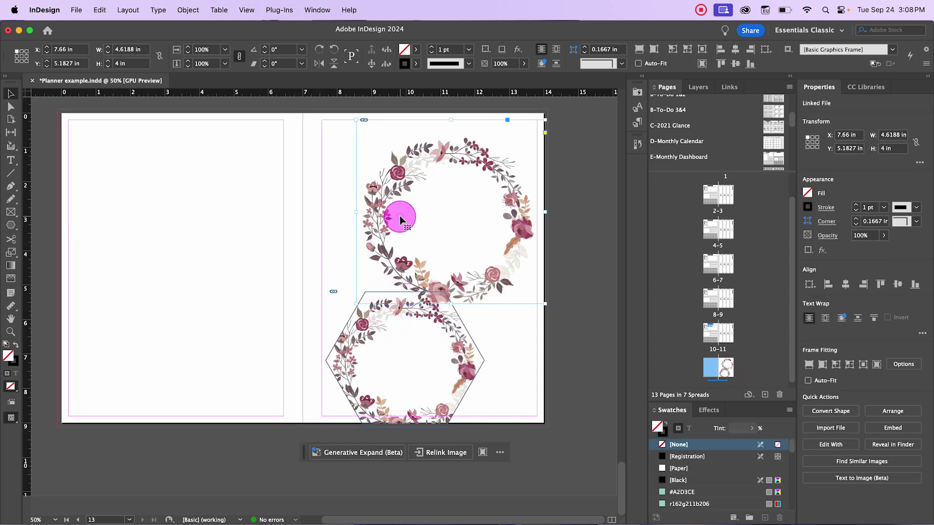
click(206, 188)
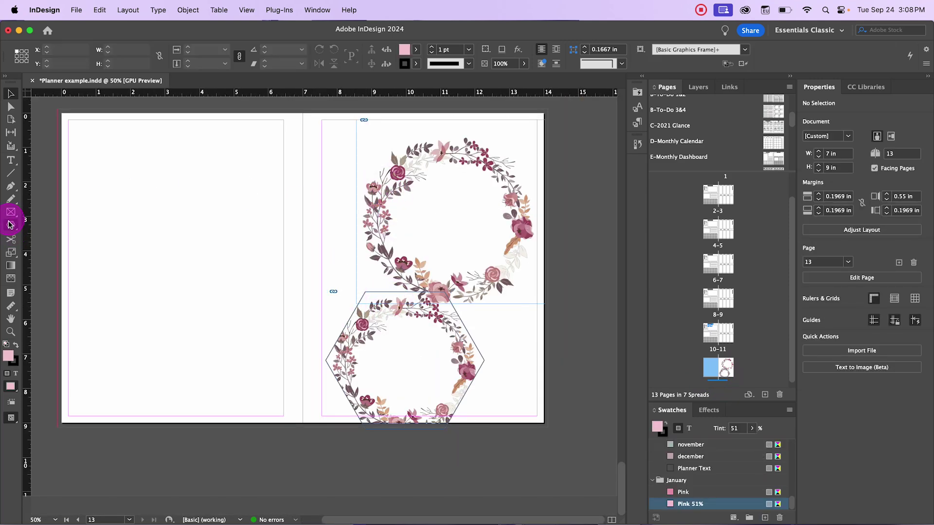
drag(10, 226, 35, 249)
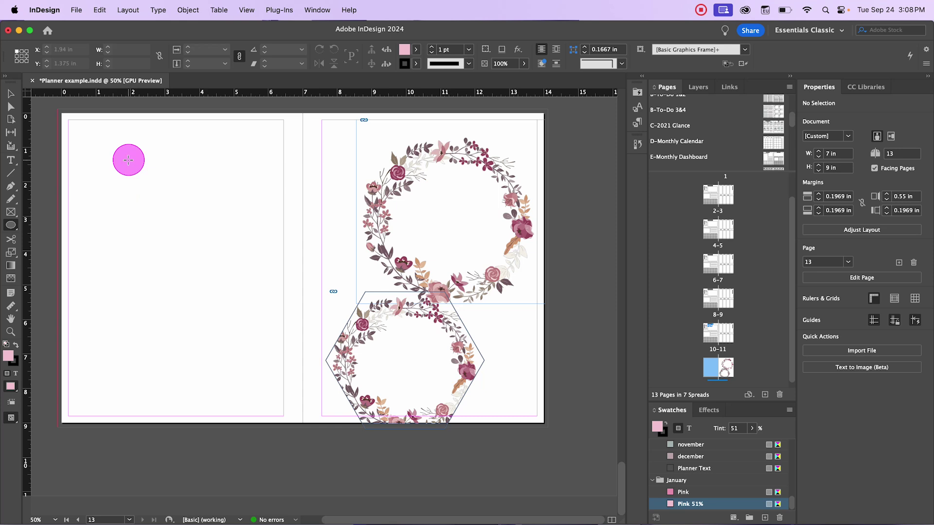
drag(128, 160, 266, 298)
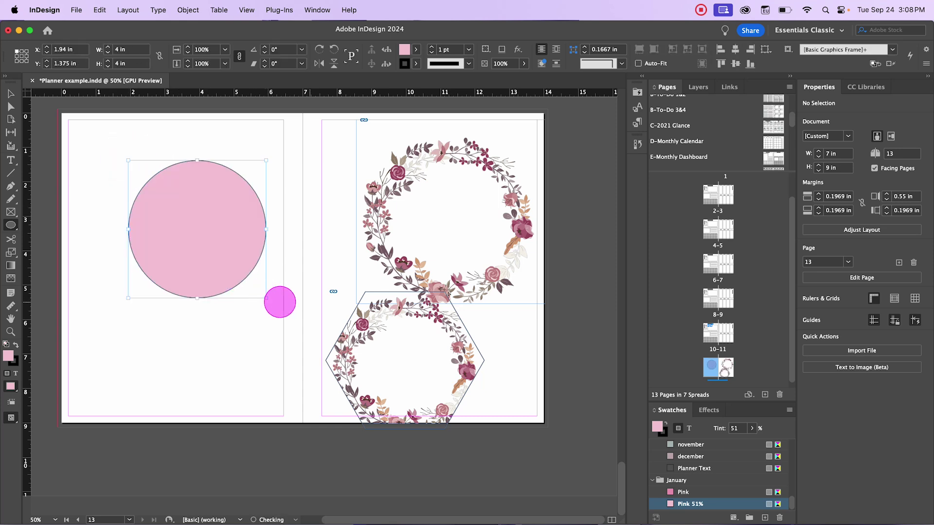
Step: Give the circle a [None] fill and a 4 pt Color 3 outline
click(808, 194)
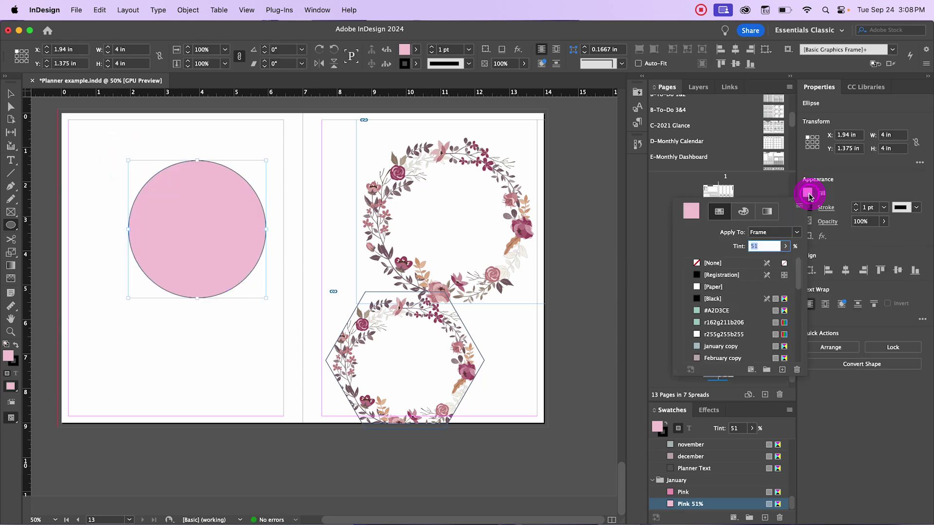
click(698, 264)
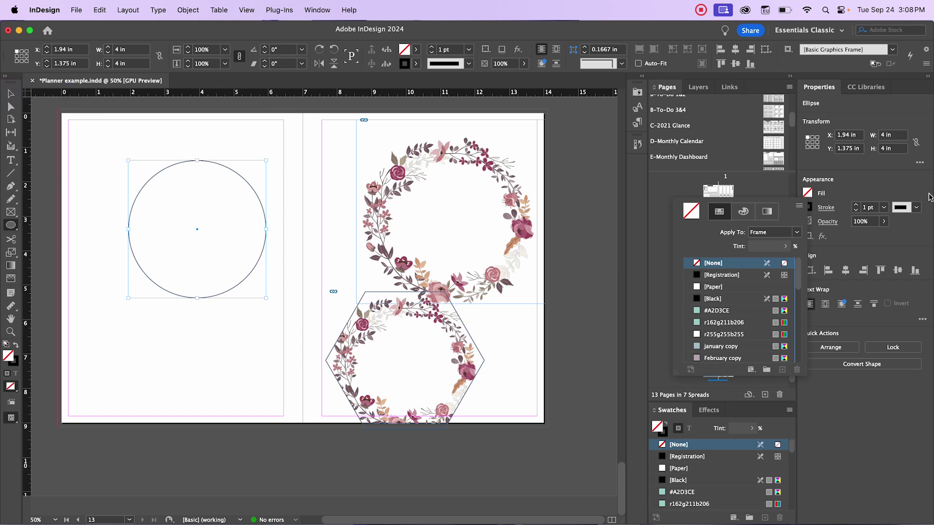
click(884, 210)
click(884, 210)
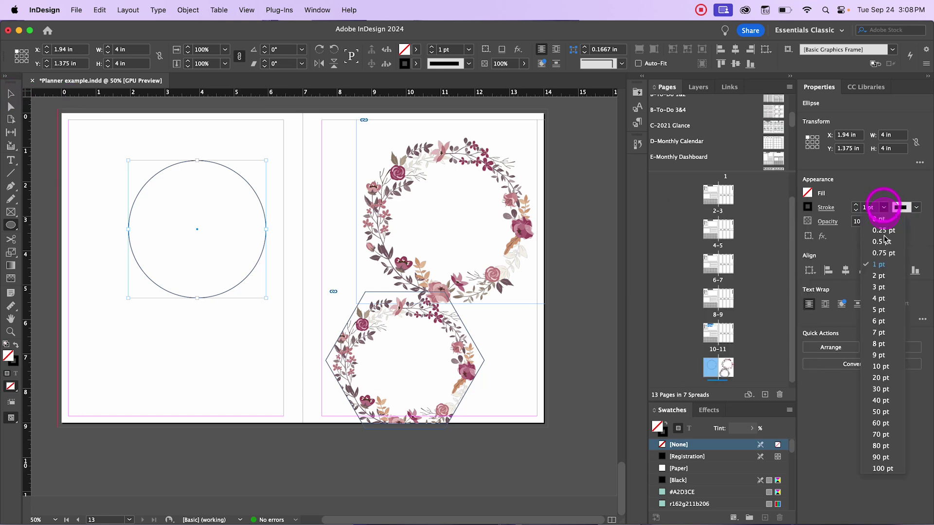
click(882, 300)
click(416, 64)
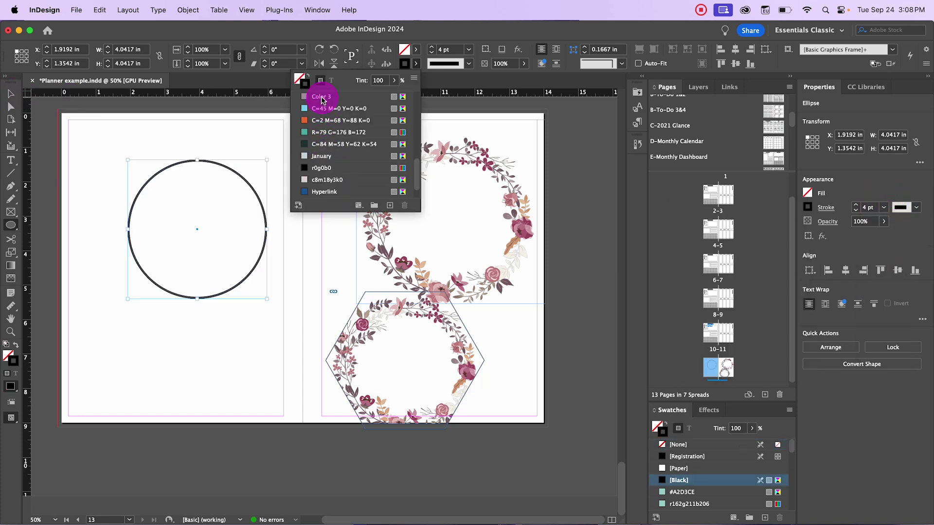
click(322, 100)
click(10, 93)
click(189, 126)
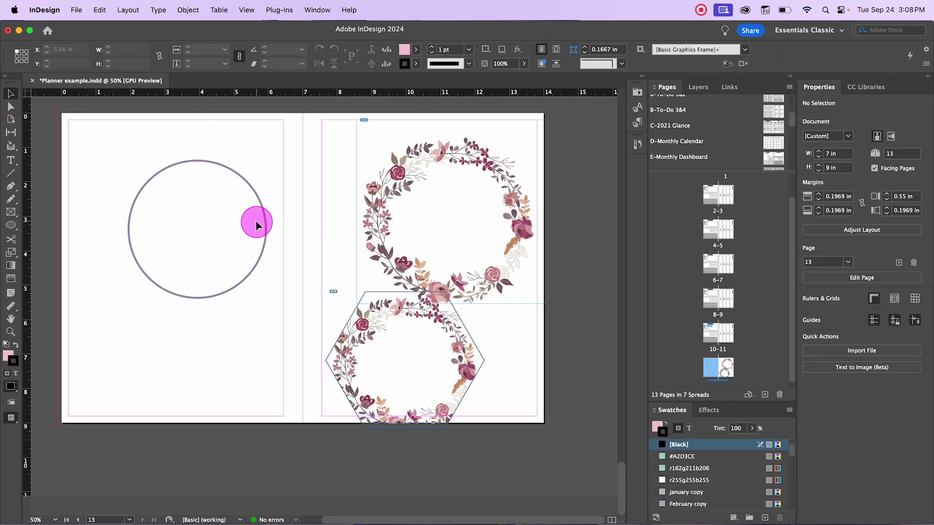
Step: Paste the floral wreath image into the plain circle and resize its frame to sit inside the outline
click(430, 168)
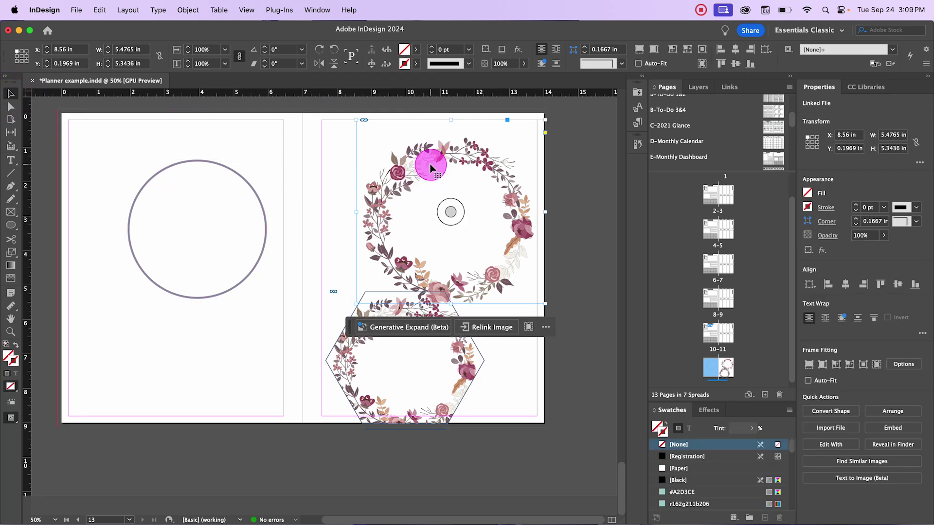
click(200, 162)
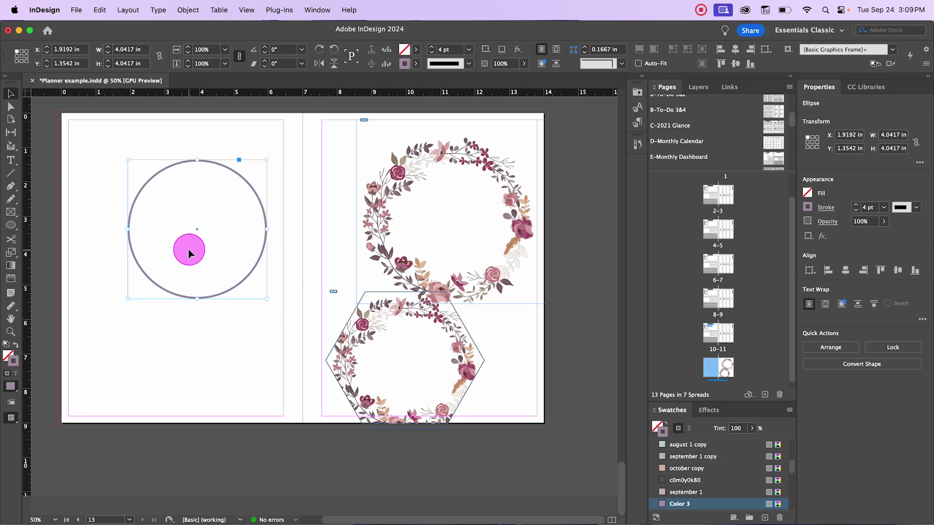
click(189, 250)
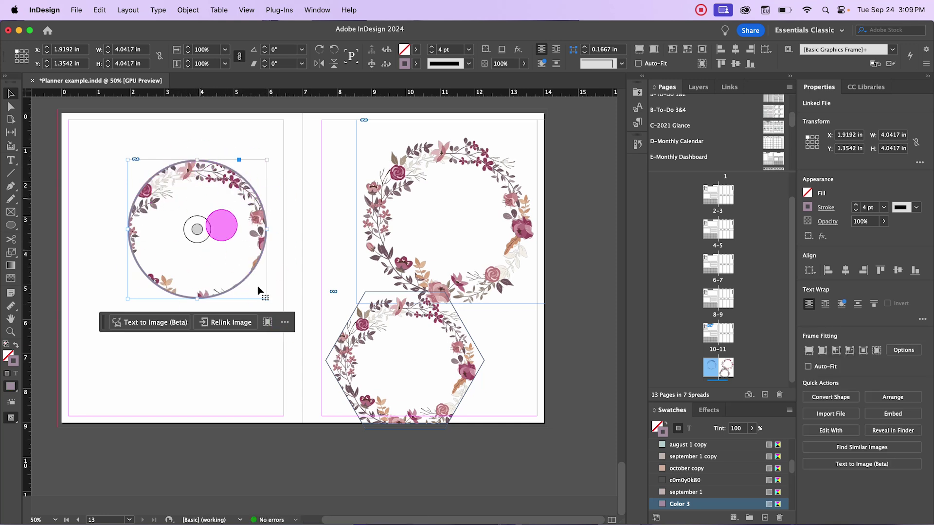
mouse_move(266, 298)
mouse_down()
mouse_move(292, 323)
mouse_move(298, 312)
mouse_move(267, 297)
mouse_up()
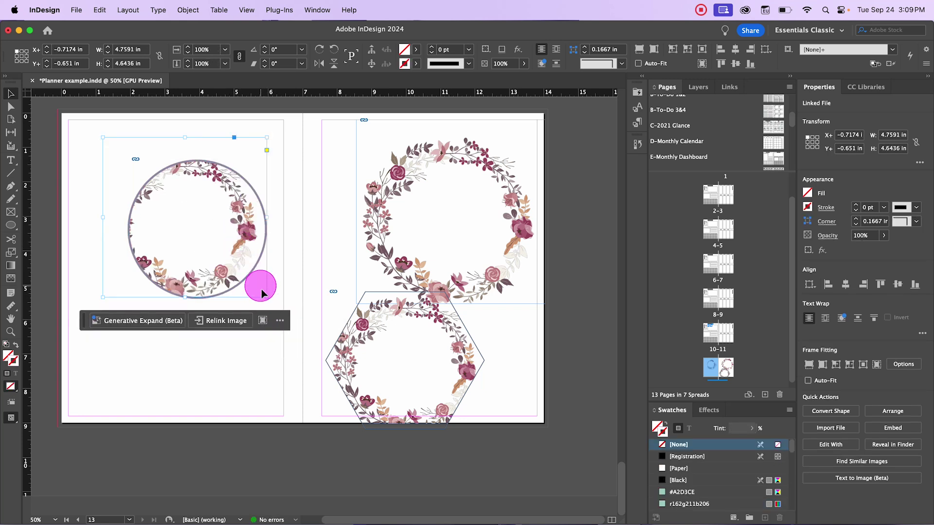
drag(102, 138, 121, 155)
double_click(193, 225)
click(309, 355)
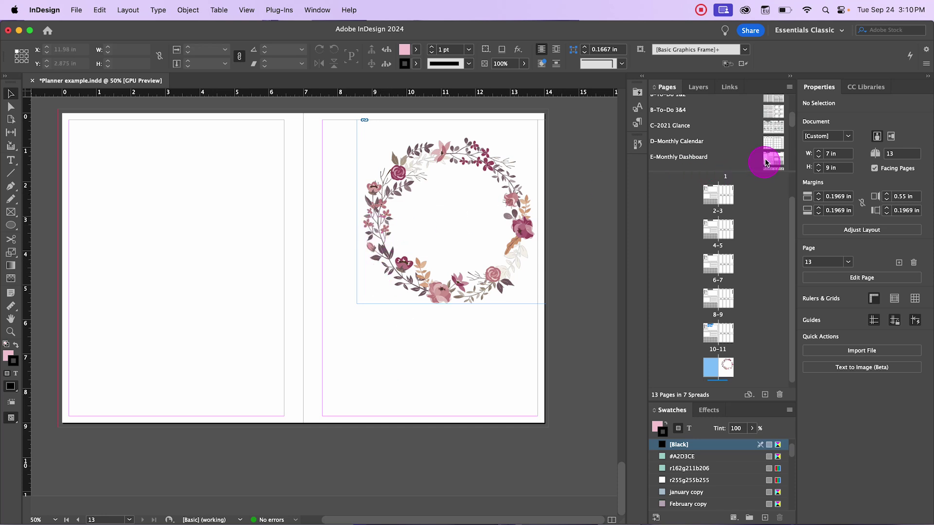
Step: Delete the wreath image from page 13 and open the B-To-Do 1&2 parent spread
click(445, 250)
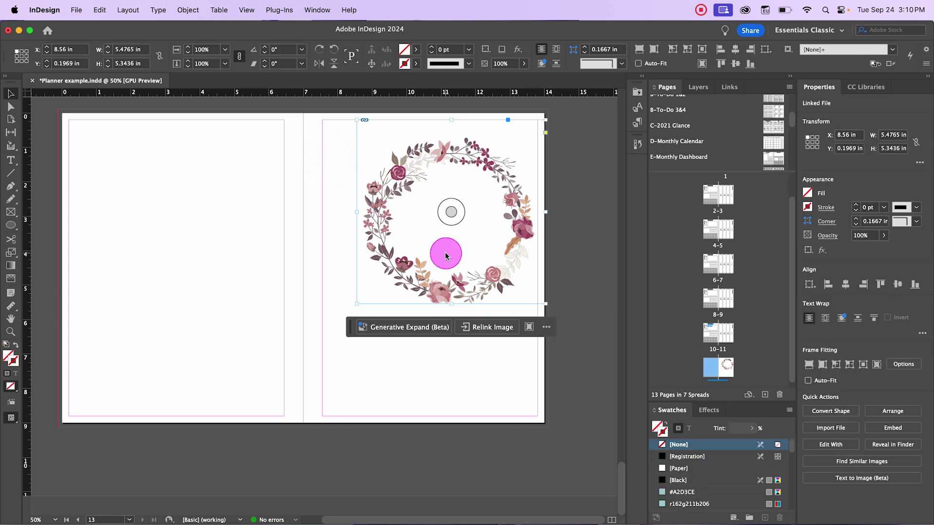
key(Delete)
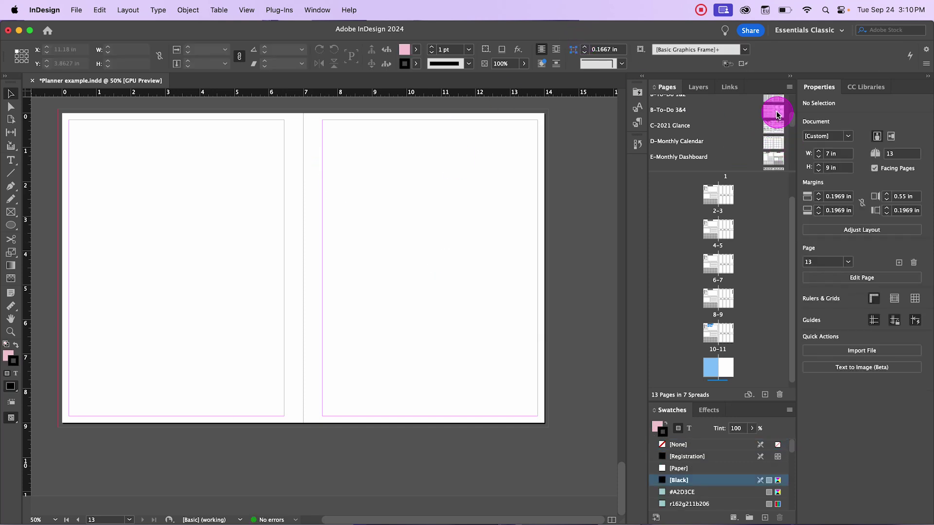
double_click(773, 103)
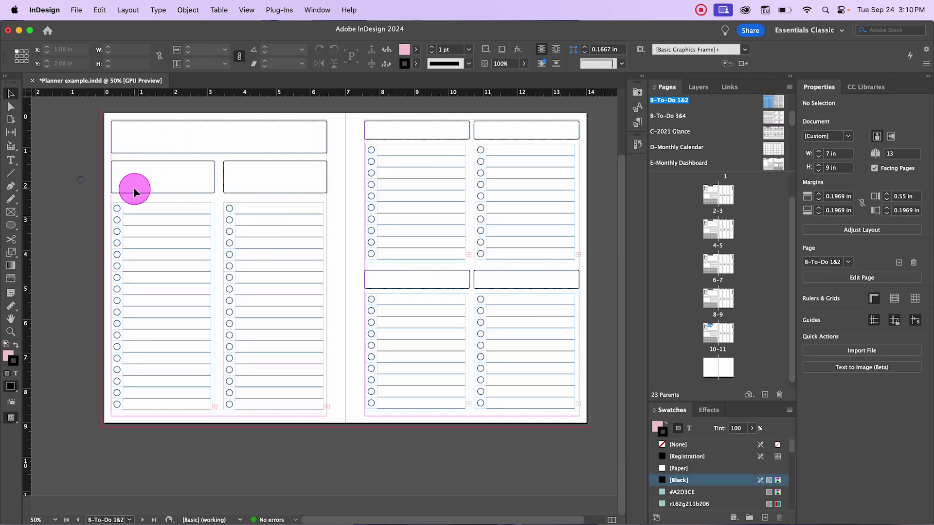
Step: Copy both parent checklist columns and paste them onto page 12 of spread 12–13
drag(84, 204, 320, 390)
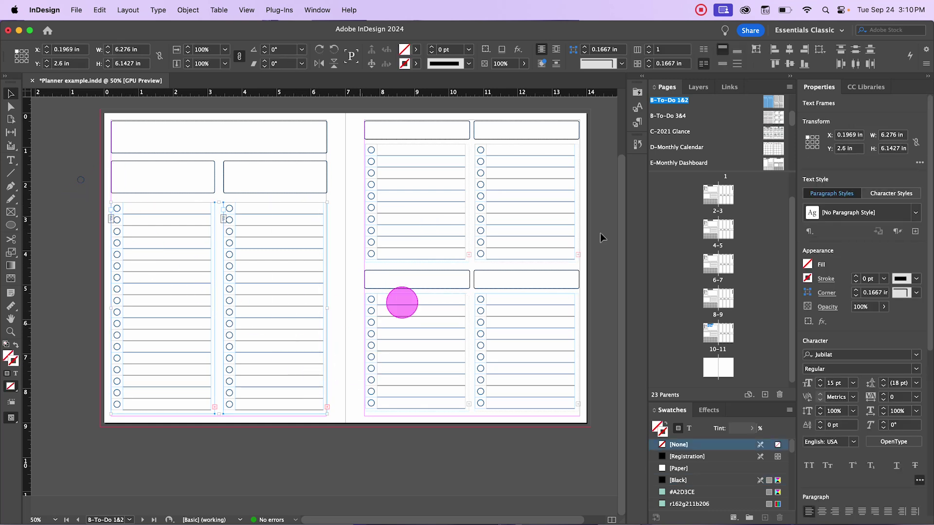
scroll(711, 343, down, 1)
double_click(711, 359)
click(216, 245)
key(super+v)
drag(285, 208, 179, 191)
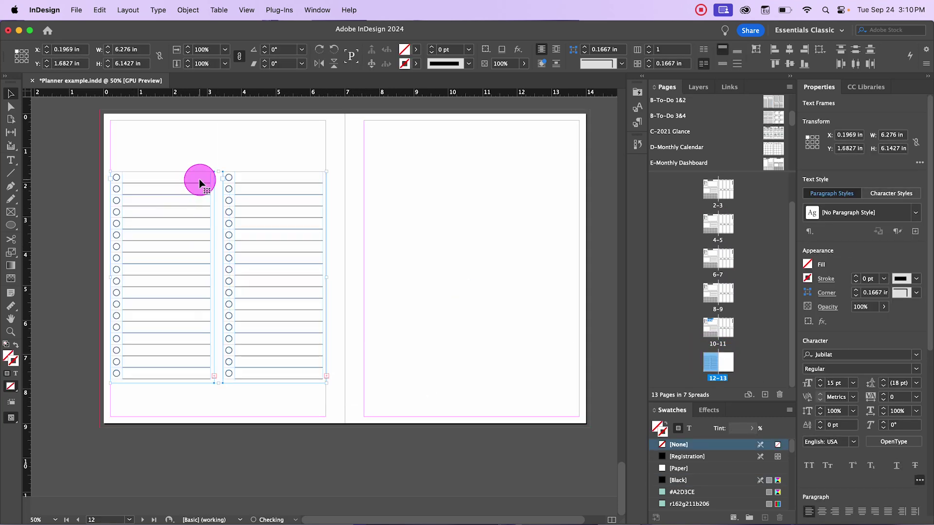
click(389, 218)
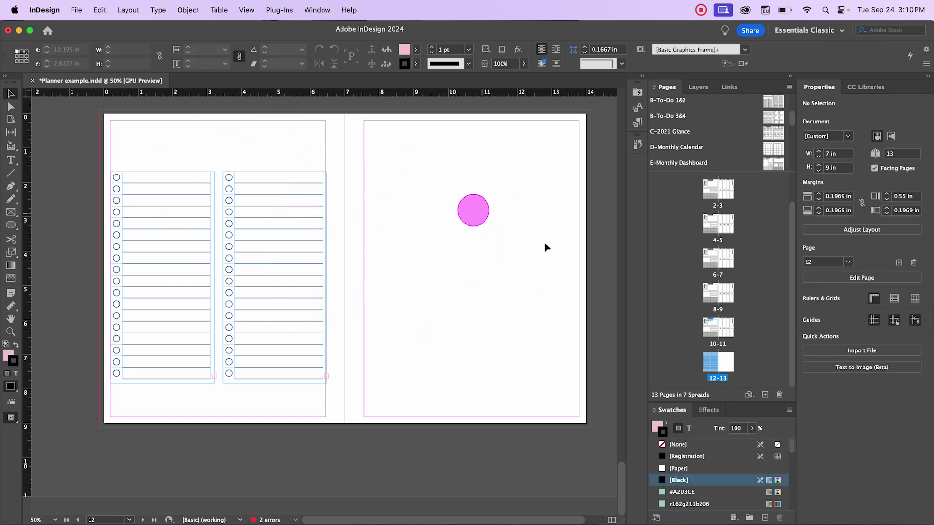
Step: Duplicate the checklist column pair onto right page 13
drag(182, 152, 292, 271)
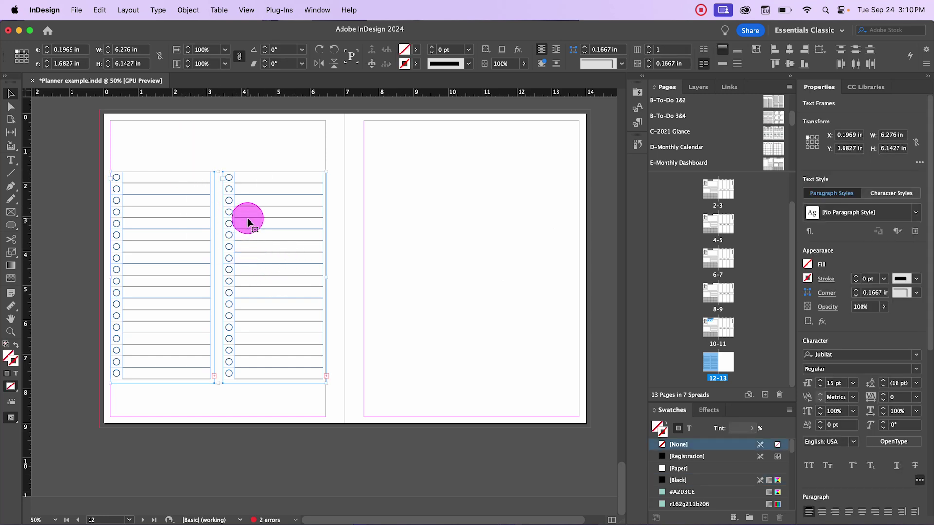
drag(248, 221, 503, 228)
click(502, 227)
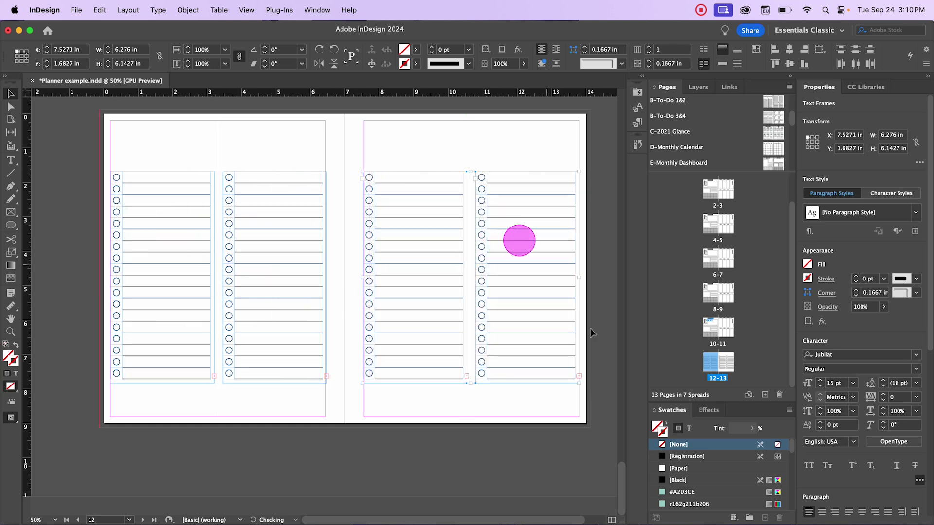
Step: Remove the checklist columns from right page 13
click(87, 145)
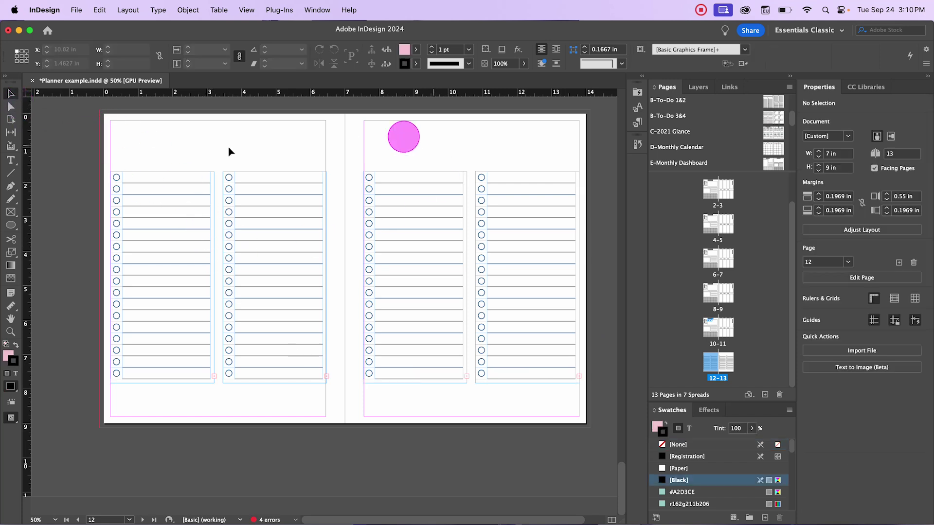
key(super+z)
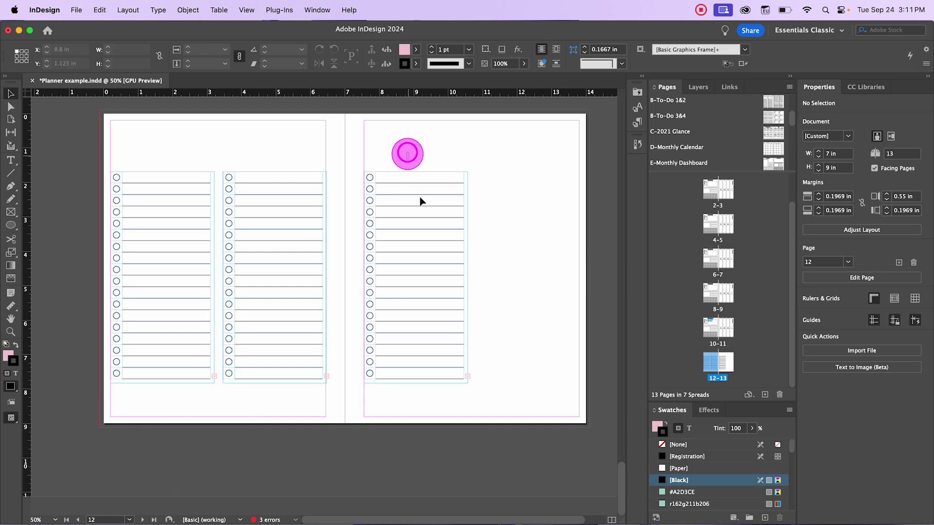
click(426, 218)
key(Delete)
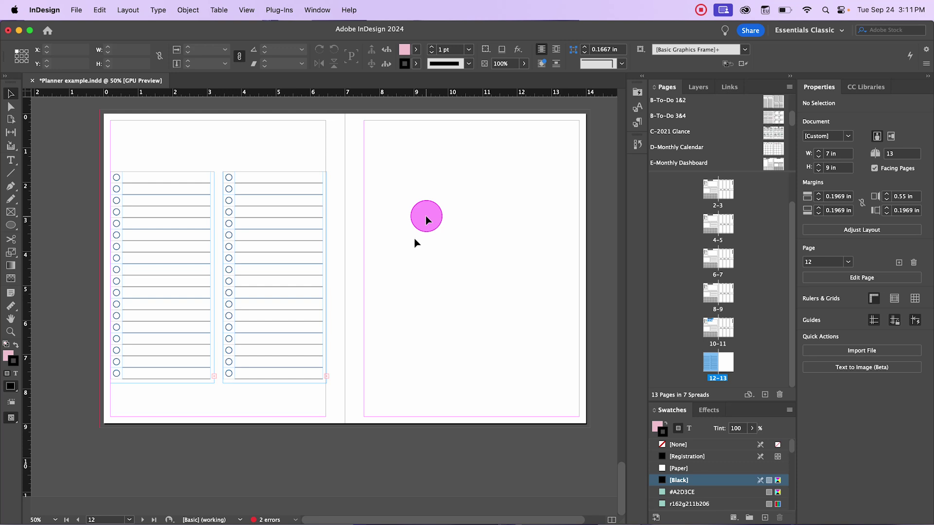
scroll(398, 297, up, 1)
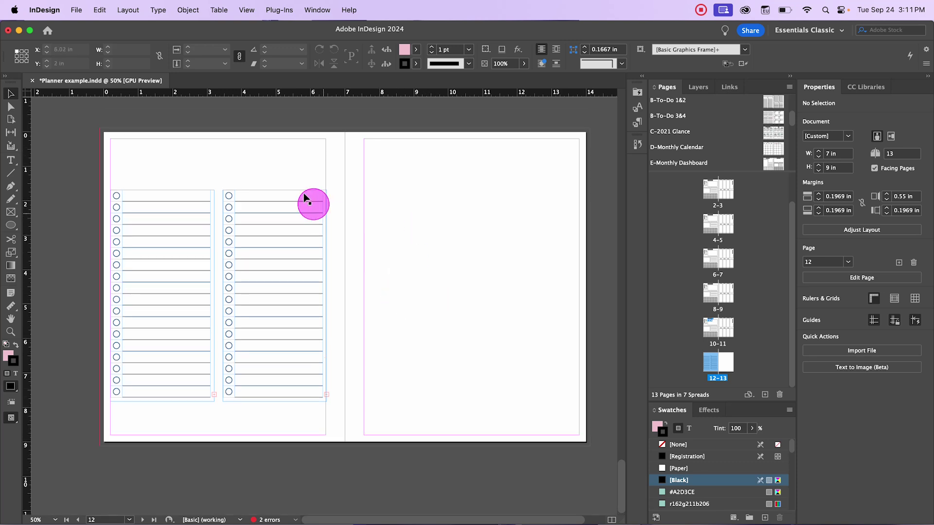
Step: Reduce page 12 to one checklist column and place a duplicate beside it
click(309, 291)
key(Delete)
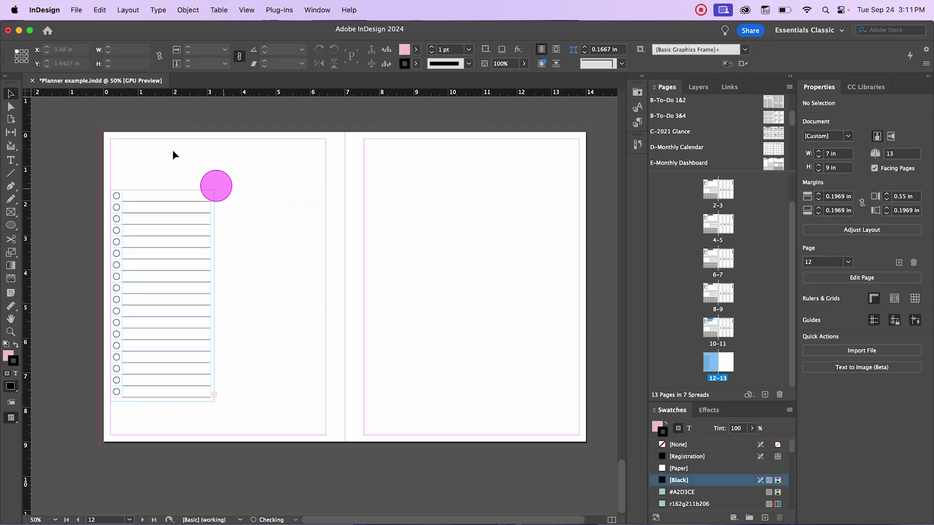
click(174, 265)
drag(175, 246, 486, 233)
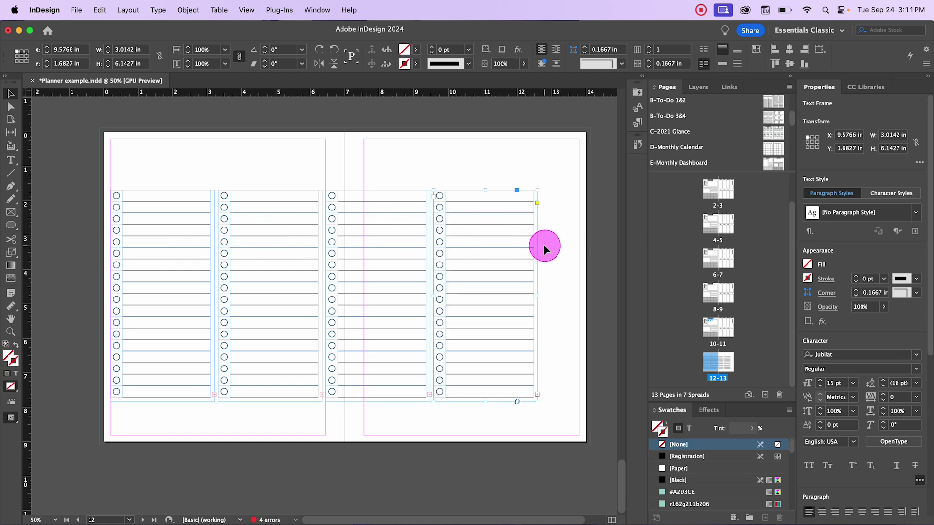
key(super+z)
key(super+z)
key(super+z)
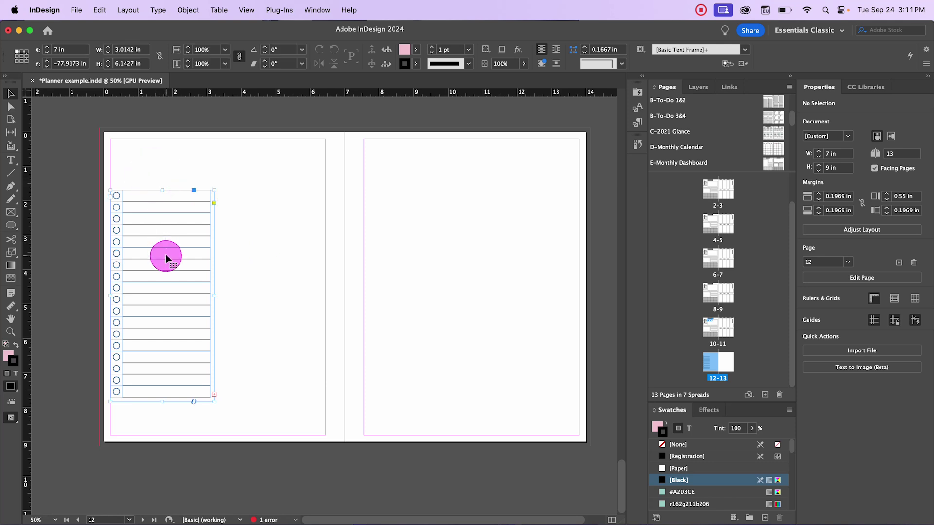
click(167, 235)
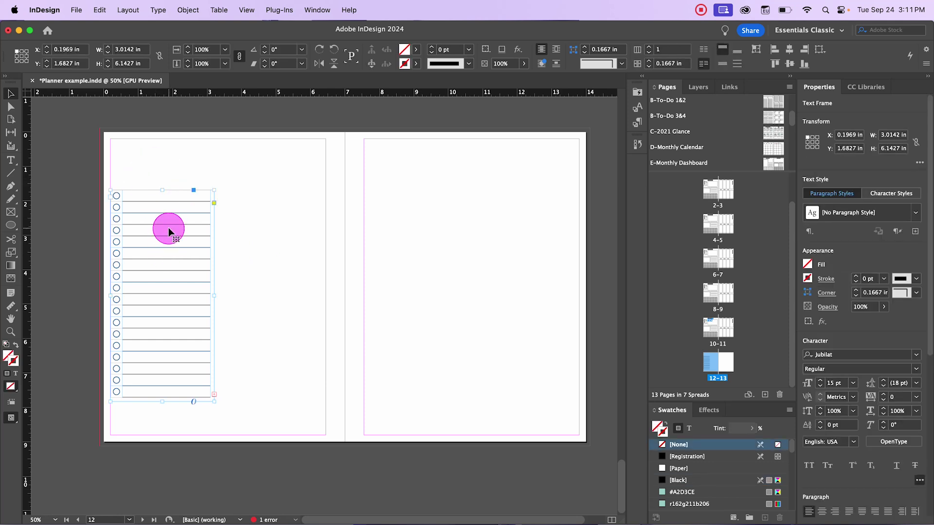
drag(170, 232, 276, 246)
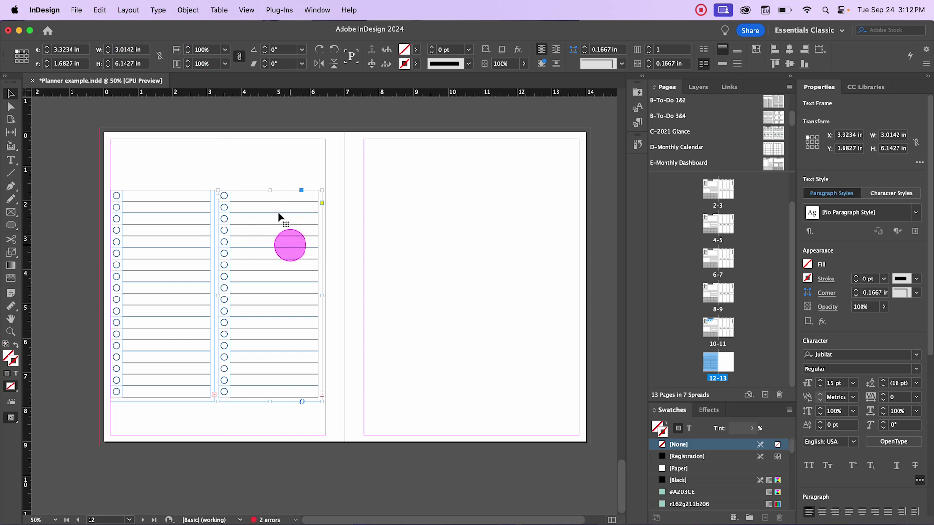
click(95, 11)
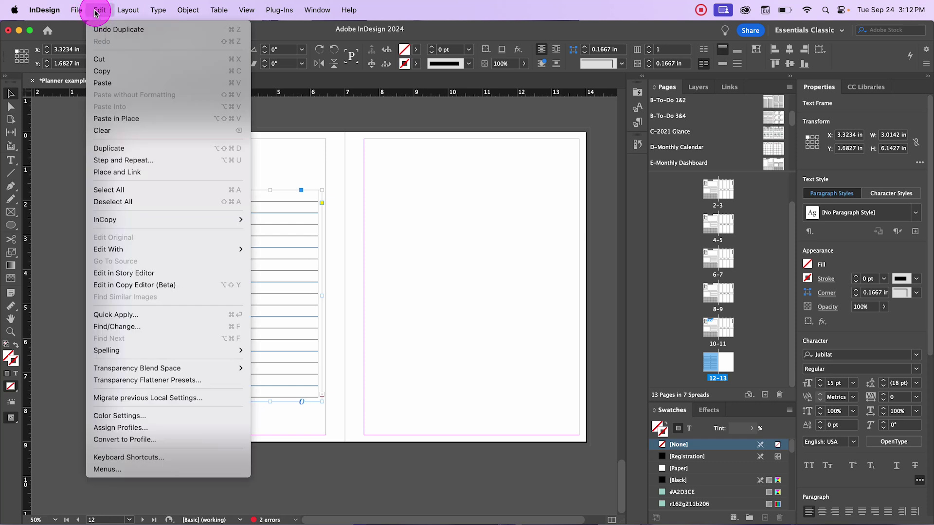
click(150, 160)
click(389, 286)
double_click(418, 283)
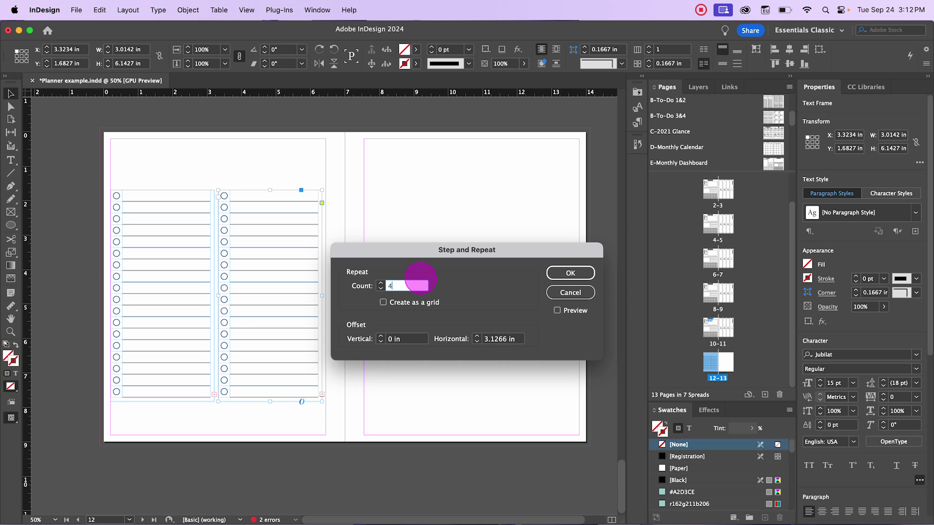
click(582, 275)
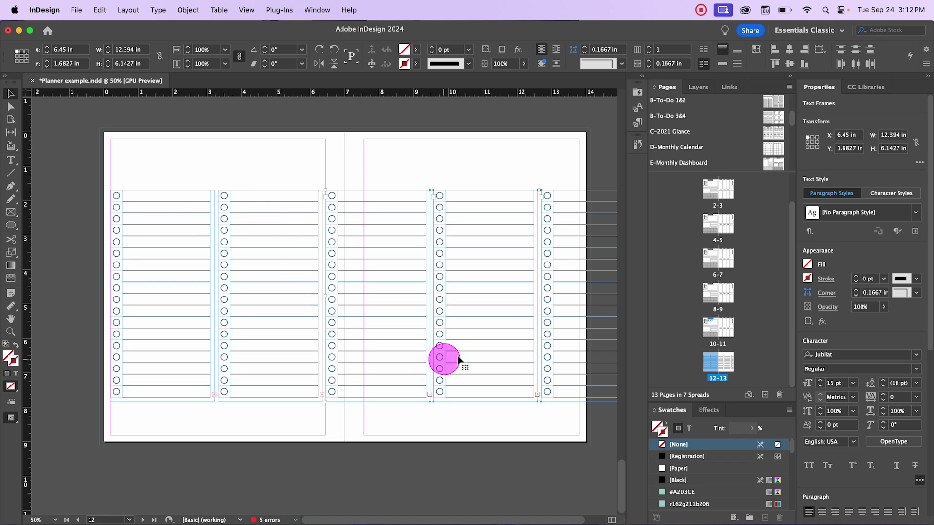
drag(384, 169, 602, 442)
key(Delete)
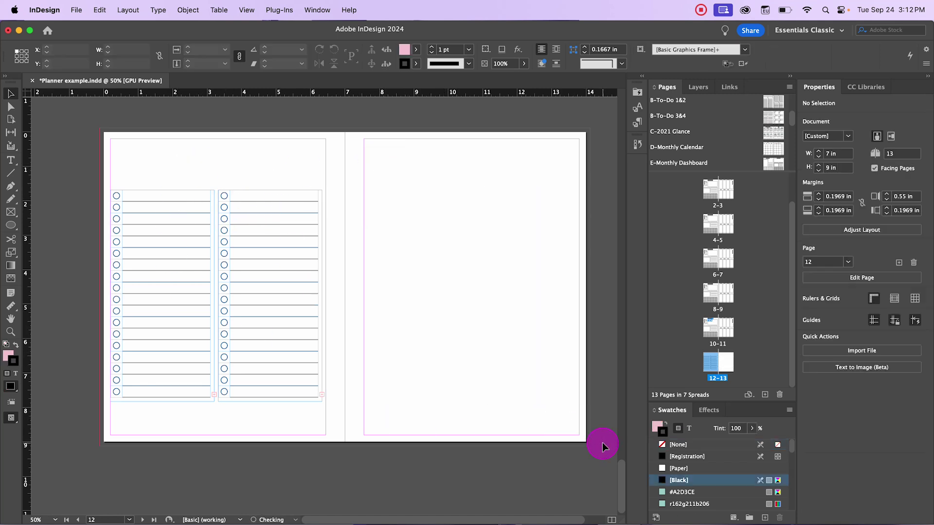
Step: Delete the two left-page checklist columns and draw a pink ellipse about 4.59 × 4.46 in
drag(130, 162, 274, 409)
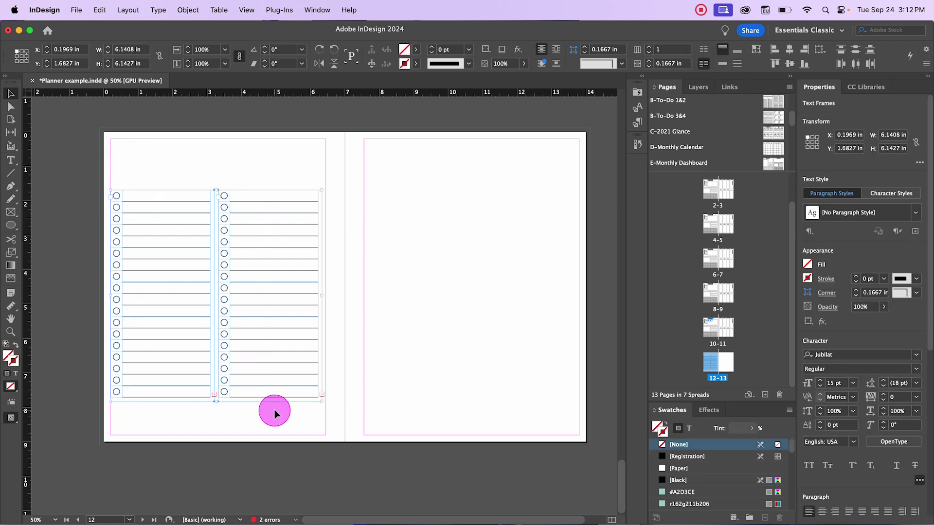
key(Delete)
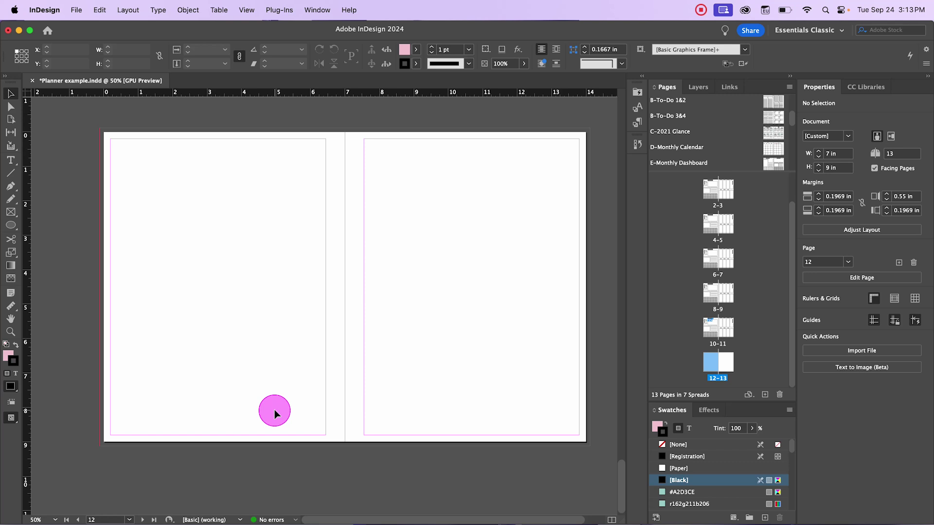
key(l)
drag(147, 194, 304, 348)
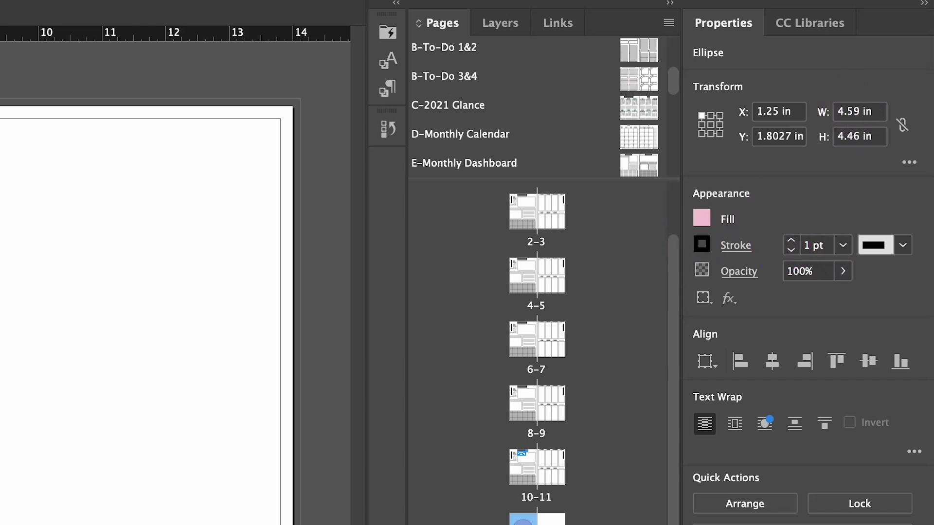
Step: Resize the ellipse to 20 mm wide and 3.21 in tall, then draw a larger pink circle above it
click(871, 113)
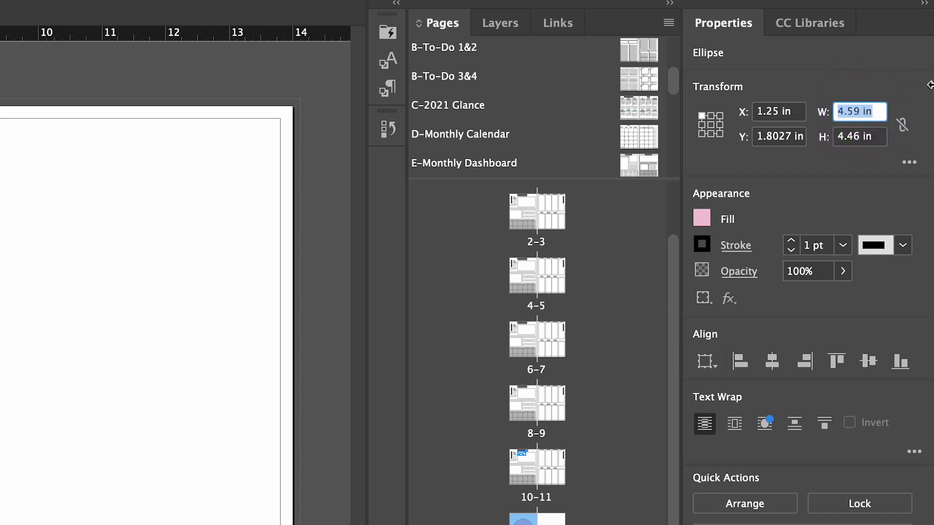
text(20mm)
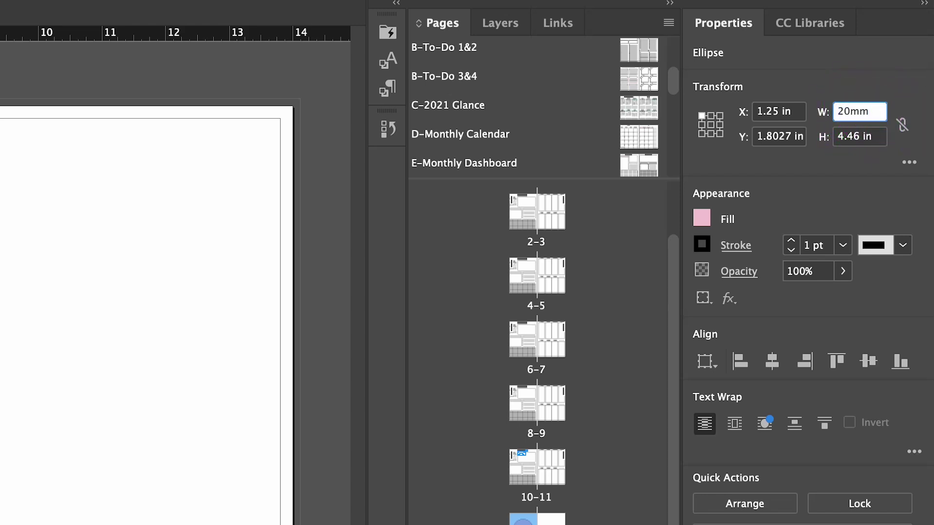
key(Tab)
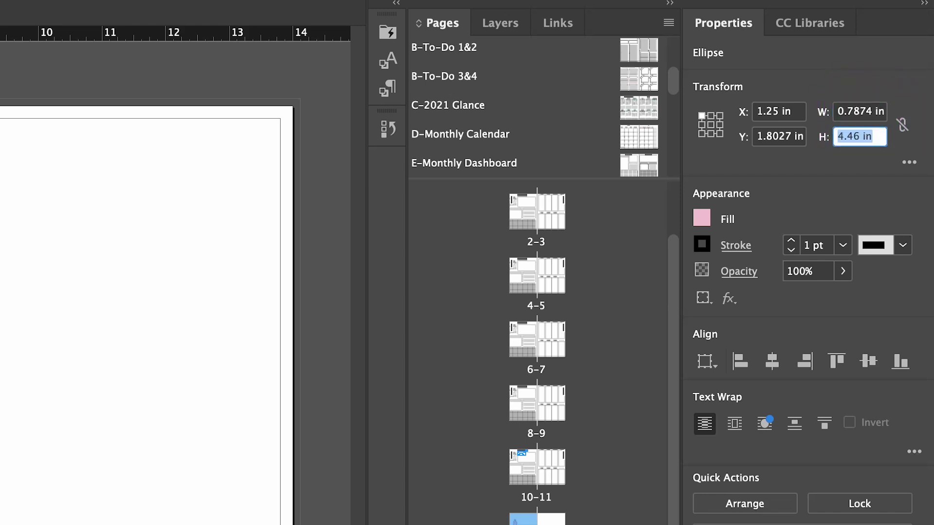
click(859, 111)
click(878, 136)
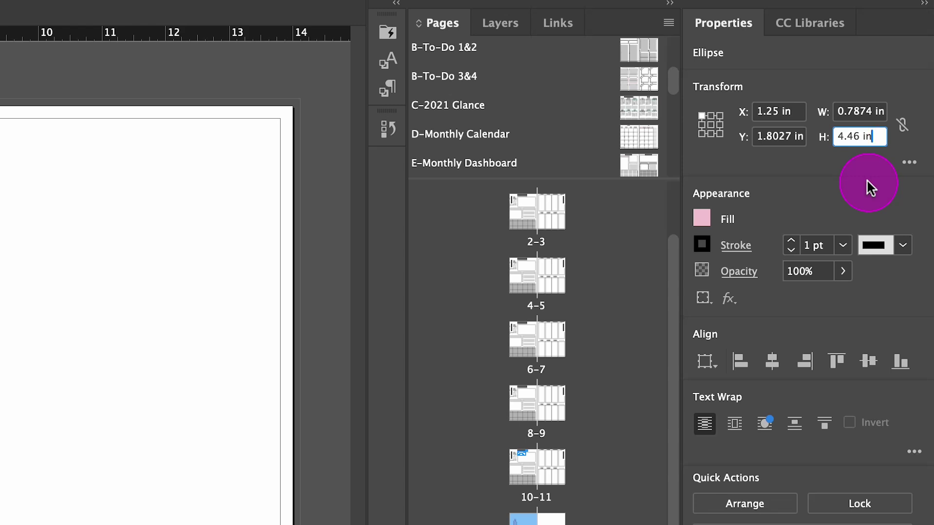
text(-1.25)
key(Return)
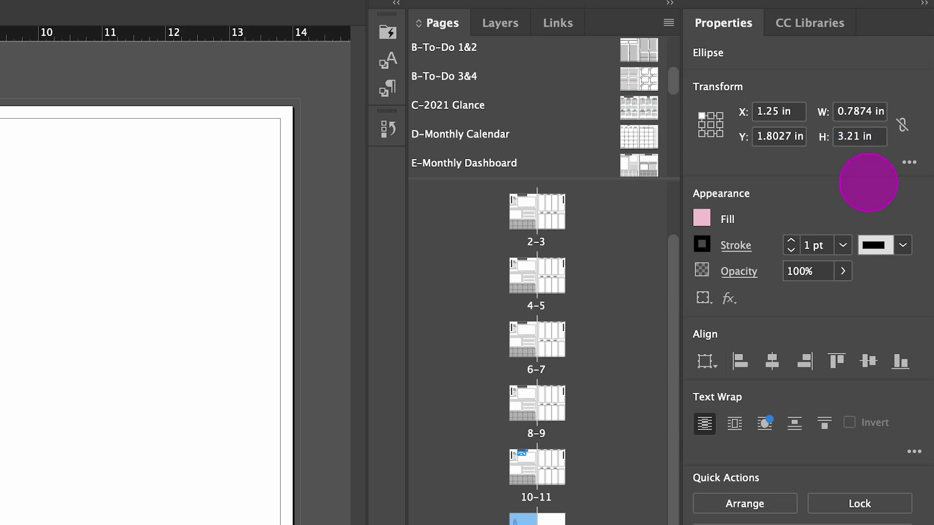
drag(120, 173, 199, 253)
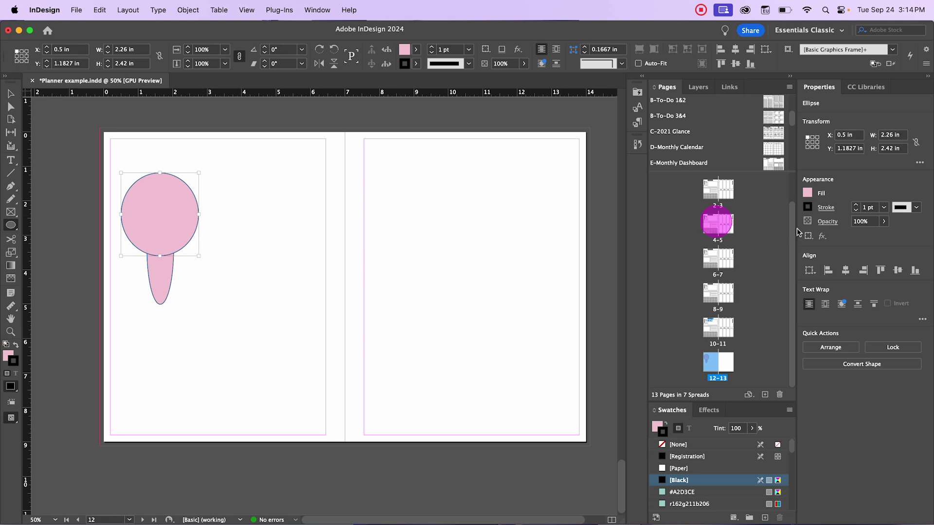
Step: In the Pages panel, go to spread 2–3, then to the Weekly Plan spread 4–5
scroll(733, 252, up, 2)
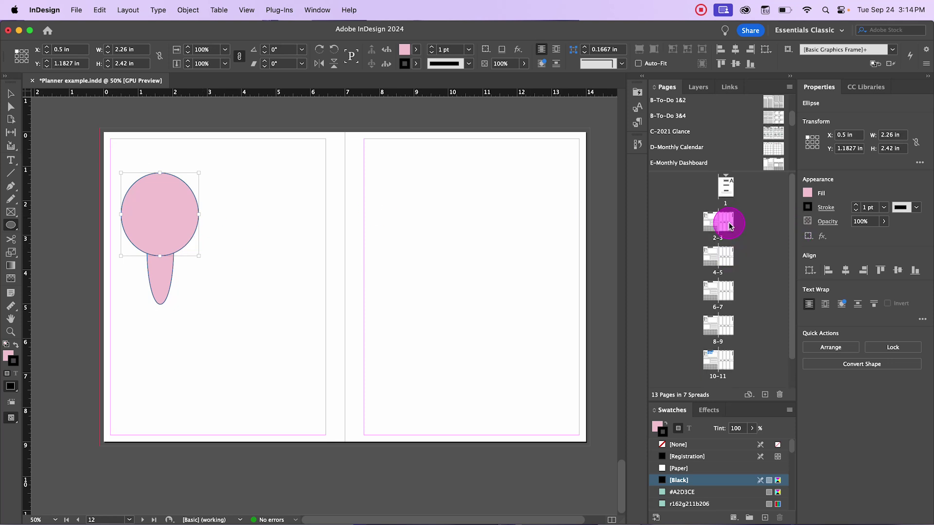
double_click(725, 222)
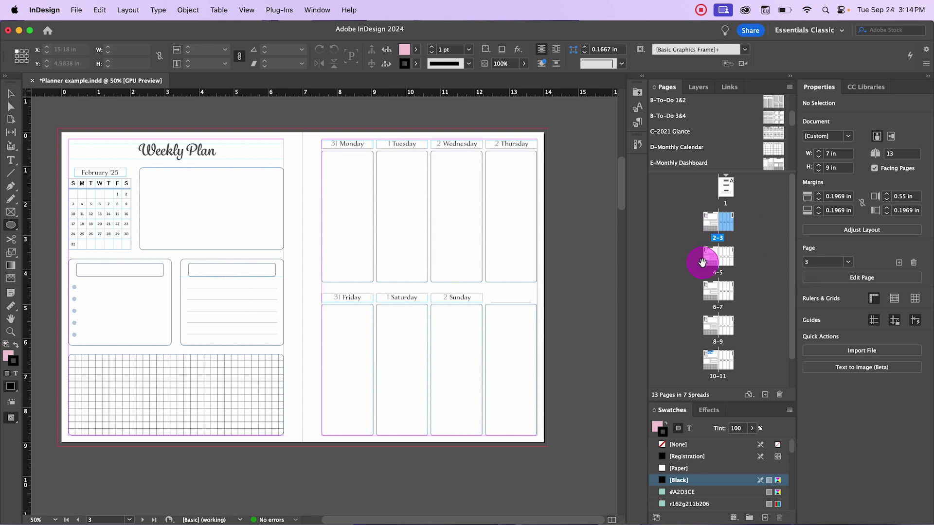
click(710, 264)
double_click(710, 264)
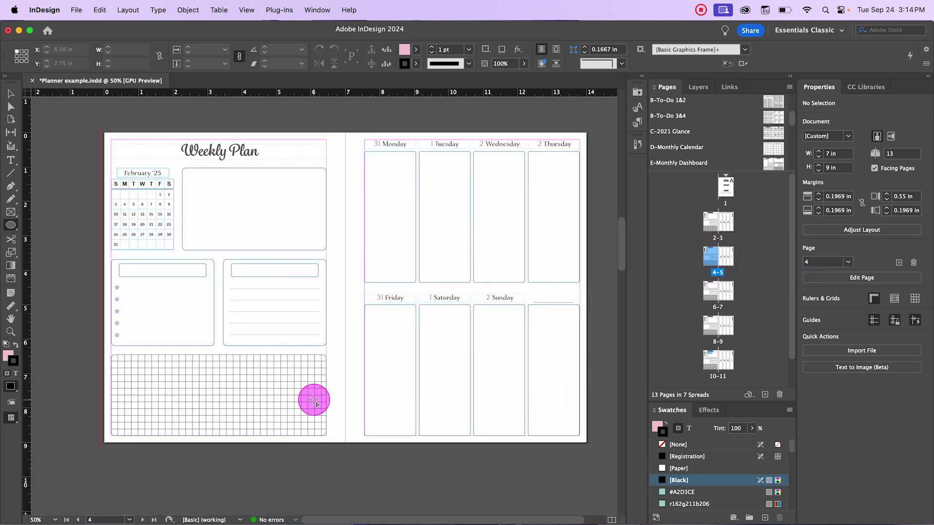
Step: Open the Ellipse dialog on the page, cancel it, and return to the Selection tool
click(268, 404)
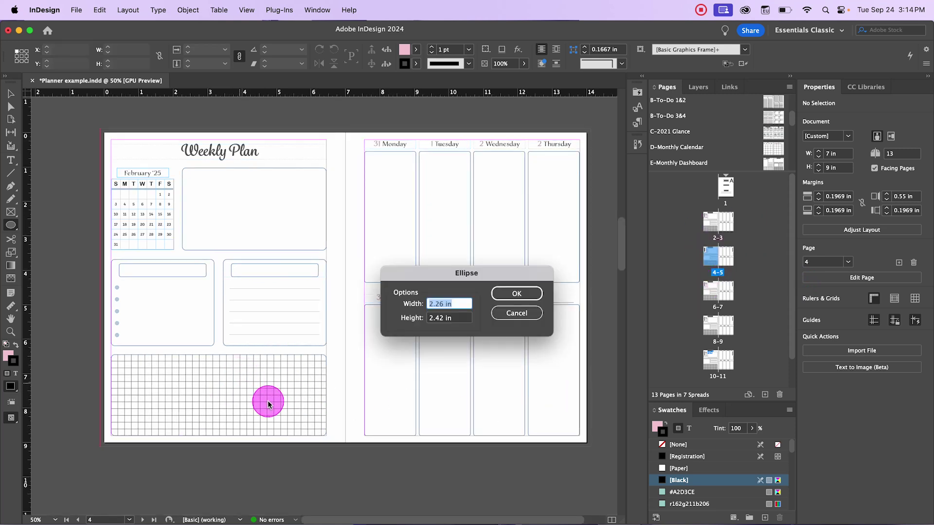
click(515, 314)
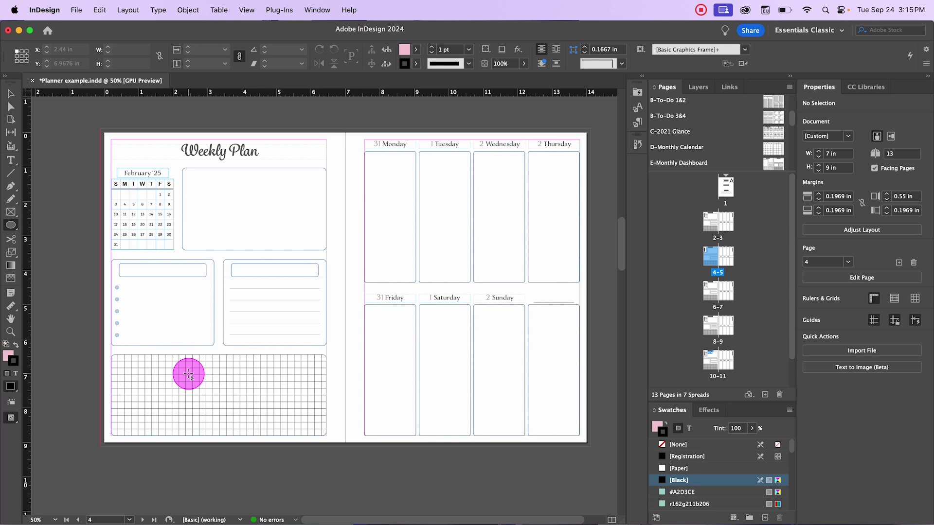
click(10, 93)
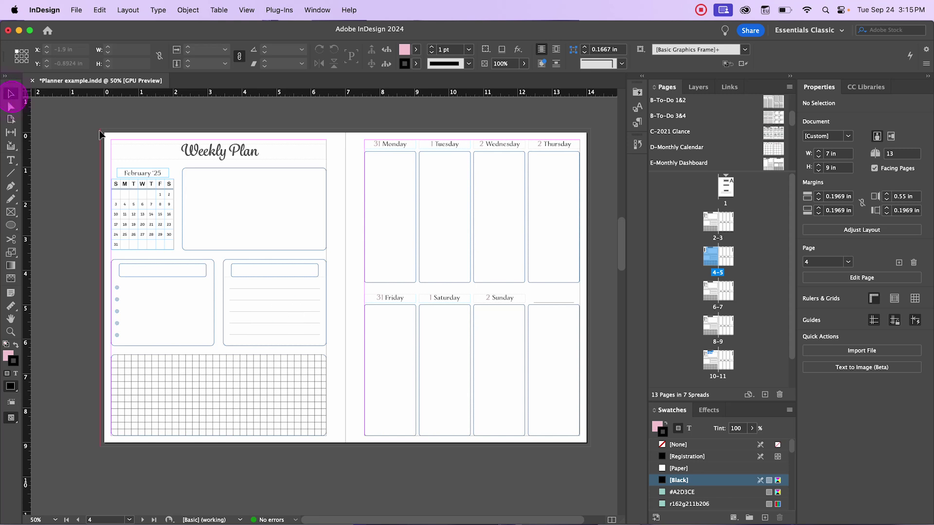
Step: Select the large pale circle, nudge it down-right, then undo that move
scroll(355, 230, up, 3)
click(160, 274)
scroll(316, 294, down, 3)
scroll(313, 252, up, 10)
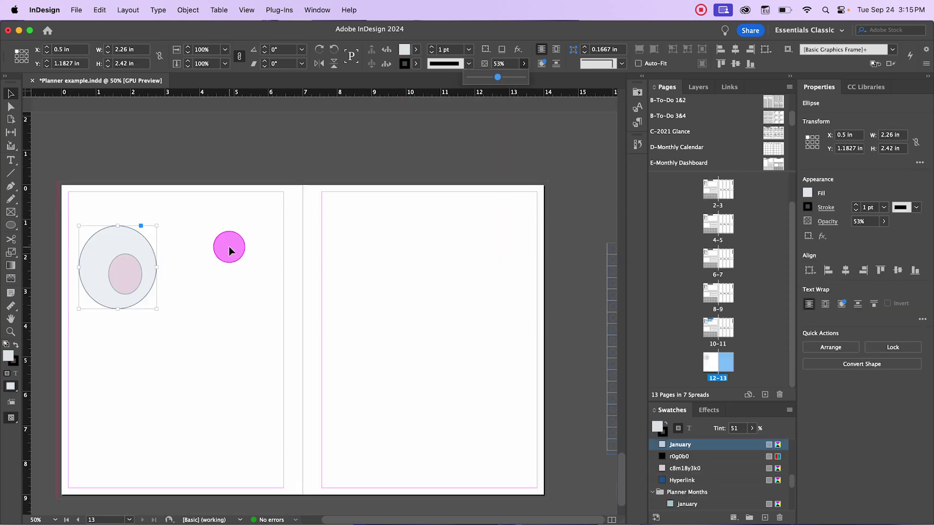
click(229, 251)
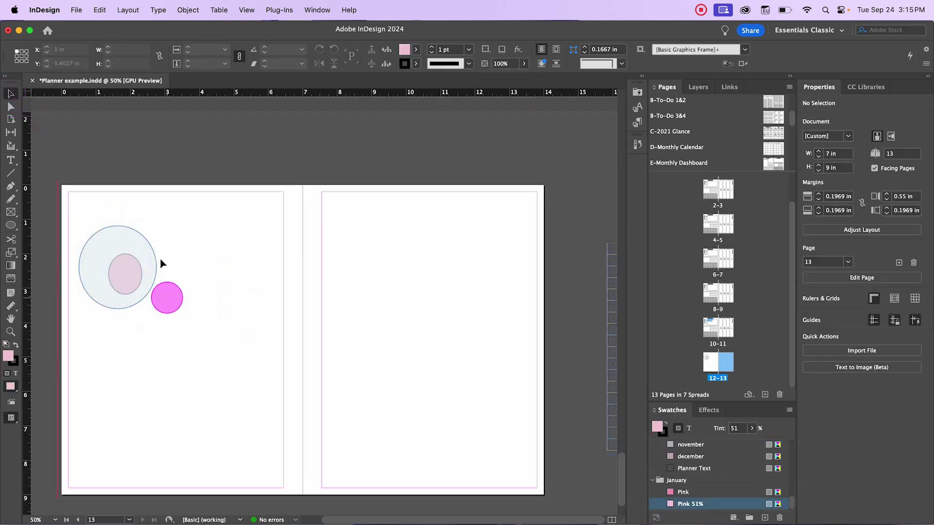
click(139, 295)
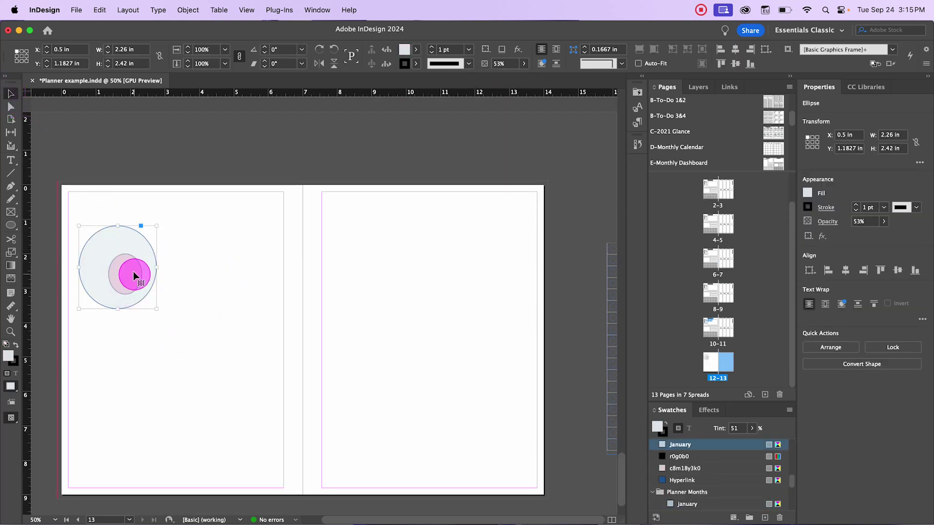
drag(127, 246, 150, 284)
key(super+z)
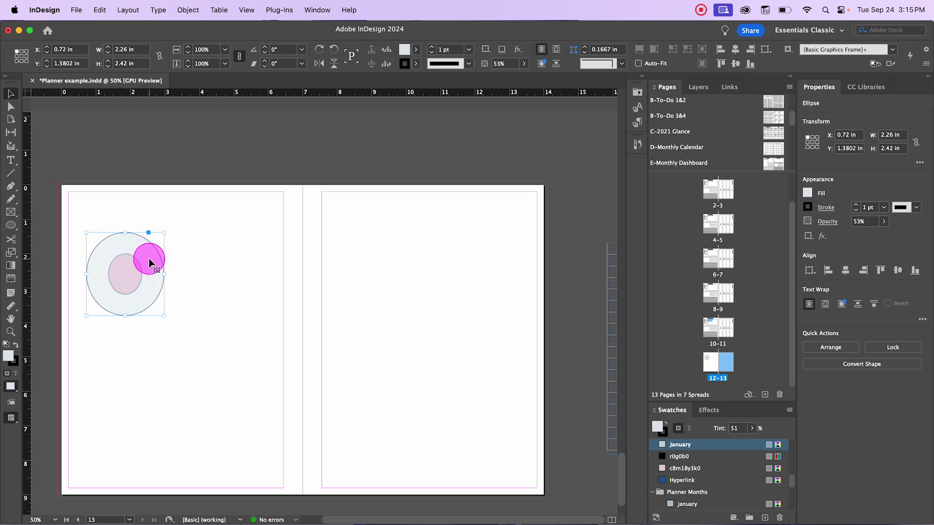
Step: Lock the first oval in Layers, centre the pink ellipse inside the circle, then unlock the oval
click(701, 87)
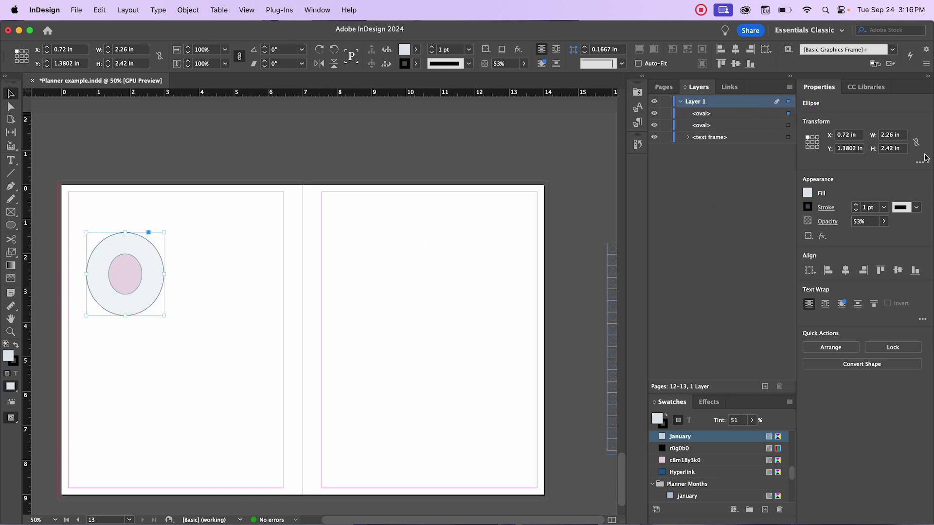
click(787, 114)
click(672, 120)
drag(102, 293, 125, 273)
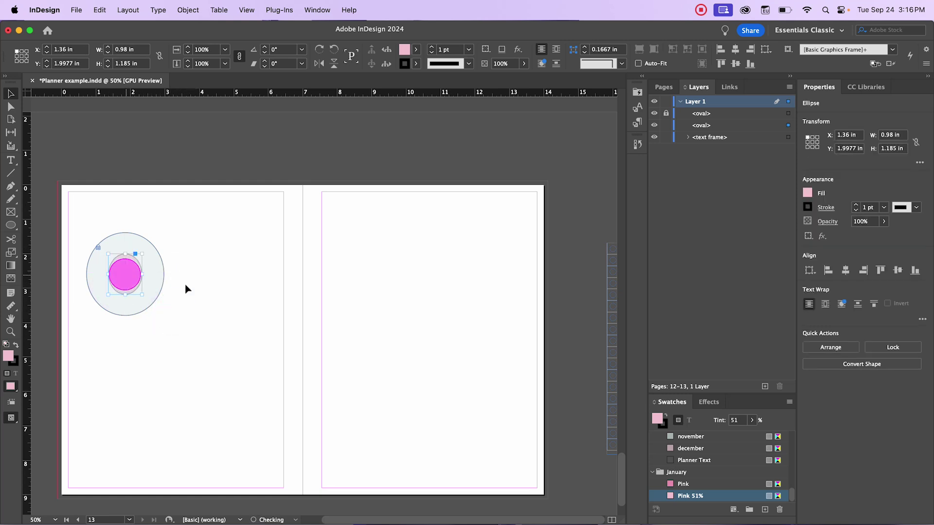
click(317, 271)
click(686, 113)
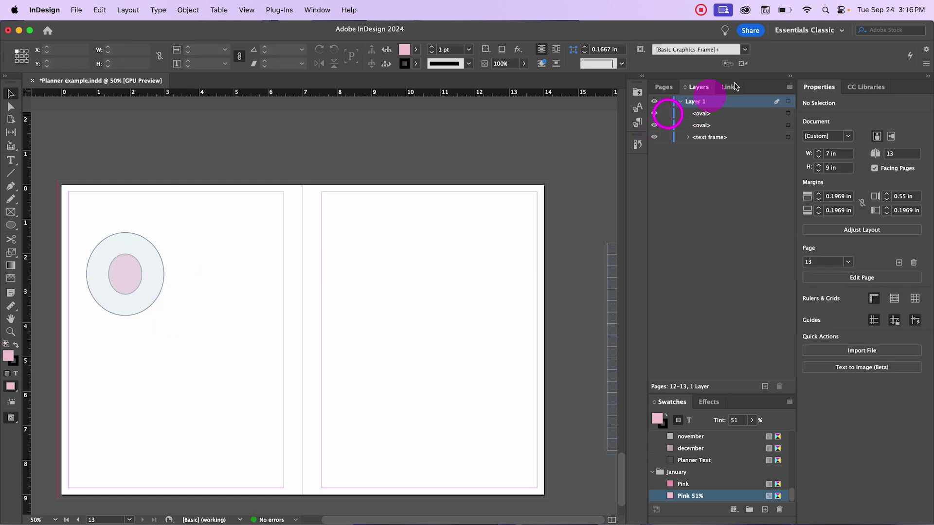
click(677, 87)
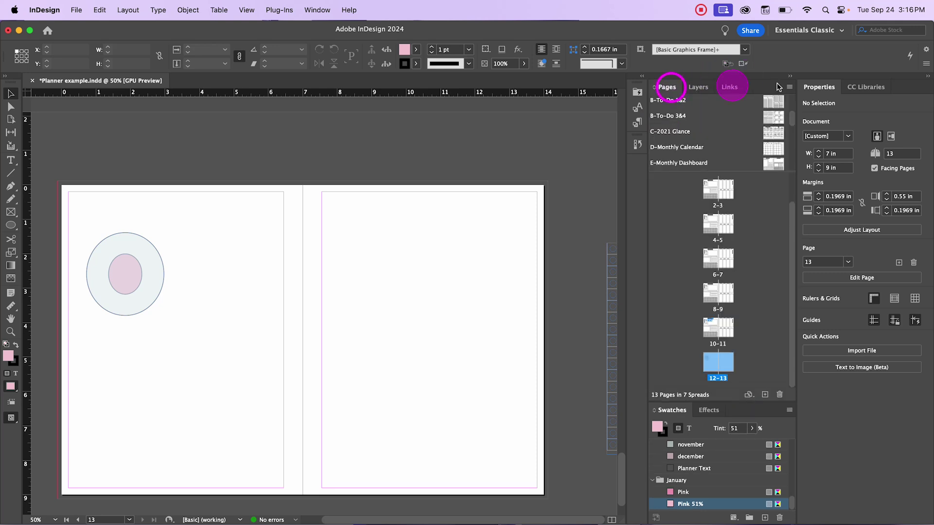
Step: Check the large circle and inner pink ellipse, then right-click the large circle
click(163, 284)
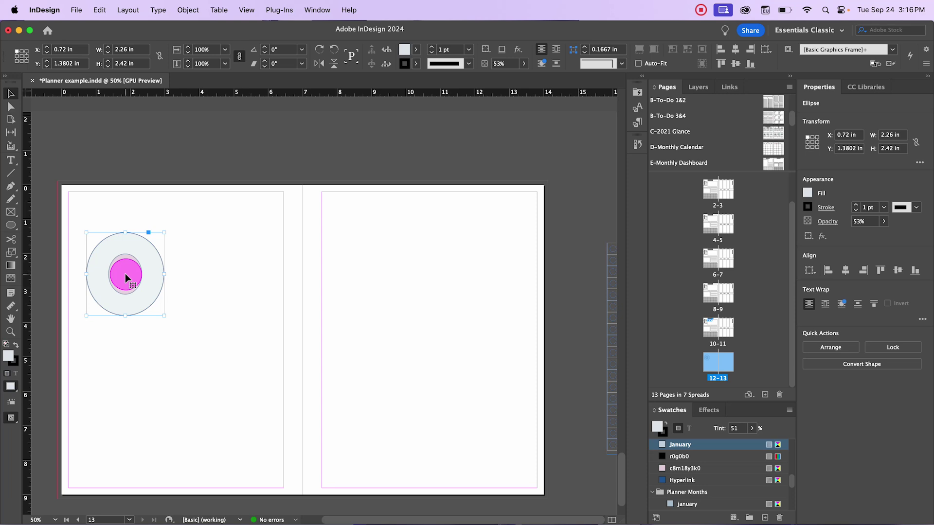
click(130, 273)
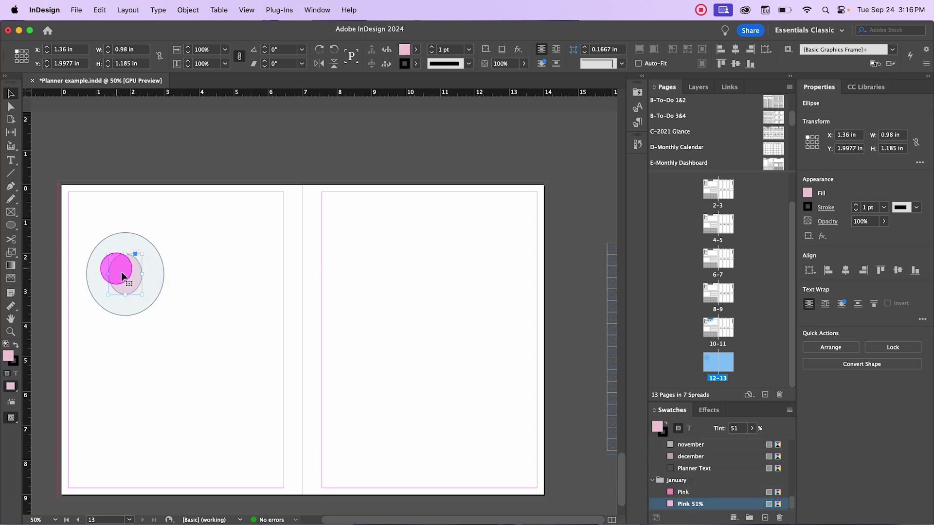
click(174, 338)
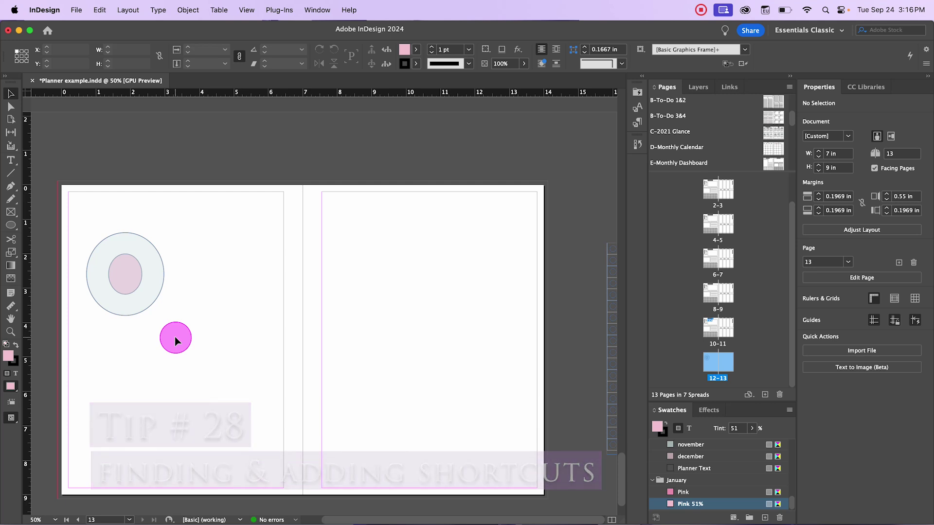
click(146, 250)
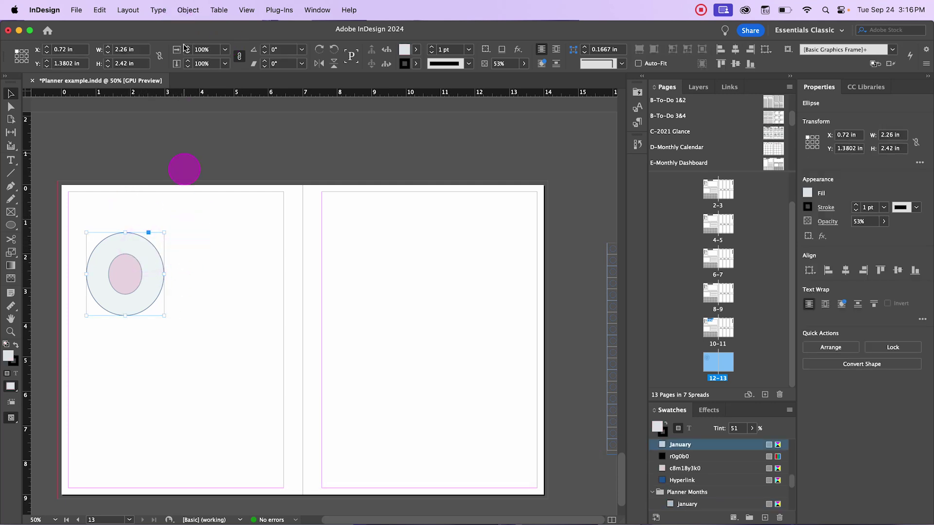
right_click(153, 253)
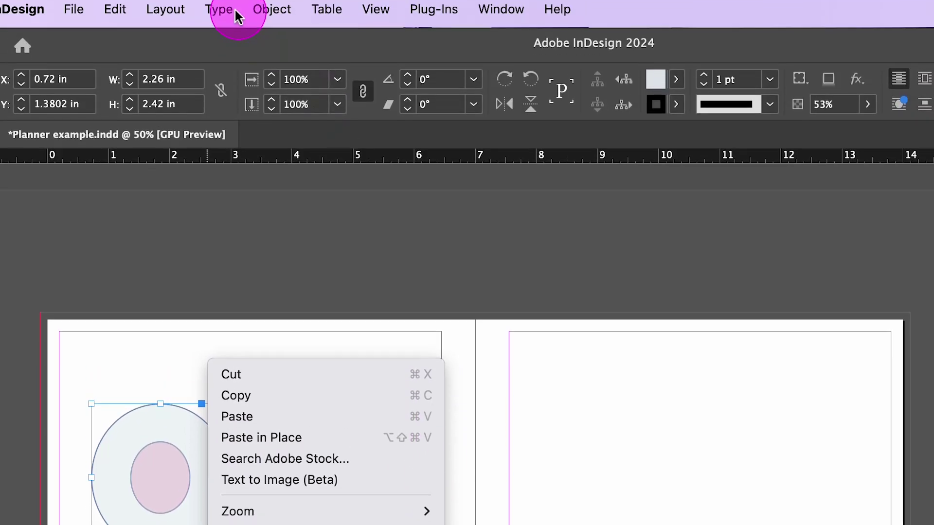
Step: Browse the Type and Object menu commands without choosing anything
click(236, 15)
click(236, 15)
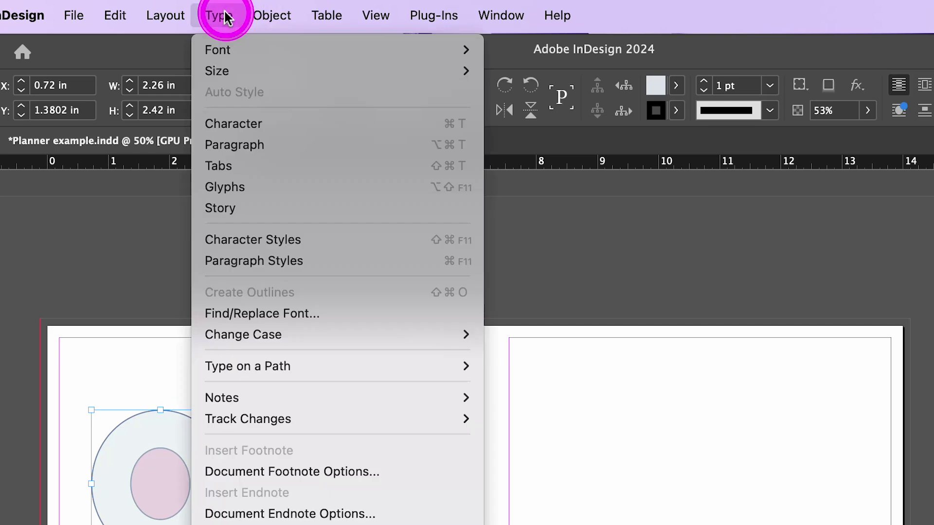
mouse_move(268, 15)
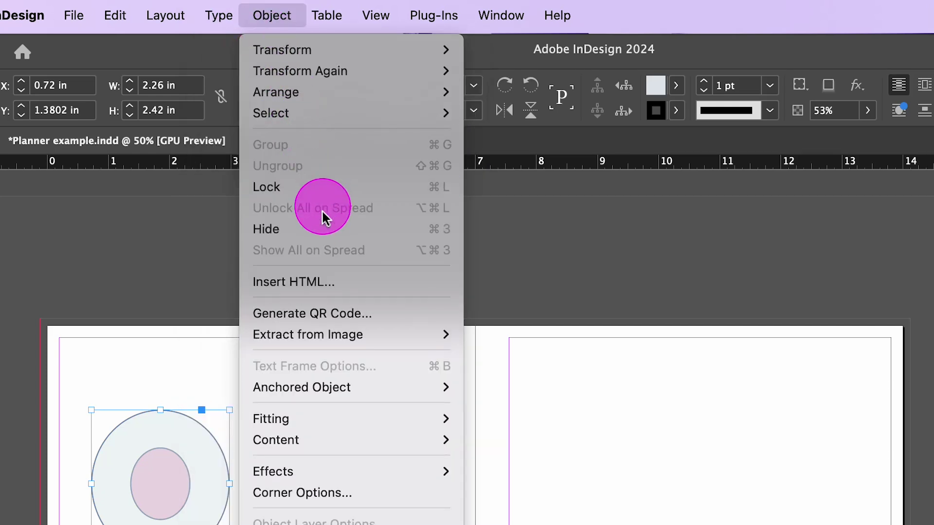
key(Escape)
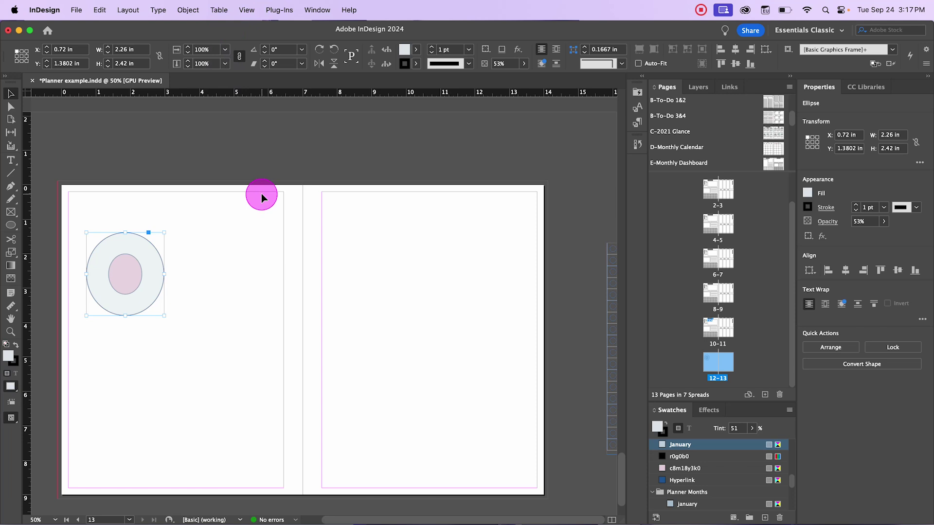
click(190, 9)
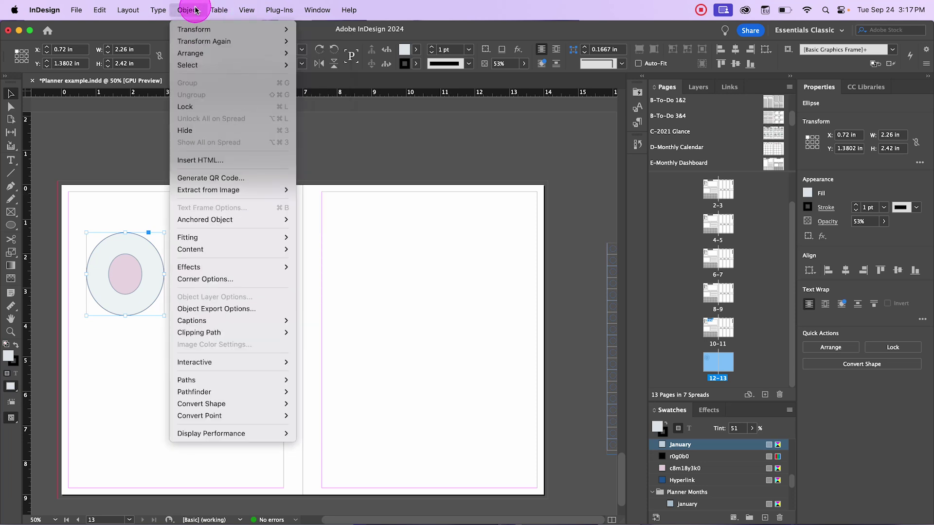
Step: Choose Edit > Keyboard Shortcuts
mouse_move(39, 11)
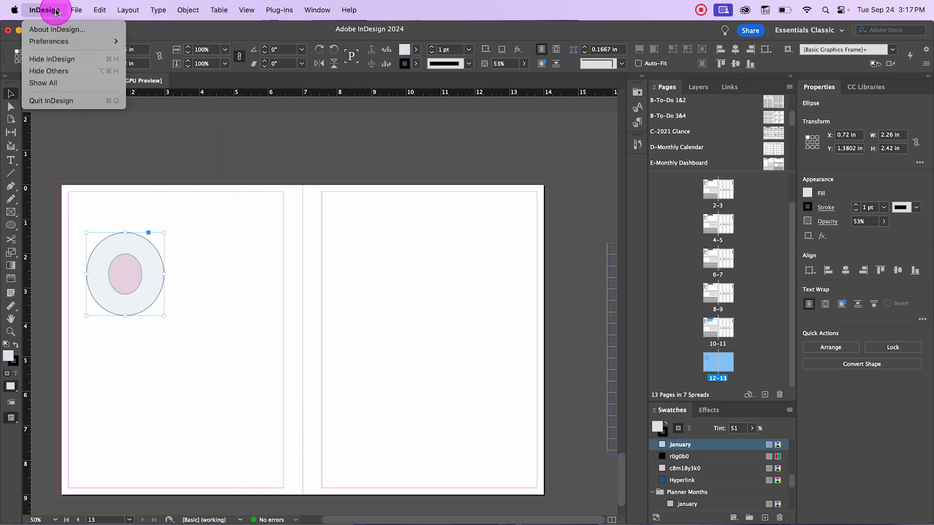
mouse_move(103, 10)
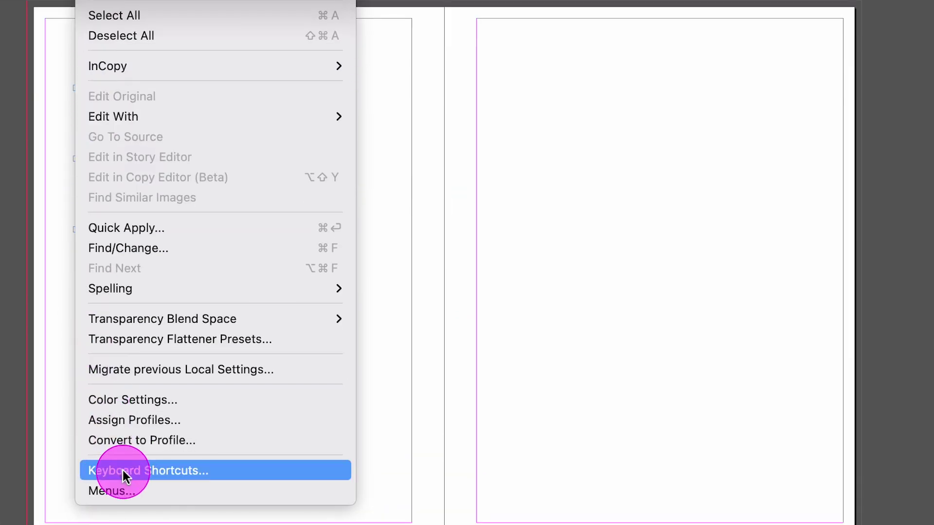
click(123, 470)
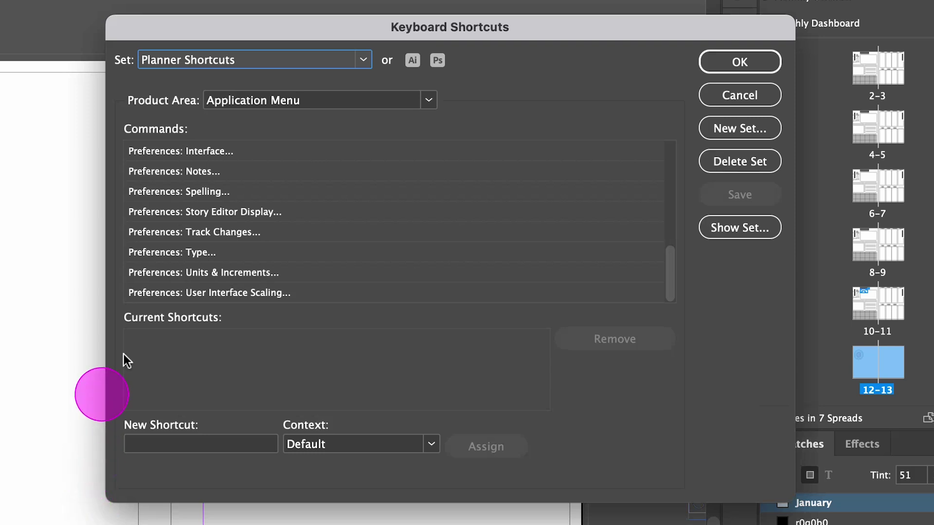
Step: Switch the shortcut set from Planner Shortcuts to [Default]
click(267, 214)
scroll(267, 214, up, 5)
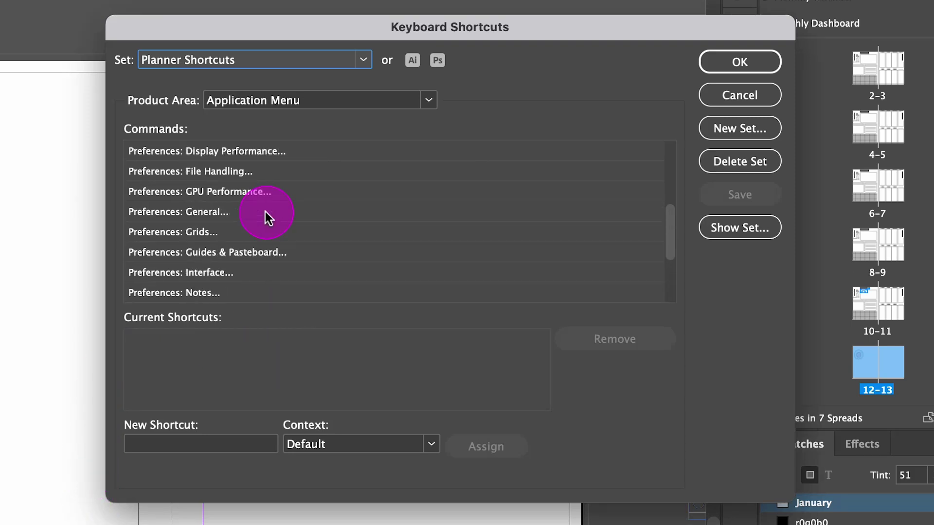
scroll(267, 214, down, 3)
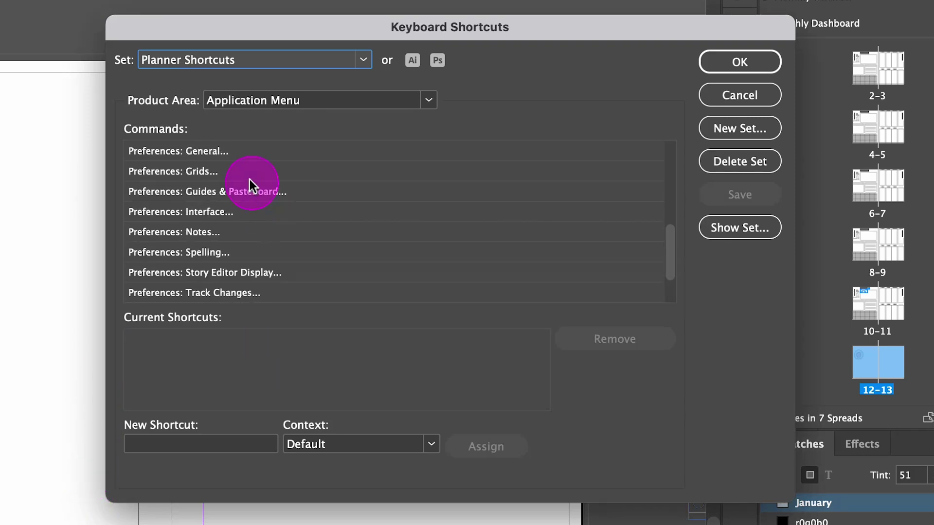
scroll(249, 185, up, 3)
scroll(250, 194, up, 3)
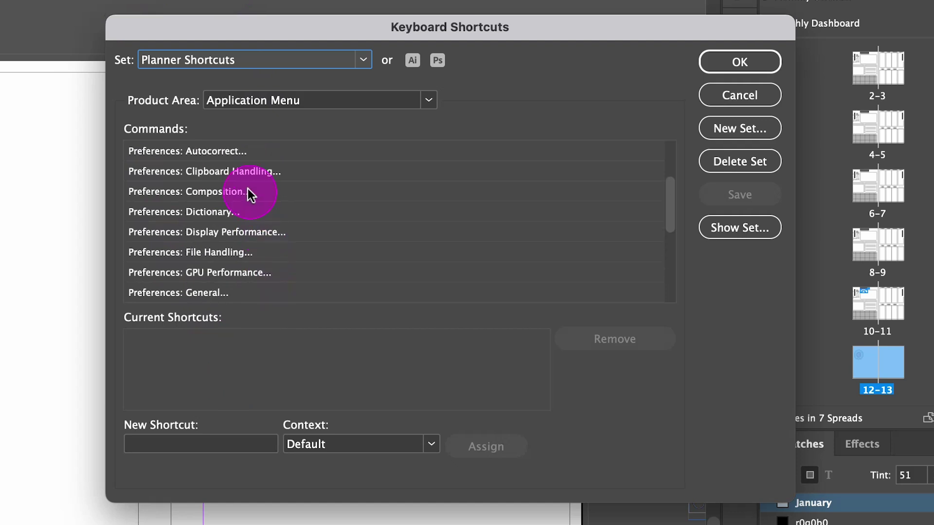
scroll(251, 194, up, 2)
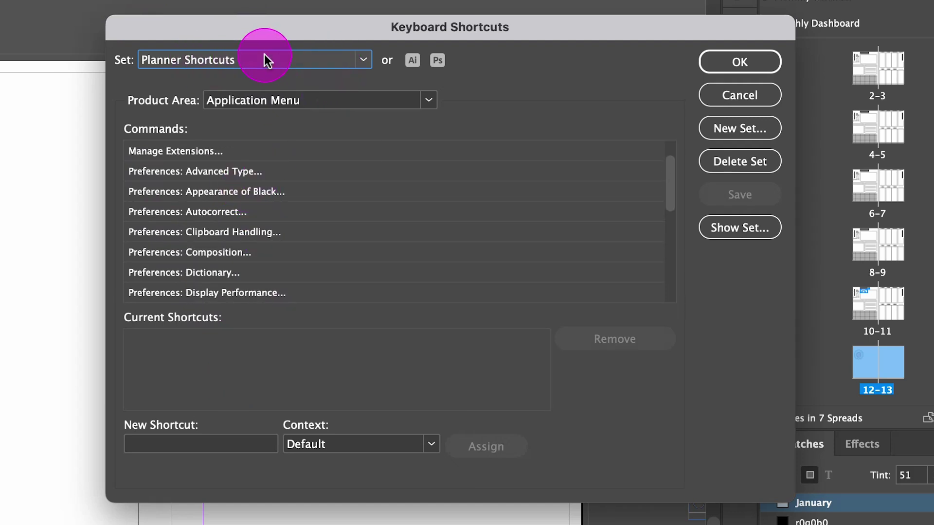
click(265, 60)
click(248, 77)
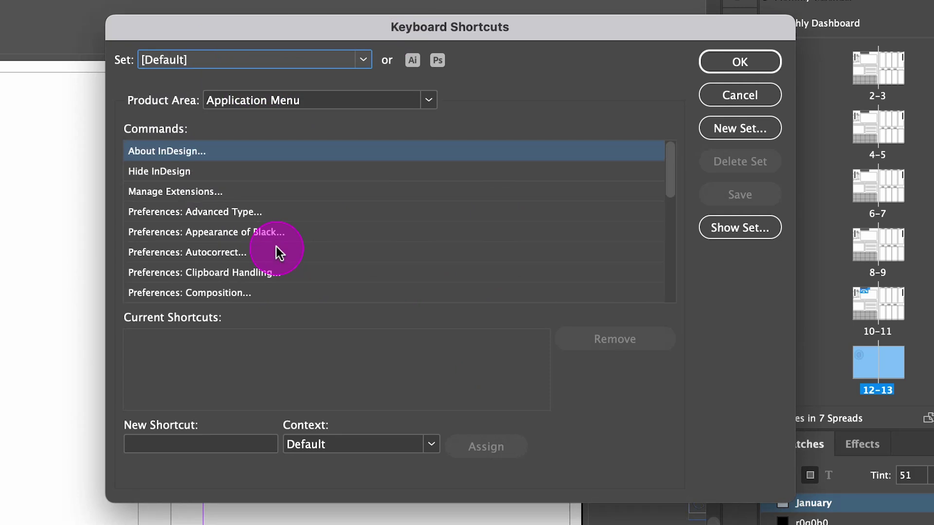
Step: Set the Product Area to File Menu
scroll(275, 250, down, 5)
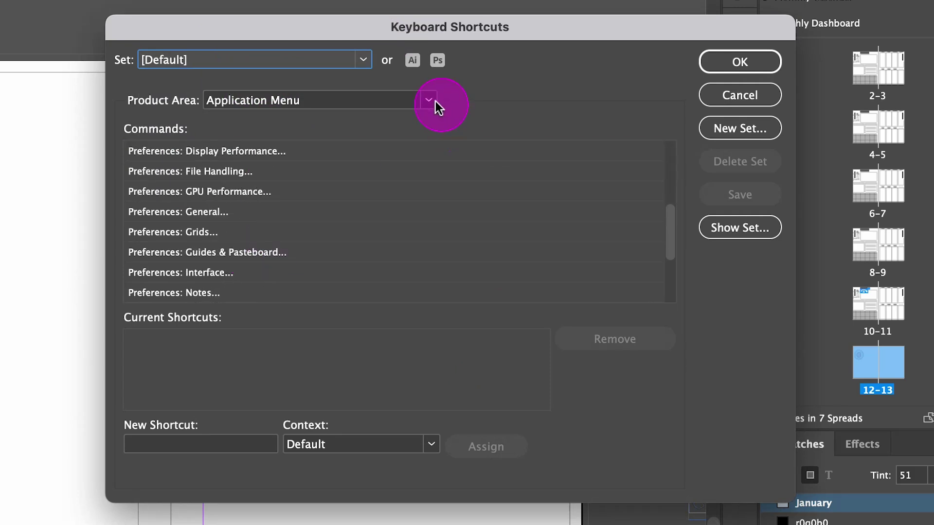
click(437, 101)
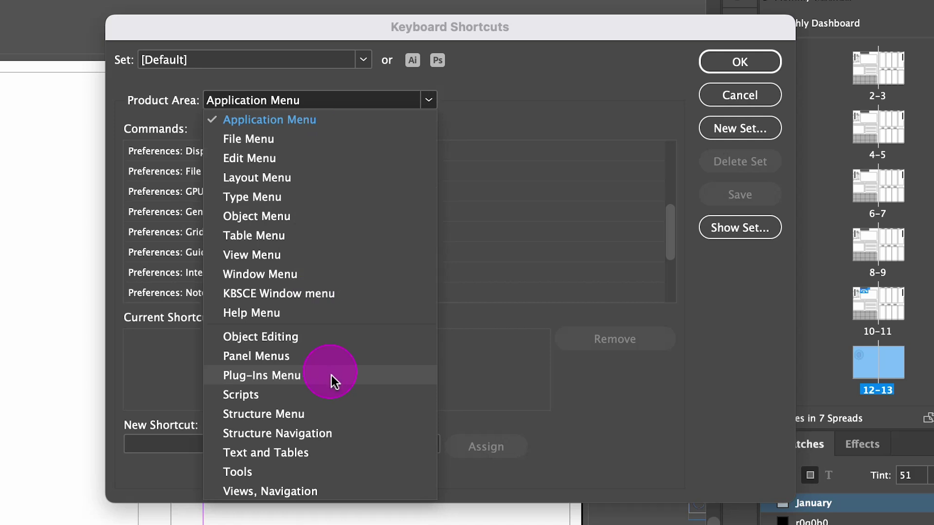
click(335, 141)
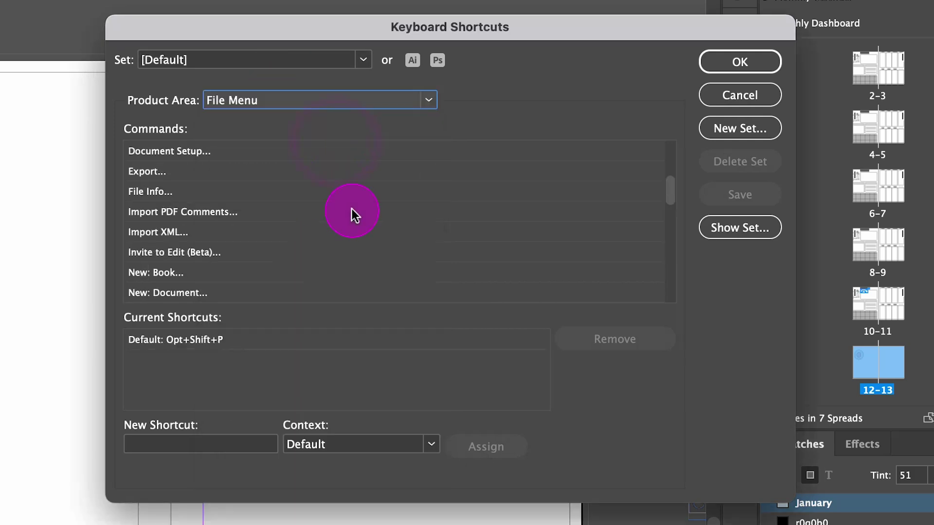
Step: Check the File Menu shortcuts for Import XML… and Export… (Cmd+E)
click(220, 233)
click(198, 178)
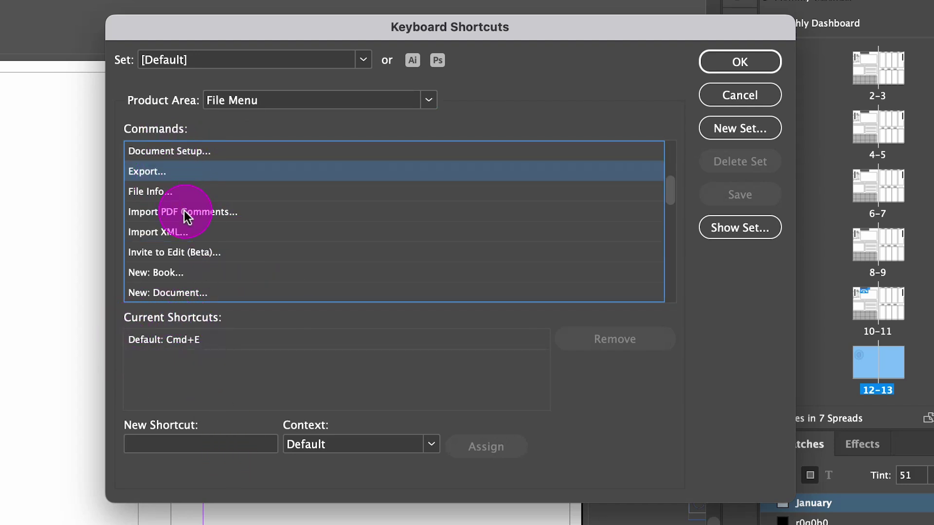
scroll(184, 209, down, 5)
scroll(187, 216, down, 8)
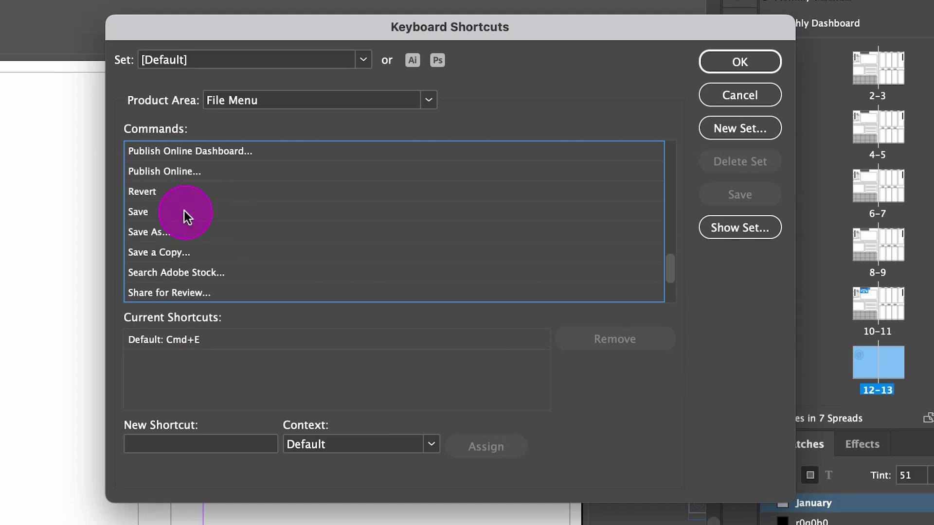
scroll(186, 216, up, 10)
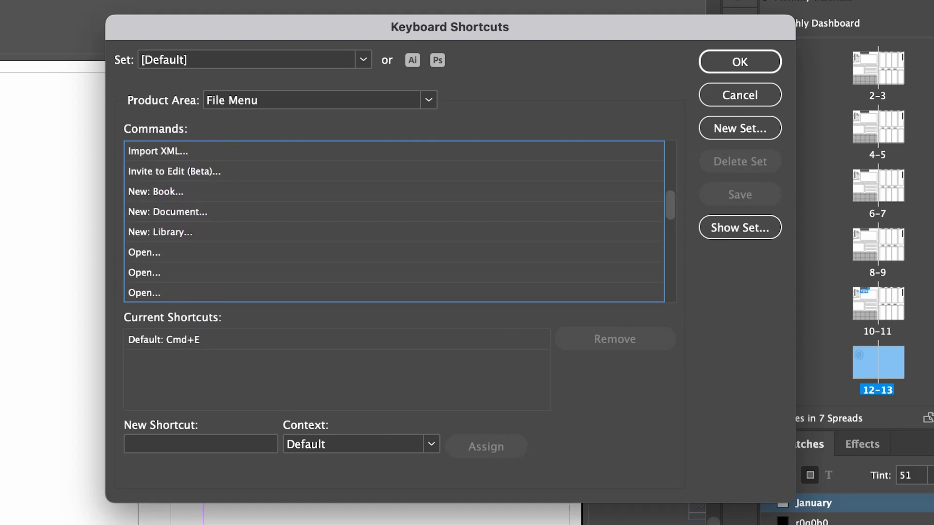
scroll(263, 271, up, 6)
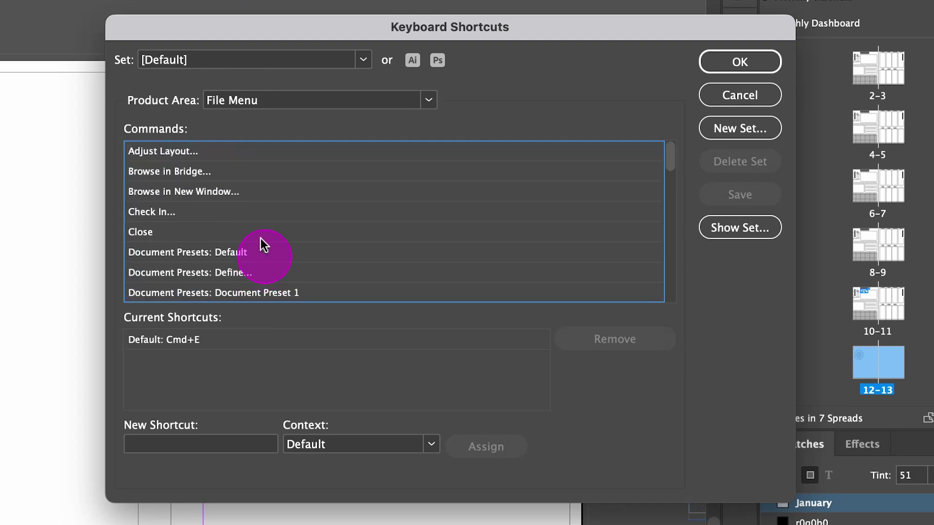
Step: Review shortcuts from Browse in Bridge through Document Setup and File Info, then switch Product Area to Panel Menus
click(221, 180)
click(218, 197)
click(209, 233)
click(215, 252)
scroll(223, 277, down, 1)
scroll(223, 277, down, 1)
click(223, 273)
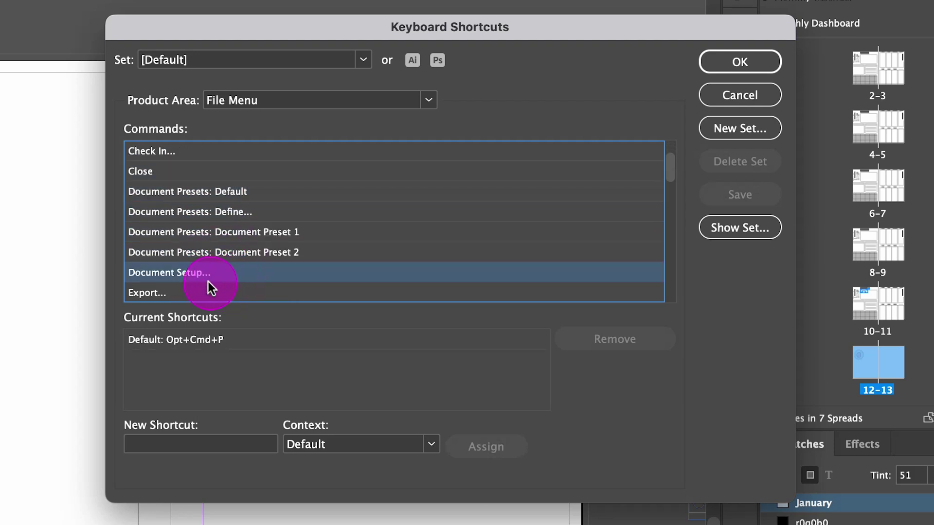
scroll(208, 273, down, 2)
click(209, 276)
scroll(208, 274, up, 3)
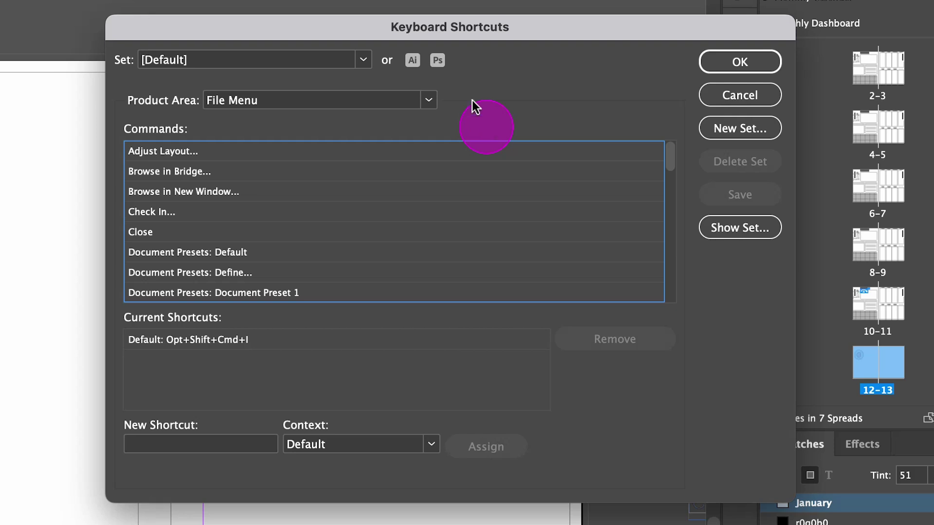
click(428, 102)
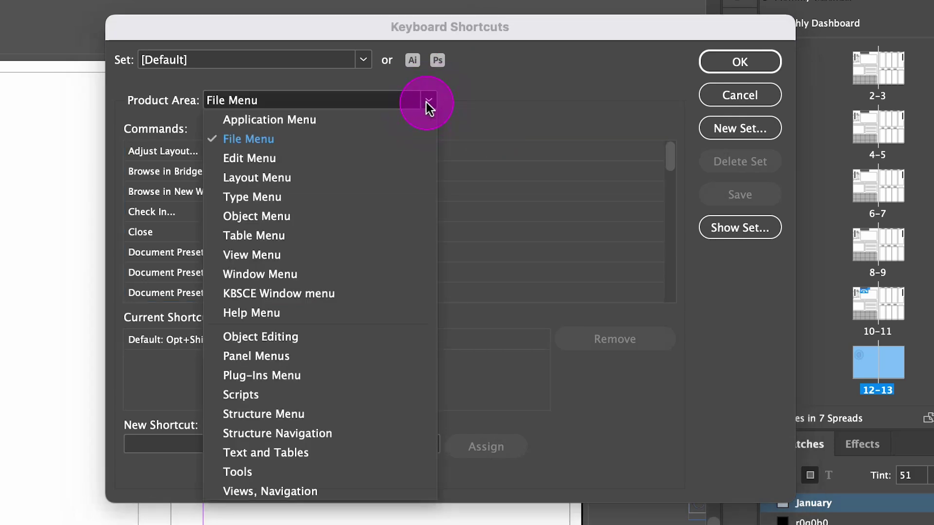
click(315, 358)
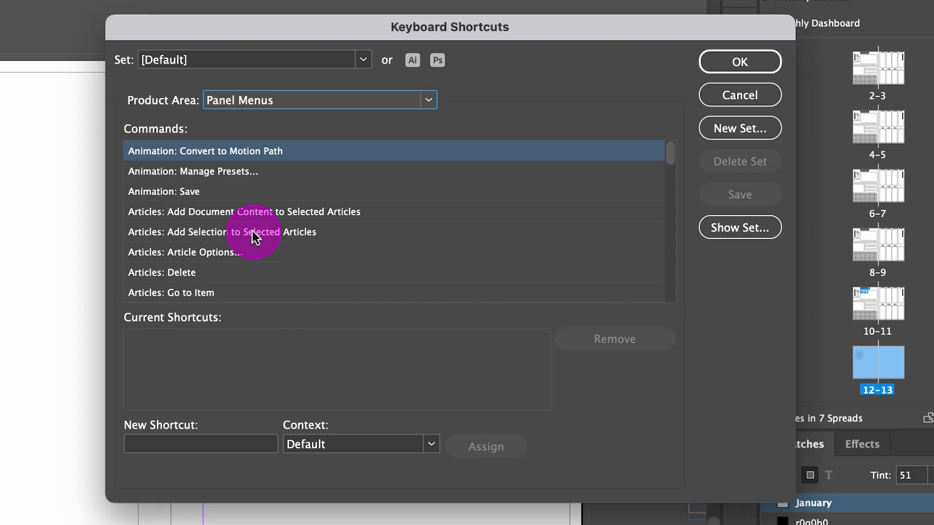
Step: Scroll the Panel Menus commands to the Hyperlinks entries and select Hyperlinks: Edit Hyperlink…
scroll(253, 237, down, 6)
scroll(253, 237, down, 10)
scroll(253, 237, down, 10)
scroll(253, 237, down, 8)
scroll(253, 237, down, 6)
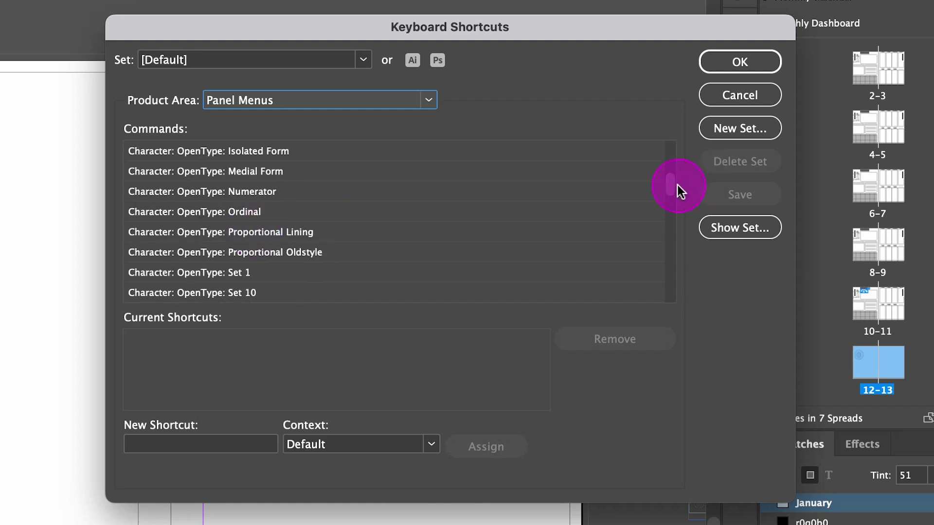
drag(677, 190, 674, 218)
scroll(298, 198, up, 4)
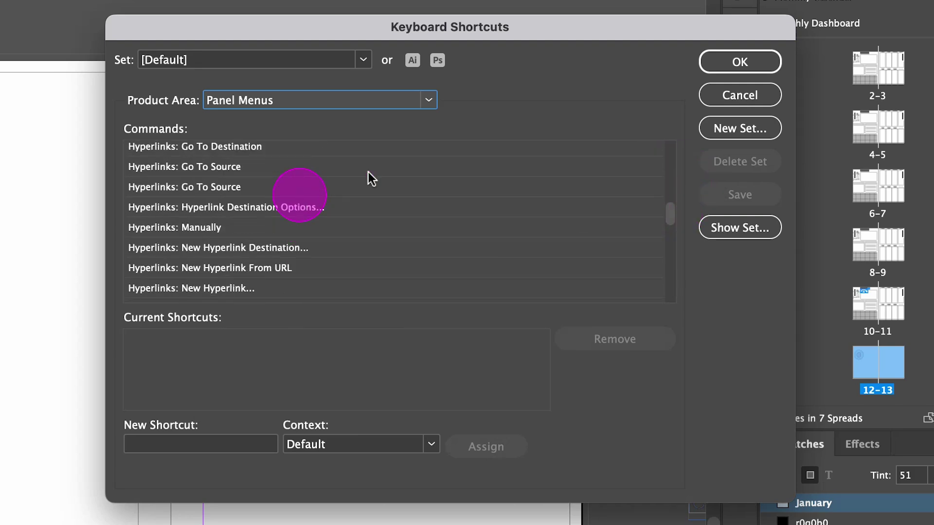
scroll(288, 202, up, 2)
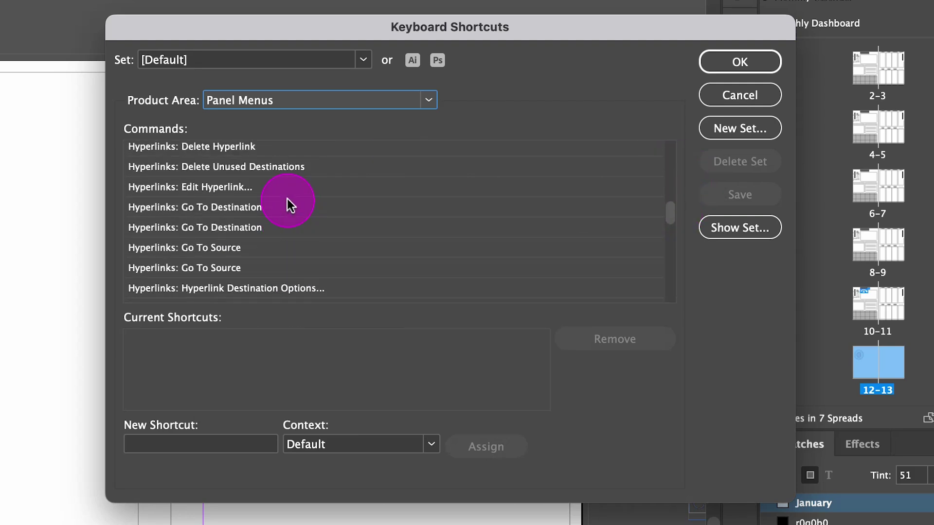
click(209, 187)
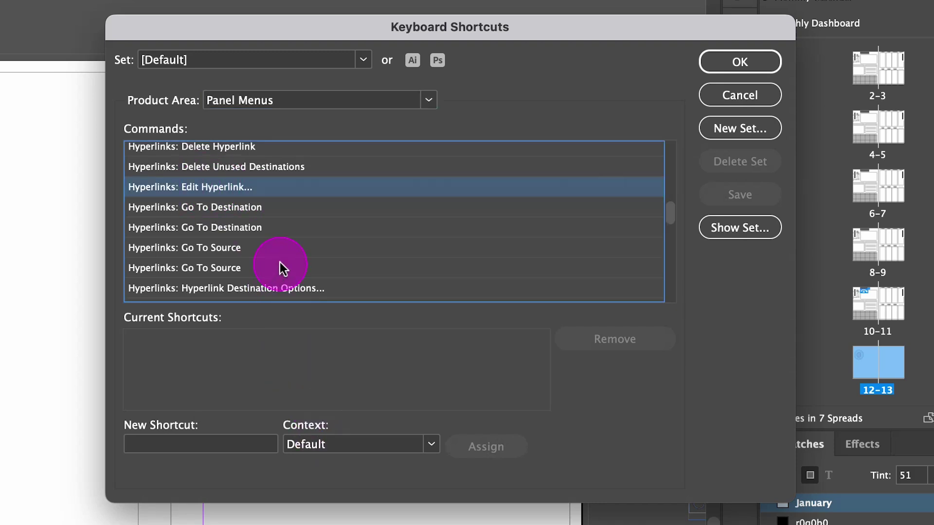
Step: Select Hyperlinks: New Hyperlink… and put the cursor in the New Shortcut field
scroll(280, 263, up, 3)
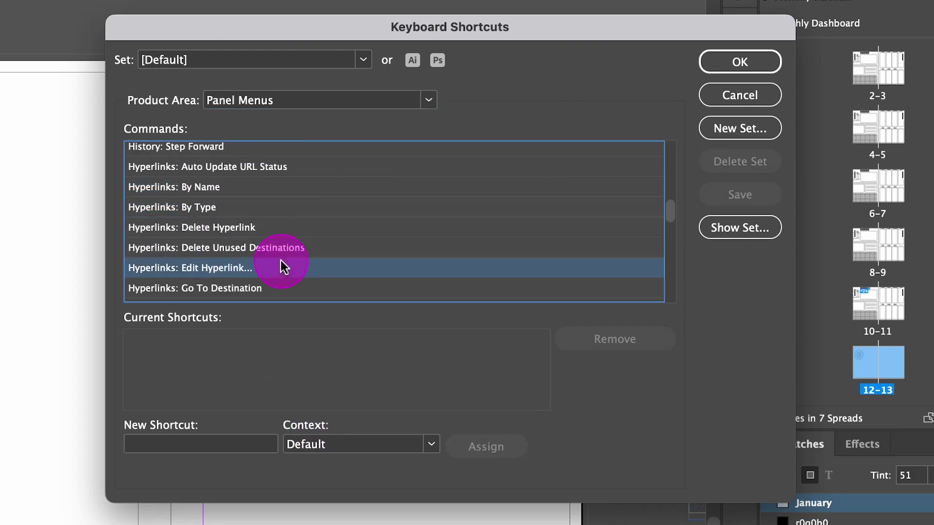
scroll(281, 266, down, 4)
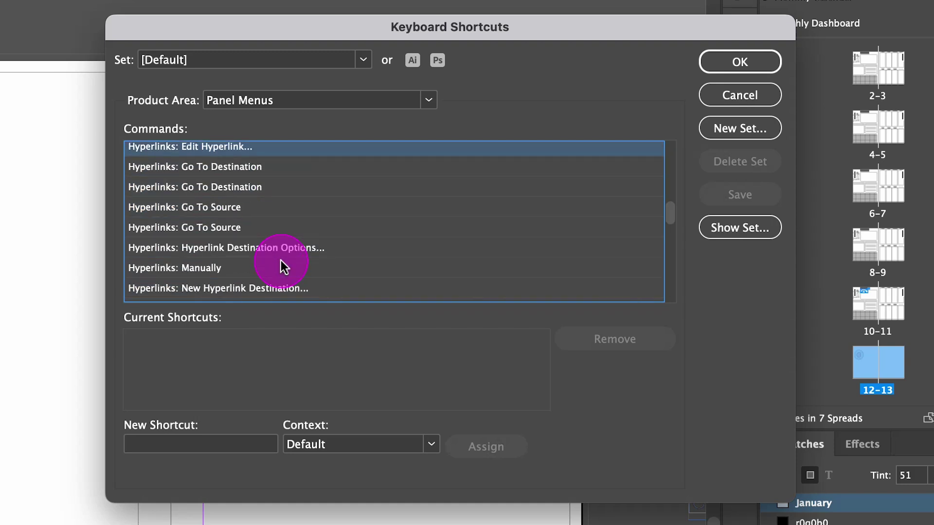
scroll(282, 265, down, 1)
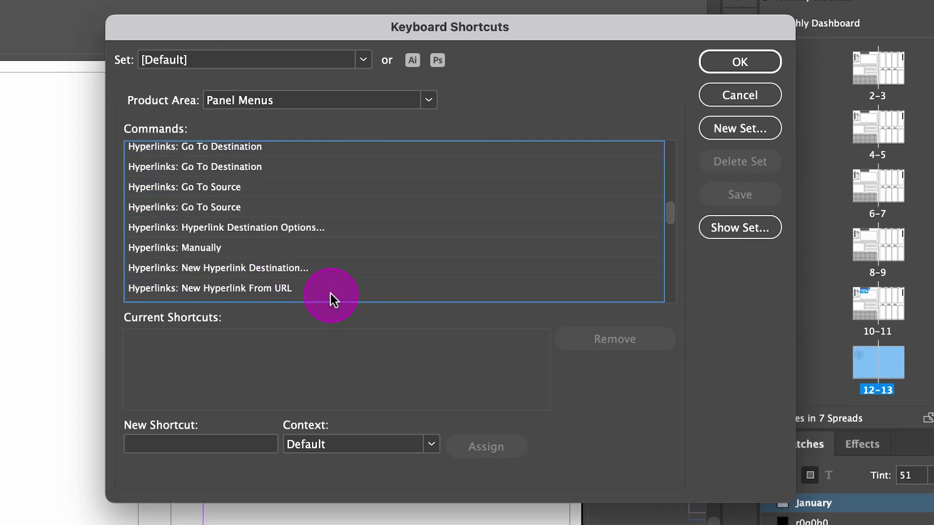
scroll(319, 283, down, 1)
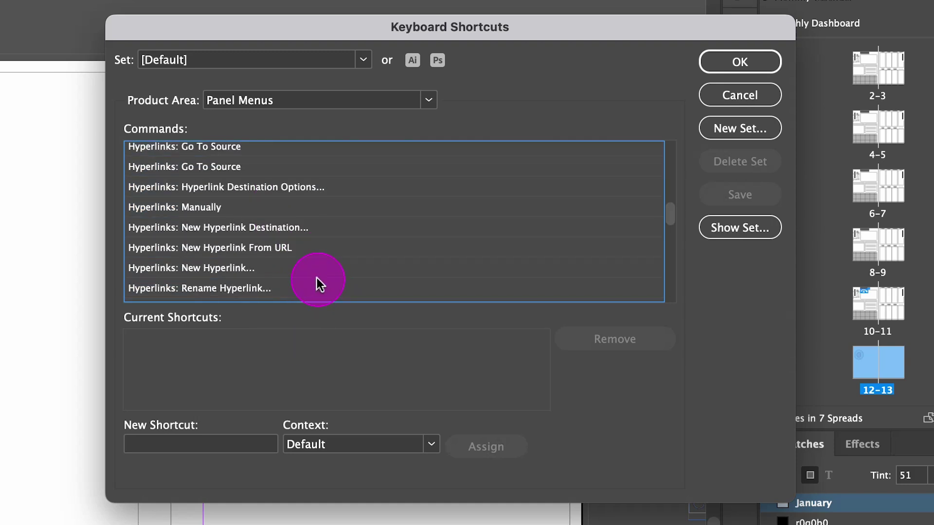
click(205, 267)
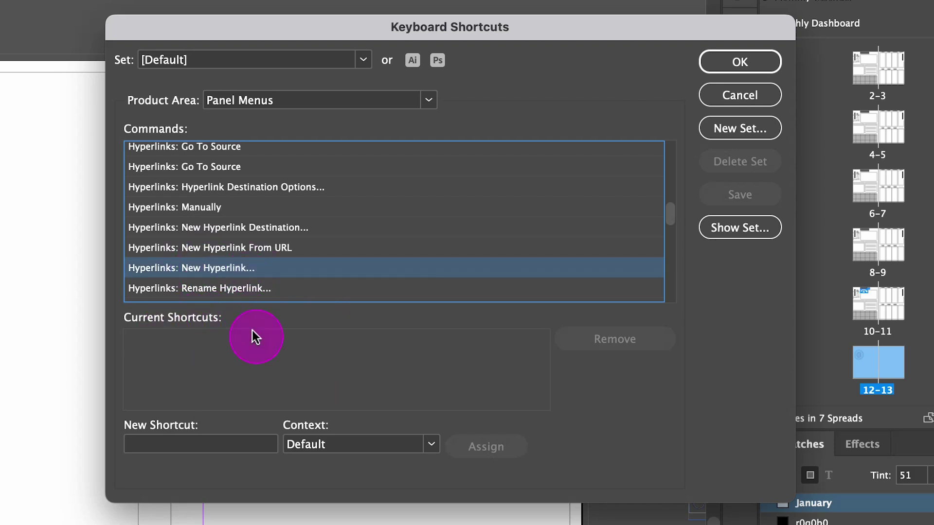
scroll(251, 265, up, 4)
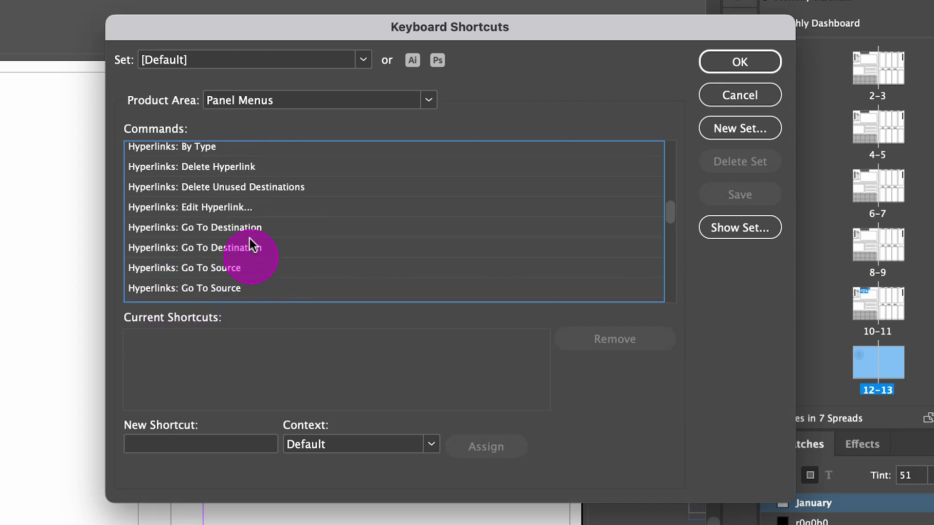
click(236, 208)
scroll(280, 264, down, 9)
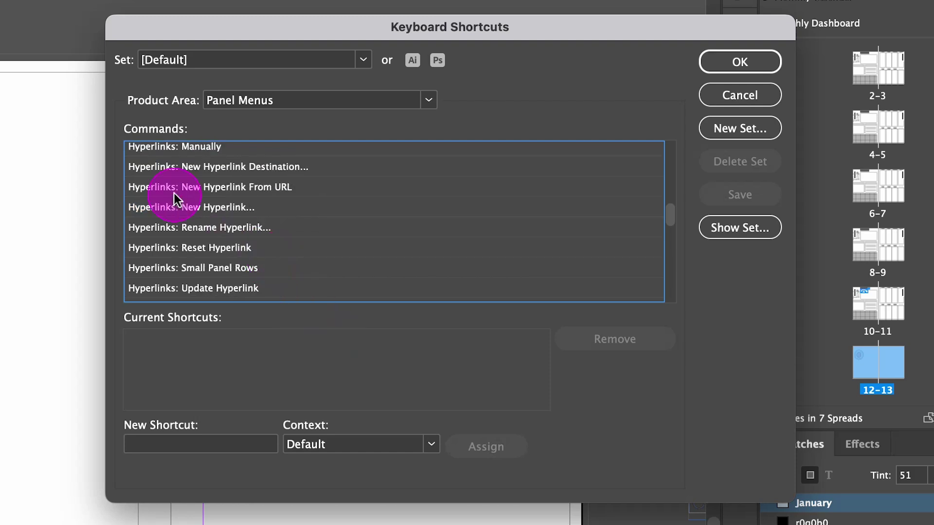
click(205, 214)
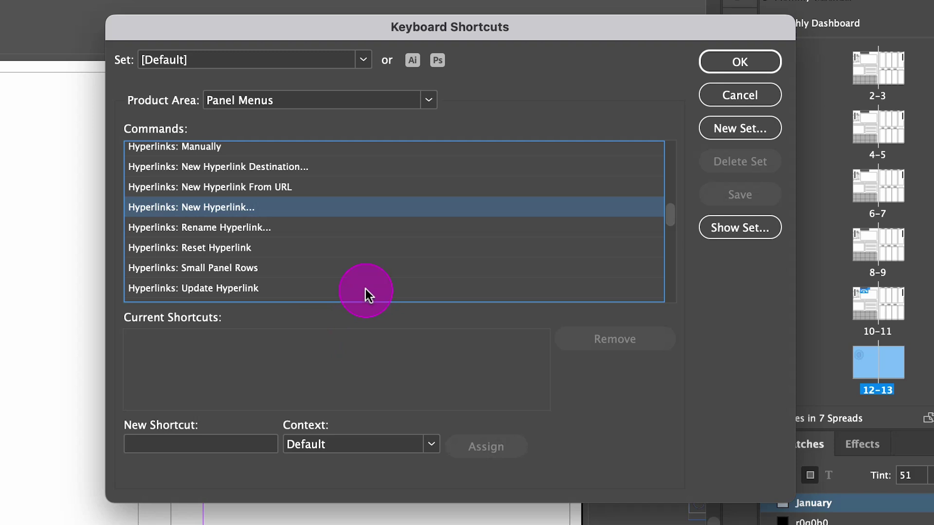
click(146, 448)
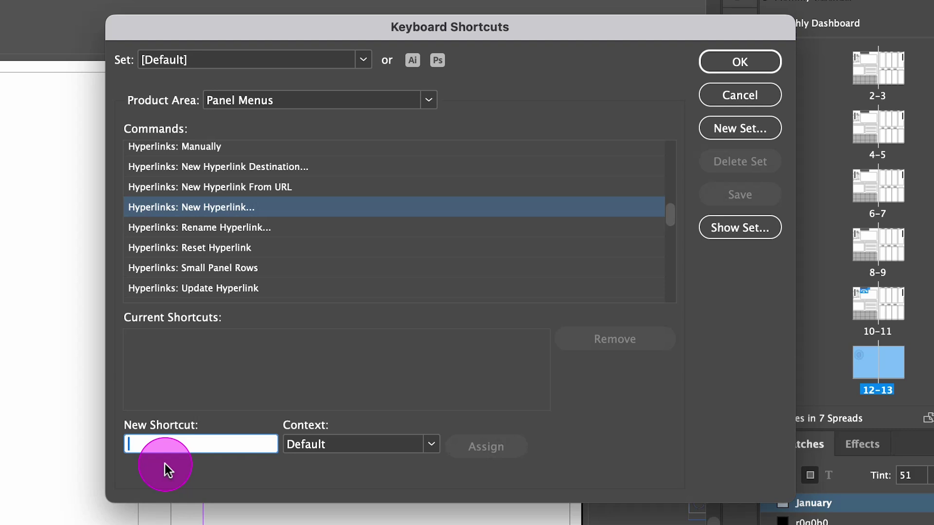
Step: Enter Cmd+Y for Hyperlinks: New Hyperlink… and assign it, which triggers the Default-set warning
key(super+y)
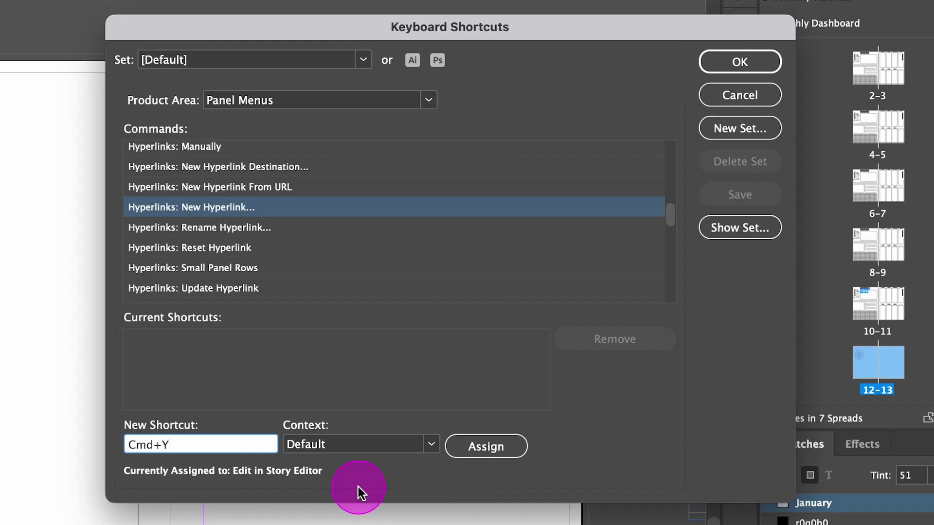
click(501, 446)
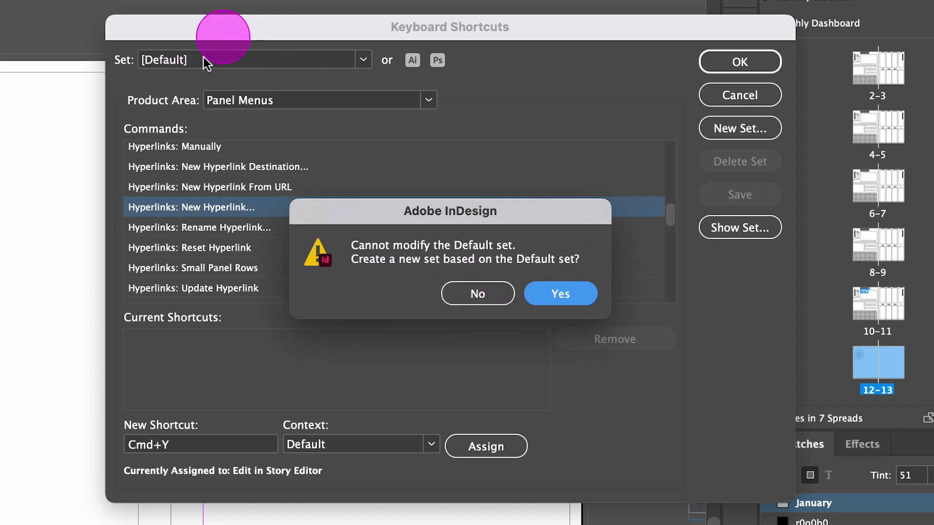
Step: Accept creating a new set based on [Default] and name it 'Tips Tutorial'
click(560, 294)
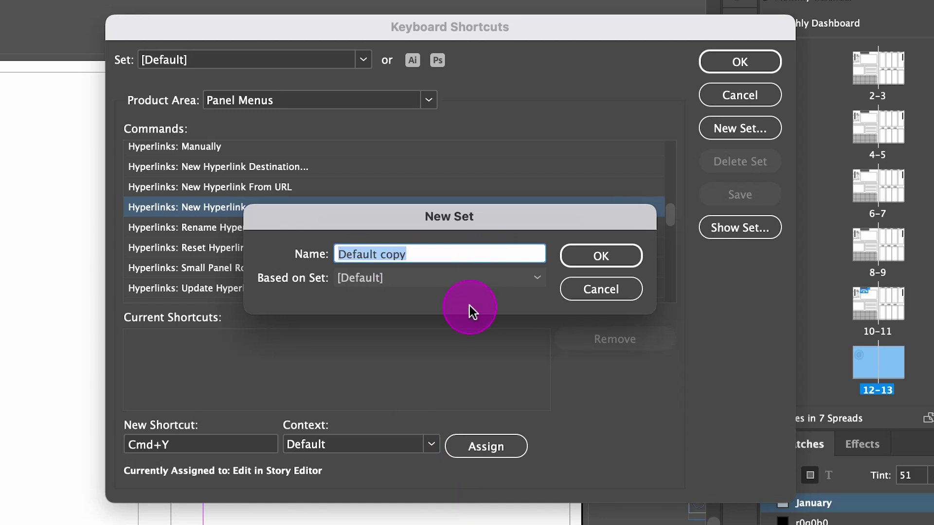
text(Tips T)
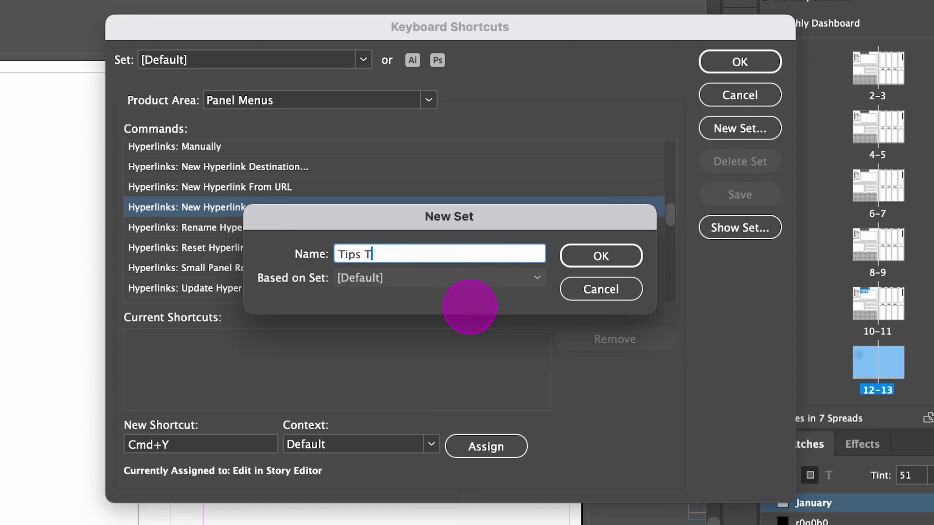
text(utorial)
click(576, 255)
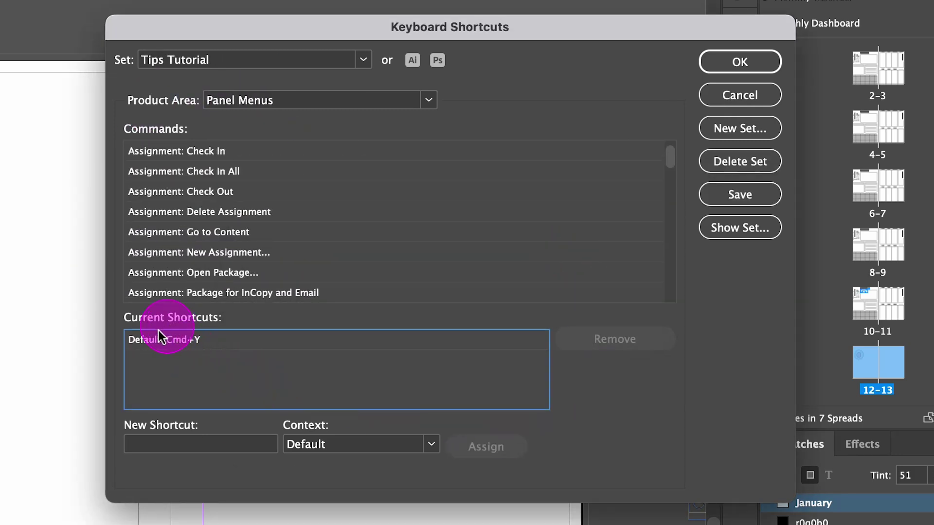
Step: Scroll the Panel Menus list past Hyperlinks: New Hyperlink and select Hyperlinks: Edit Hyperlink…
click(209, 348)
click(218, 403)
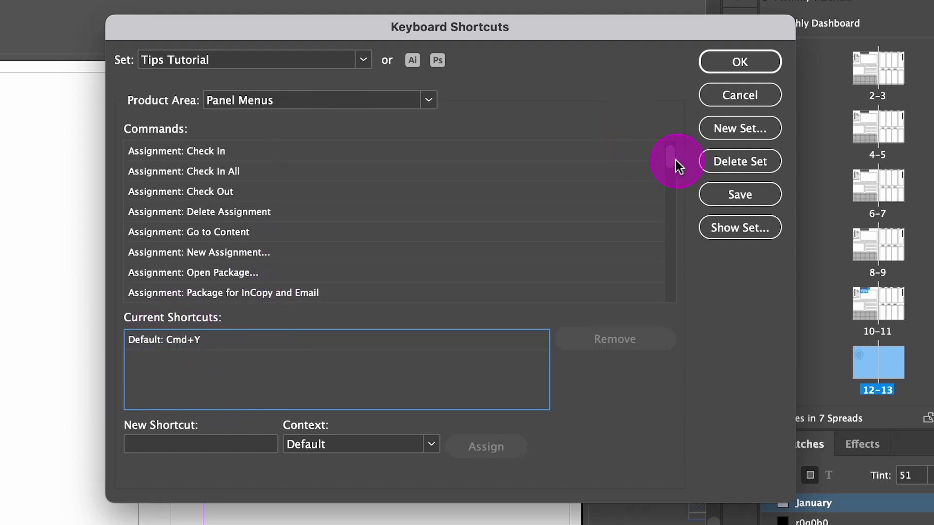
drag(678, 157, 676, 227)
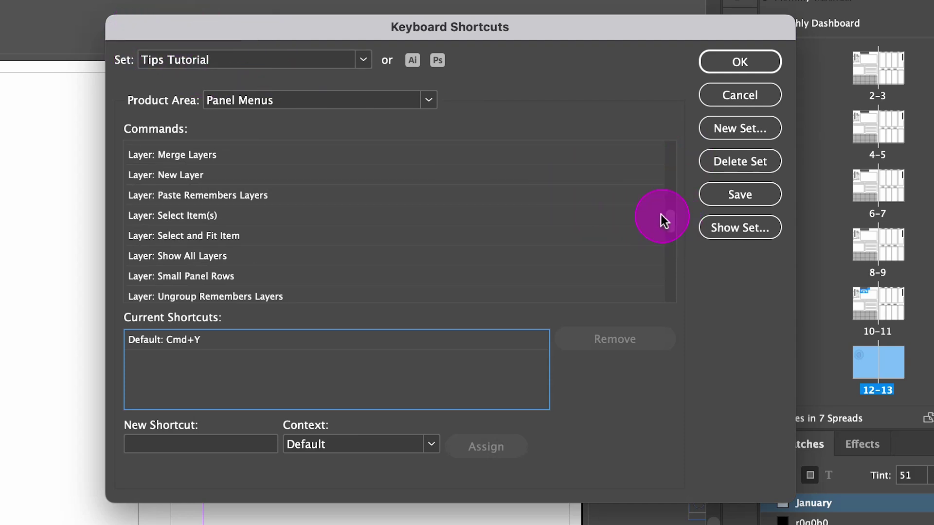
mouse_move(667, 219)
mouse_down()
mouse_move(677, 226)
mouse_move(673, 218)
mouse_up()
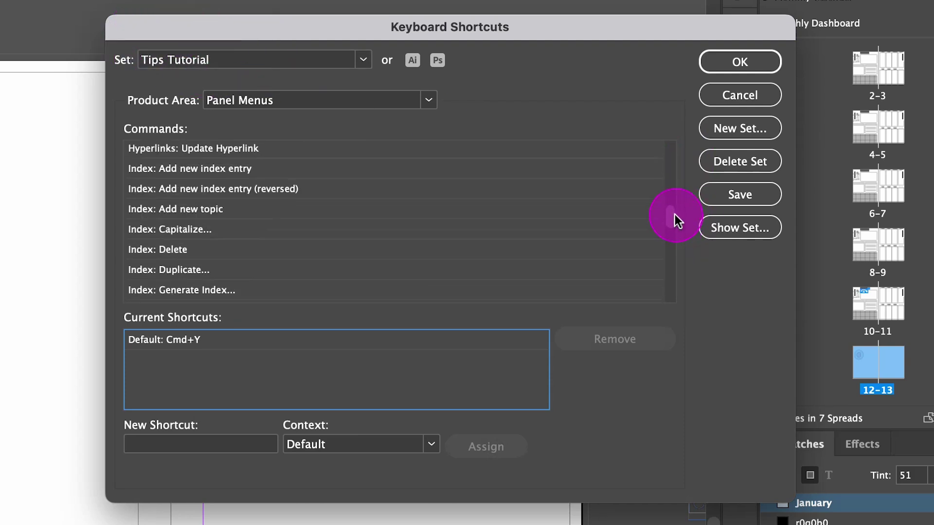
scroll(285, 203, up, 7)
click(275, 216)
scroll(275, 217, up, 4)
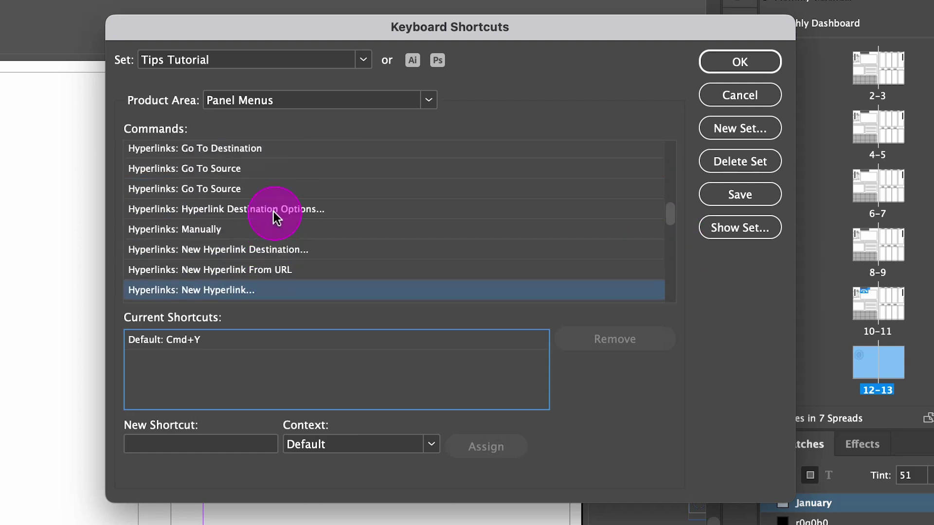
scroll(282, 229, up, 4)
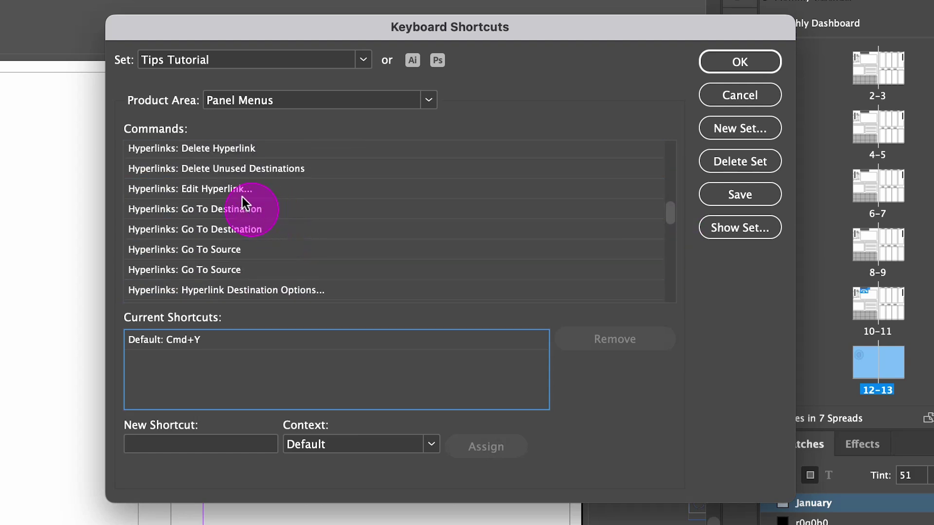
click(235, 189)
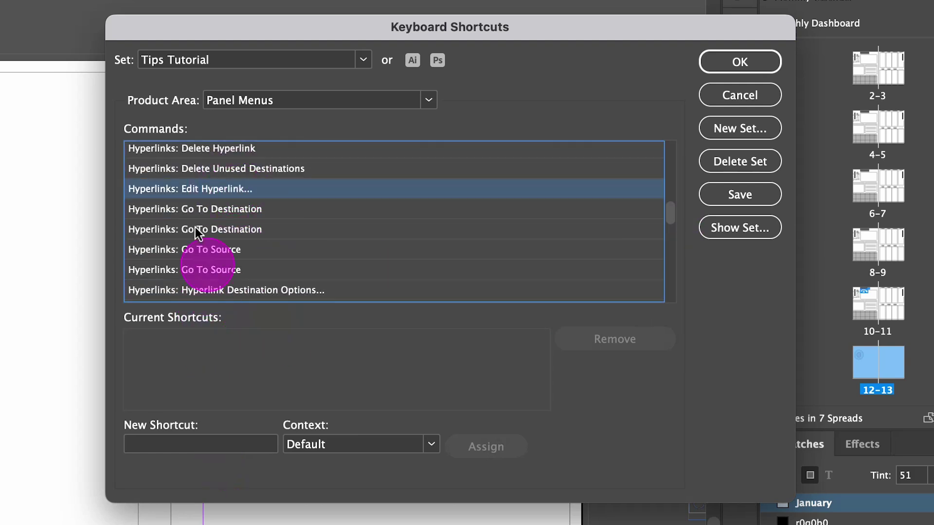
Step: Assign Opt+Y to Edit Hyperlink…, save the Tips Tutorial set, and close with OK
click(190, 445)
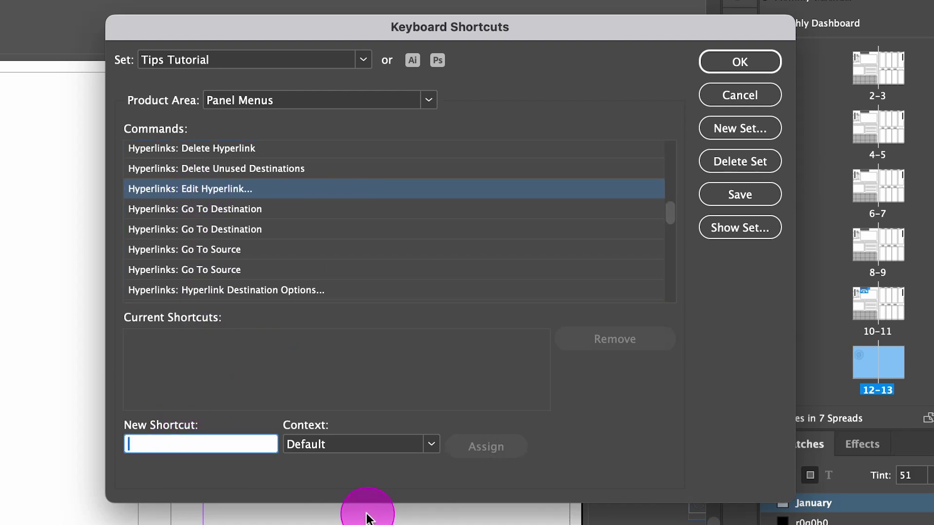
key(alt+y)
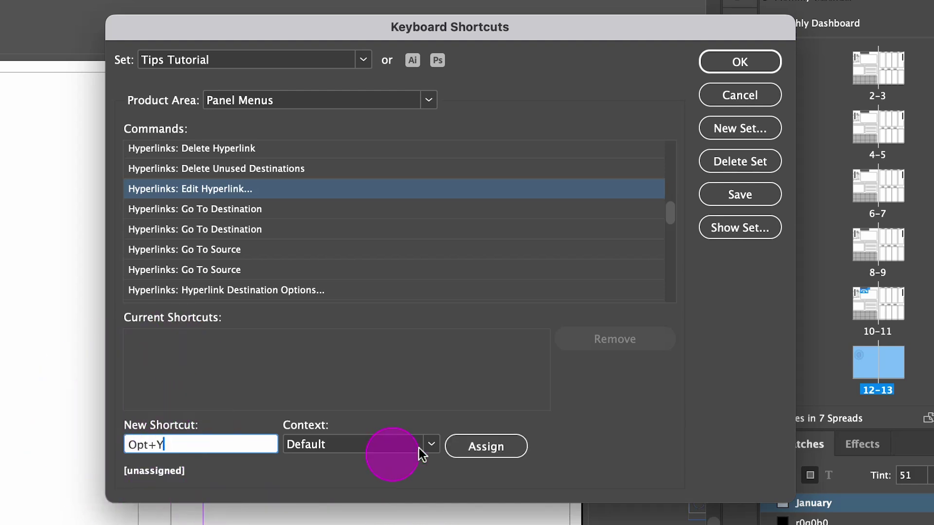
click(462, 446)
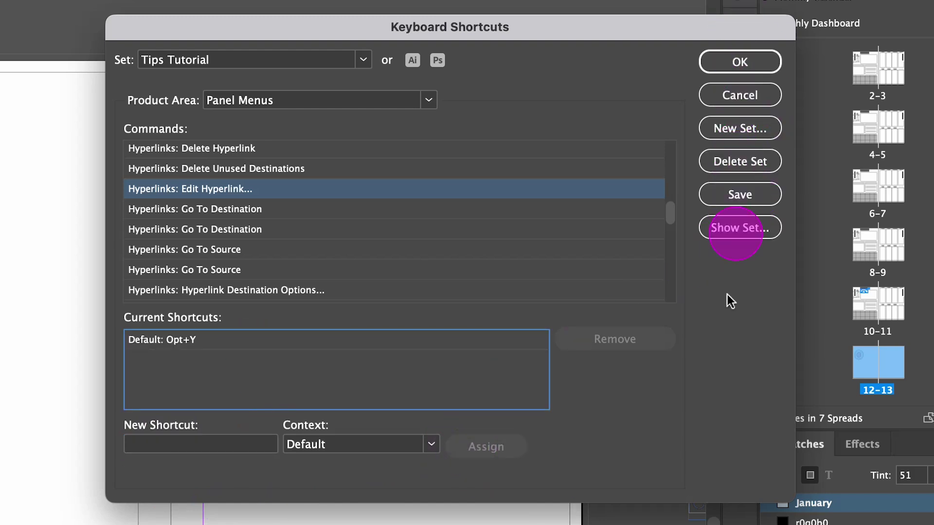
click(730, 197)
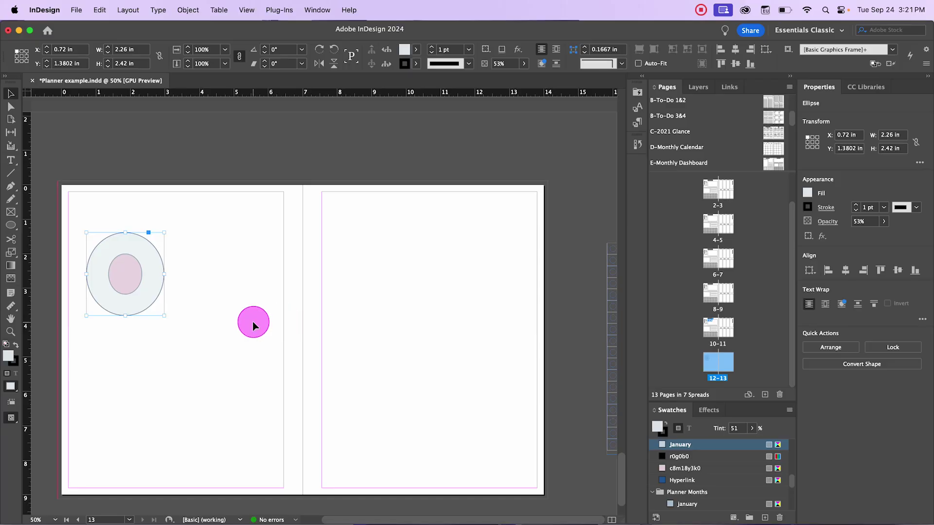
click(250, 336)
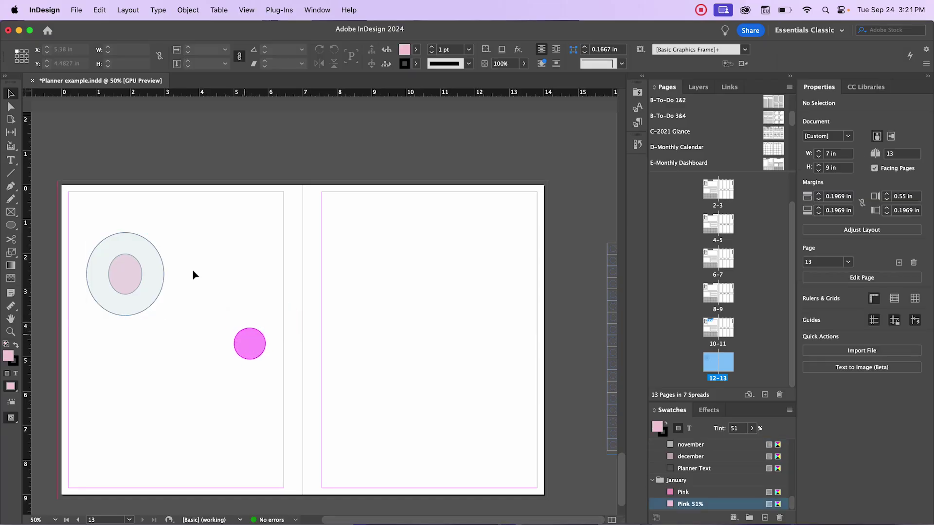
Step: Add a new hyperlink to the large ellipse on page 12, linking to page 3
click(154, 273)
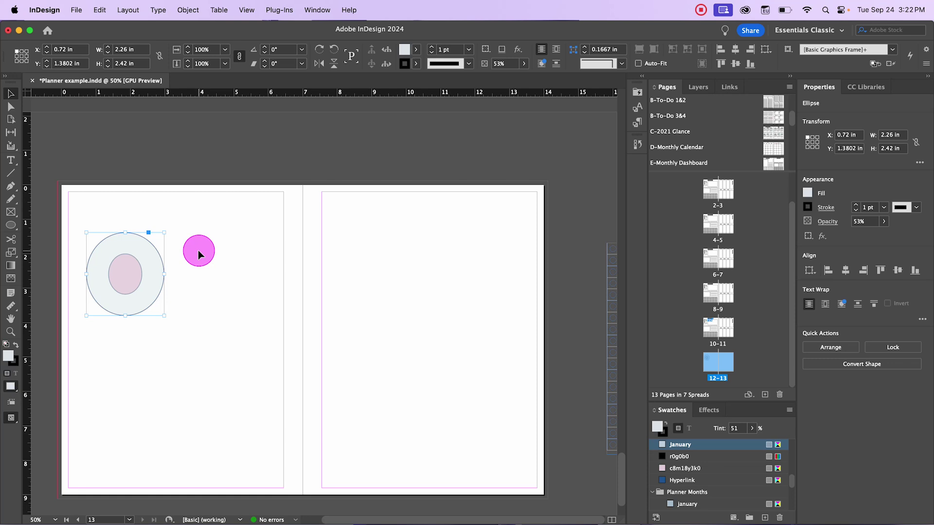
key(super+alt+h)
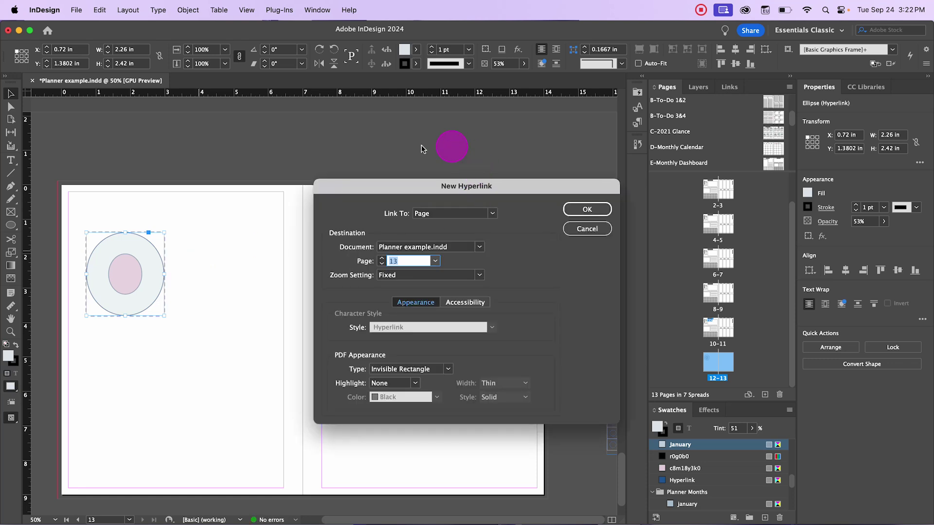
click(475, 214)
click(506, 194)
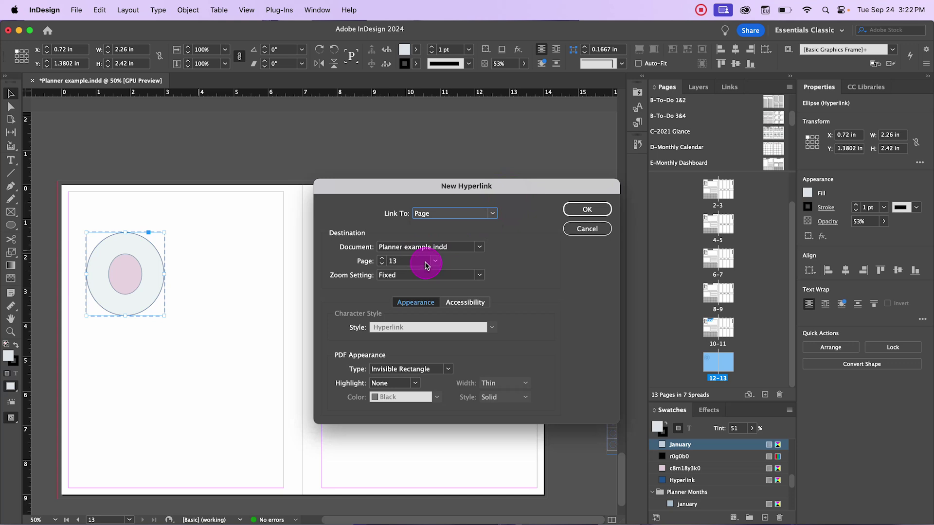
click(425, 263)
click(436, 261)
click(411, 292)
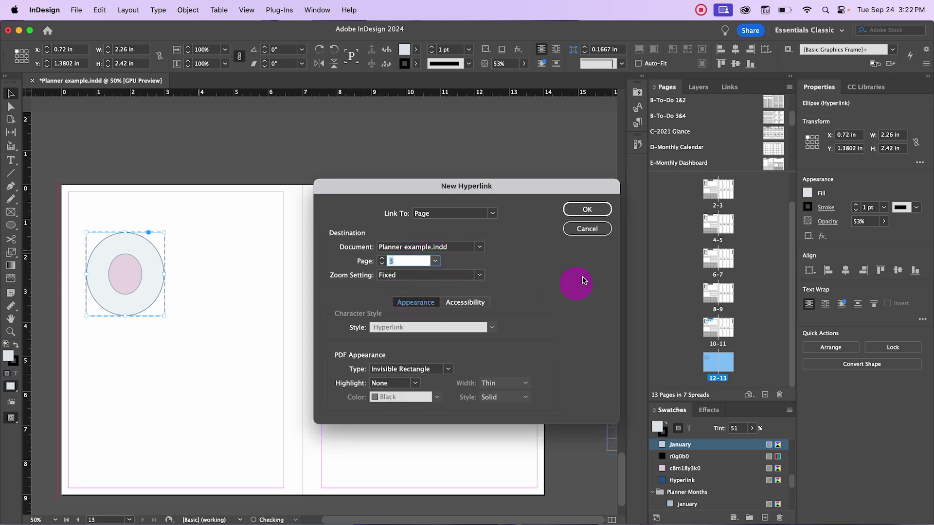
click(585, 209)
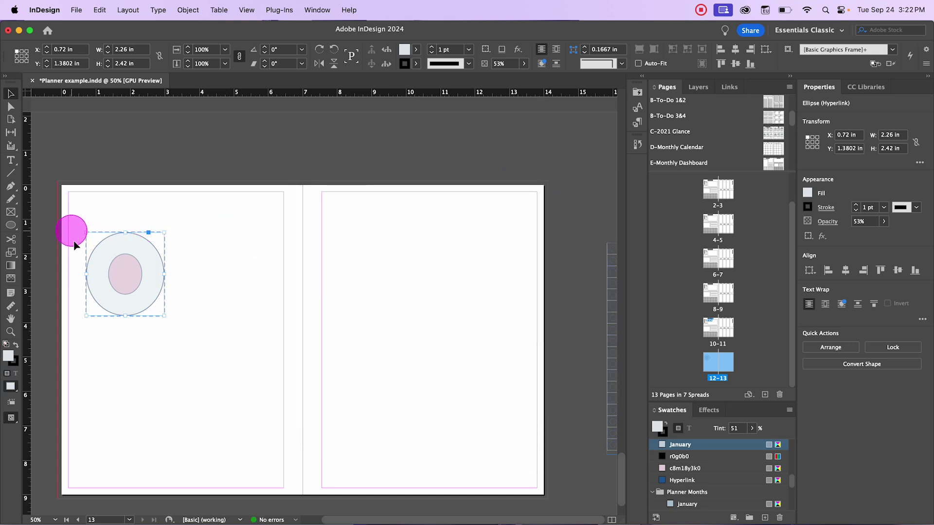
Step: Reselect the ellipse, reopen its Edit Hyperlink dialog to verify, then cancel without changes
click(230, 359)
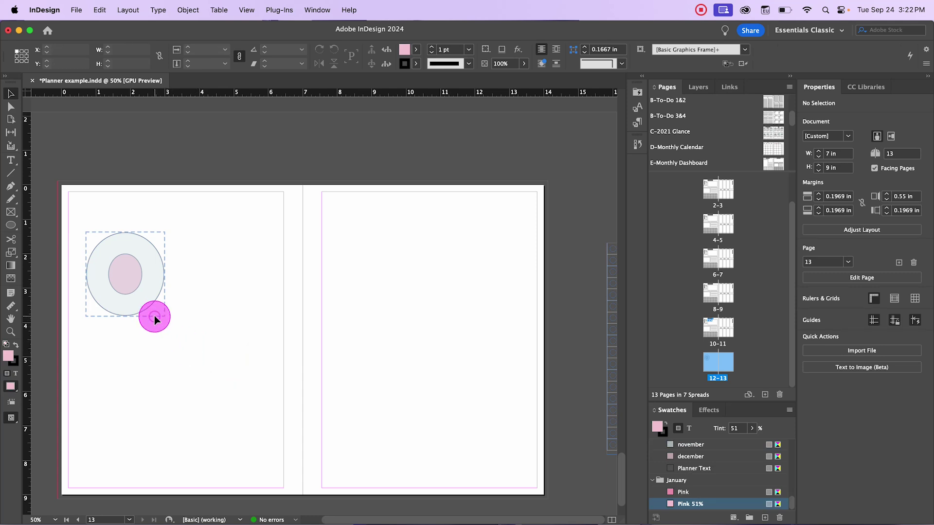
click(142, 249)
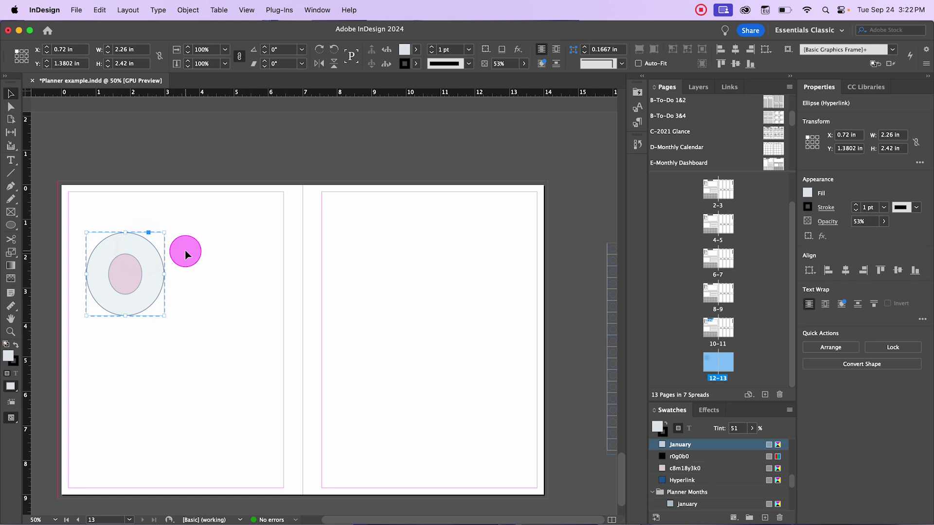
key(super+shift+h)
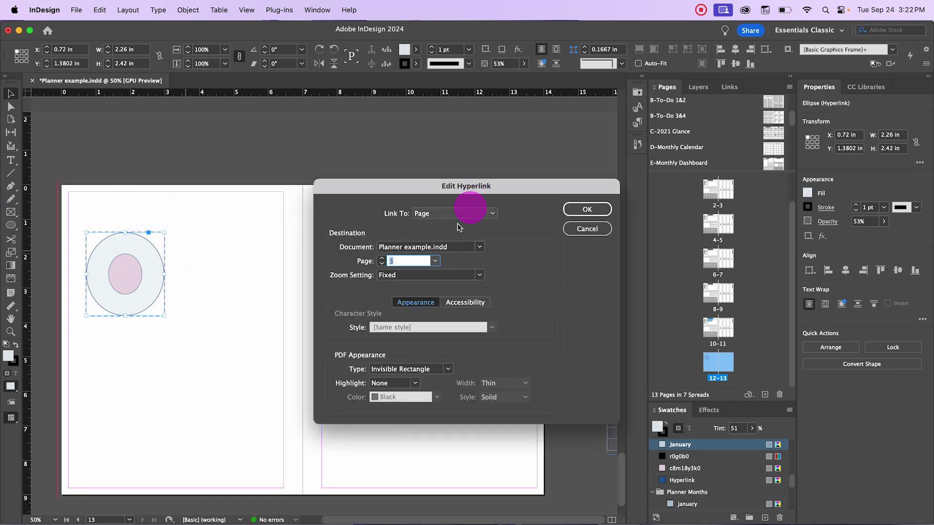
click(579, 230)
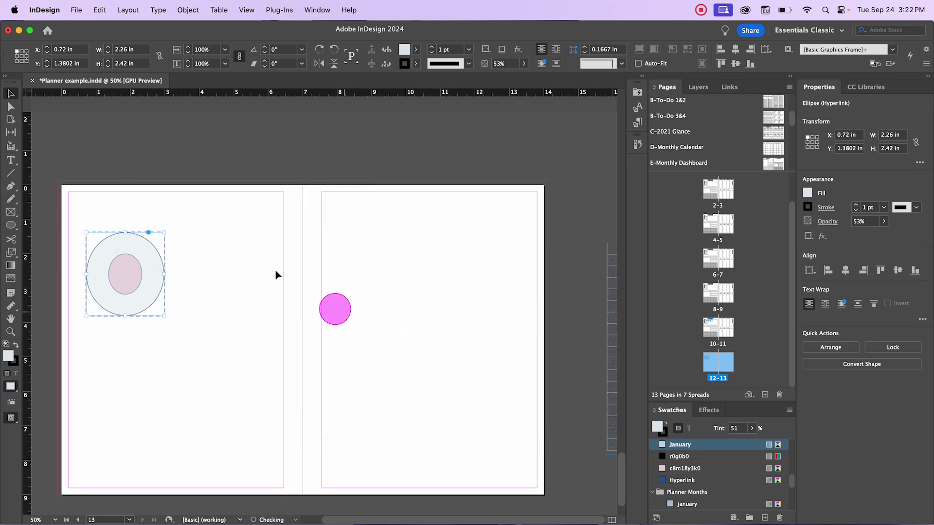
click(258, 267)
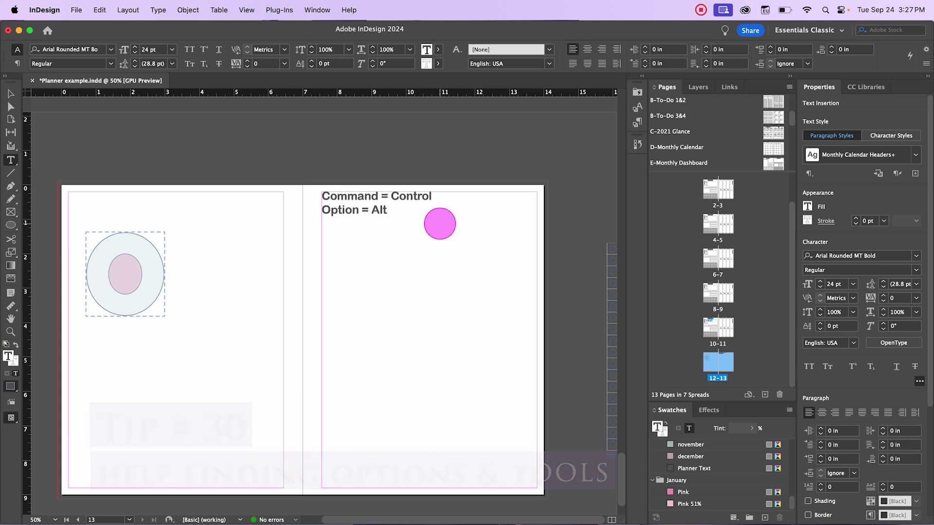
click(349, 10)
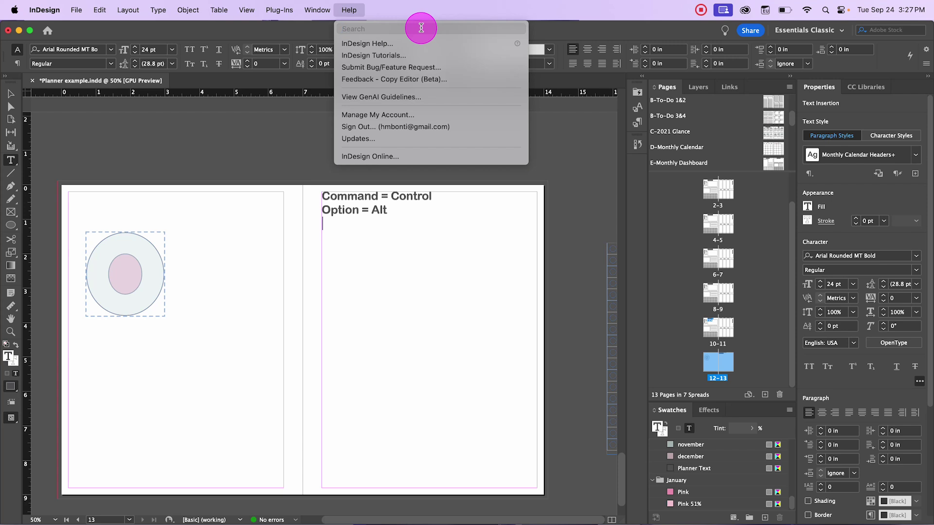
text(copy)
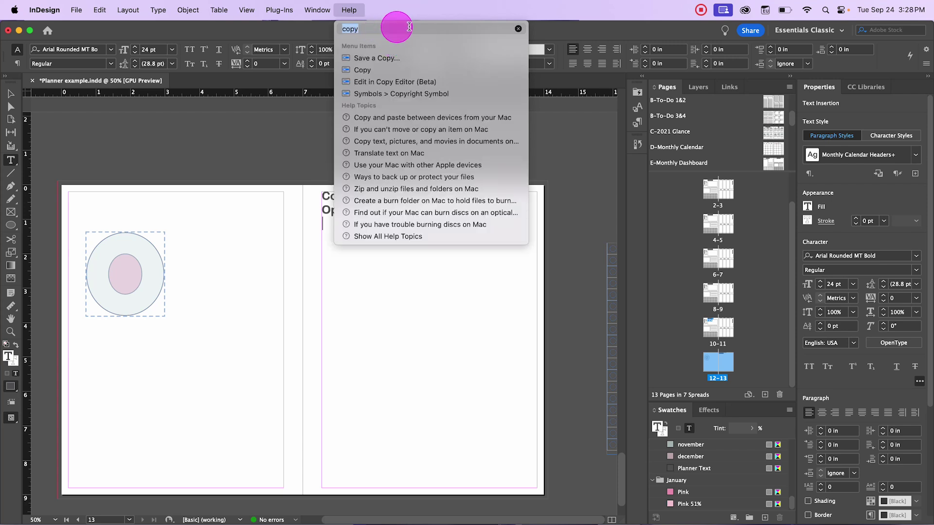
mouse_move(388, 70)
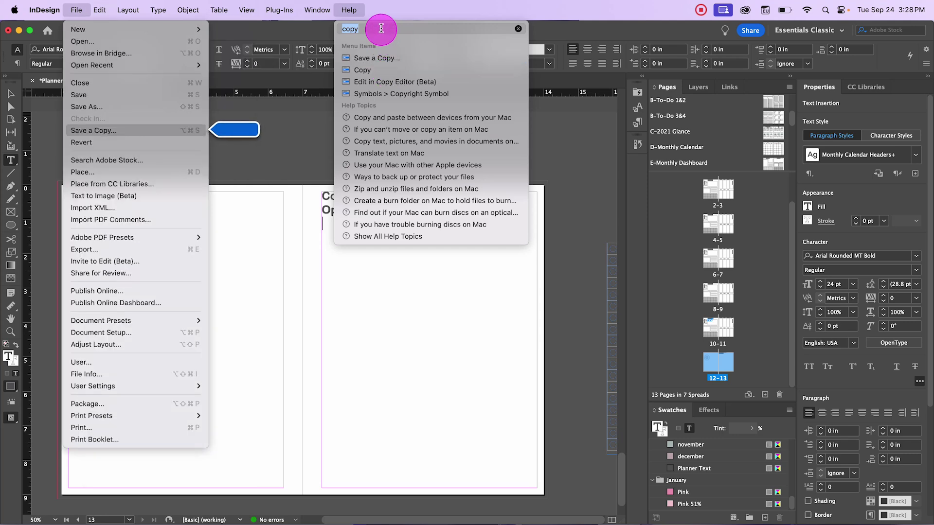
mouse_move(414, 91)
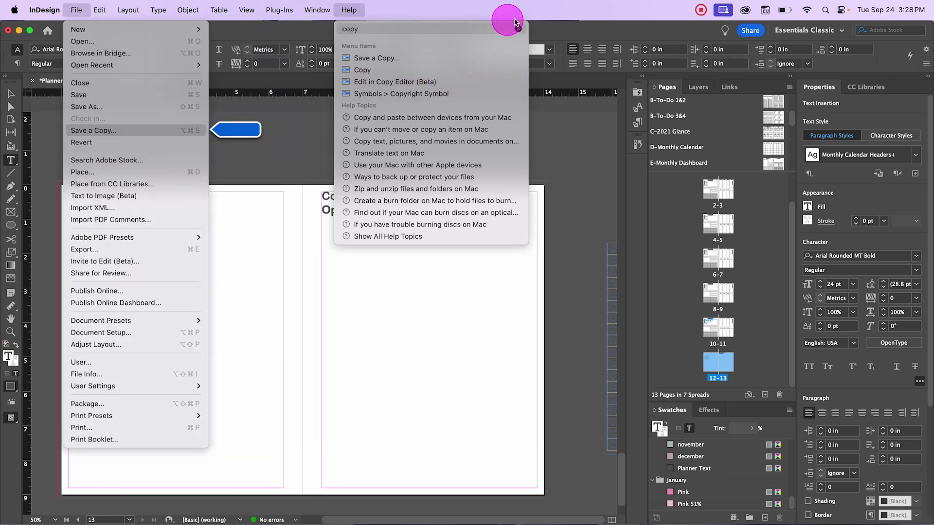
click(518, 30)
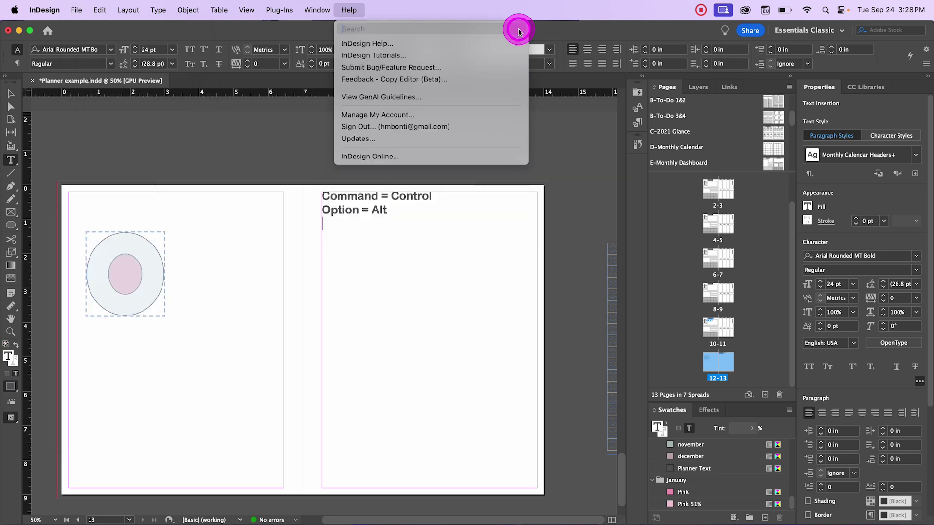
click(326, 145)
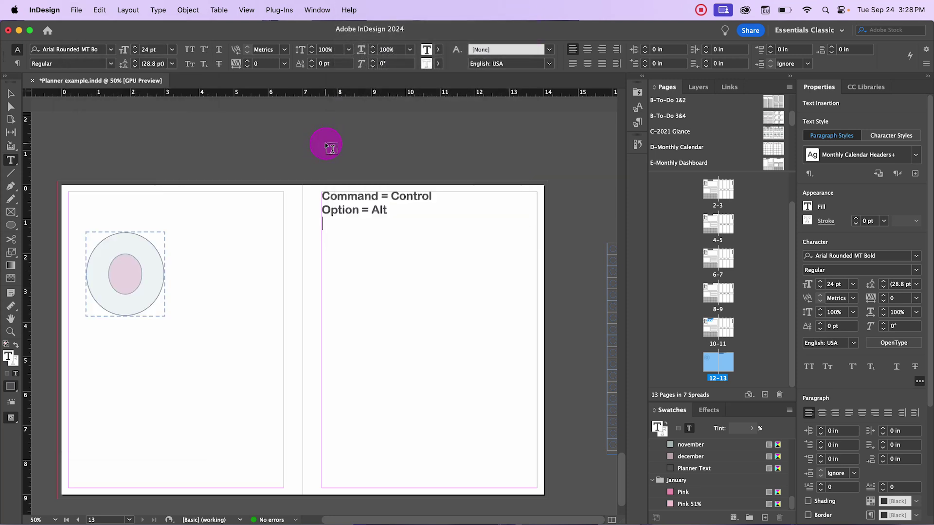